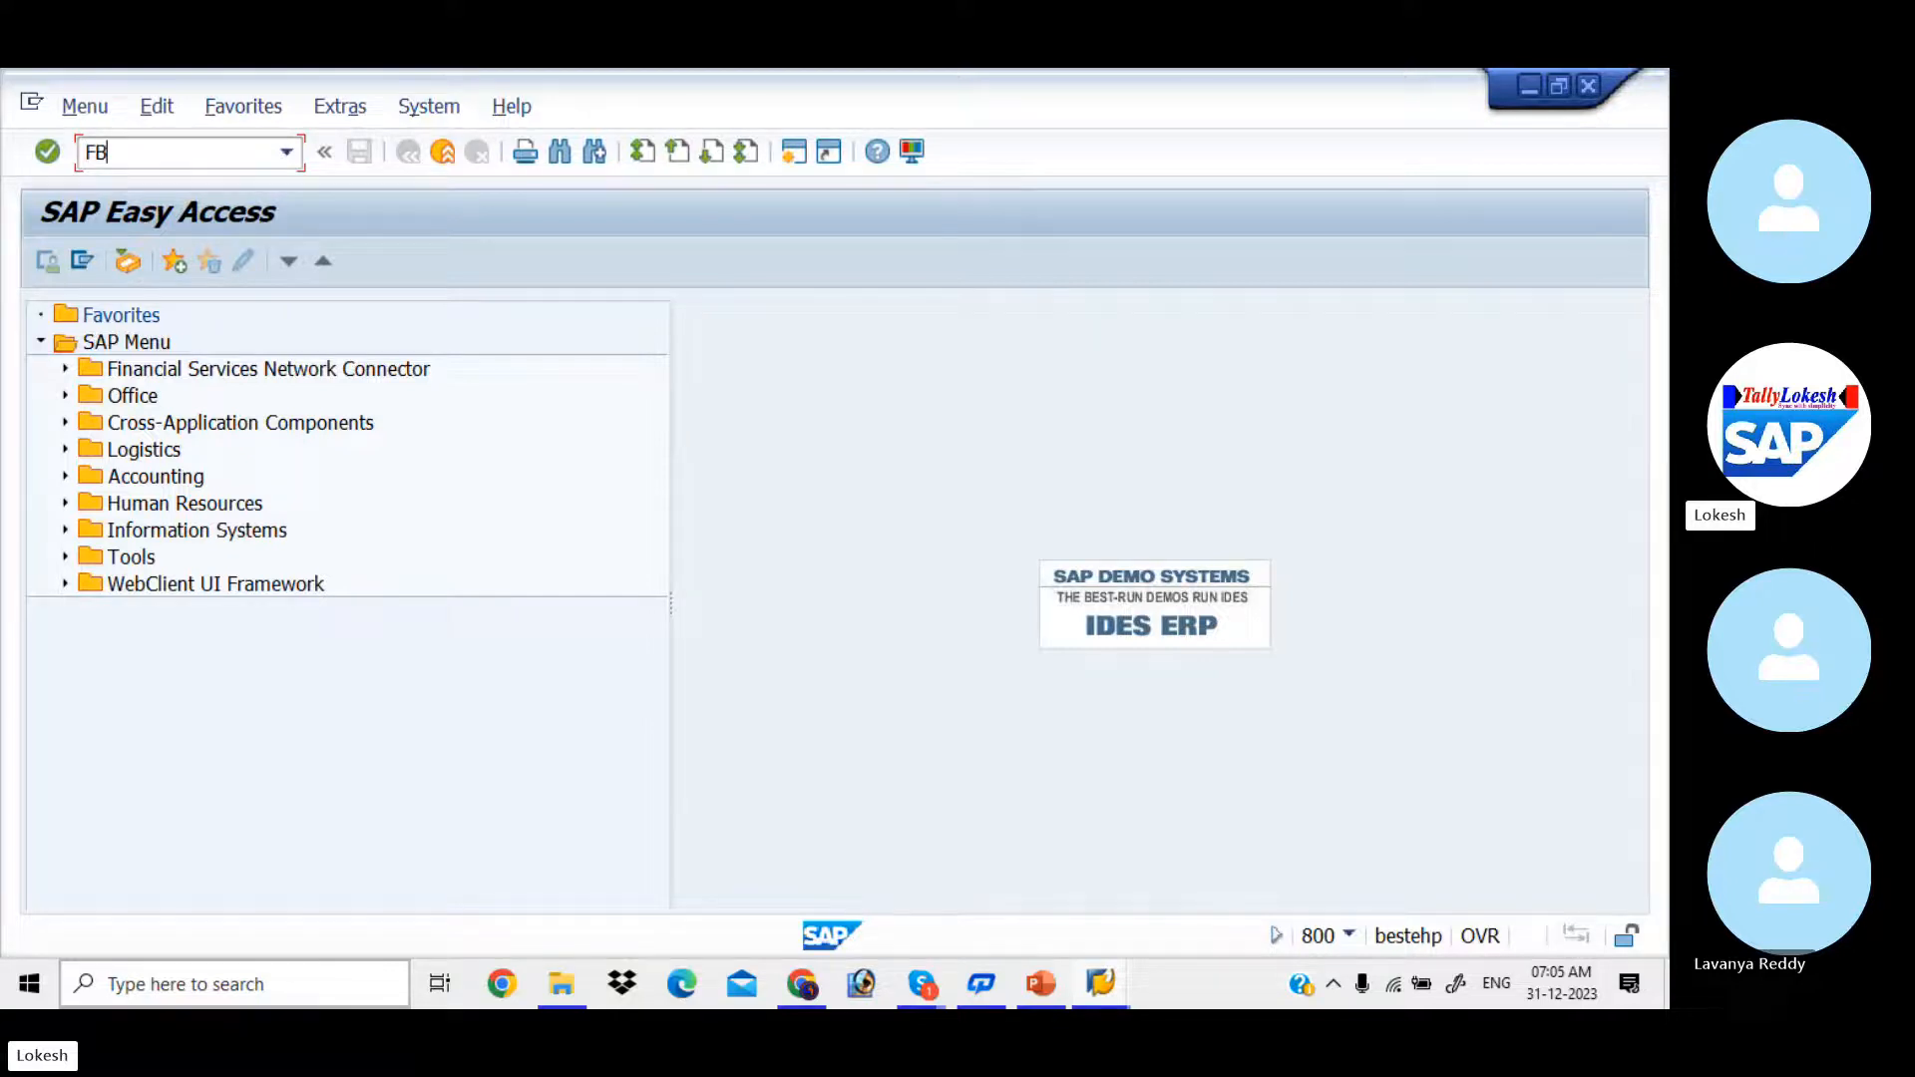
Step: Open the Enter Vendor Invoice transaction and select LIT IT SOLUTIONS as vendor from the country/company code search for India
{"action": "key", "text": "Return"}
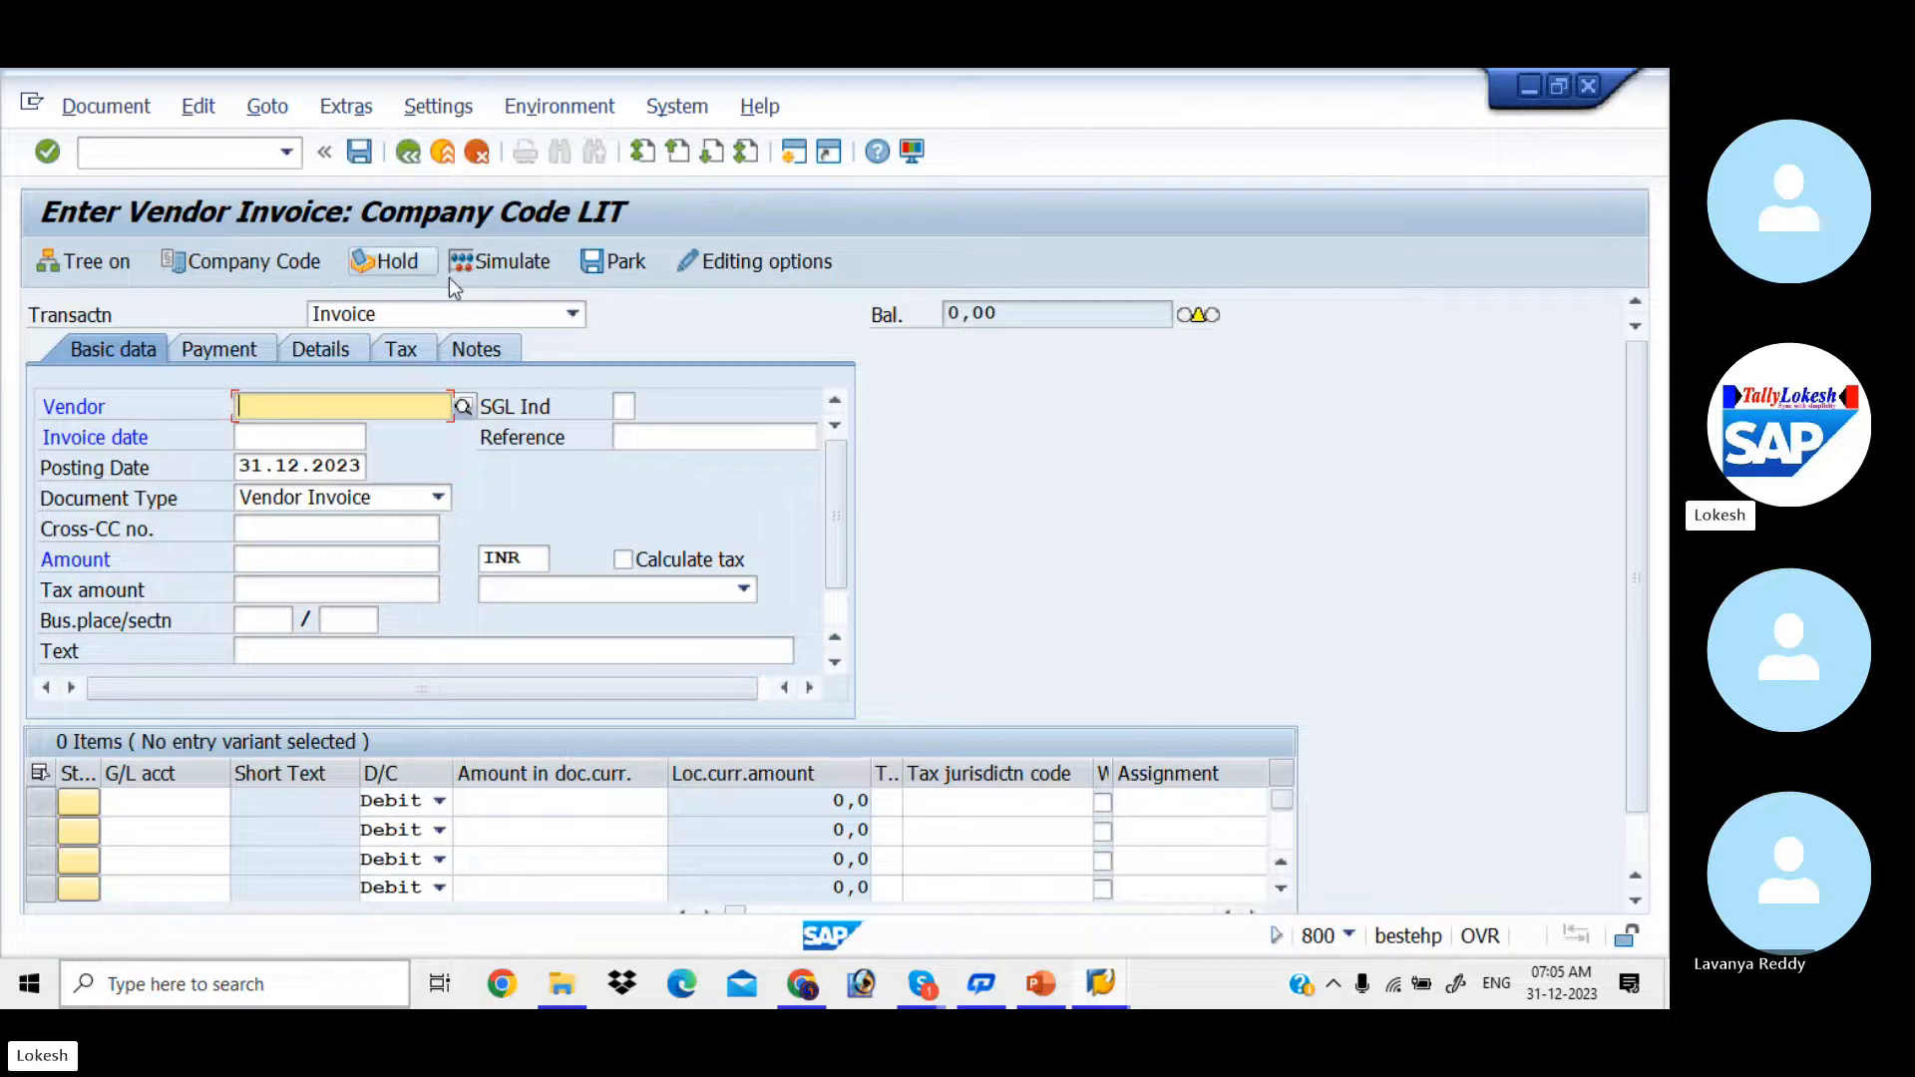
{"action": "left_click", "coordinate": [467, 406]}
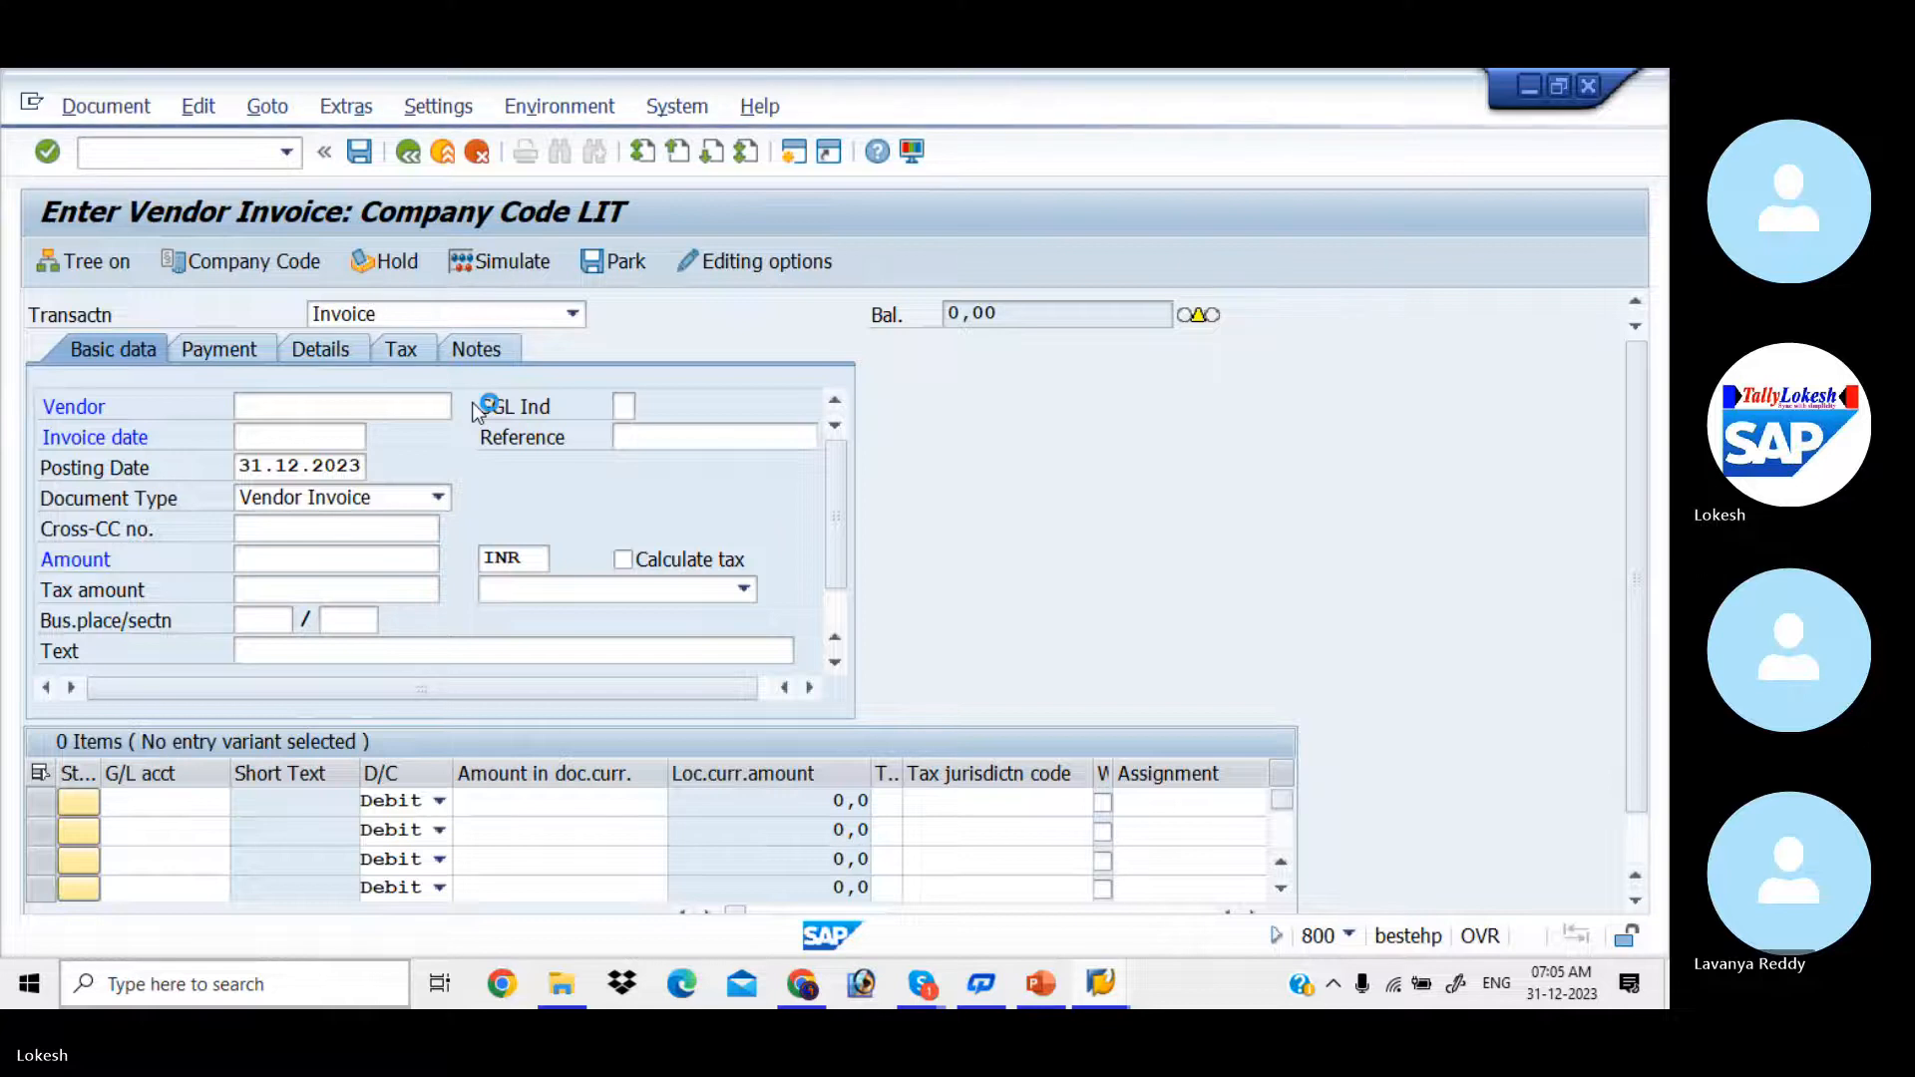
{"action": "key", "text": "Return"}
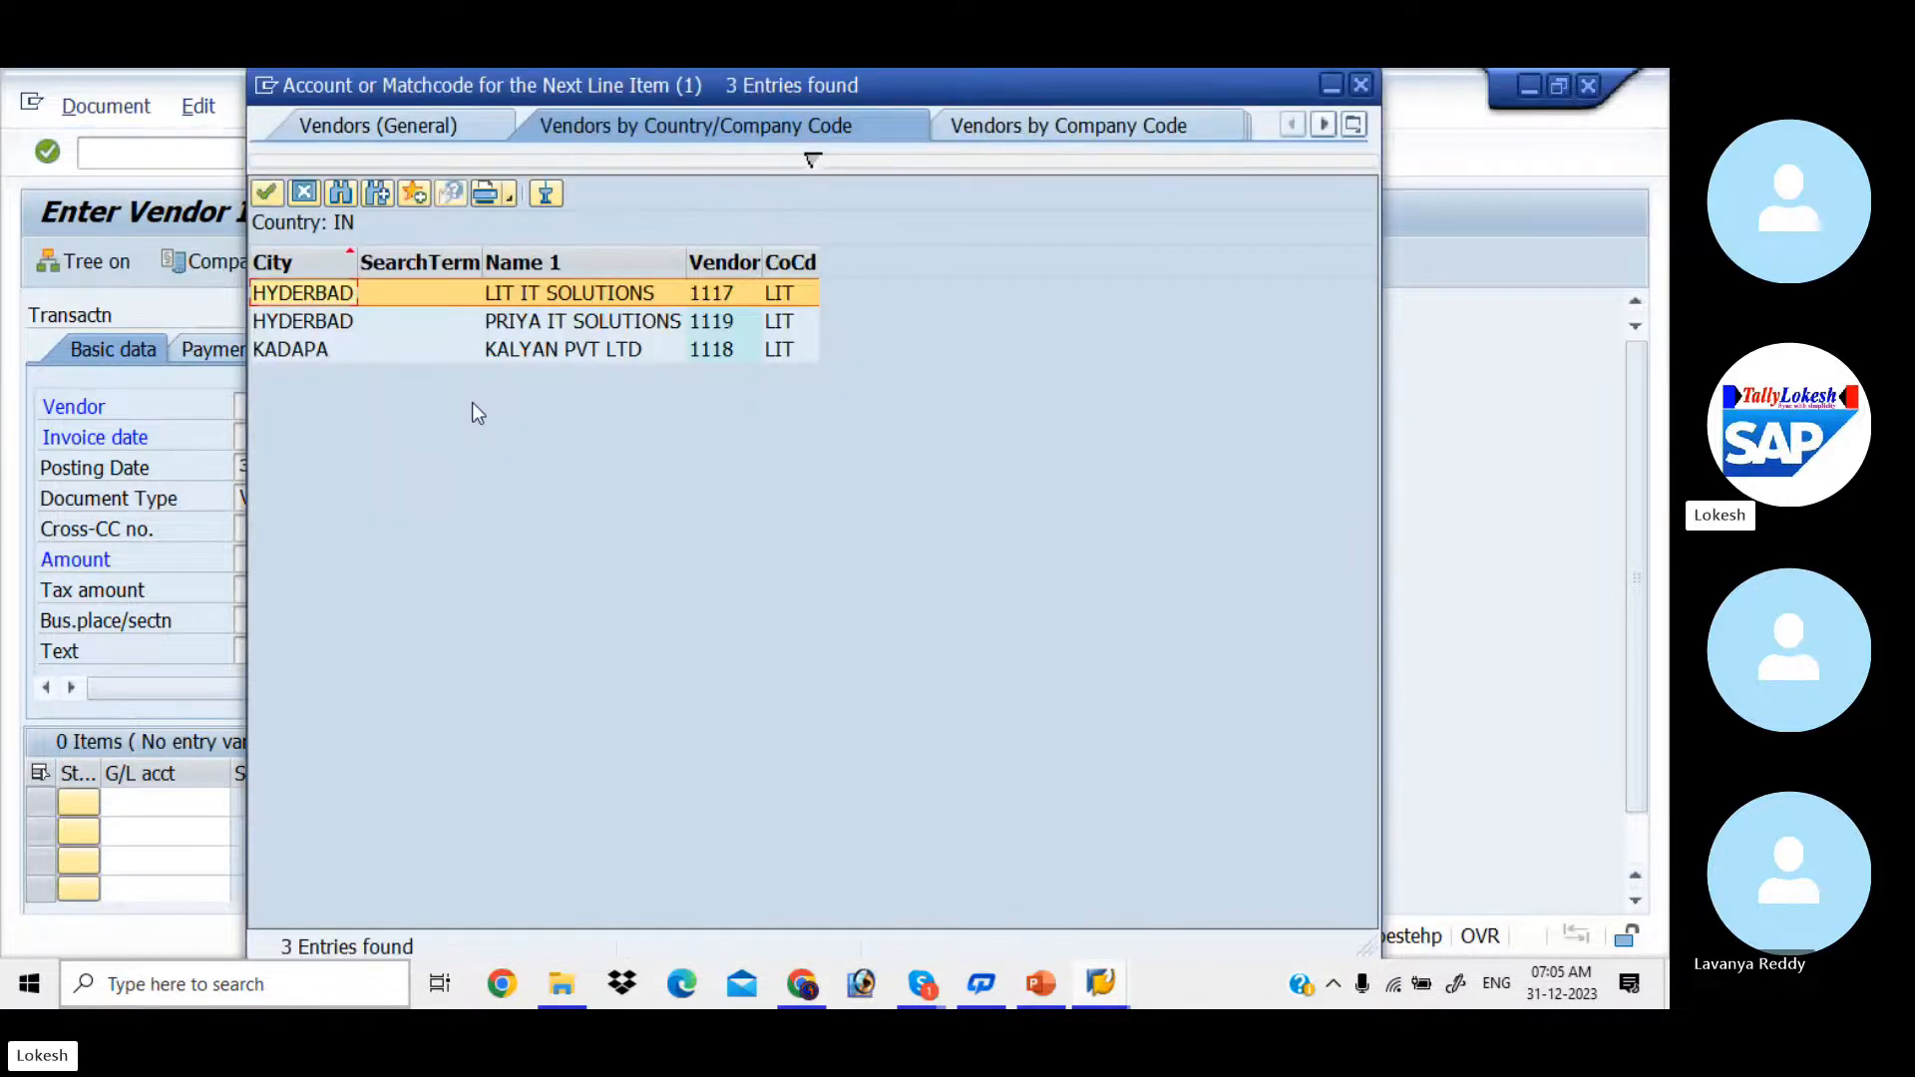
{"action": "key", "text": "Return"}
{"action": "key", "text": "Tab"}
{"action": "key", "text": "Tab"}
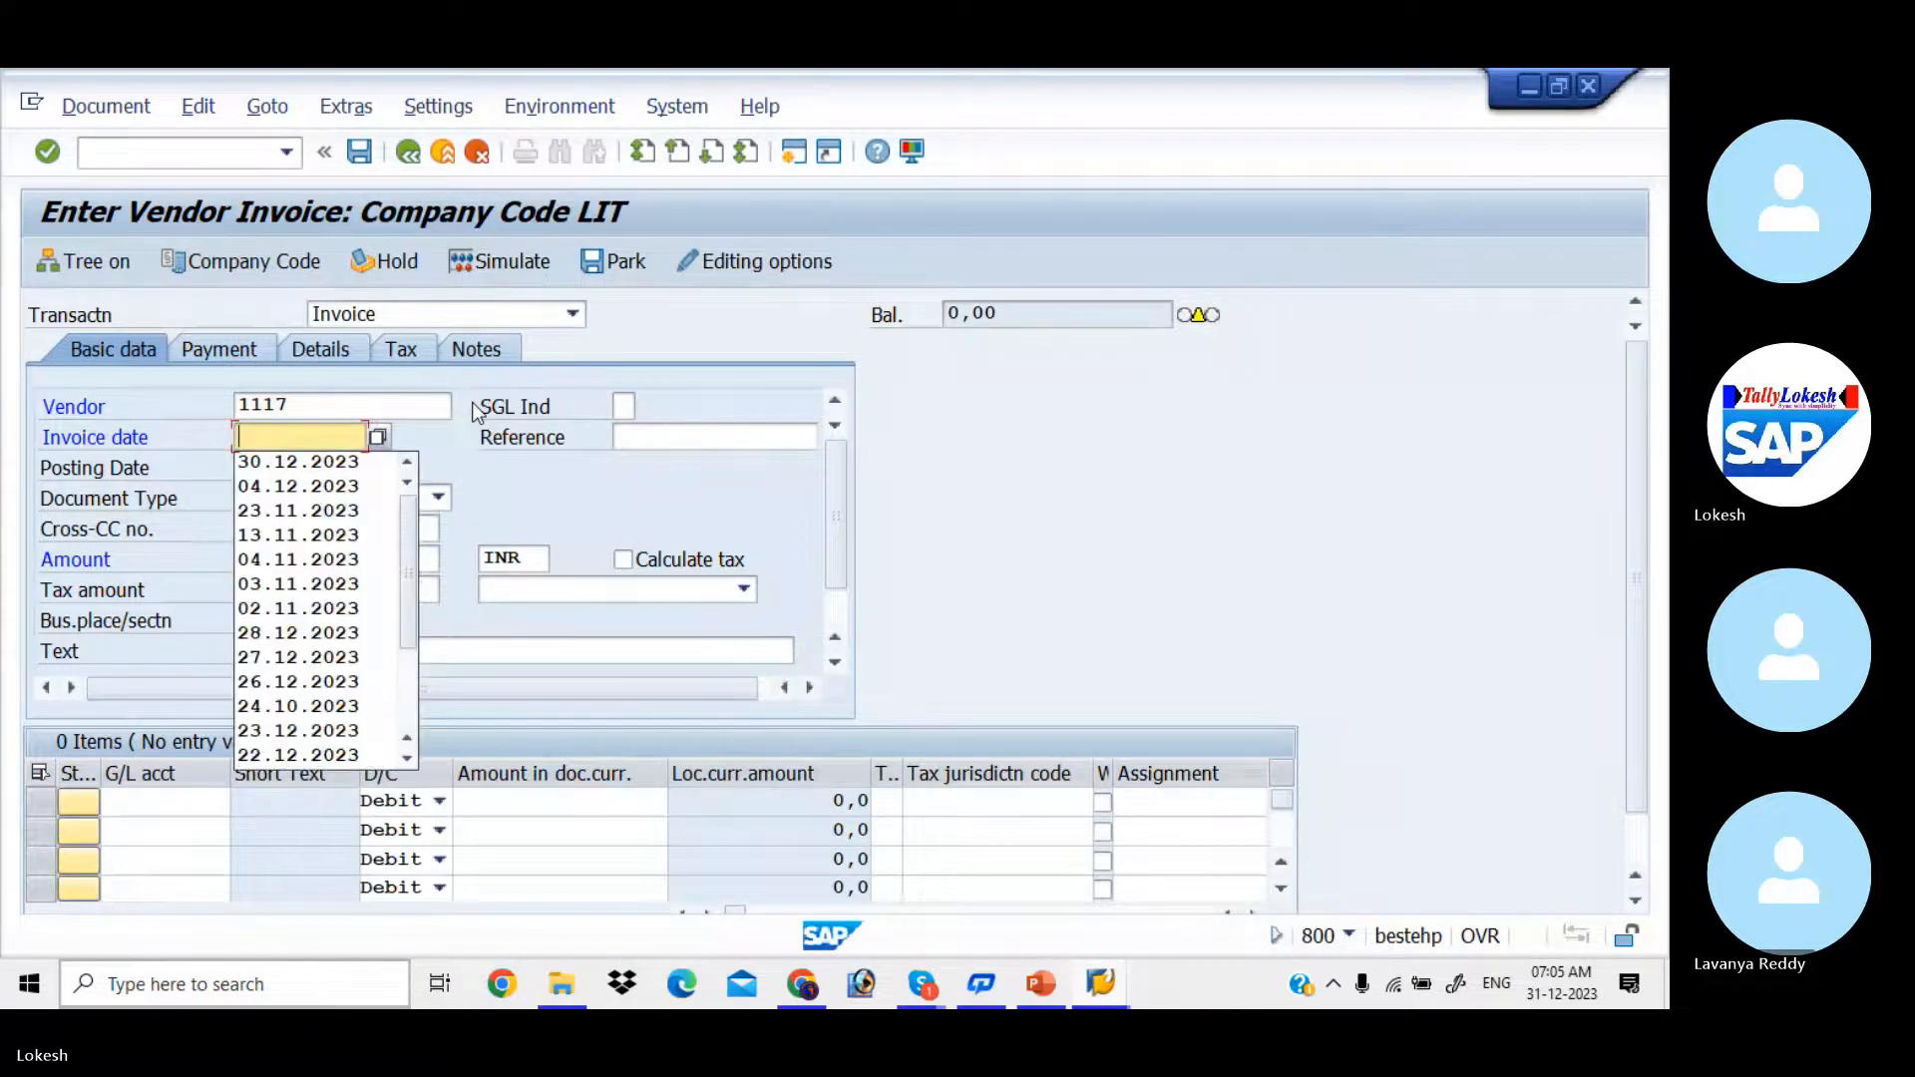
Step: Set the invoice date to 31.12.2023 and the reference to 000015
{"action": "type", "text": "31."}
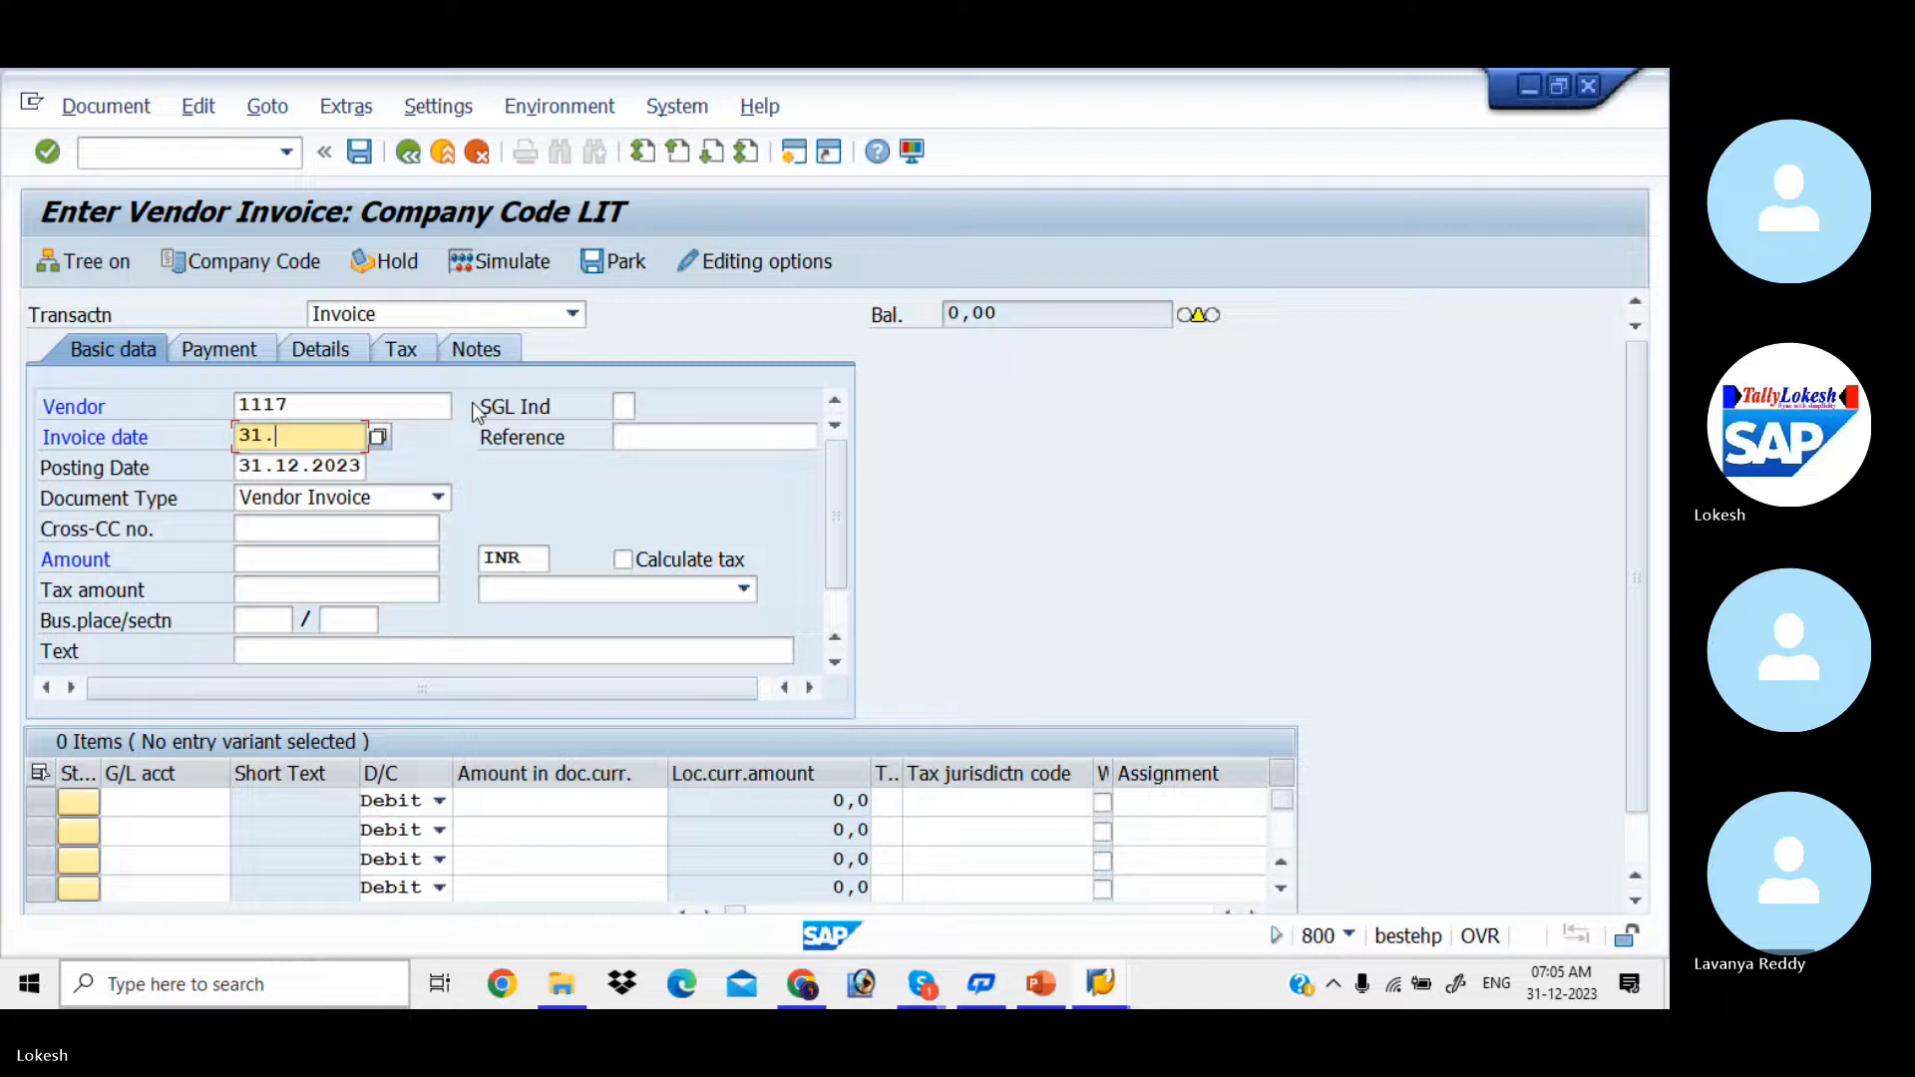
{"action": "type", "text": "12.2023"}
{"action": "key", "text": "Tab"}
{"action": "type", "text": "000014"}
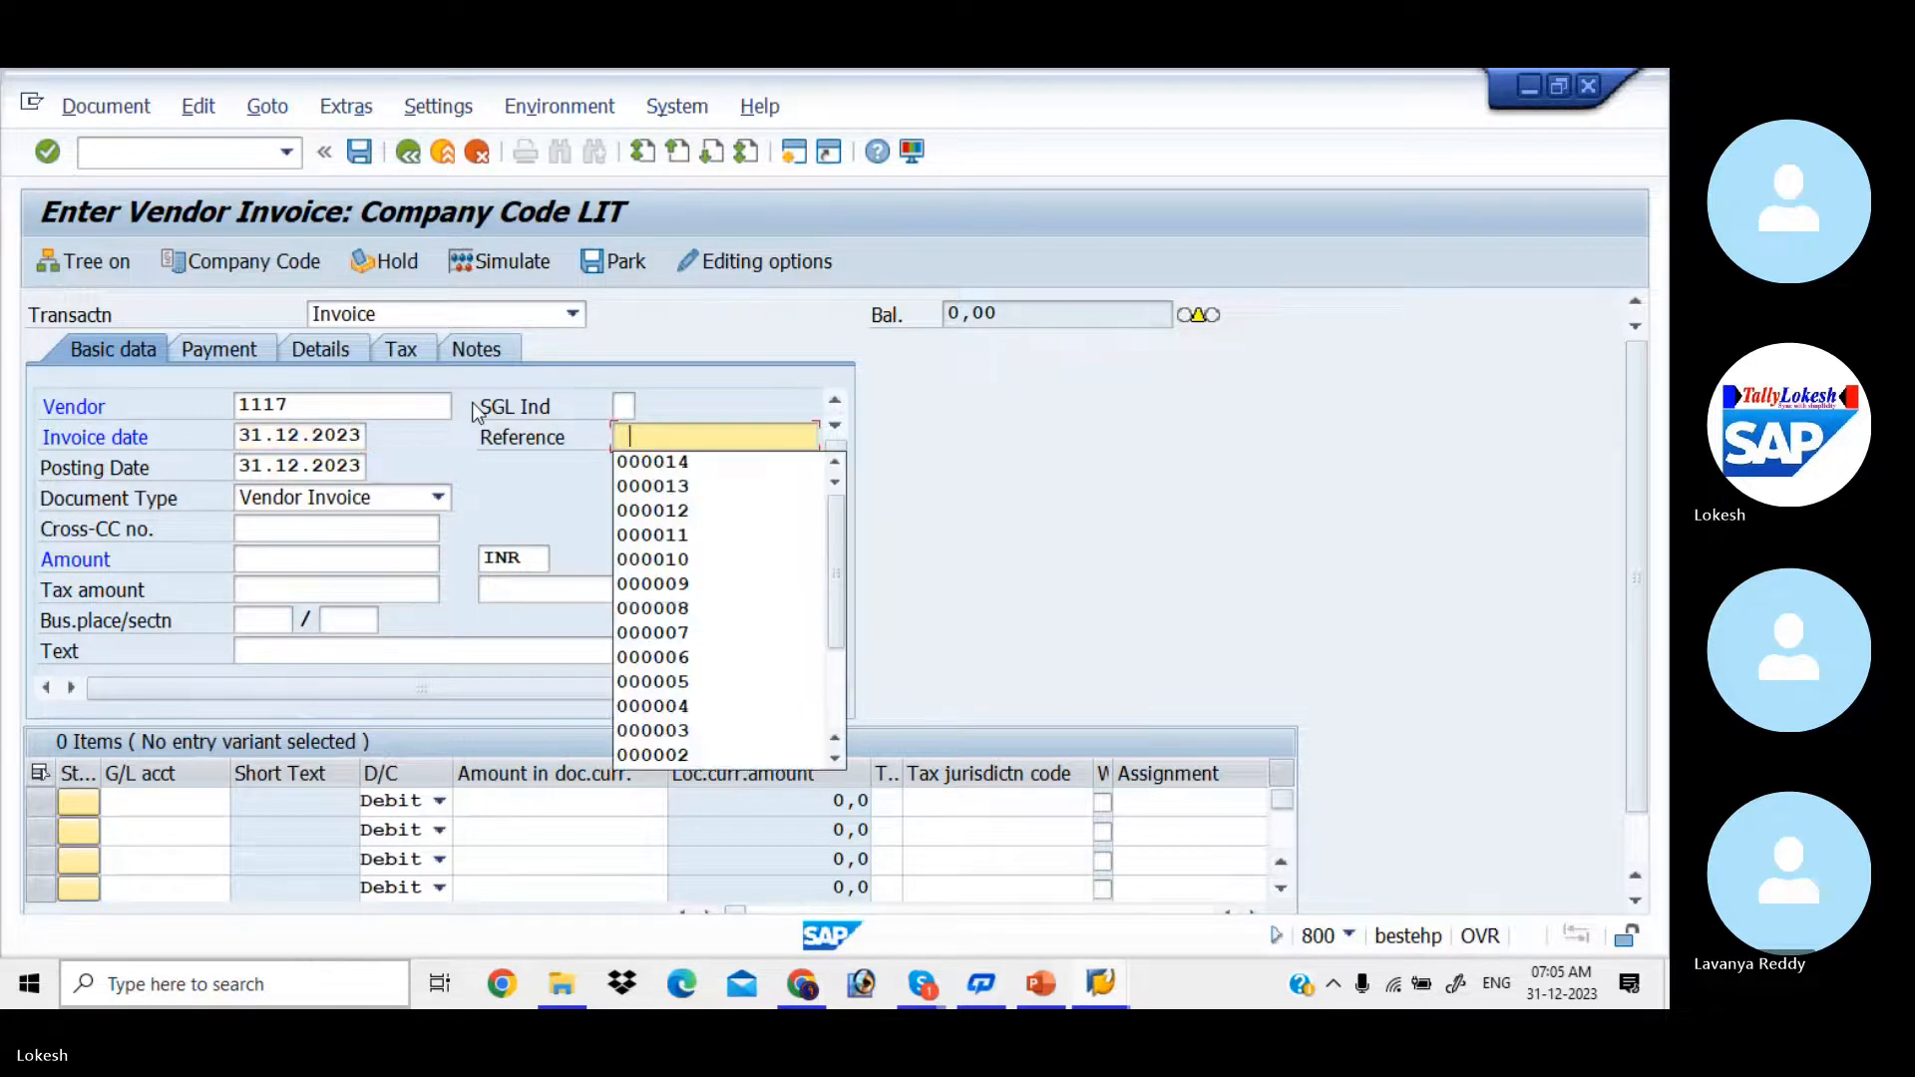
{"action": "key", "text": "Tab"}
{"action": "left_click", "coordinate": [707, 434]}
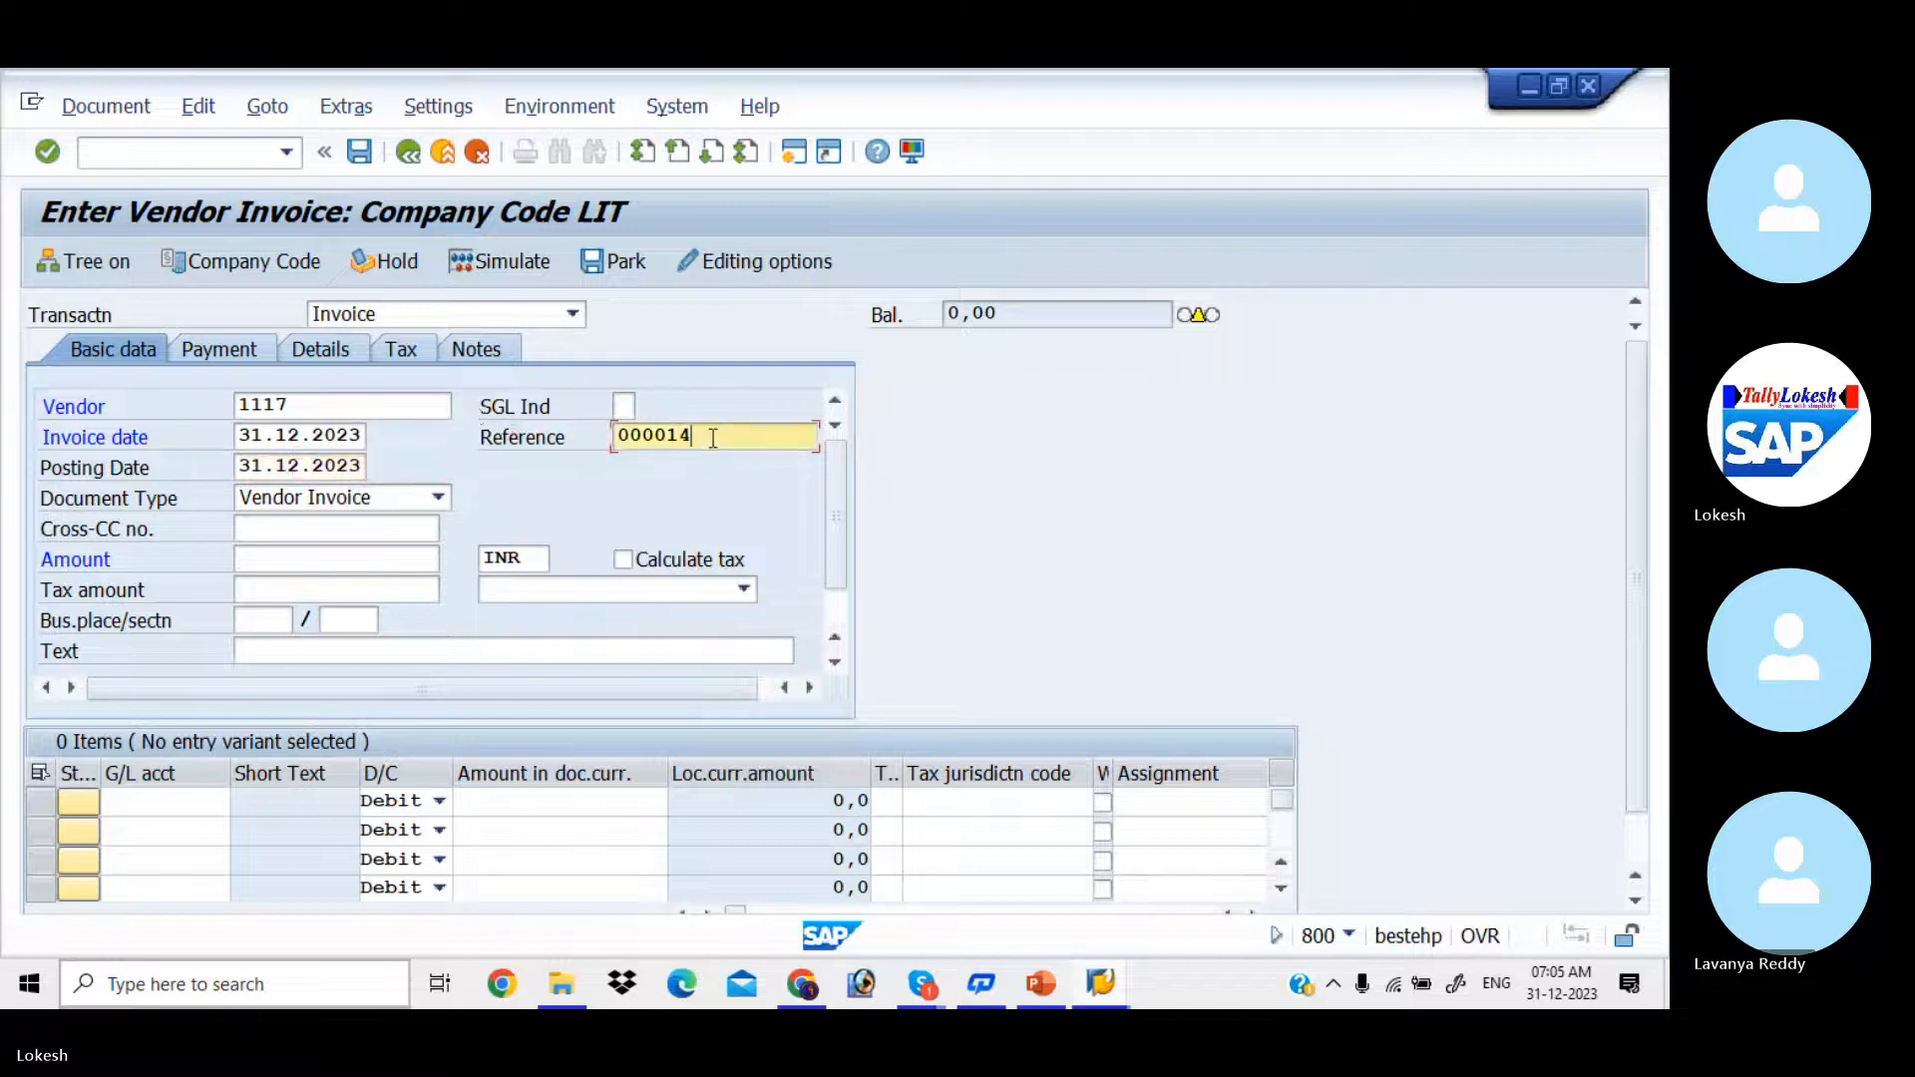
{"action": "key", "text": "BackSpace"}
{"action": "type", "text": "5"}
Step: Enter an invoice amount of 50000 INR and the header text VENDOR INVOICE
{"action": "key", "text": "Tab"}
{"action": "key", "text": "Tab"}
{"action": "key", "text": "Tab"}
{"action": "key", "text": "Tab"}
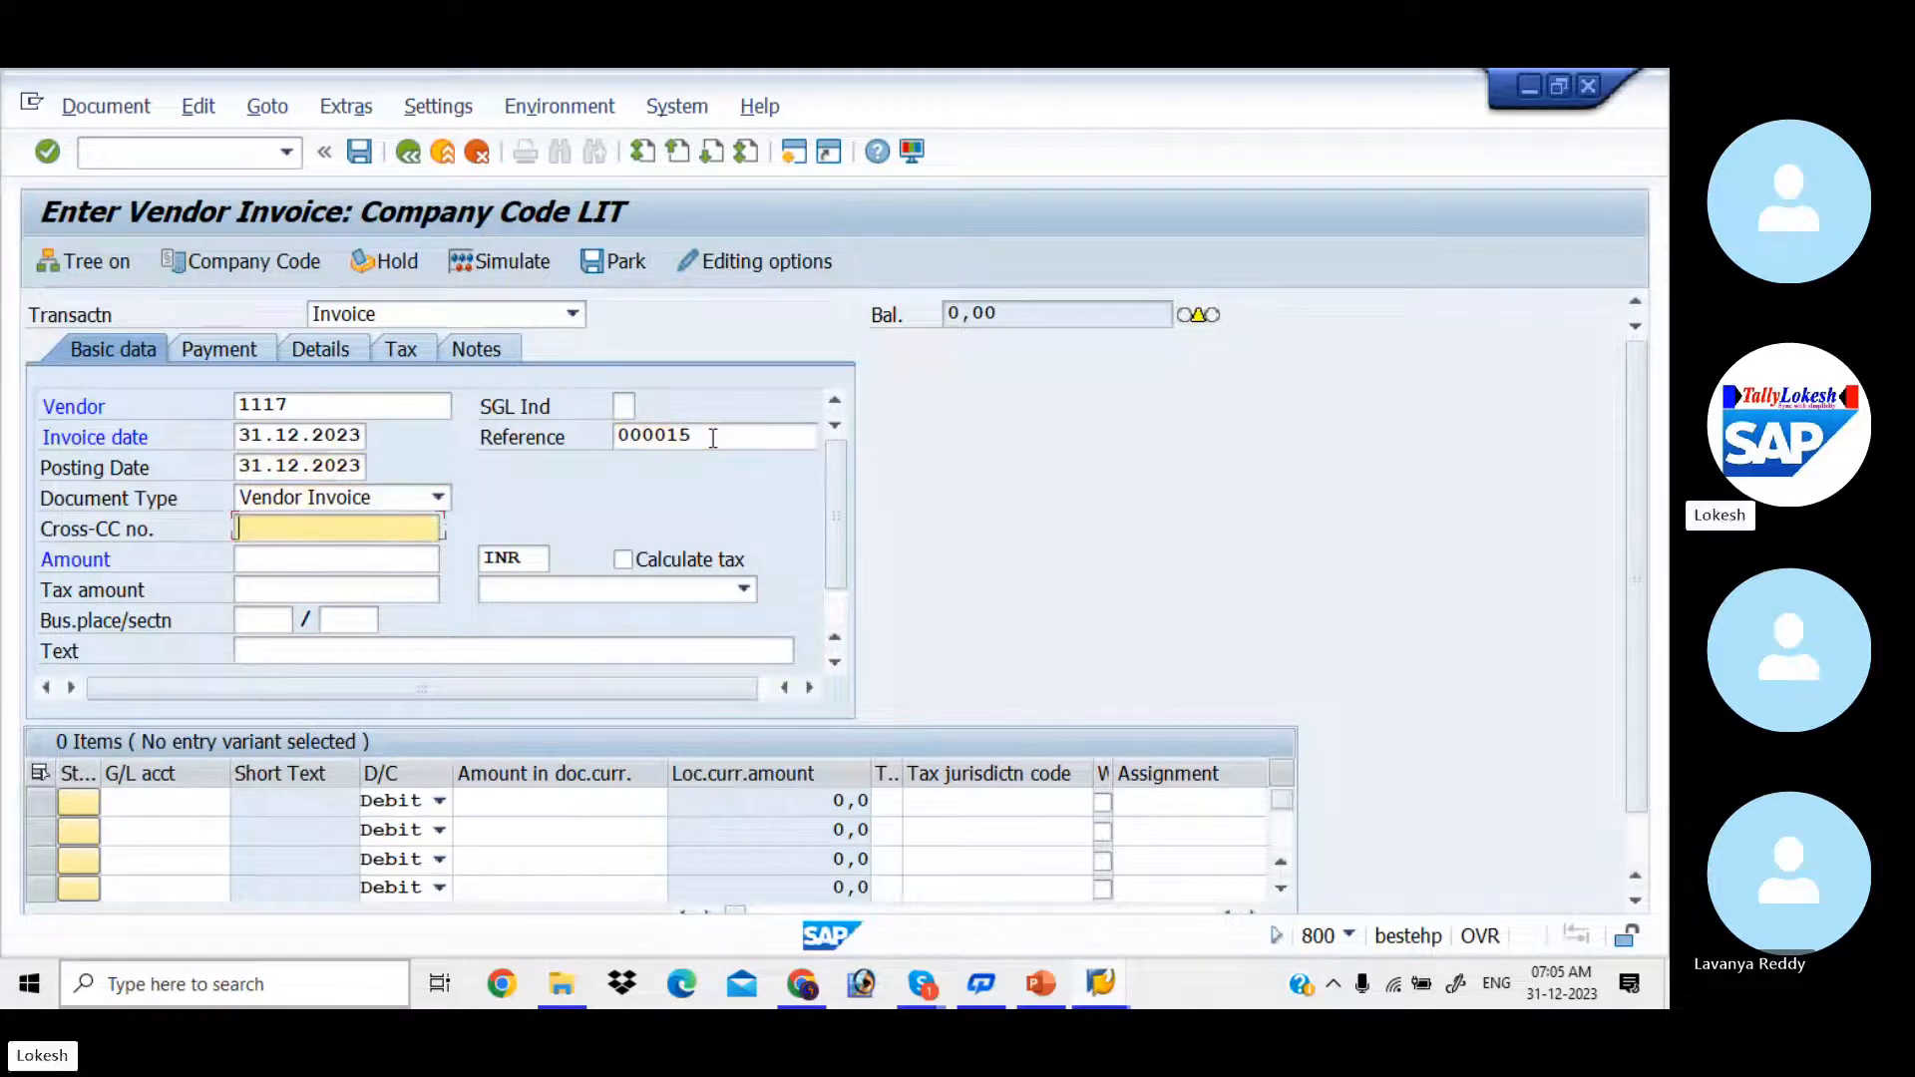
{"action": "type", "text": "5"}
{"action": "key", "text": "Down"}
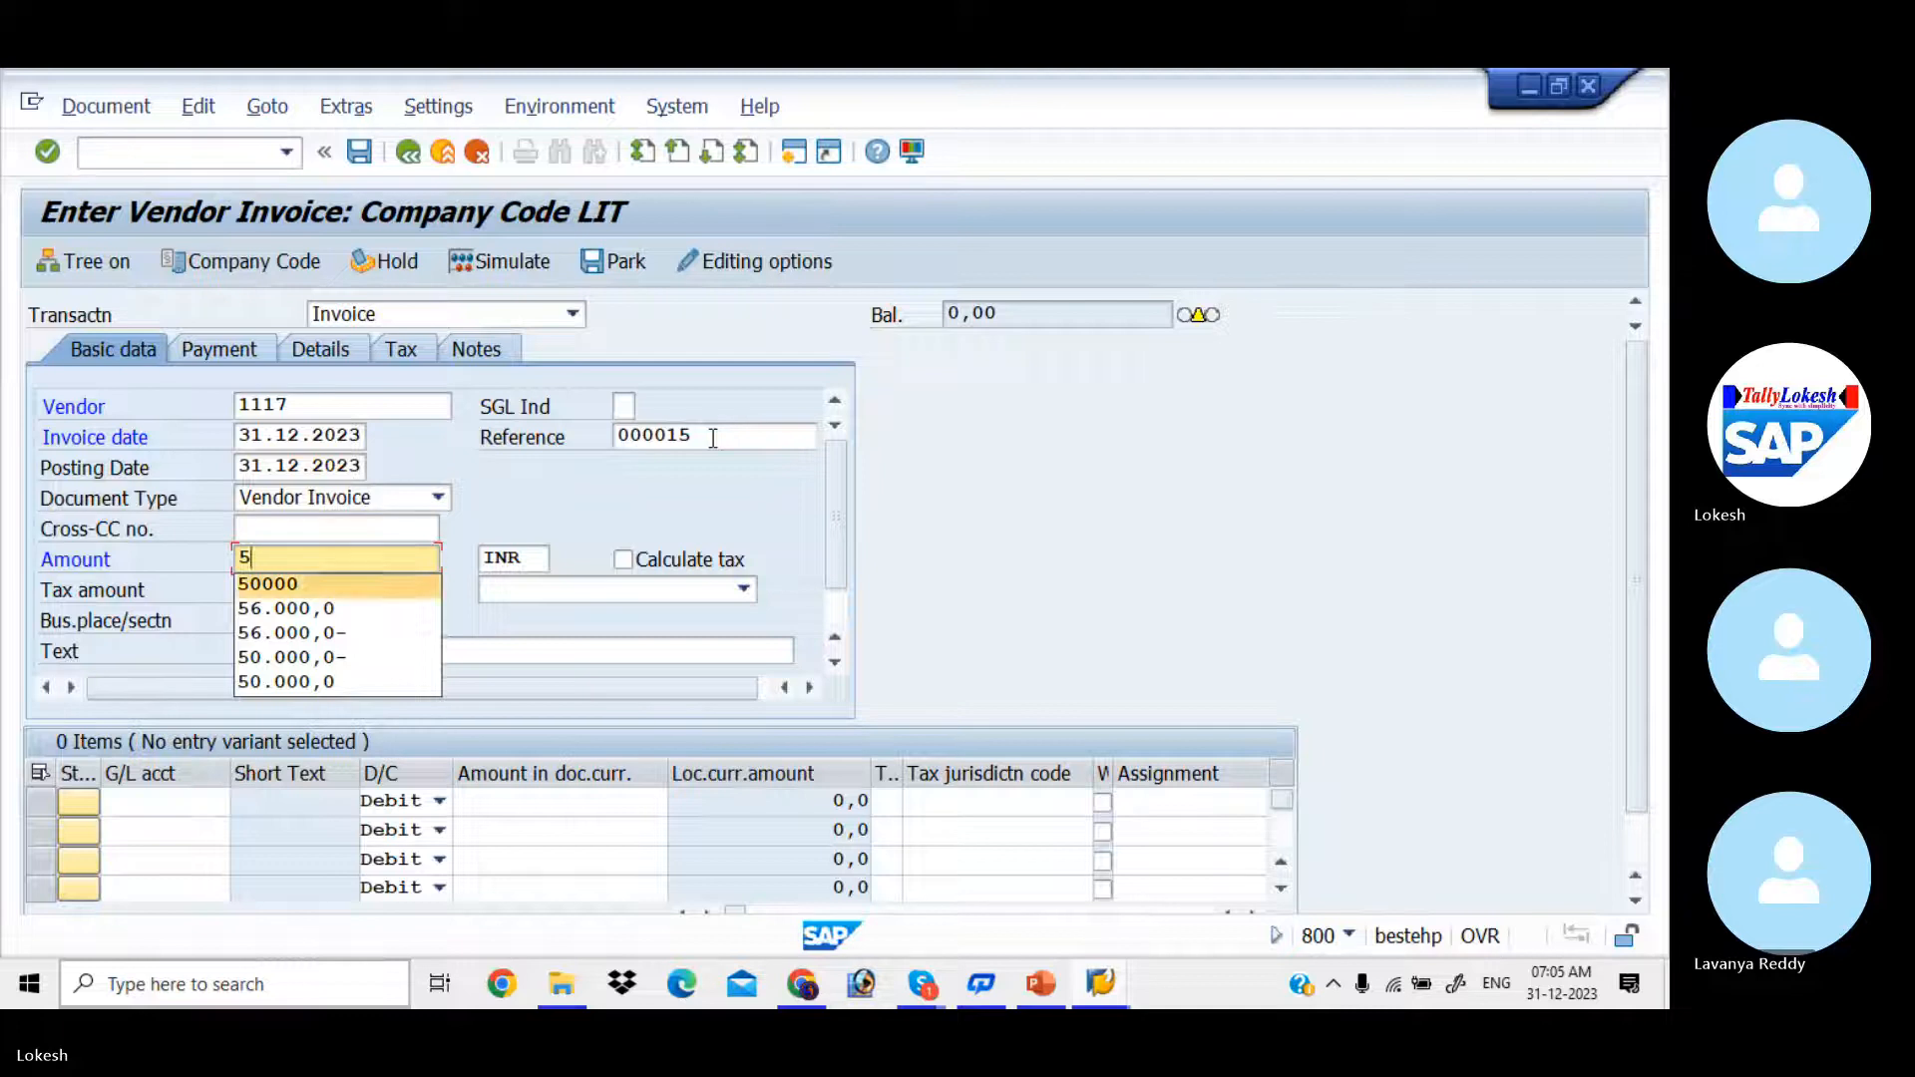
{"action": "key", "text": "Tab"}
{"action": "key", "text": "Tab"}
{"action": "key", "text": "Tab"}
{"action": "key", "text": "Tab"}
{"action": "key", "text": "Tab"}
{"action": "key", "text": "Tab"}
{"action": "key", "text": "Tab"}
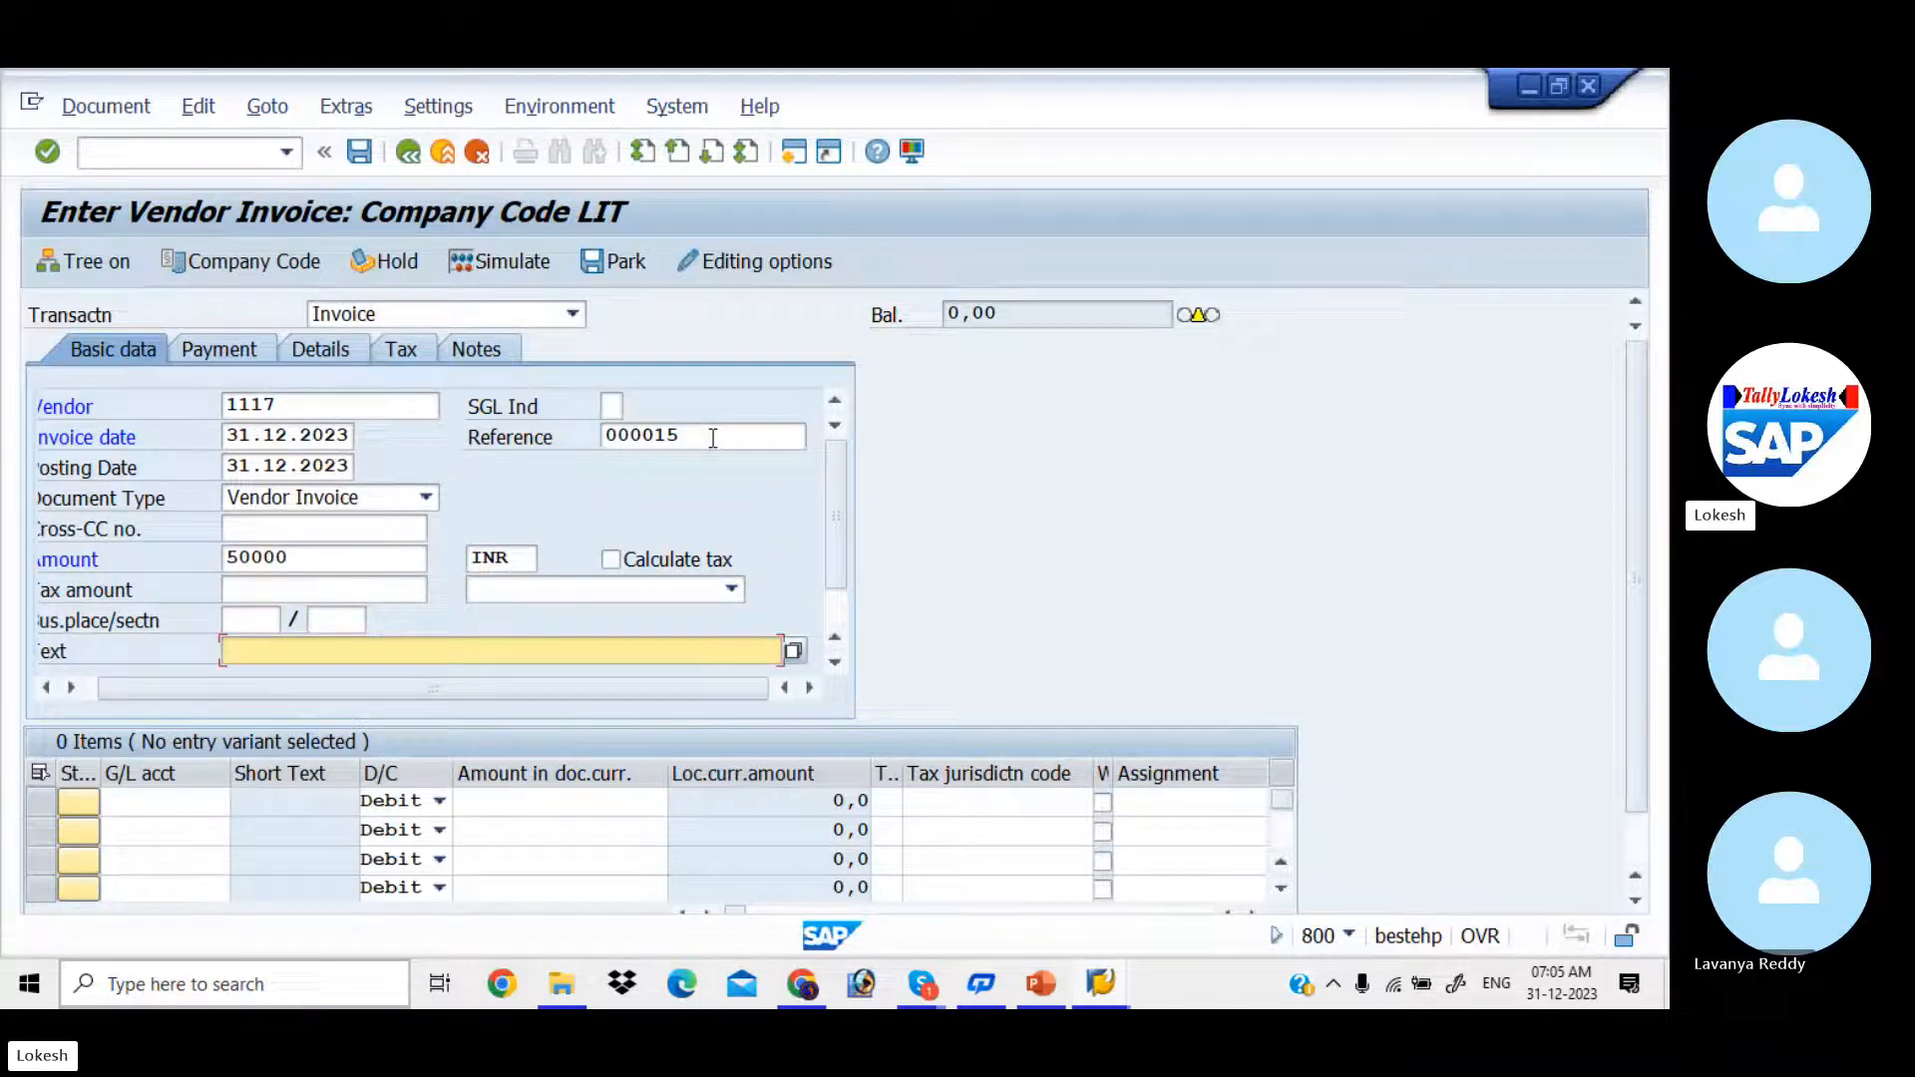
{"action": "key", "text": "space"}
{"action": "key", "text": "Down"}
Step: Fill the first line item with G/L account 300001 and a debit amount of 50000
{"action": "key", "text": "Tab"}
{"action": "key", "text": "Tab"}
{"action": "key", "text": "space"}
{"action": "key", "text": "Down"}
{"action": "key", "text": "Down"}
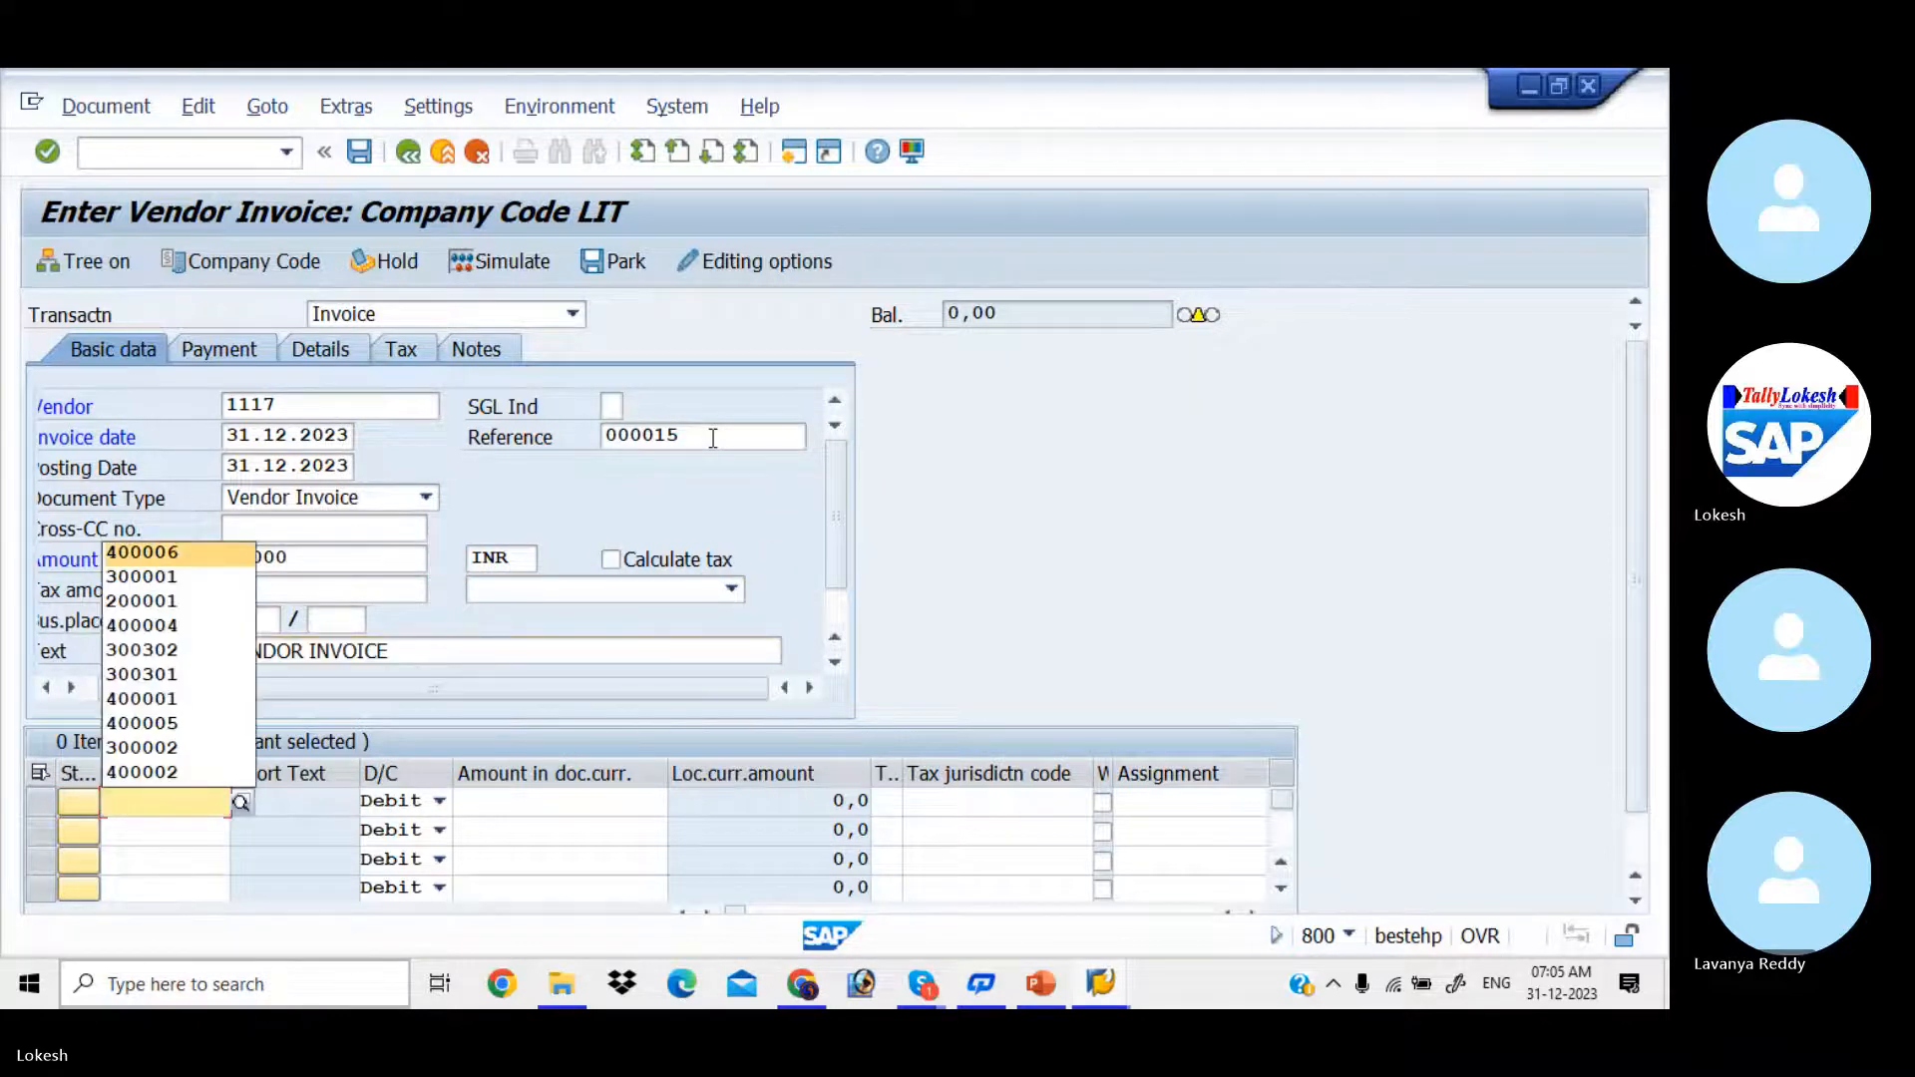
{"action": "key", "text": "Tab"}
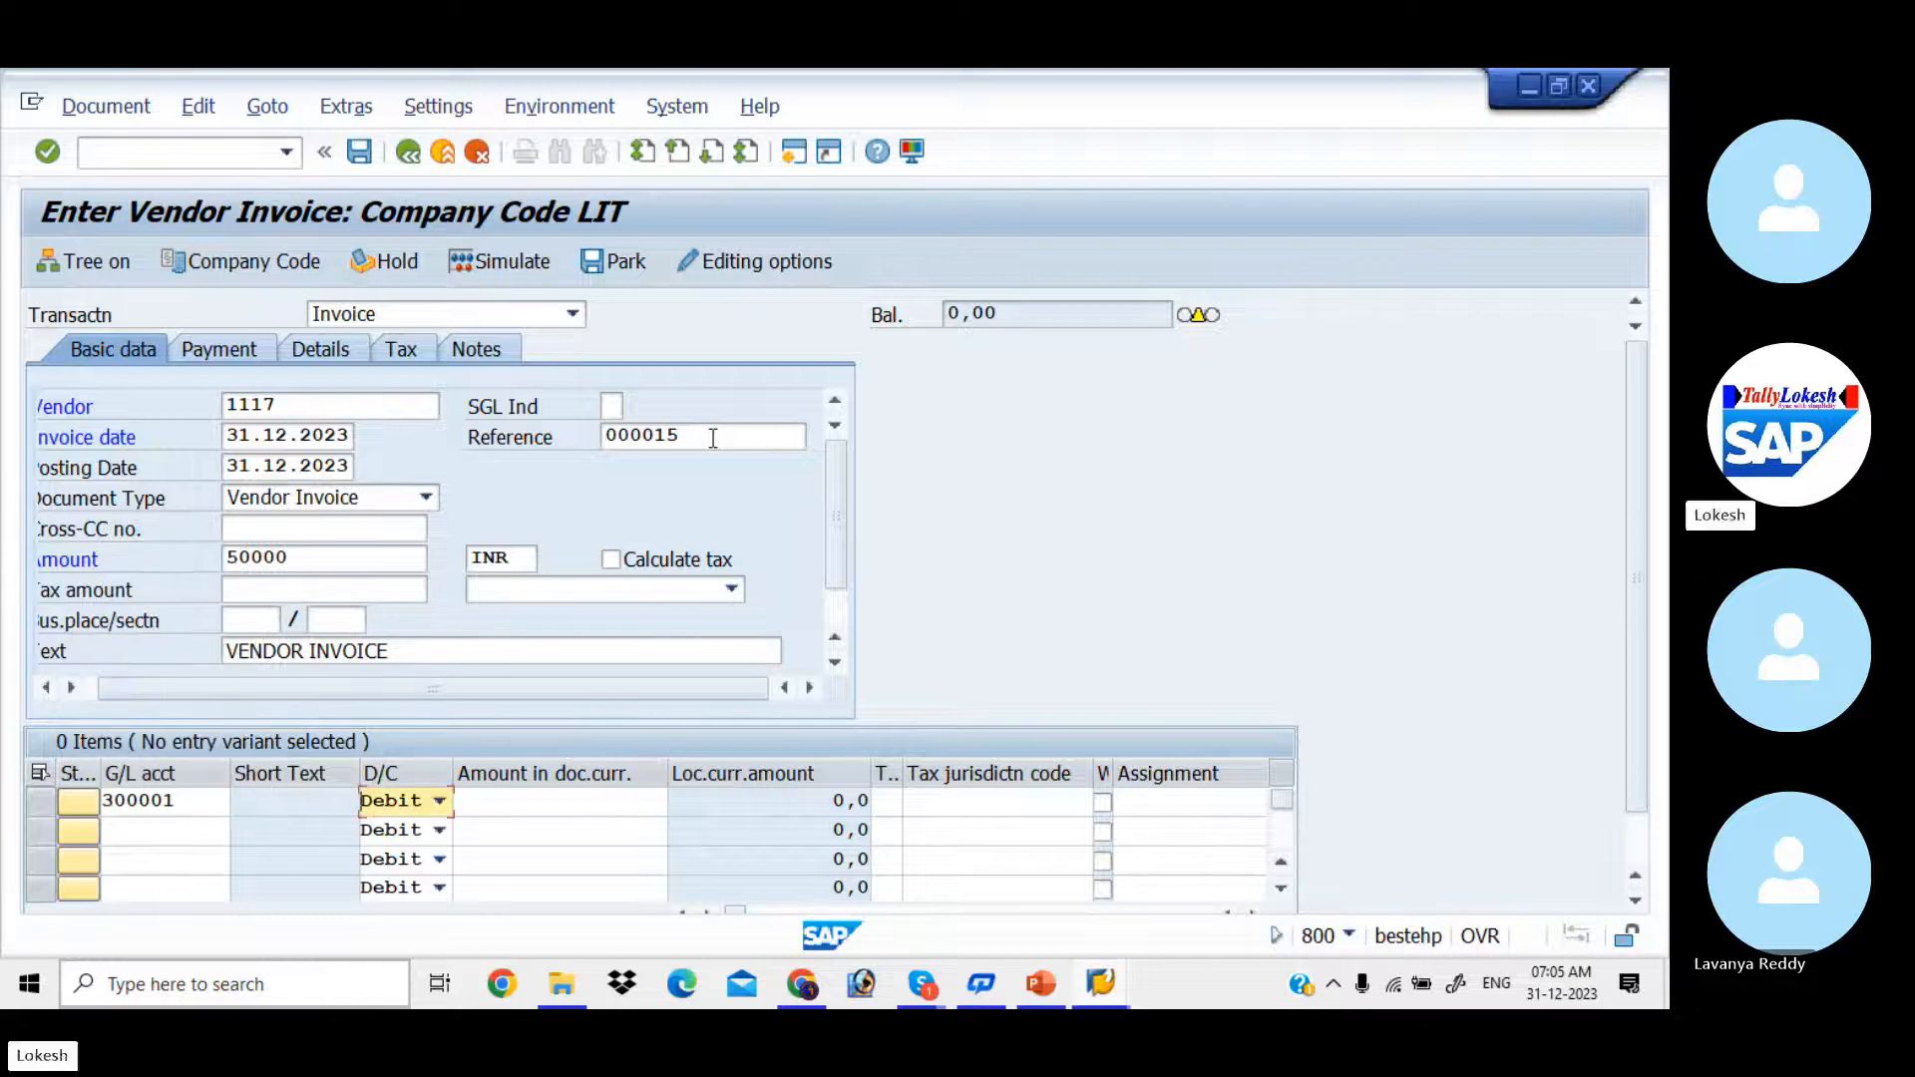
{"action": "key", "text": "Tab"}
{"action": "type", "text": "50000"}
Step: Give the first line item the text Purchase and dismiss its long text dialog without adding notes
{"action": "key", "text": "Tab"}
{"action": "key", "text": "Tab"}
{"action": "key", "text": "Tab"}
{"action": "key", "text": "Tab"}
{"action": "key", "text": "Tab"}
{"action": "key", "text": "Tab"}
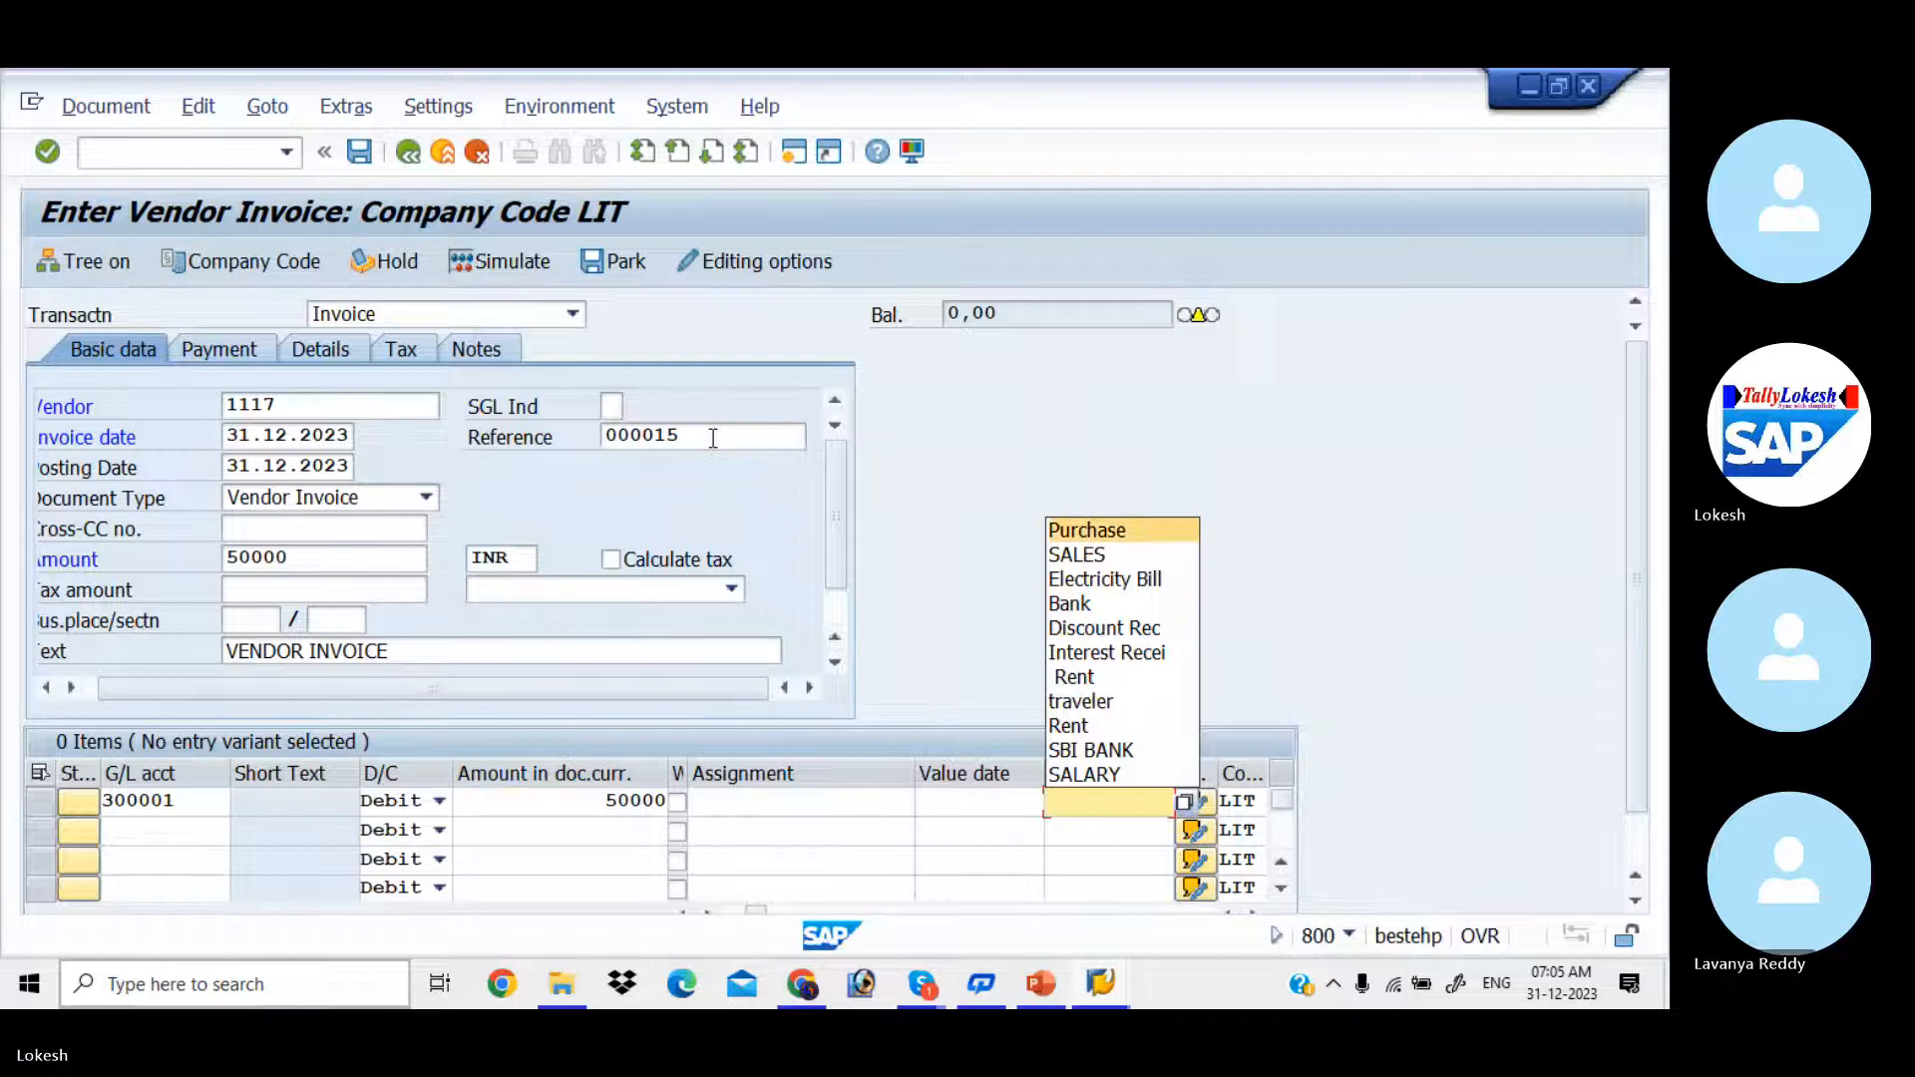
{"action": "key", "text": "Tab"}
{"action": "key", "text": "Return"}
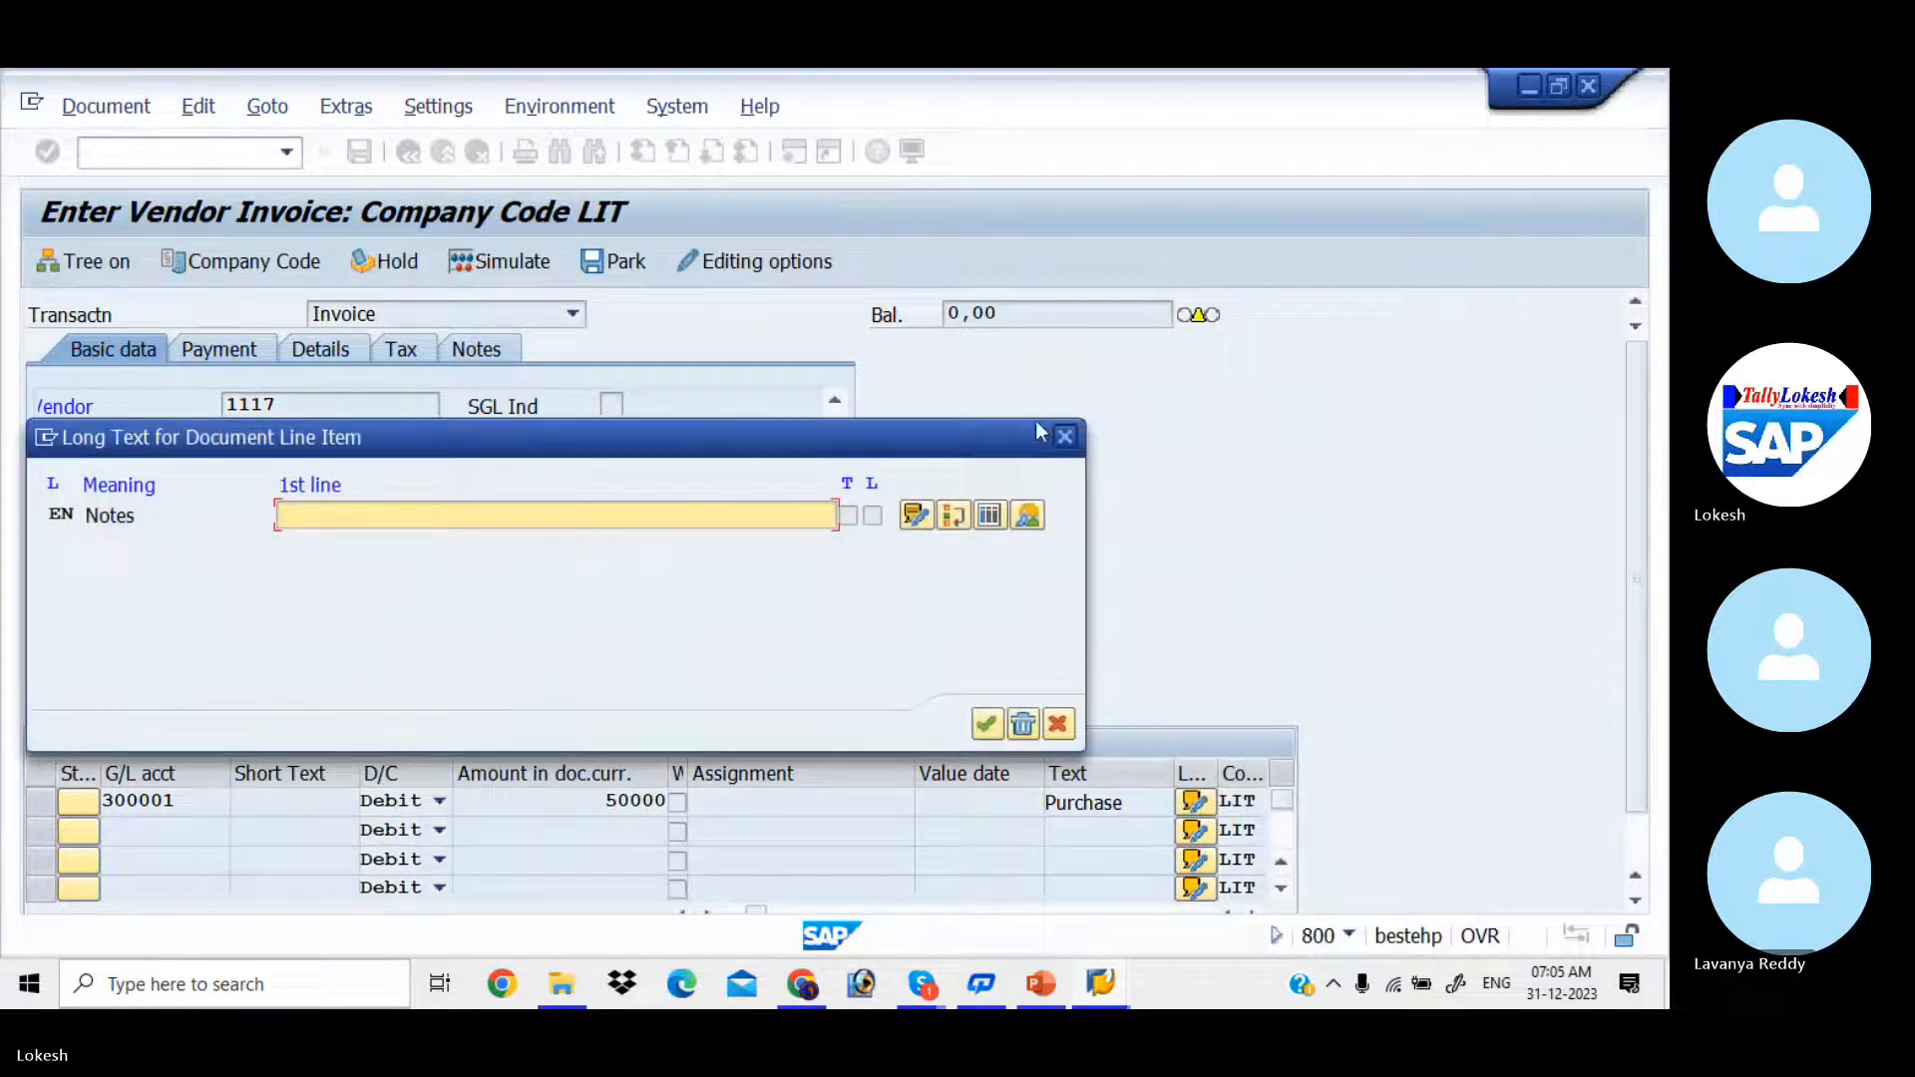
{"action": "left_click", "coordinate": [1066, 437]}
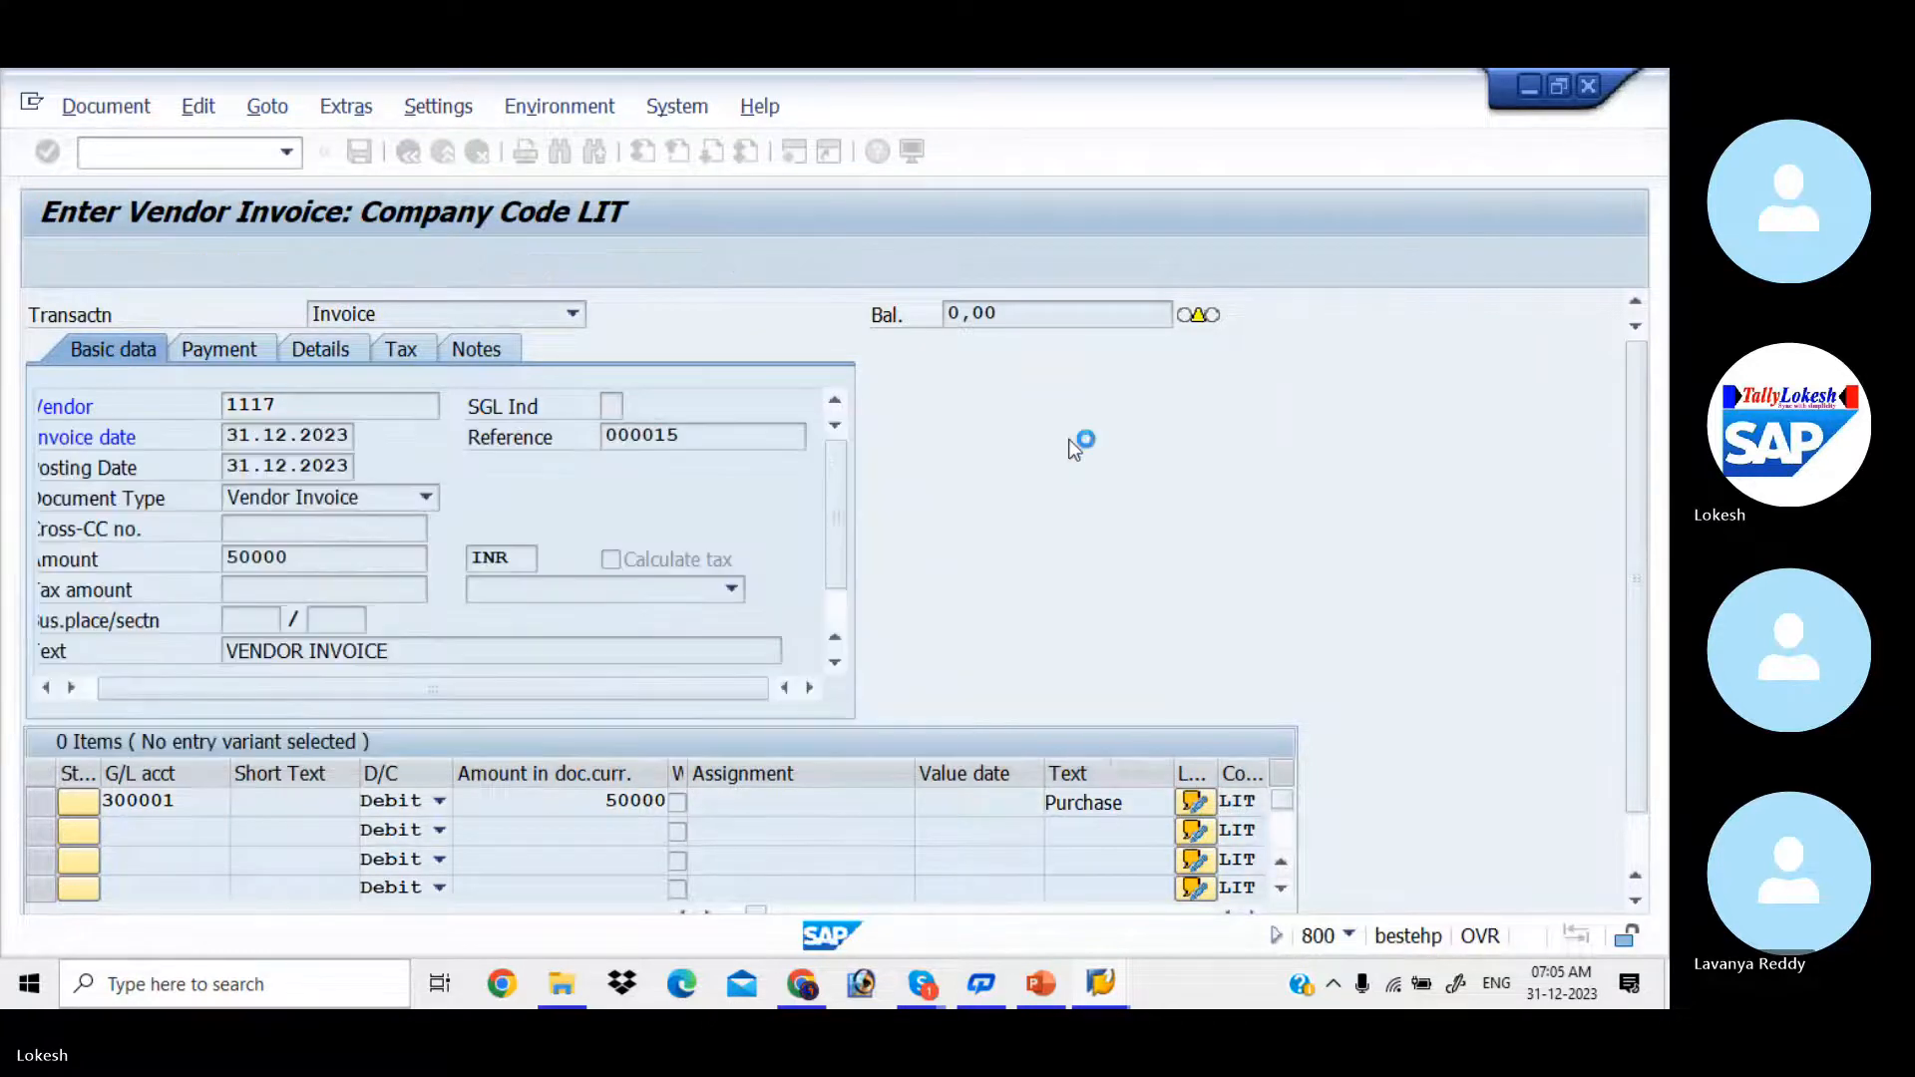
Step: Simulate the document to review its postings, return to the invoice entry and check the line item's G/L account
{"action": "left_click", "coordinate": [529, 271]}
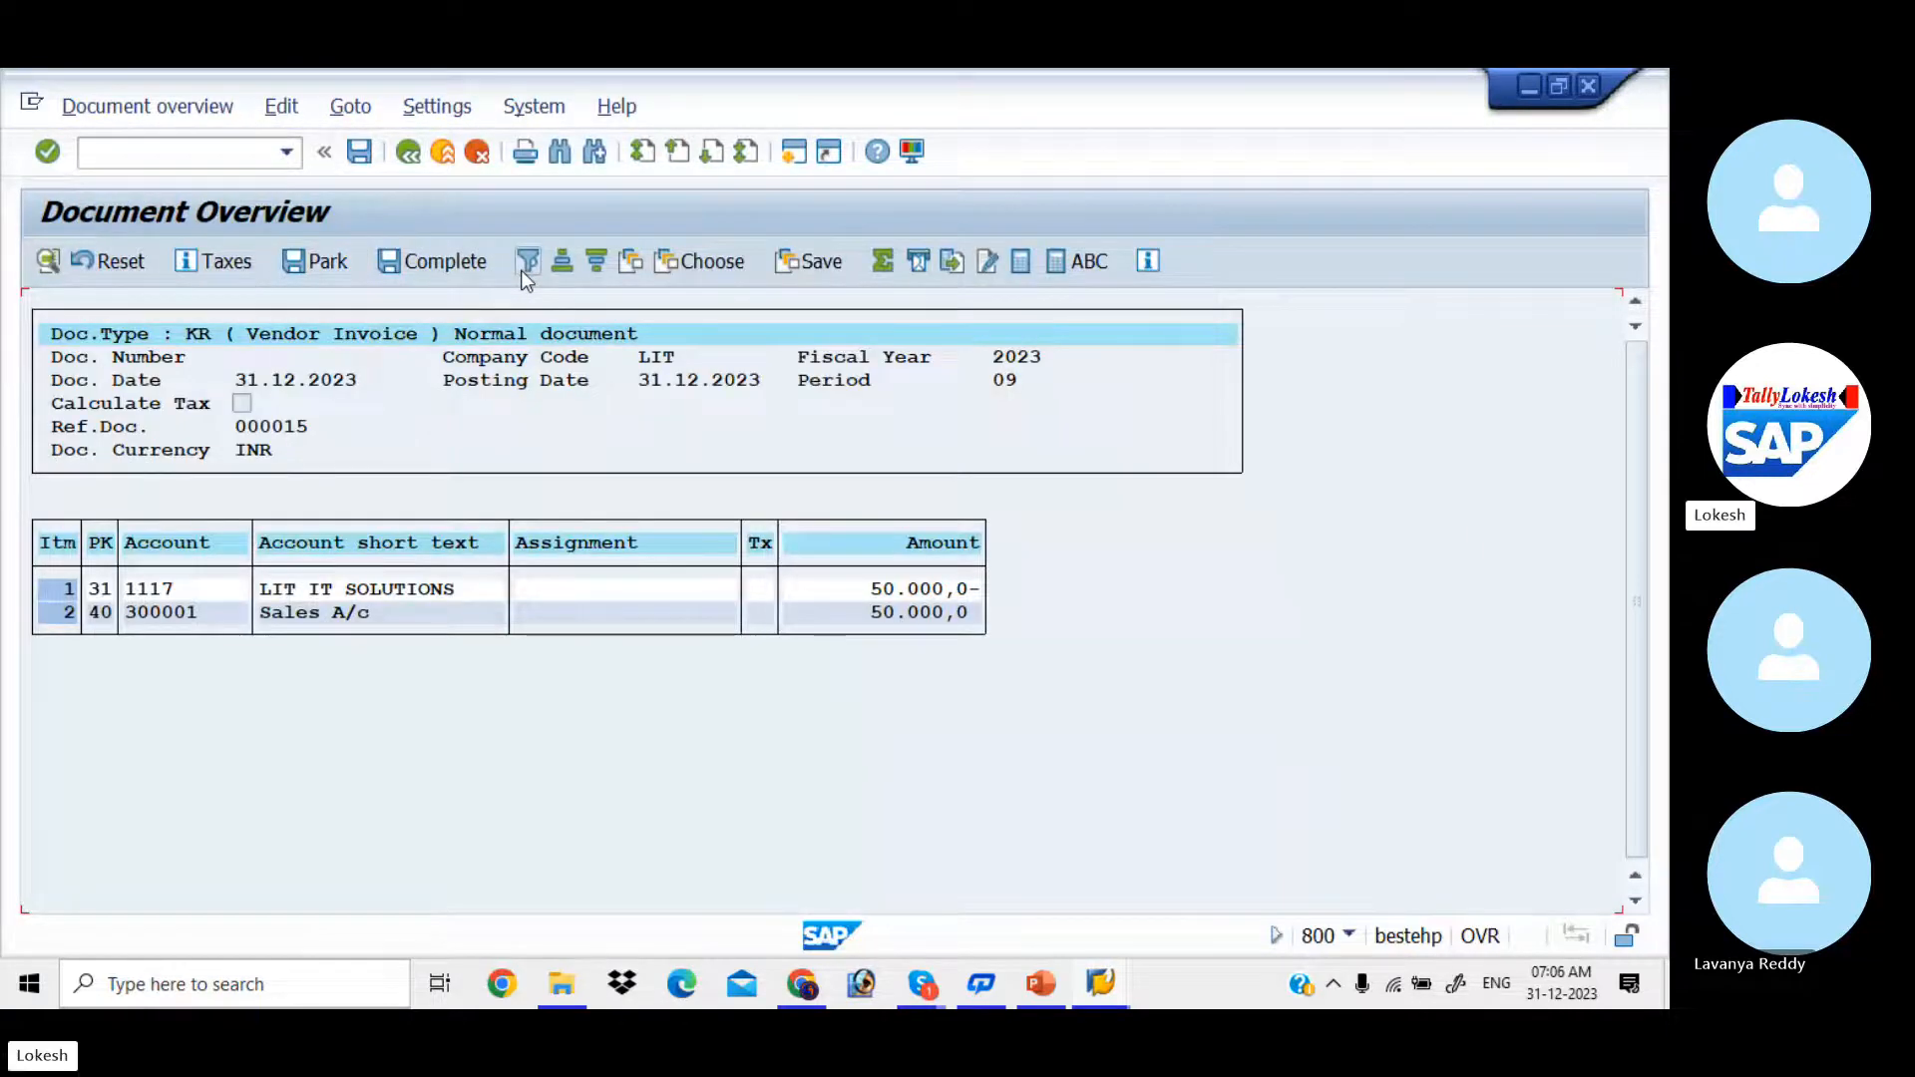
{"action": "left_click", "coordinate": [409, 151]}
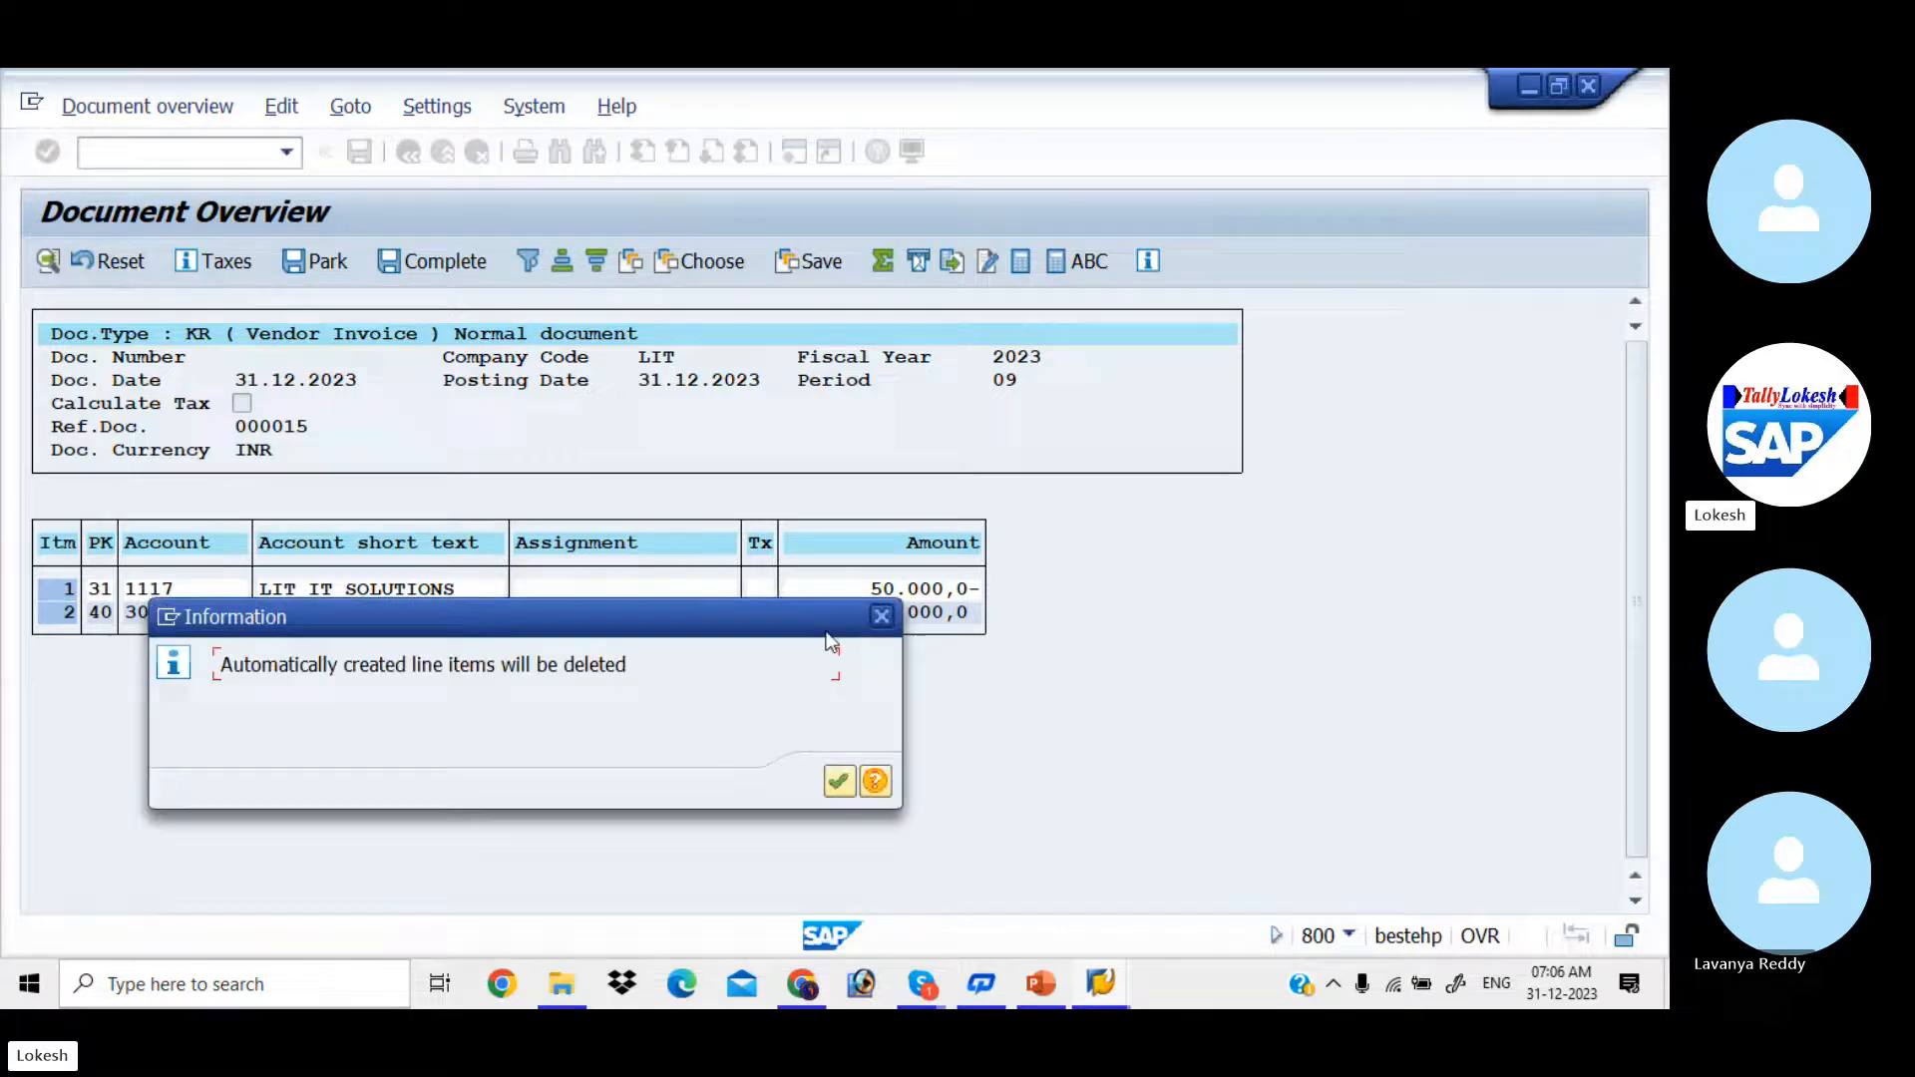
{"action": "left_click", "coordinate": [889, 628]}
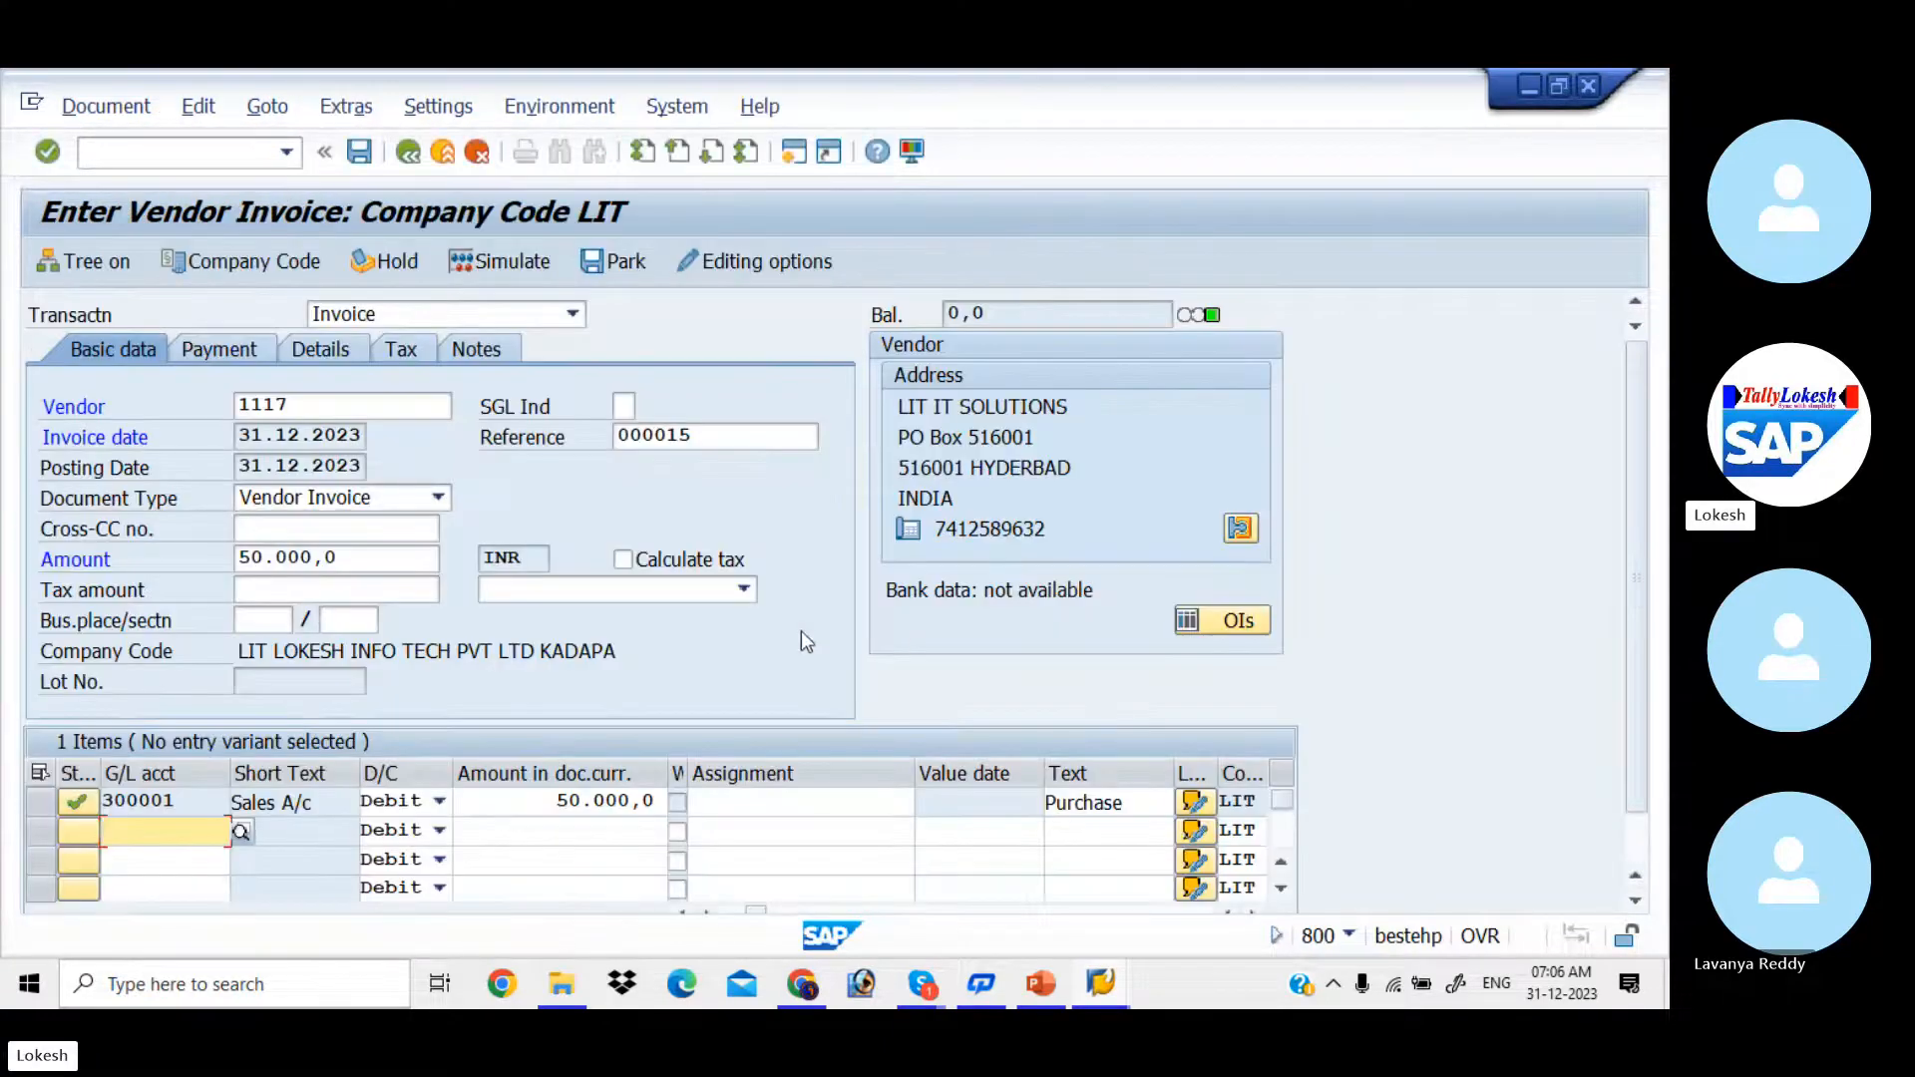
{"action": "left_click", "coordinate": [197, 803]}
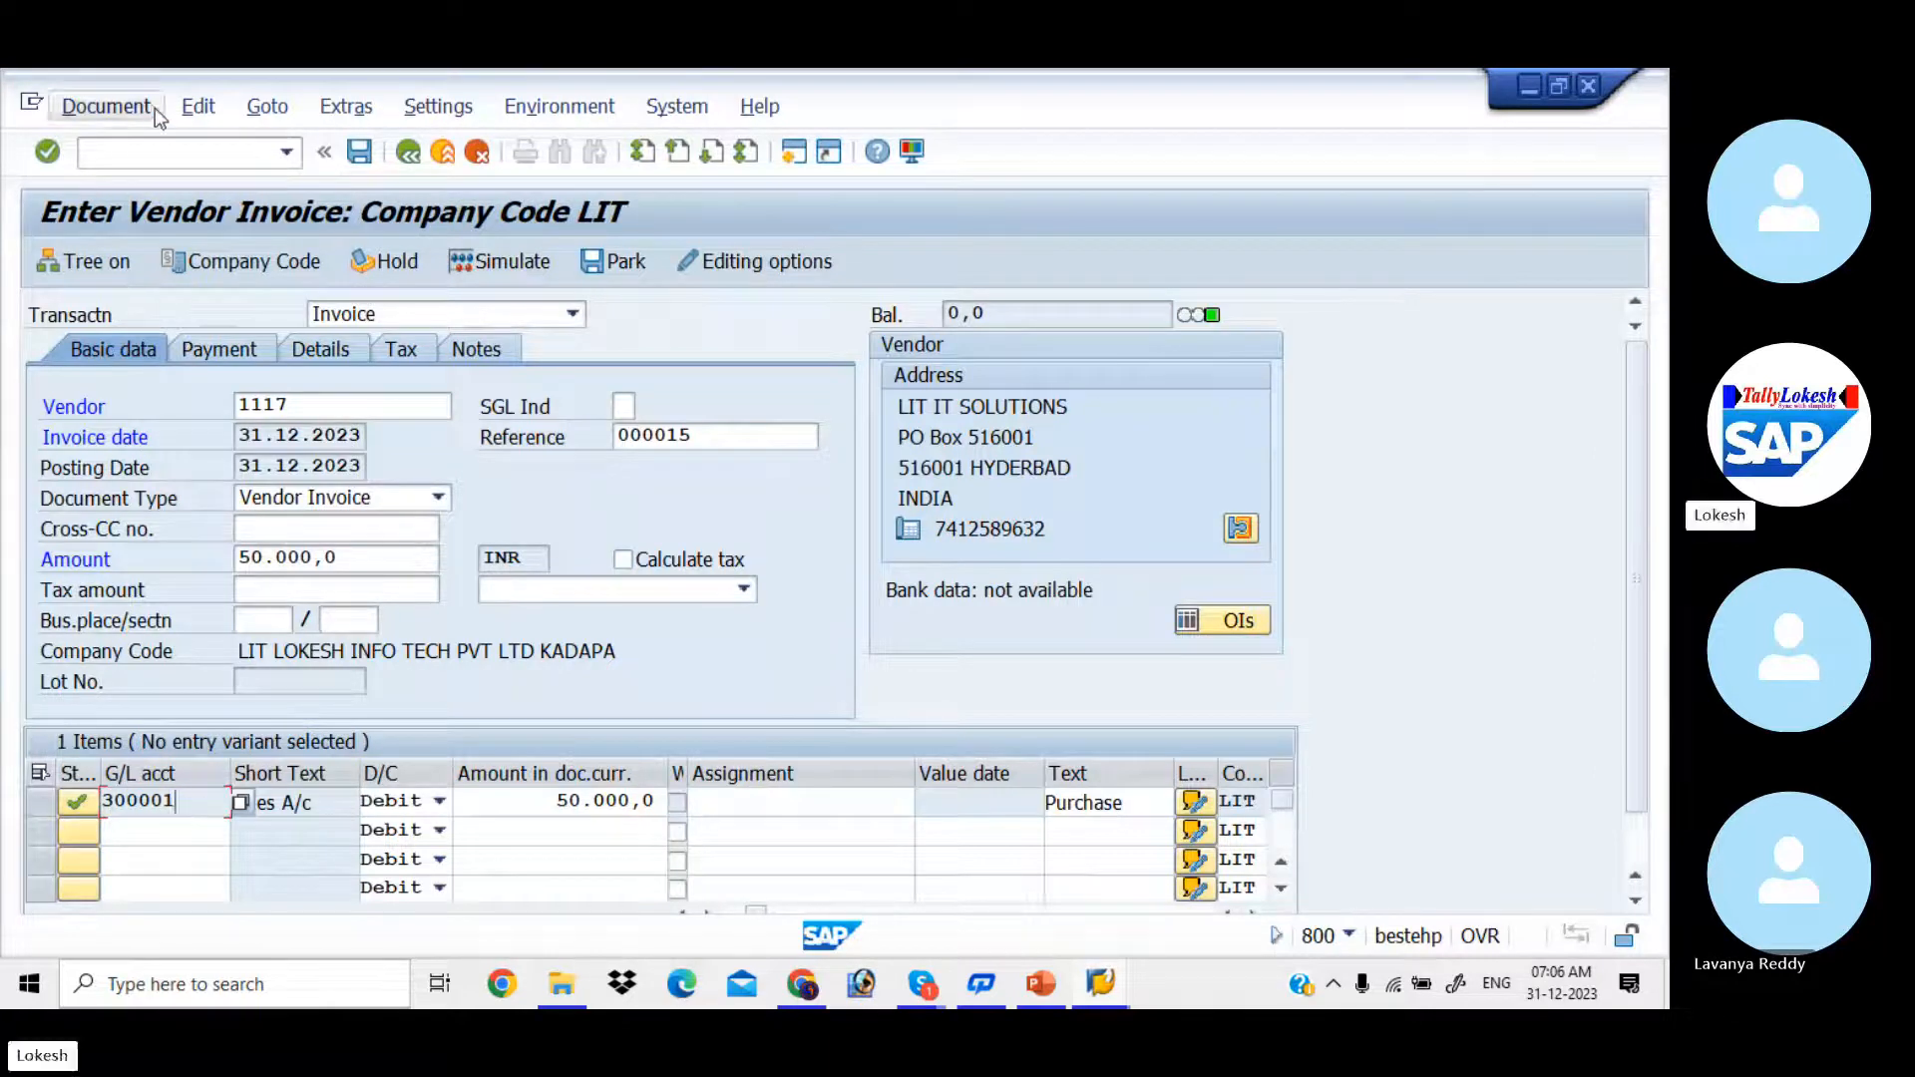
Step: Discard the current entry by restarting the vendor invoice transaction, and select LIT IT SOLUTIONS as the vendor
{"action": "left_click", "coordinate": [193, 150]}
{"action": "type", "text": "/N"}
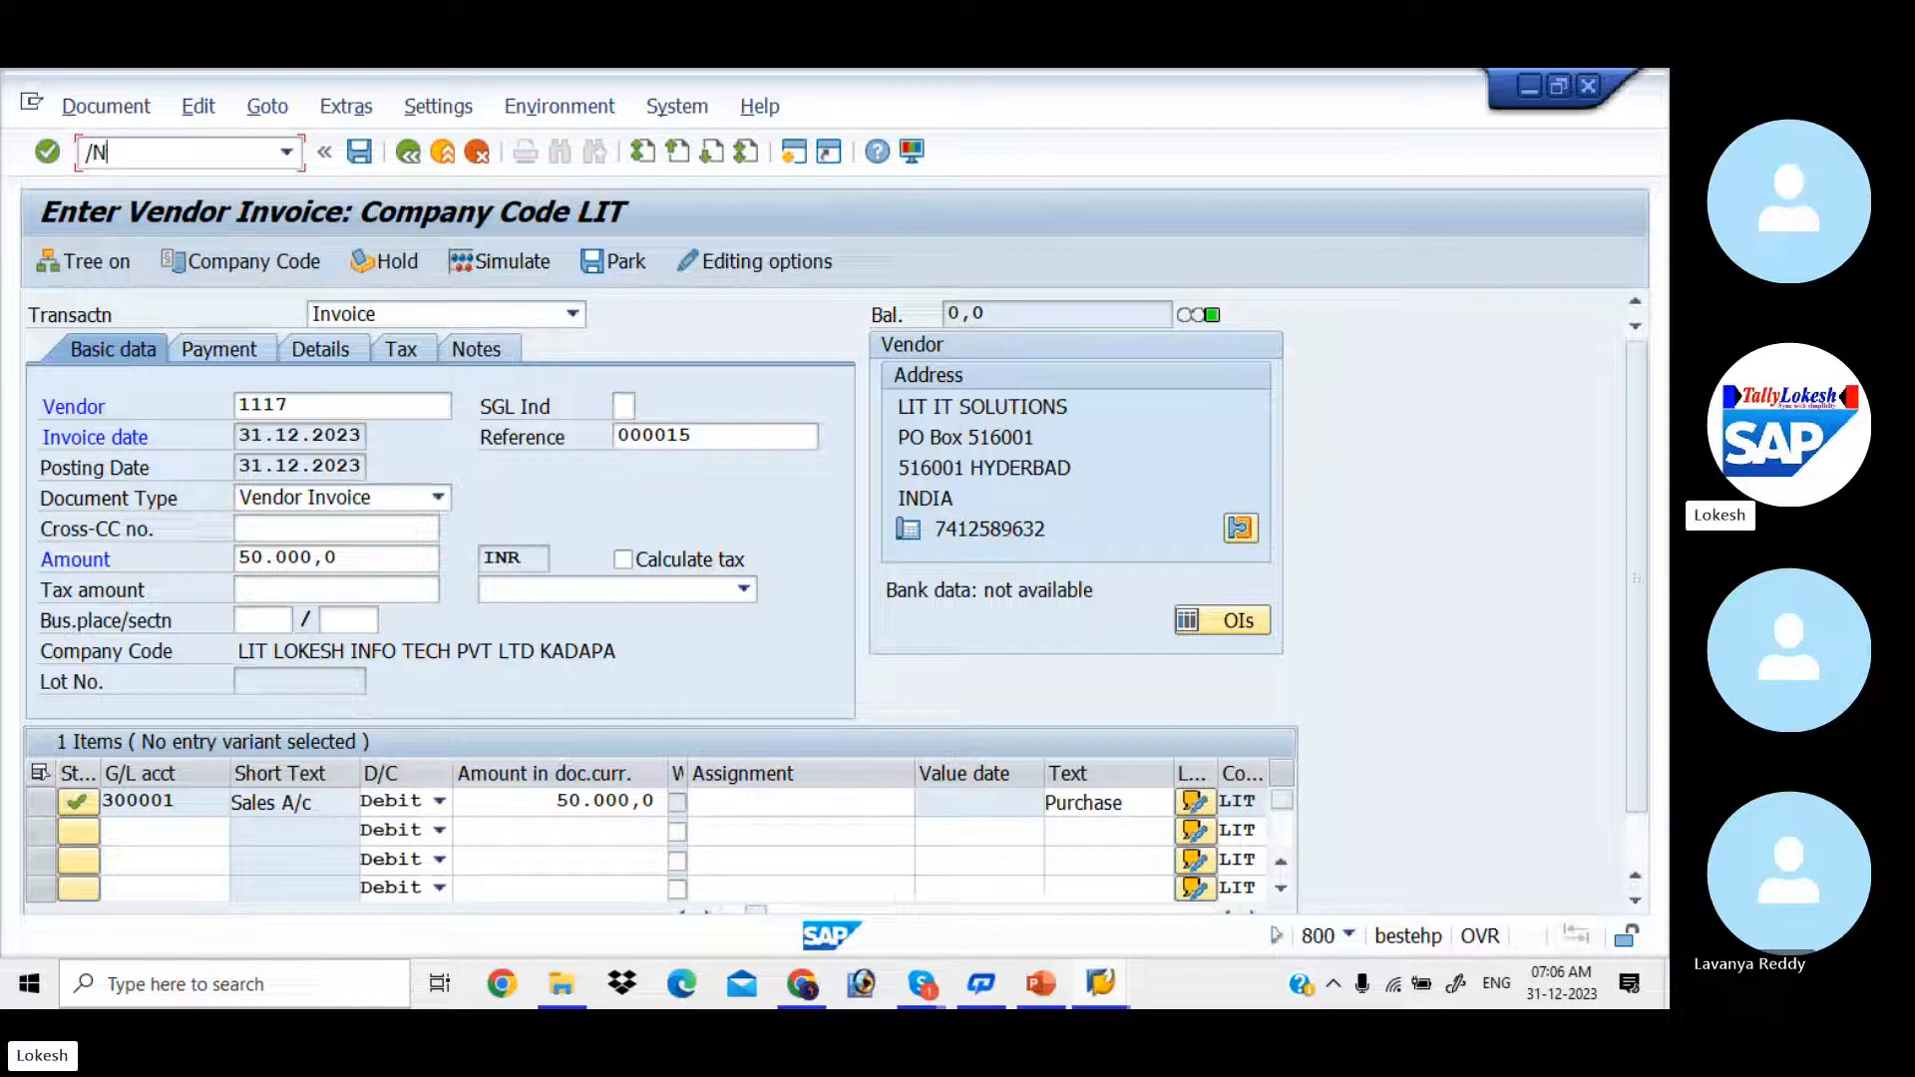
{"action": "type", "text": "FB"}
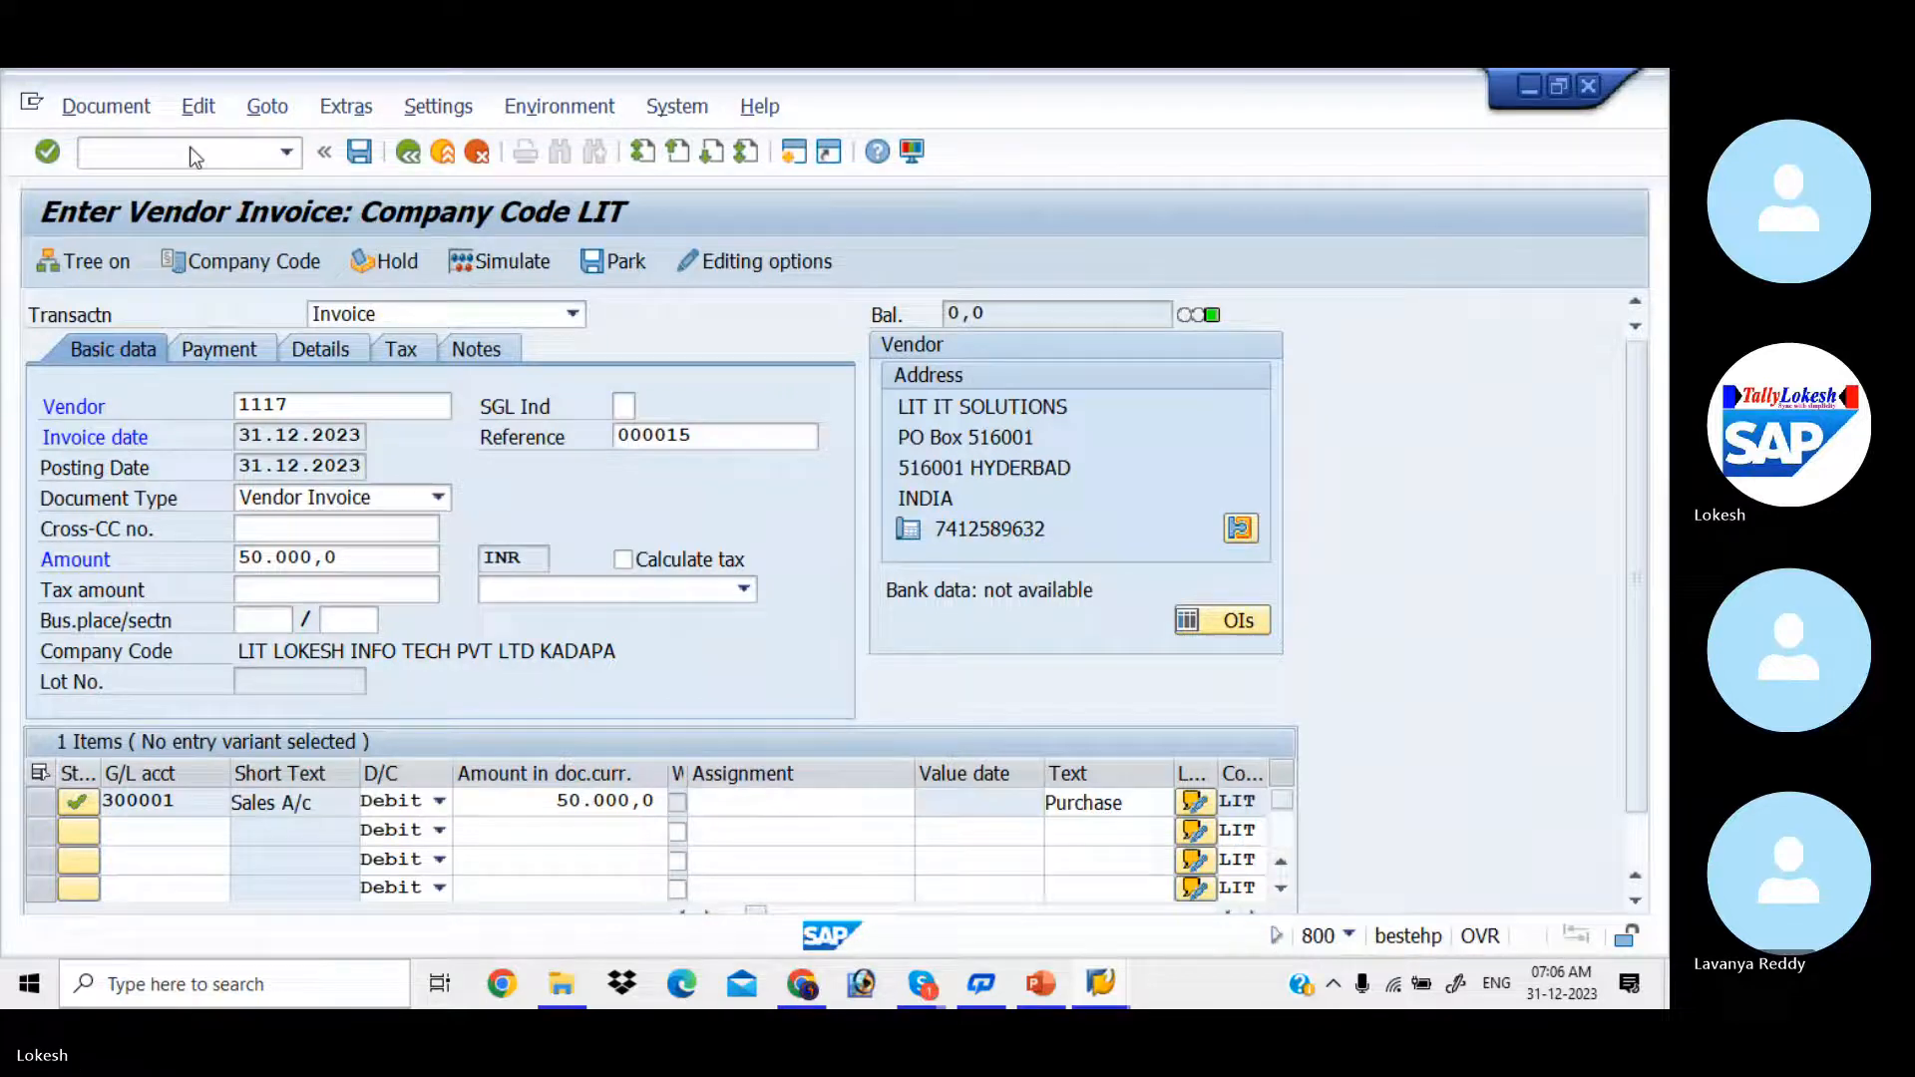
{"action": "key", "text": "space"}
{"action": "key", "text": "Down"}
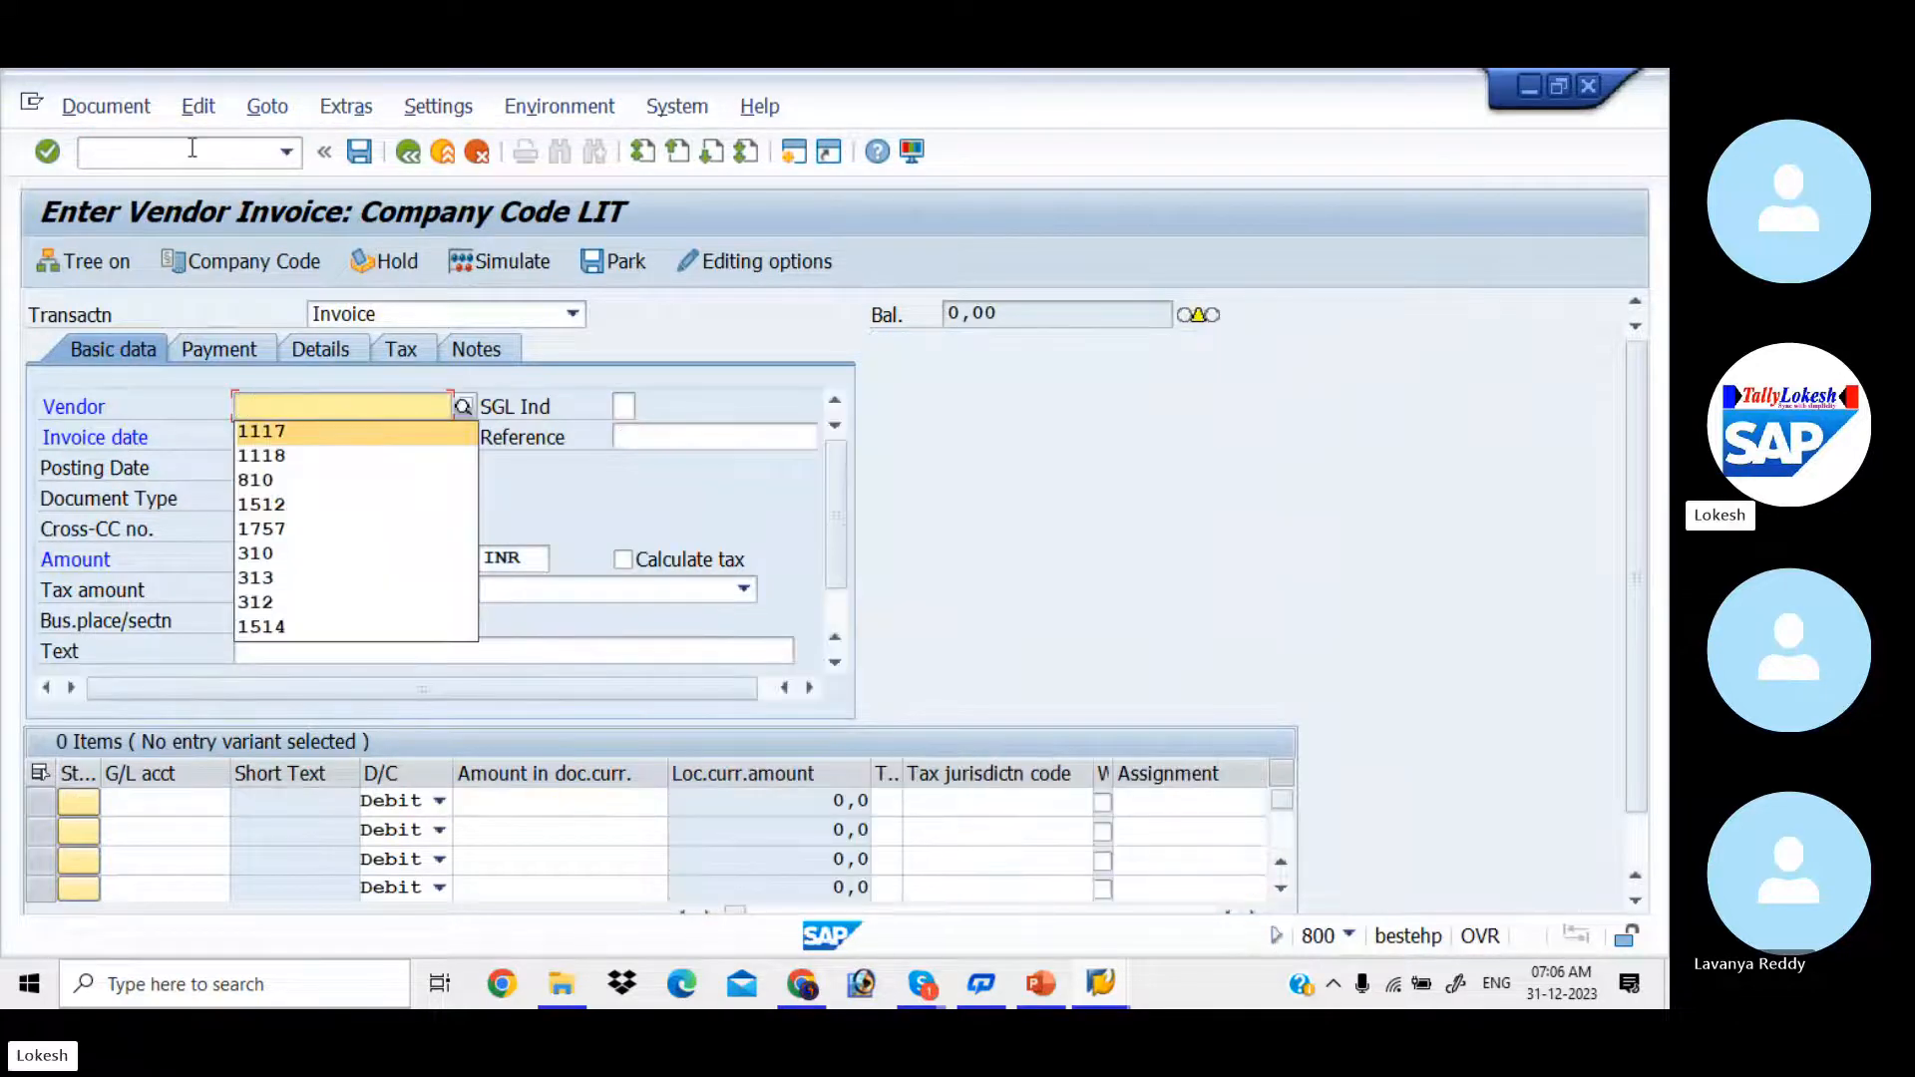
{"action": "key", "text": "Return"}
{"action": "key", "text": "Tab"}
{"action": "key", "text": "Tab"}
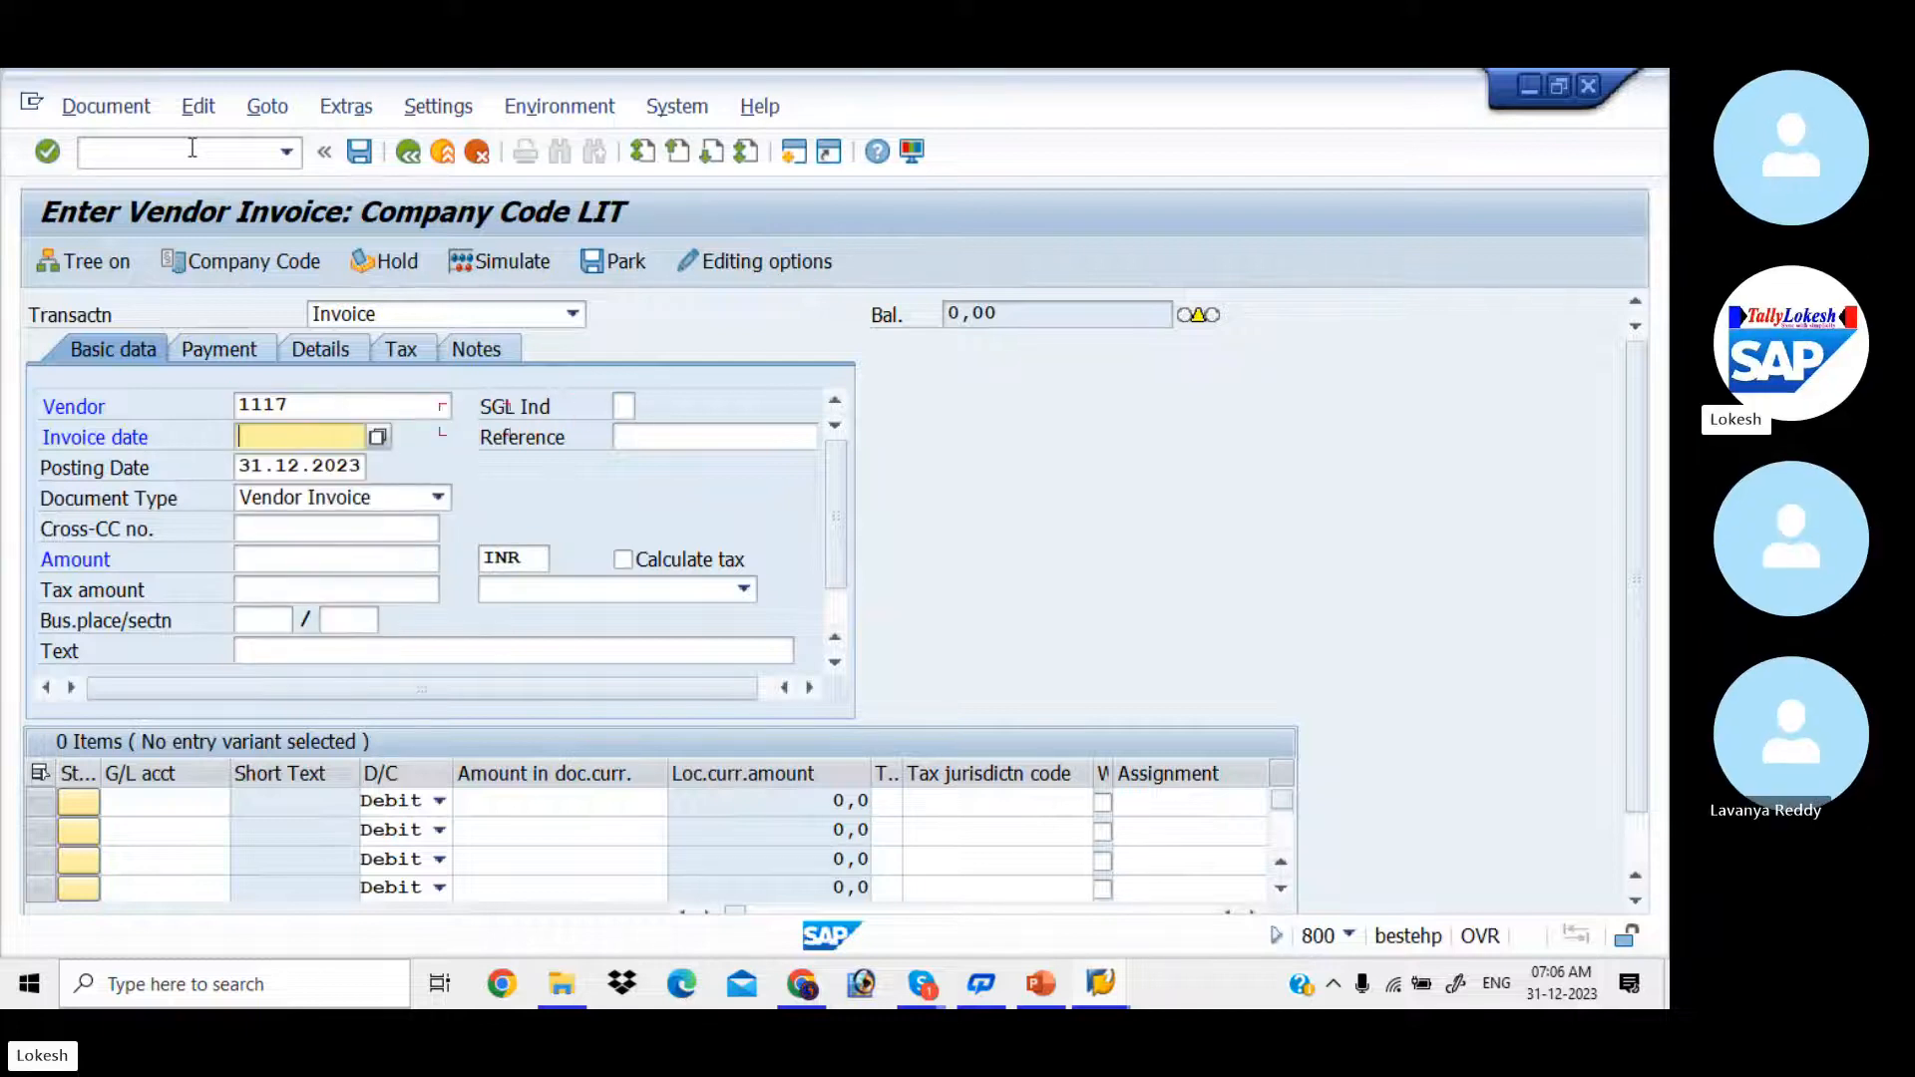
Step: Enter 31.12.2023 as the invoice date and 000015 as the reference
{"action": "key", "text": "space"}
{"action": "key", "text": "Down"}
{"action": "key", "text": "Return"}
{"action": "key", "text": "Tab"}
{"action": "key", "text": "Down"}
{"action": "key", "text": "Return"}
Step: Set the invoice amount to 50000 INR and the header text to VENDOR INVOICE
{"action": "key", "text": "Tab"}
{"action": "key", "text": "Tab"}
{"action": "key", "text": "Tab"}
{"action": "key", "text": "Tab"}
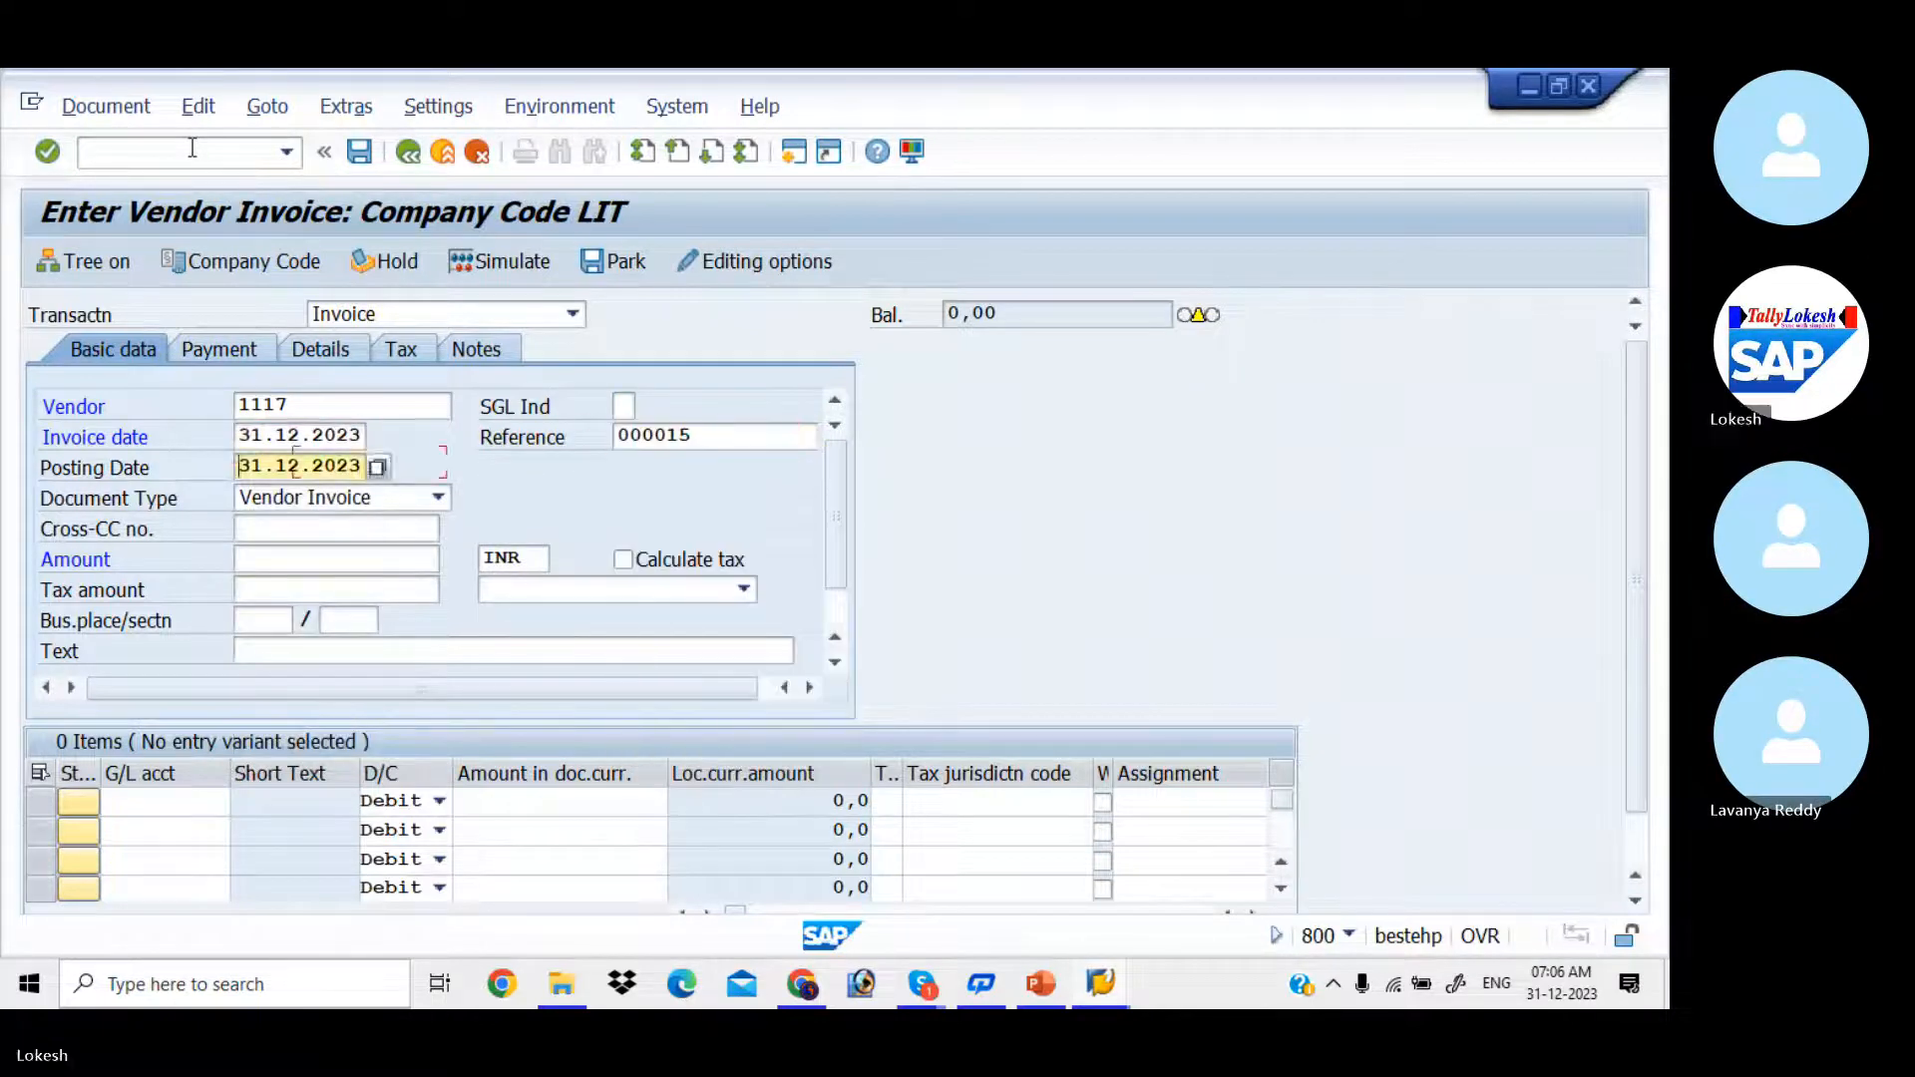
{"action": "type", "text": "50000"}
{"action": "key", "text": "Tab"}
{"action": "key", "text": "Tab"}
{"action": "key", "text": "Tab"}
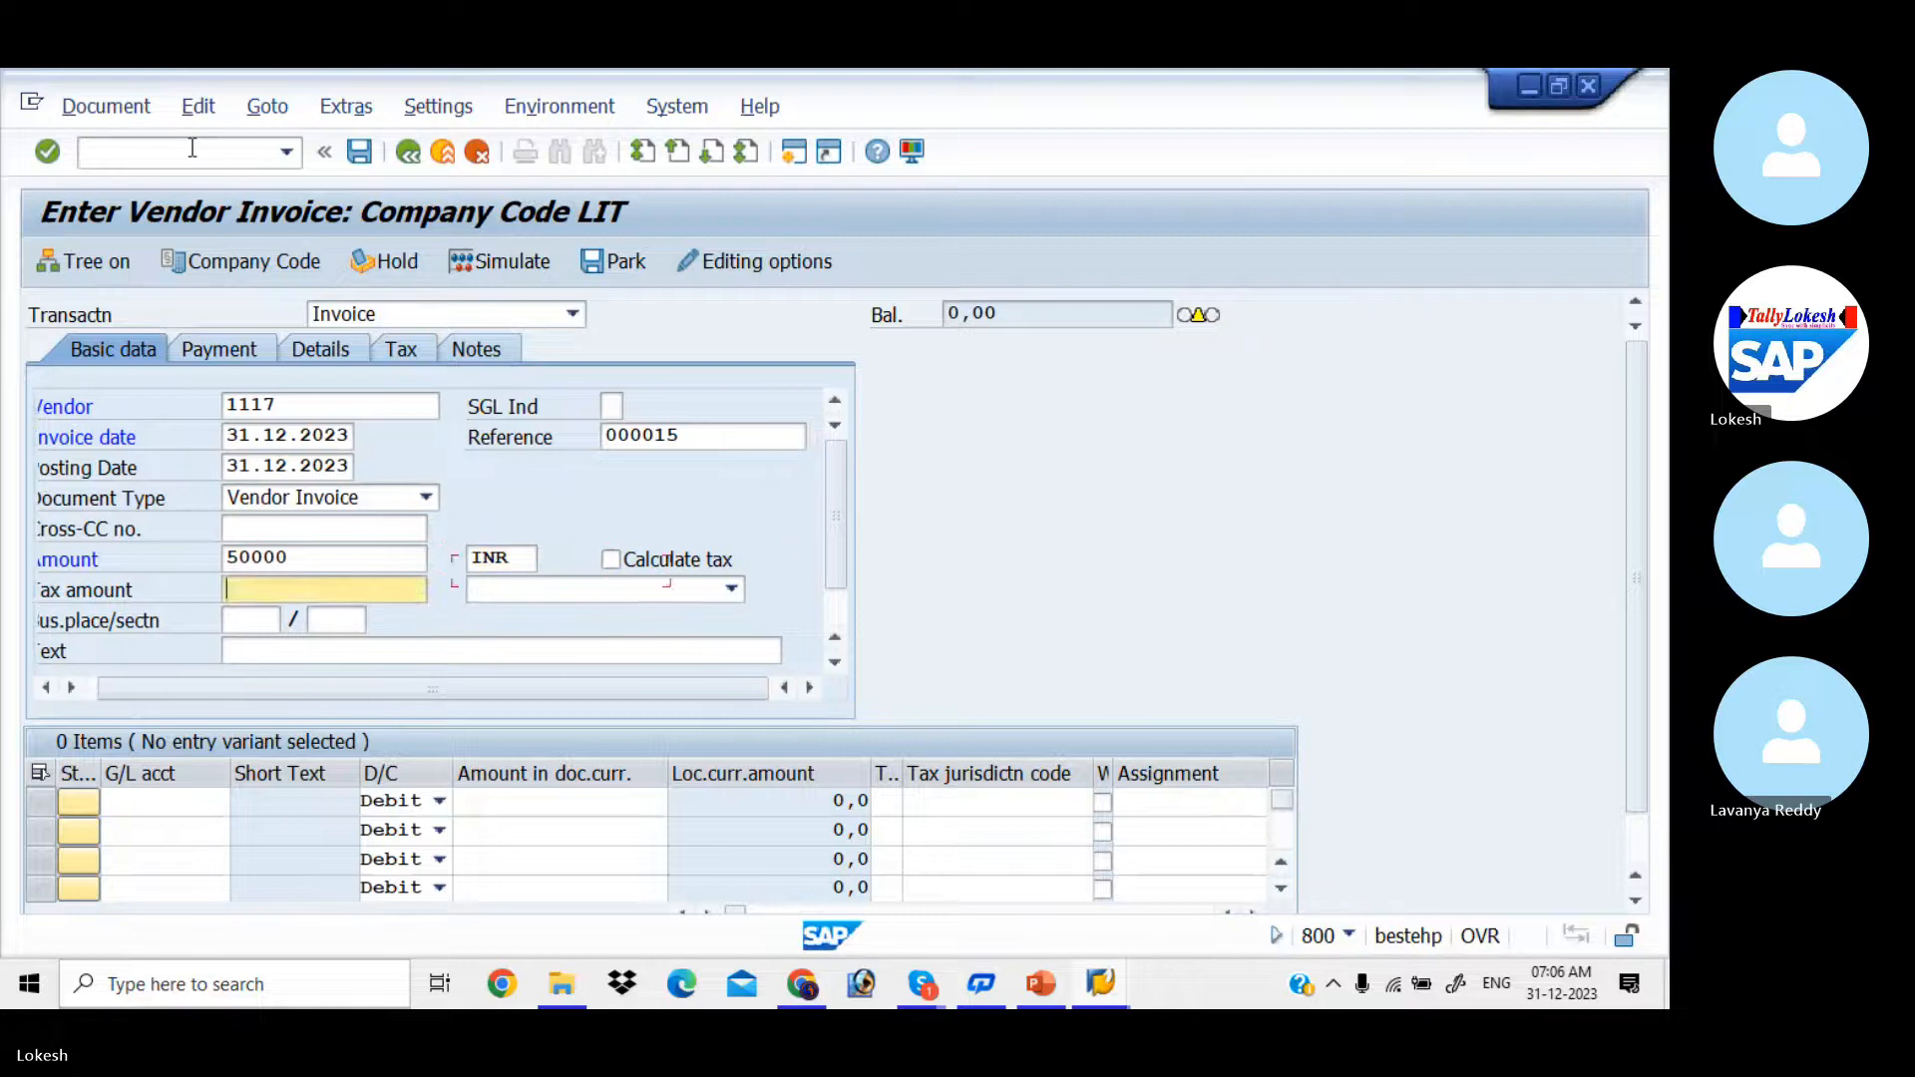
{"action": "key", "text": "Tab"}
{"action": "key", "text": "Tab"}
Step: Fill the first line item with G/L account 400006 (Purchase) and a debit amount of 50000
{"action": "key", "text": "Tab"}
{"action": "key", "text": "Tab"}
{"action": "key", "text": "Down"}
{"action": "key", "text": "Return"}
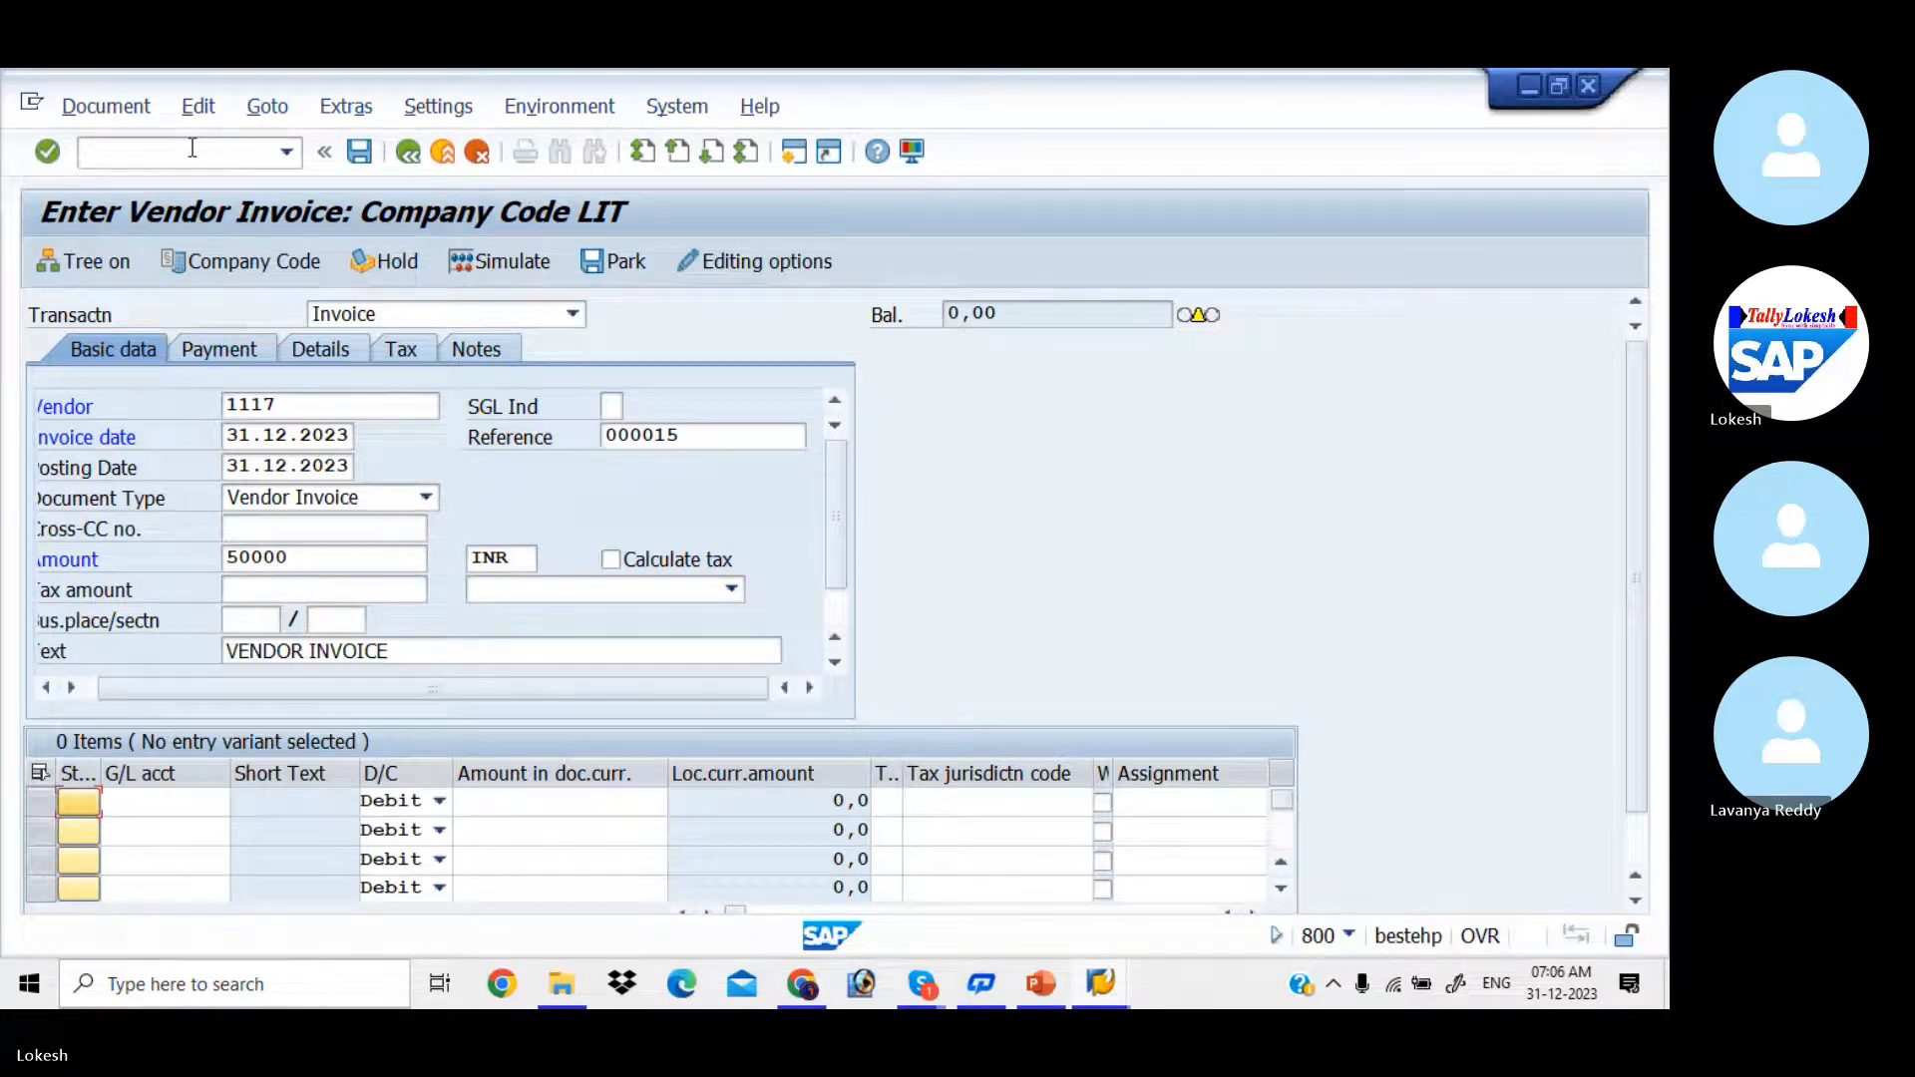
{"action": "key", "text": "Tab"}
{"action": "key", "text": "Down"}
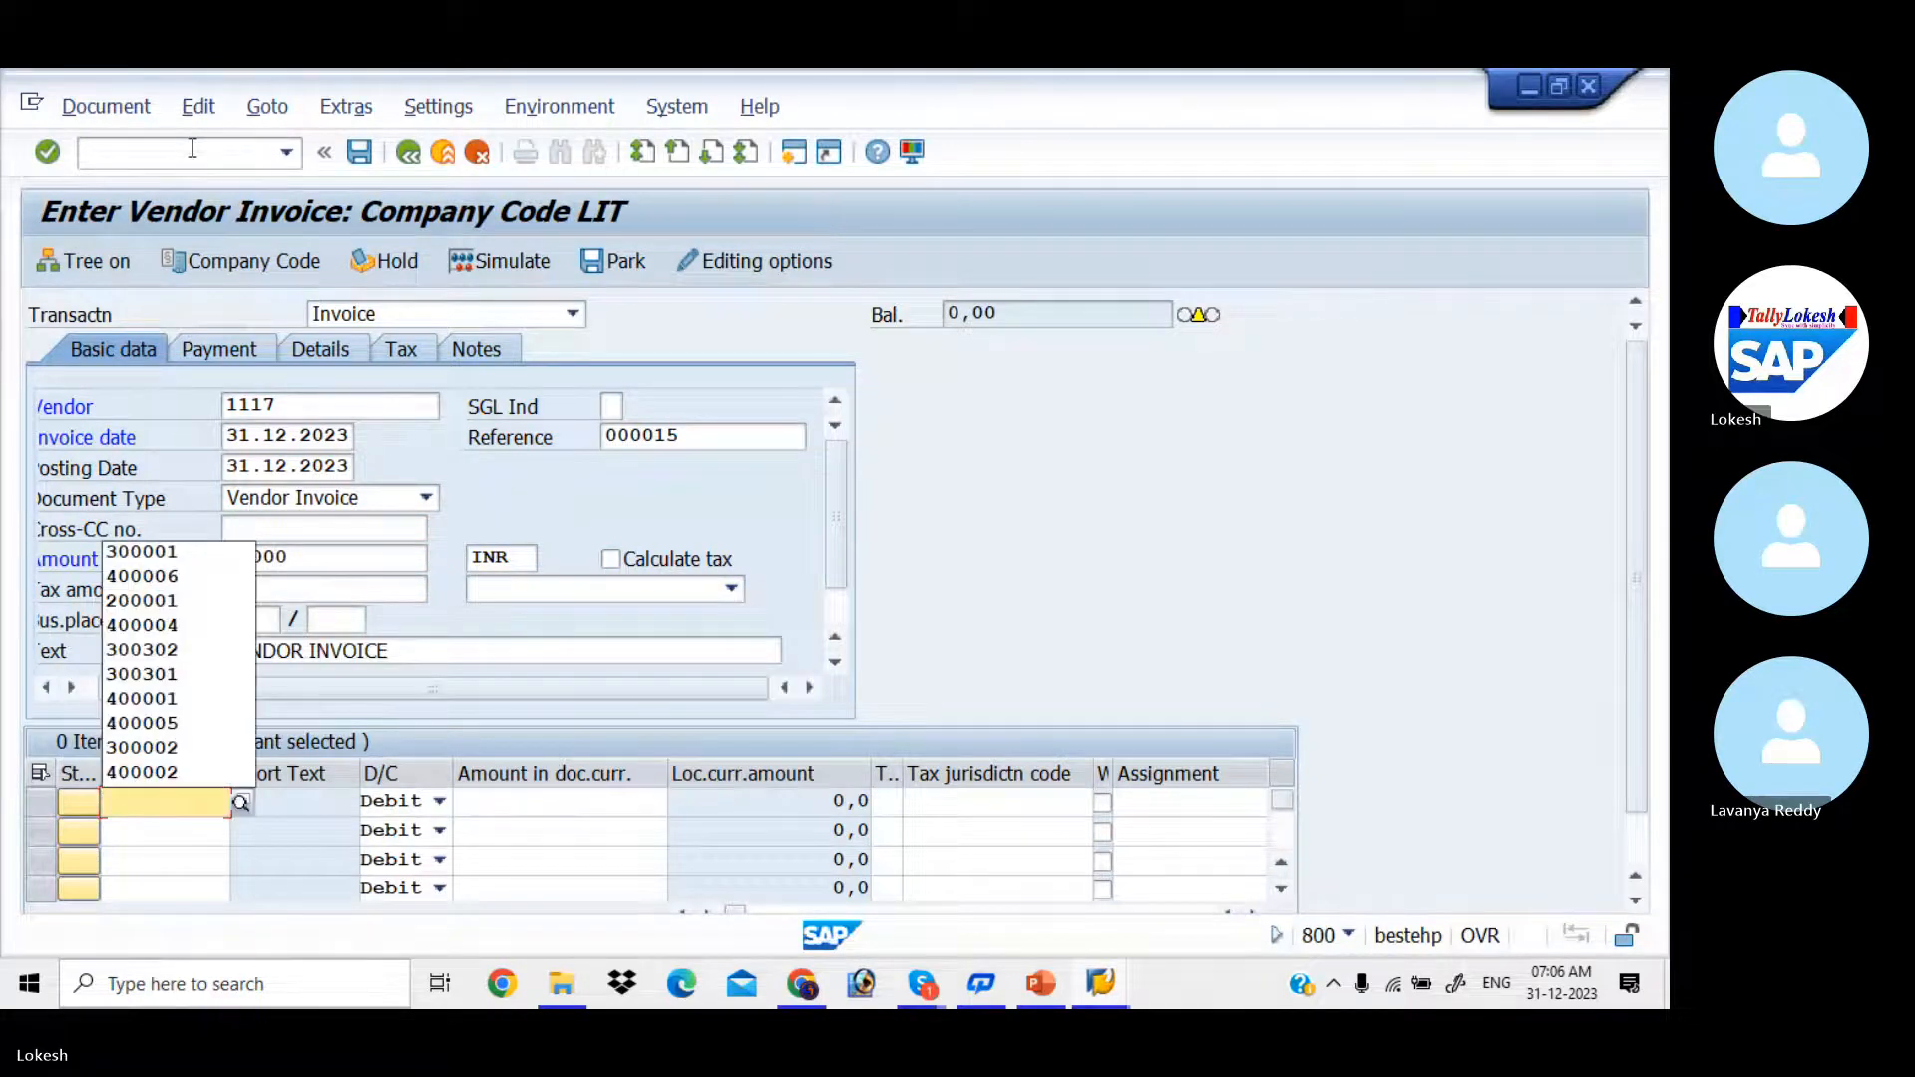
{"action": "left_click", "coordinate": [190, 586]}
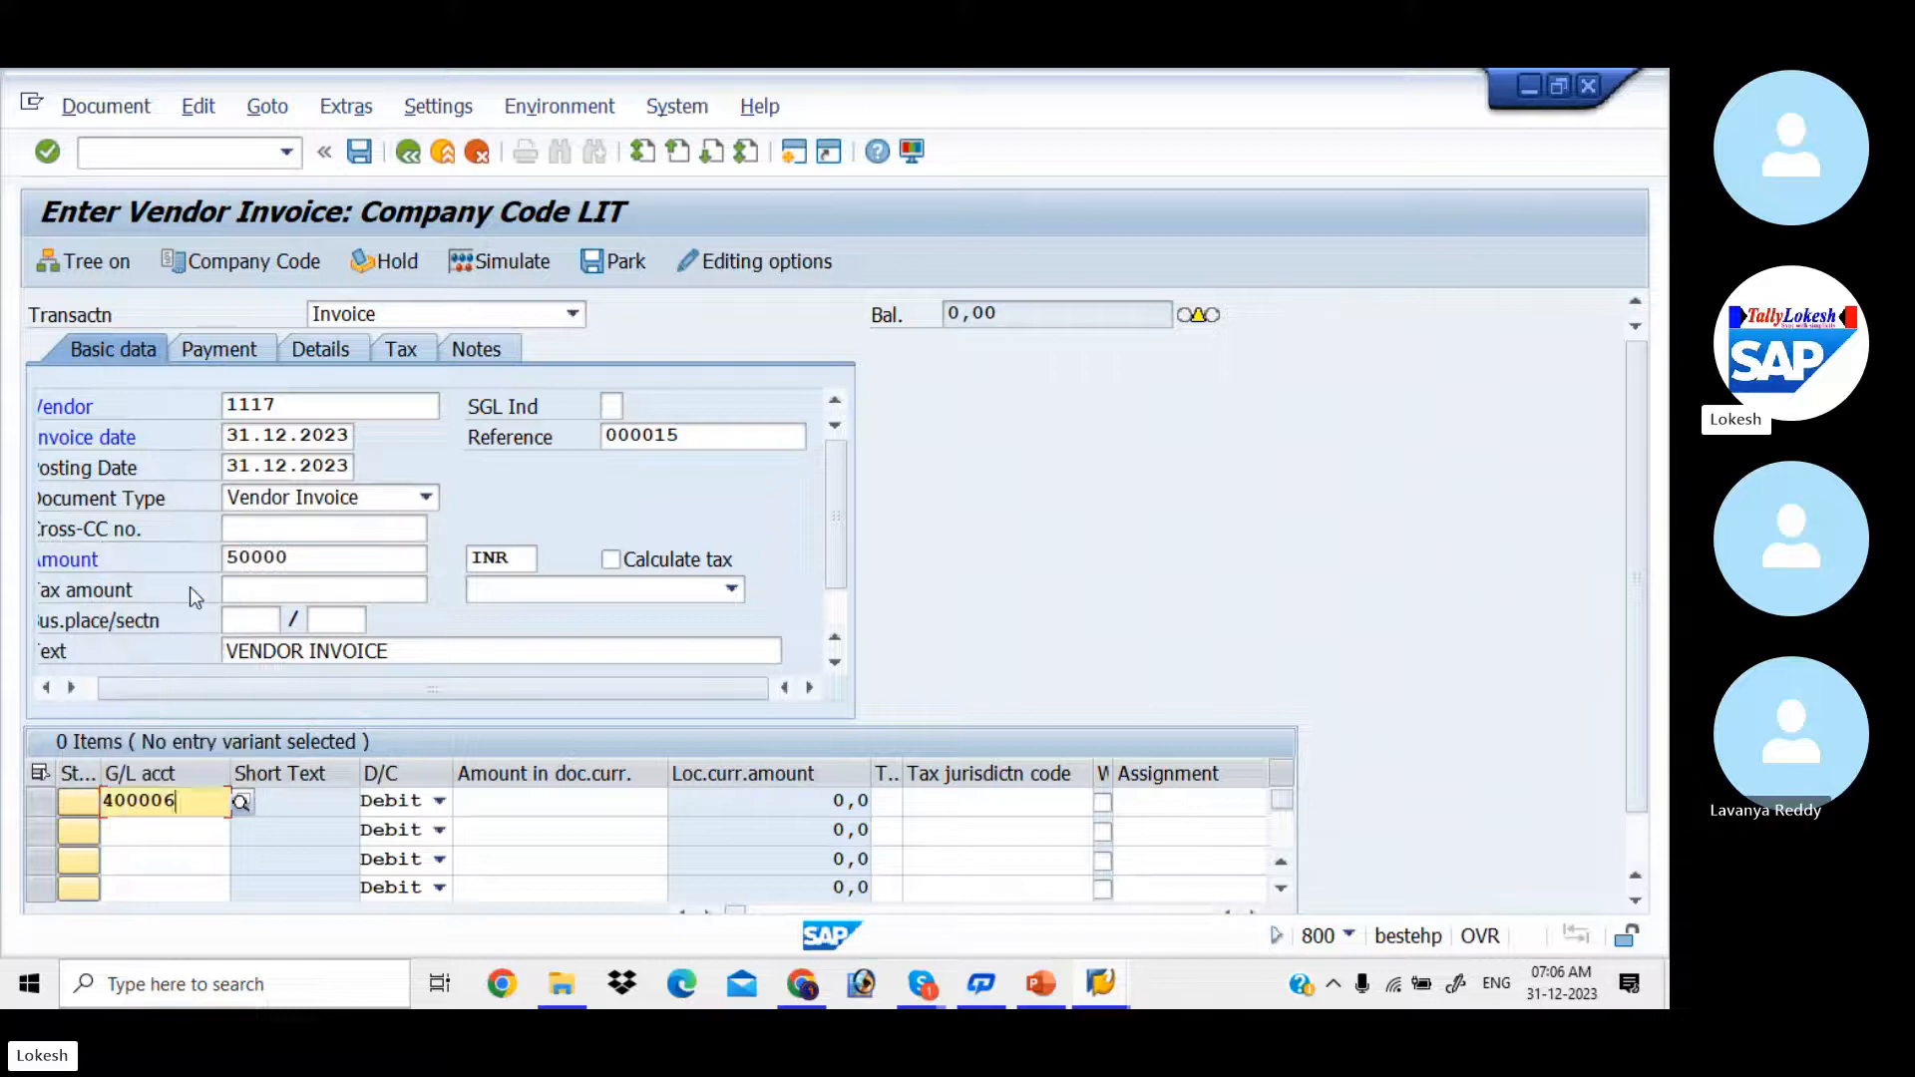
{"action": "key", "text": "Tab"}
{"action": "key", "text": "Tab"}
{"action": "key", "text": "Tab"}
{"action": "key", "text": "Down"}
{"action": "key", "text": "Down"}
{"action": "key", "text": "Down"}
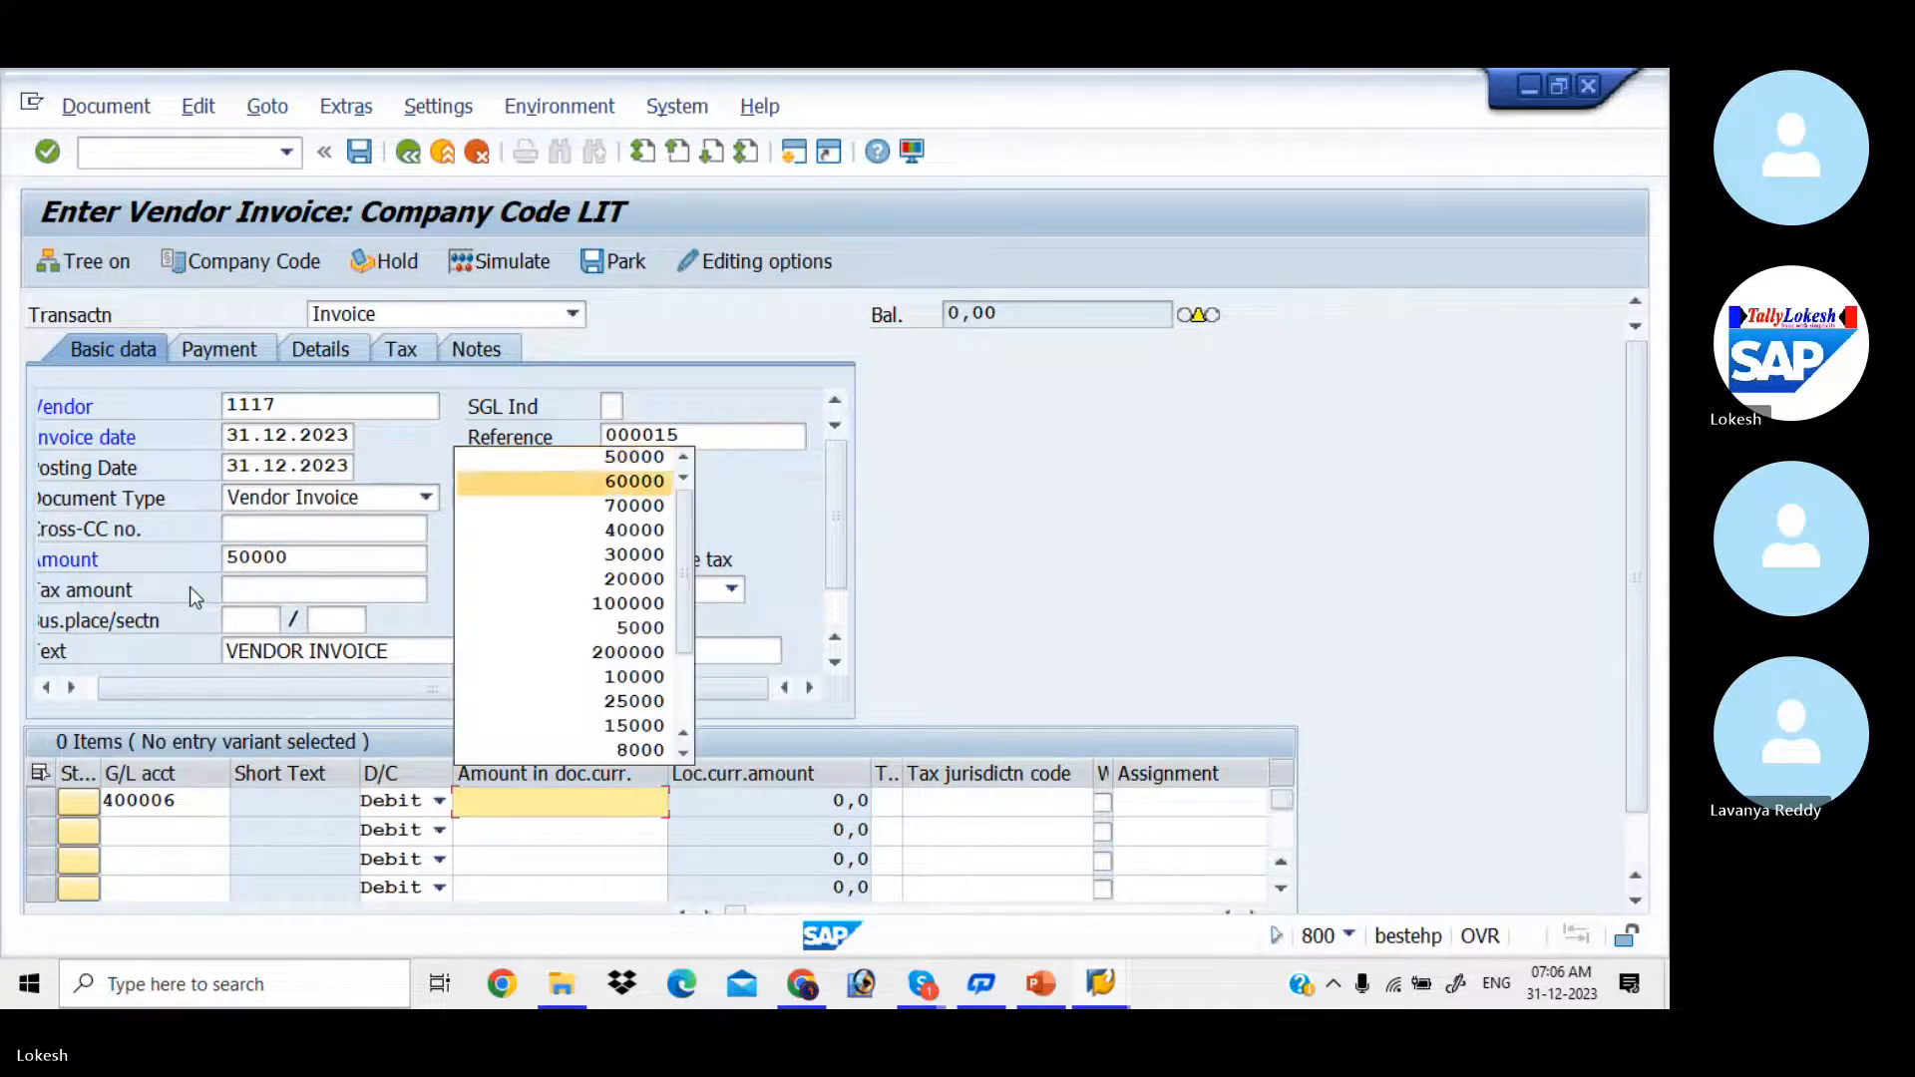
{"action": "key", "text": "Up"}
{"action": "key", "text": "Return"}
Step: Set the first line item's text to Purchase and close its long text dialog without adding notes
{"action": "key", "text": "Tab"}
{"action": "key", "text": "Tab"}
{"action": "key", "text": "Tab"}
{"action": "key", "text": "Tab"}
{"action": "key", "text": "Tab"}
{"action": "key", "text": "Tab"}
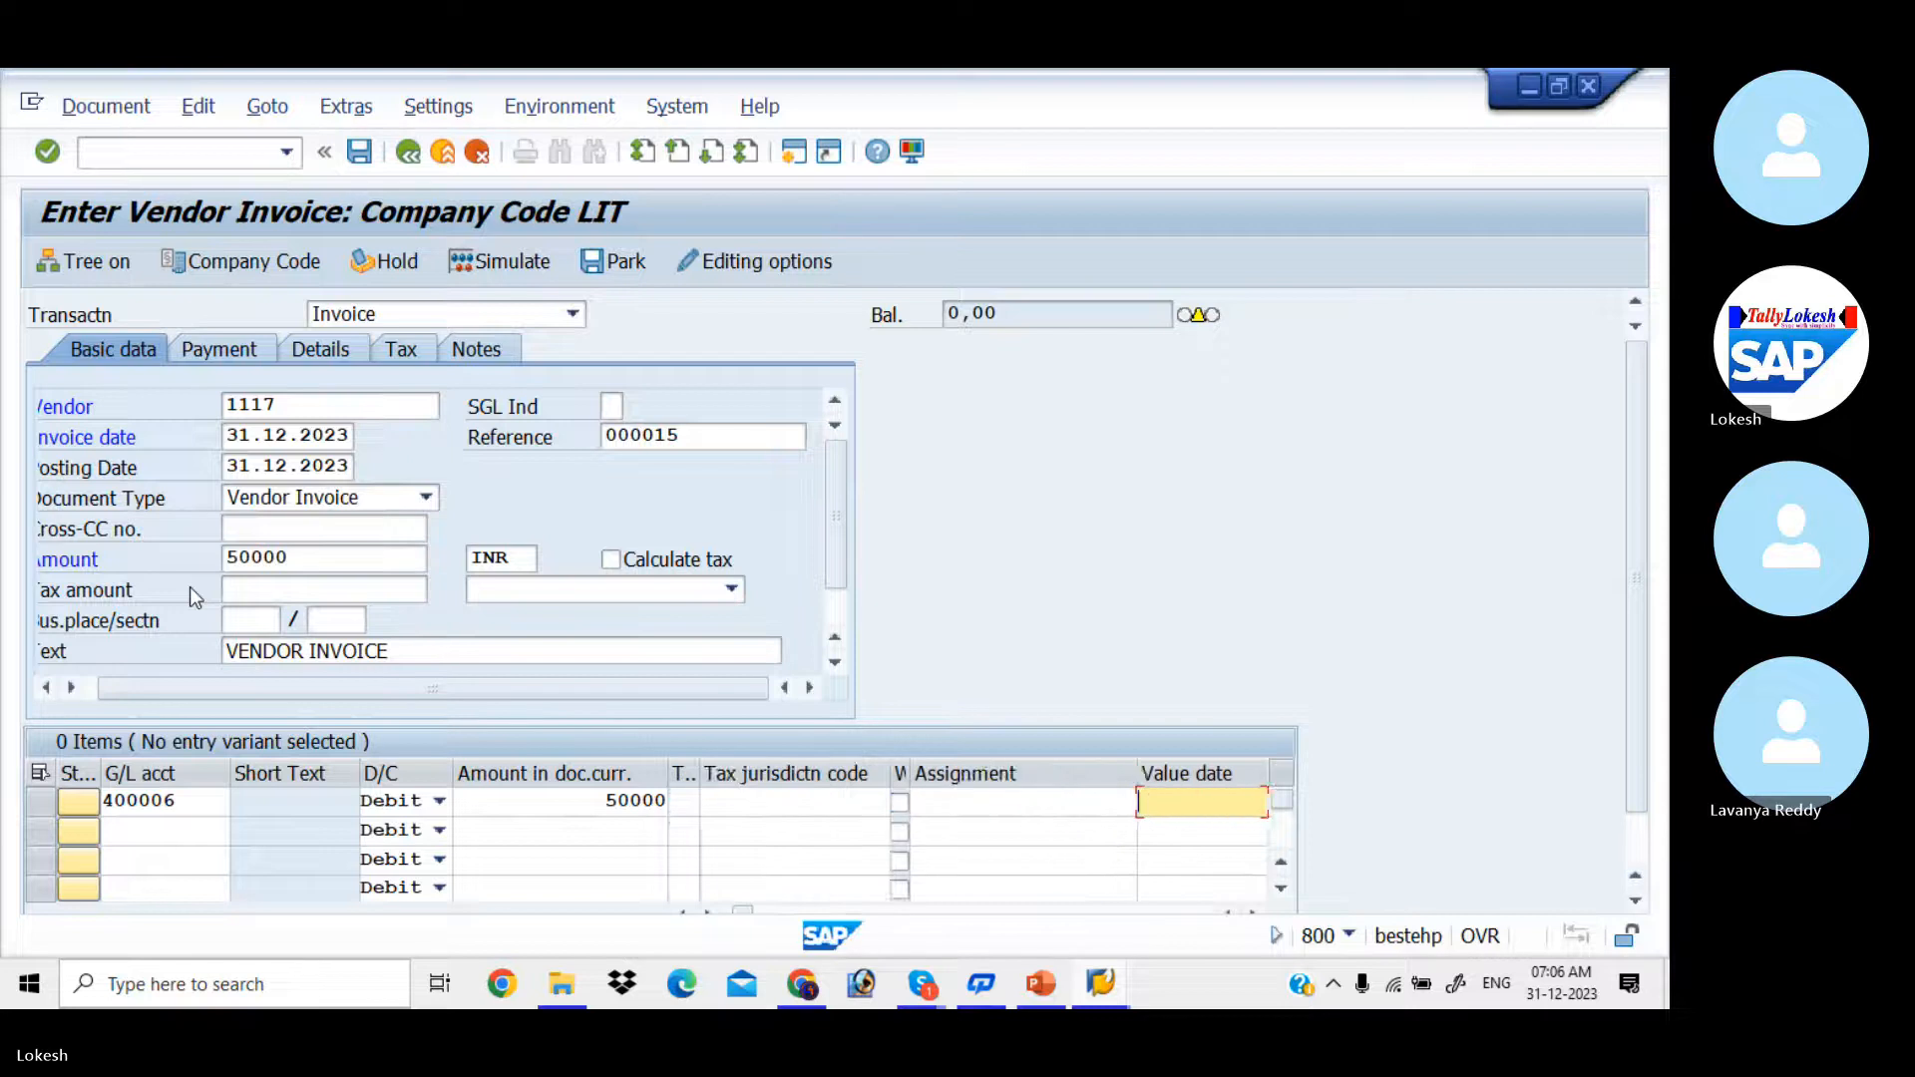
{"action": "key", "text": "Down"}
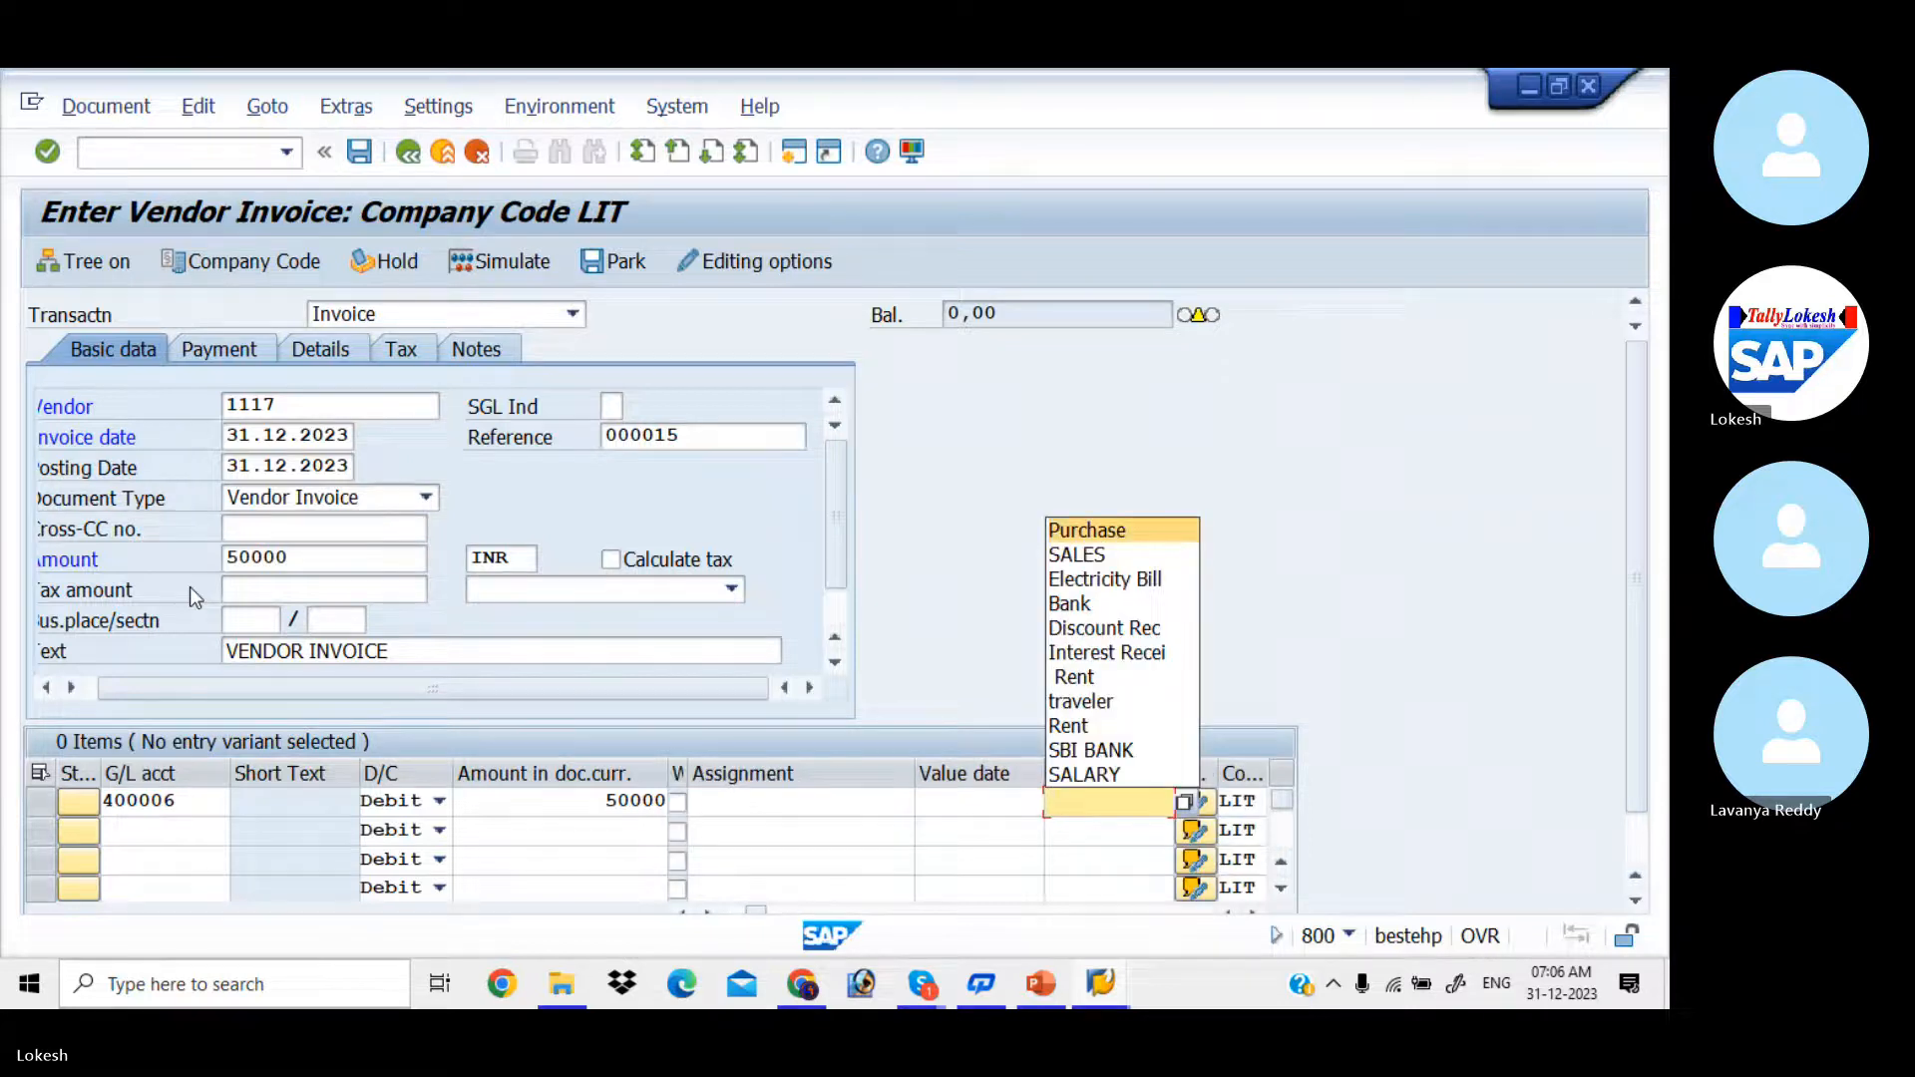
{"action": "key", "text": "Return"}
{"action": "key", "text": "Return"}
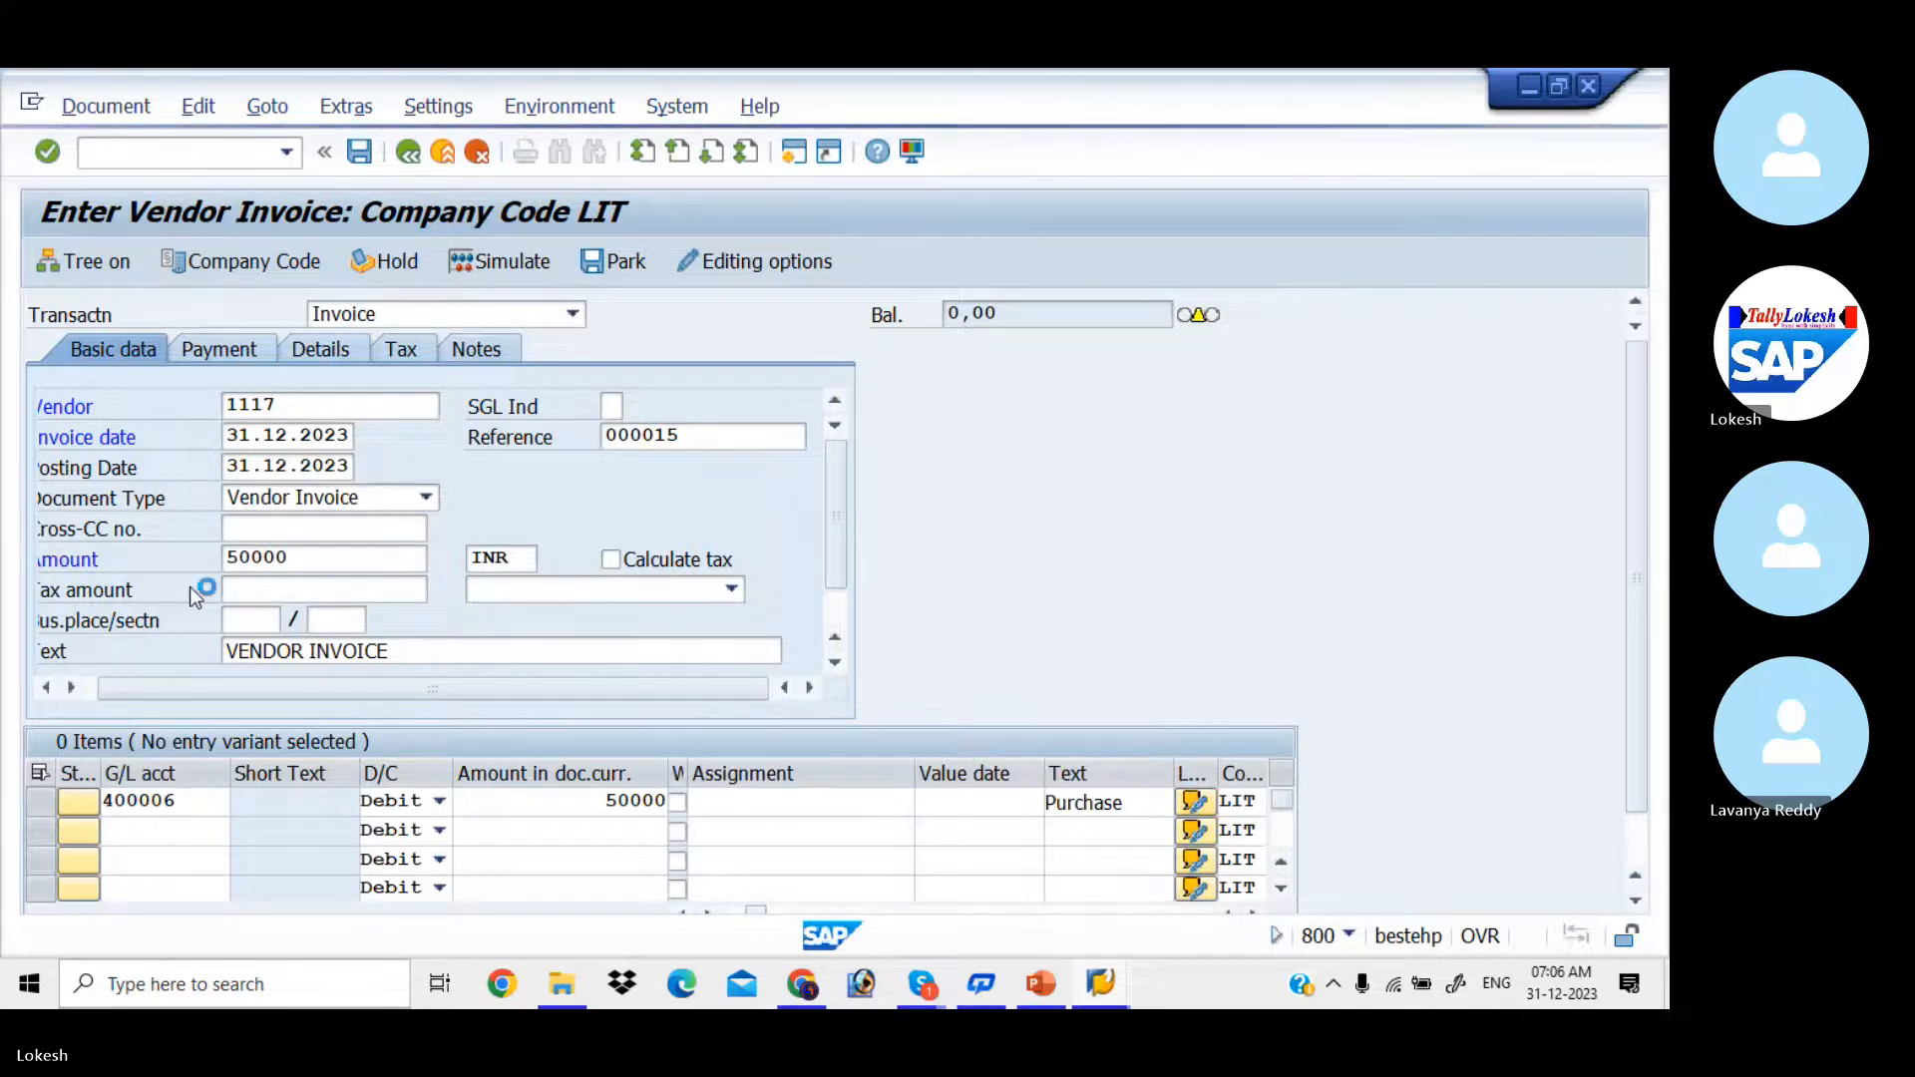
{"action": "left_click", "coordinate": [1065, 441]}
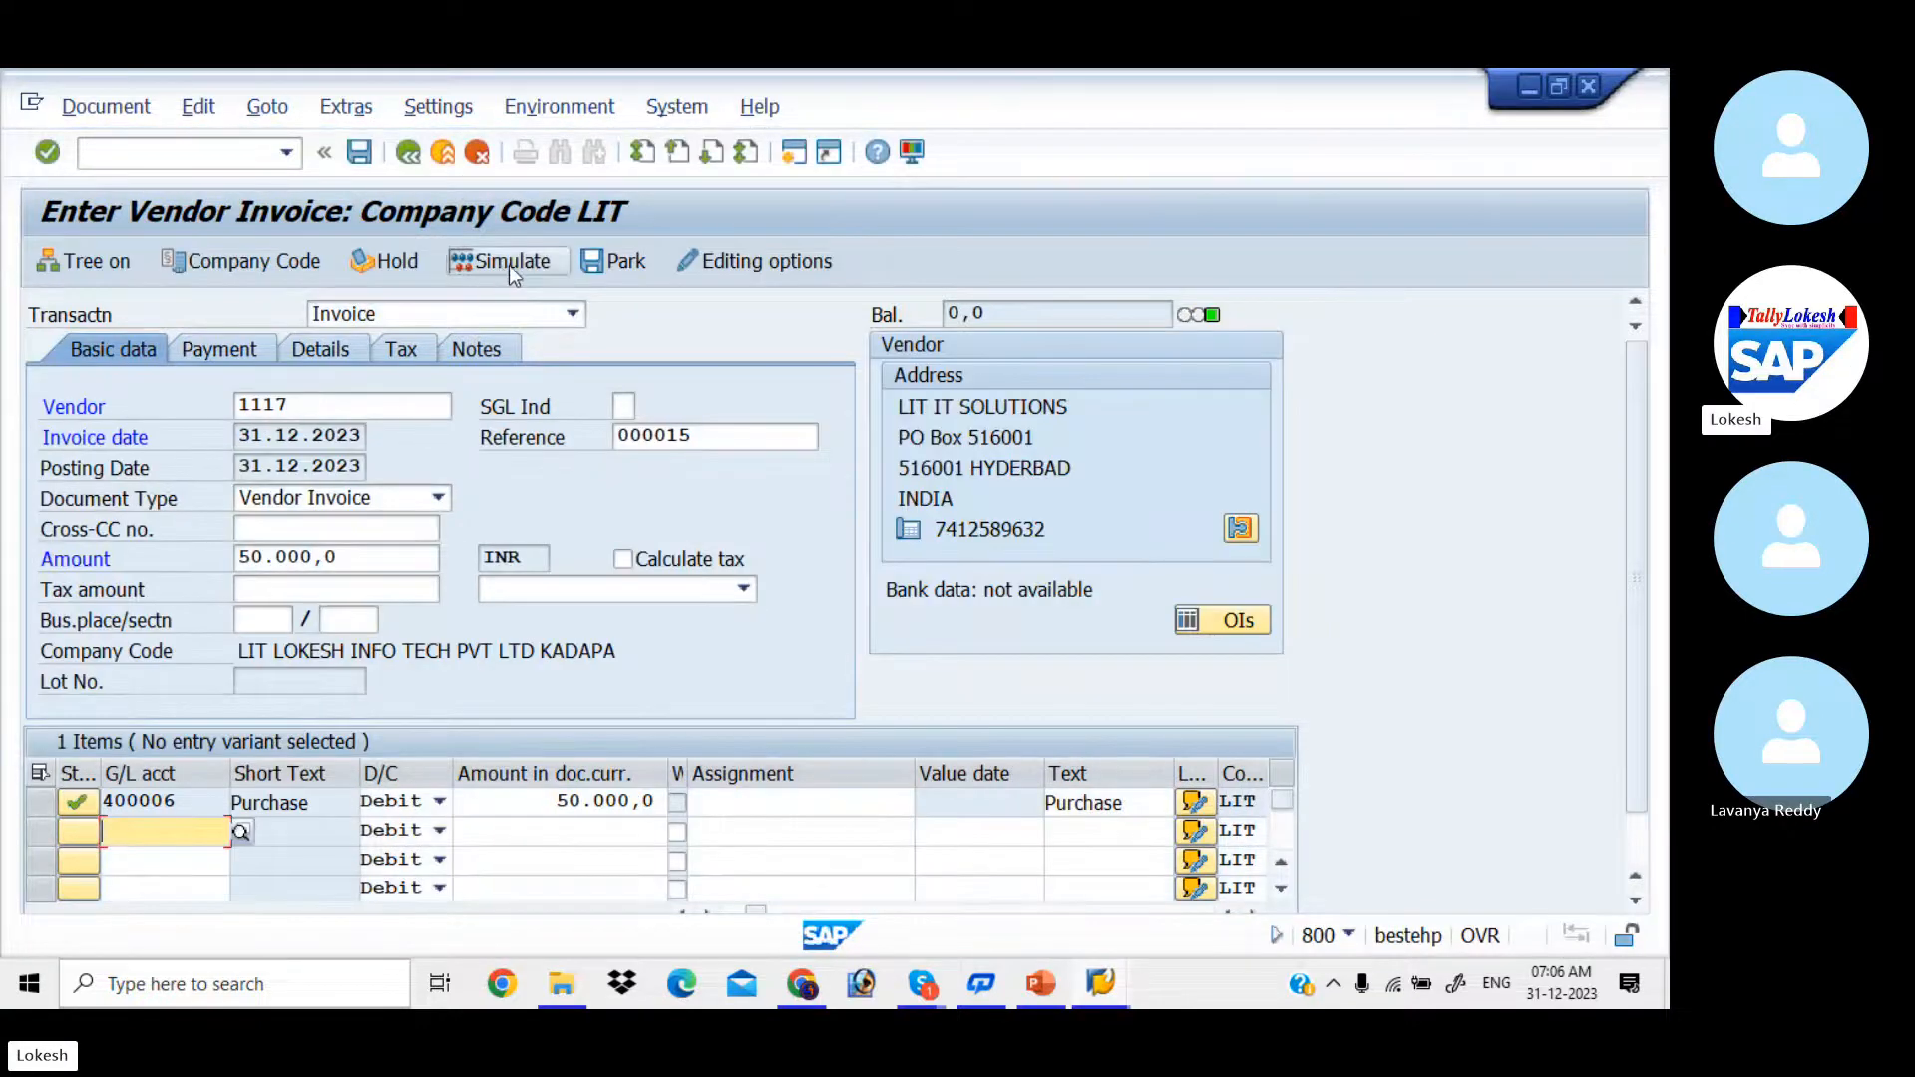
Step: Simulate the vendor invoice and post the document
{"action": "left_click", "coordinate": [509, 264]}
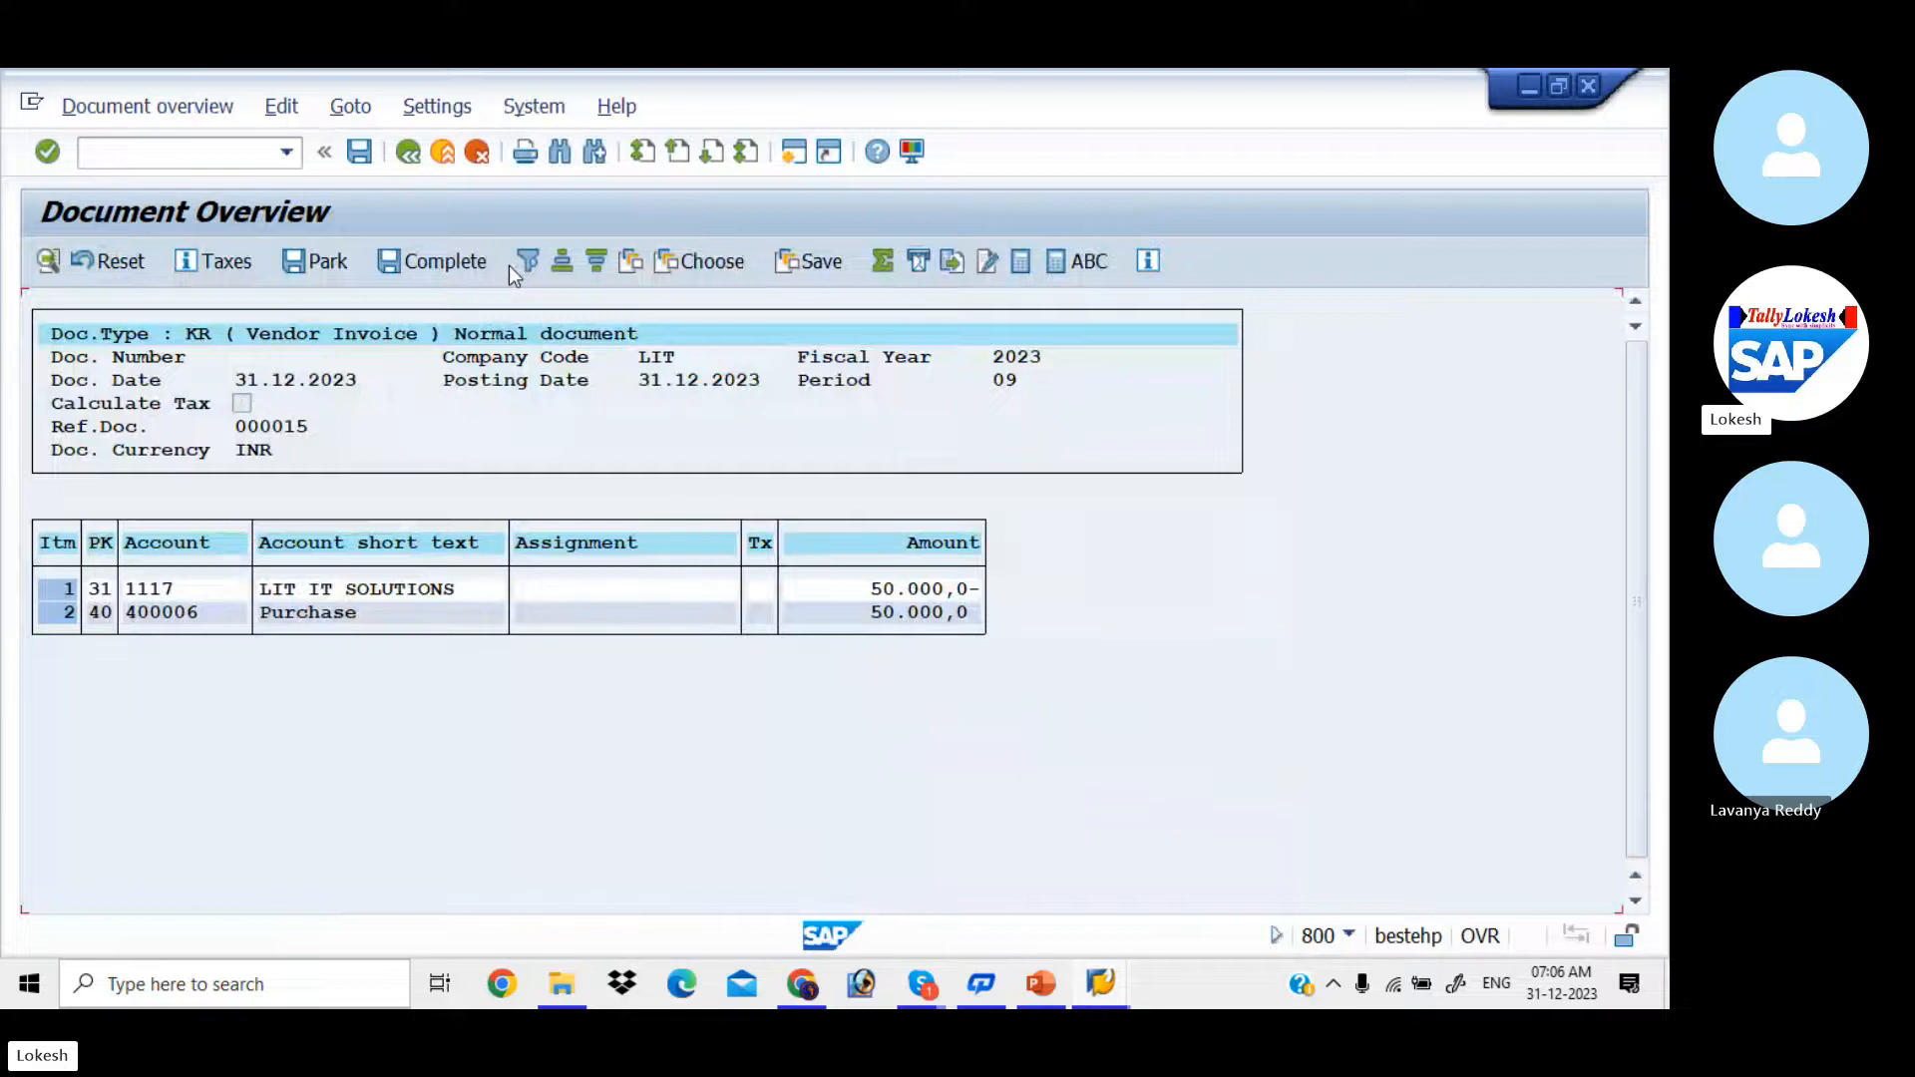
{"action": "left_click", "coordinate": [359, 153]}
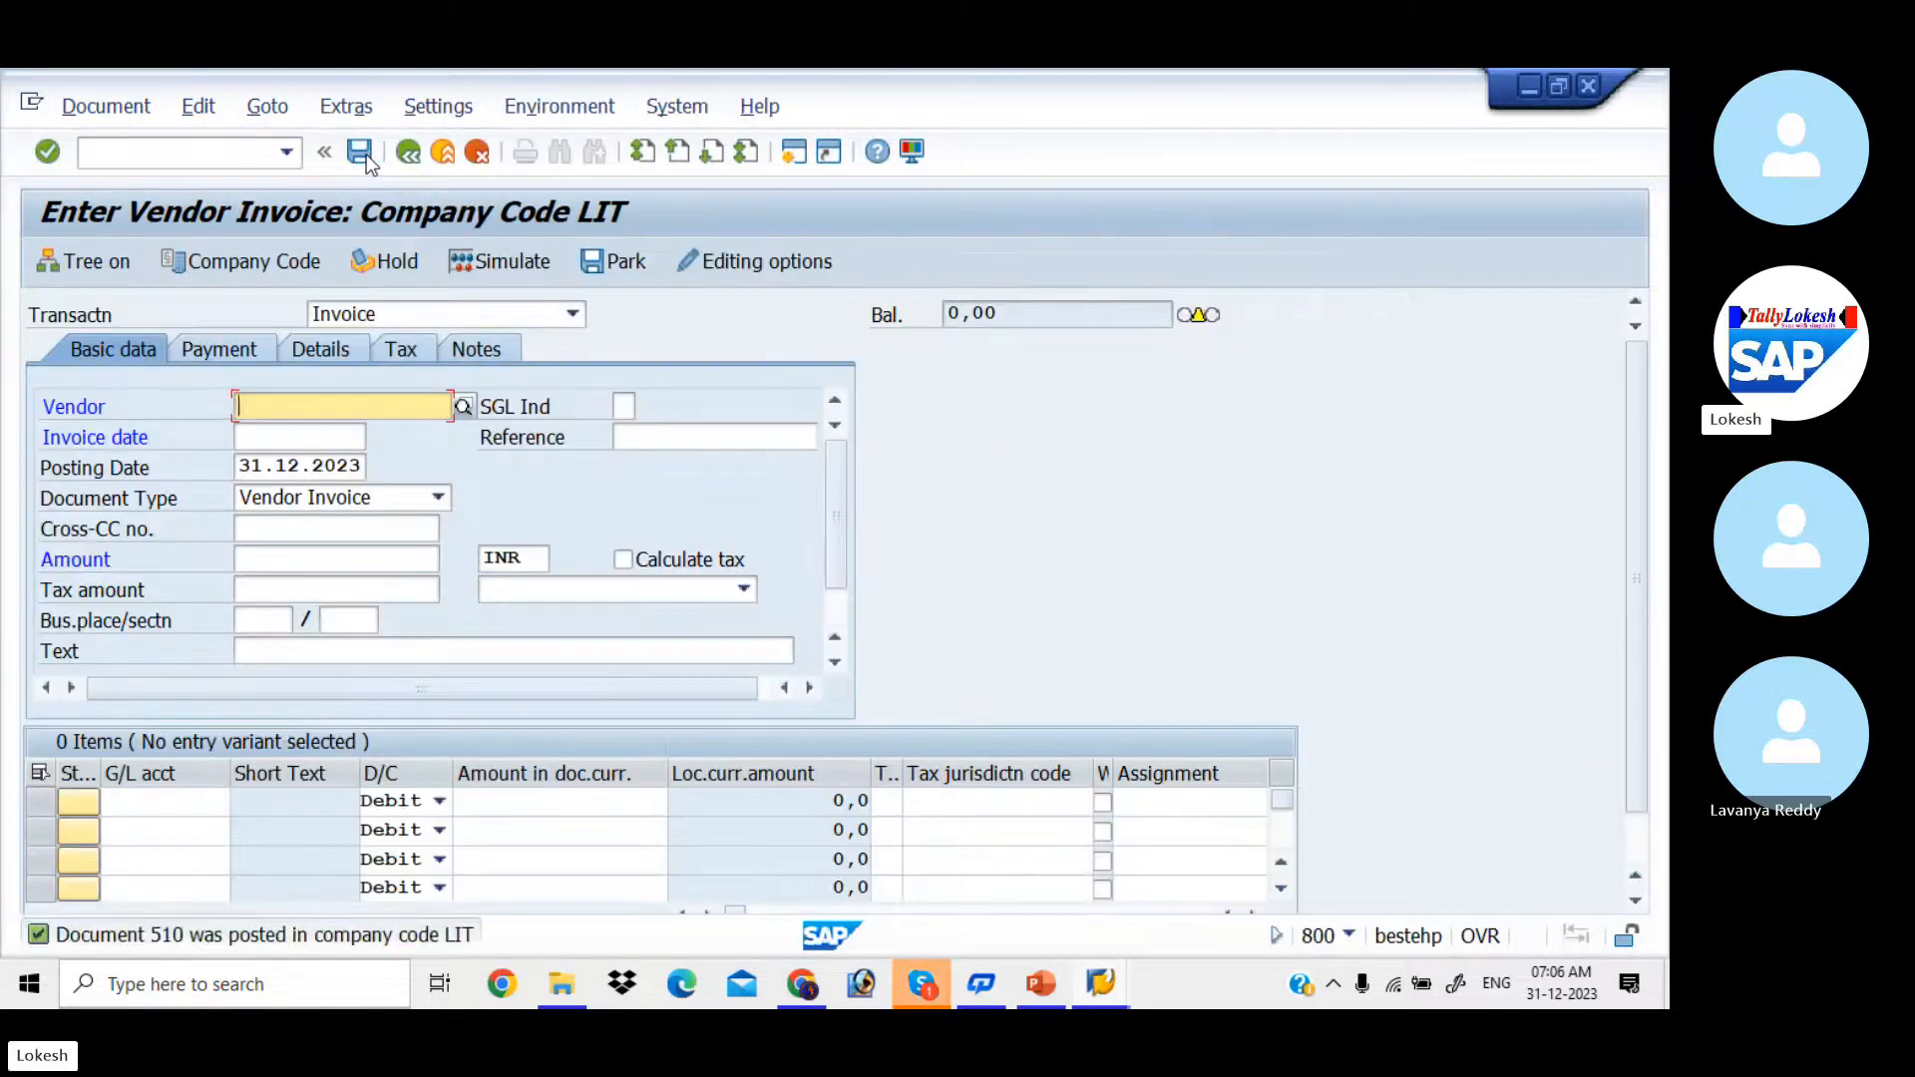
Step: Start another vendor invoice for vendor LIT IT SOLUTIONS with invoice date 31.12.2023
{"action": "key", "text": "Down"}
{"action": "key", "text": "Tab"}
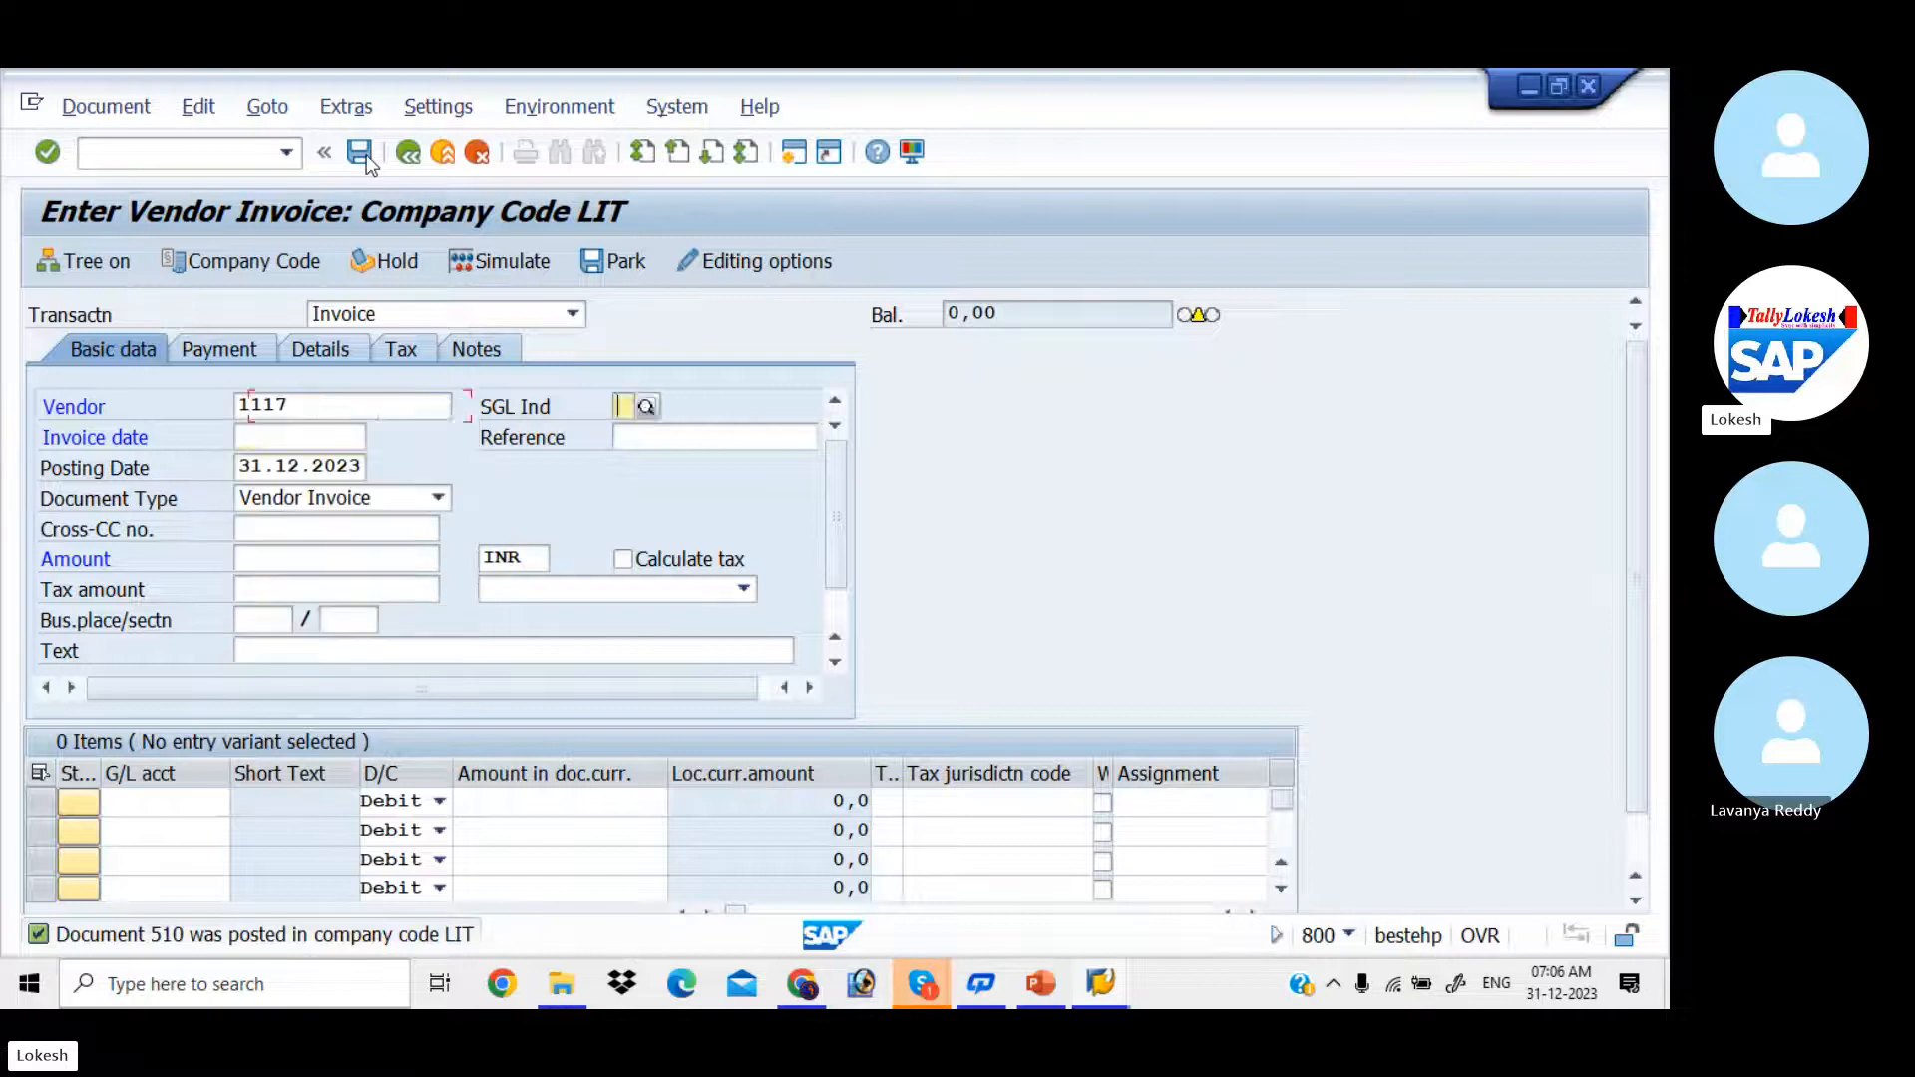
{"action": "key", "text": "Tab"}
{"action": "key", "text": "Down"}
{"action": "key", "text": "Tab"}
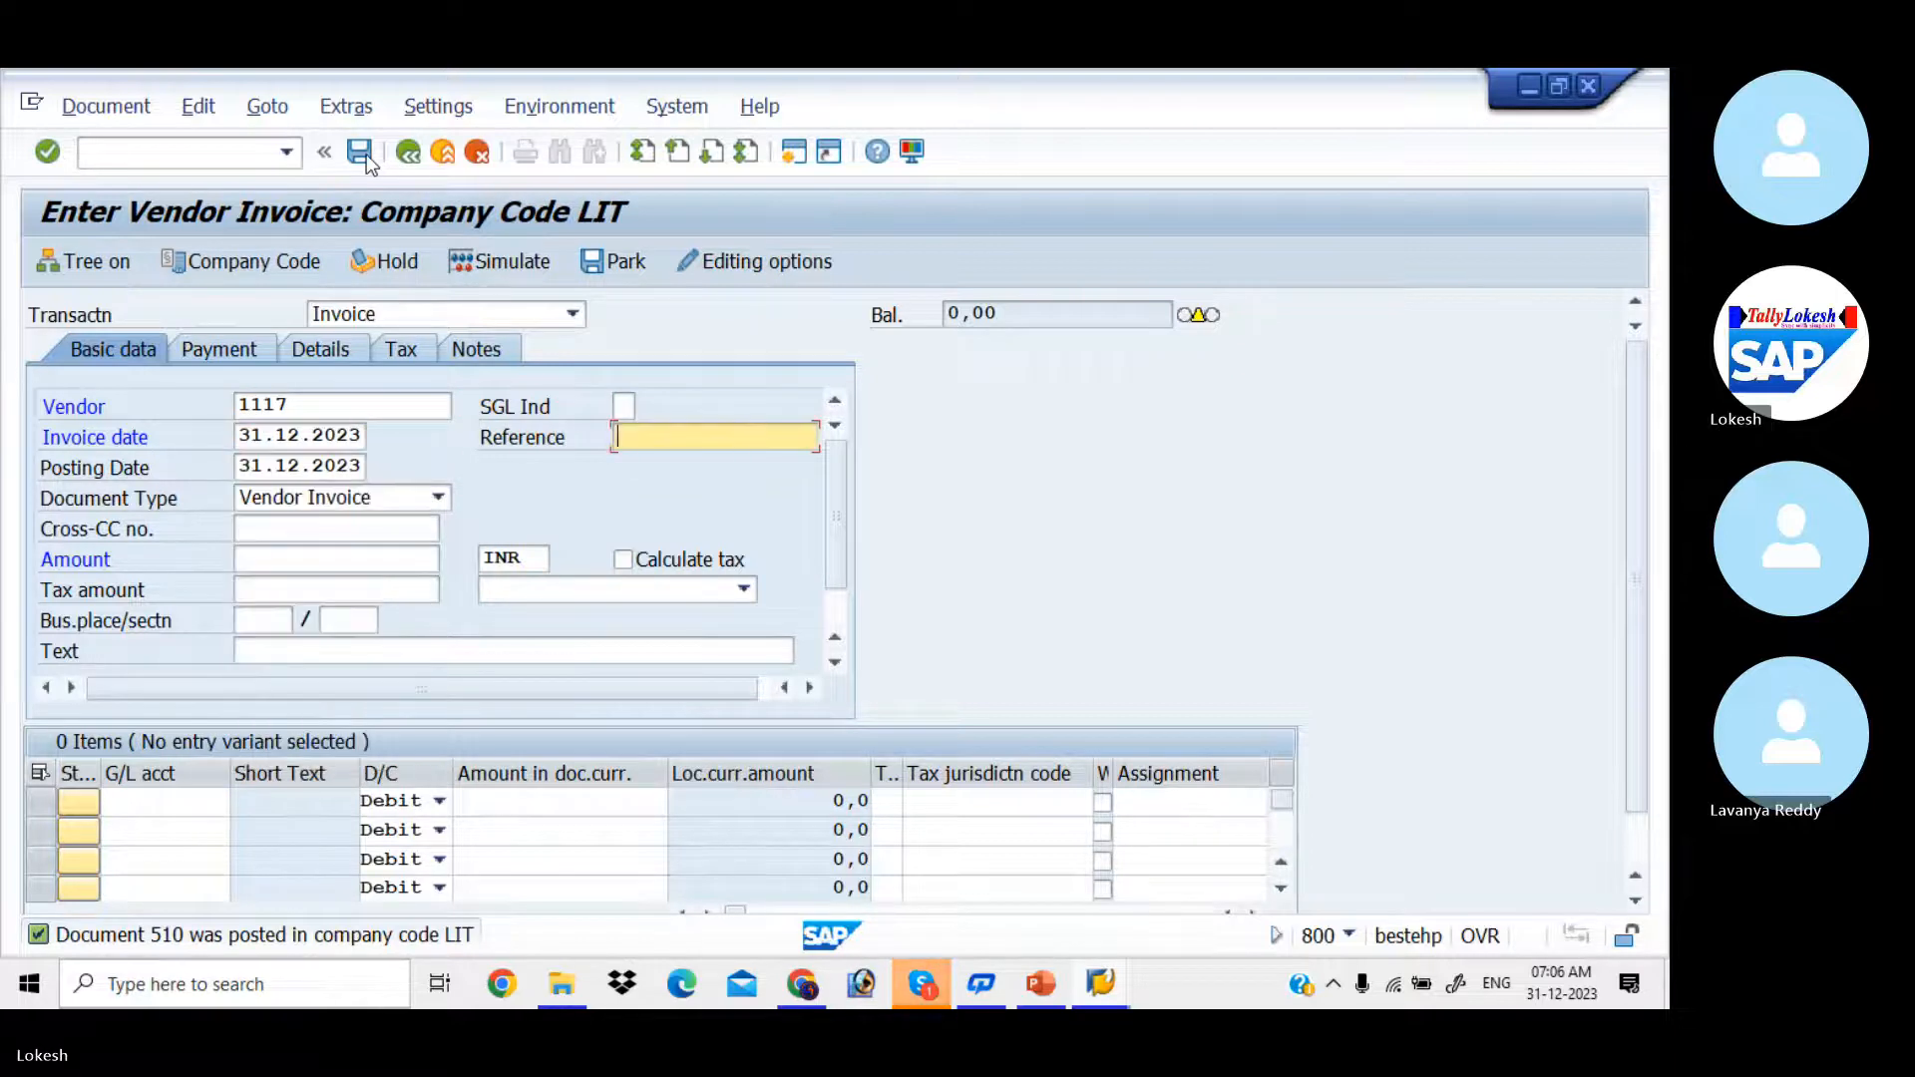
Step: Set the invoice reference to 000016, keeping the default posting date and document type
{"action": "key", "text": "Down"}
{"action": "key", "text": "Tab"}
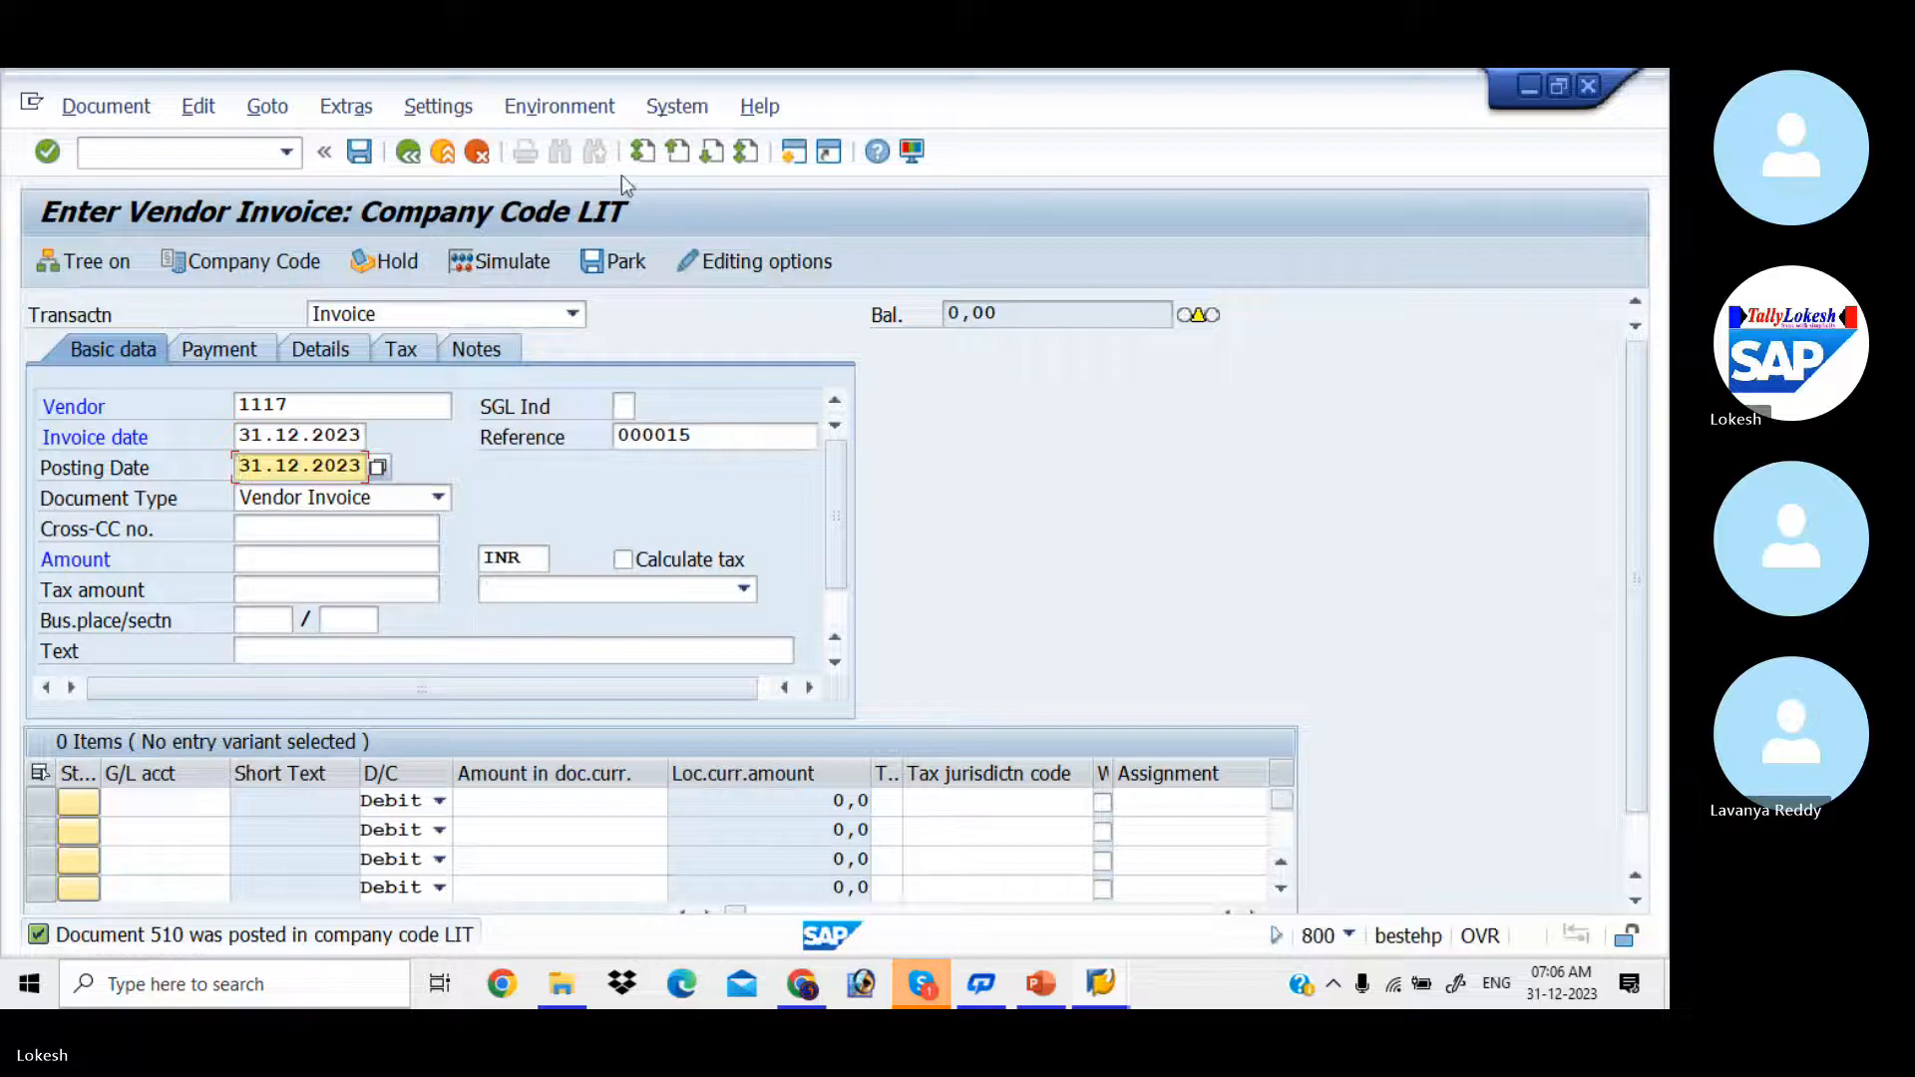
{"action": "left_click", "coordinate": [731, 435]}
{"action": "key", "text": "BackSpace"}
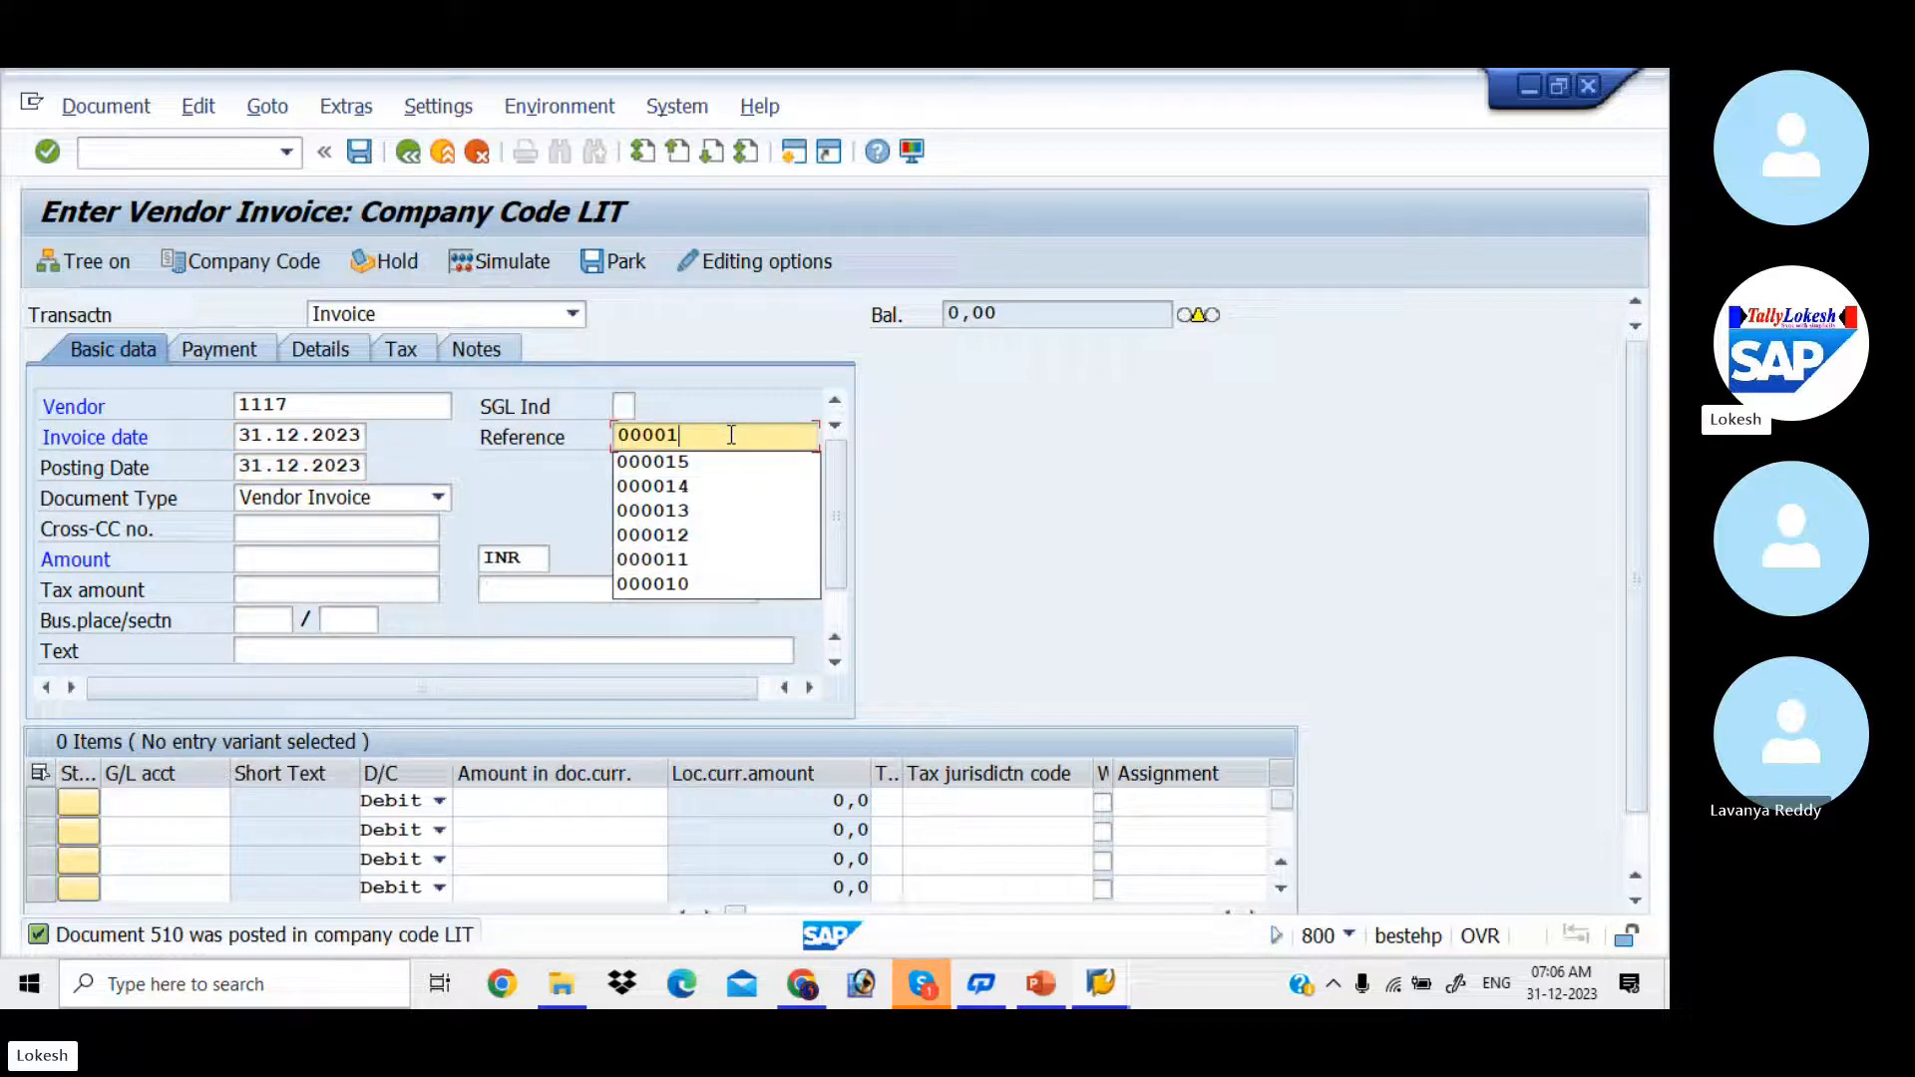
{"action": "type", "text": "6"}
{"action": "key", "text": "Tab"}
{"action": "key", "text": "Tab"}
Step: Set the invoice amount to 60000 INR and the header text to VENDOR INVOICE
{"action": "key", "text": "Tab"}
{"action": "key", "text": "Tab"}
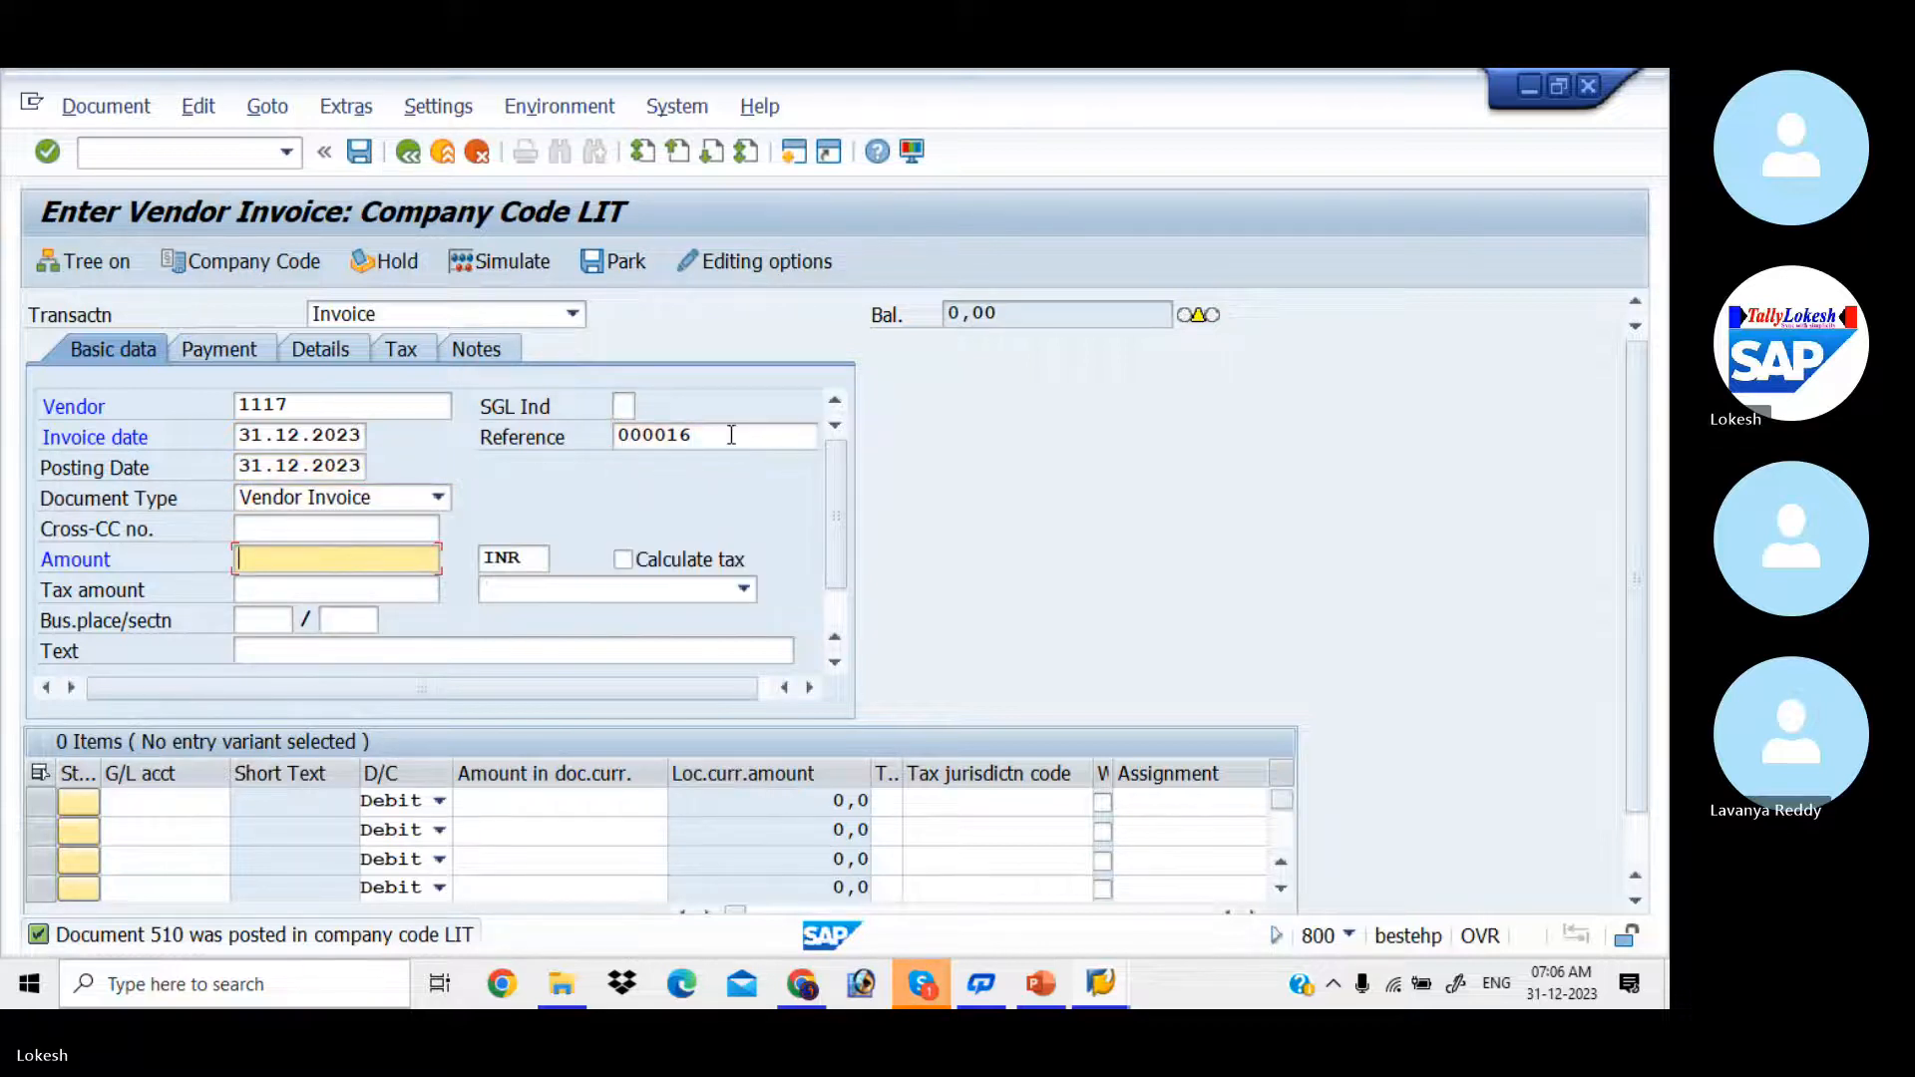
{"action": "key", "text": "Down"}
{"action": "key", "text": "Down"}
{"action": "key", "text": "Return"}
{"action": "key", "text": "Tab"}
{"action": "key", "text": "Tab"}
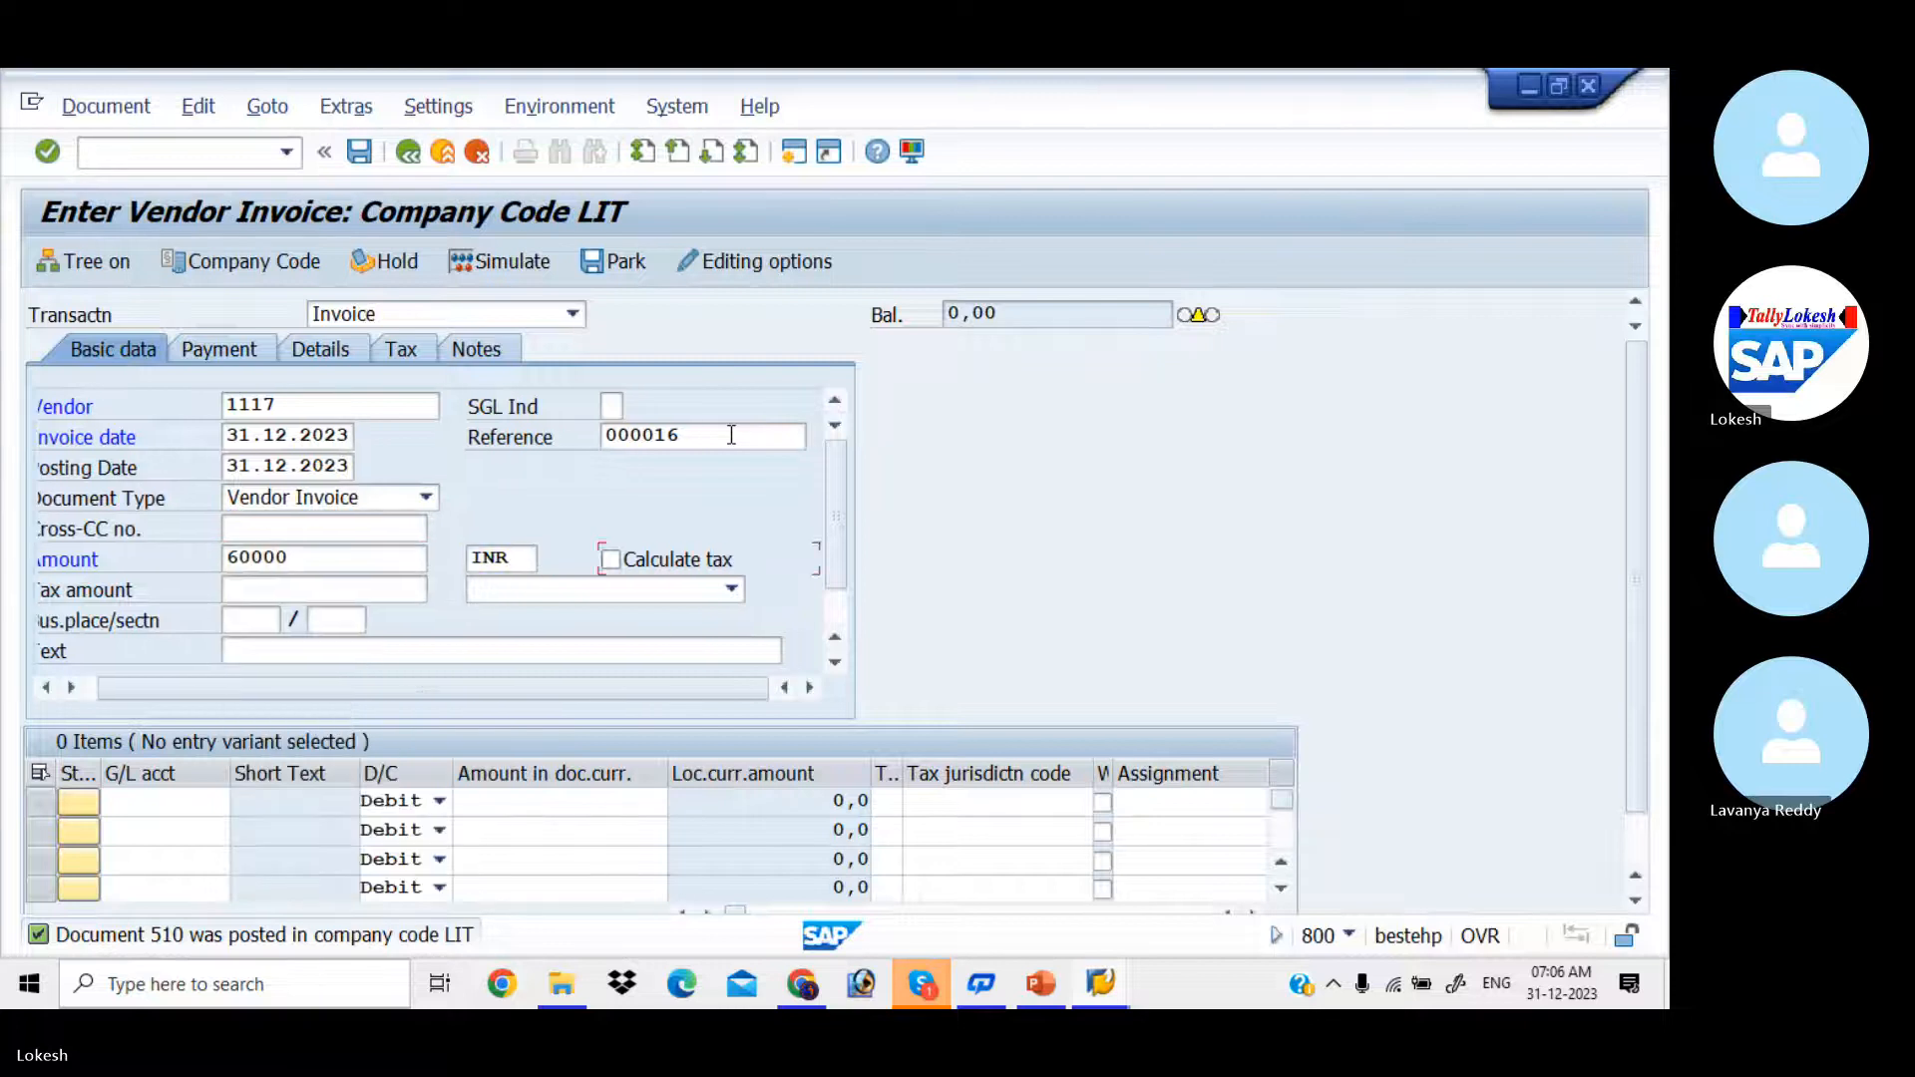
{"action": "key", "text": "Tab"}
{"action": "key", "text": "Tab"}
Step: Fill the first line item with G/L account 400006 (Purchase) and a debit amount of 60000
{"action": "key", "text": "Tab"}
{"action": "key", "text": "Tab"}
{"action": "key", "text": "Tab"}
{"action": "key", "text": "Down"}
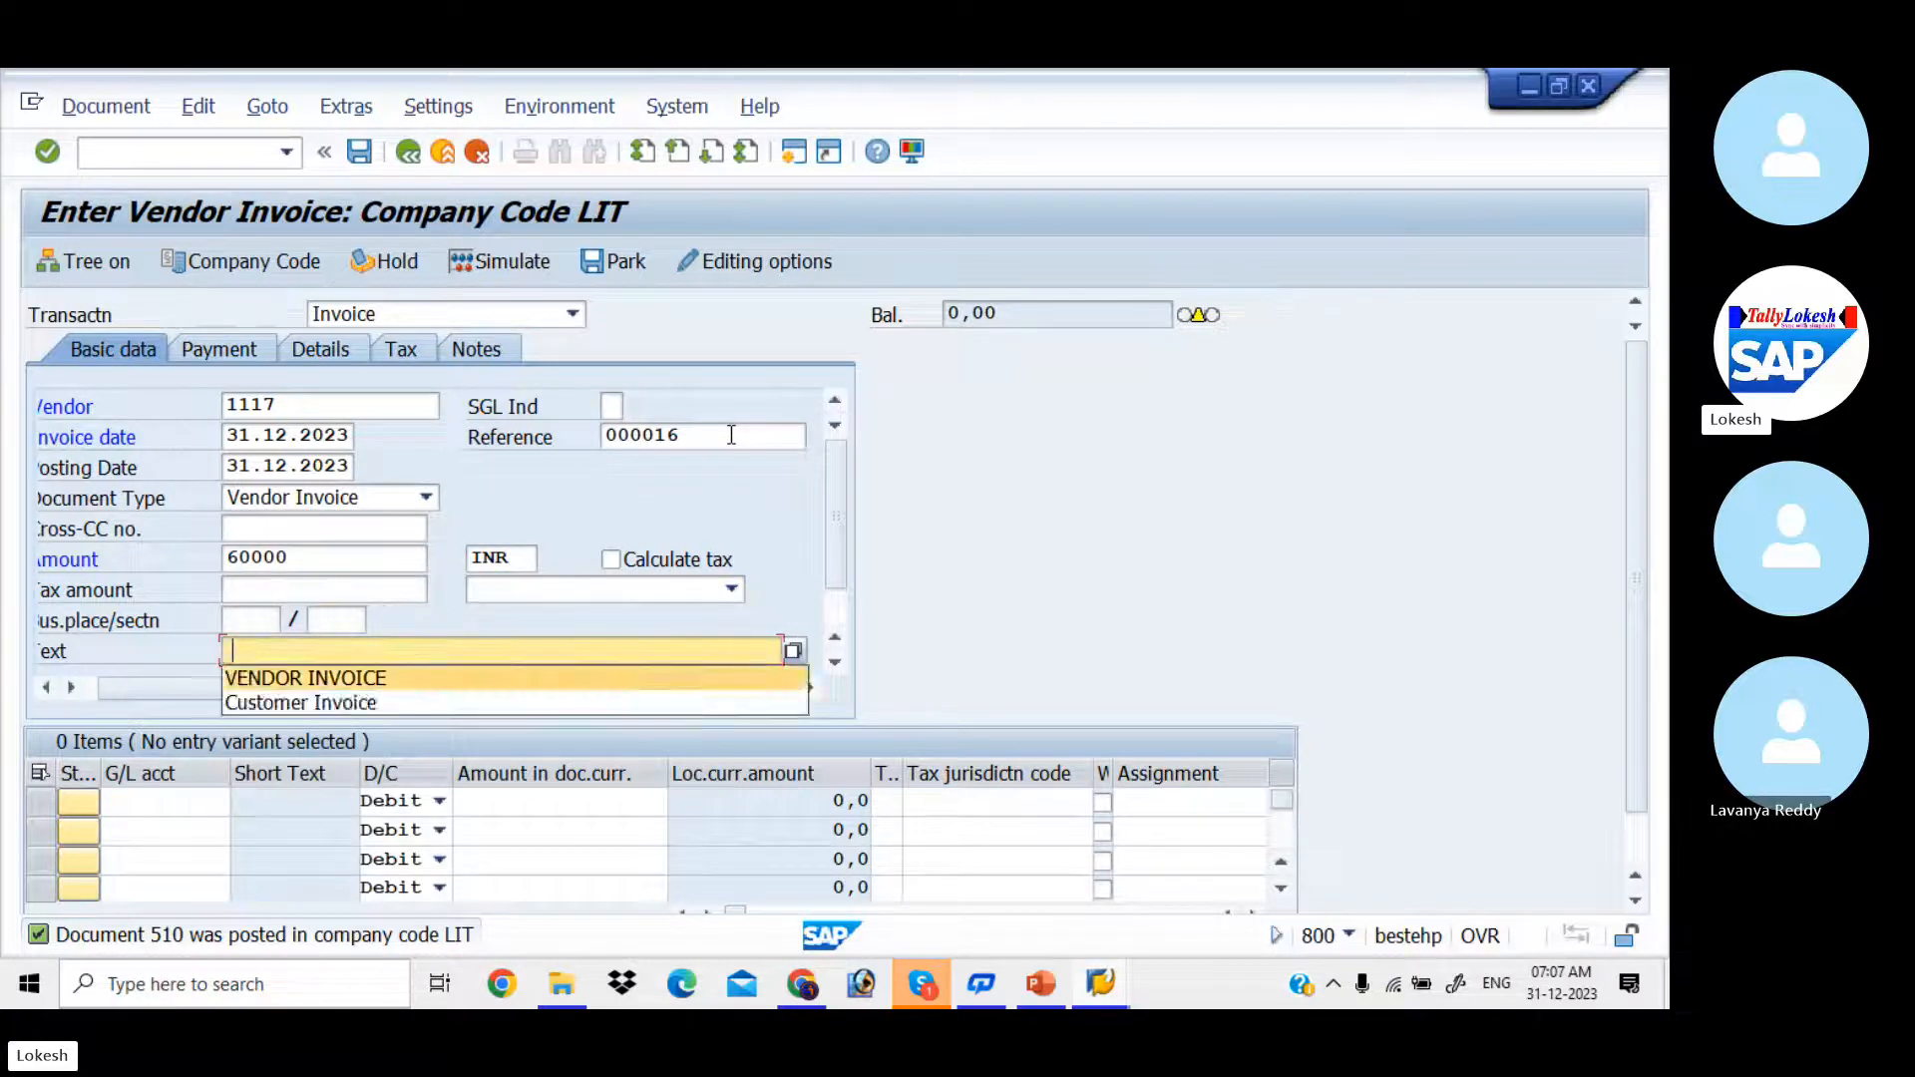
{"action": "key", "text": "Return"}
{"action": "key", "text": "Tab"}
Step: Set the first line item's text to Purchase and close its long text dialog without adding notes
{"action": "key", "text": "Tab"}
{"action": "key", "text": "Down"}
{"action": "key", "text": "Return"}
{"action": "key", "text": "Tab"}
{"action": "key", "text": "Tab"}
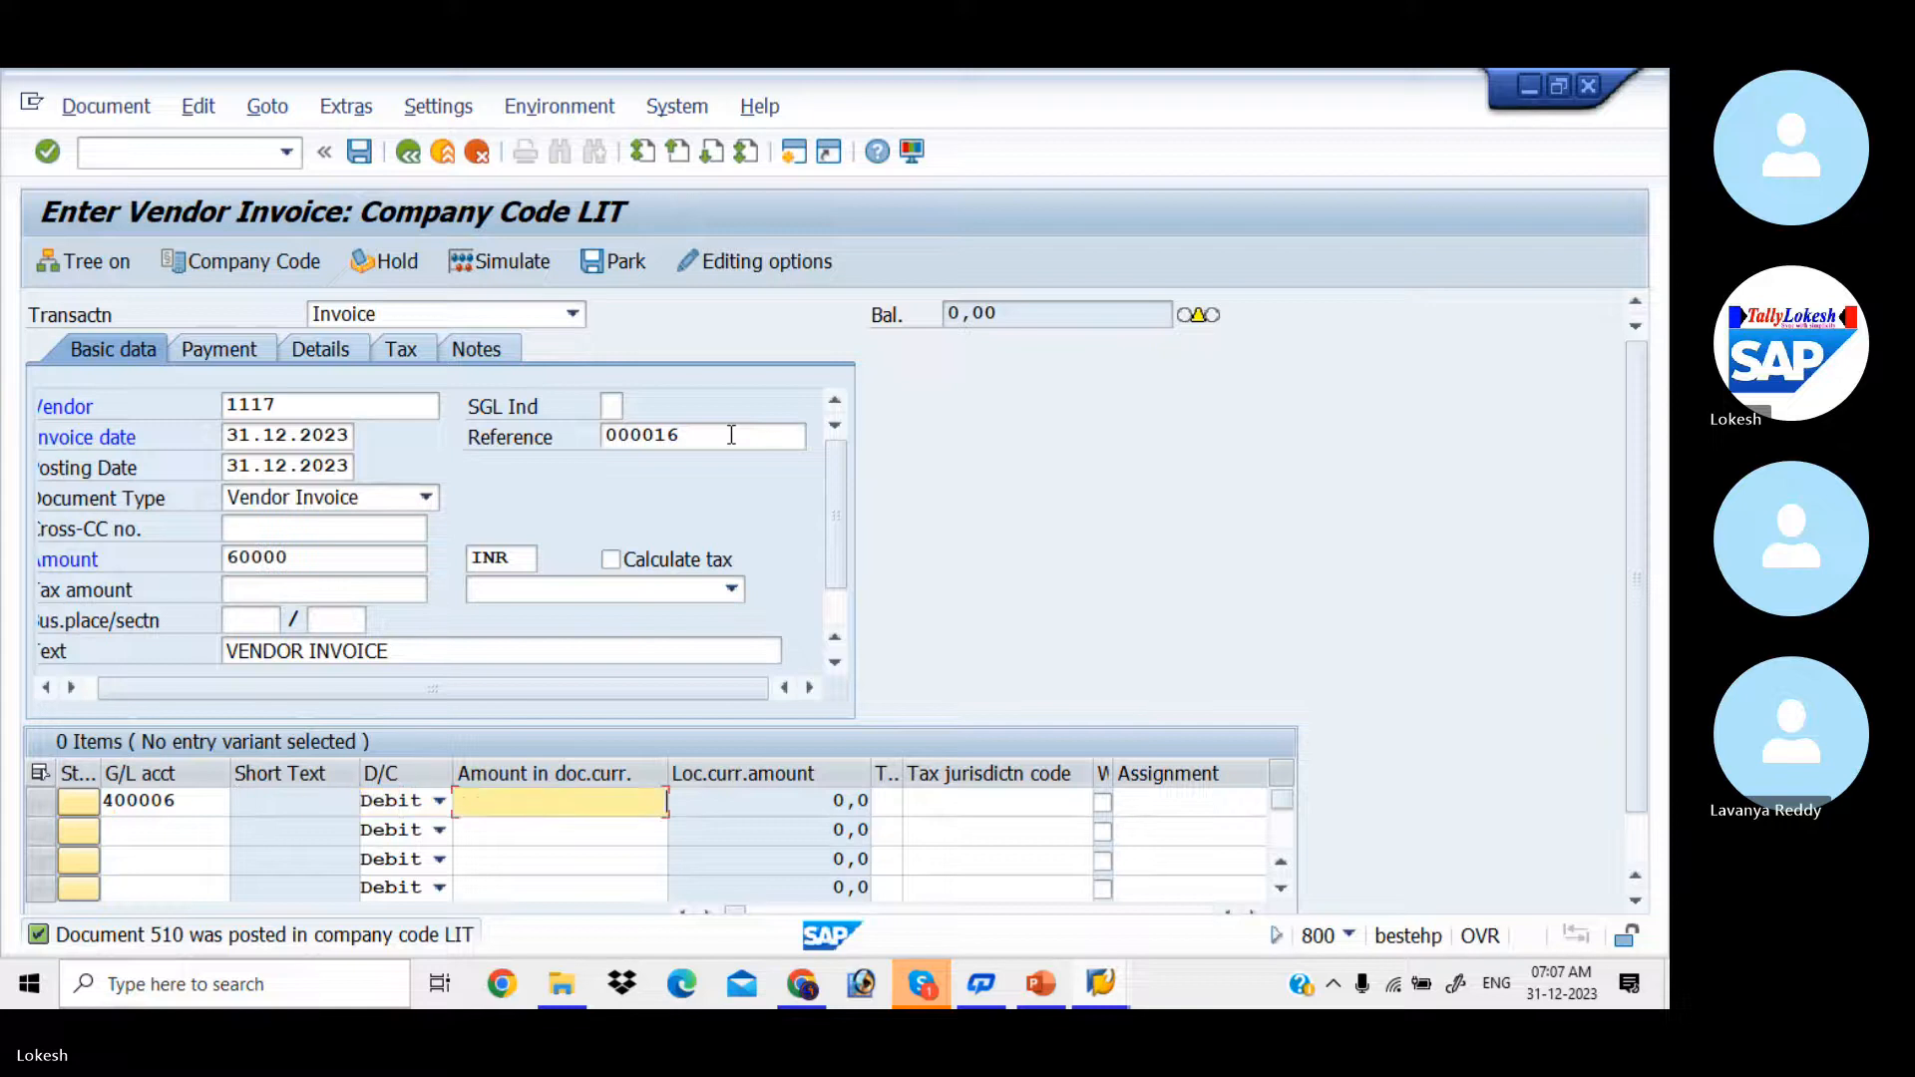
{"action": "key", "text": "Down"}
{"action": "key", "text": "Down"}
{"action": "key", "text": "Return"}
{"action": "key", "text": "Tab"}
{"action": "key", "text": "Tab"}
{"action": "key", "text": "Tab"}
{"action": "key", "text": "Tab"}
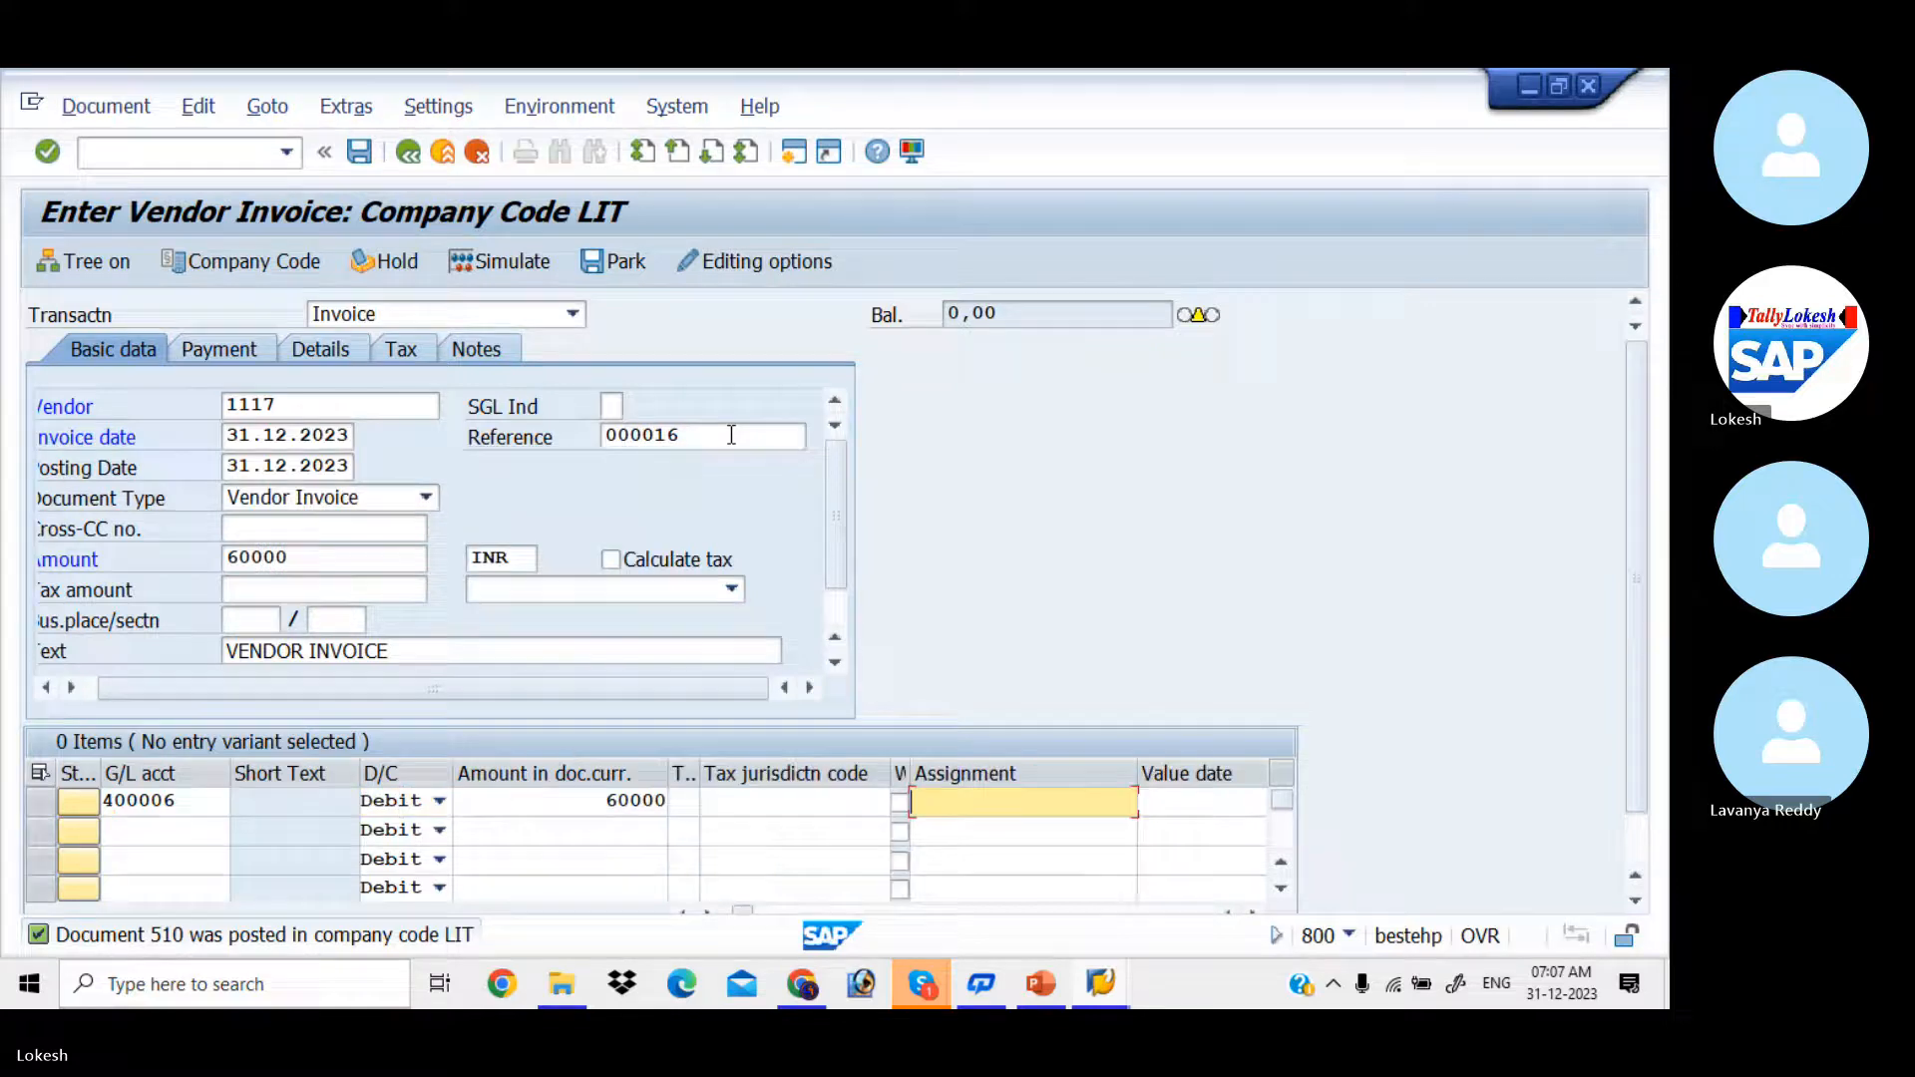
{"action": "key", "text": "Tab"}
{"action": "key", "text": "Tab"}
{"action": "key", "text": "Down"}
{"action": "key", "text": "Return"}
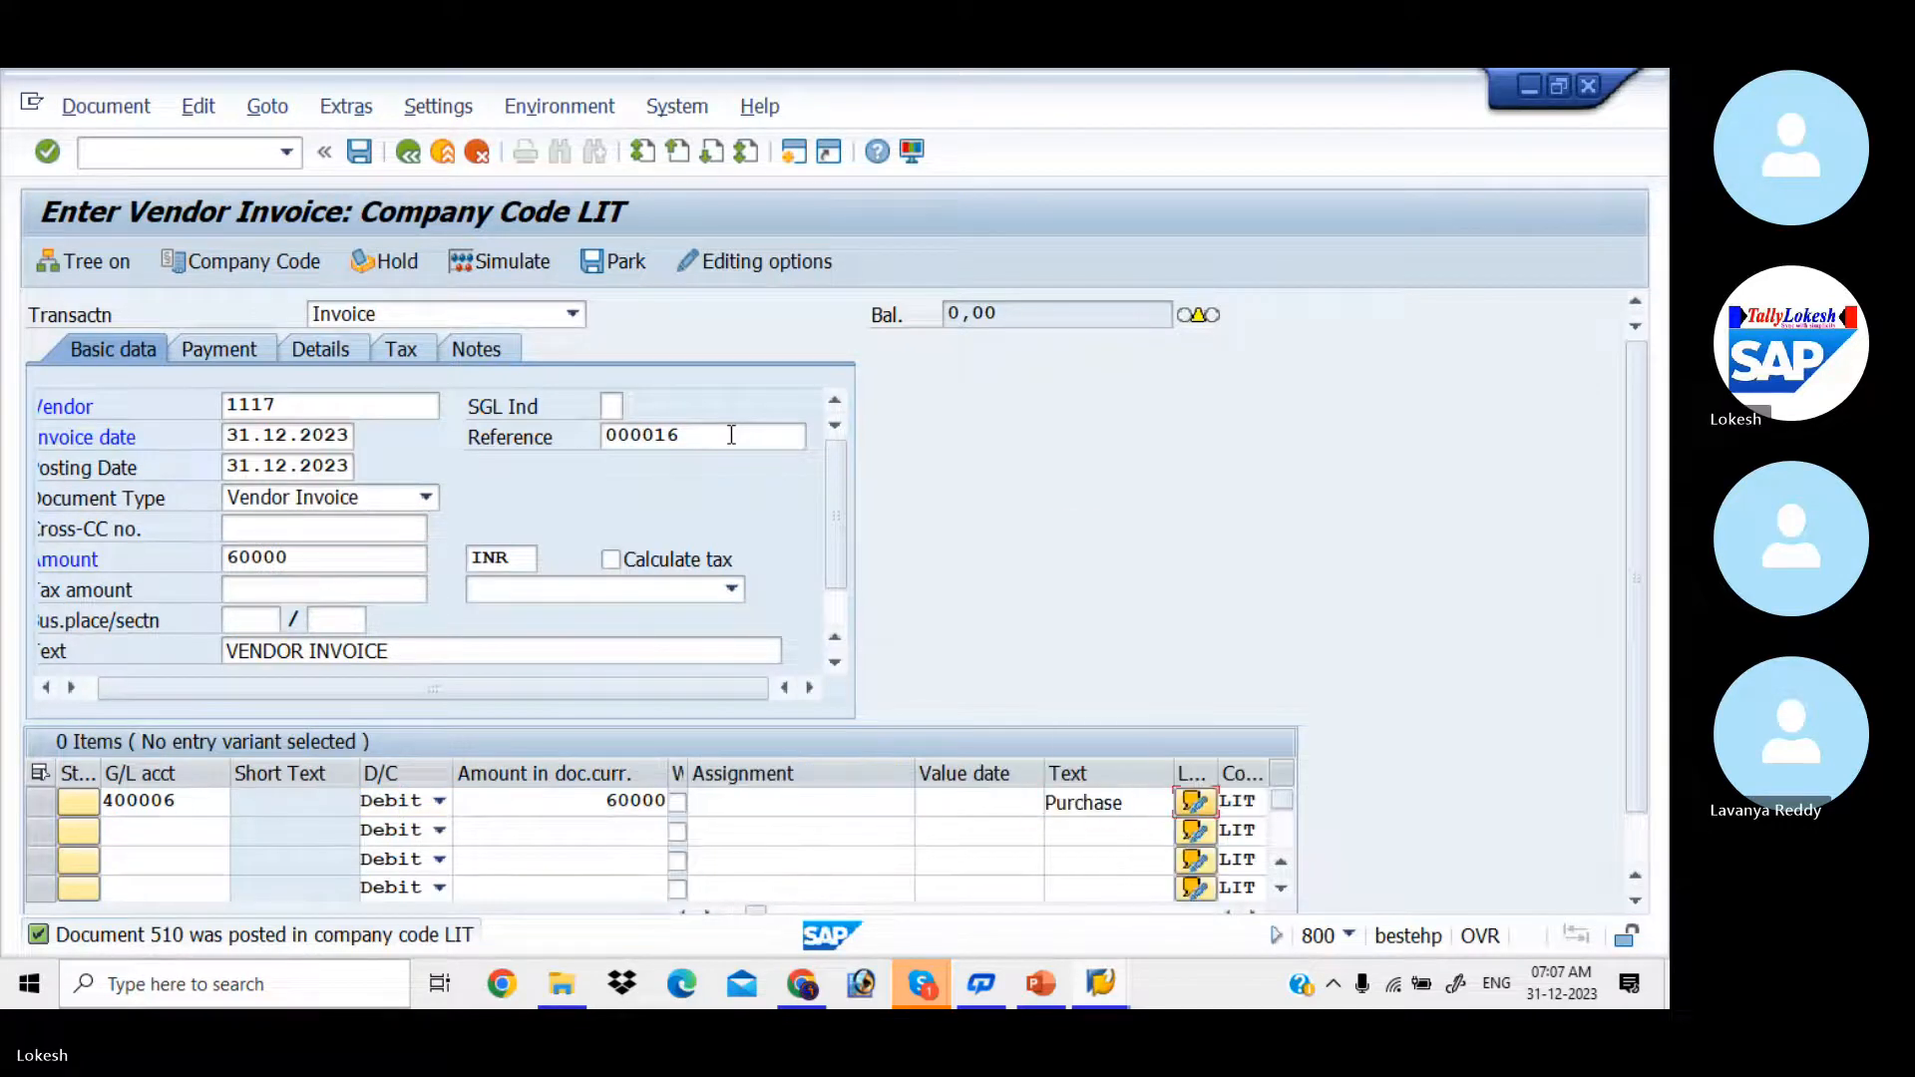
{"action": "key", "text": "Return"}
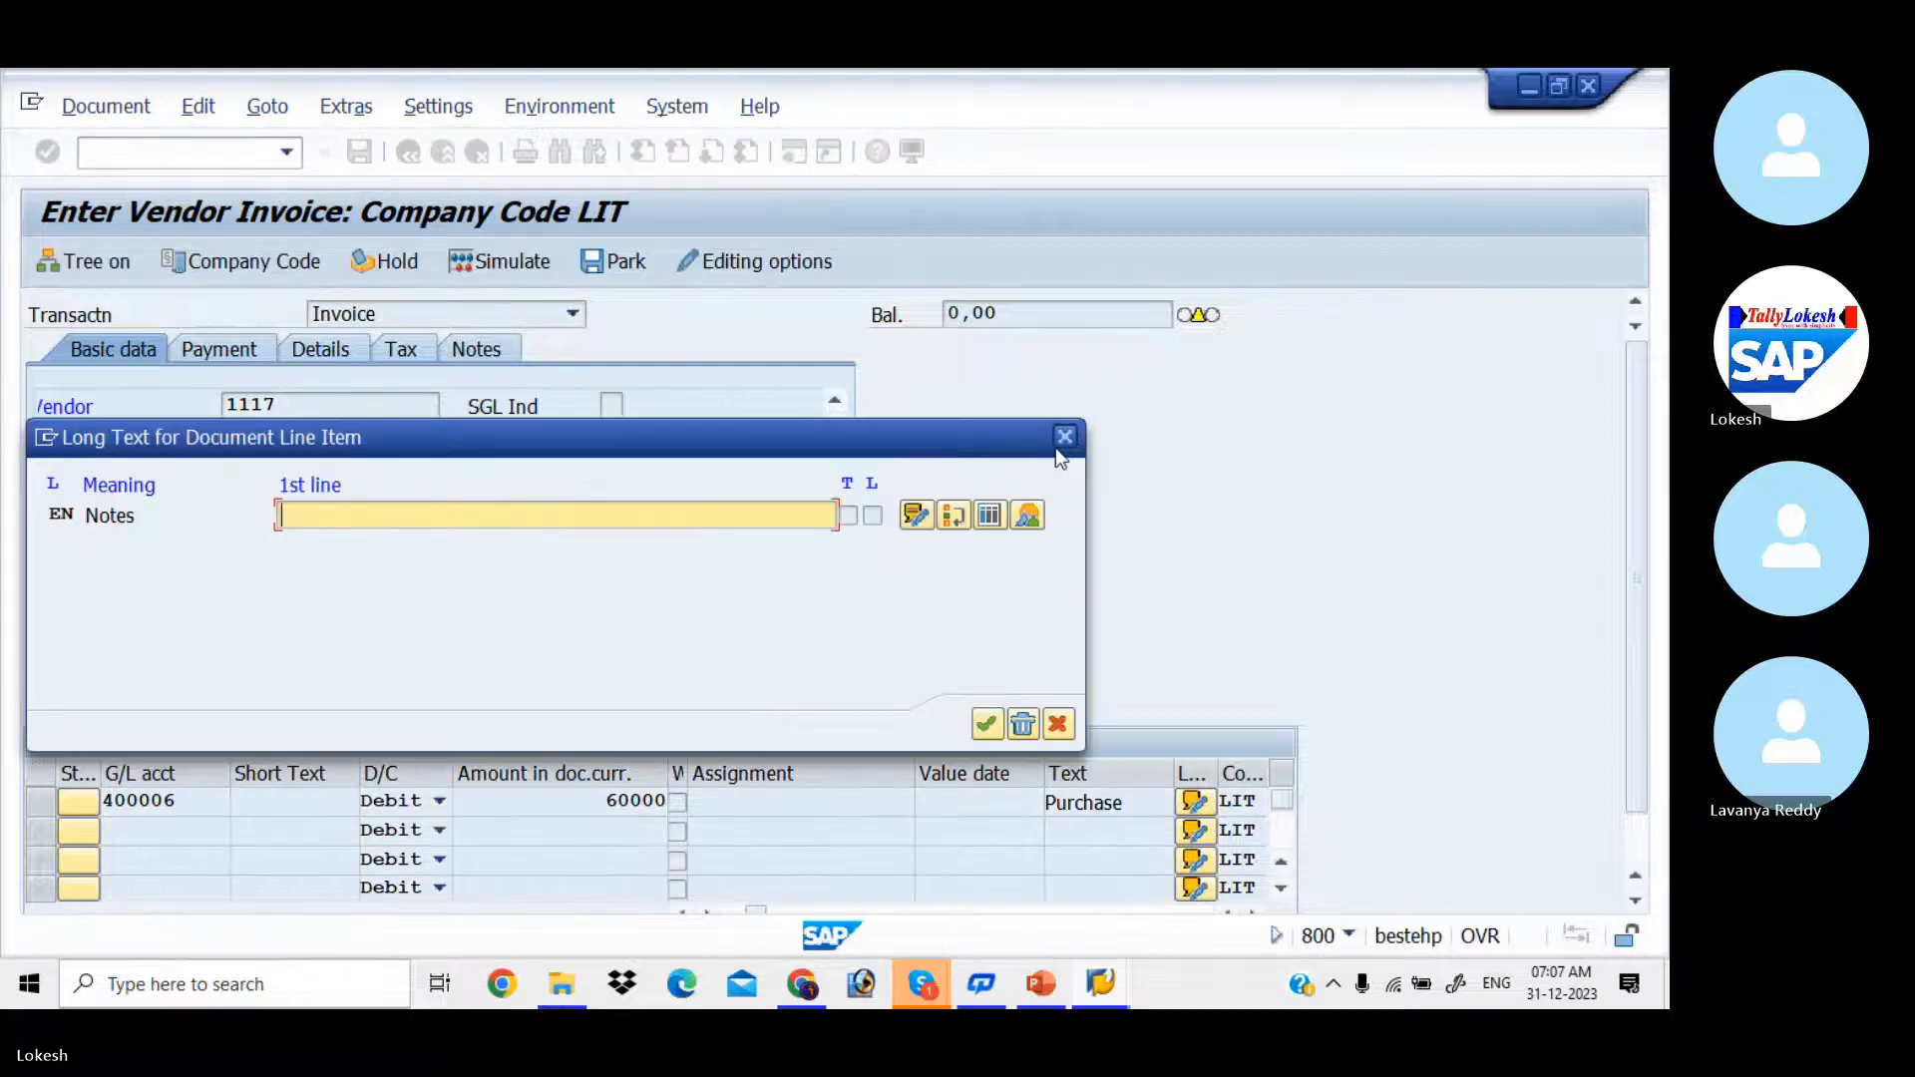
{"action": "left_click", "coordinate": [1075, 445]}
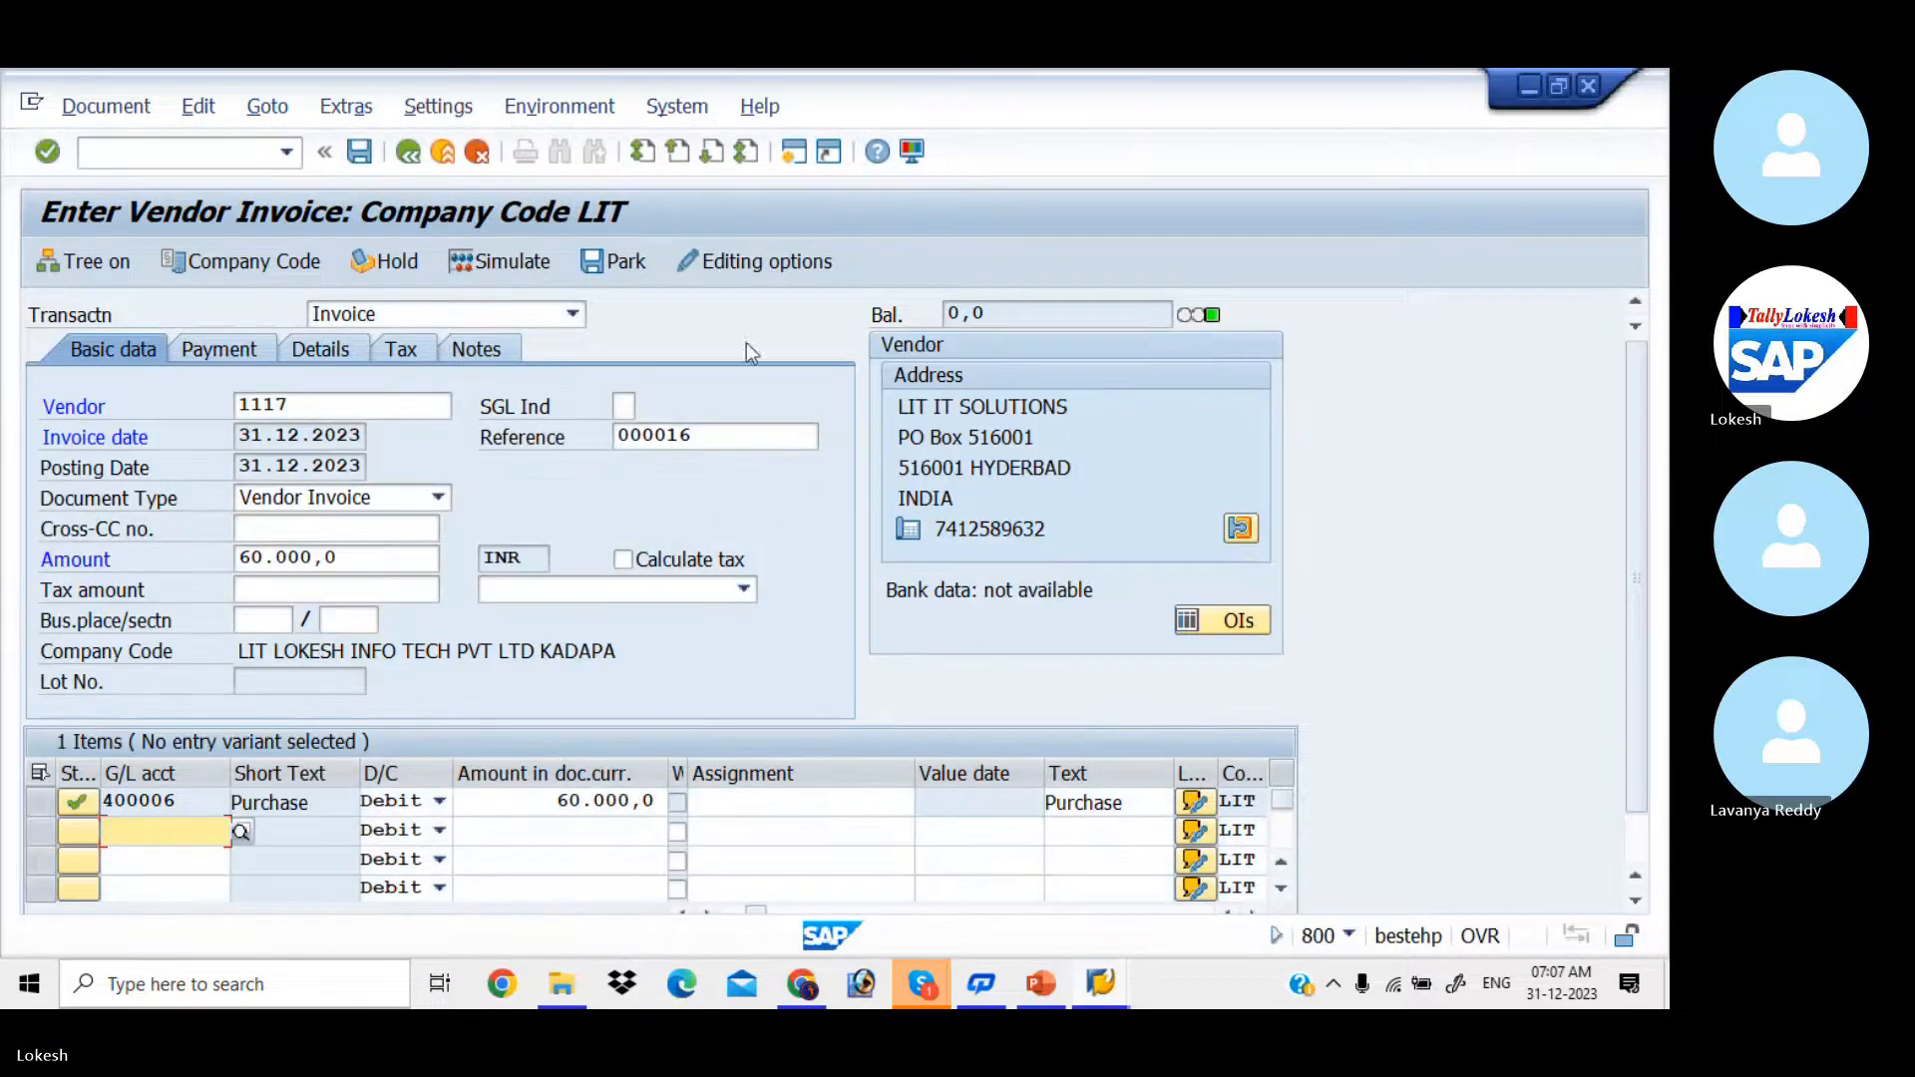
Step: Simulate the 60000 INR vendor invoice and post the document
{"action": "left_click", "coordinate": [540, 265]}
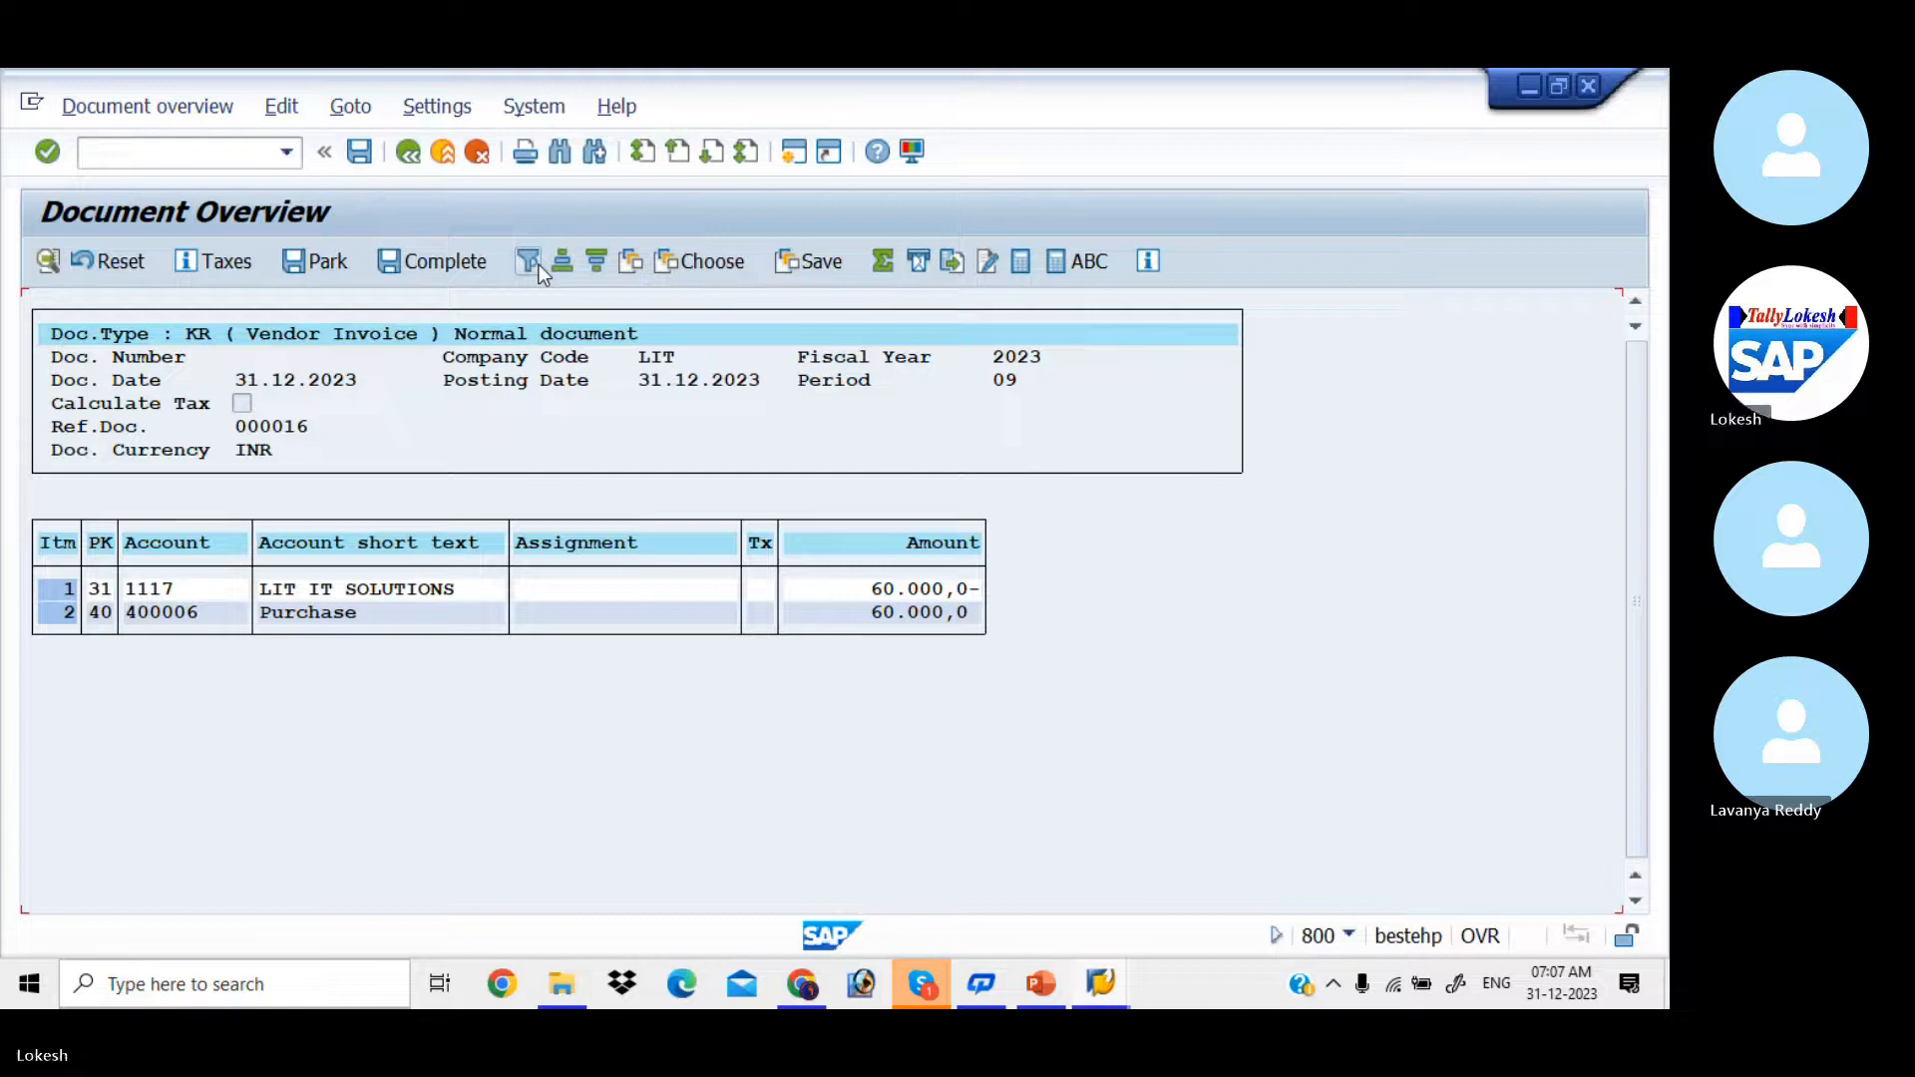
{"action": "left_click", "coordinate": [362, 165]}
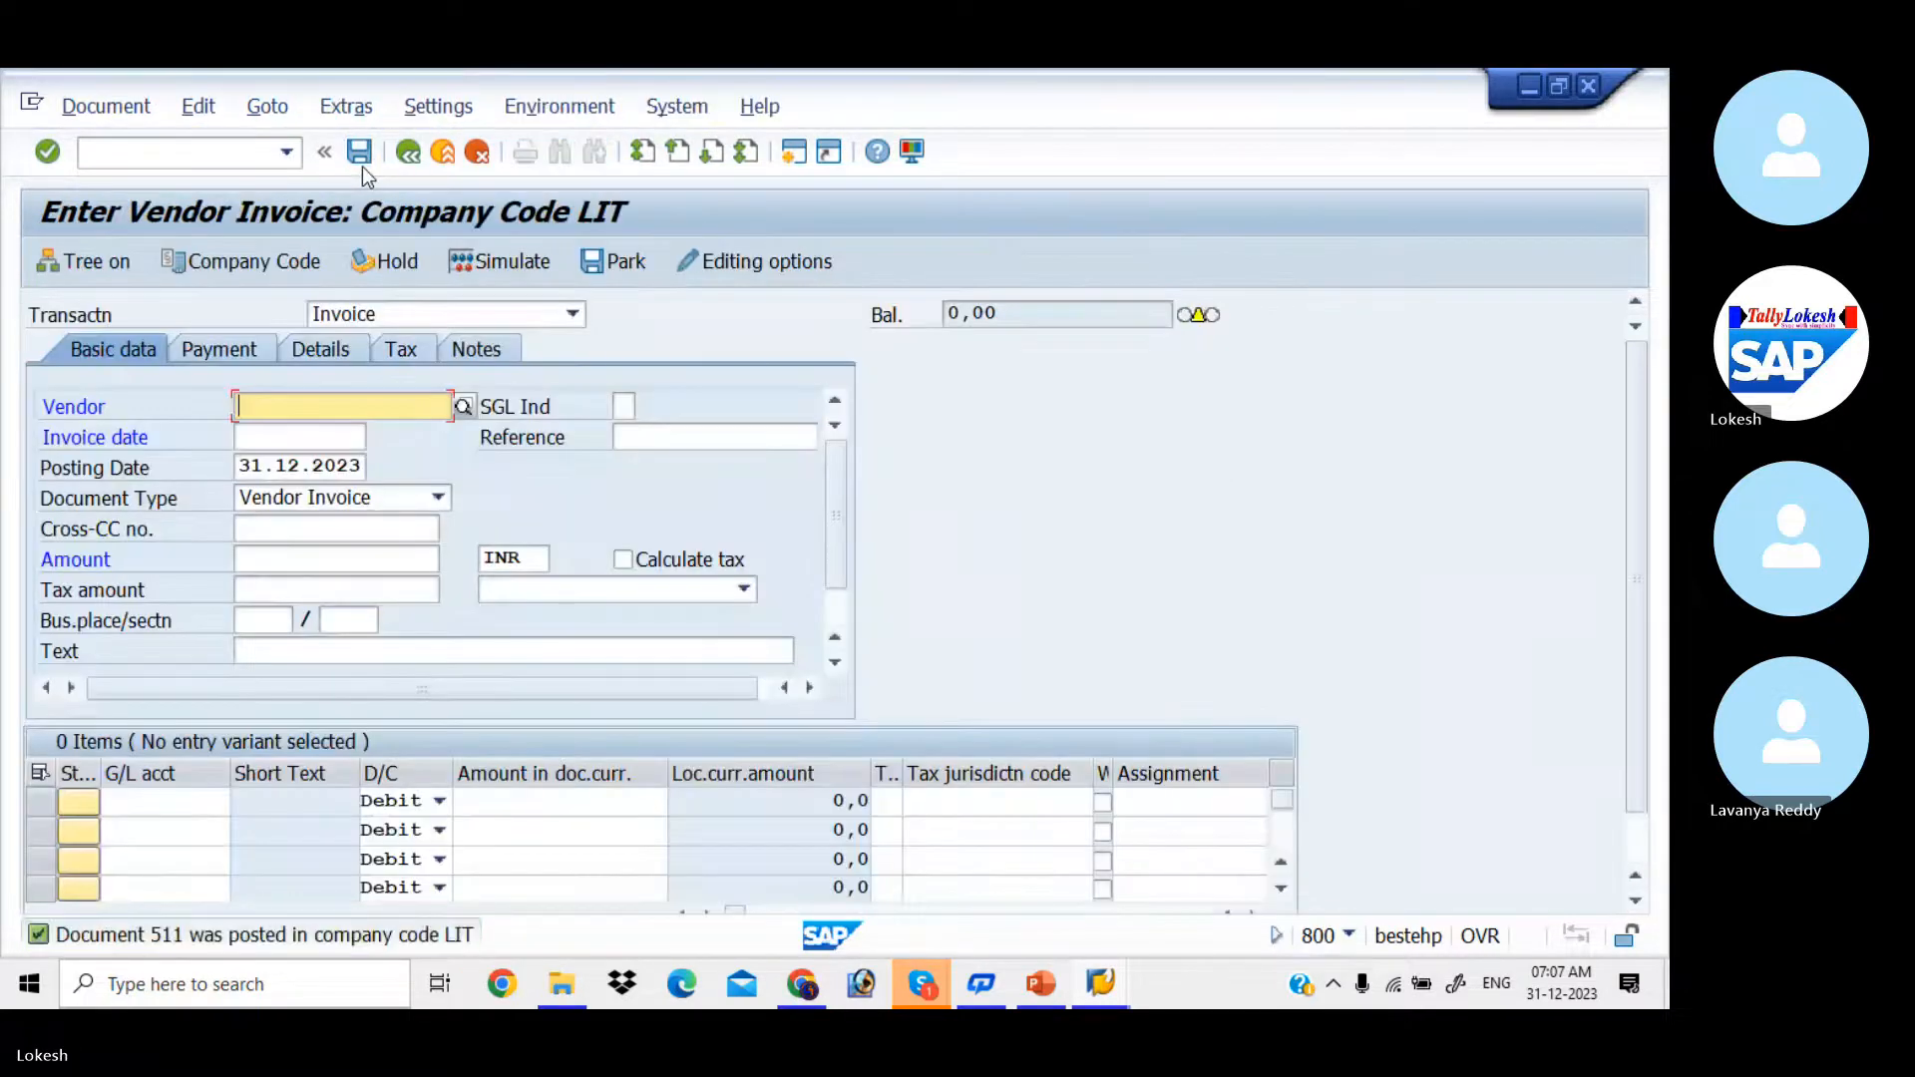
Step: Begin the next vendor invoice for vendor LIT IT SOLUTIONS with invoice date 31.12.2023
{"action": "key", "text": "Down"}
{"action": "key", "text": "Return"}
{"action": "key", "text": "Tab"}
{"action": "key", "text": "Tab"}
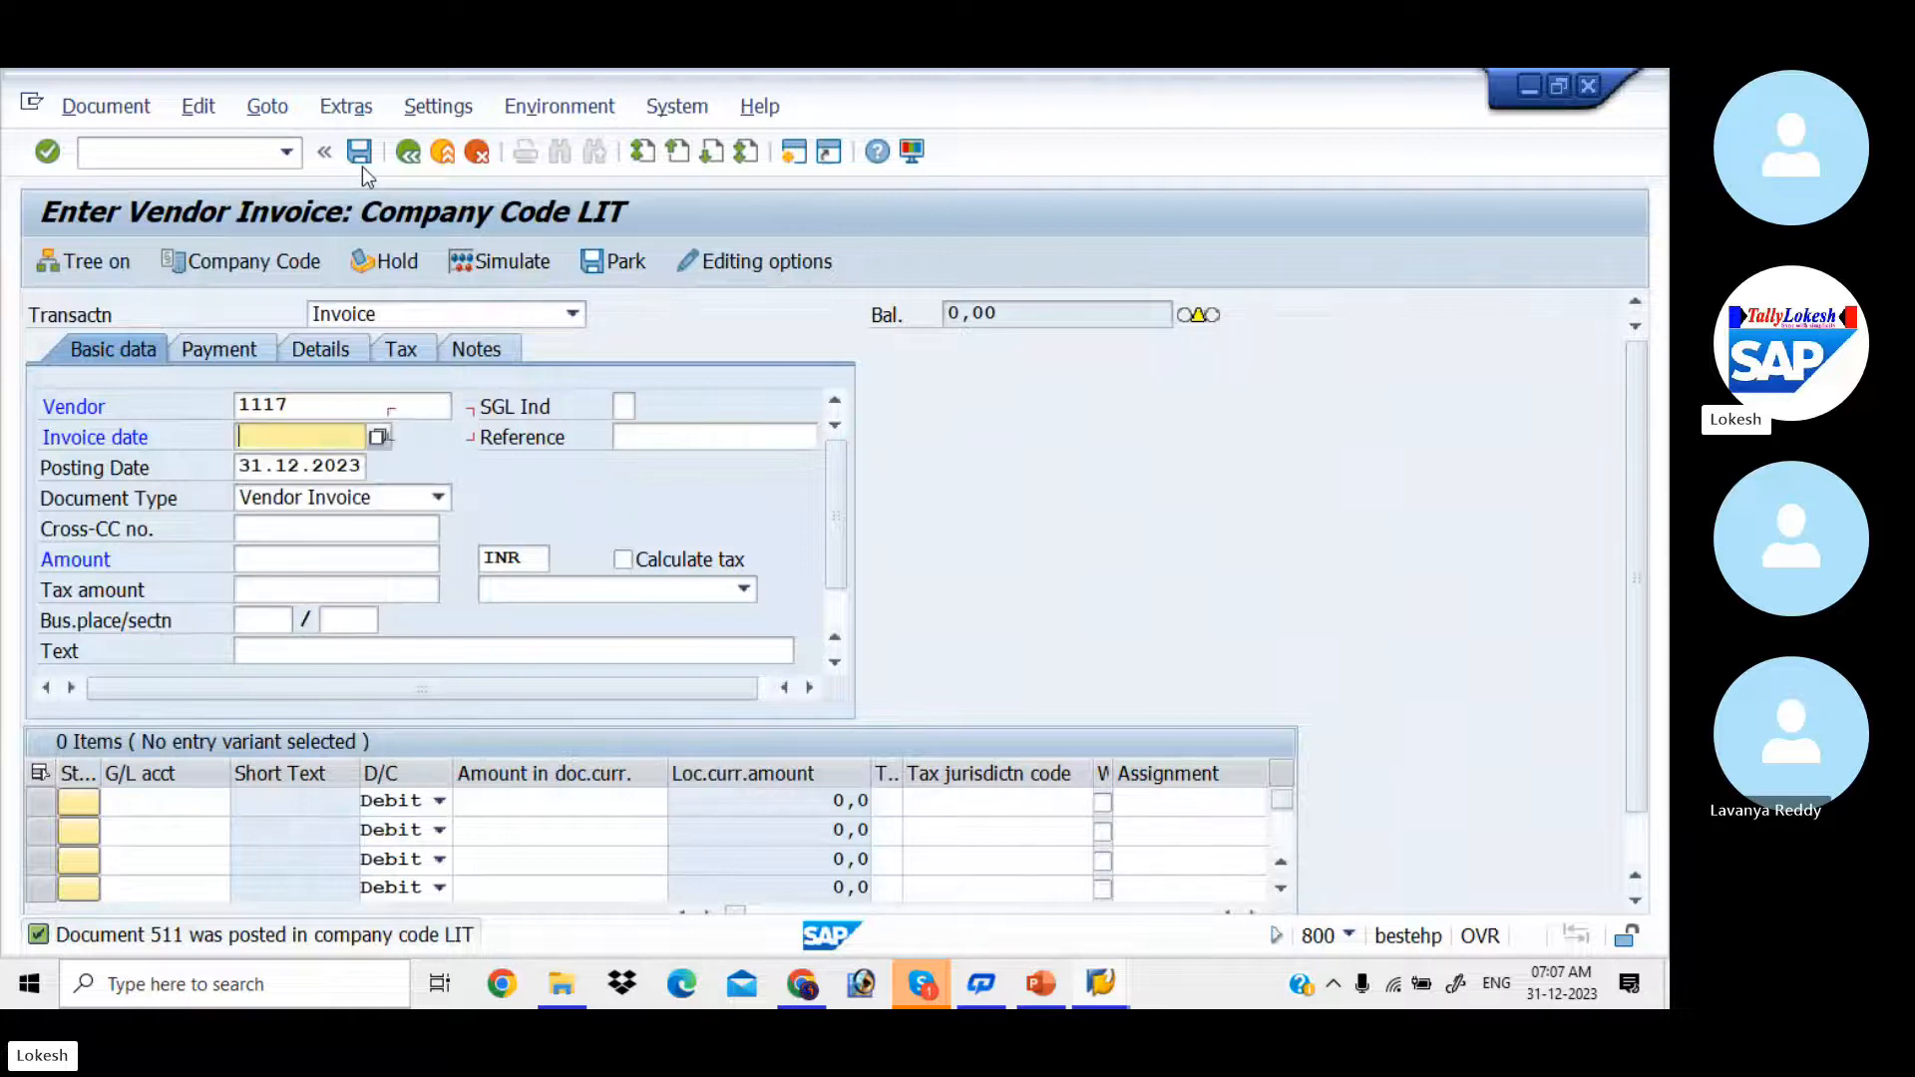
{"action": "key", "text": "Down"}
{"action": "key", "text": "Return"}
{"action": "key", "text": "Tab"}
Step: Set the invoice reference to 000017, keeping the default posting date and document type
{"action": "key", "text": "Down"}
{"action": "key", "text": "Return"}
{"action": "key", "text": "Tab"}
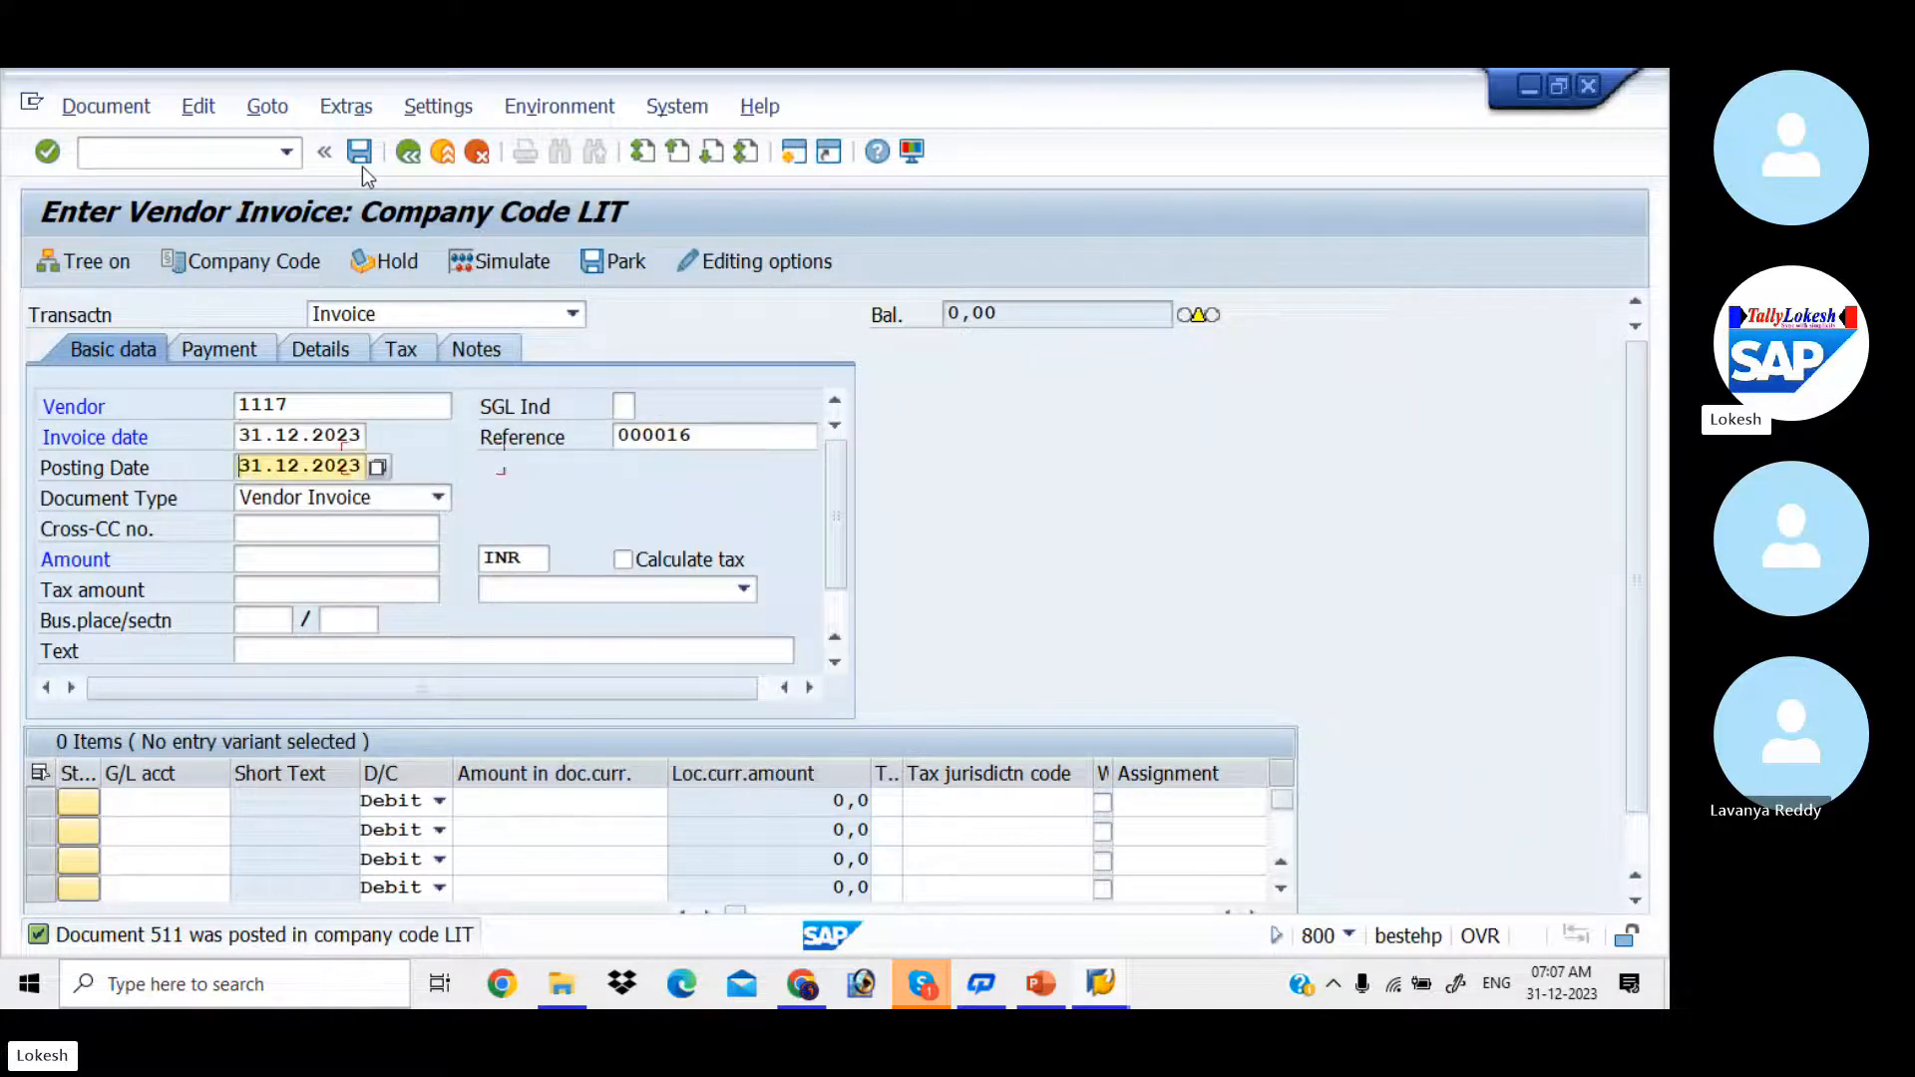
{"action": "left_click", "coordinate": [705, 432]}
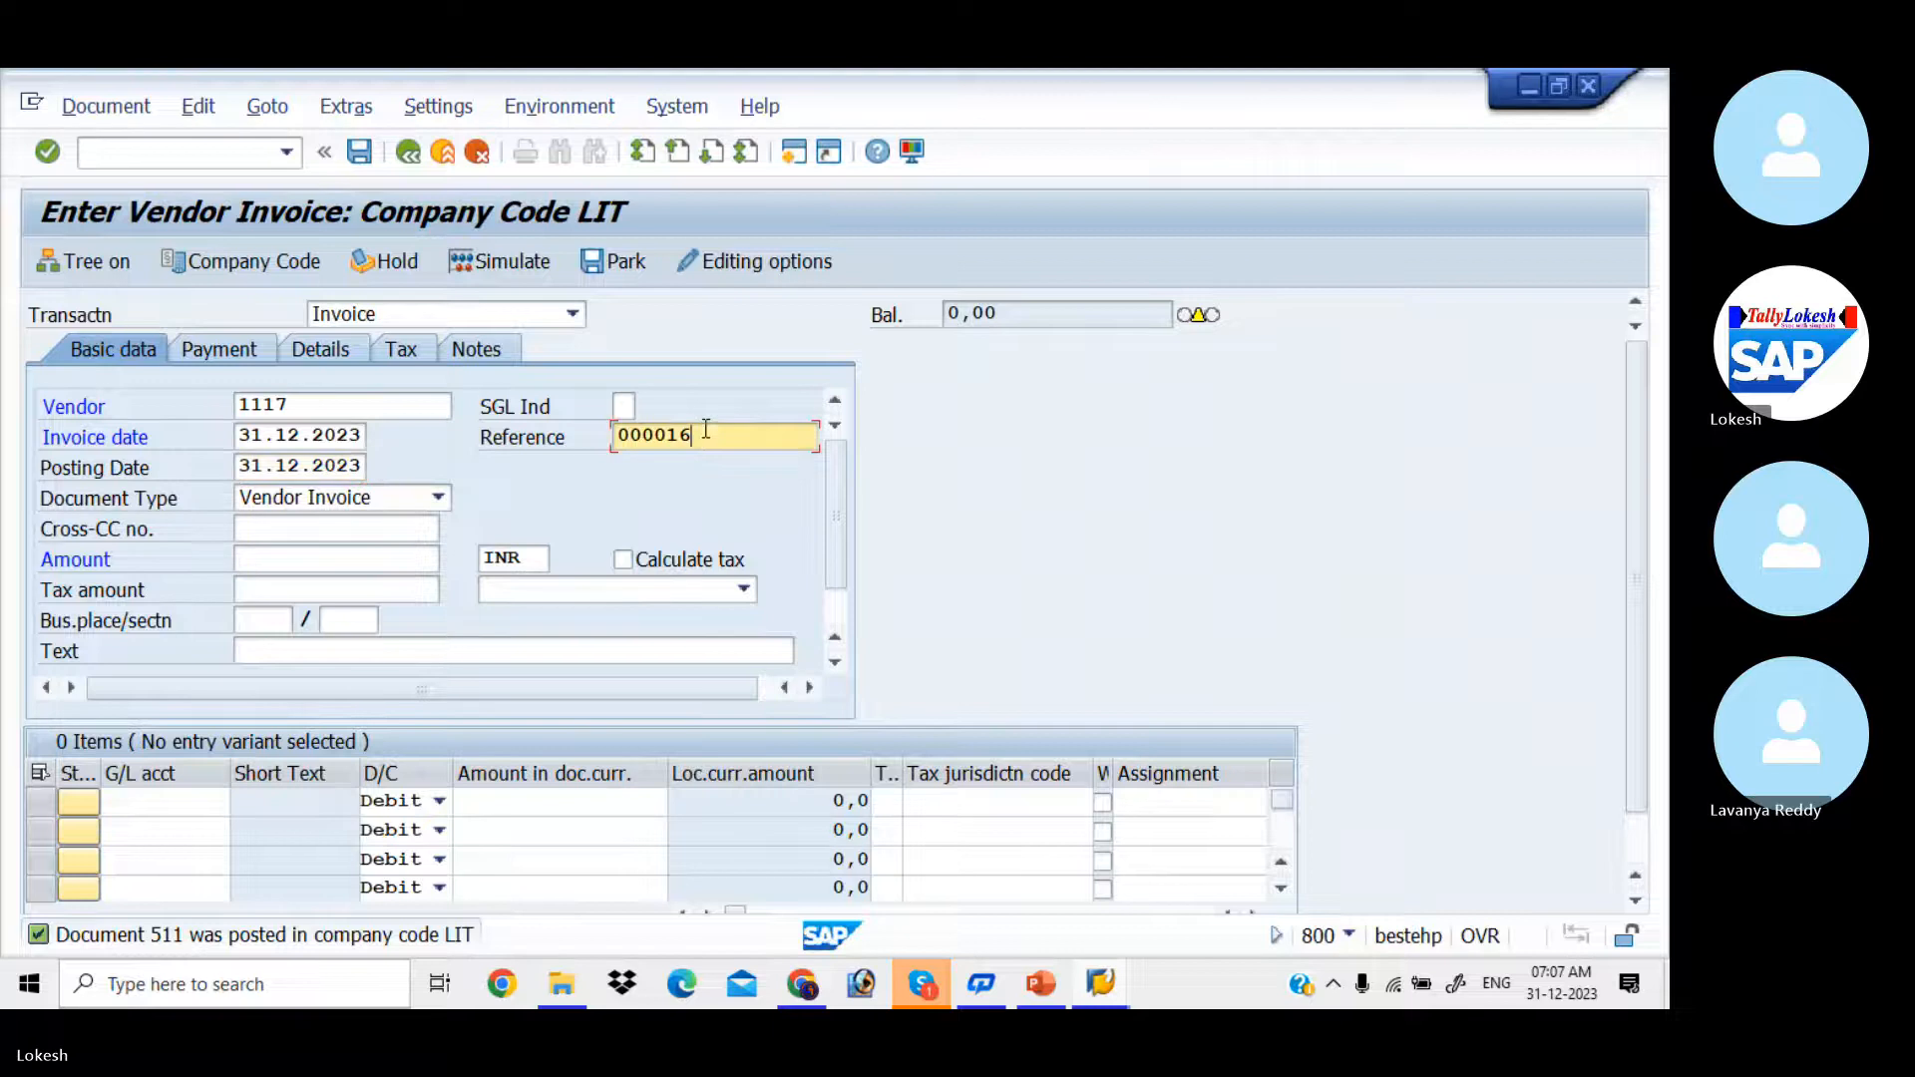
{"action": "key", "text": "BackSpace"}
{"action": "type", "text": "7"}
{"action": "key", "text": "Tab"}
Step: Set the invoice amount to 70000 INR and the header text to VENDOR INVOICE
{"action": "key", "text": "Tab"}
{"action": "key", "text": "Tab"}
{"action": "key", "text": "Tab"}
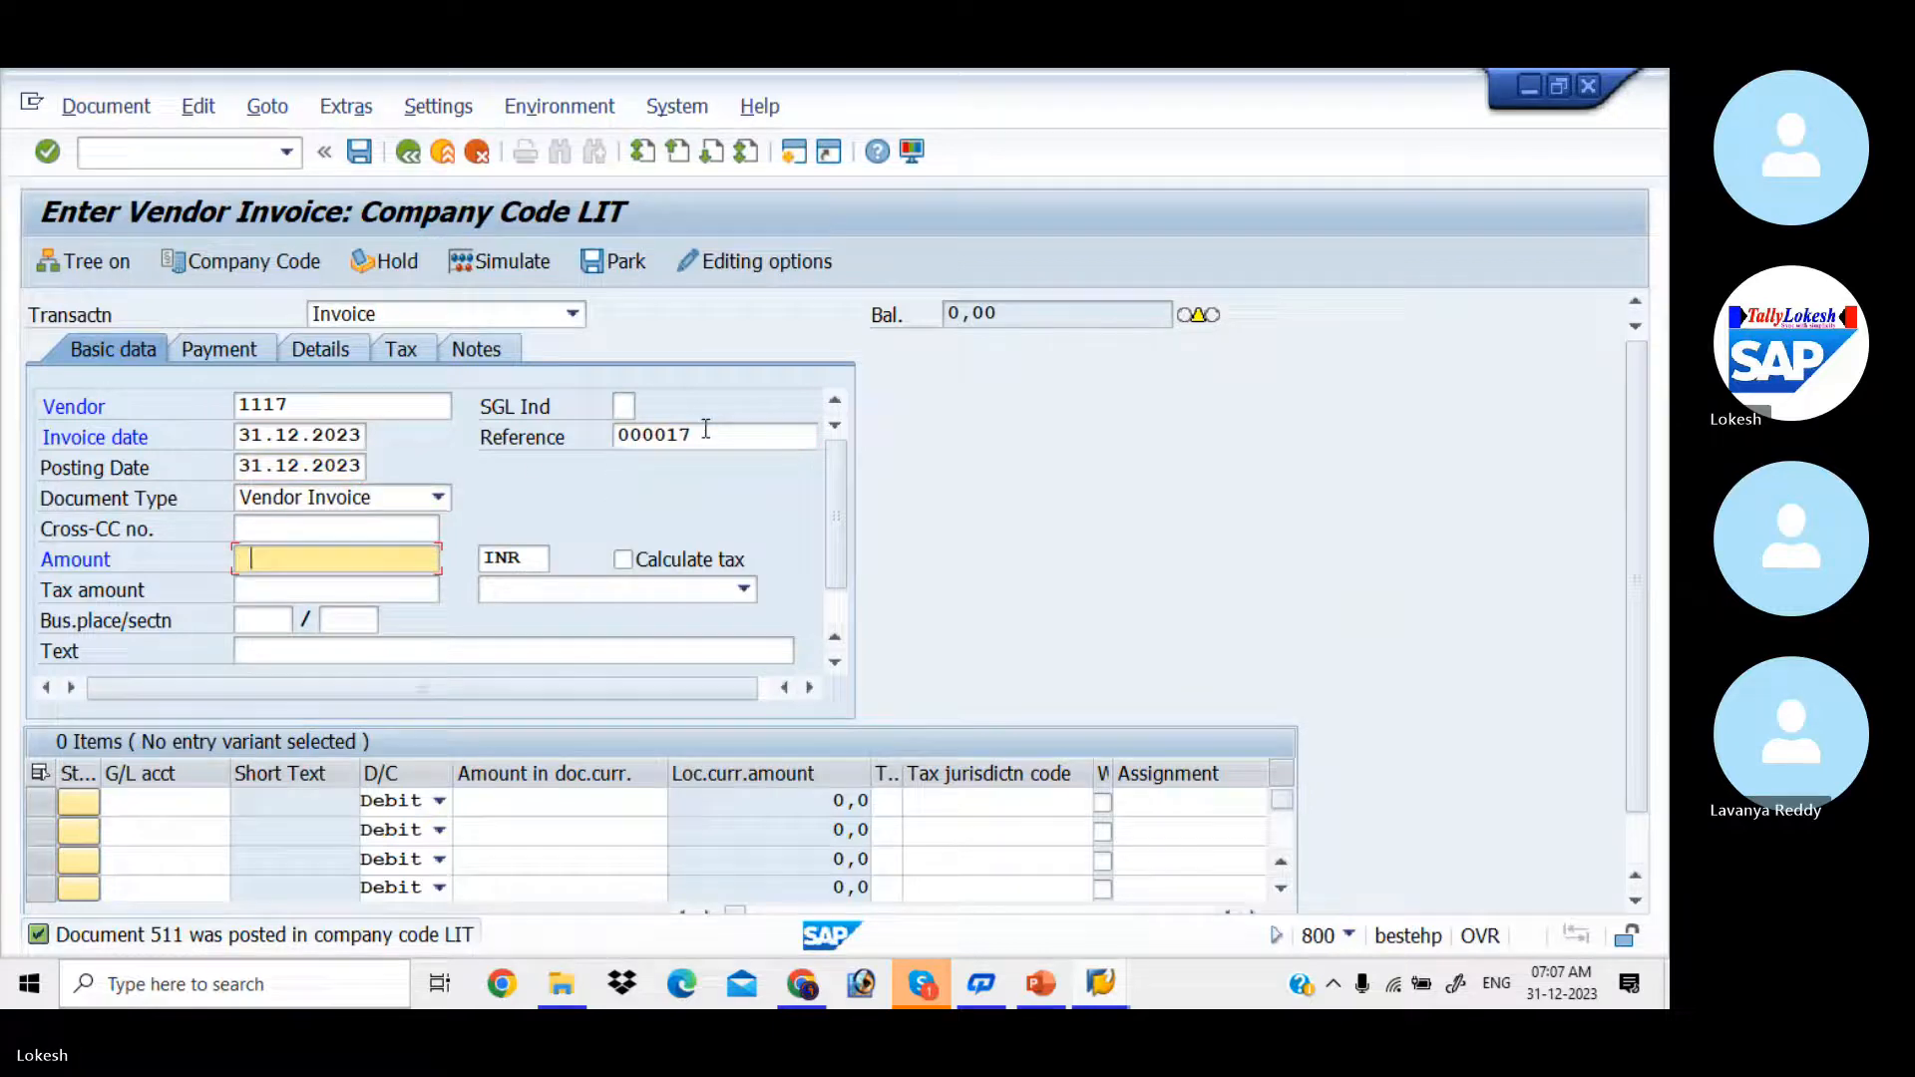
{"action": "key", "text": "Down"}
{"action": "key", "text": "Down"}
{"action": "key", "text": "Down"}
{"action": "key", "text": "Return"}
{"action": "key", "text": "Tab"}
{"action": "key", "text": "Tab"}
{"action": "key", "text": "Tab"}
{"action": "key", "text": "Tab"}
{"action": "key", "text": "Tab"}
{"action": "key", "text": "Tab"}
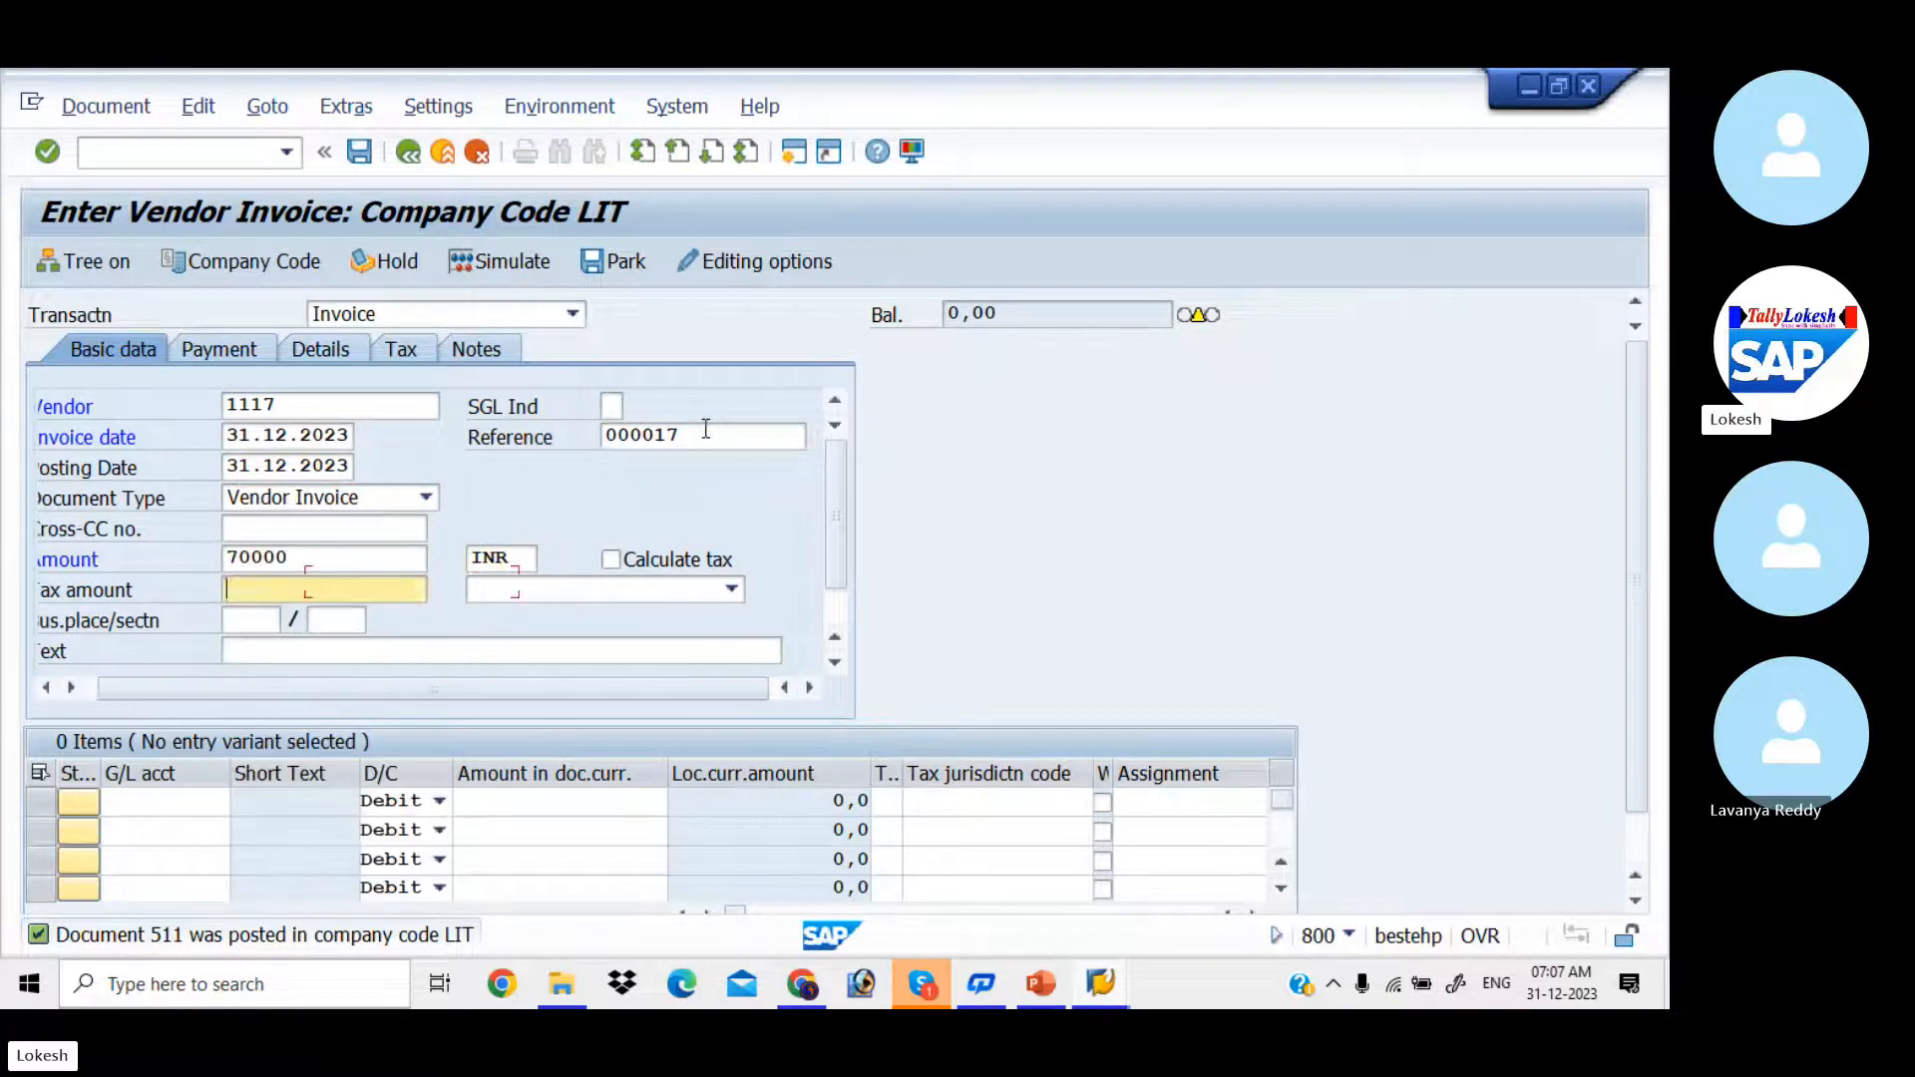
{"action": "key", "text": "Down"}
{"action": "key", "text": "Return"}
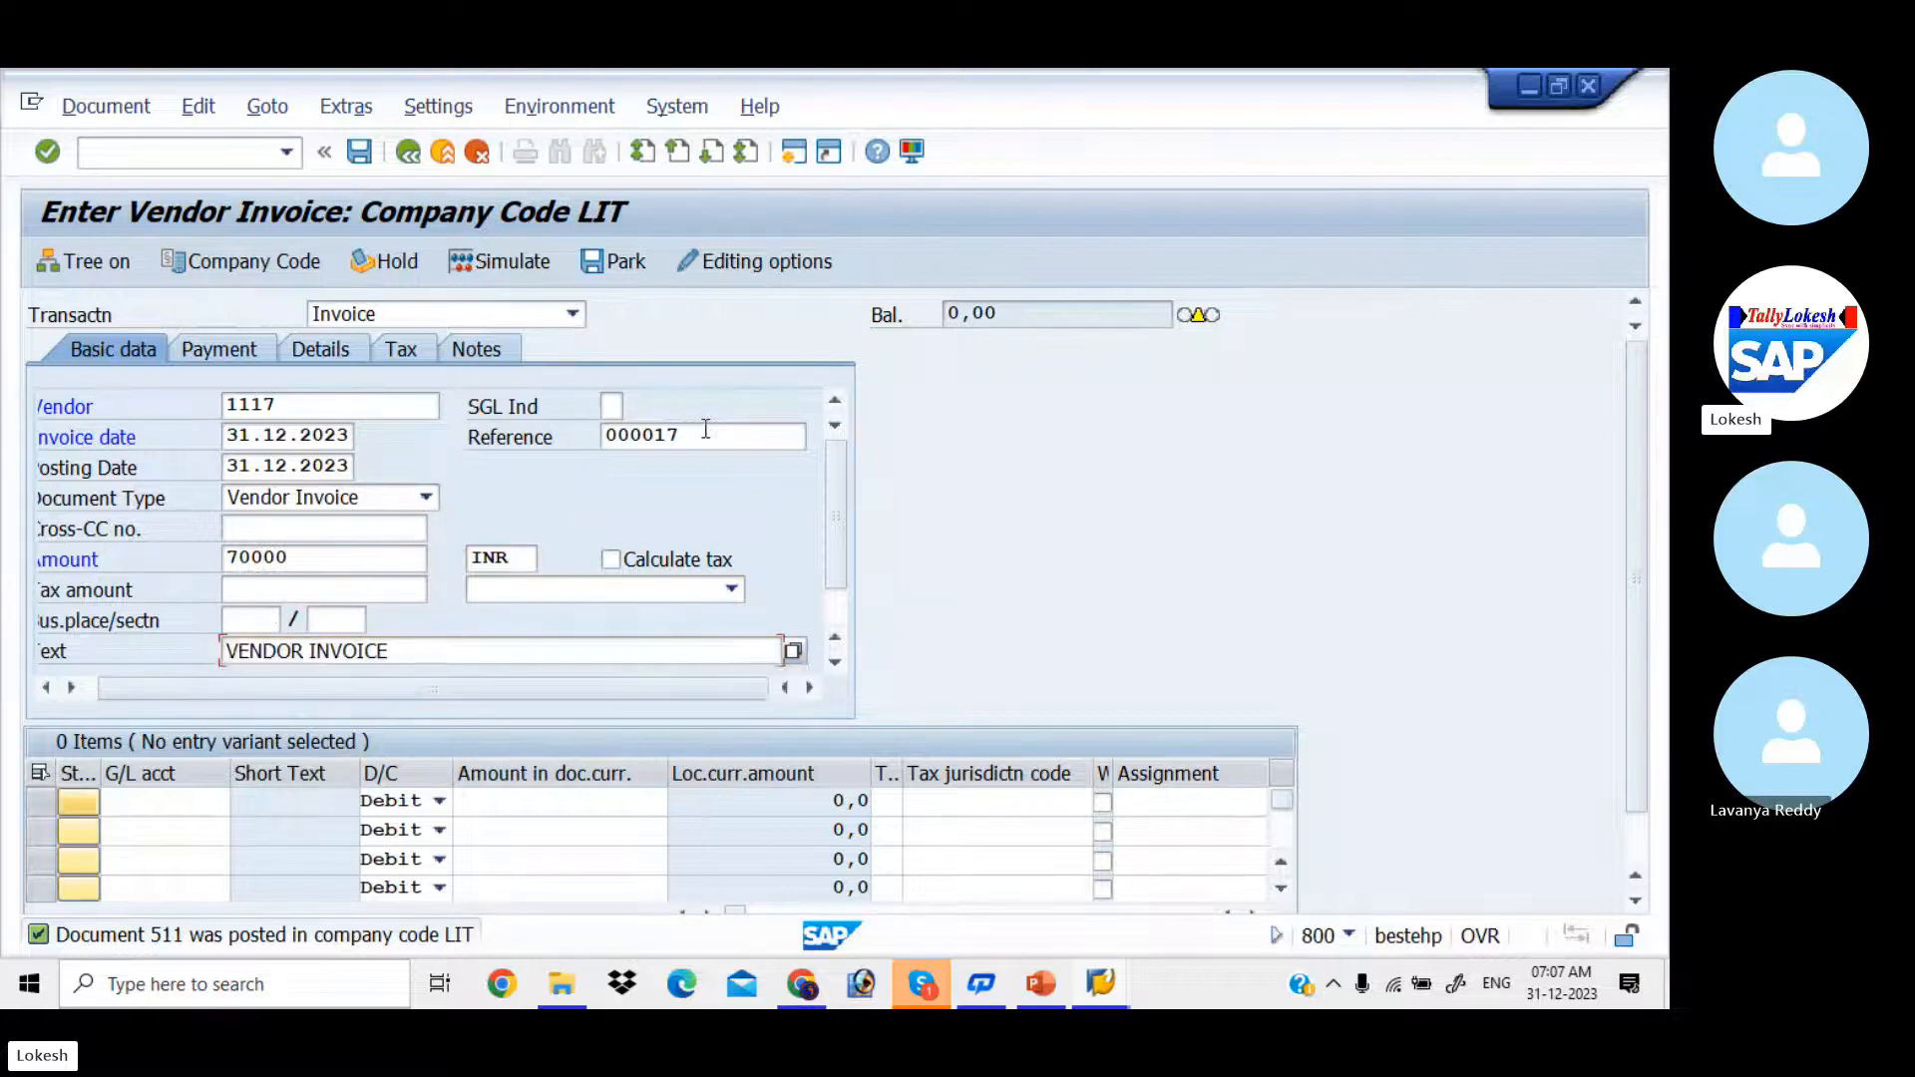
Step: Fill the first line item with G/L account 400006 (Purchase) and a debit amount of 70000
{"action": "key", "text": "Tab"}
{"action": "key", "text": "Down"}
{"action": "key", "text": "Return"}
{"action": "key", "text": "Tab"}
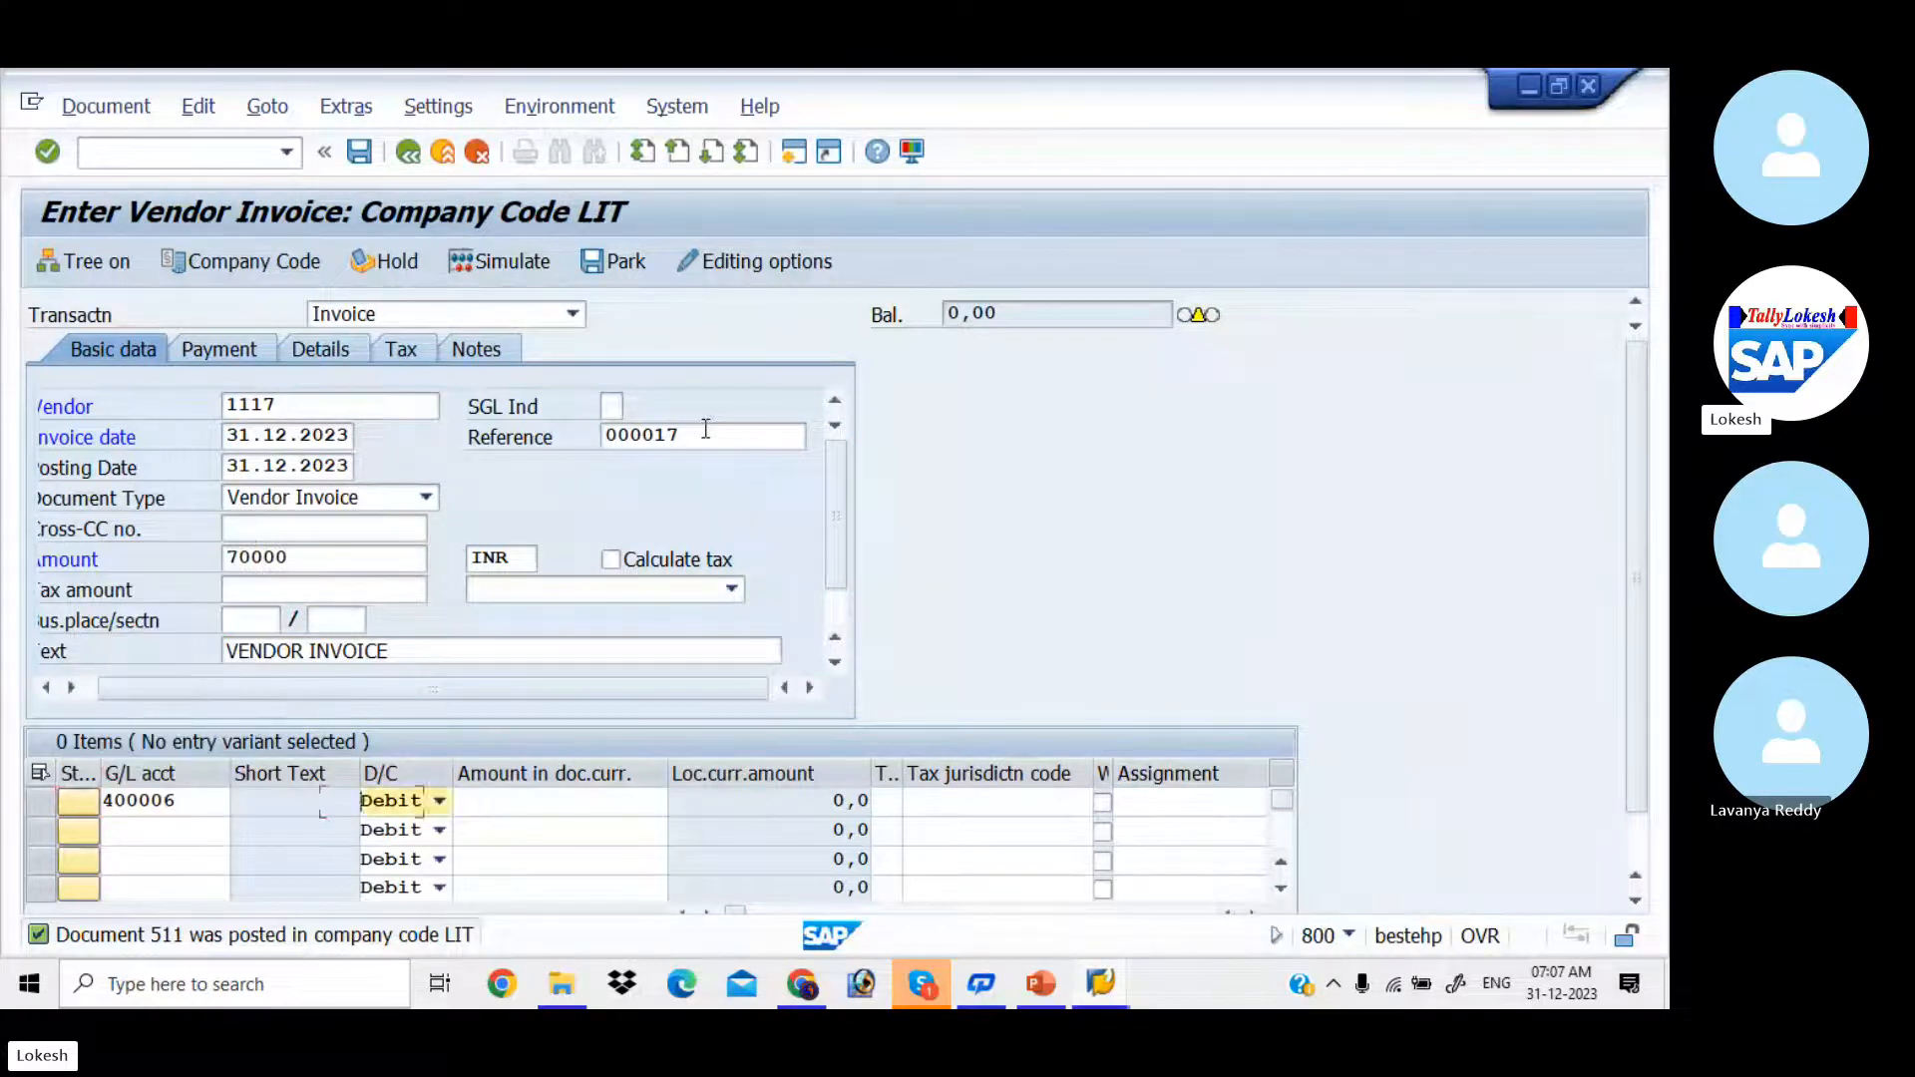
{"action": "key", "text": "Tab"}
{"action": "key", "text": "Down"}
{"action": "key", "text": "Down"}
Step: Enter Purchase as the first line item's text and dismiss its long text dialog without notes
{"action": "key", "text": "Down"}
{"action": "key", "text": "Return"}
{"action": "key", "text": "Tab"}
{"action": "key", "text": "Tab"}
{"action": "key", "text": "Tab"}
{"action": "key", "text": "Tab"}
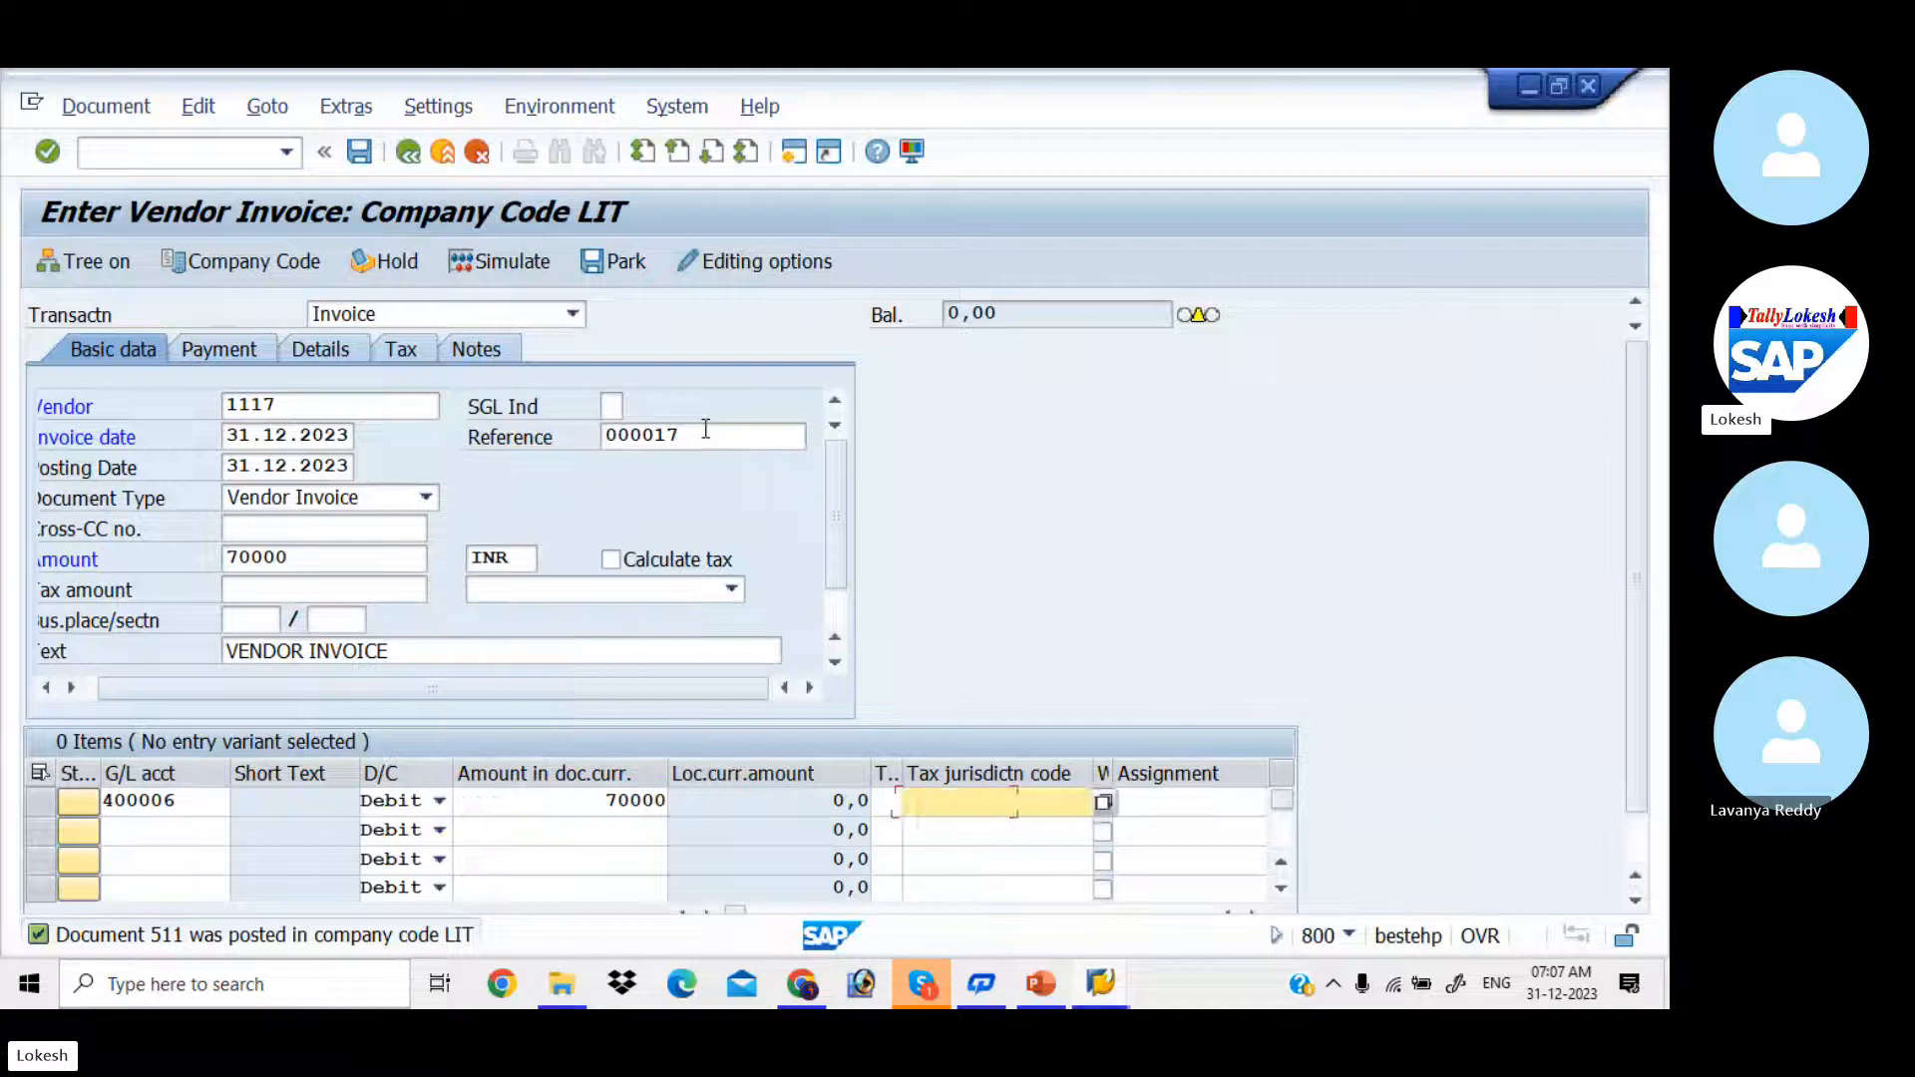
{"action": "key", "text": "Down"}
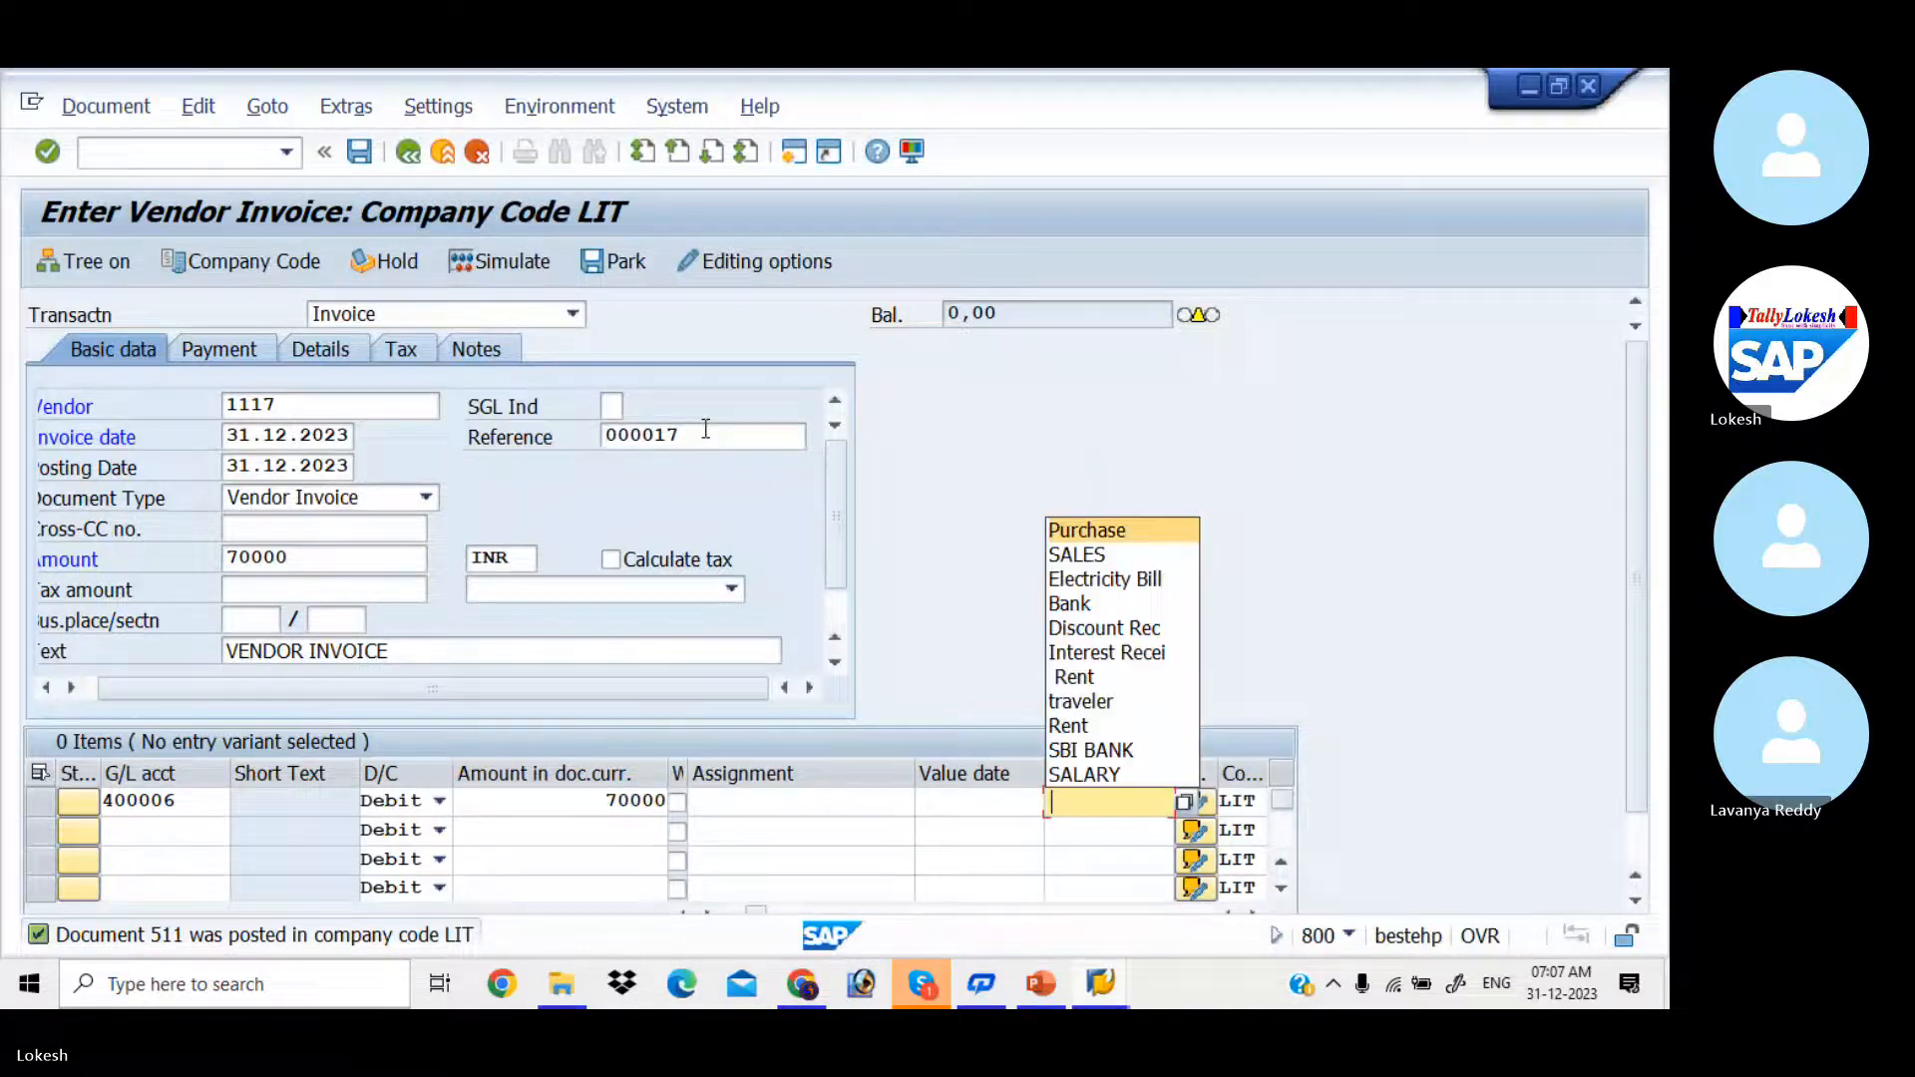
{"action": "key", "text": "Return"}
{"action": "key", "text": "Tab"}
{"action": "key", "text": "Return"}
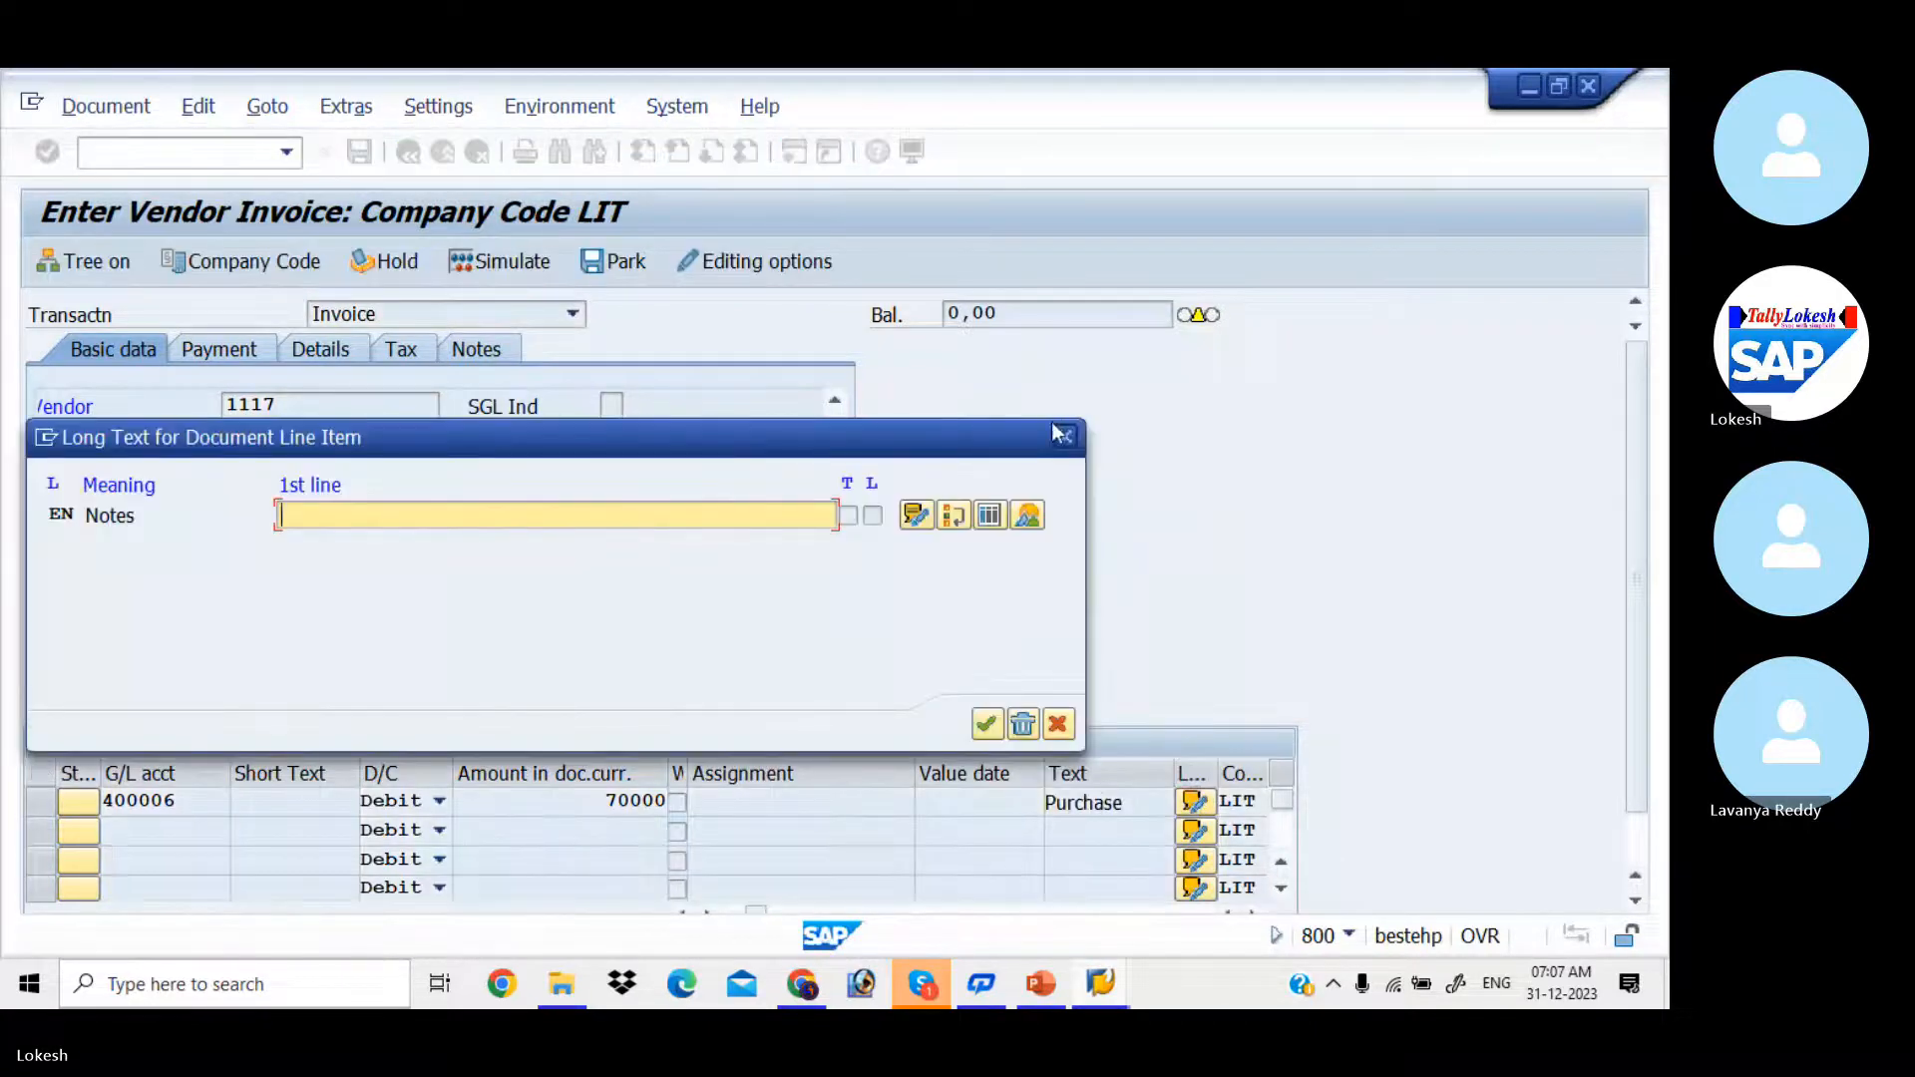
{"action": "left_click", "coordinate": [1063, 438]}
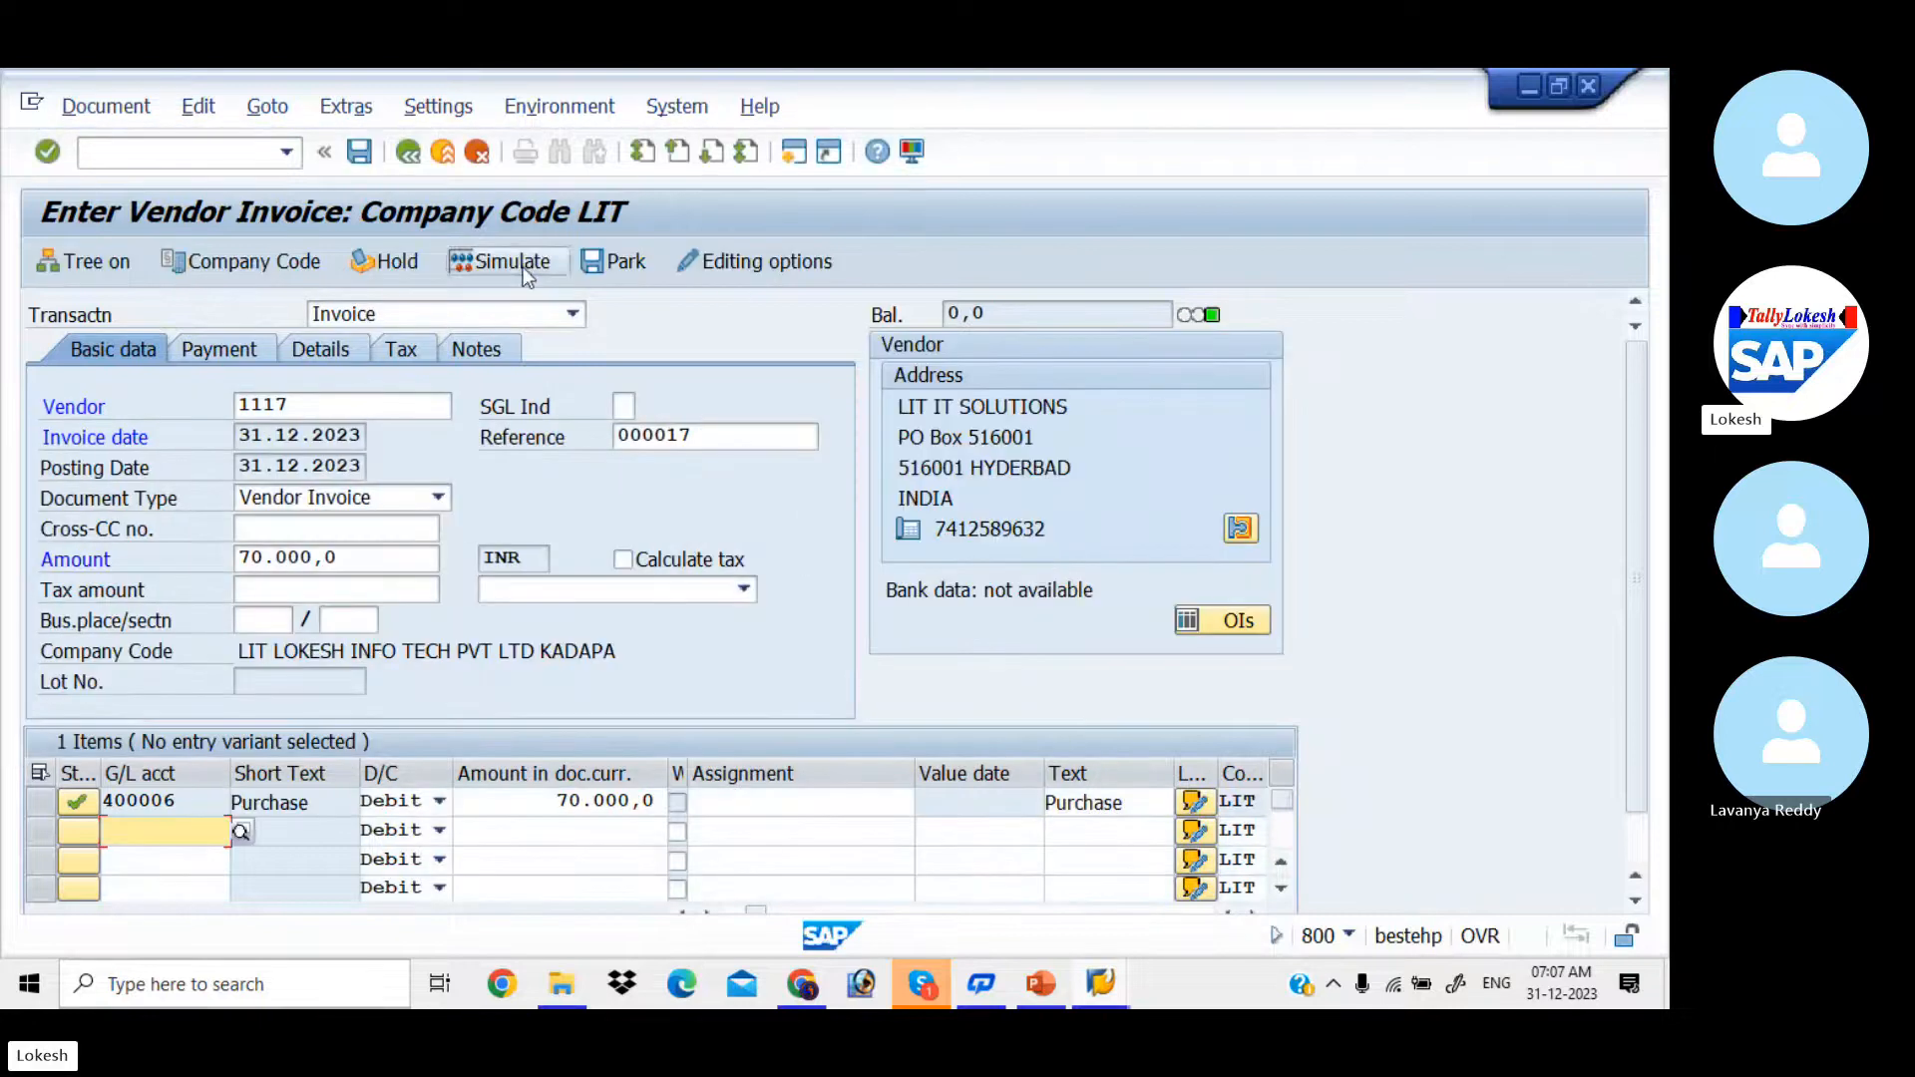
Step: Simulate the 70000 INR vendor invoice and post the document
{"action": "left_click", "coordinate": [519, 264]}
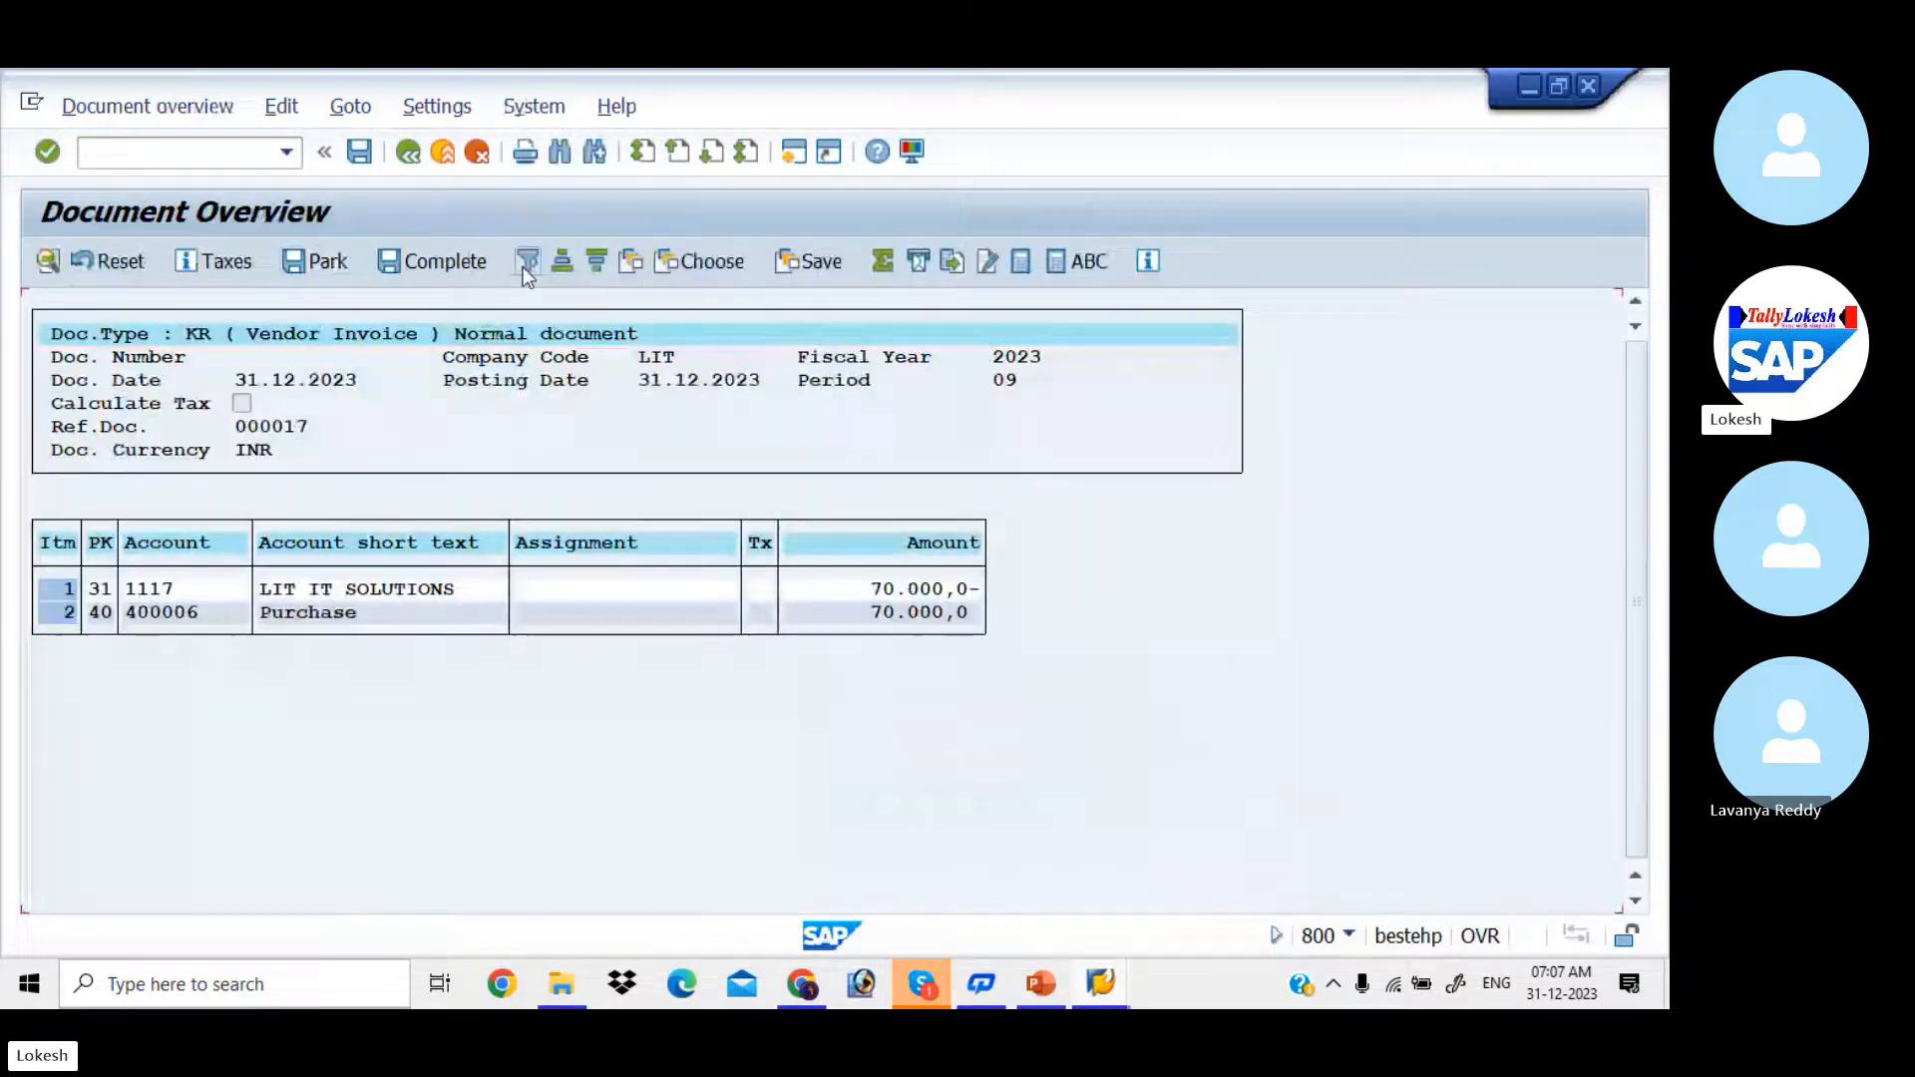
{"action": "left_click", "coordinate": [359, 152]}
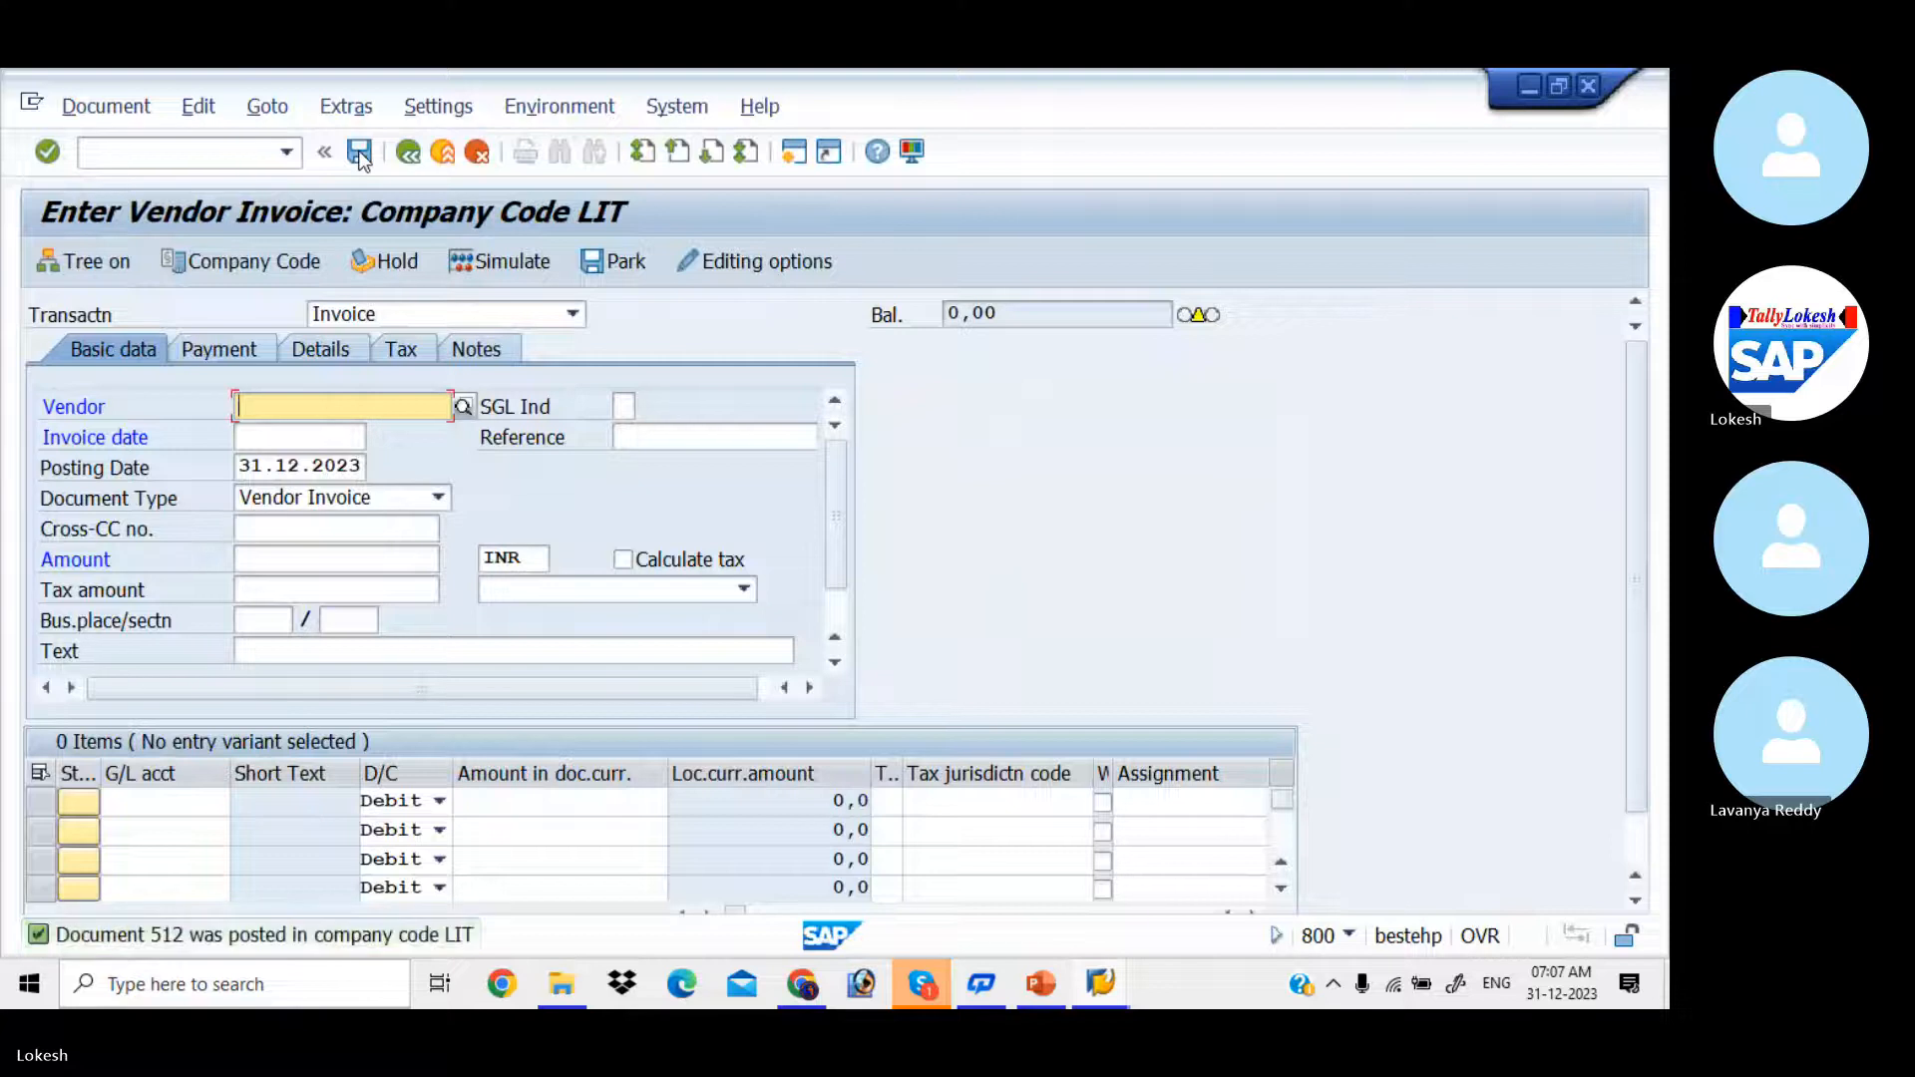
Step: Start a further vendor invoice for vendor LIT IT SOLUTIONS with invoice date 31.12.2023
{"action": "key", "text": "Down"}
{"action": "key", "text": "Return"}
{"action": "key", "text": "Tab"}
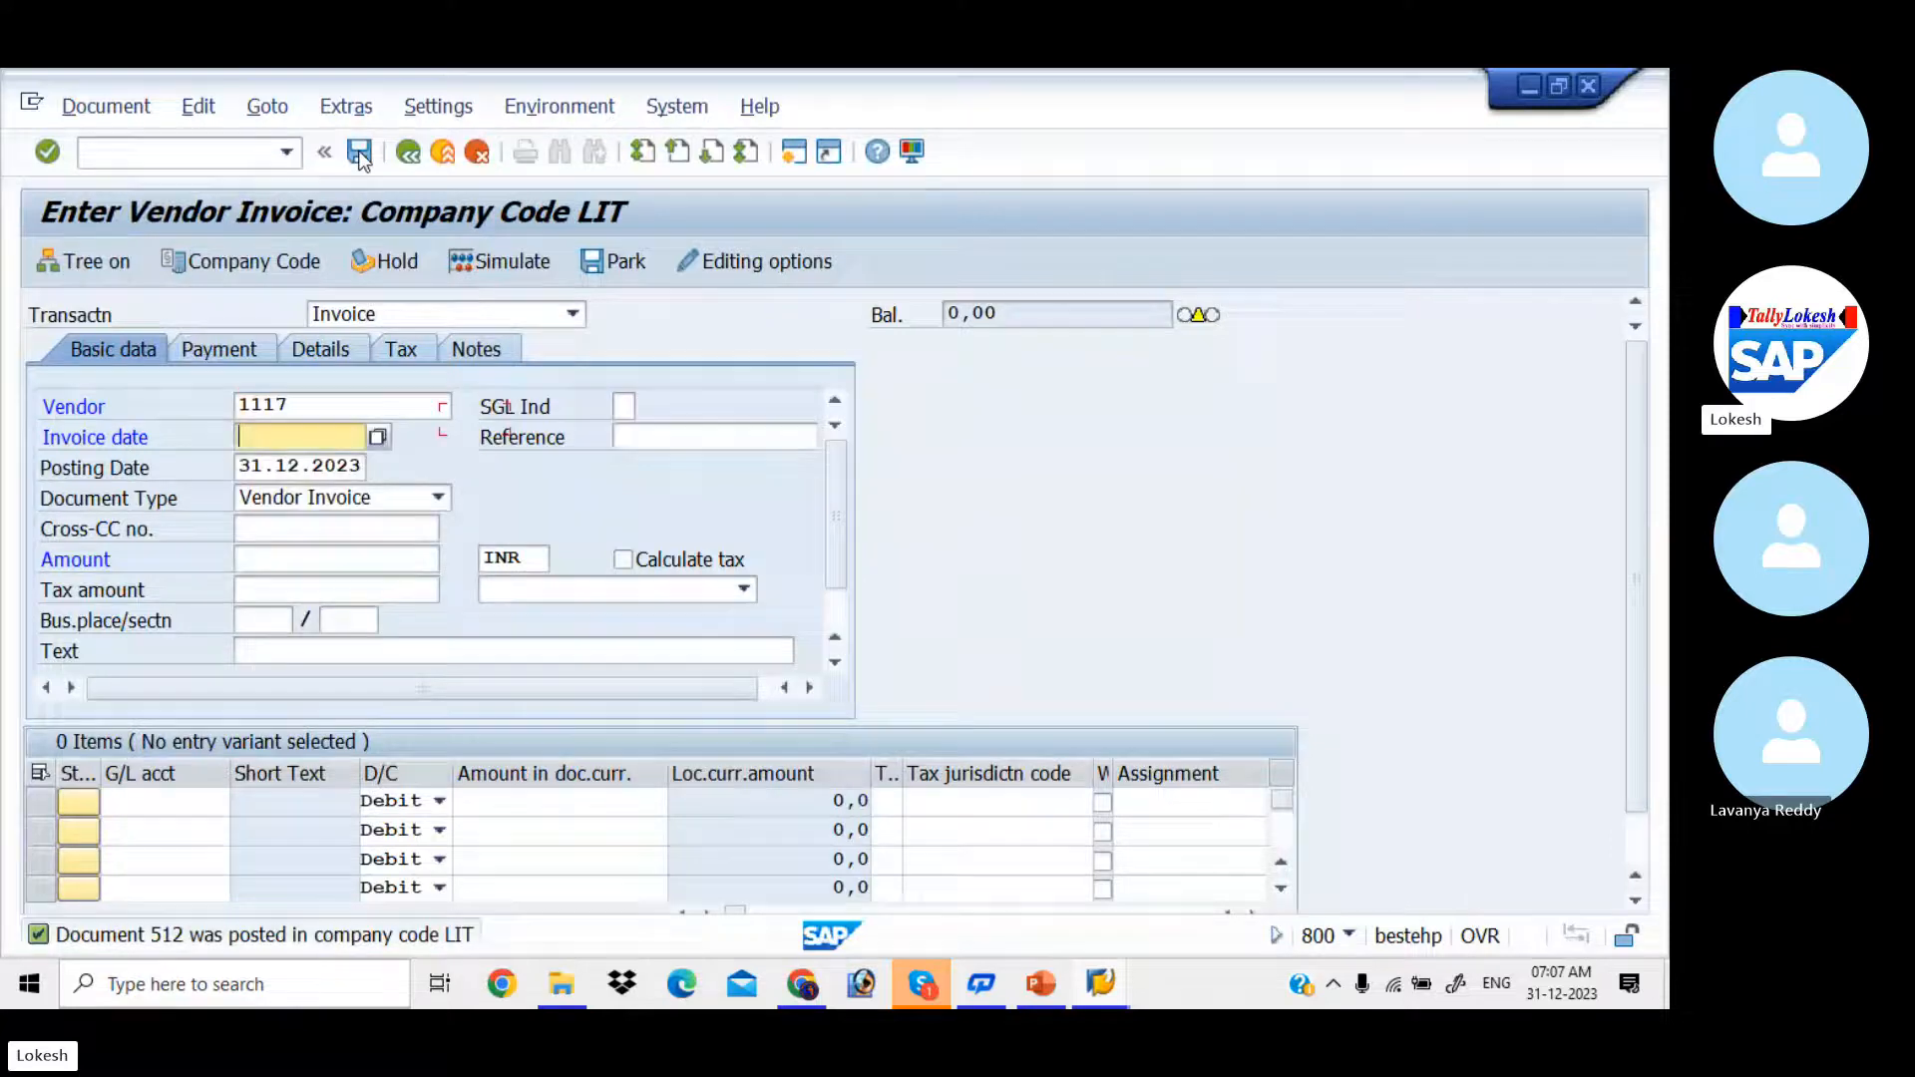
{"action": "key", "text": "Down"}
{"action": "key", "text": "Return"}
{"action": "key", "text": "Tab"}
Step: Set the invoice reference to 000018, keeping the default posting date and document type
{"action": "key", "text": "Down"}
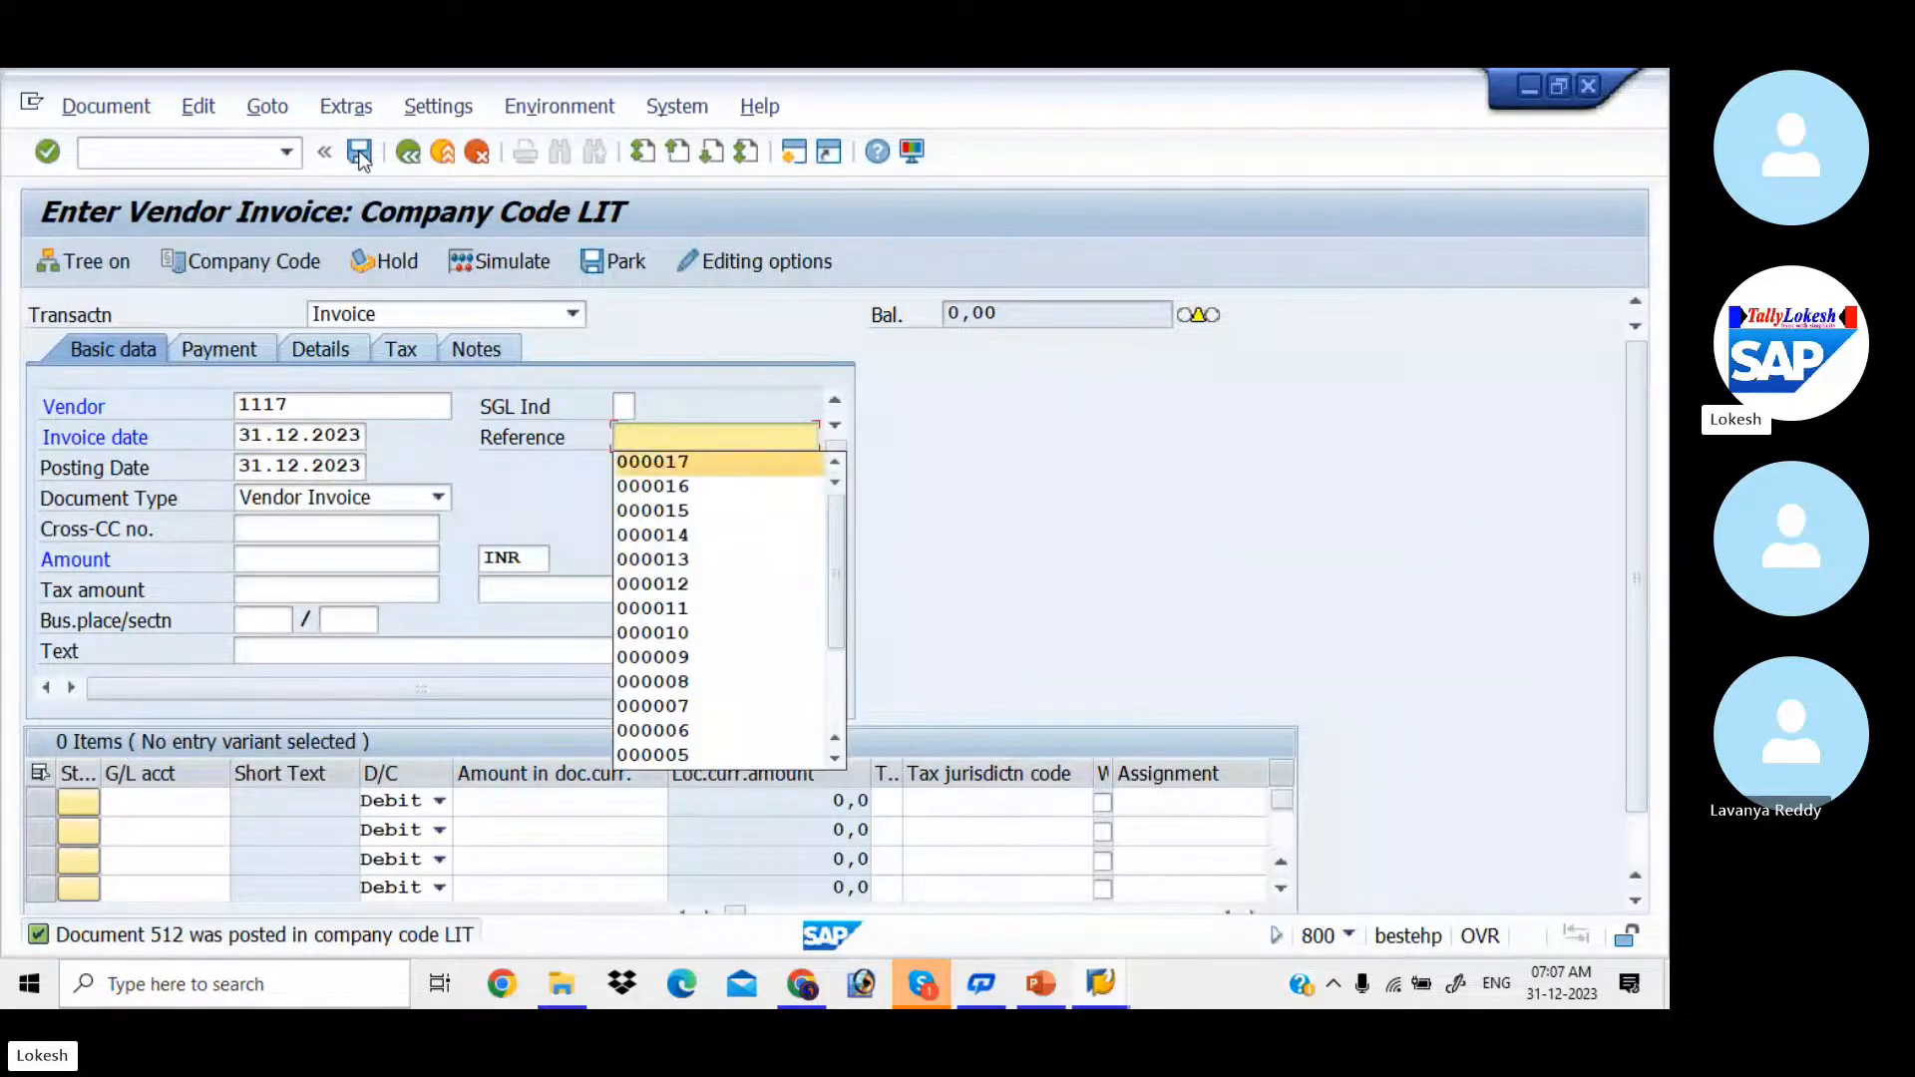
{"action": "key", "text": "Return"}
{"action": "key", "text": "Tab"}
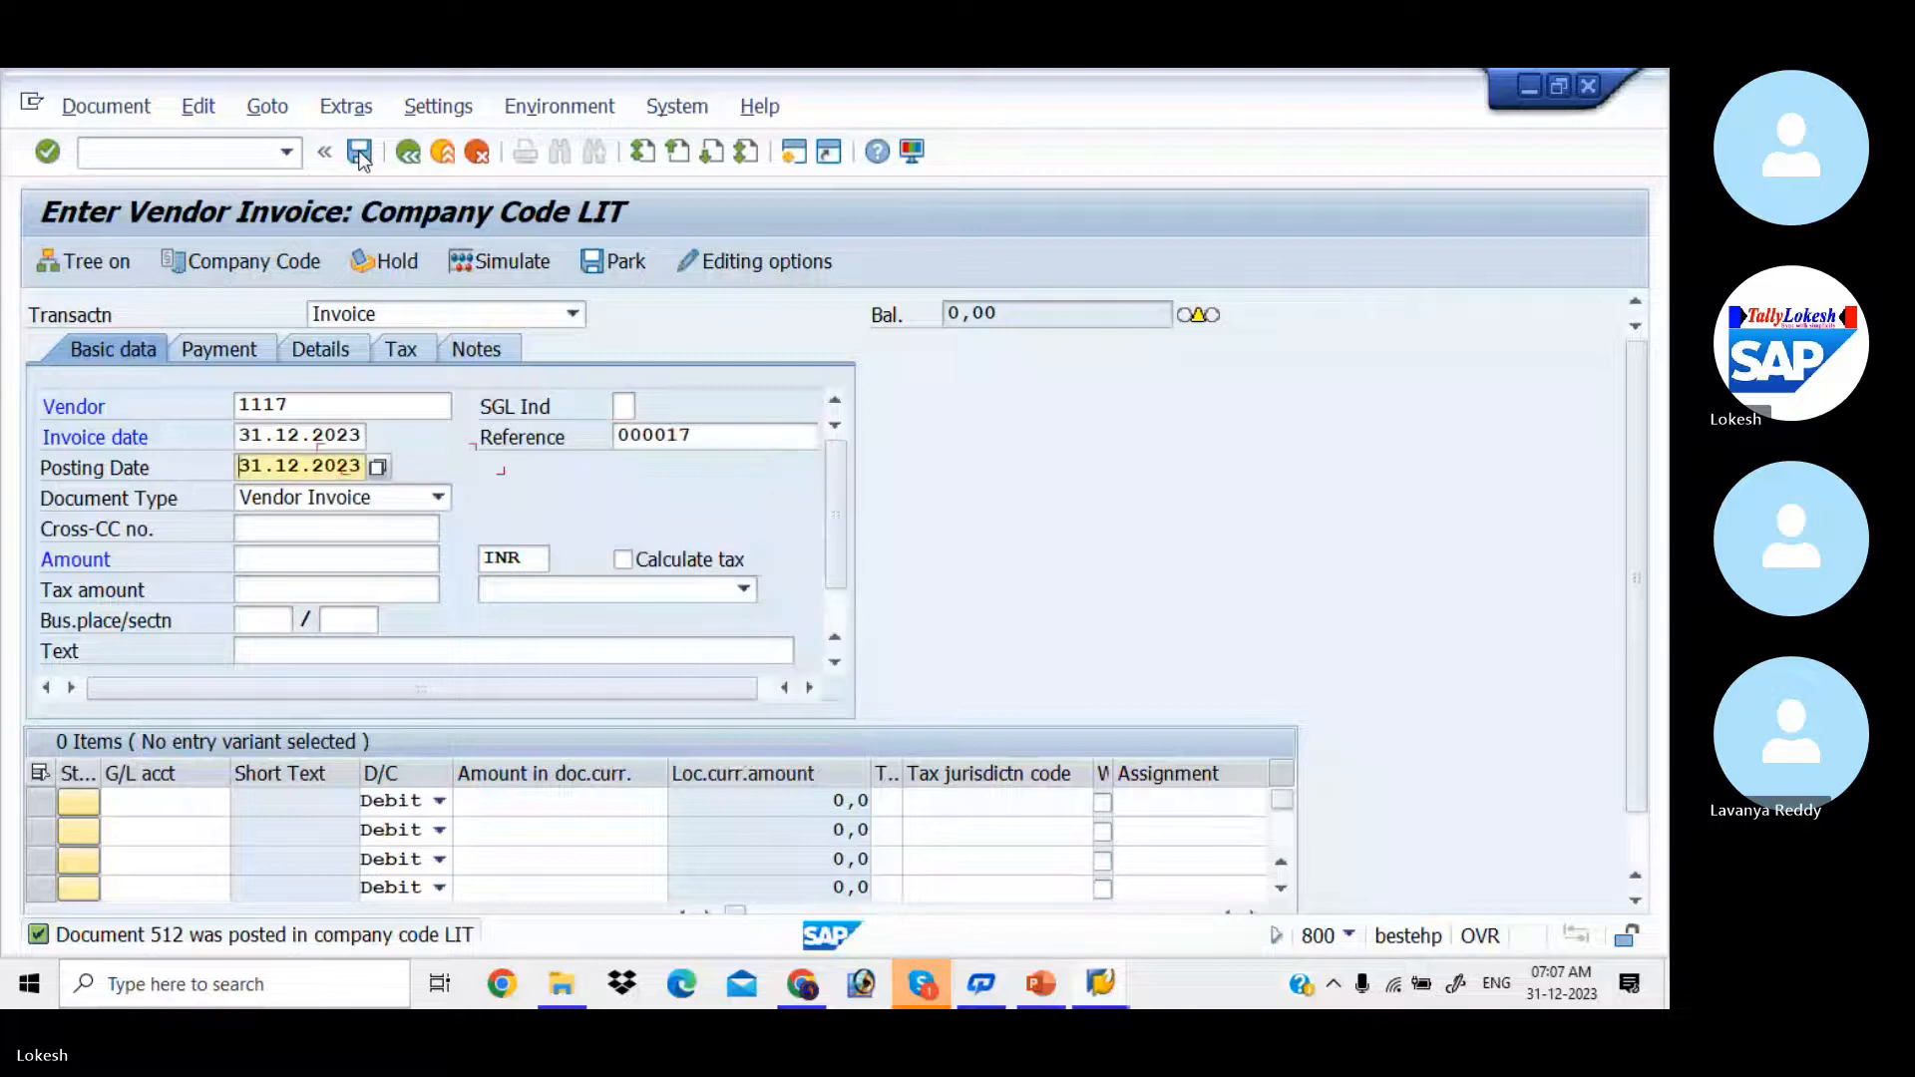
{"action": "left_click", "coordinate": [733, 437]}
{"action": "key", "text": "BackSpace"}
{"action": "type", "text": "8"}
{"action": "key", "text": "Tab"}
{"action": "key", "text": "Tab"}
{"action": "key", "text": "Tab"}
{"action": "key", "text": "Tab"}
{"action": "key", "text": "Tab"}
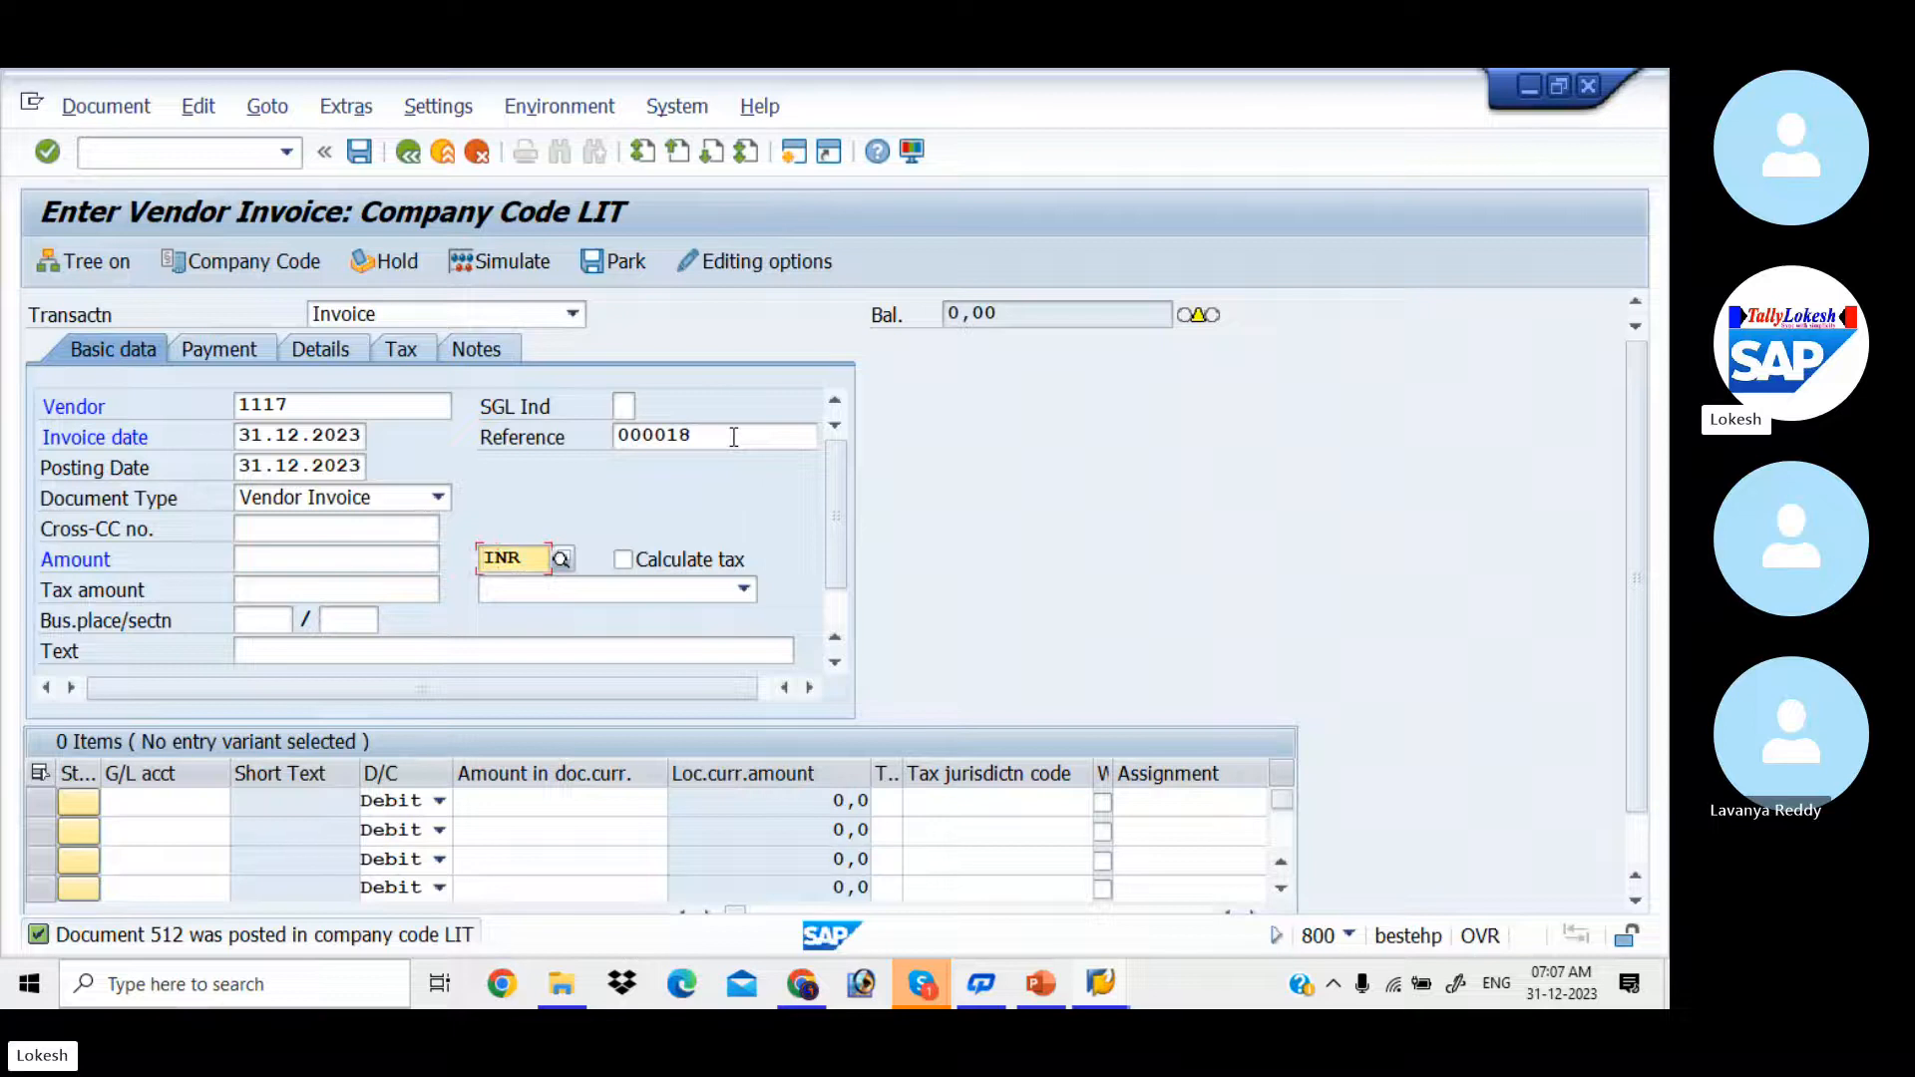
Step: Set the invoice amount to 40000 INR and the header text to VENDOR INVOICE
{"action": "left_click", "coordinate": [409, 553]}
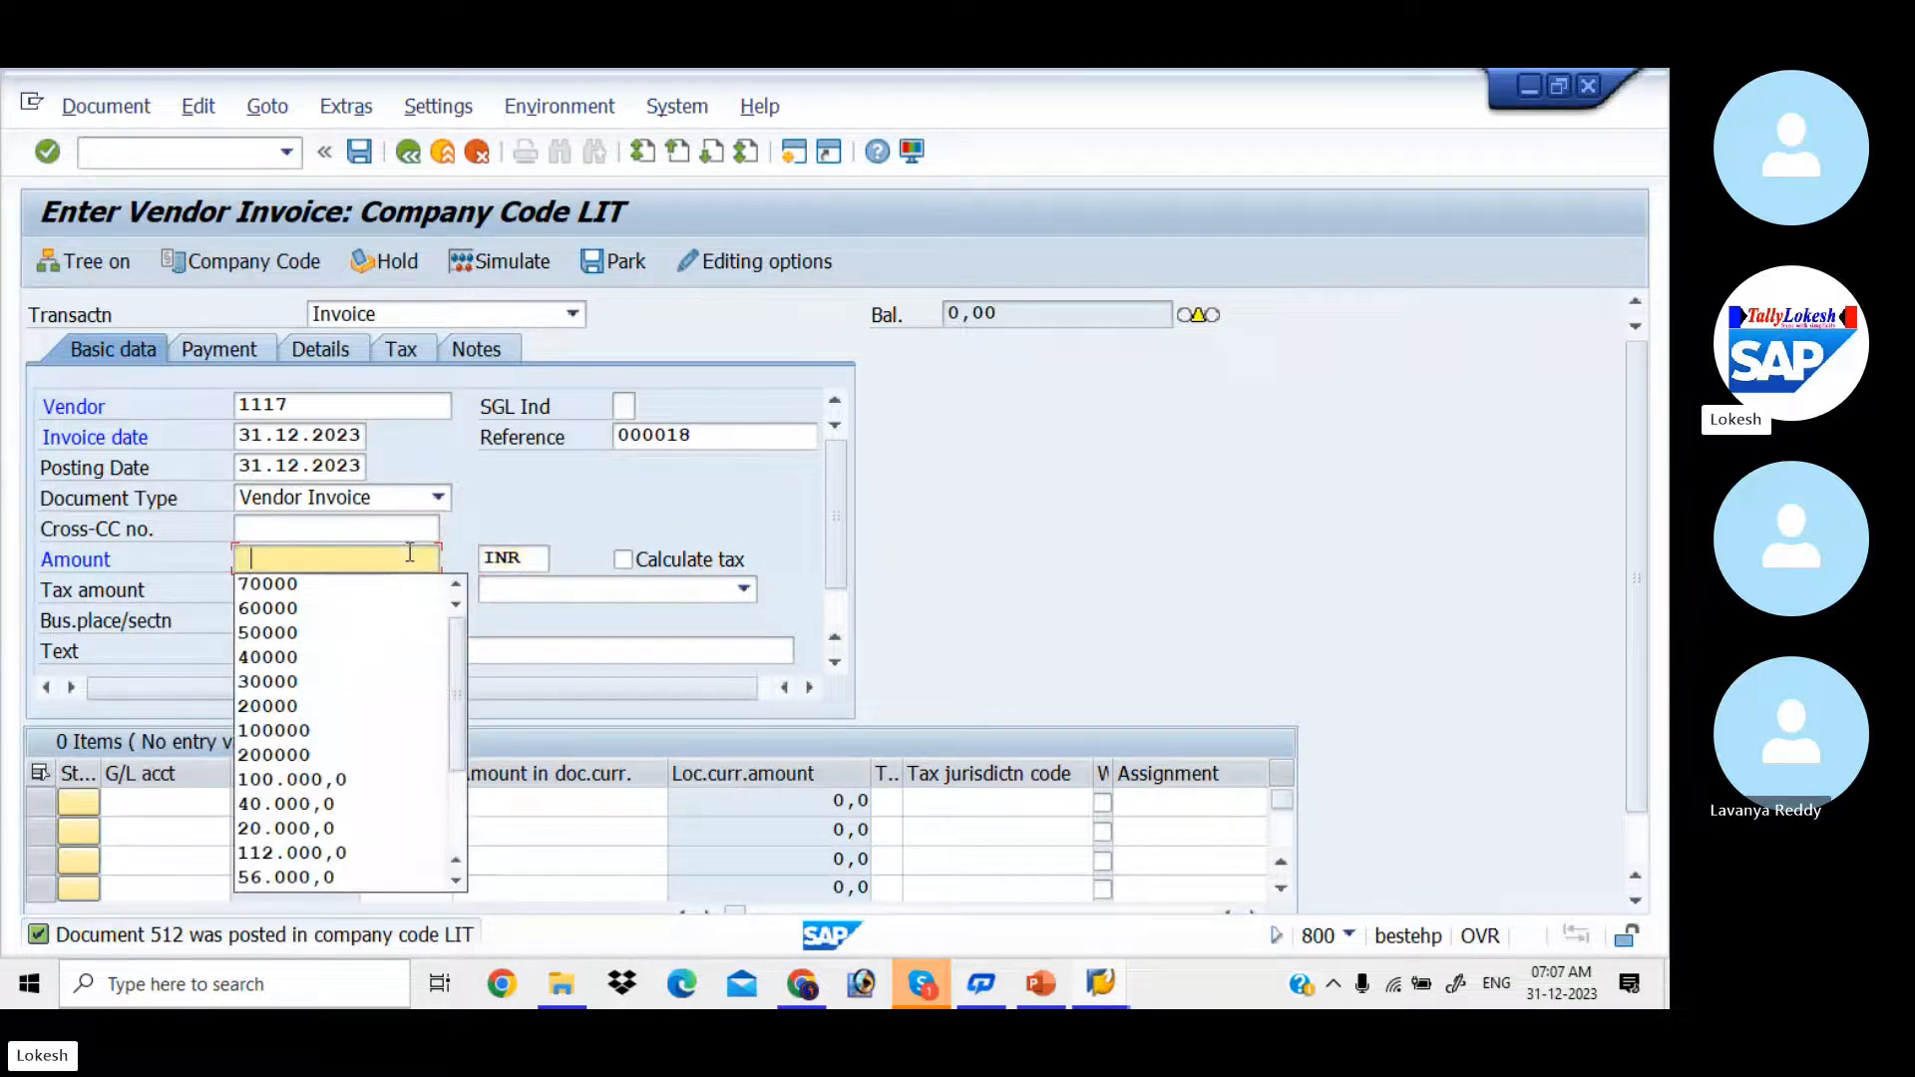
{"action": "key", "text": "Down"}
{"action": "key", "text": "Down"}
{"action": "key", "text": "Down"}
{"action": "key", "text": "Down"}
{"action": "key", "text": "Return"}
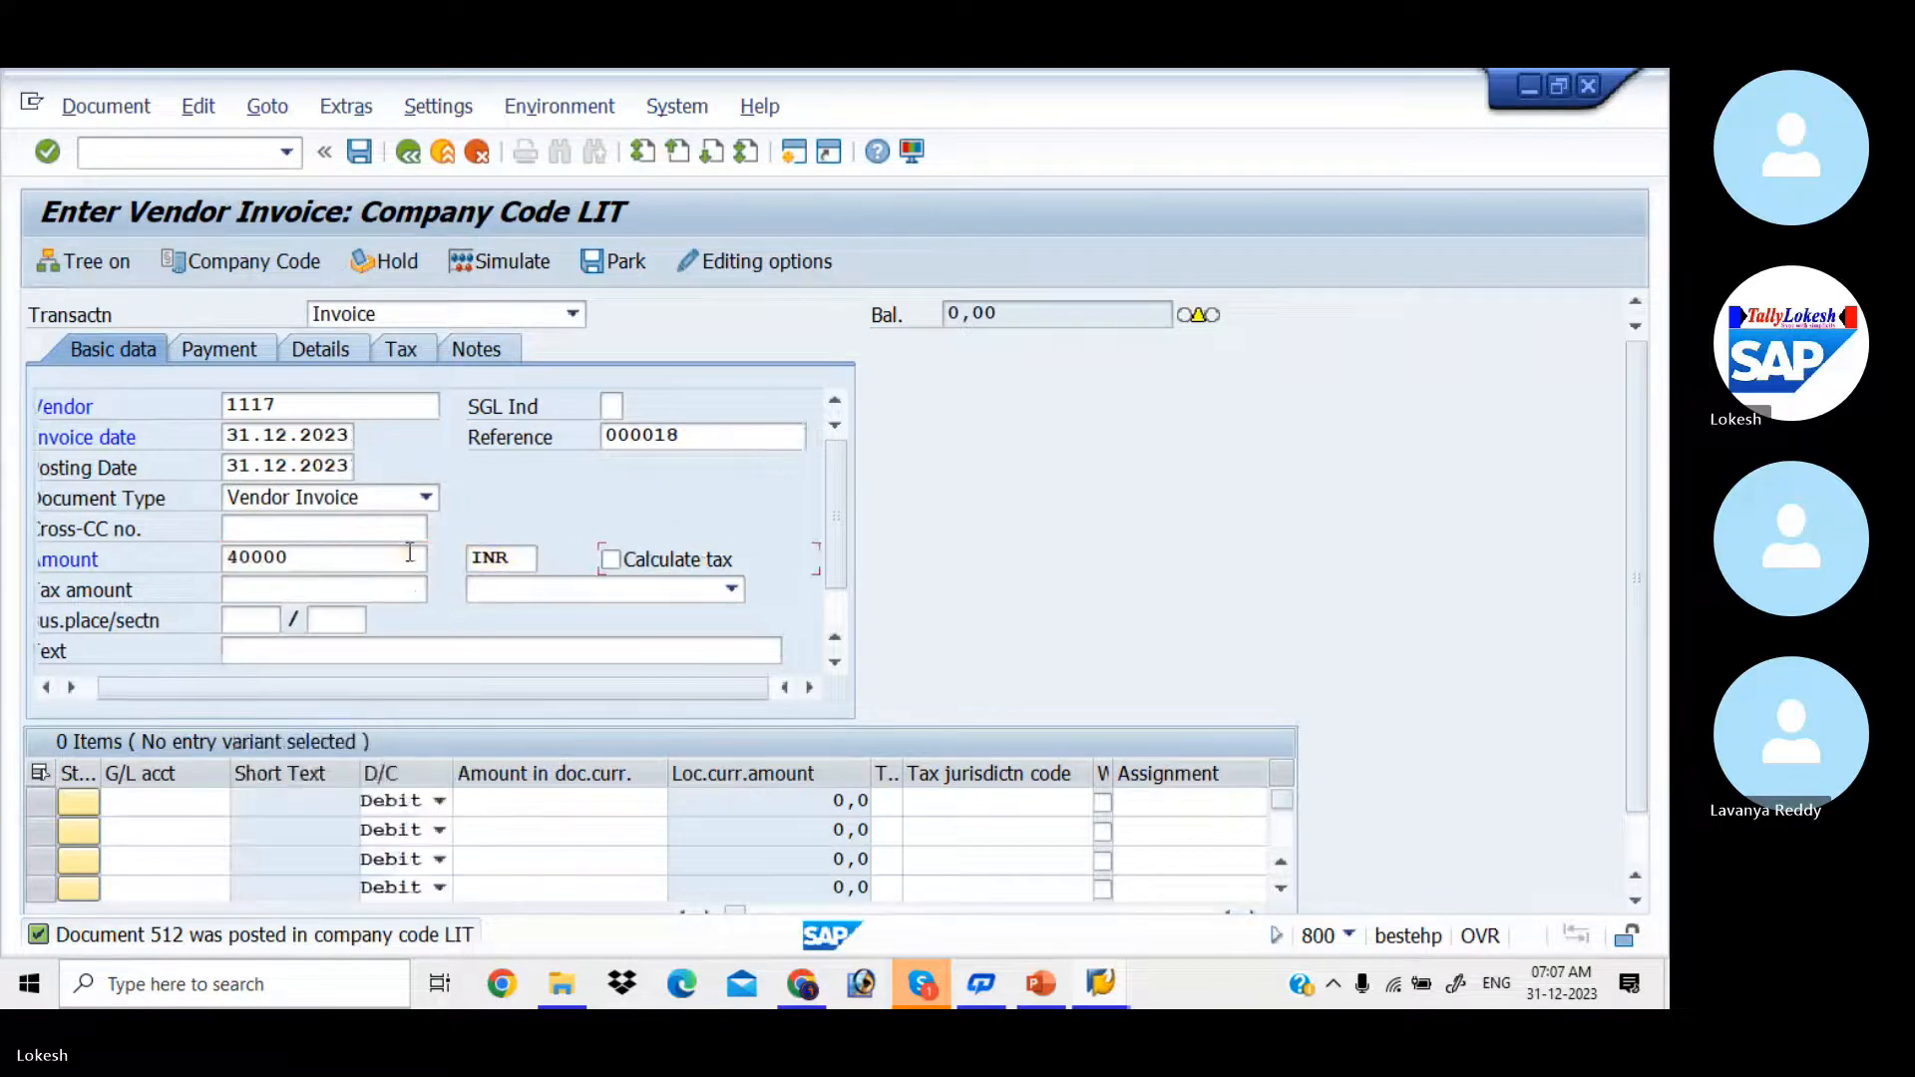
{"action": "key", "text": "Tab"}
{"action": "key", "text": "Tab"}
{"action": "key", "text": "Tab"}
{"action": "key", "text": "Tab"}
{"action": "key", "text": "Tab"}
{"action": "key", "text": "Tab"}
{"action": "key", "text": "Tab"}
{"action": "key", "text": "space"}
{"action": "key", "text": "Down"}
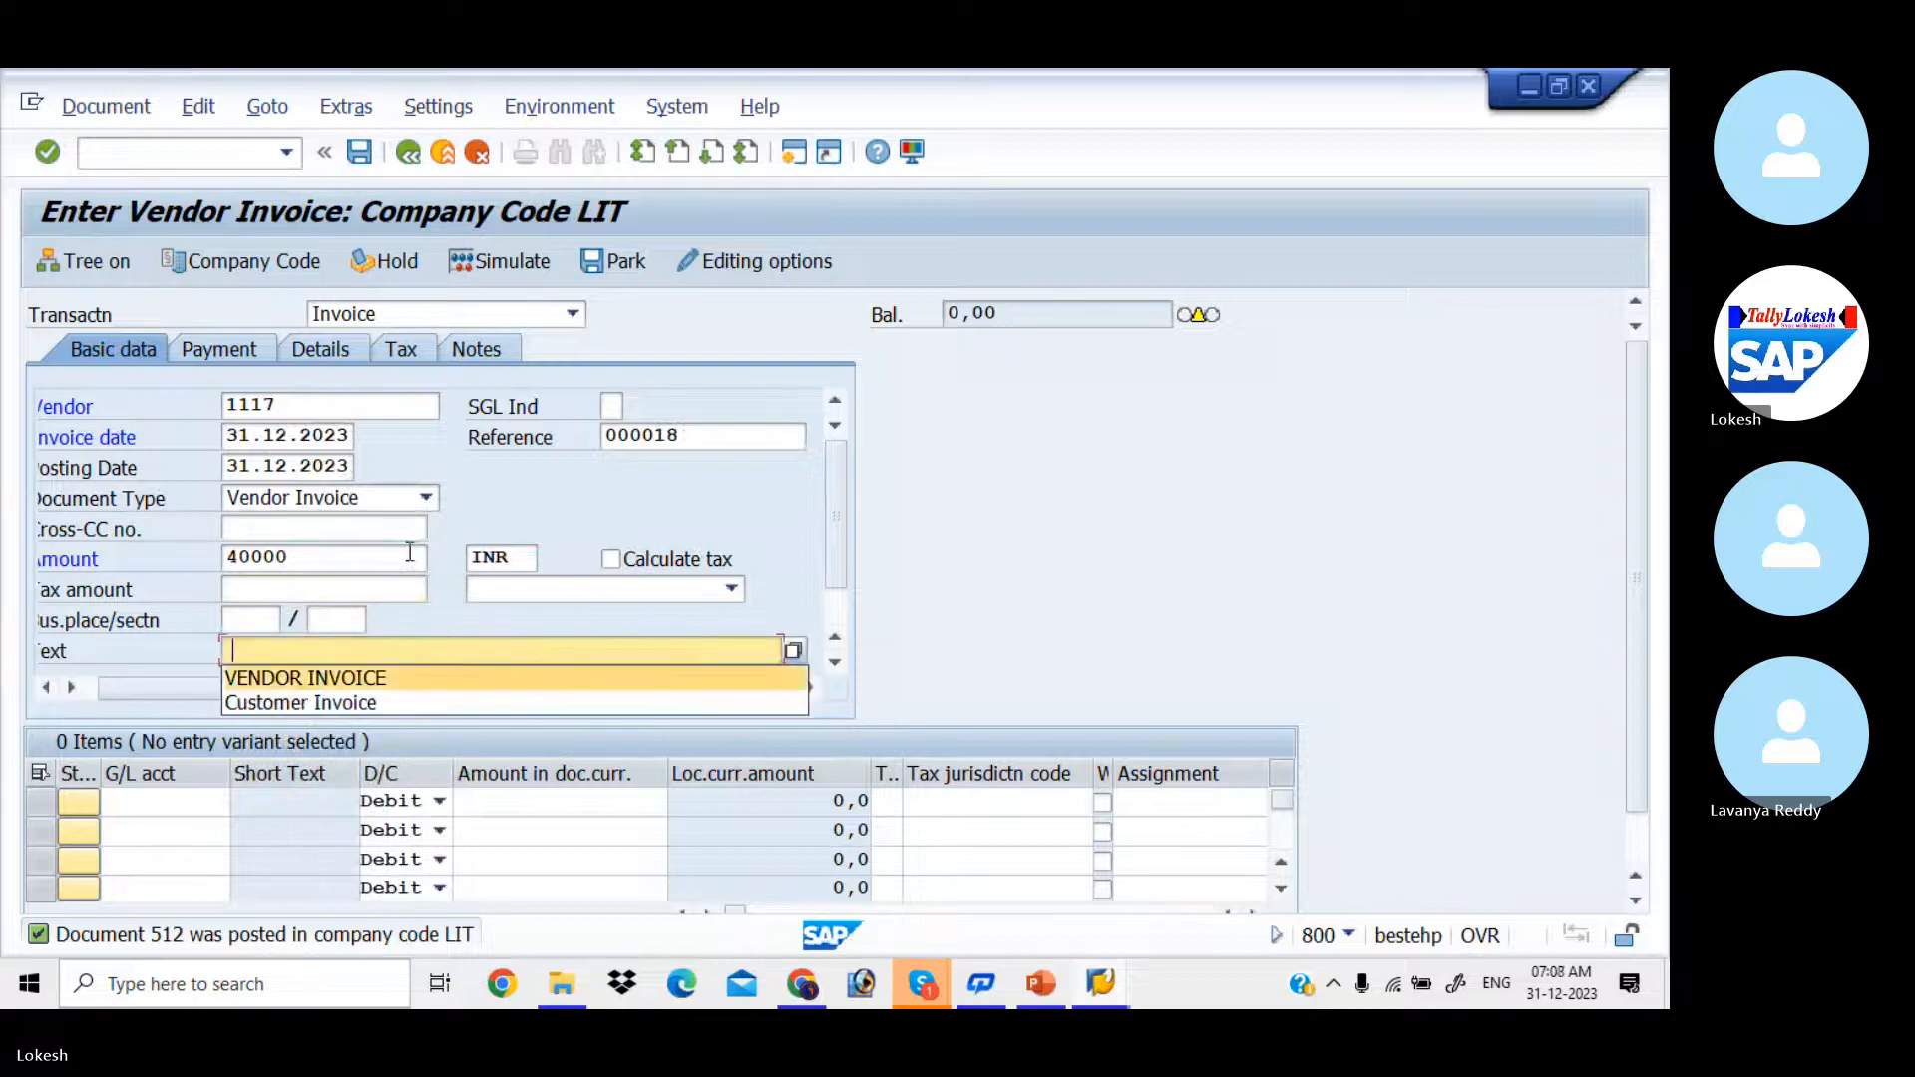
{"action": "key", "text": "Return"}
Step: Enter G/L account 400006 as a debit posting in the invoice's first line item
{"action": "key", "text": "Tab"}
{"action": "key", "text": "space"}
{"action": "key", "text": "Down"}
{"action": "key", "text": "Return"}
{"action": "key", "text": "Tab"}
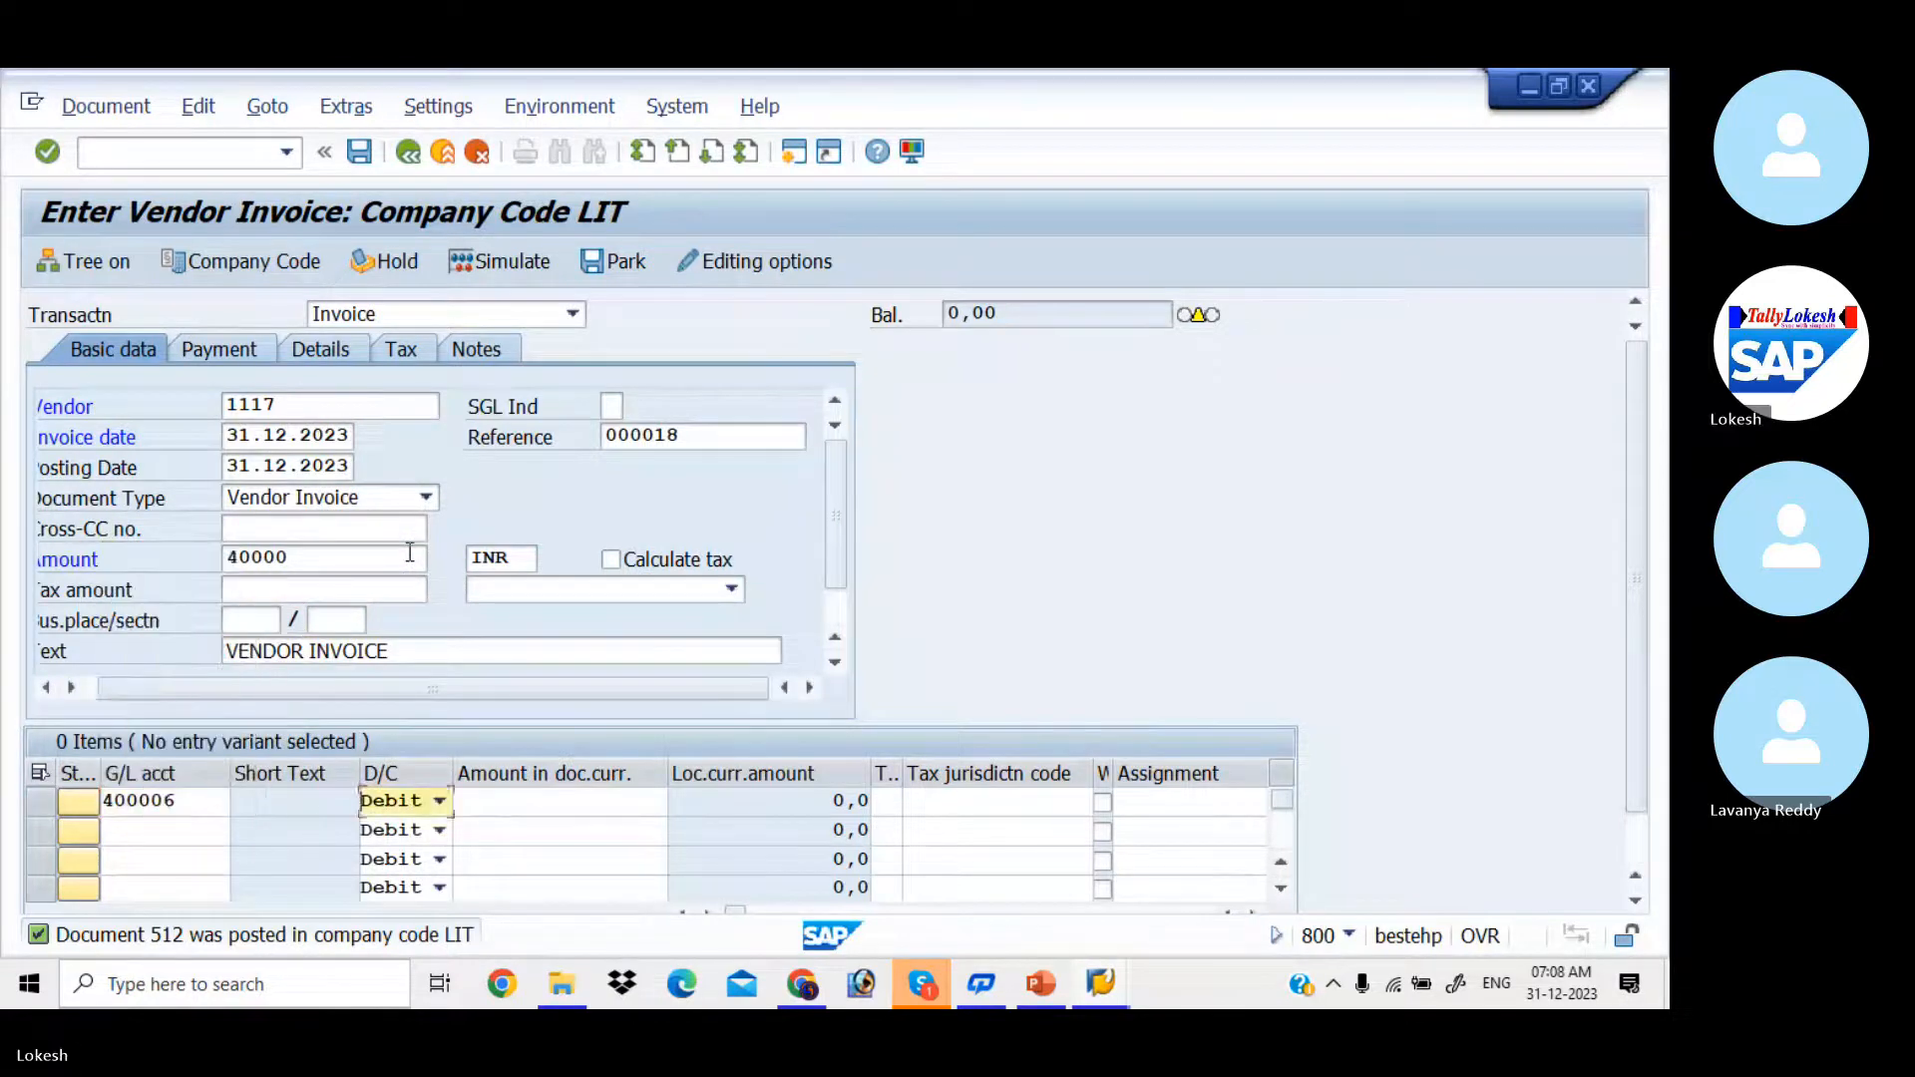
Step: Set the document-currency amount of the 400006 debit line to 40000
{"action": "key", "text": "Tab"}
{"action": "key", "text": "space"}
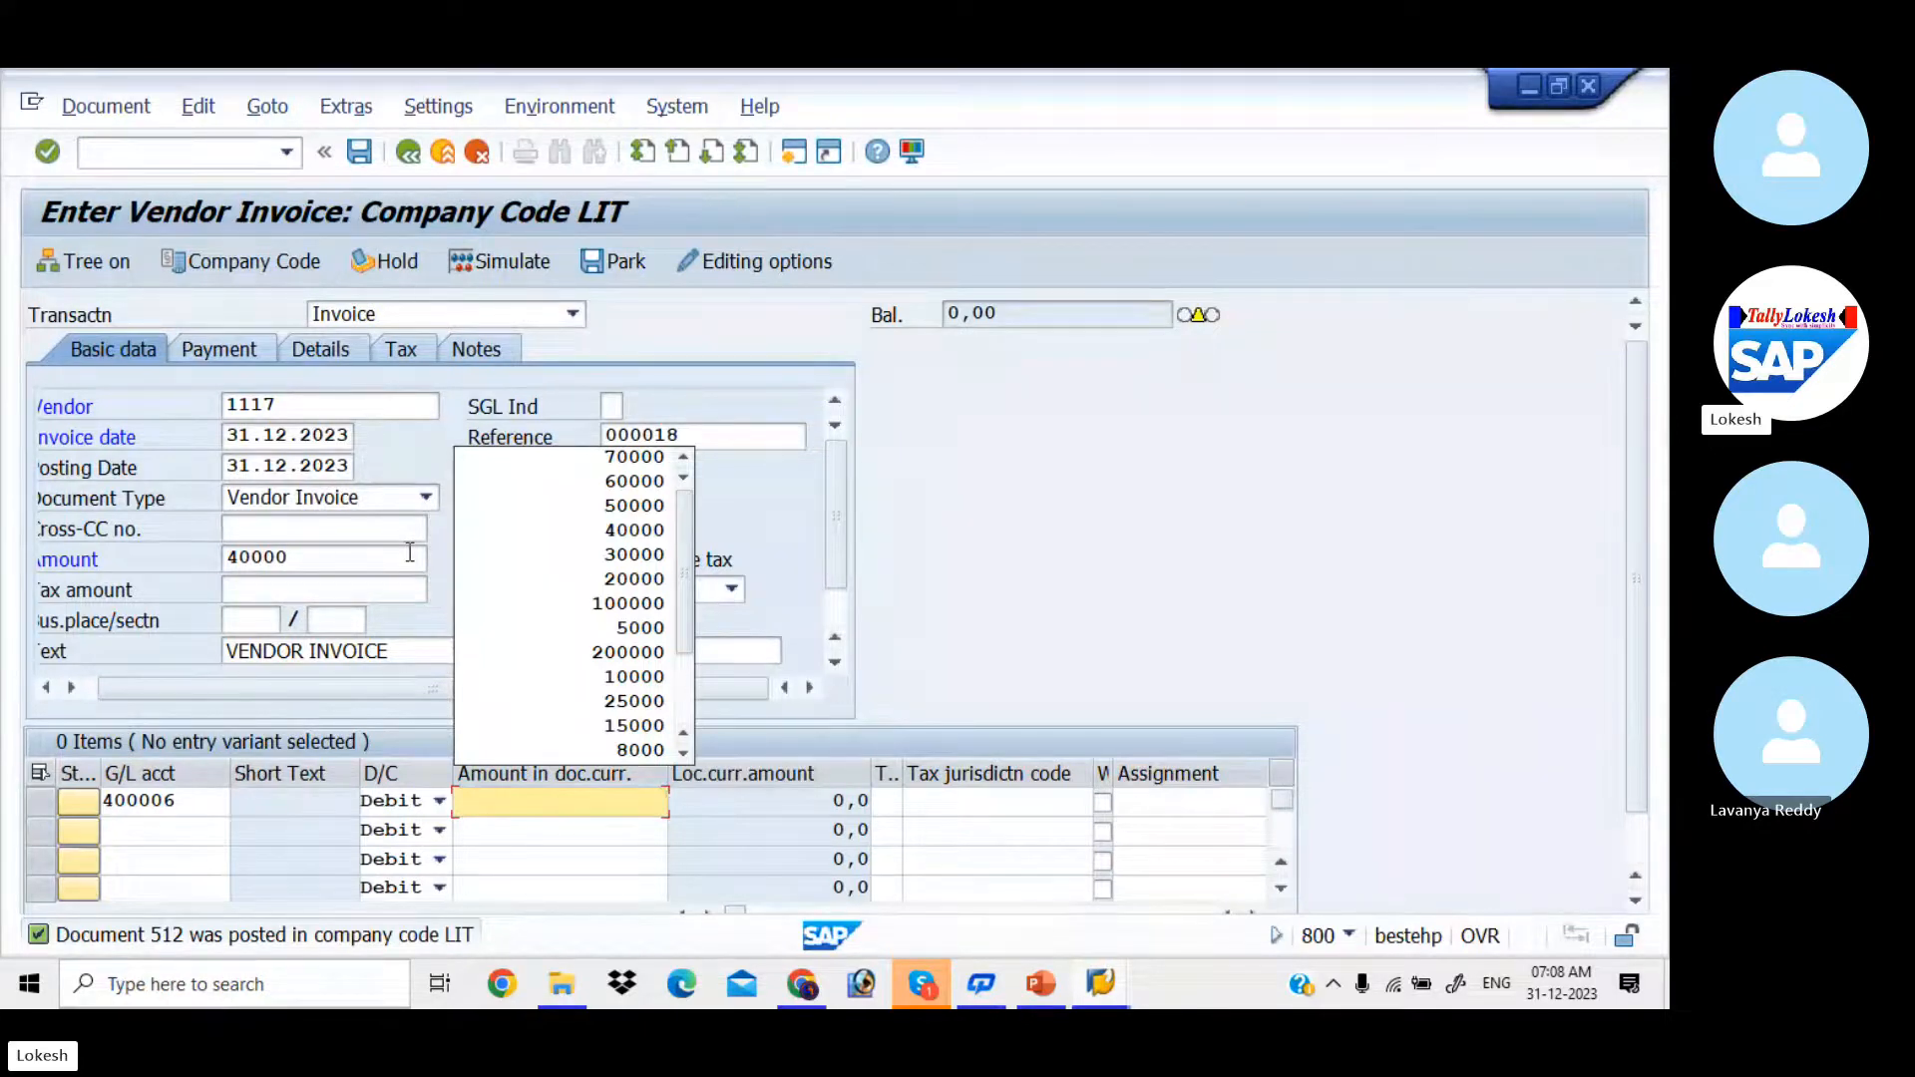
{"action": "key", "text": "Down"}
{"action": "key", "text": "Down"}
Step: Set the line item's text to Purchase, leave its long text empty, and post the 40000 INR vendor invoice
{"action": "key", "text": "Down"}
{"action": "key", "text": "Down"}
{"action": "key", "text": "Return"}
{"action": "key", "text": "Return"}
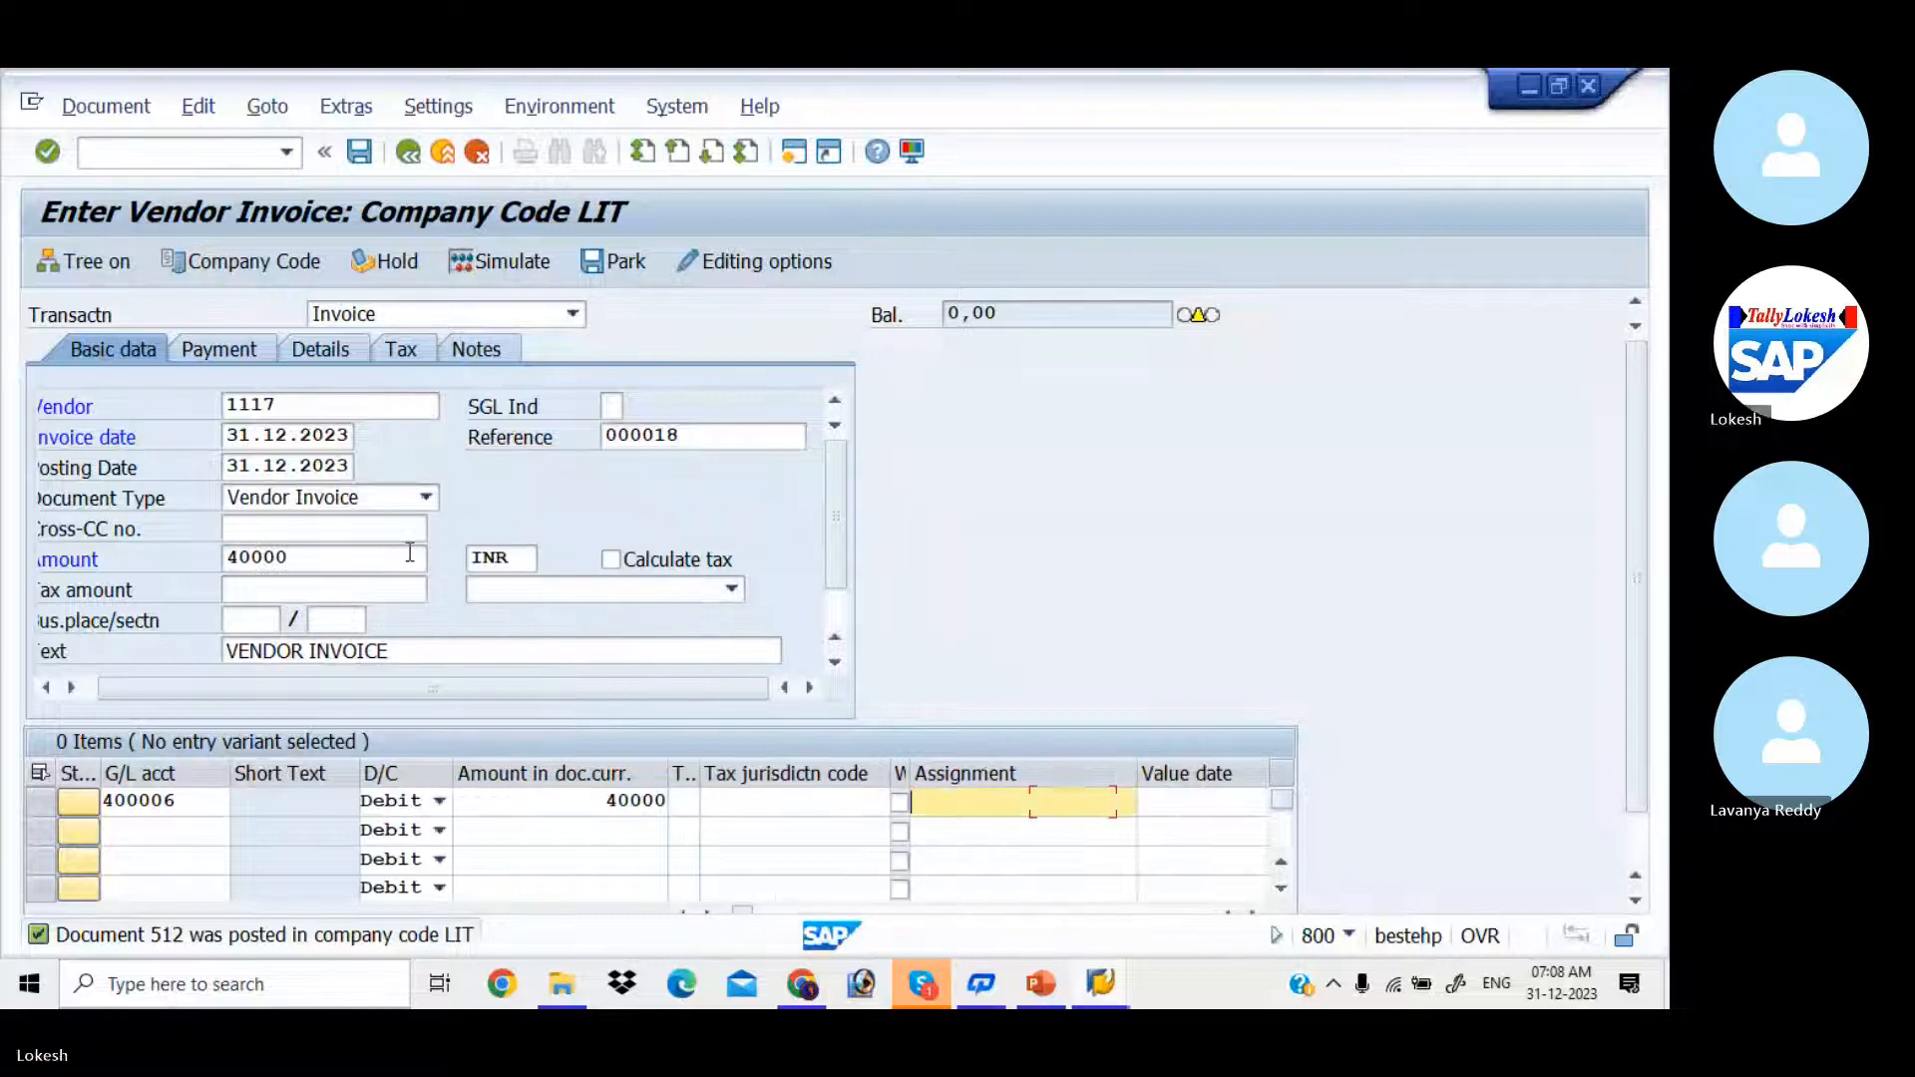
{"action": "key", "text": "Tab"}
{"action": "key", "text": "Tab"}
{"action": "key", "text": "Down"}
{"action": "key", "text": "Down"}
{"action": "key", "text": "Tab"}
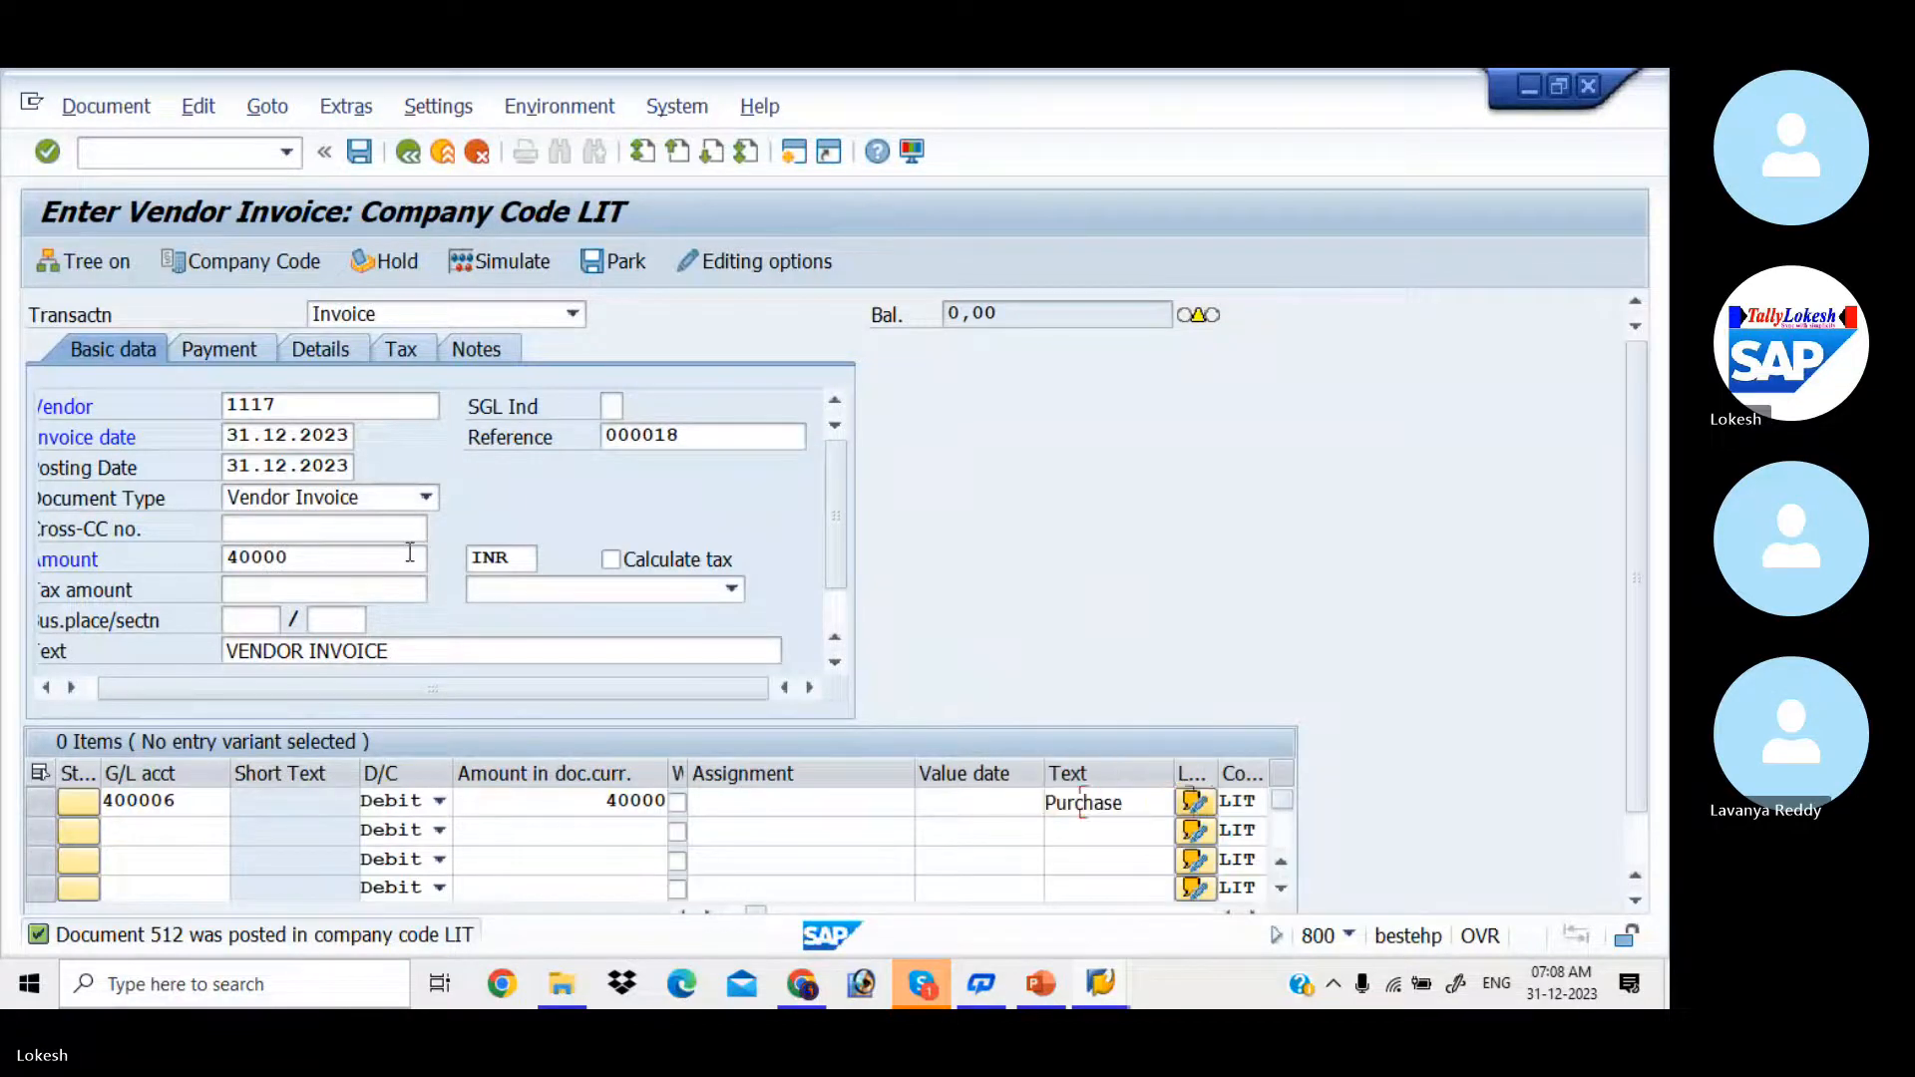
{"action": "key", "text": "Return"}
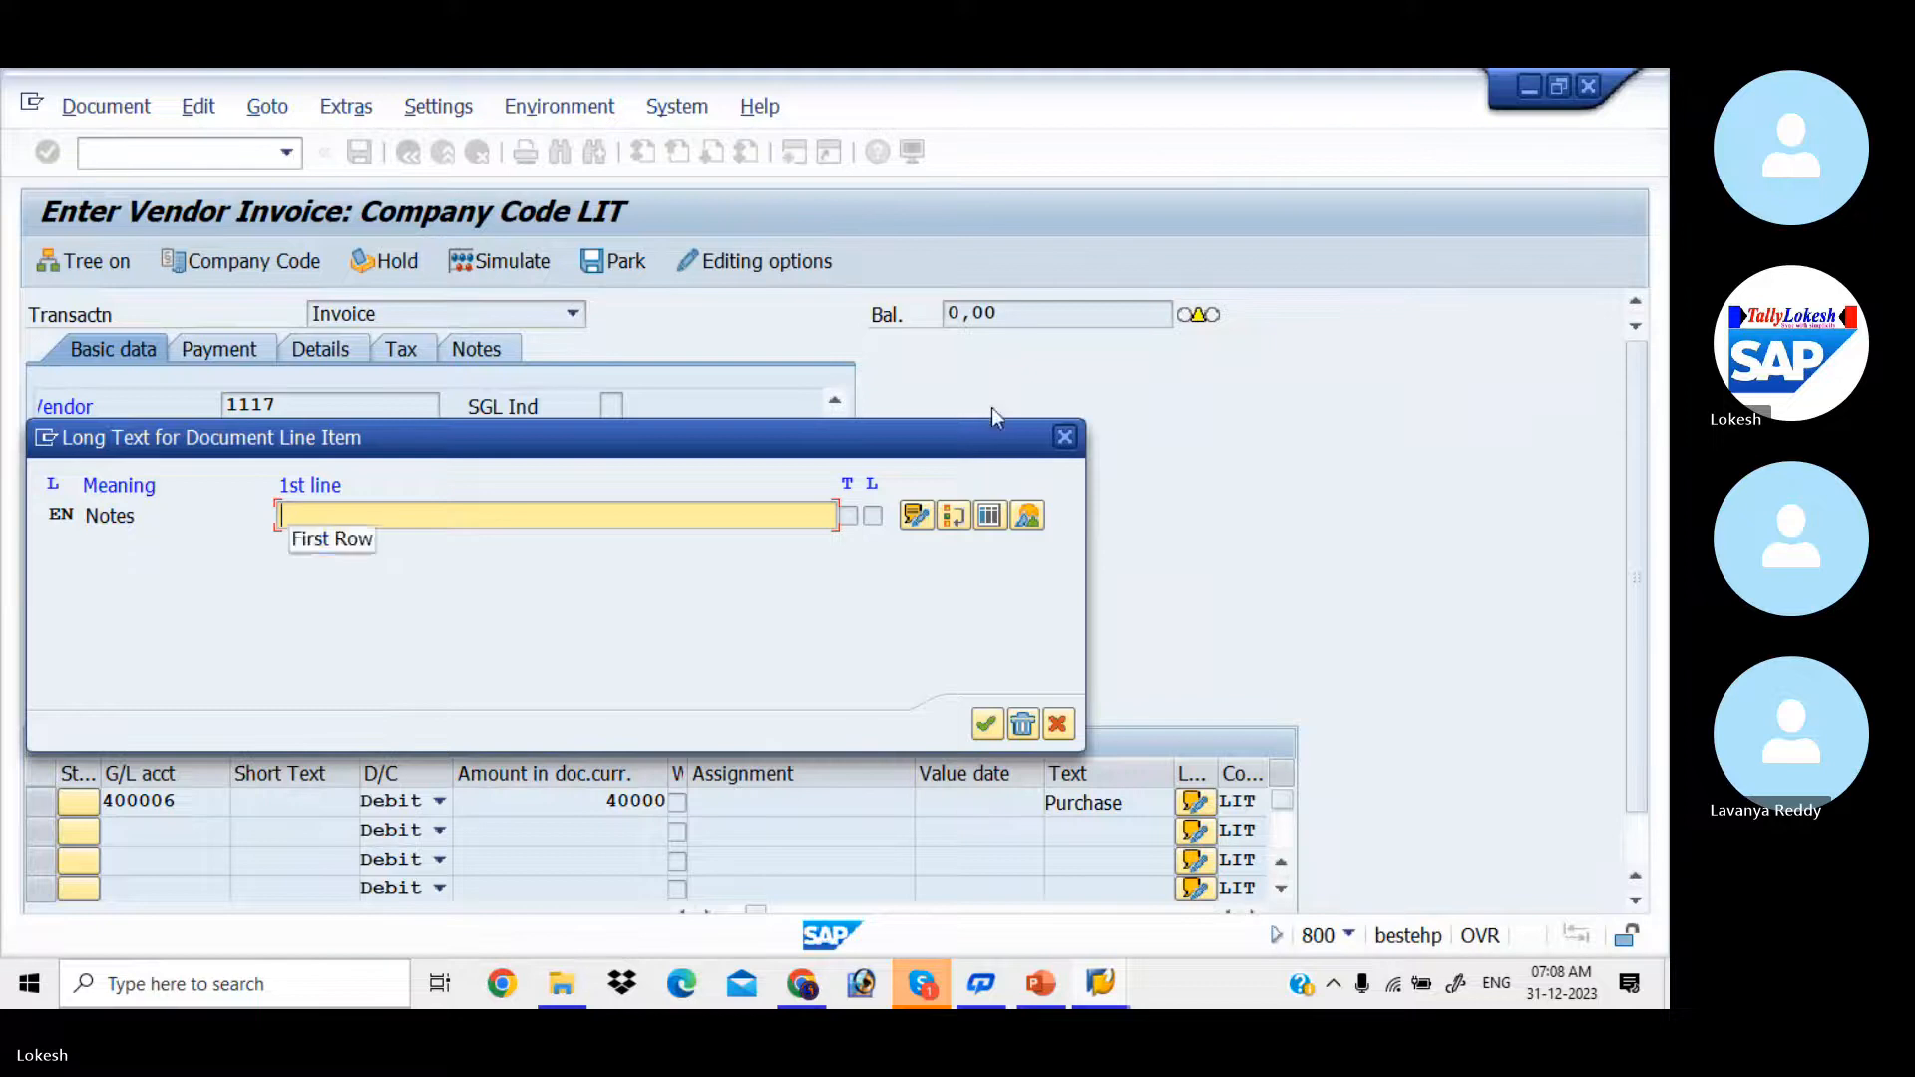
{"action": "left_click", "coordinate": [1066, 440]}
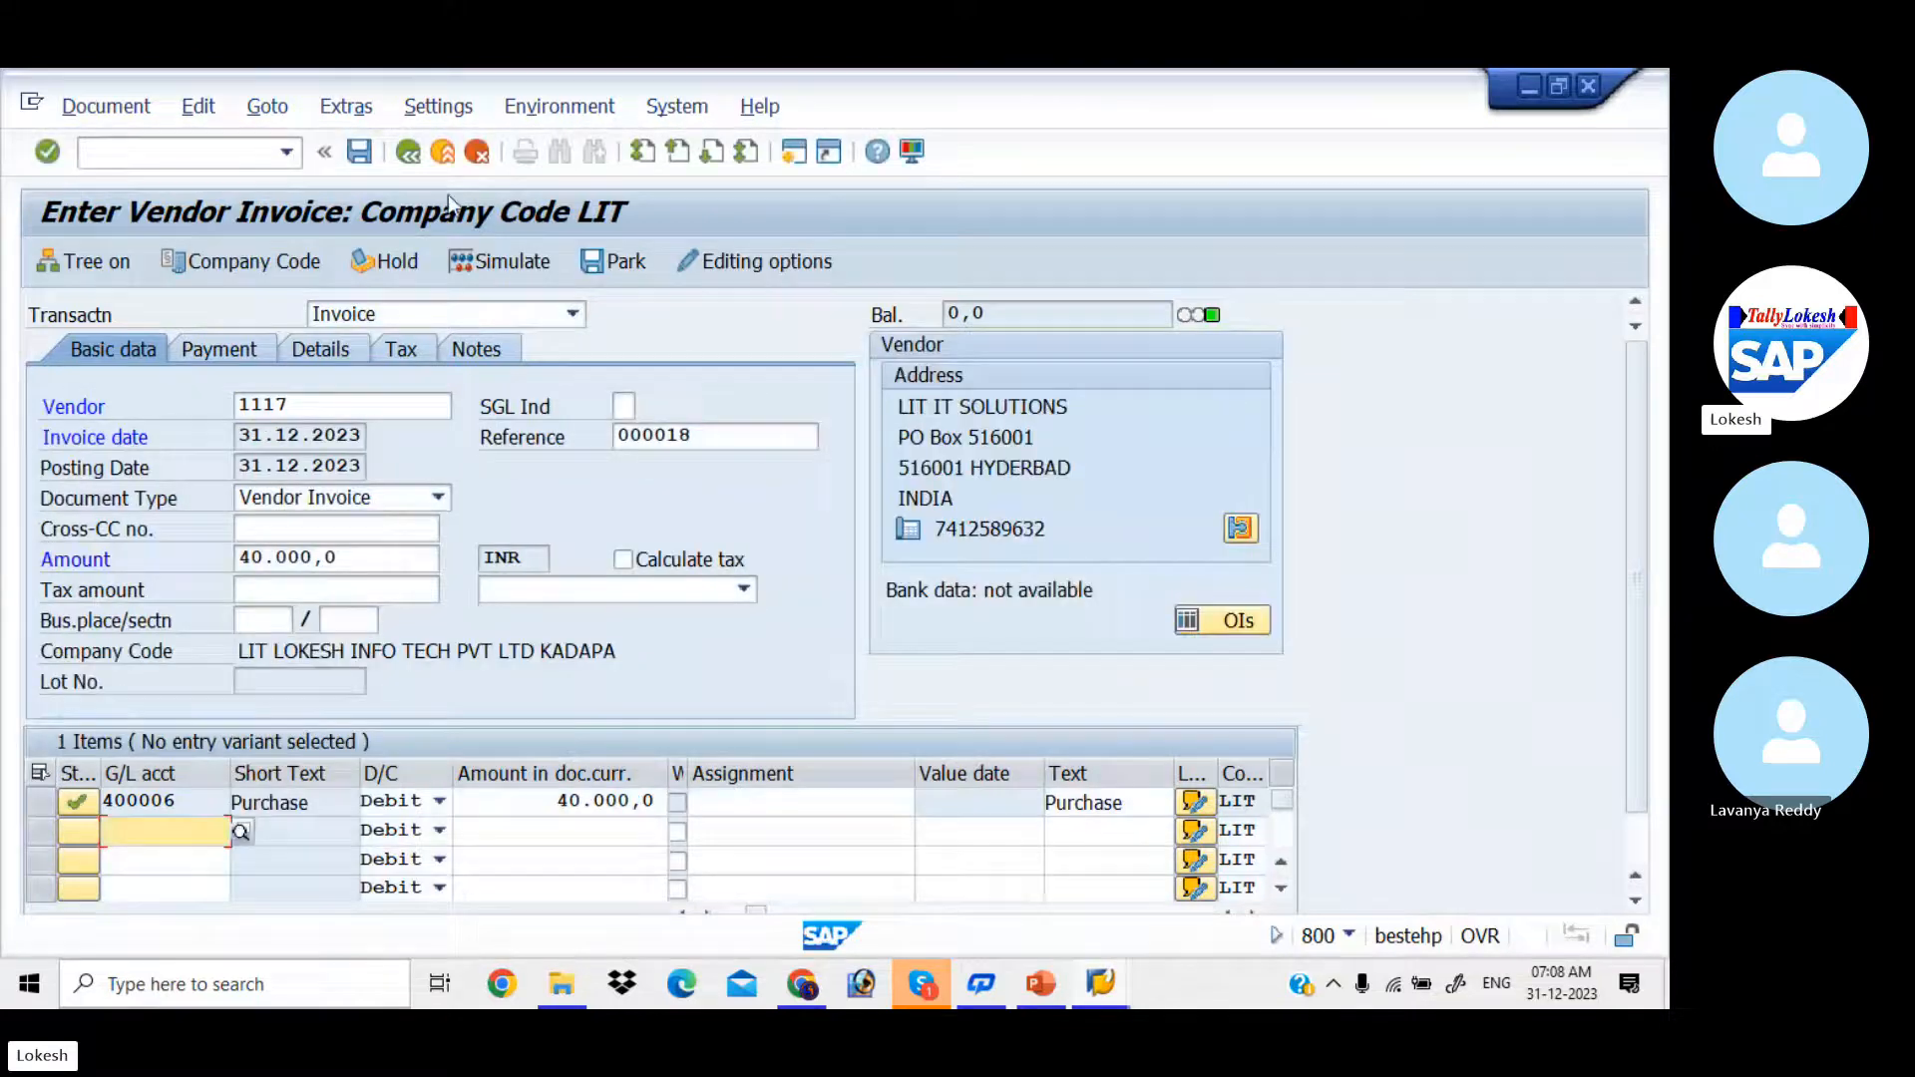
{"action": "left_click", "coordinate": [359, 152]}
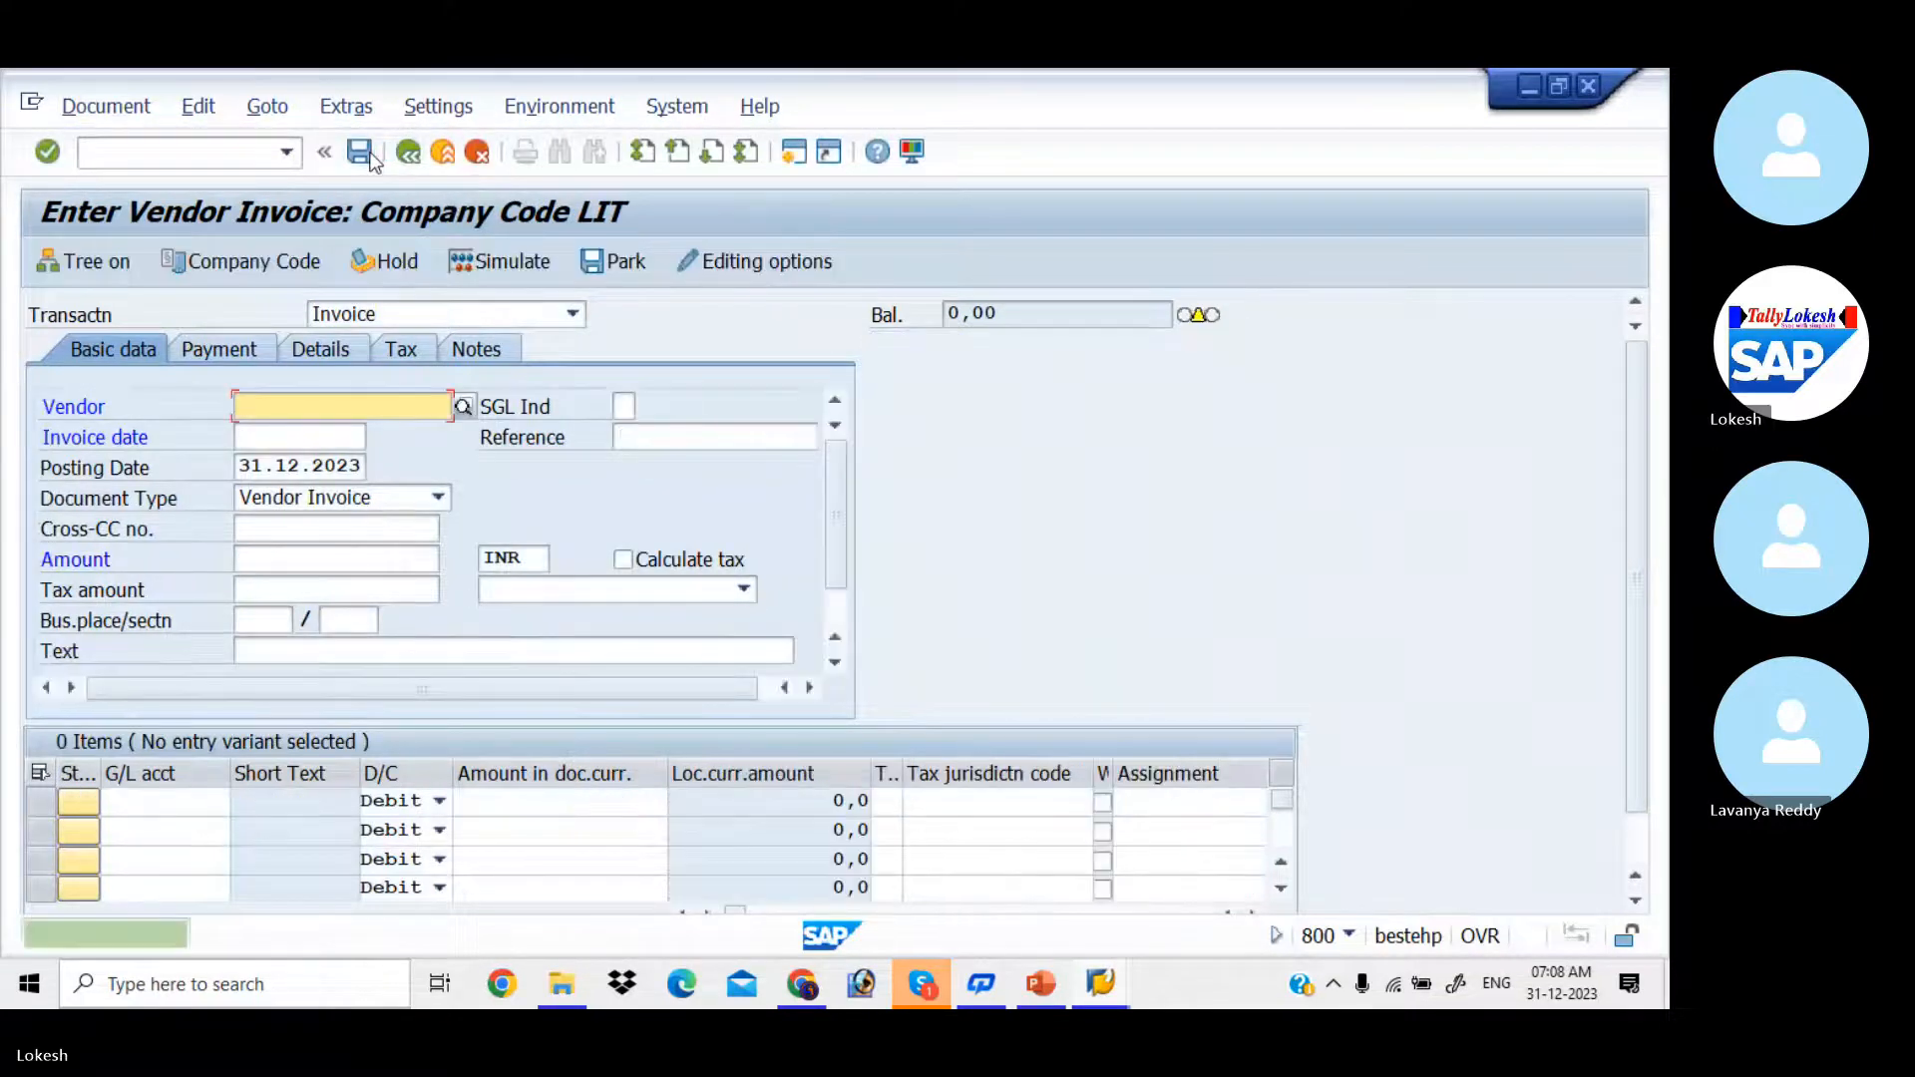
Step: Start another vendor invoice for LIT IT SOLUTIONS with invoice date 31.12.2023
{"action": "key", "text": "Down"}
{"action": "key", "text": "Tab"}
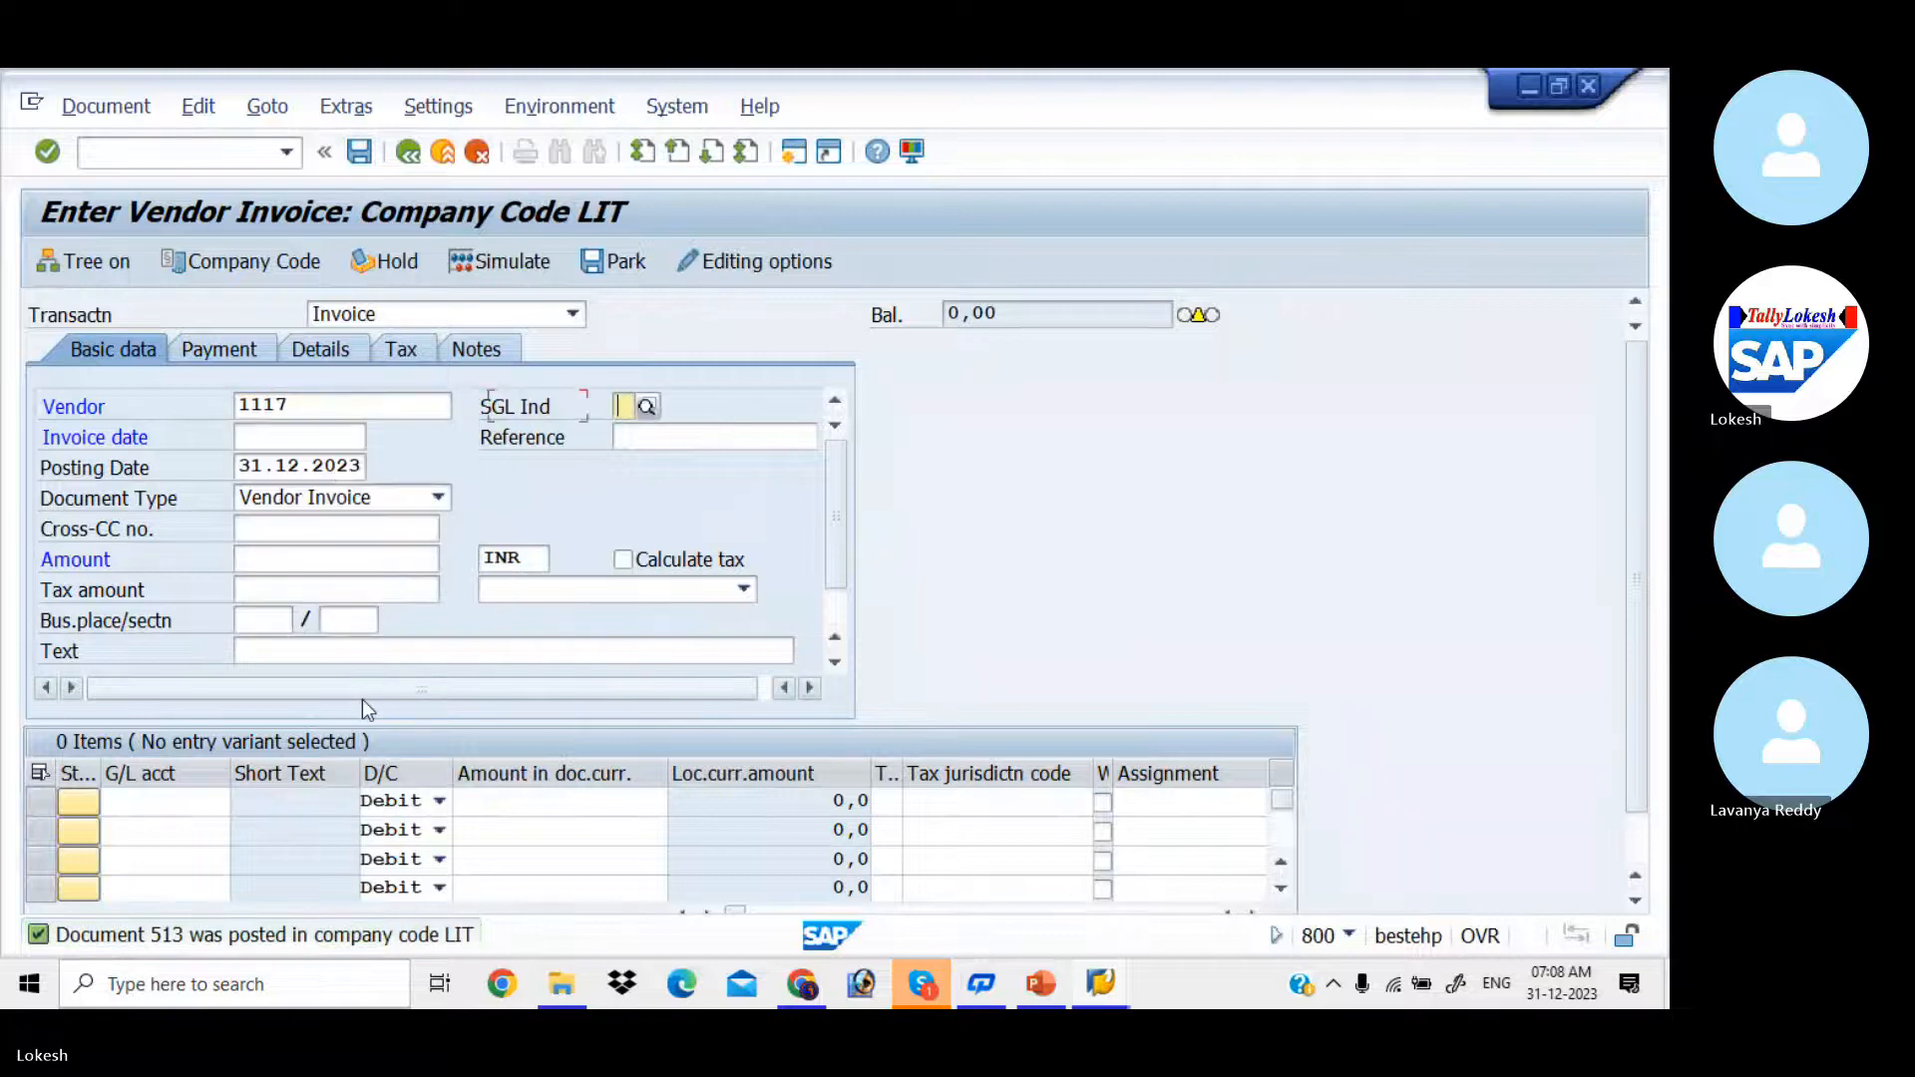
{"action": "key", "text": "Tab"}
{"action": "key", "text": "Down"}
{"action": "key", "text": "Tab"}
Step: Set the invoice reference to 000019, keeping the default posting date and document type
{"action": "key", "text": "Down"}
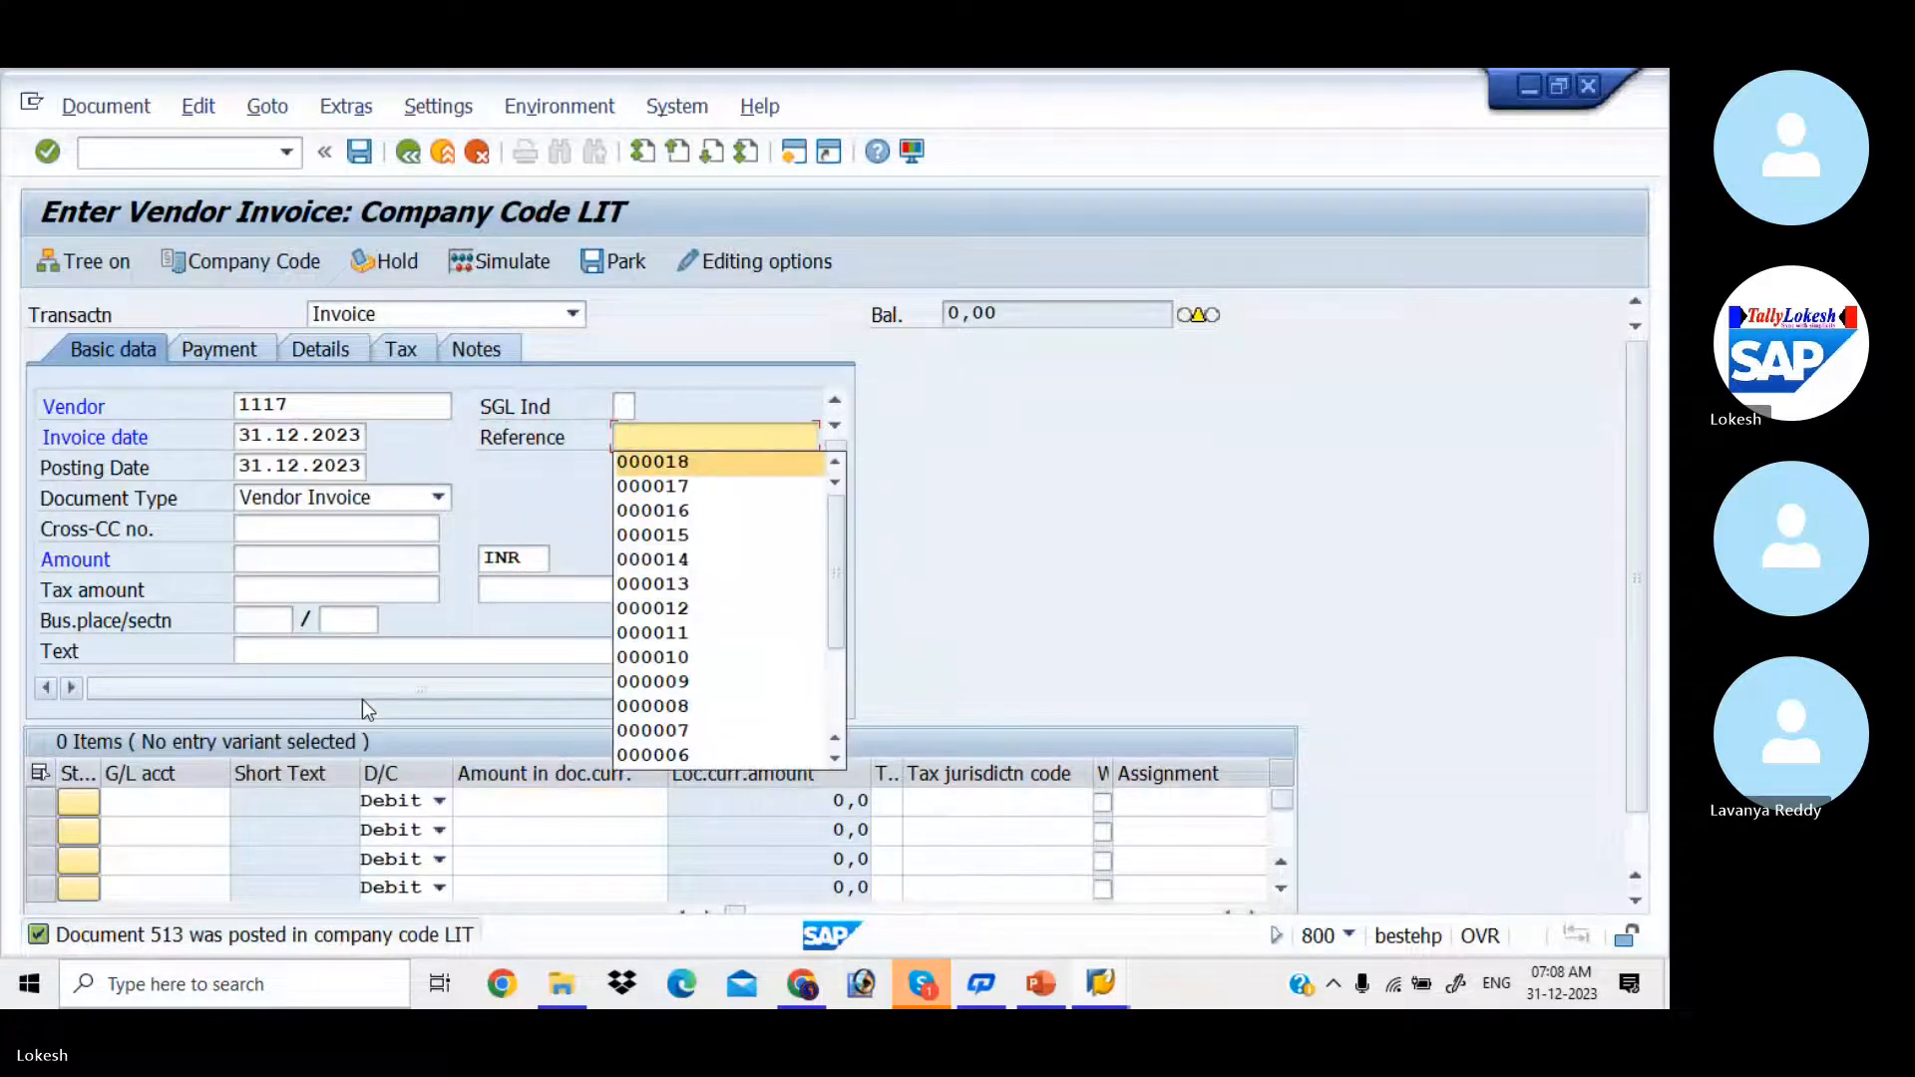
{"action": "key", "text": "Tab"}
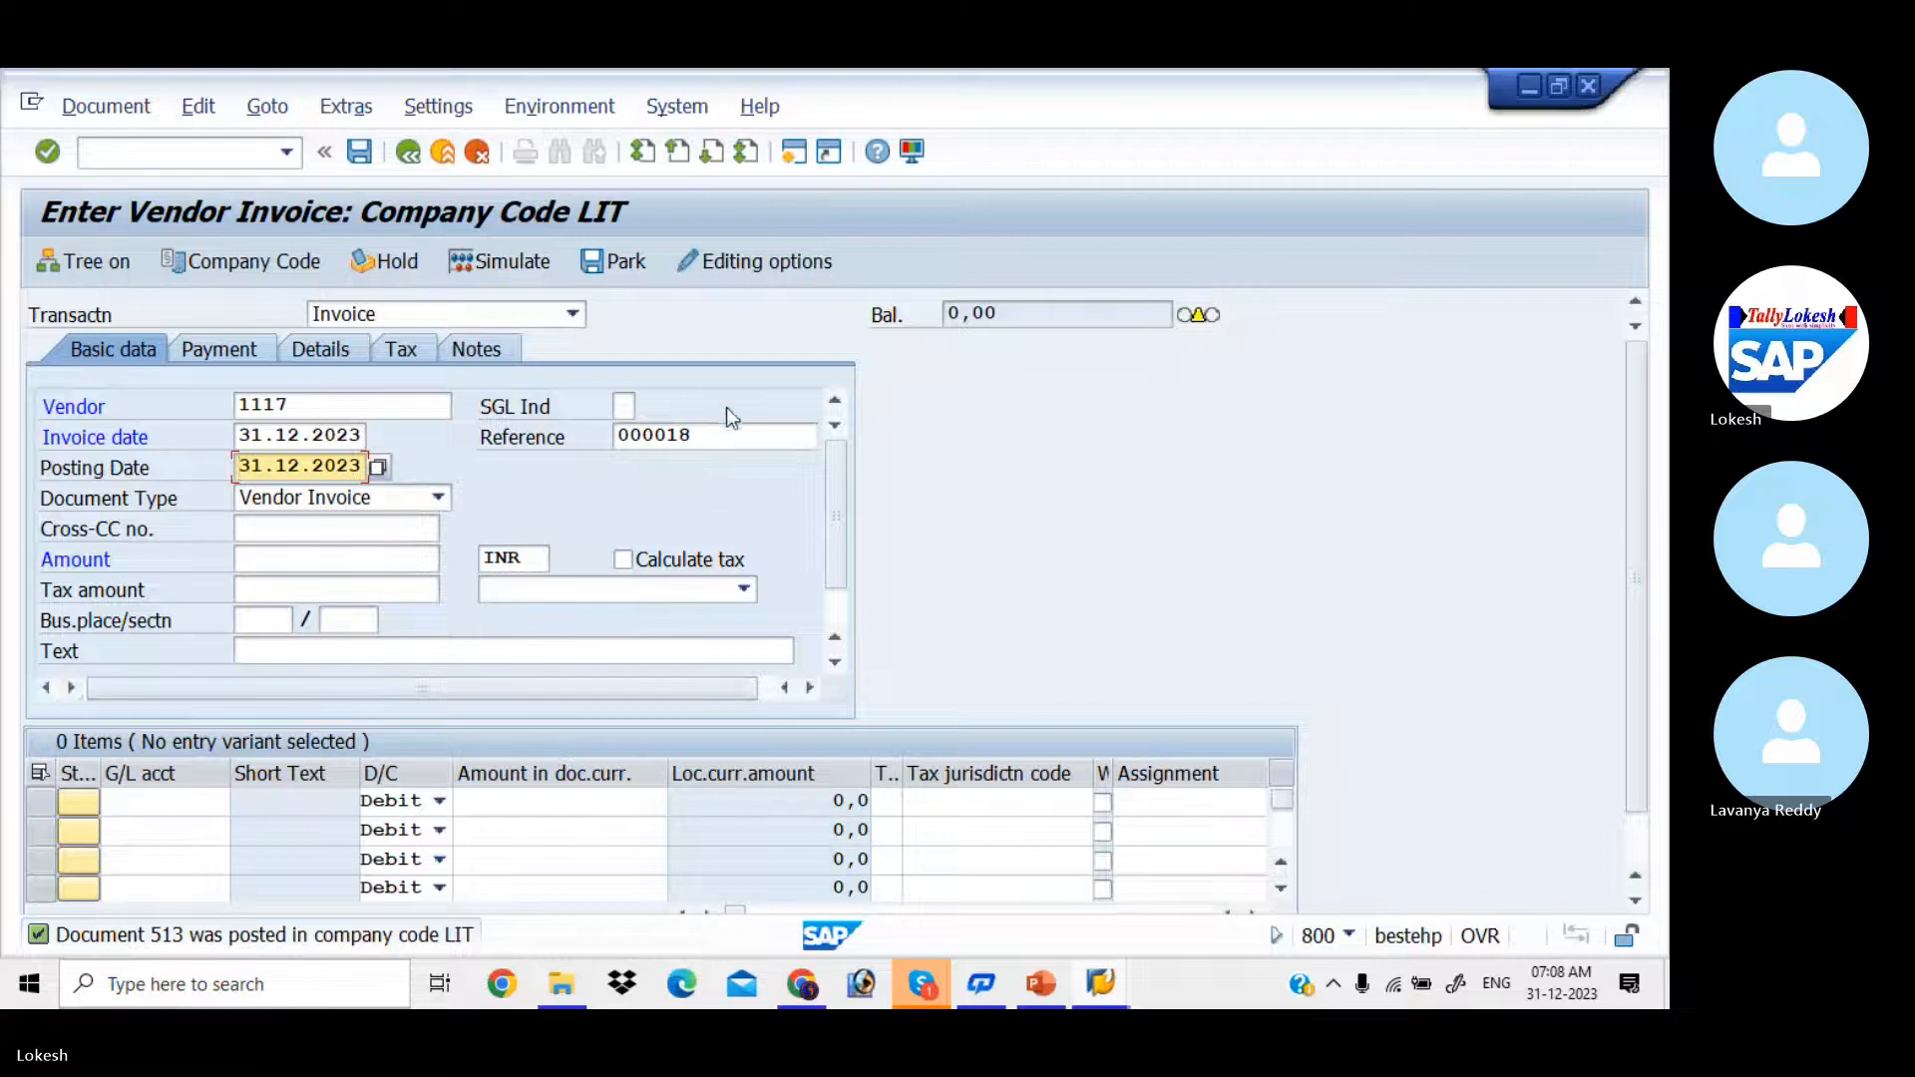
{"action": "left_click", "coordinate": [726, 436]}
{"action": "key", "text": "BackSpace"}
{"action": "type", "text": "9"}
{"action": "key", "text": "Tab"}
{"action": "key", "text": "Tab"}
{"action": "key", "text": "Tab"}
{"action": "key", "text": "Tab"}
Step: Set the invoice amount to 30000 INR
{"action": "key", "text": "Down"}
{"action": "key", "text": "Tab"}
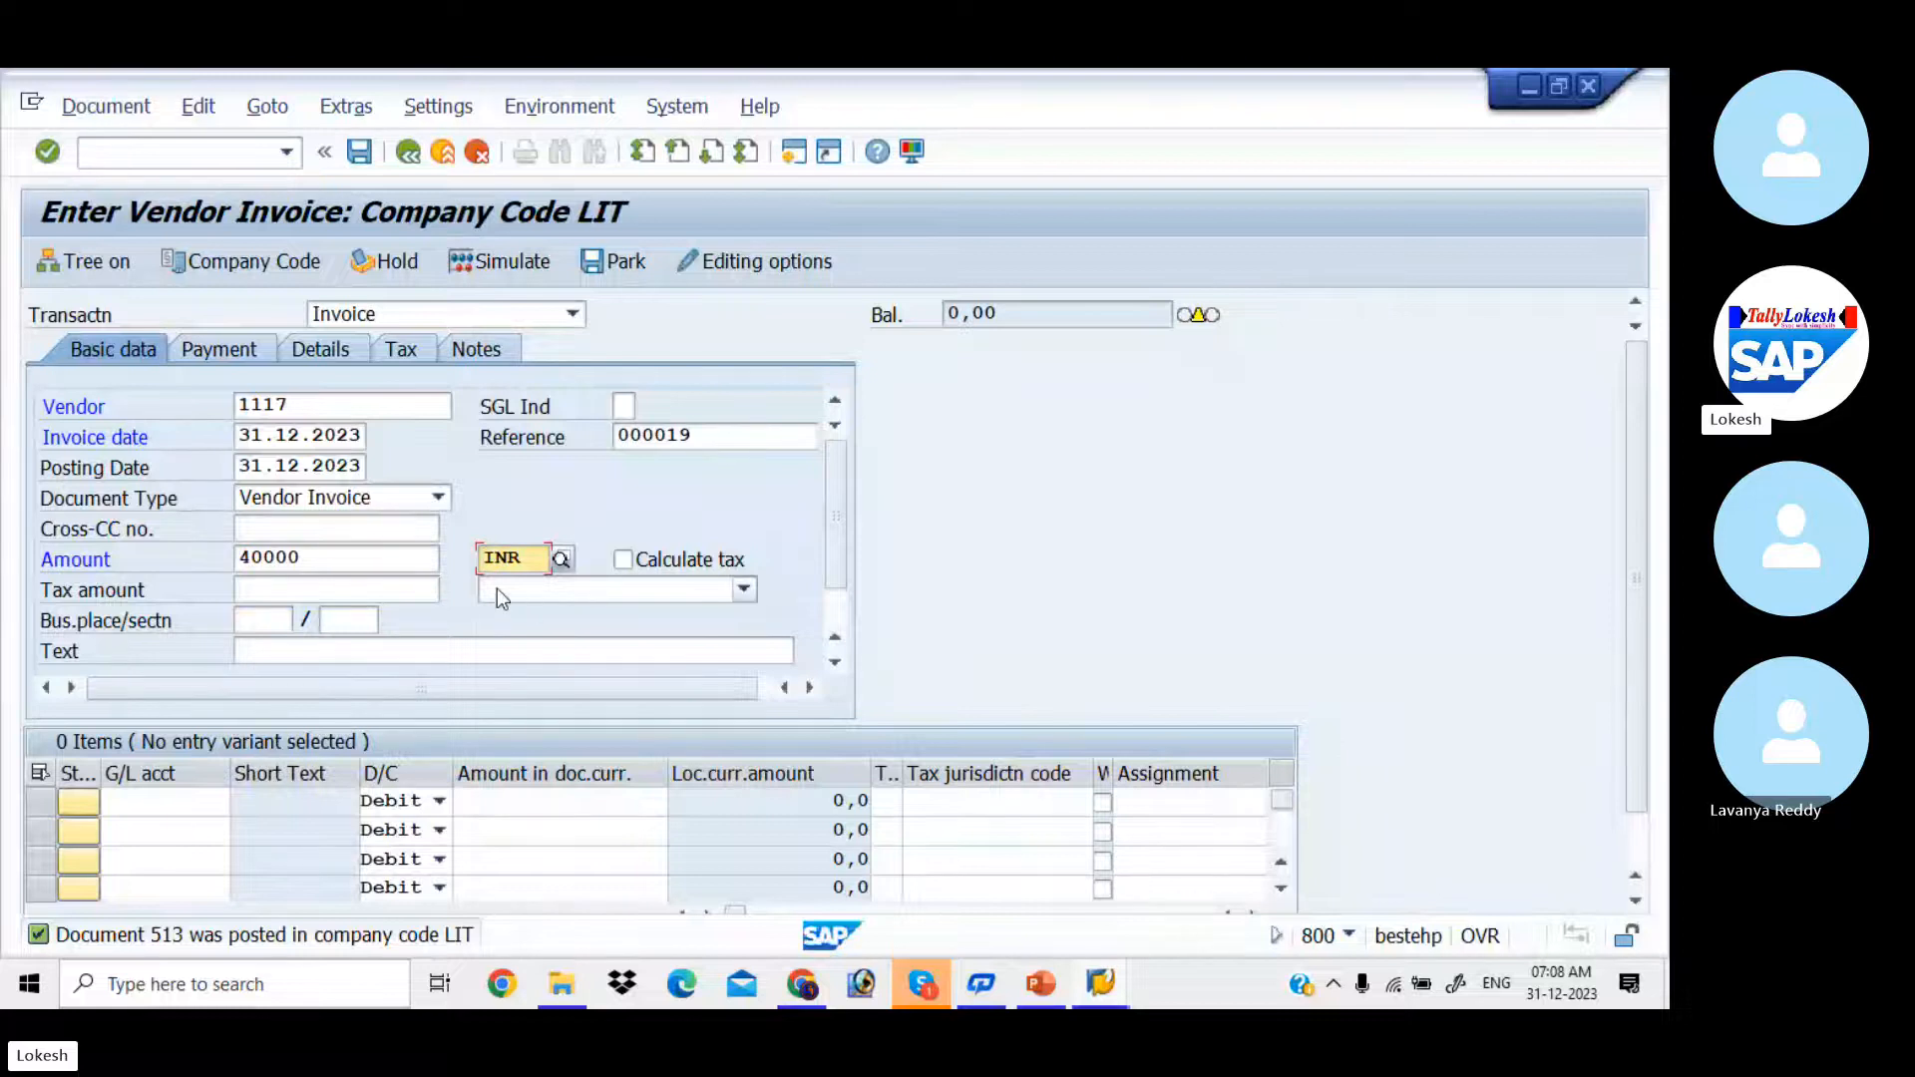
{"action": "double_click", "coordinate": [365, 565]}
{"action": "key", "text": "BackSpace"}
{"action": "key", "text": "Down"}
{"action": "key", "text": "Down"}
{"action": "key", "text": "Down"}
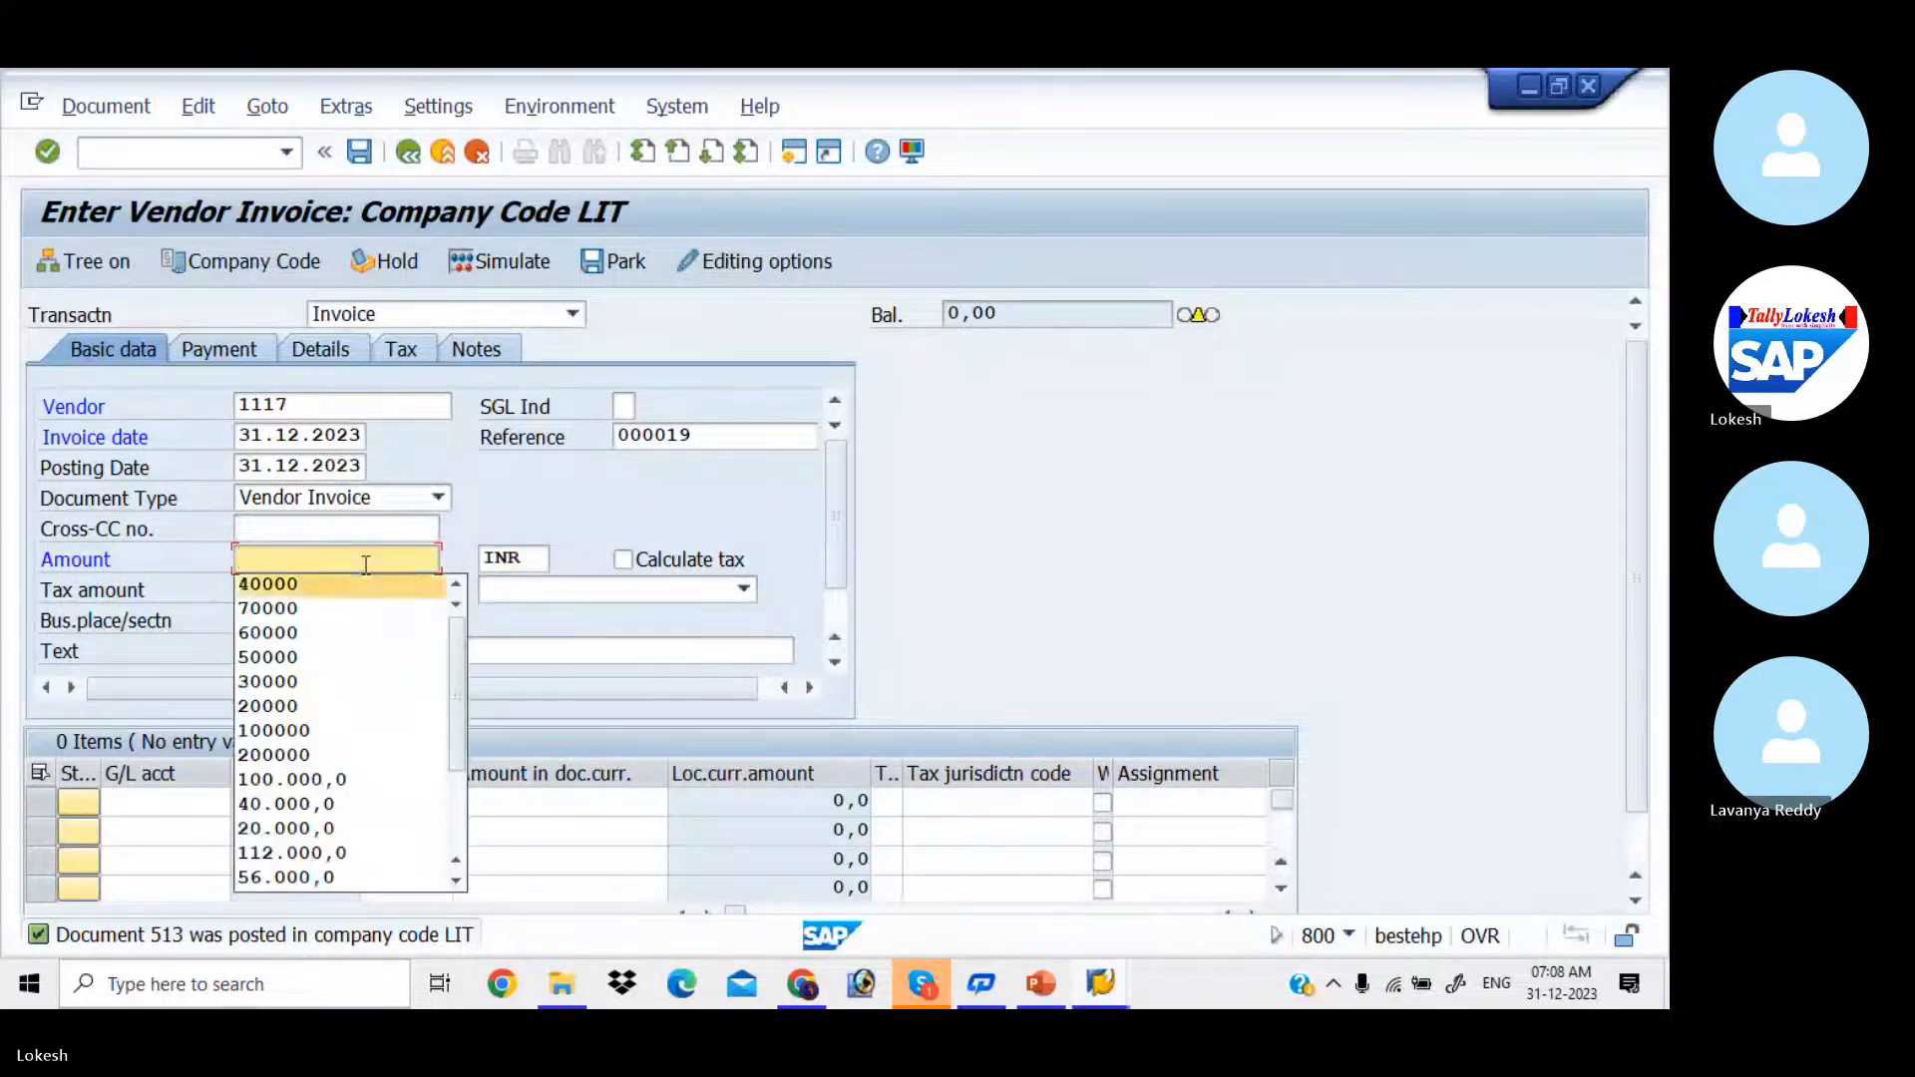
{"action": "key", "text": "Down"}
{"action": "key", "text": "Down"}
{"action": "key", "text": "Tab"}
{"action": "key", "text": "Tab"}
{"action": "key", "text": "Tab"}
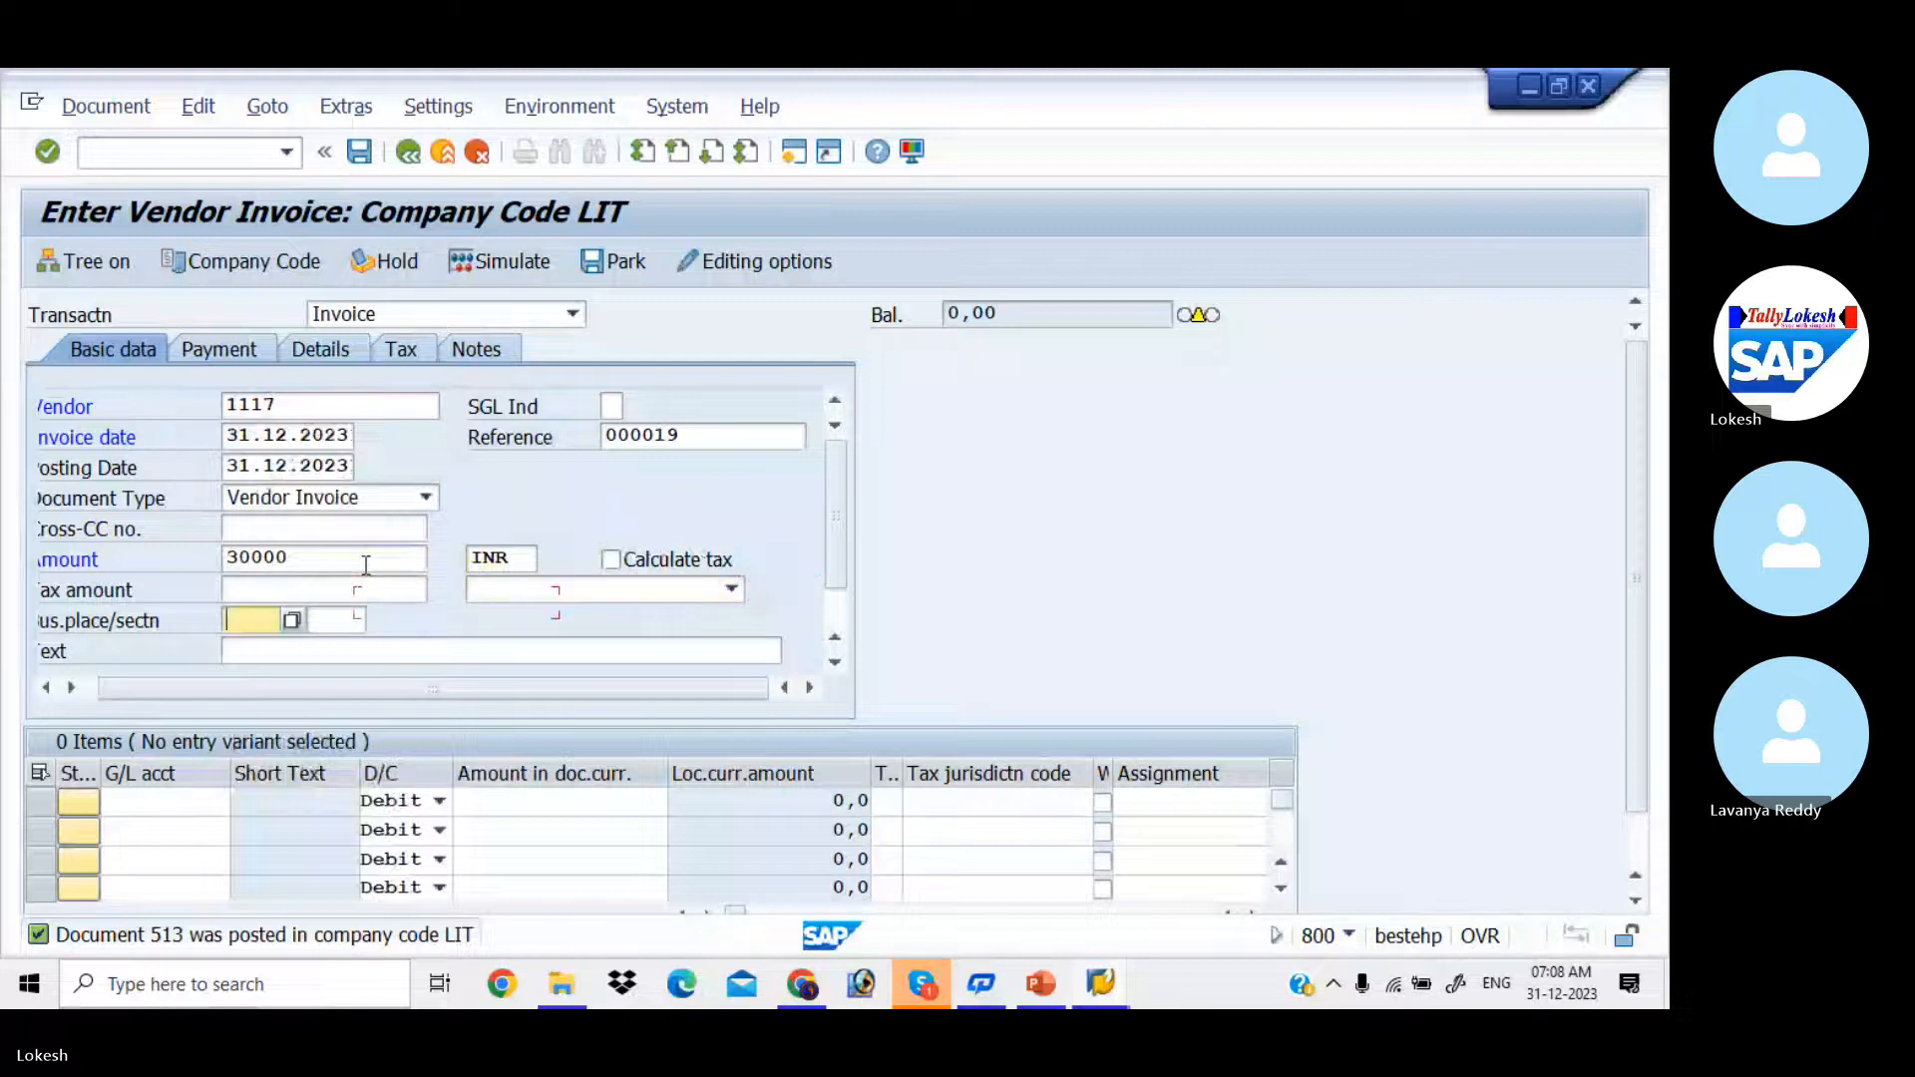
Step: Set the invoice's header text to VENDOR INVOICE, leaving the tax and business place fields empty
{"action": "key", "text": "Tab"}
{"action": "key", "text": "Tab"}
{"action": "key", "text": "Down"}
{"action": "key", "text": "Tab"}
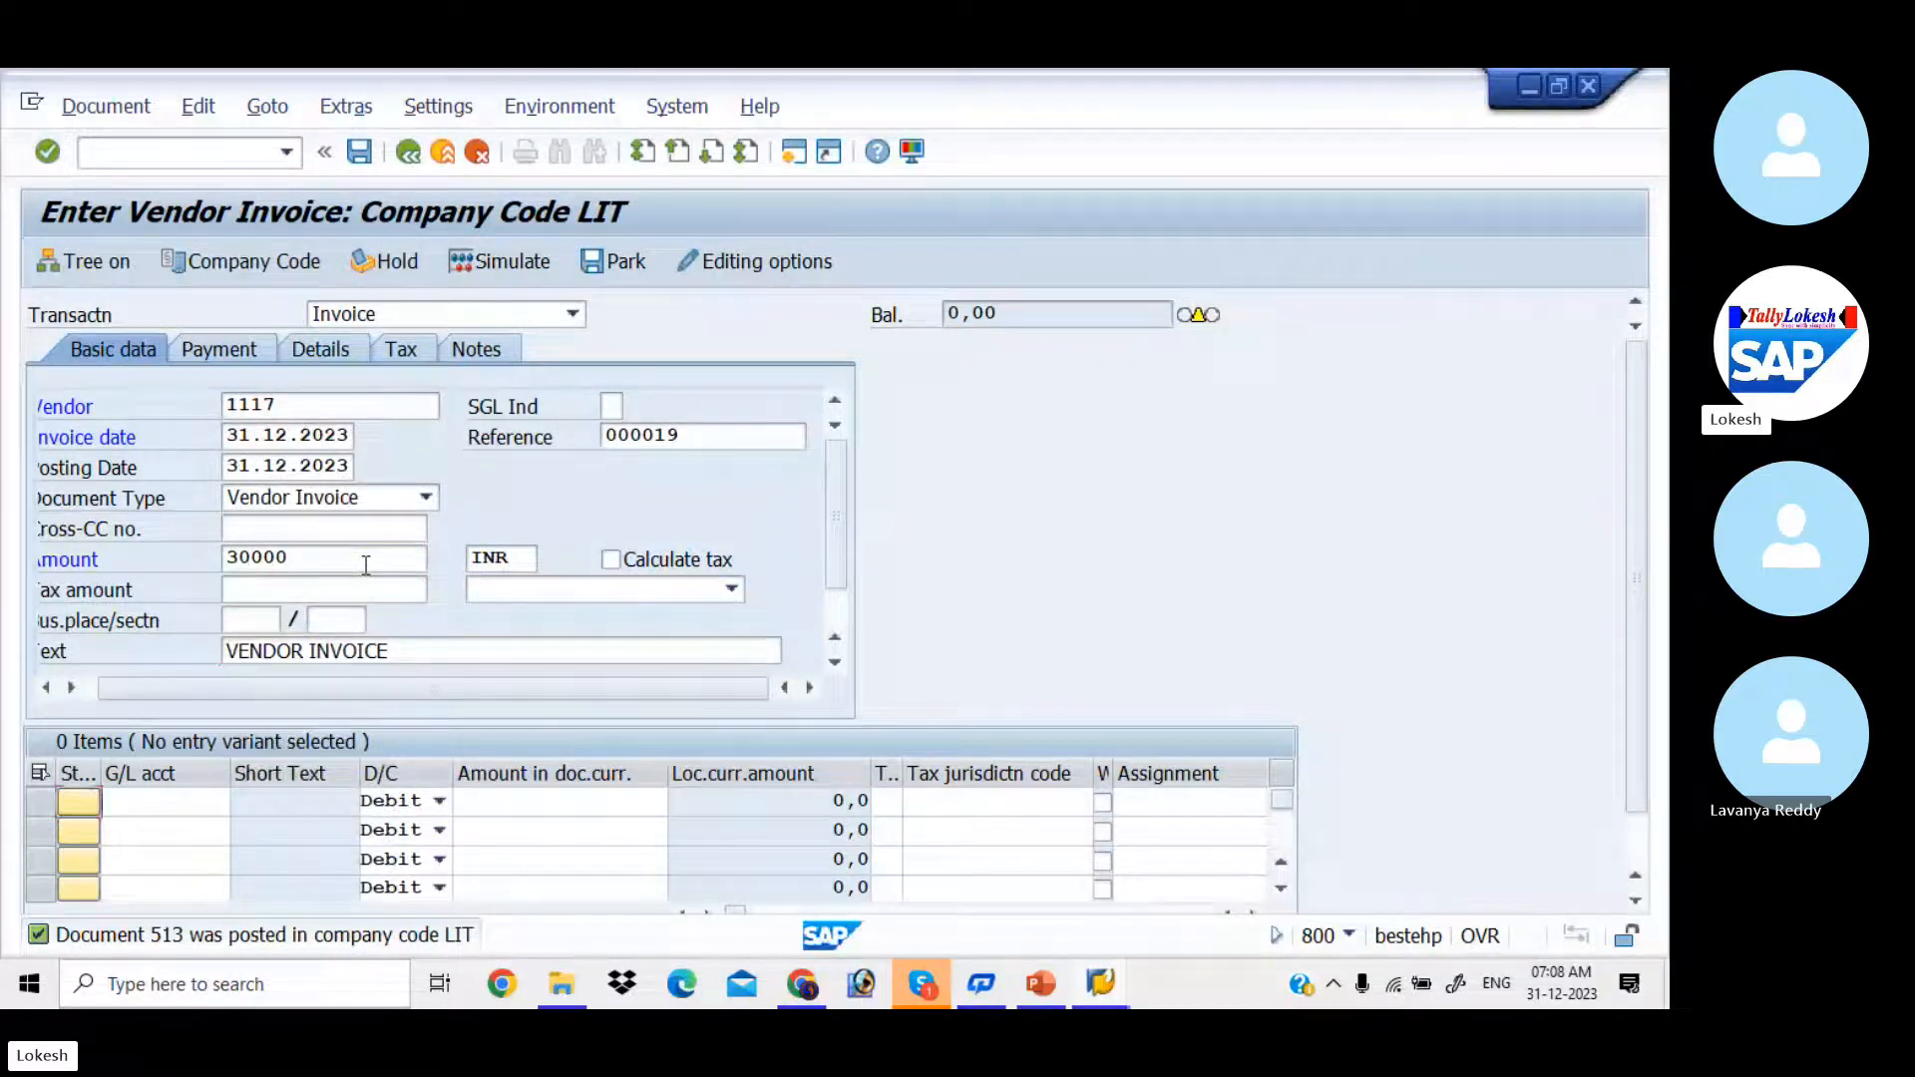
Step: Add a debit line item on G/L account 400006 with an amount of 30000
{"action": "key", "text": "Tab"}
{"action": "key", "text": "Down"}
{"action": "key", "text": "Tab"}
{"action": "key", "text": "Tab"}
{"action": "key", "text": "Down"}
{"action": "key", "text": "Down"}
{"action": "key", "text": "Down"}
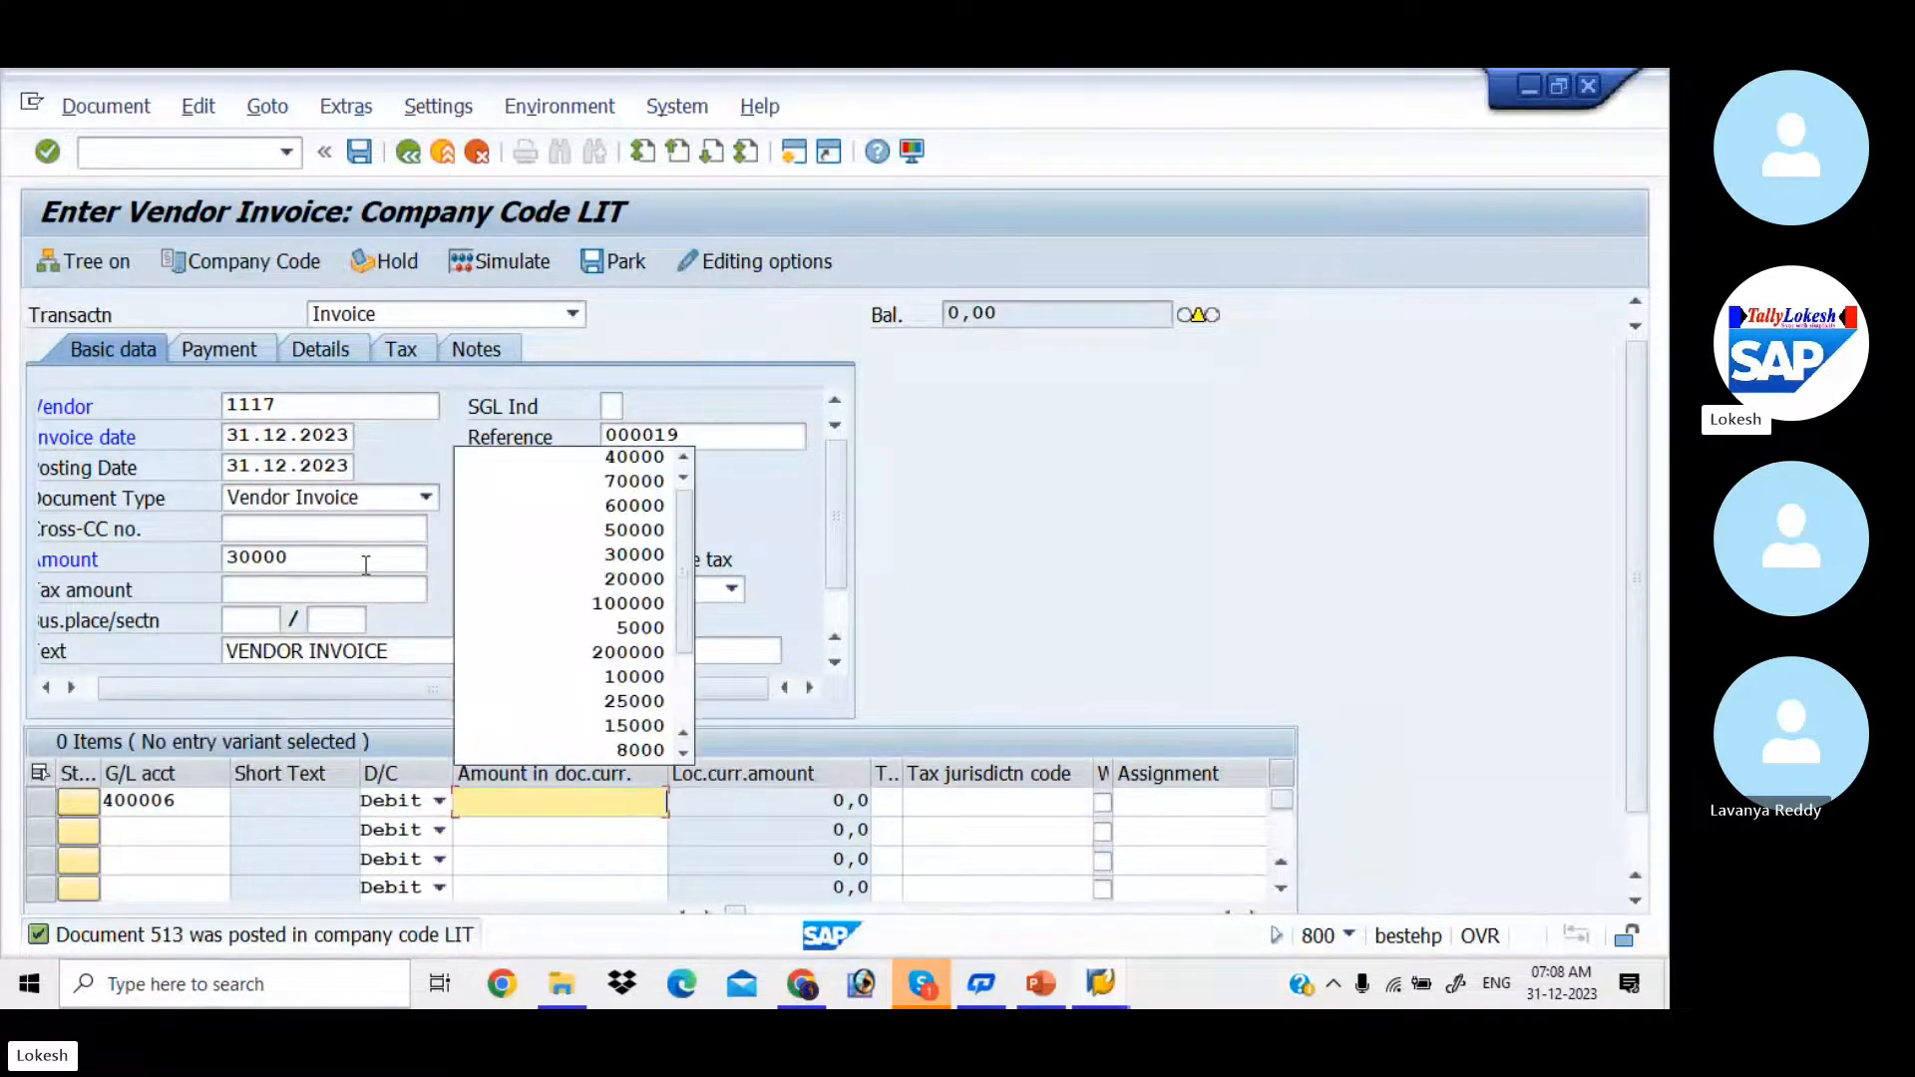
{"action": "key", "text": "Down"}
{"action": "key", "text": "Down"}
{"action": "key", "text": "Down"}
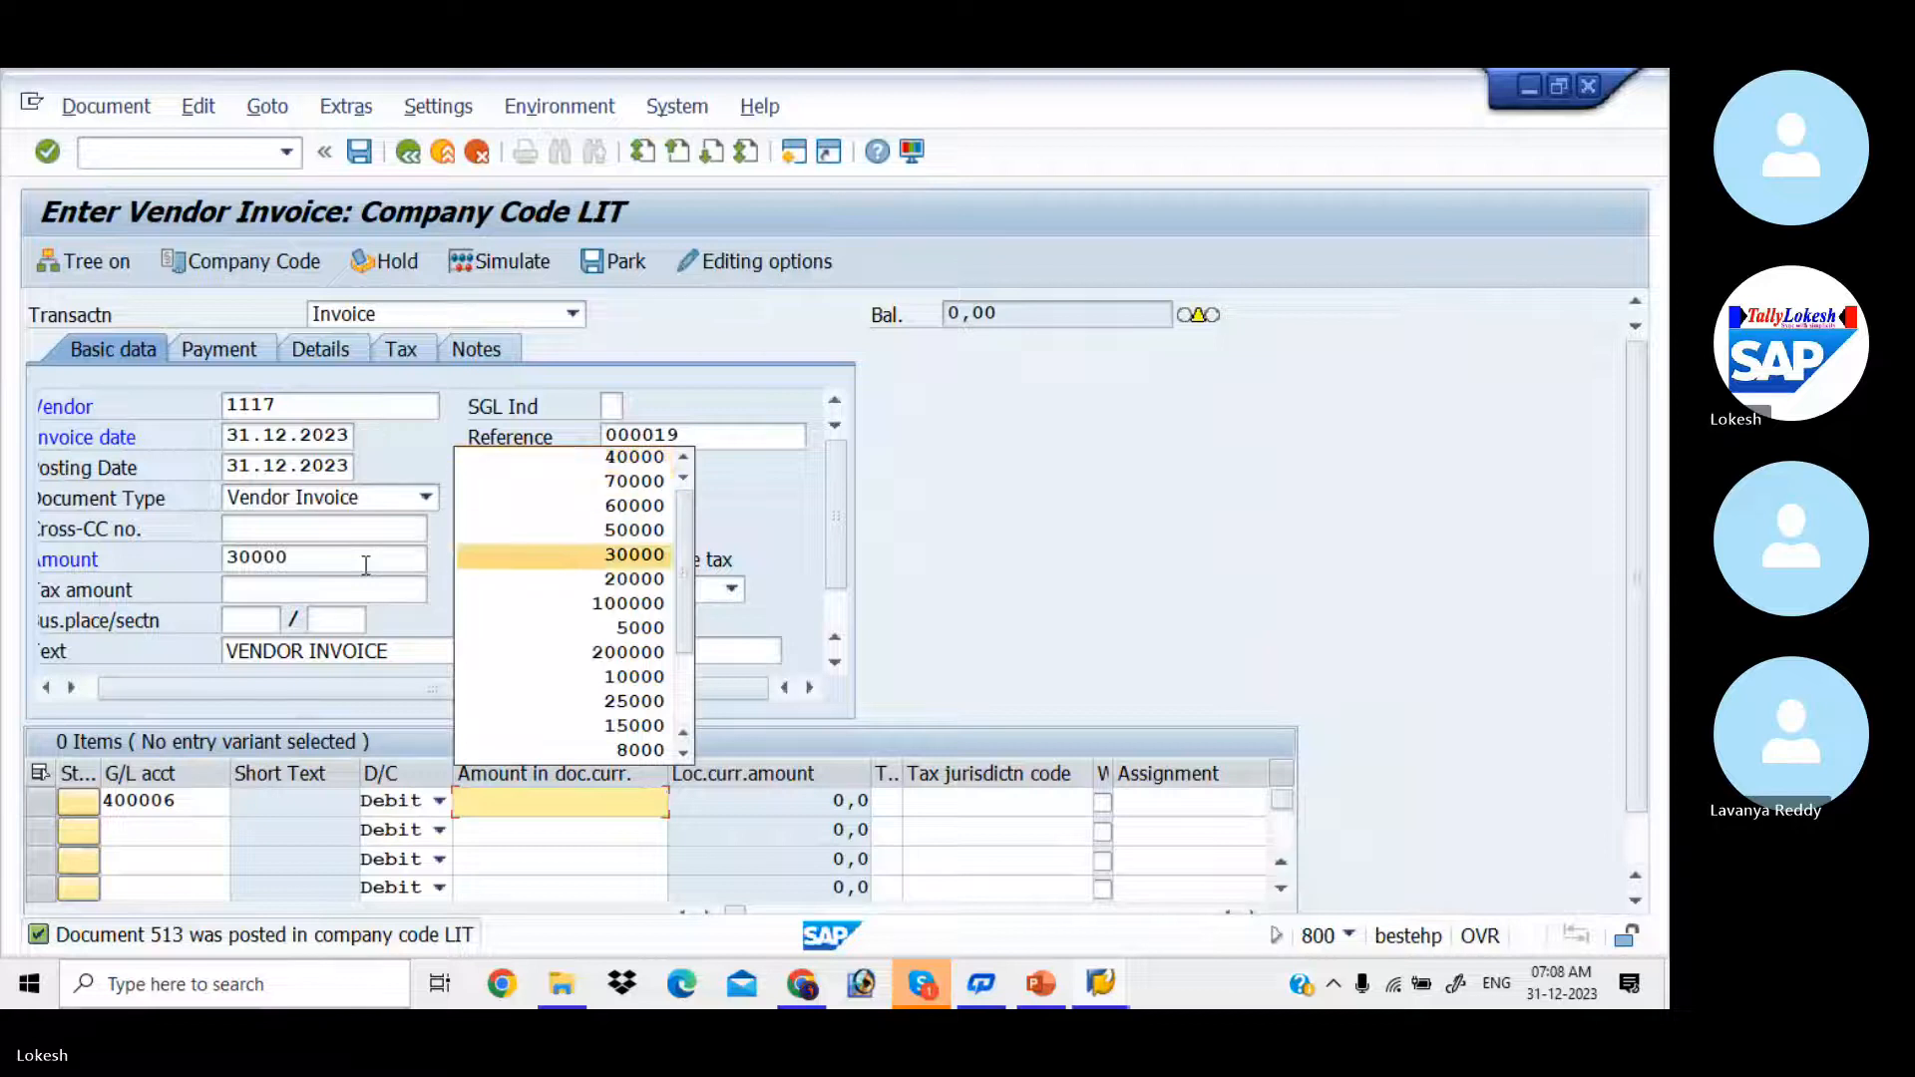
{"action": "key", "text": "Tab"}
Step: Set the 30000 debit line's text to Purchase and leave its long text empty
{"action": "key", "text": "Tab"}
{"action": "key", "text": "Tab"}
{"action": "key", "text": "Tab"}
{"action": "key", "text": "Tab"}
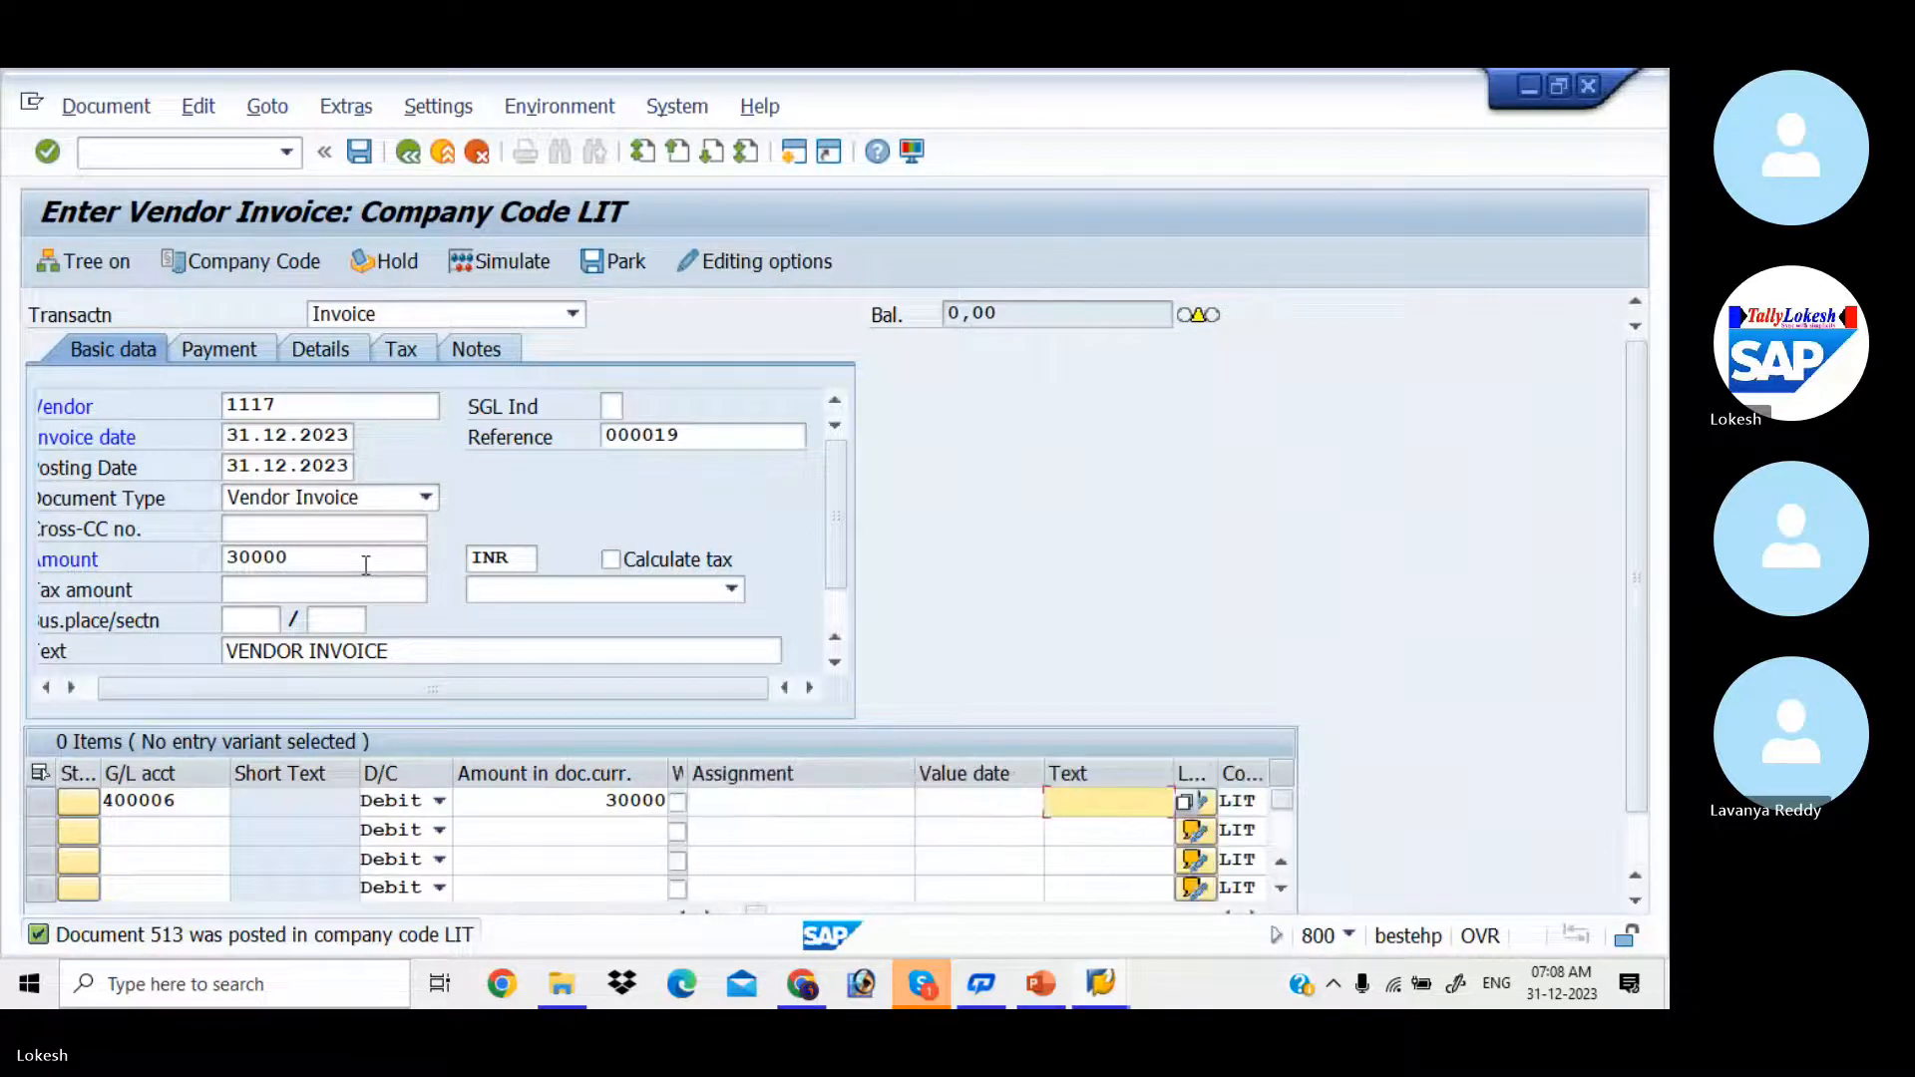
{"action": "key", "text": "Down"}
{"action": "key", "text": "Down"}
{"action": "key", "text": "Tab"}
{"action": "key", "text": "Return"}
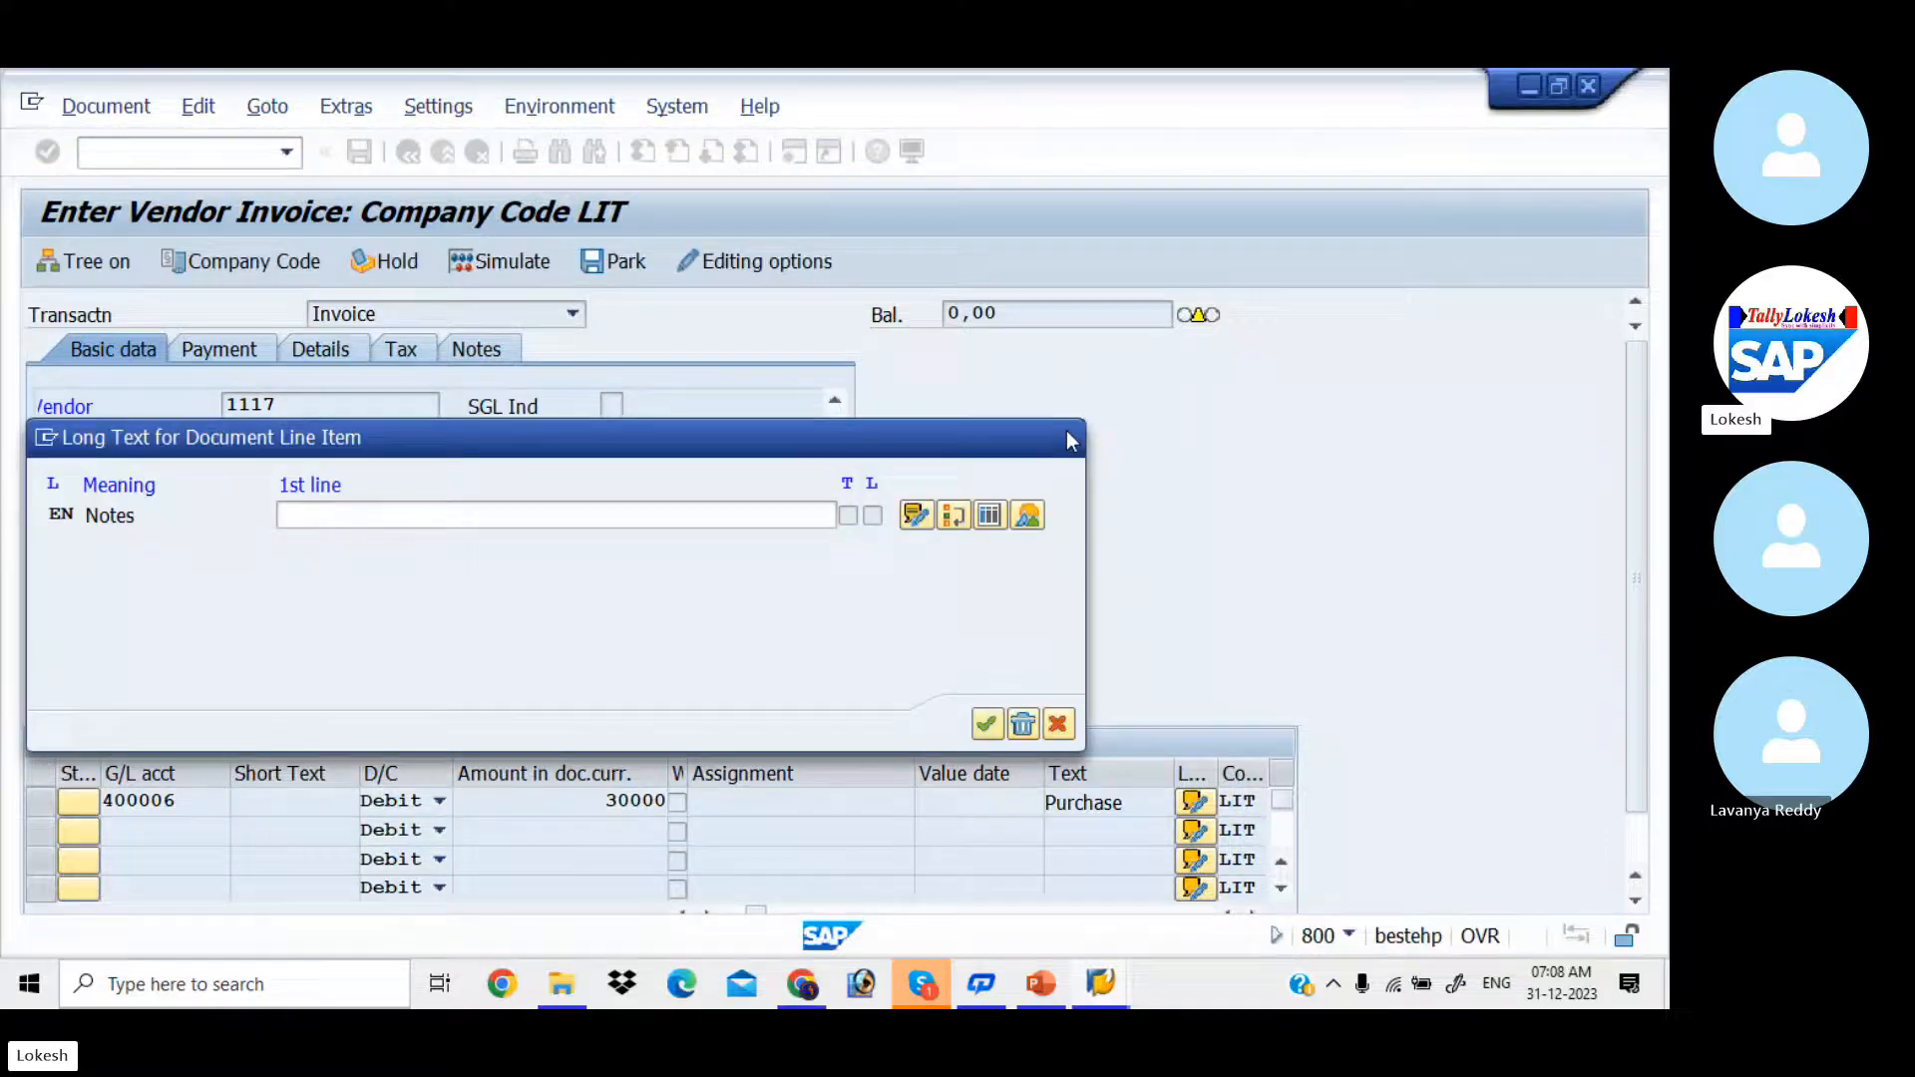
{"action": "left_click", "coordinate": [1070, 440]}
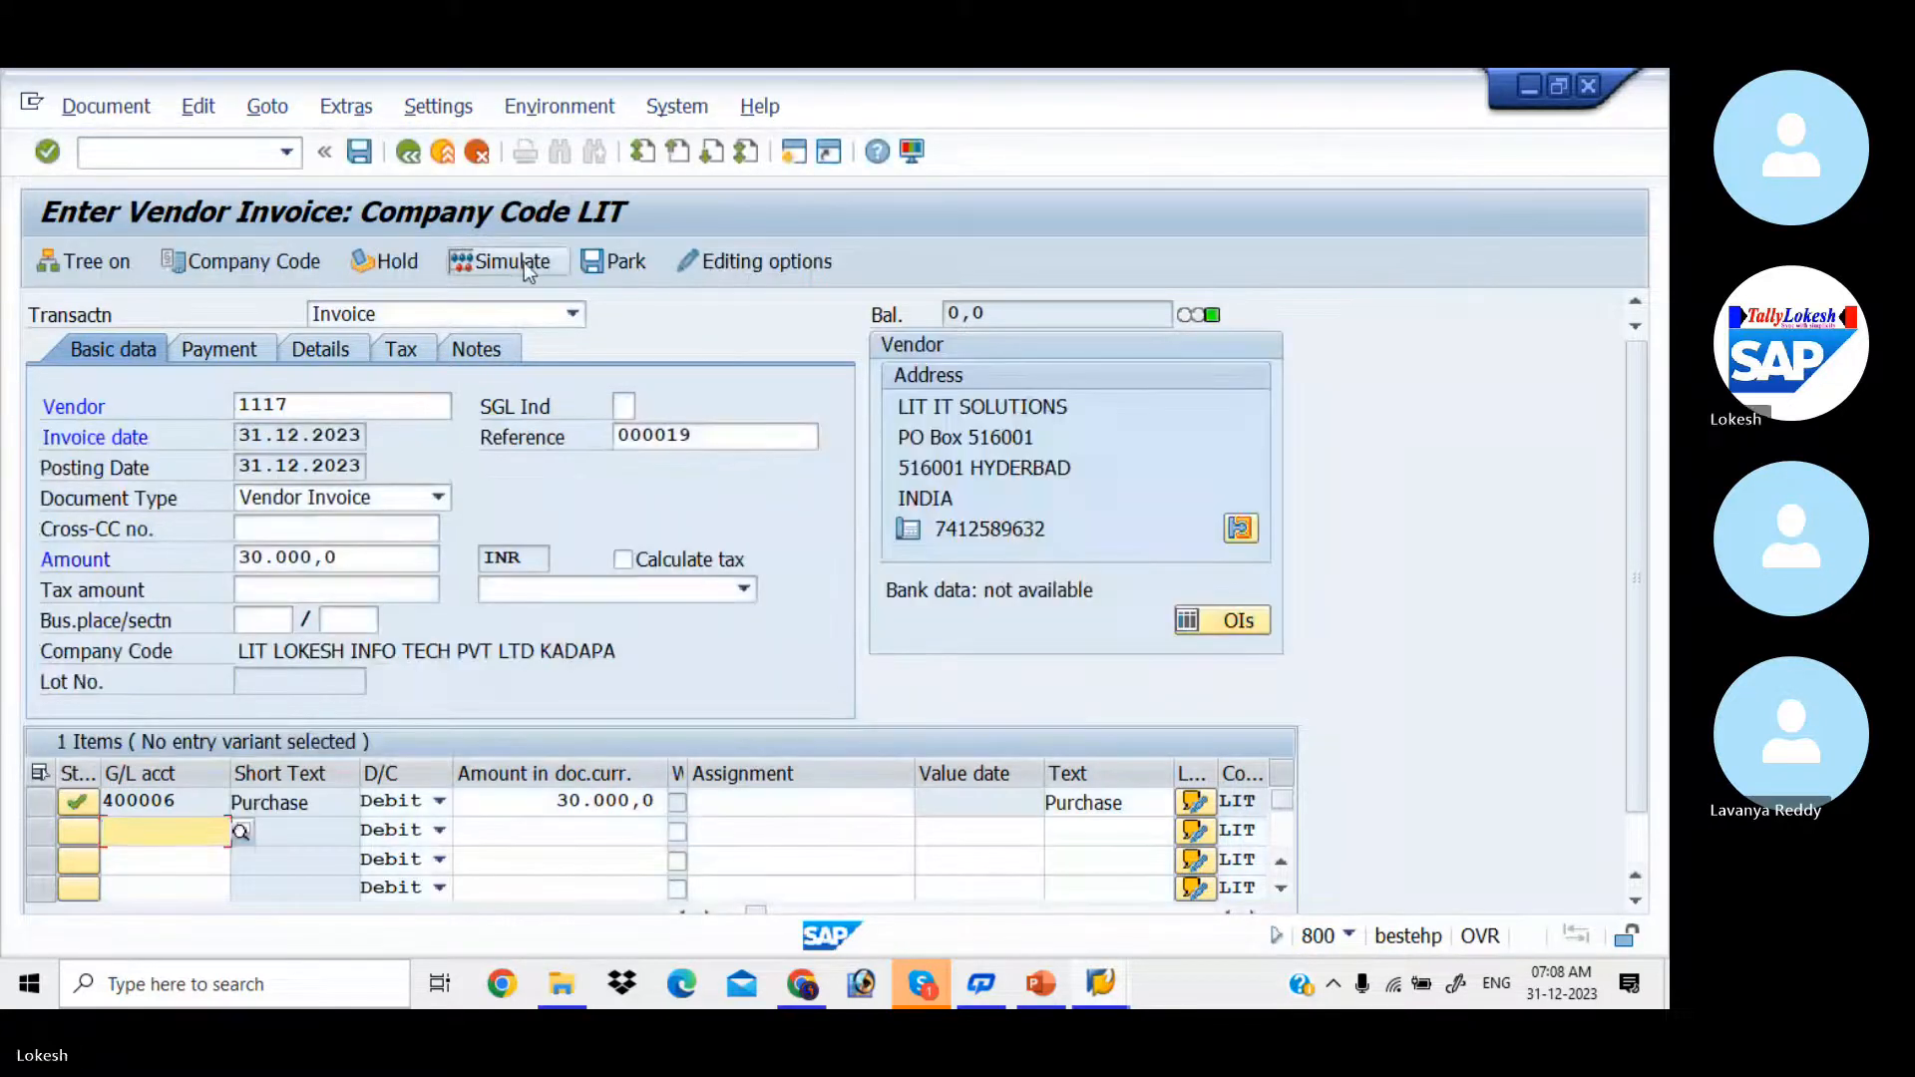
Step: Simulate the 30000 INR vendor invoice and post the document
{"action": "left_click", "coordinate": [525, 263]}
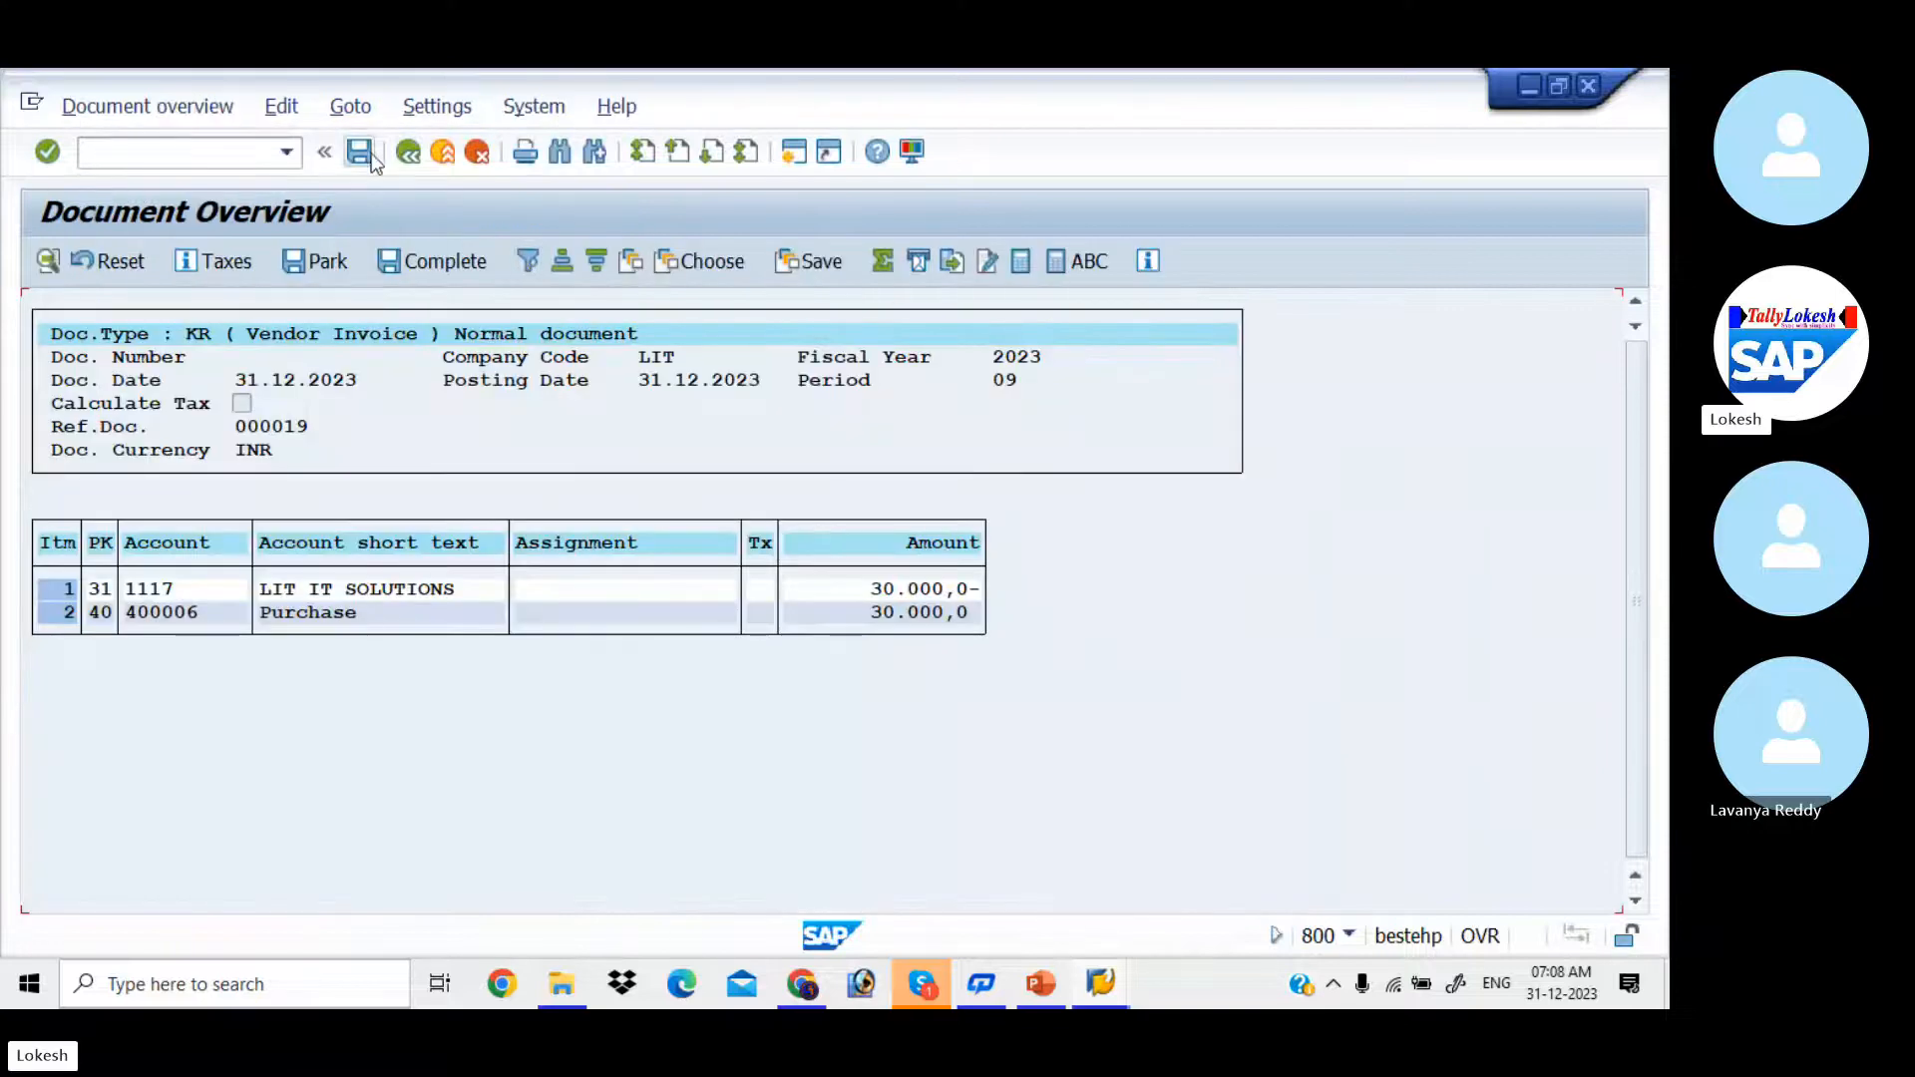
{"action": "left_click", "coordinate": [371, 157]}
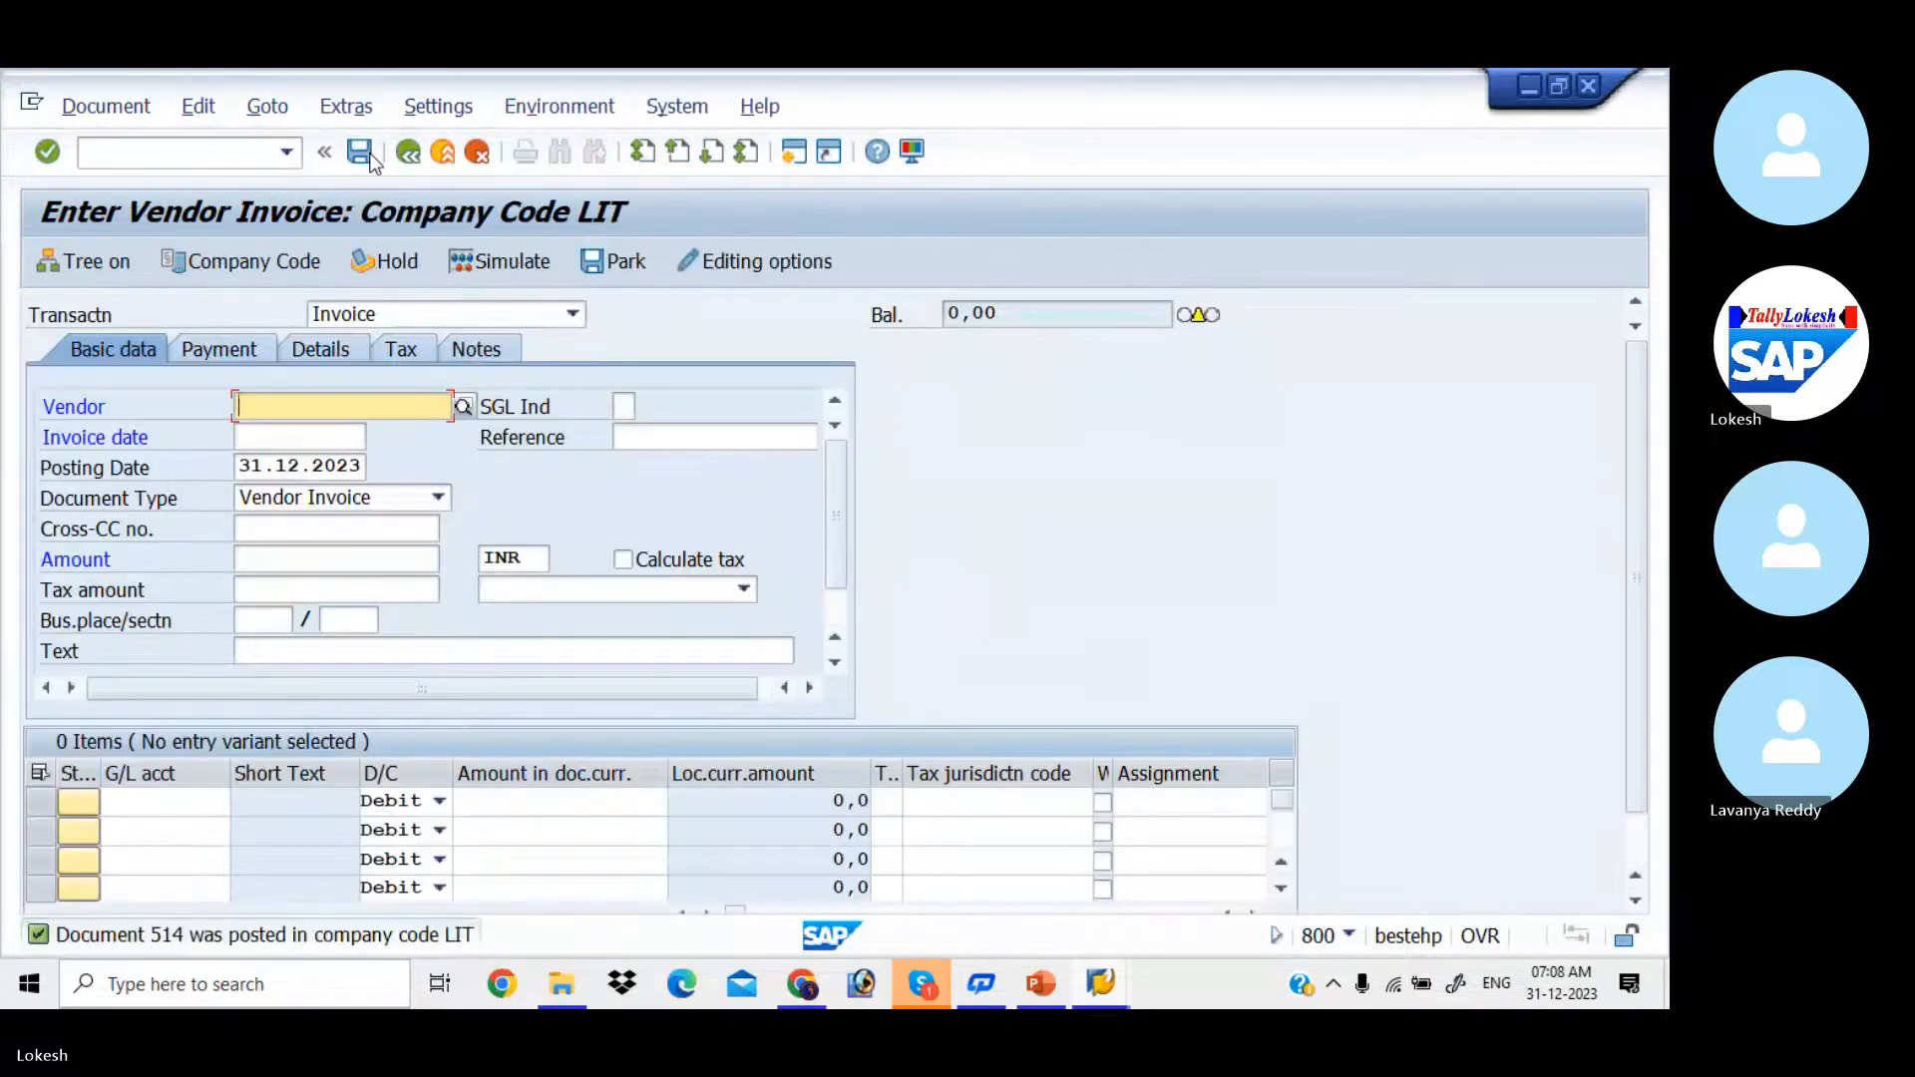
Step: Run the Vendor Line Item Display for LIT IT SOLUTIONS in company code LIT, showing items open at 31.12.2023
{"action": "left_click", "coordinate": [211, 150]}
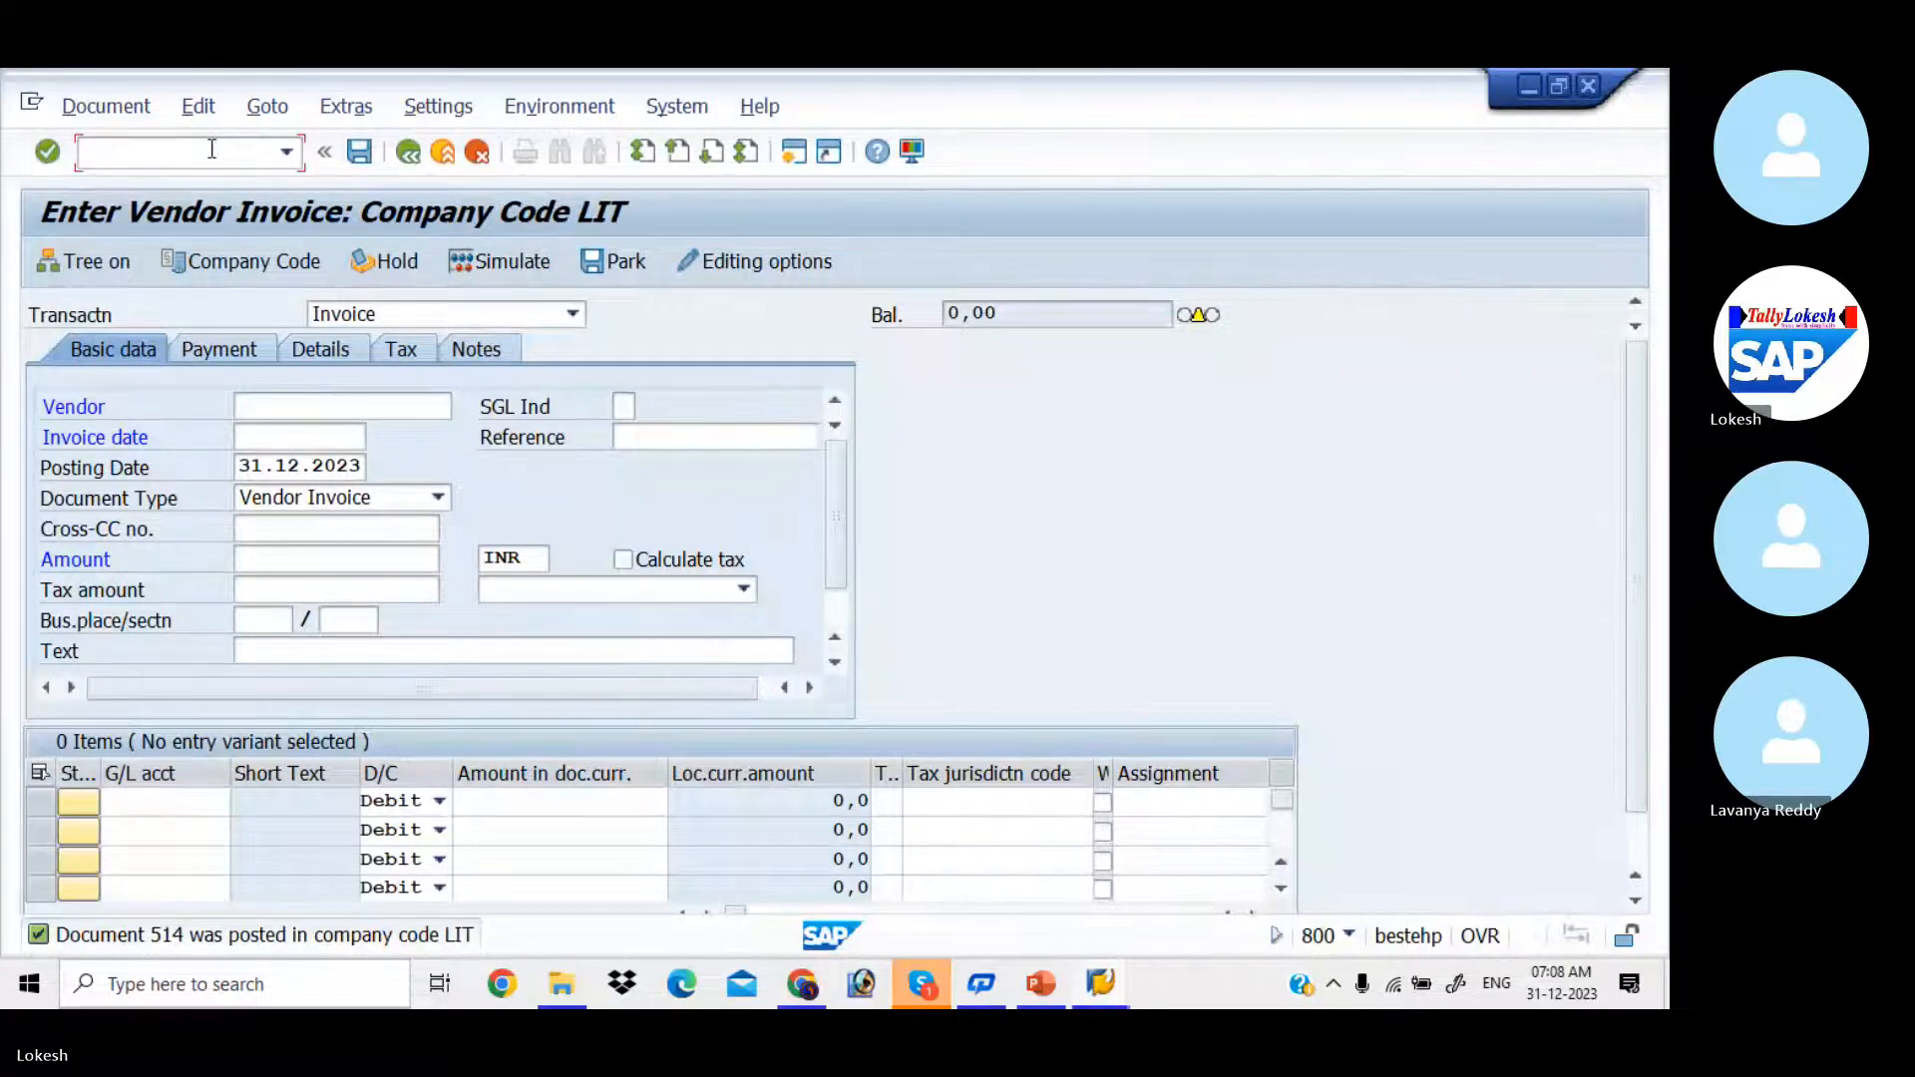
{"action": "type", "text": "/NFBL1"}
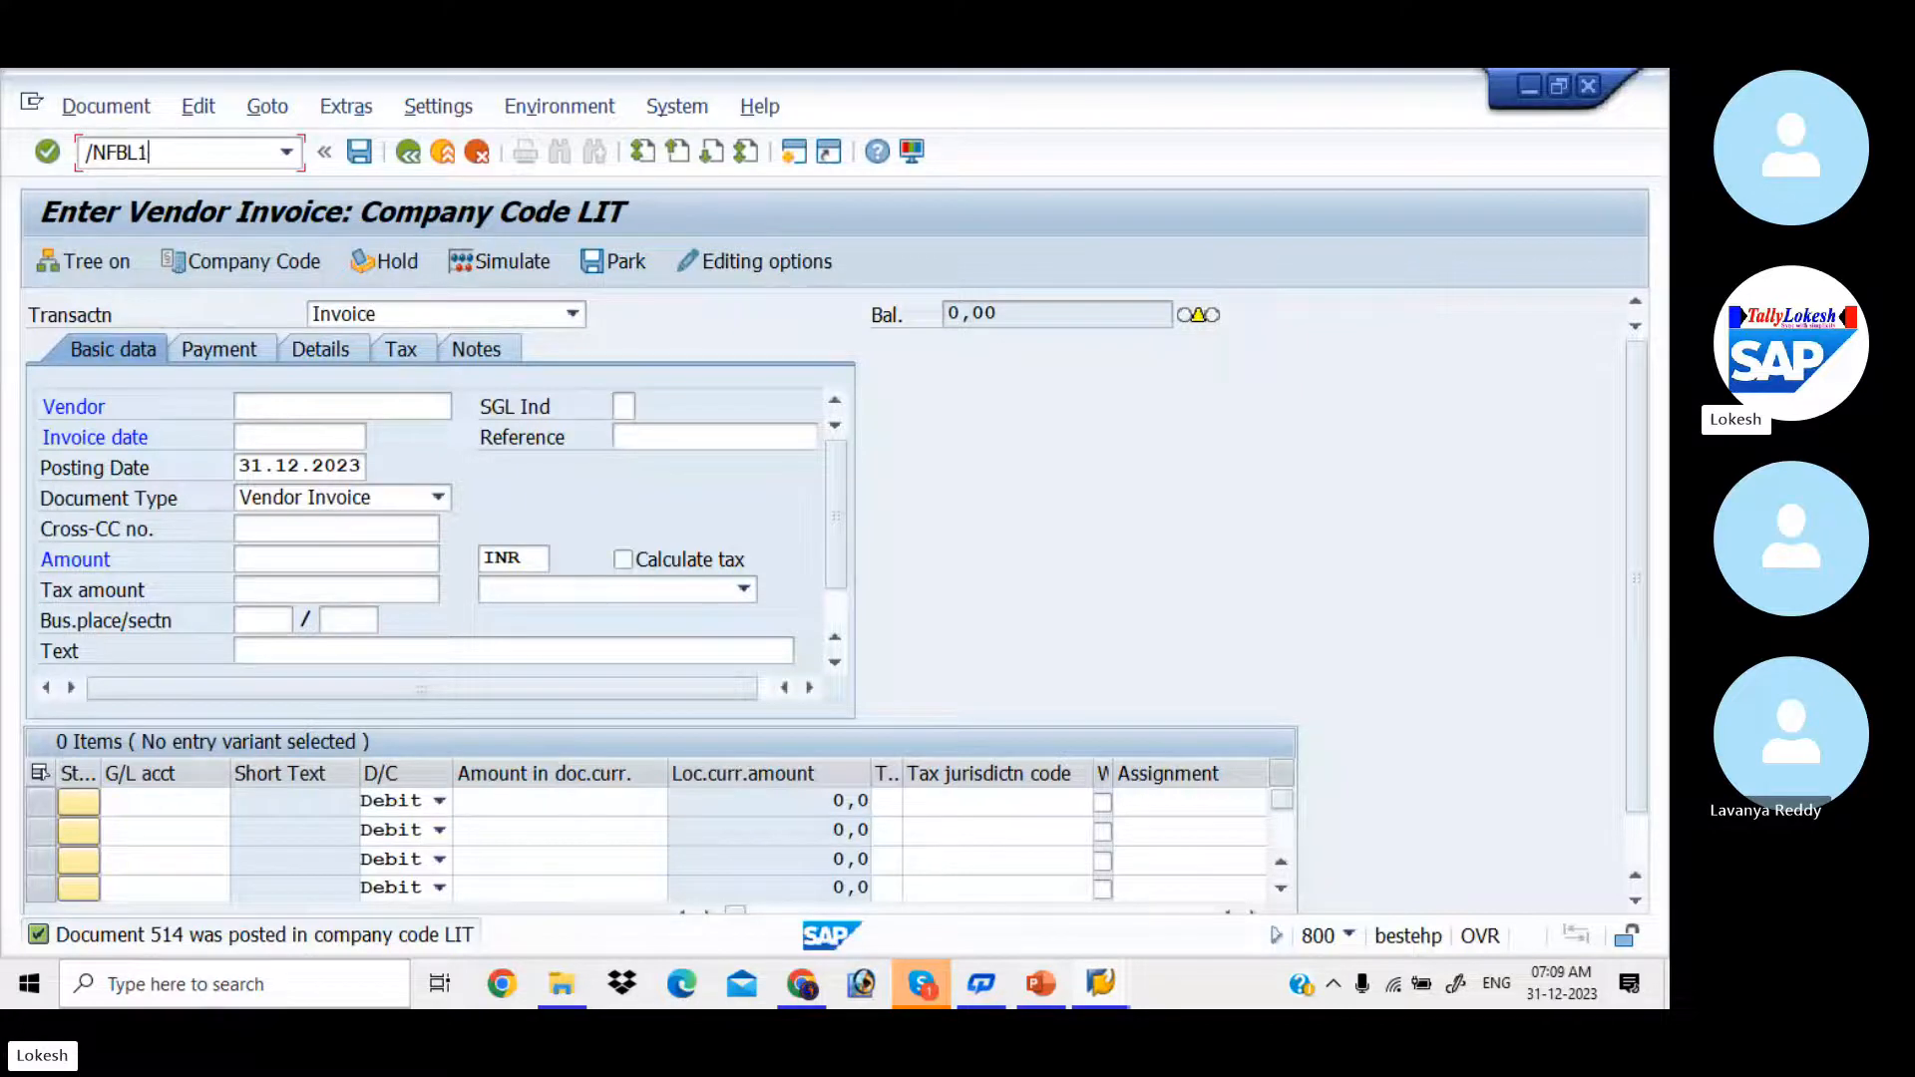
{"action": "key", "text": "Return"}
{"action": "key", "text": "space"}
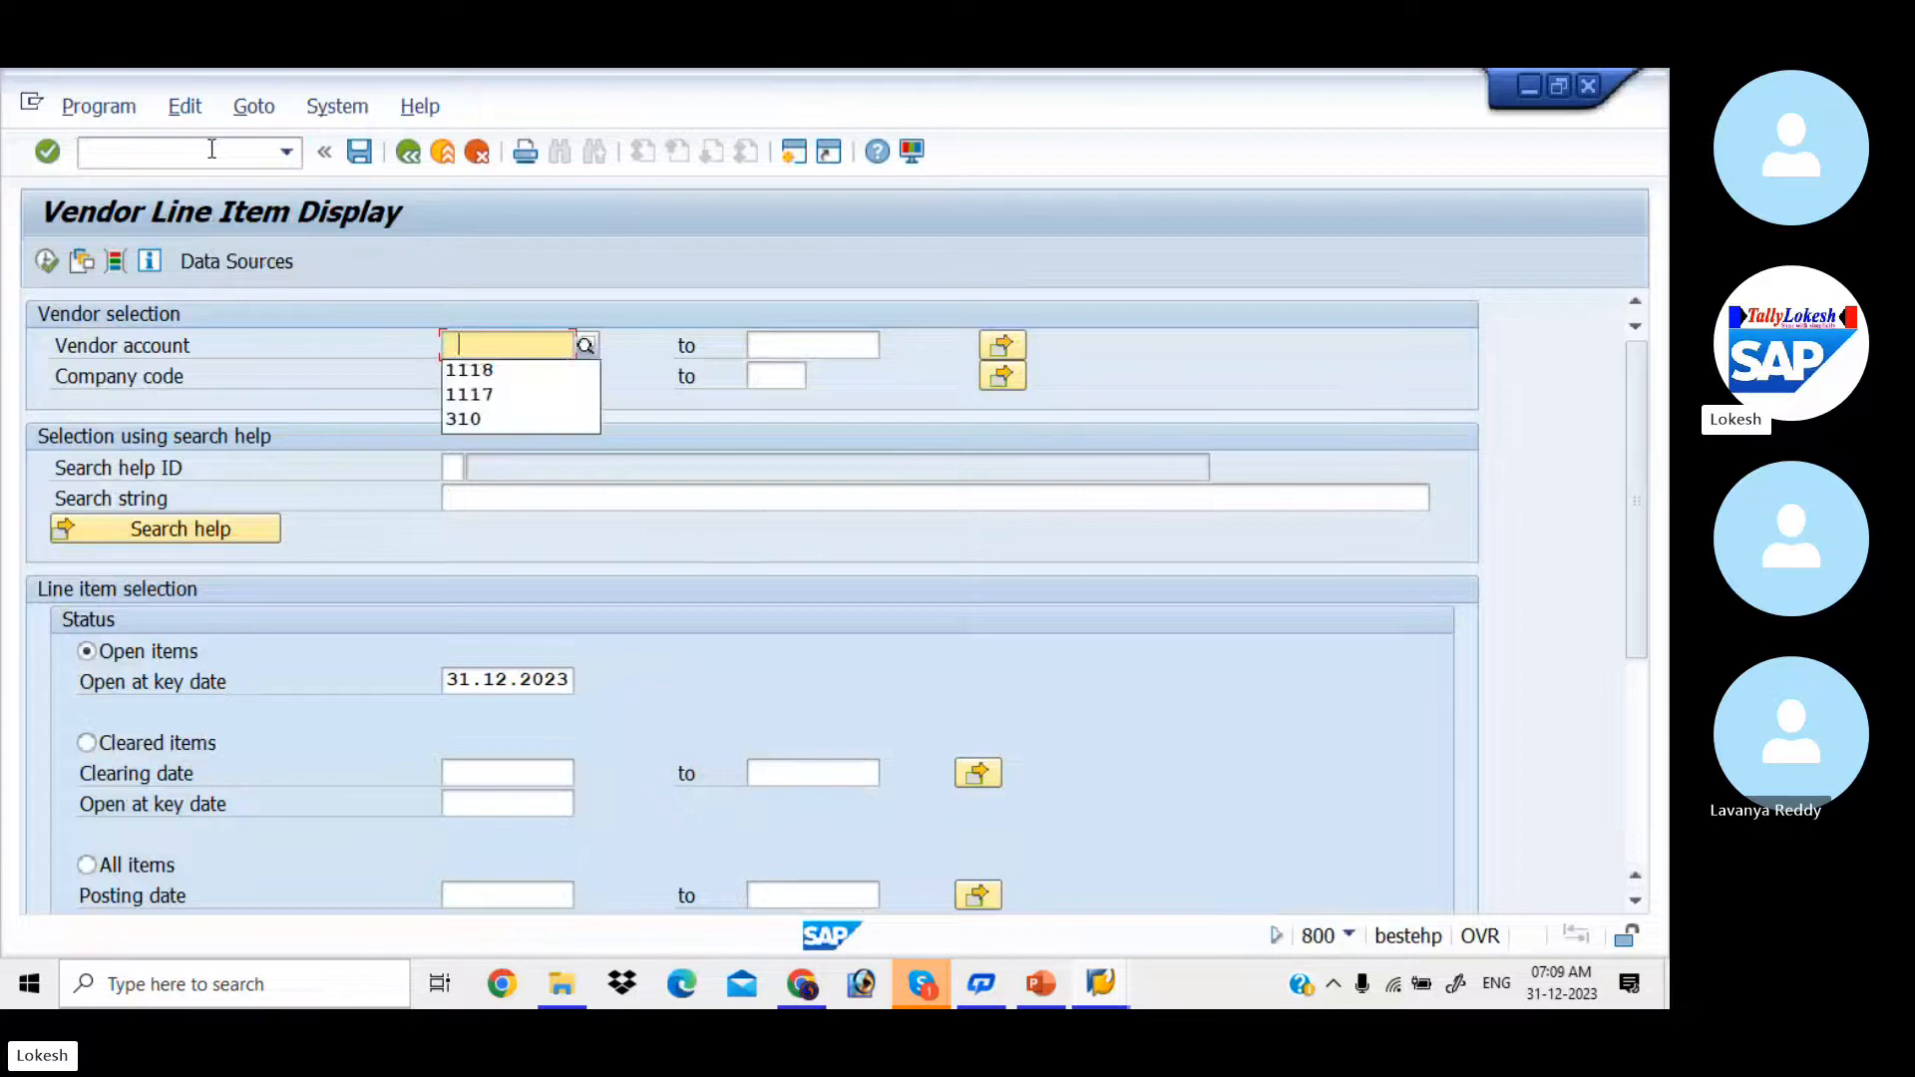
{"action": "key", "text": "Down"}
{"action": "key", "text": "Down"}
{"action": "key", "text": "Tab"}
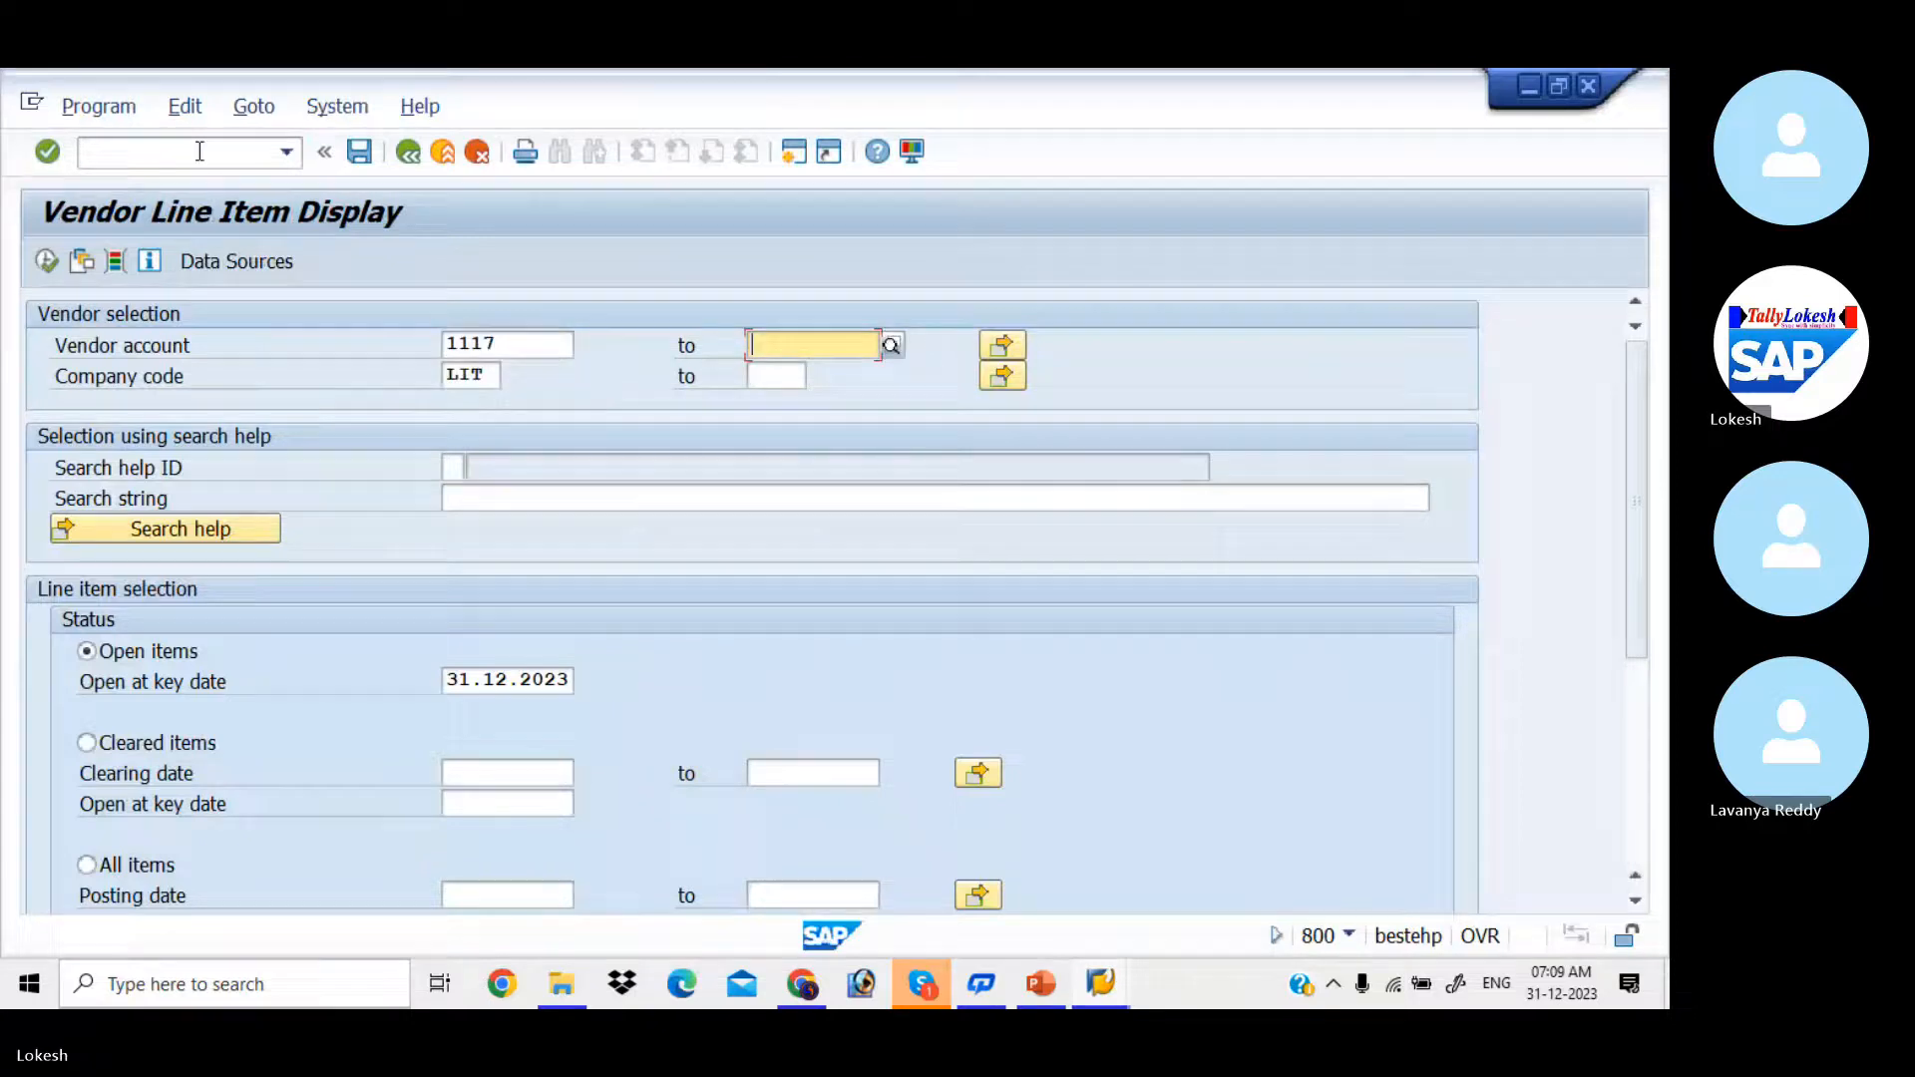
{"action": "left_click", "coordinate": [52, 263]}
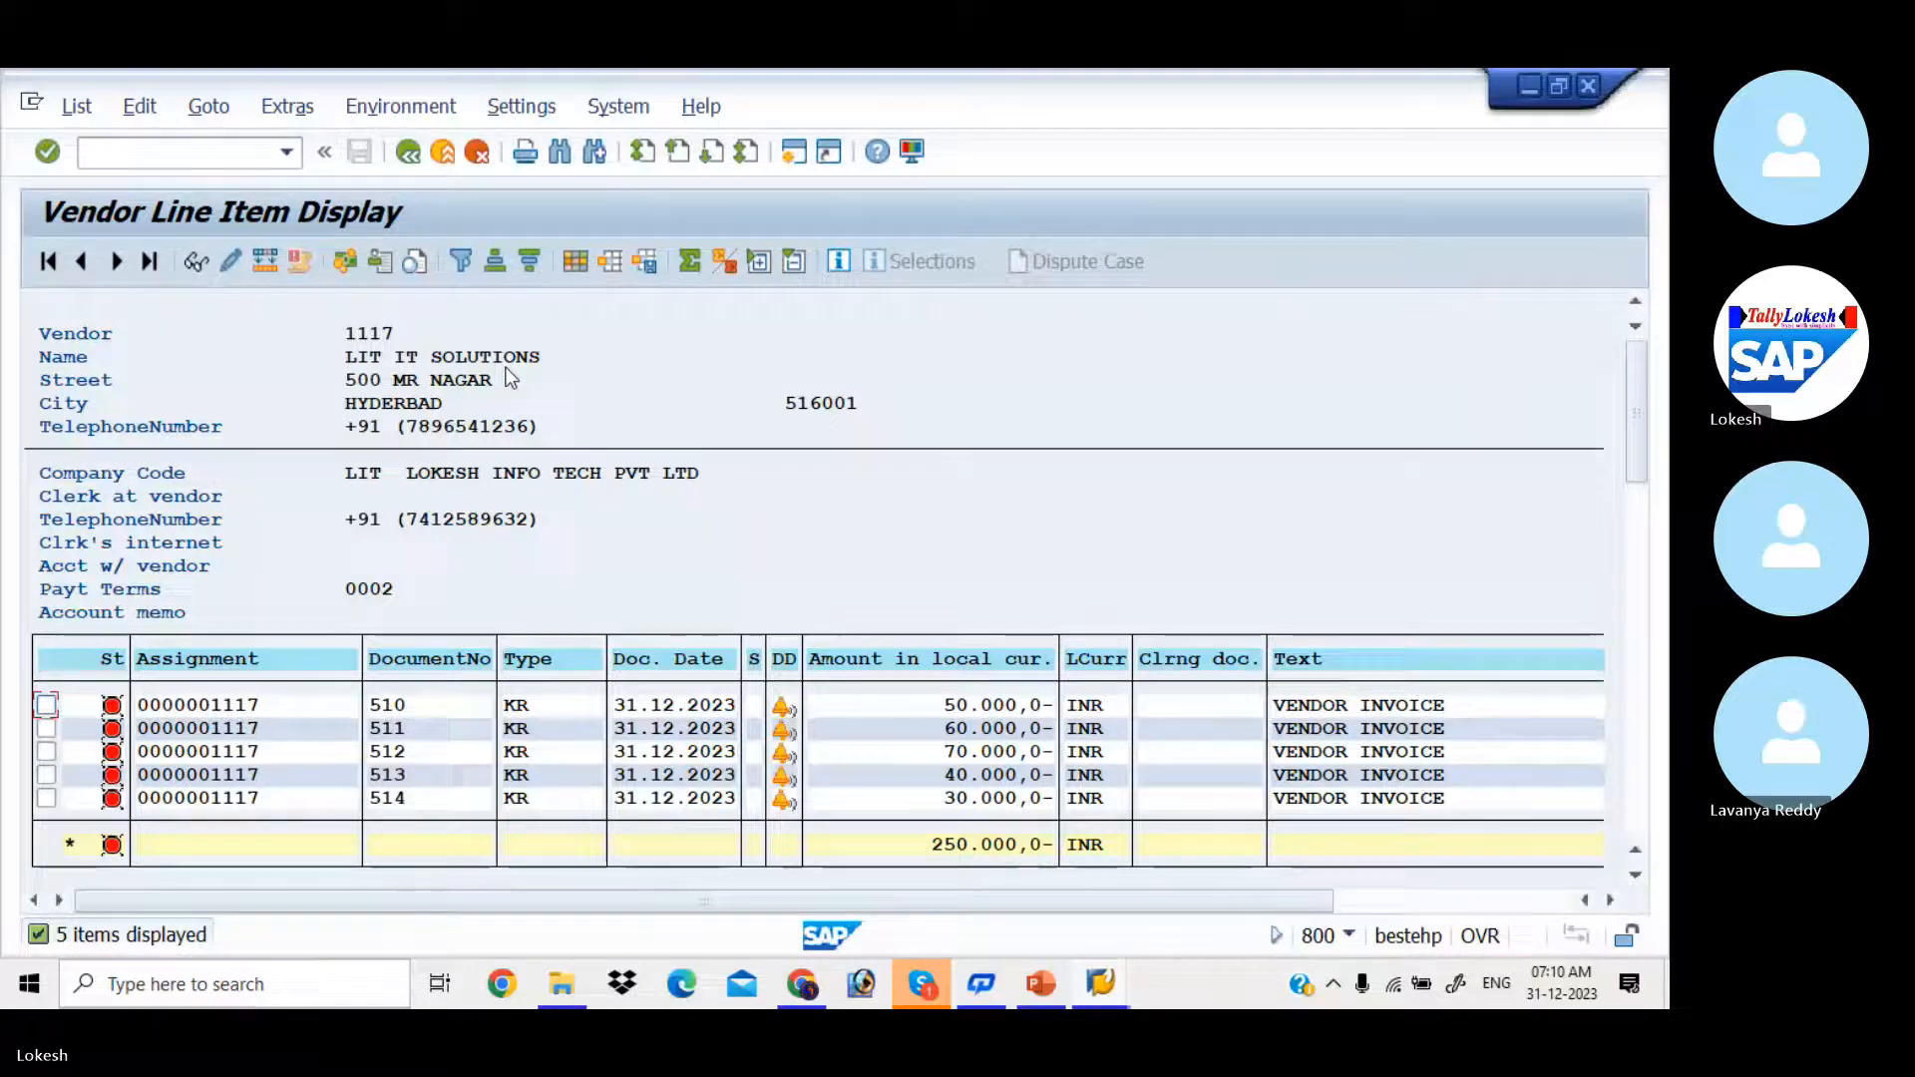
Step: Open Change Vendor (XK02) in a new session and select the data views for LIT IT SOLUTIONS in company code LIT
{"action": "left_click", "coordinate": [786, 161]}
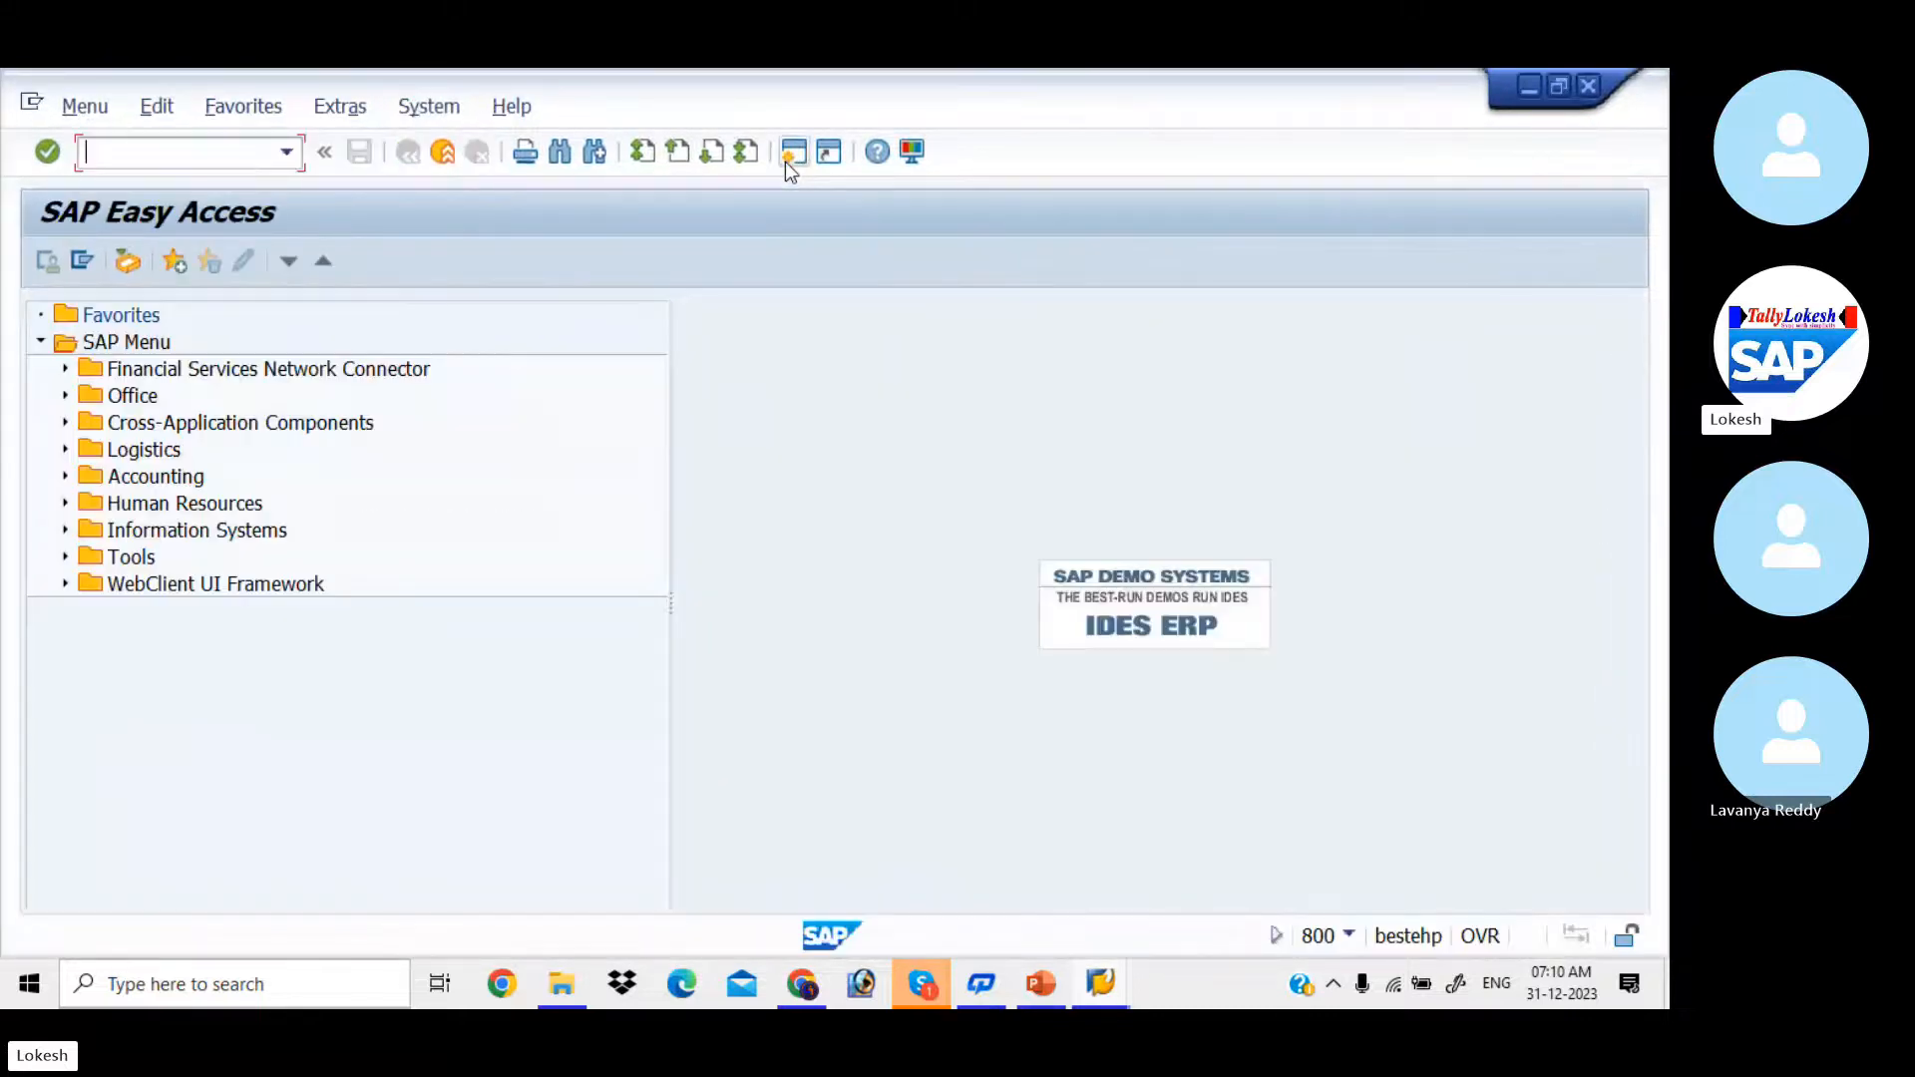
{"action": "type", "text": "XK02"}
{"action": "key", "text": "Return"}
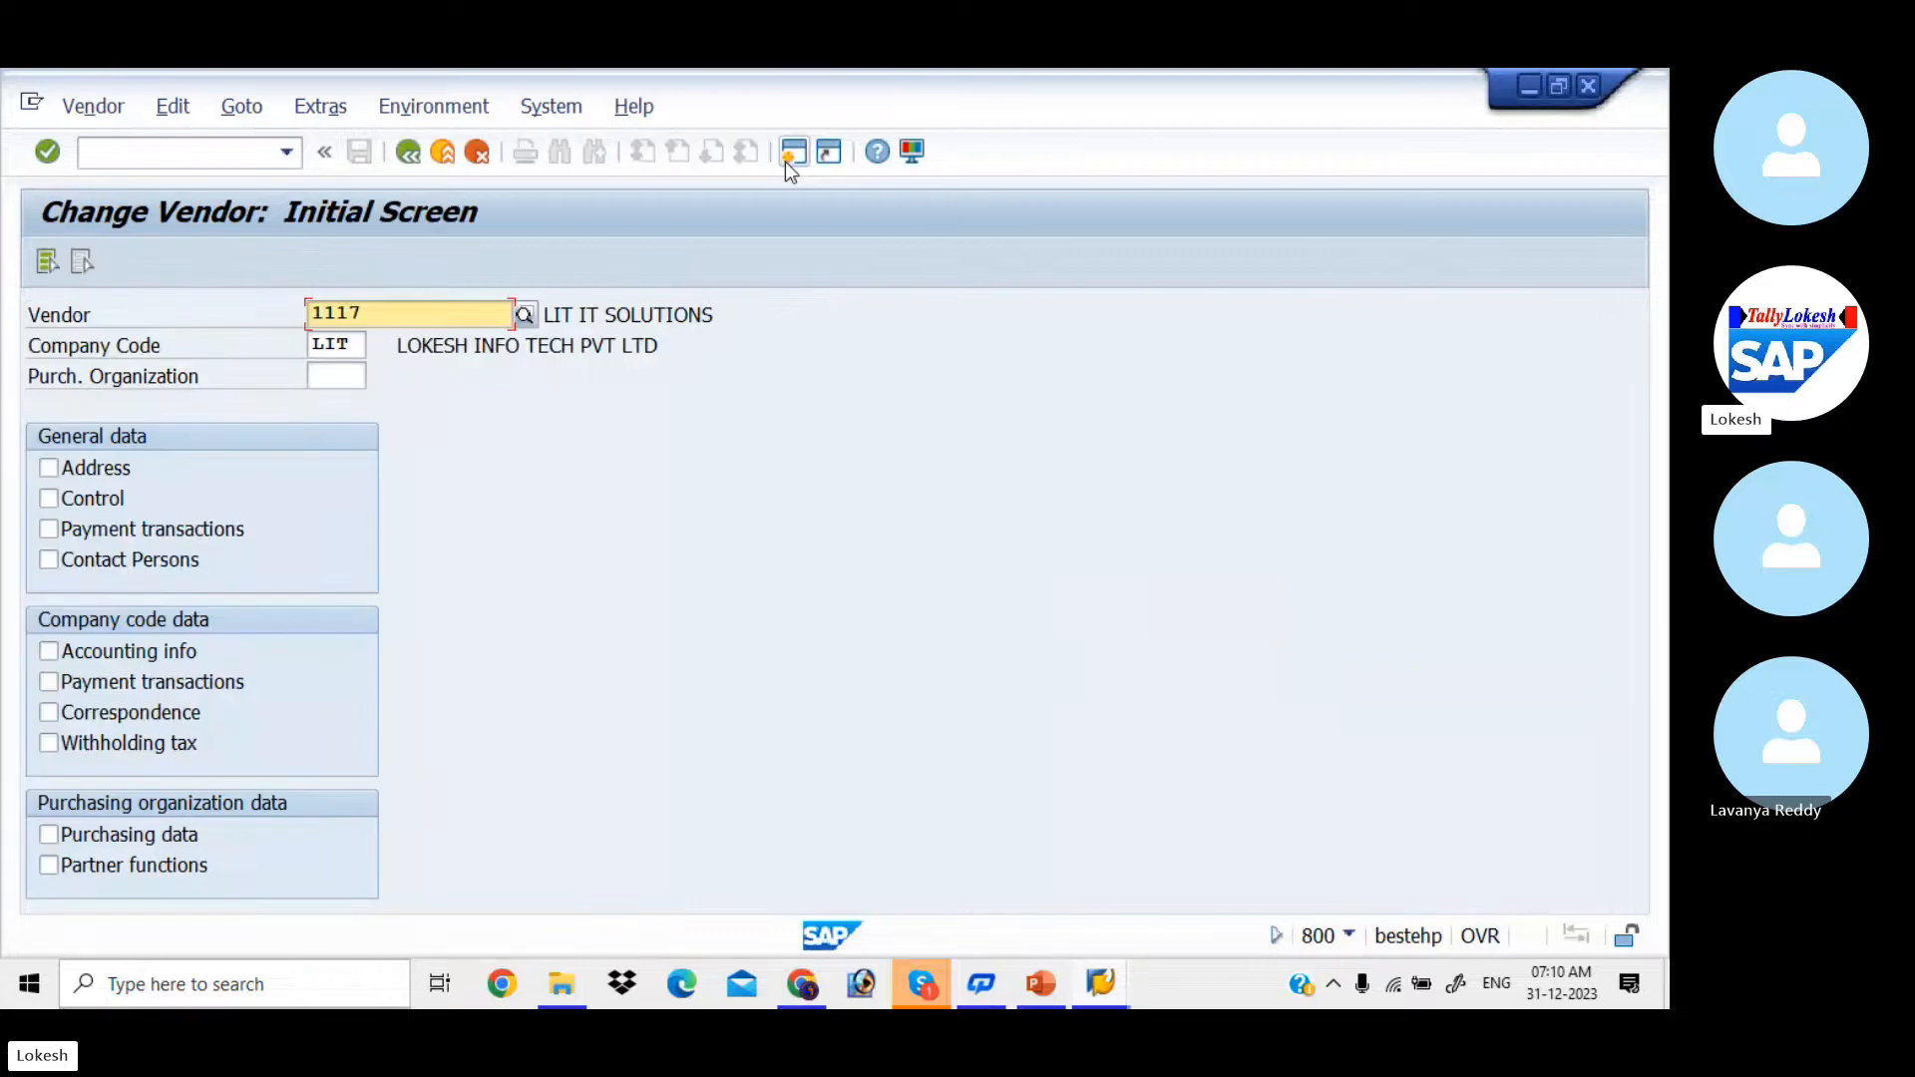
{"action": "left_click", "coordinate": [47, 262]}
{"action": "left_click", "coordinate": [47, 262]}
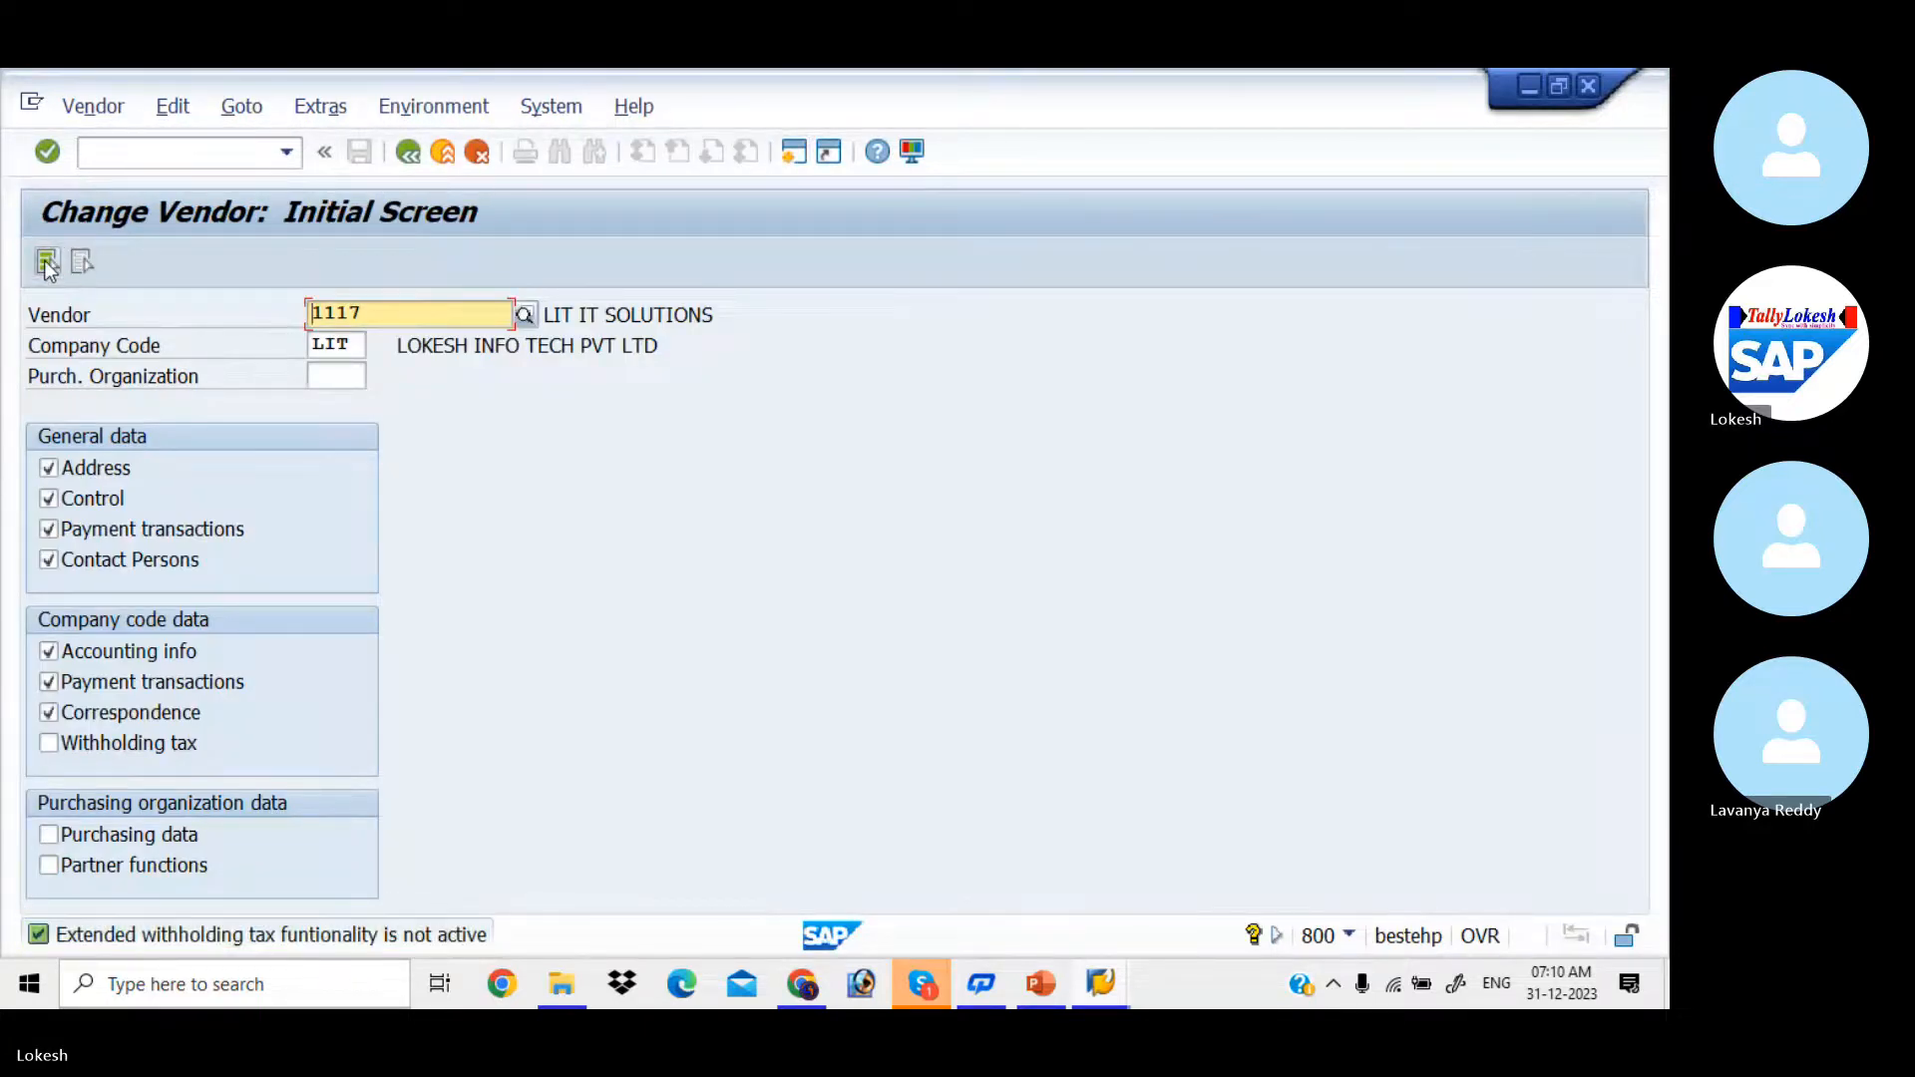
Step: Go through the vendor's master data to Payment transactions Accounting and check the Payment methods entry
{"action": "key", "text": "Return"}
{"action": "key", "text": "Return"}
{"action": "key", "text": "Return"}
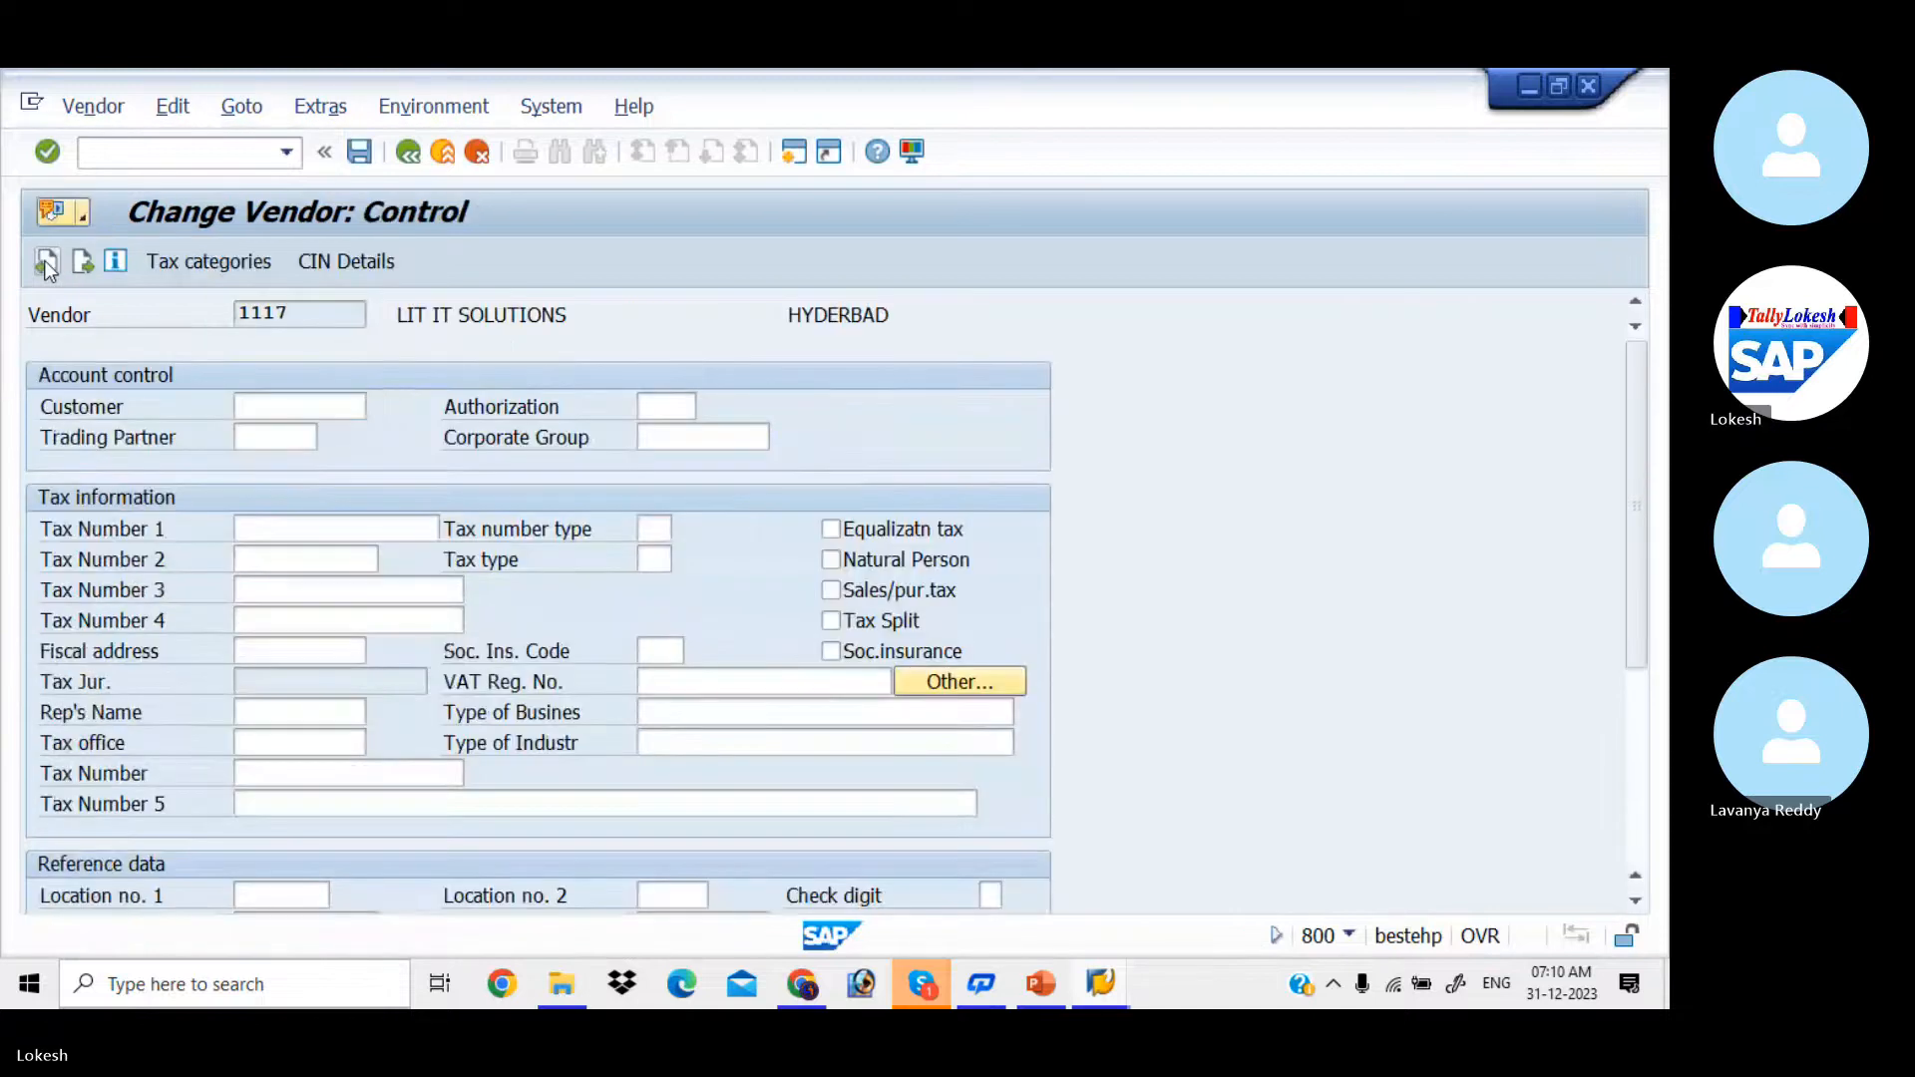
{"action": "key", "text": "Return"}
{"action": "key", "text": "Return"}
{"action": "key", "text": "Return"}
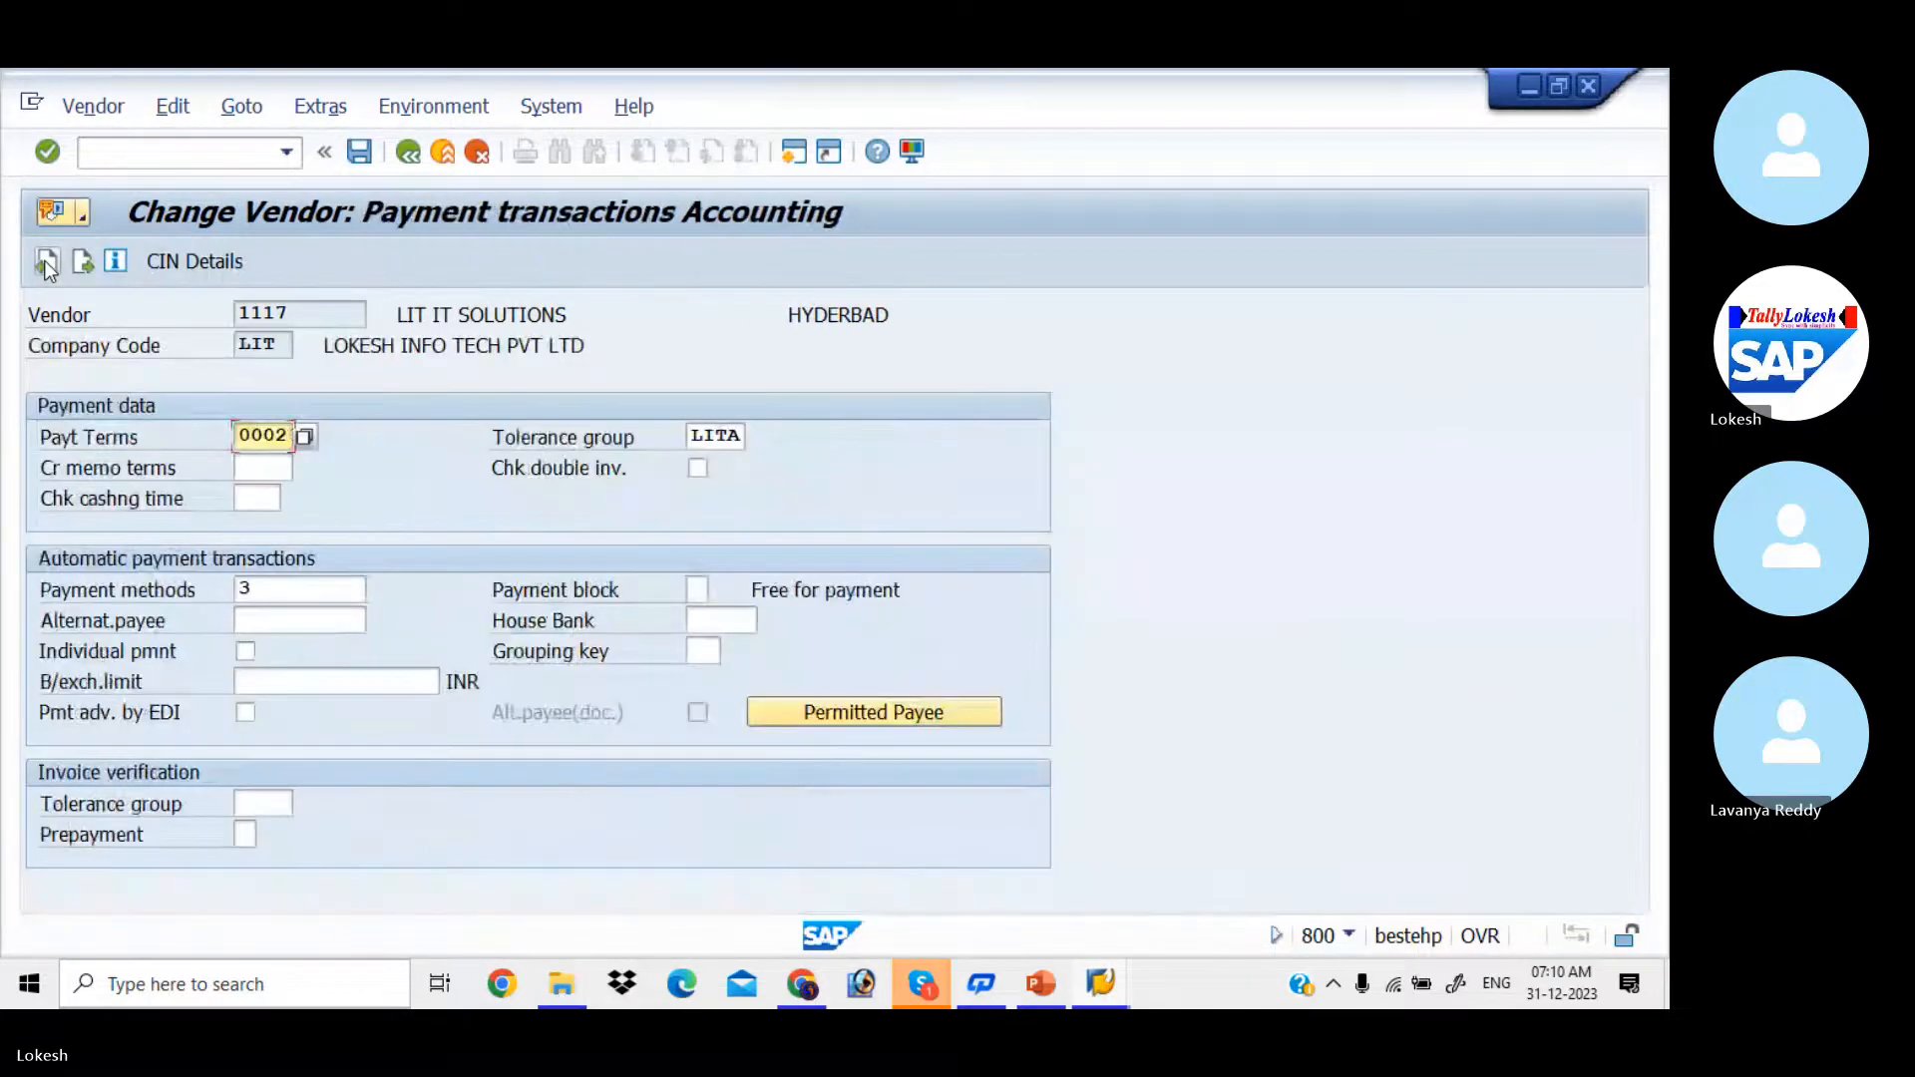
{"action": "left_click", "coordinate": [282, 590]}
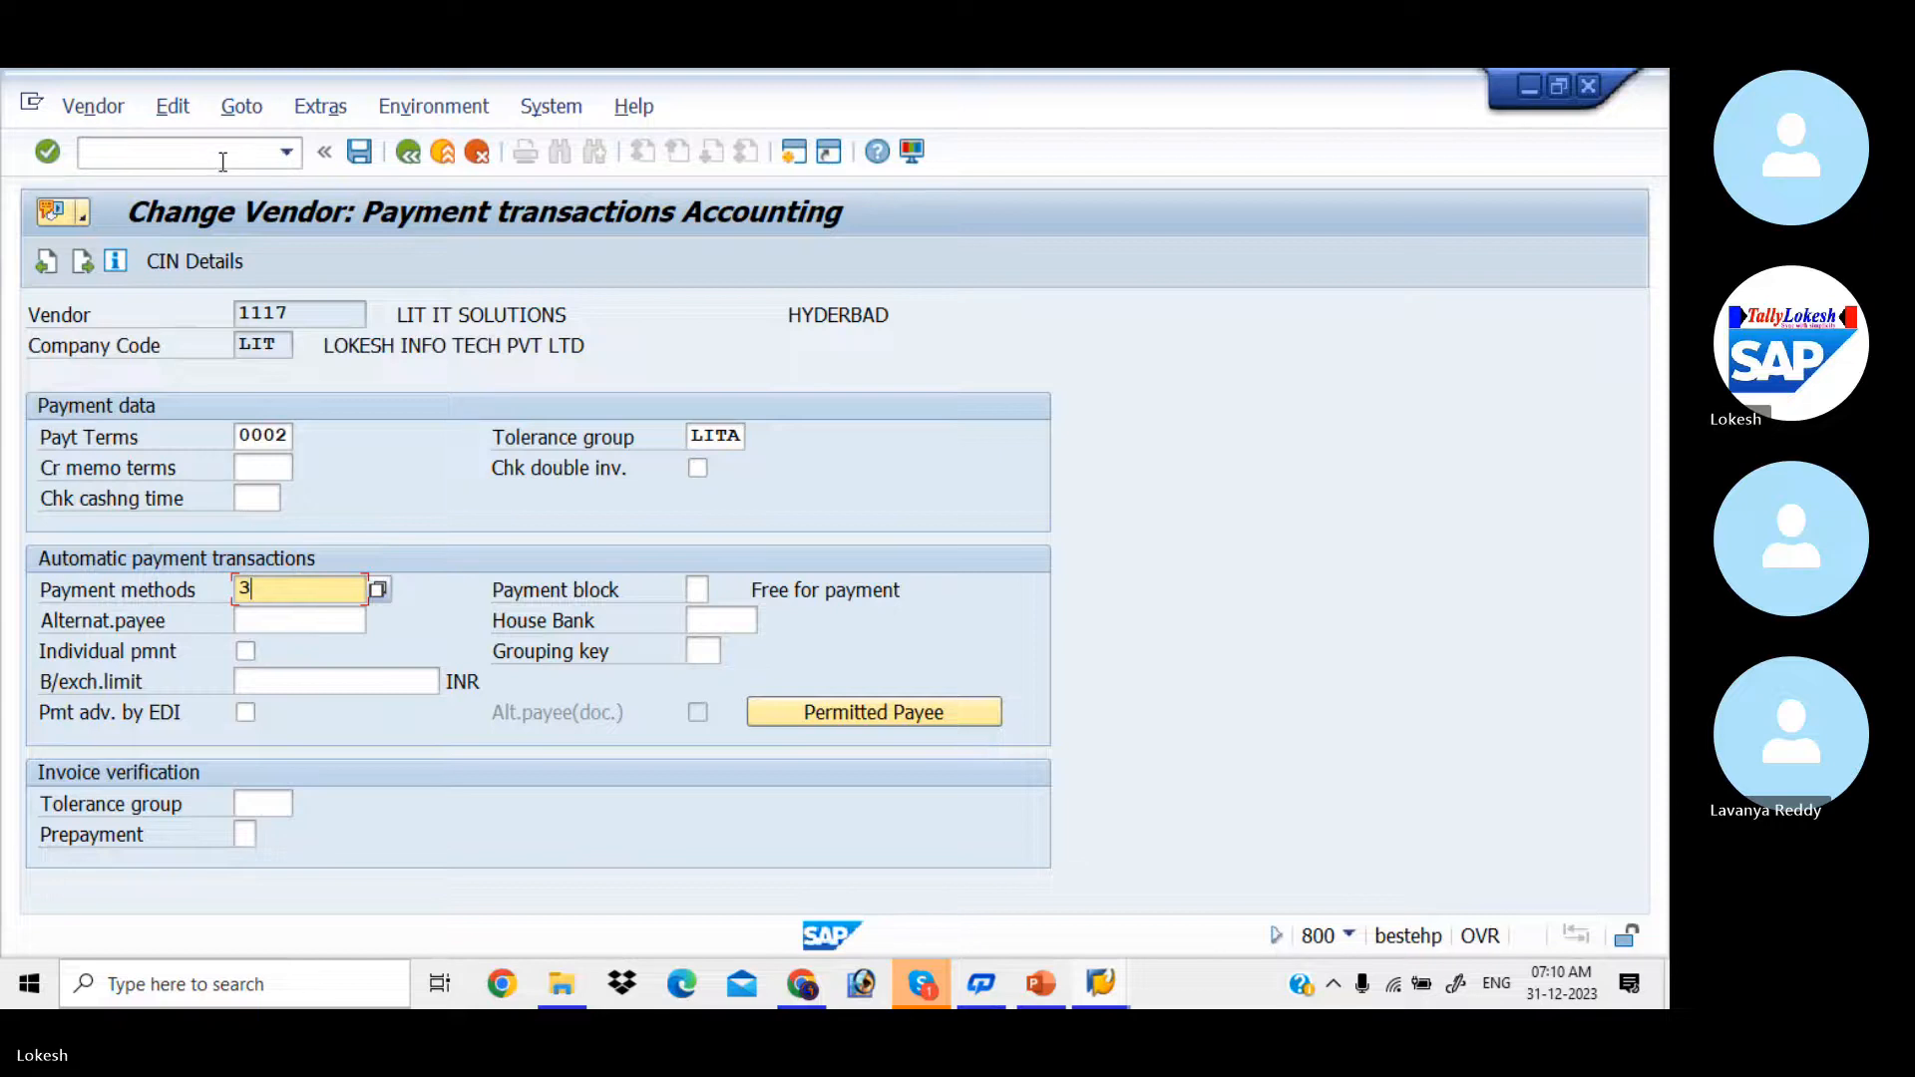
Step: Return to the vendor line item list, set payment method 3 on the 50000 INR invoice and save it
{"action": "key", "text": "alt+Tab"}
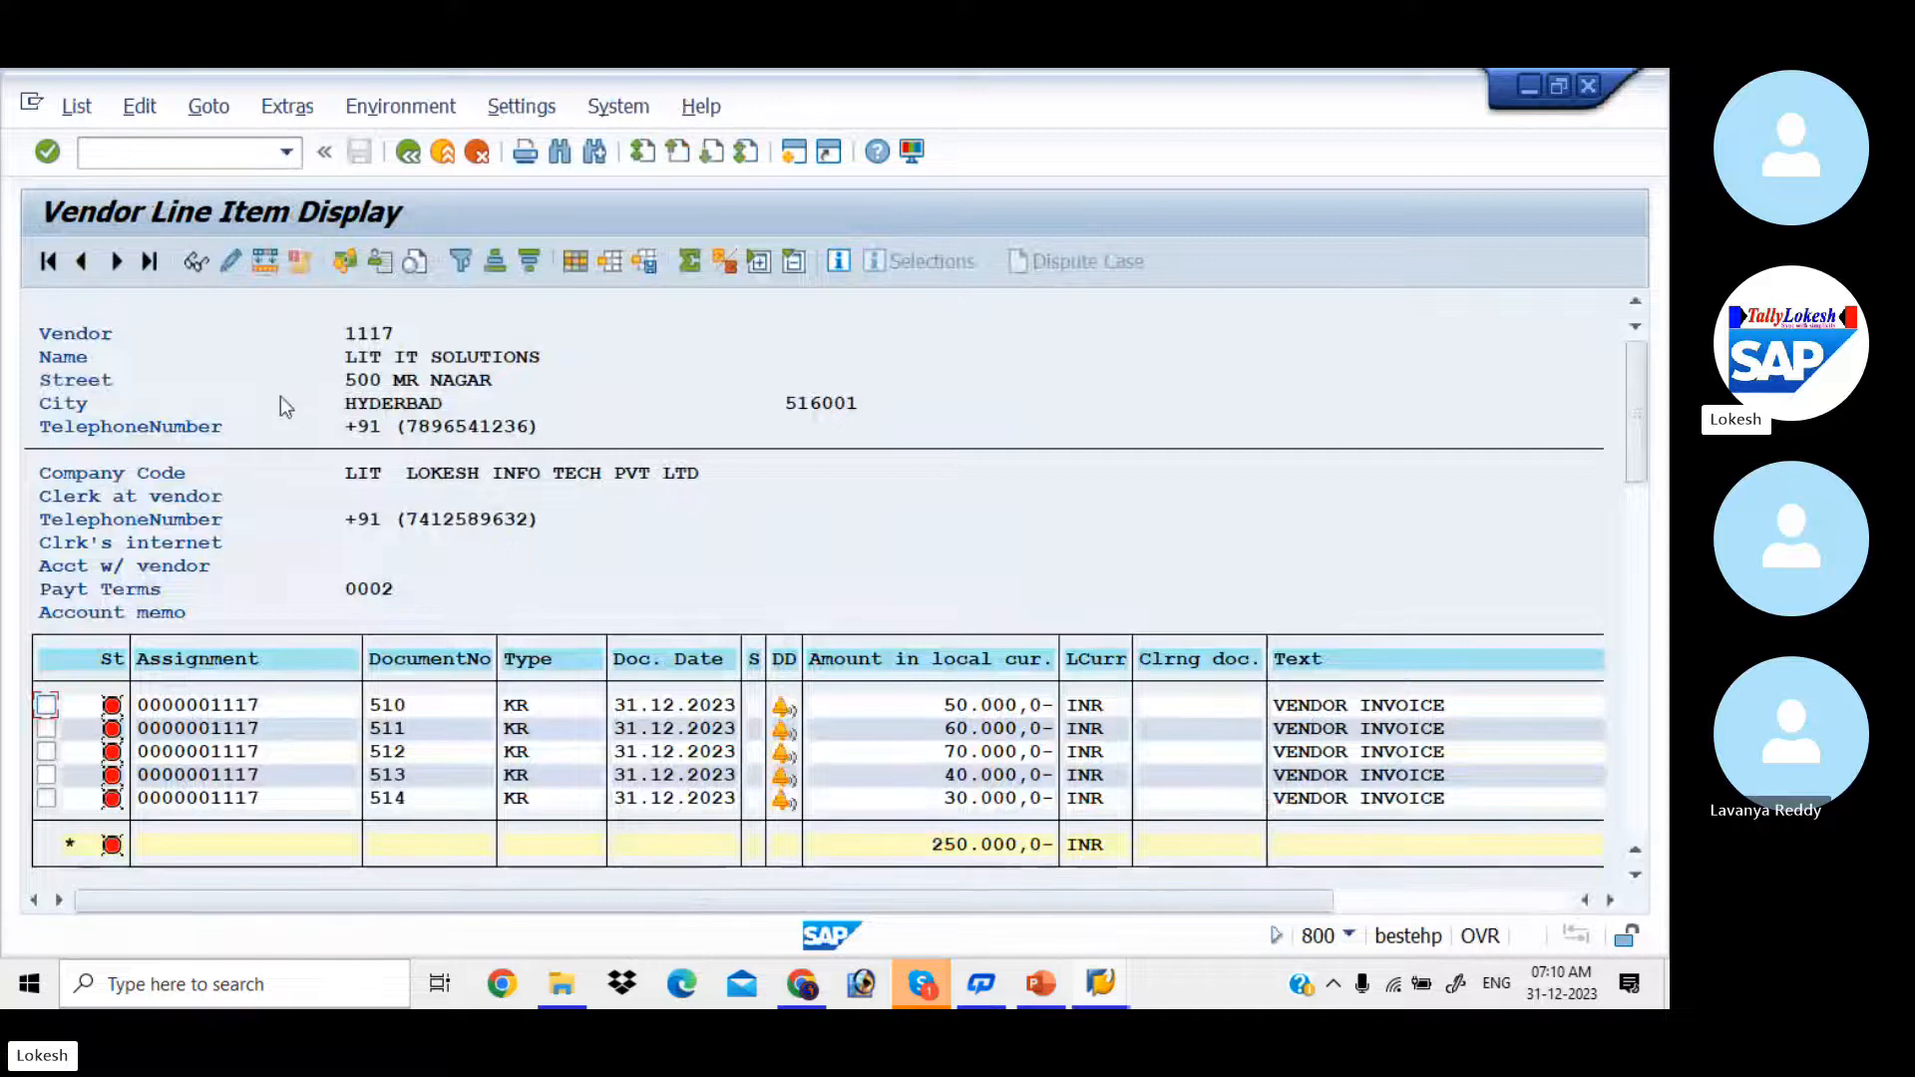
{"action": "double_click", "coordinate": [319, 708]}
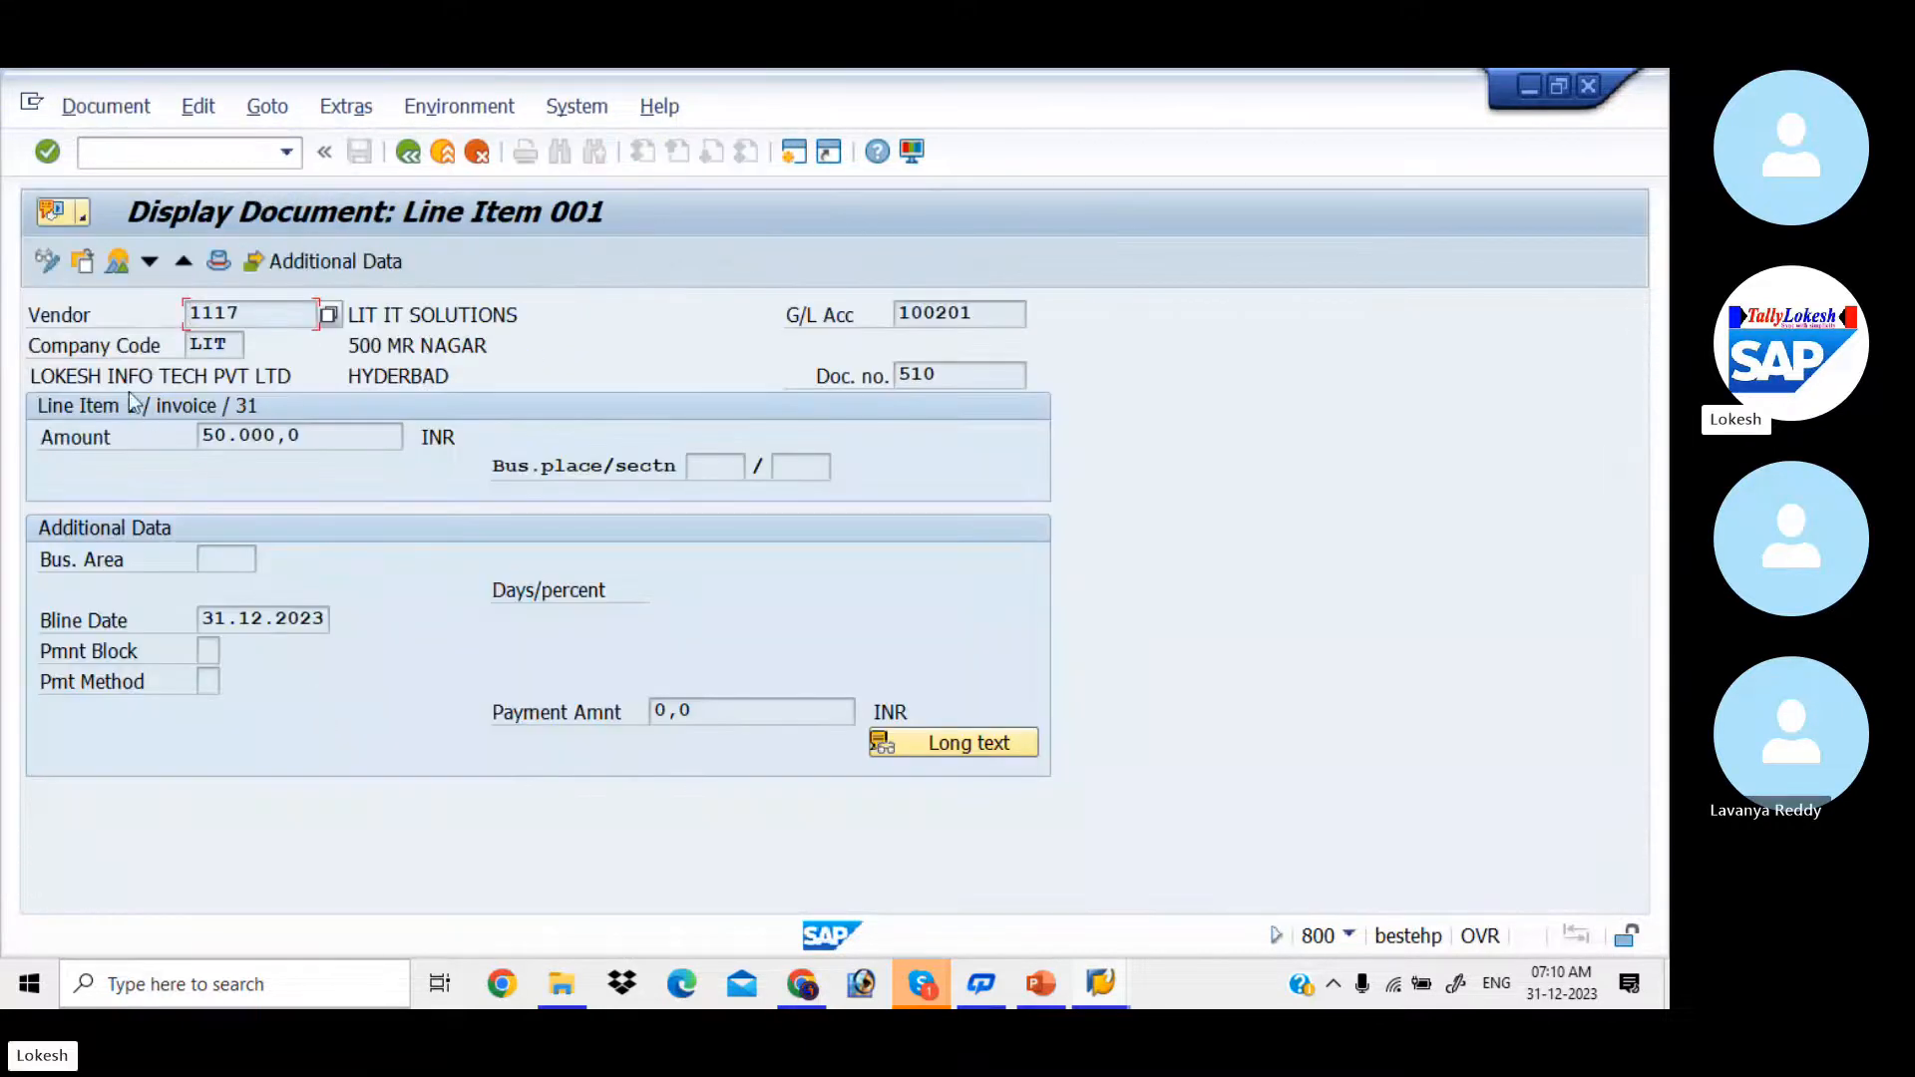
{"action": "left_click", "coordinate": [48, 263]}
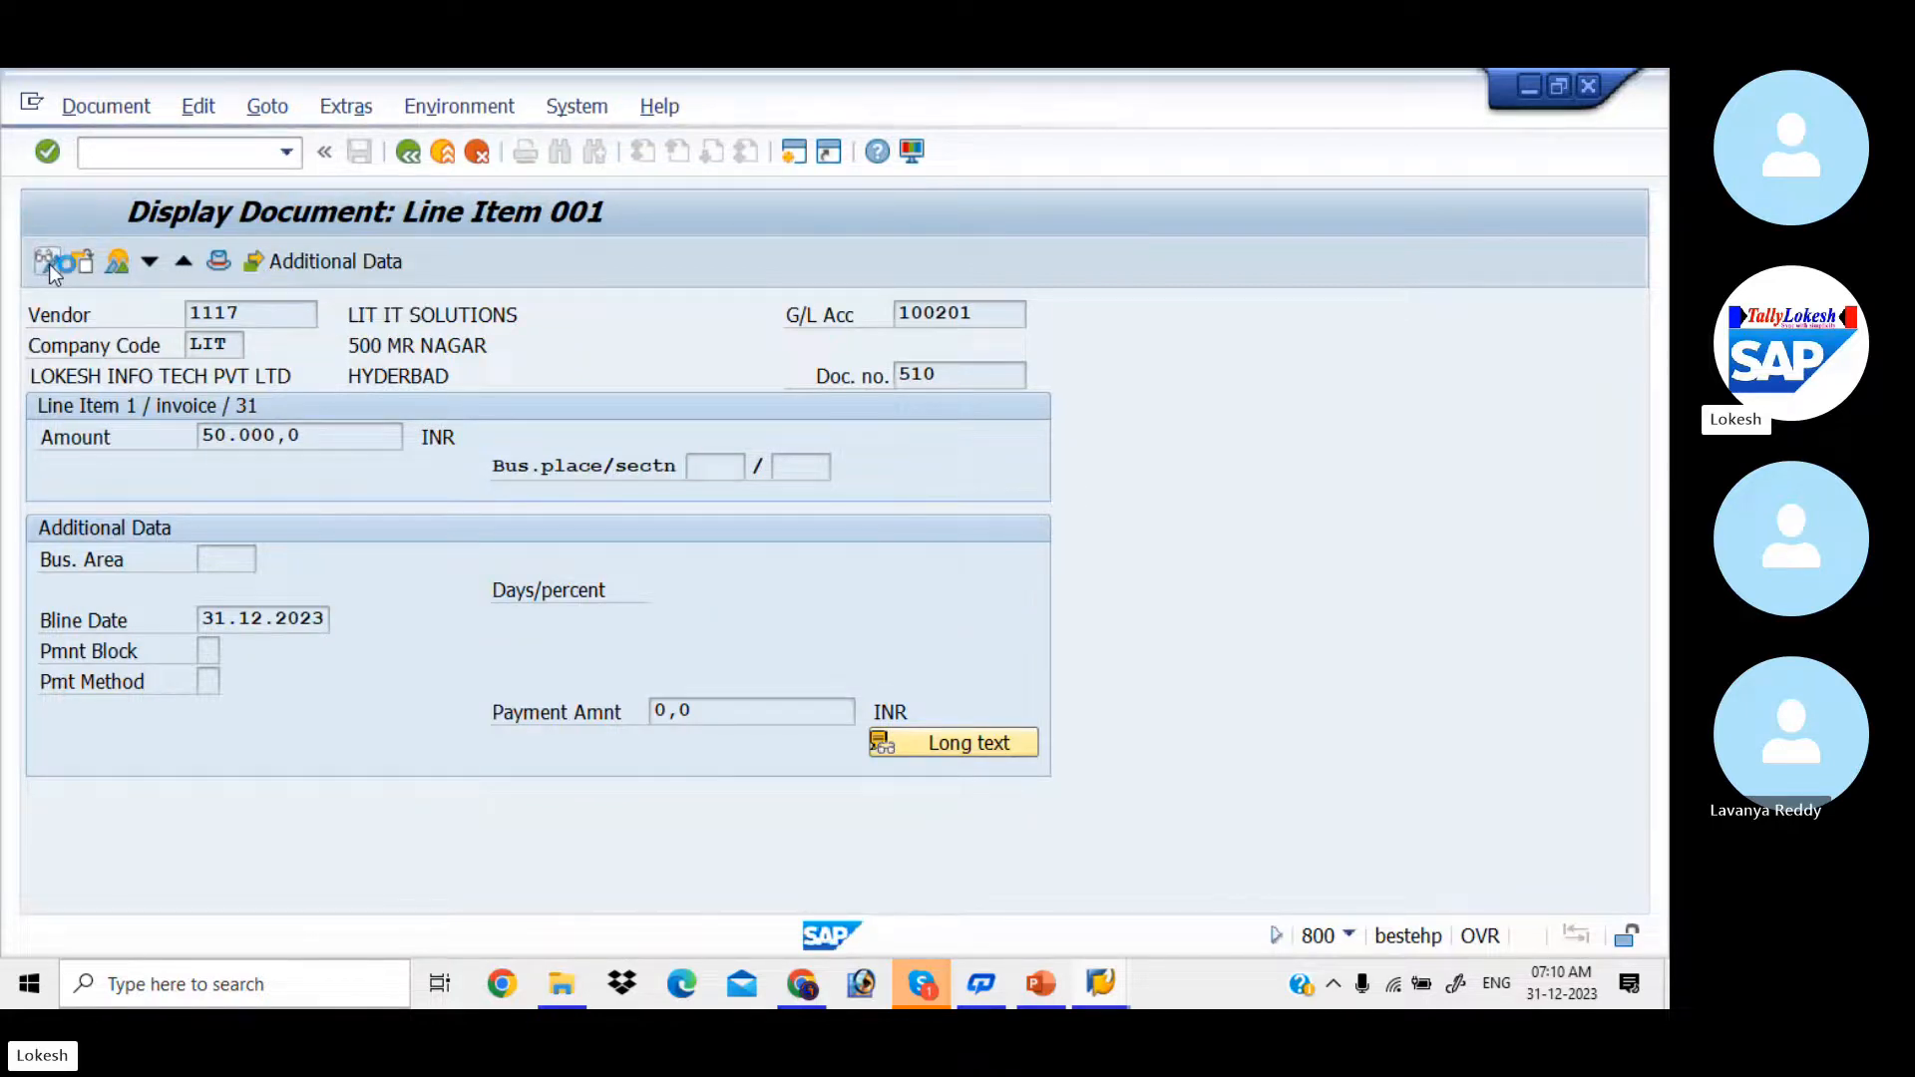
{"action": "left_click", "coordinate": [212, 682]}
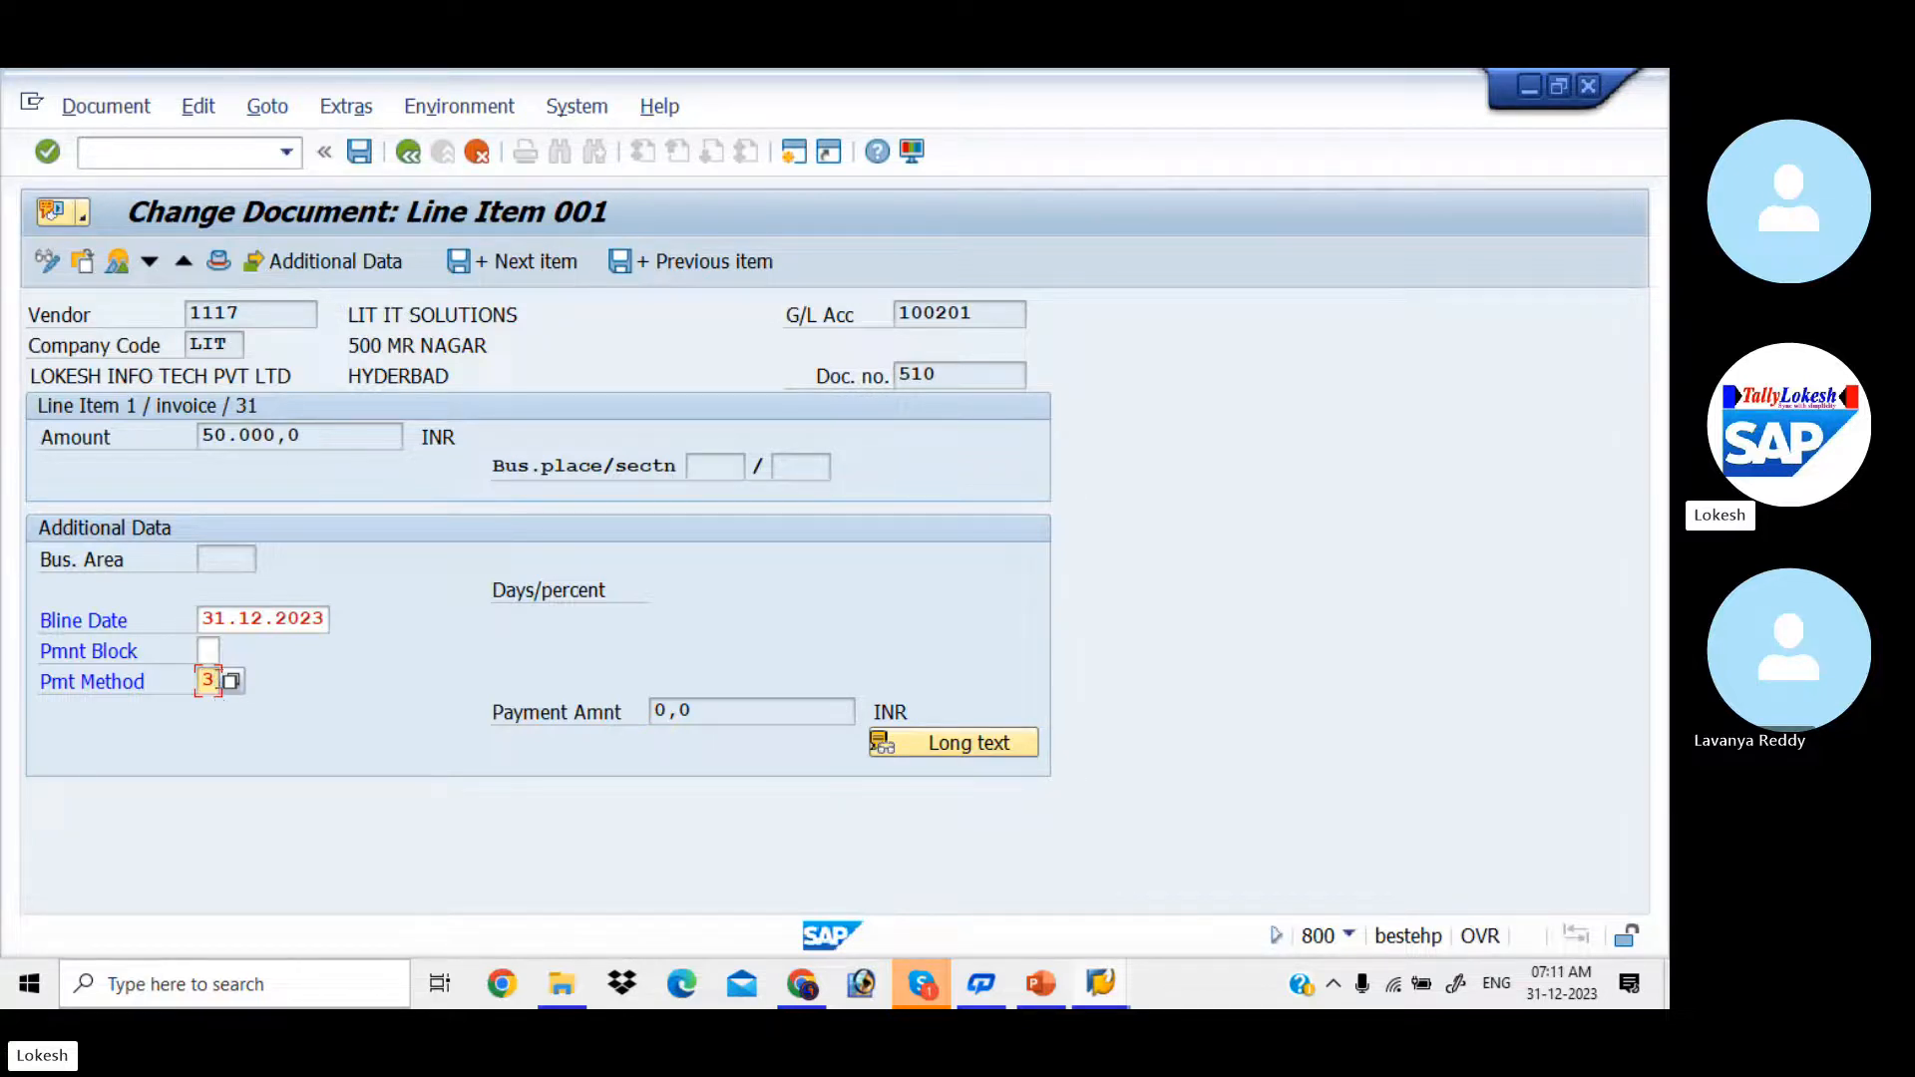
{"action": "left_click", "coordinate": [364, 151]}
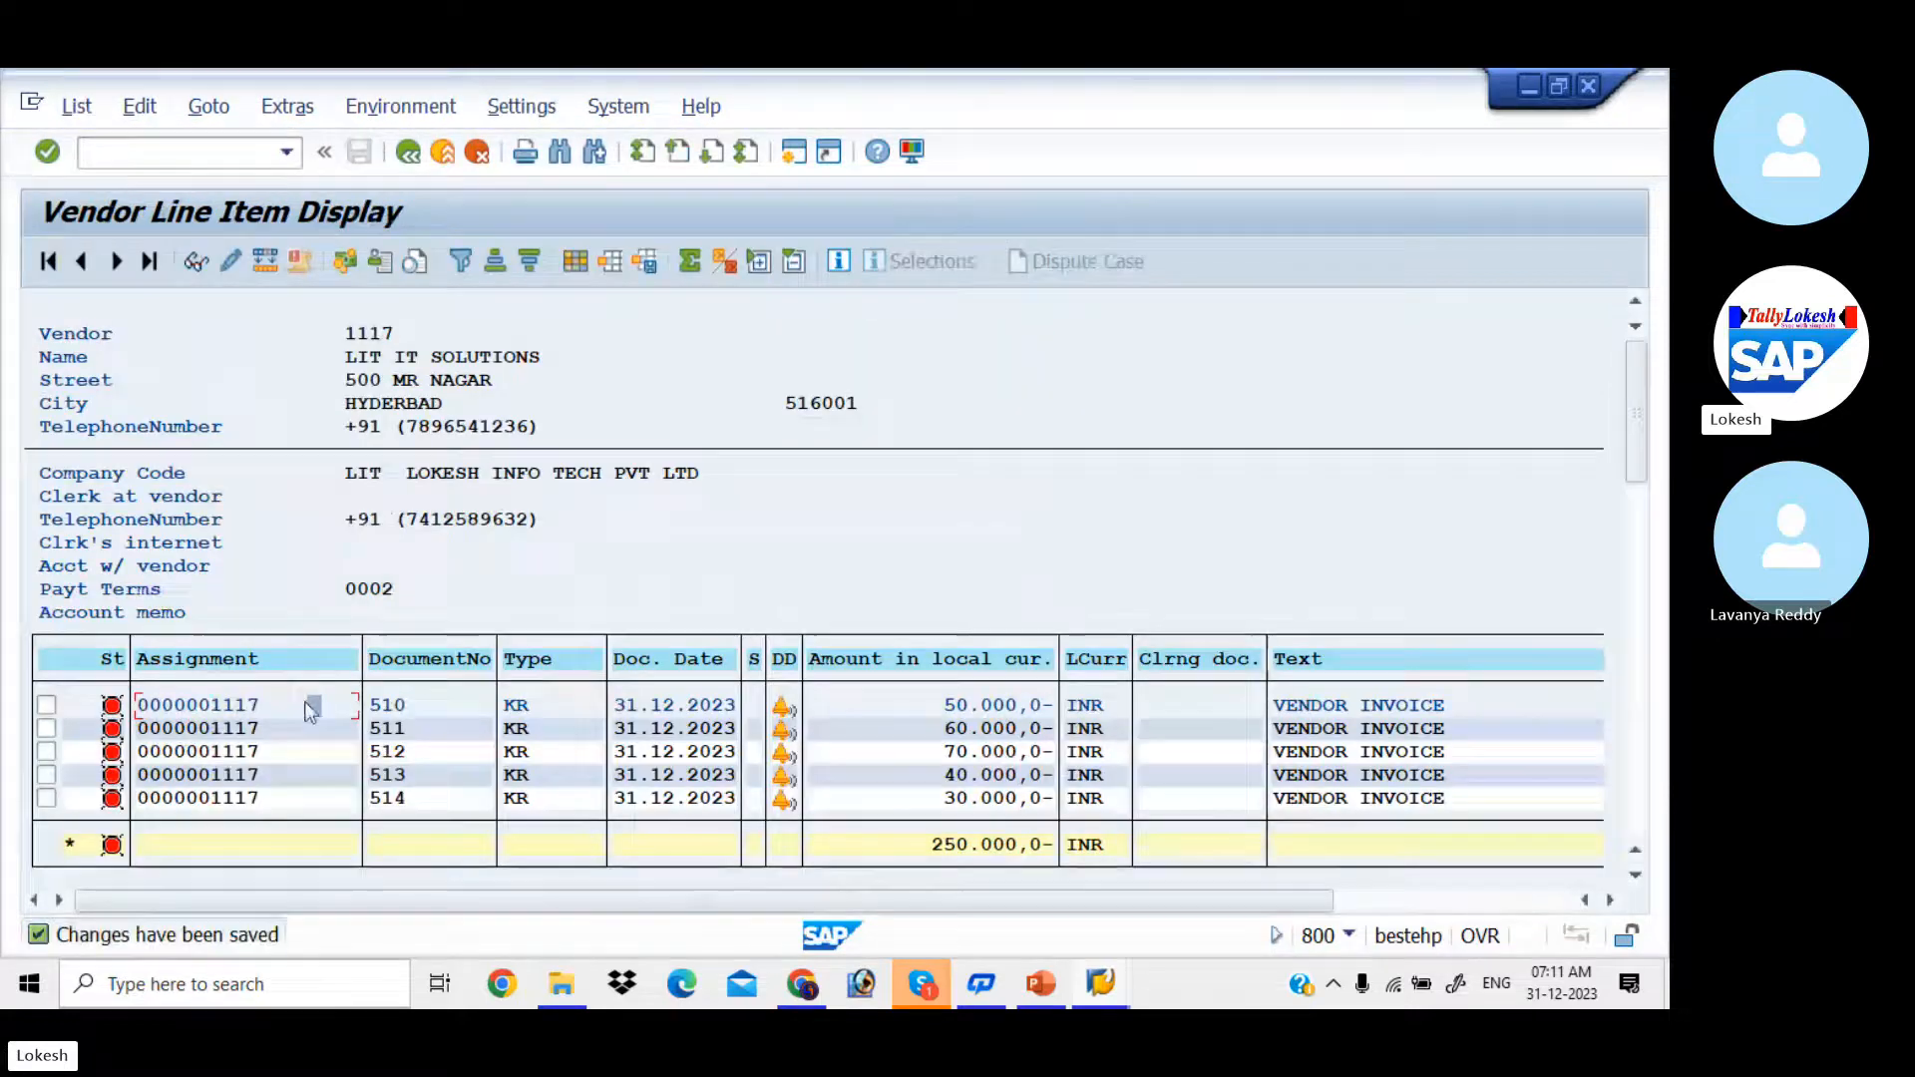
Step: Open the 60000 INR invoice line item in change mode, set its payment method to 3 and save
{"action": "double_click", "coordinate": [269, 732]}
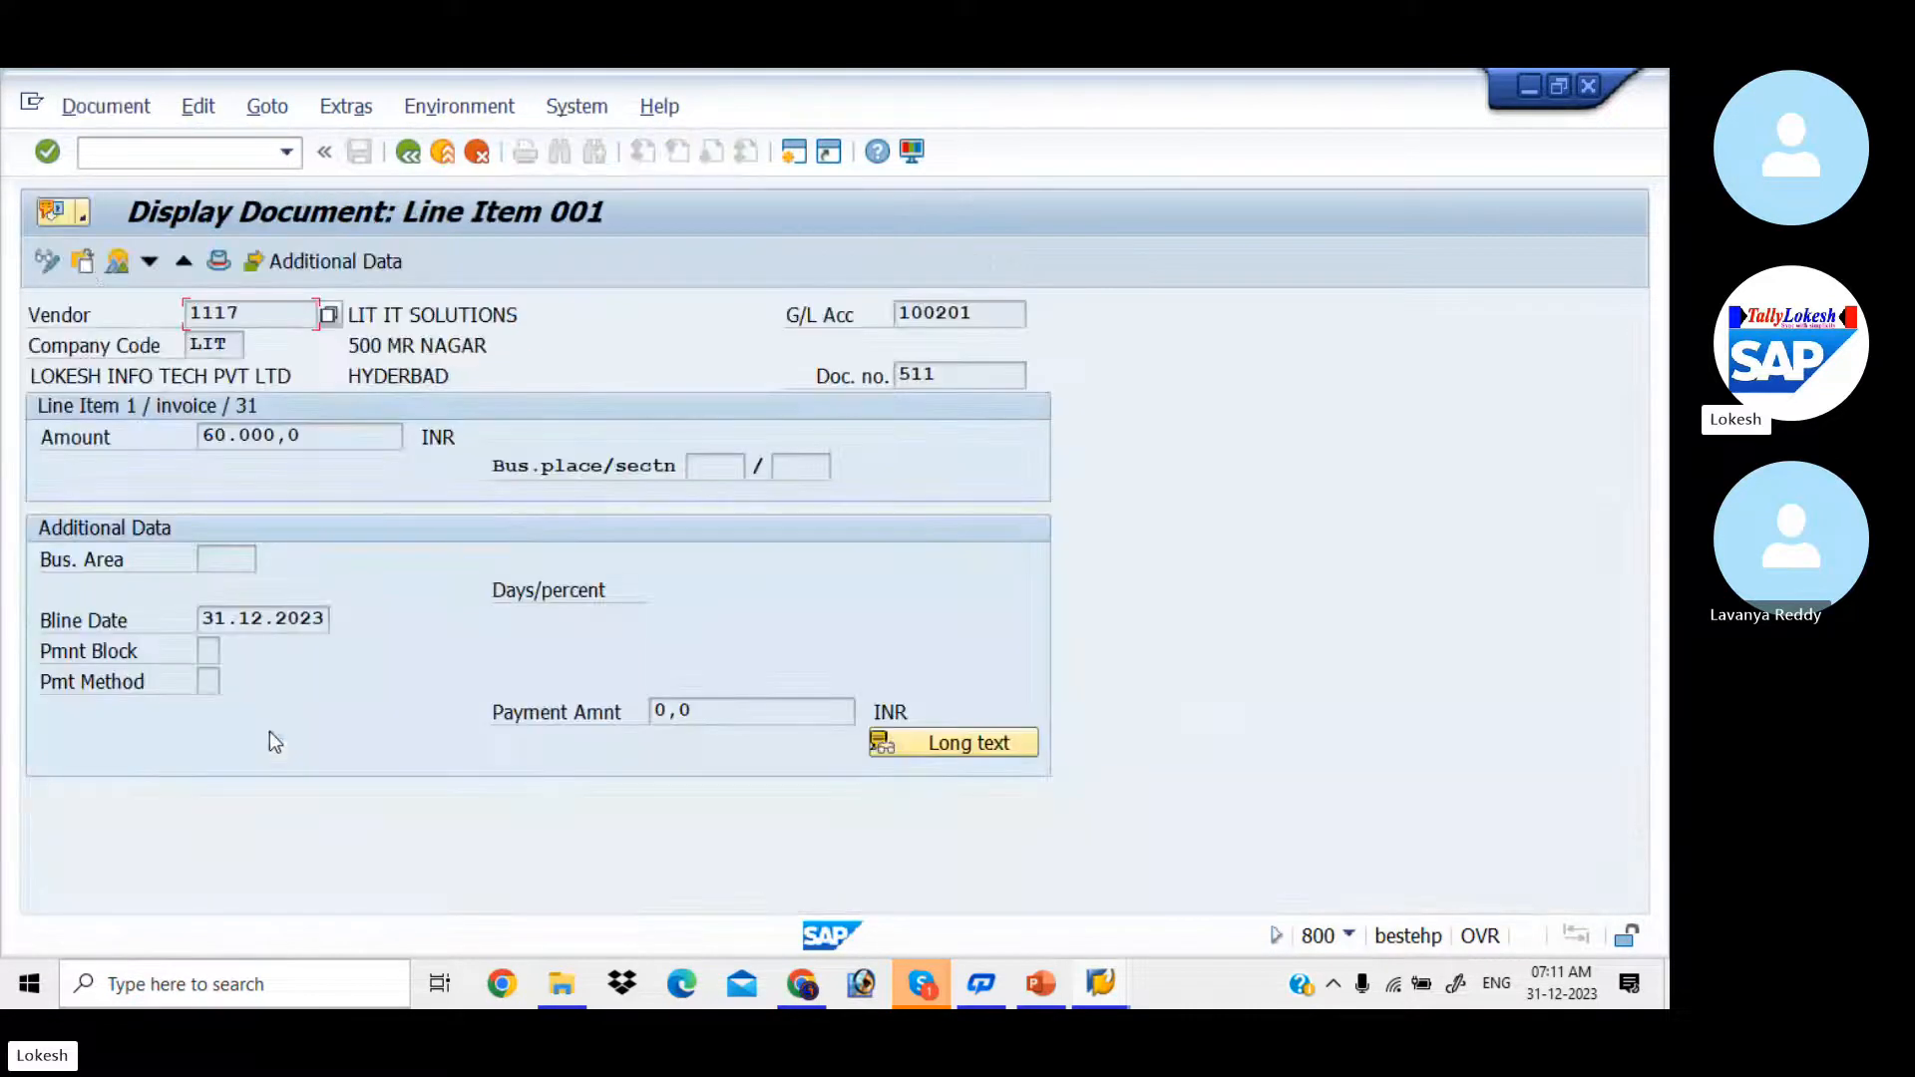
{"action": "left_click", "coordinate": [50, 262]}
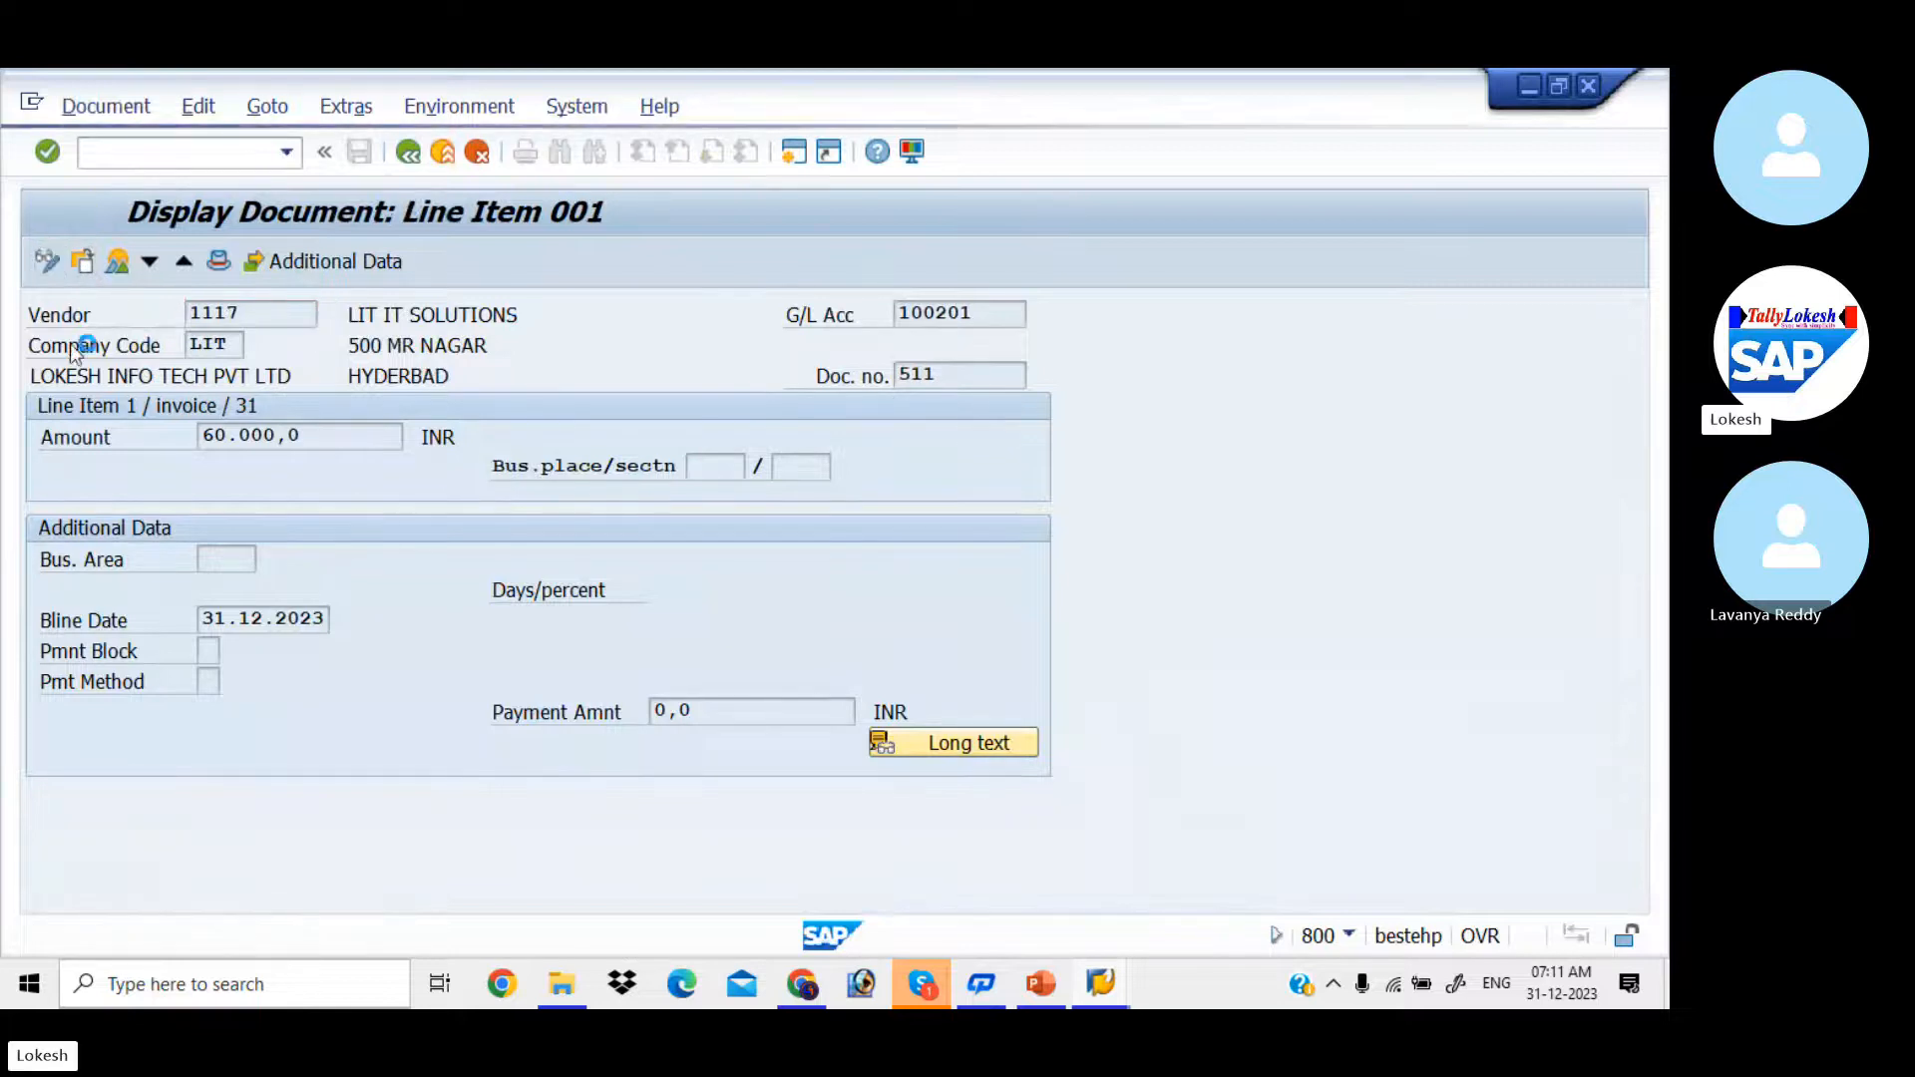
{"action": "left_click", "coordinate": [206, 684]}
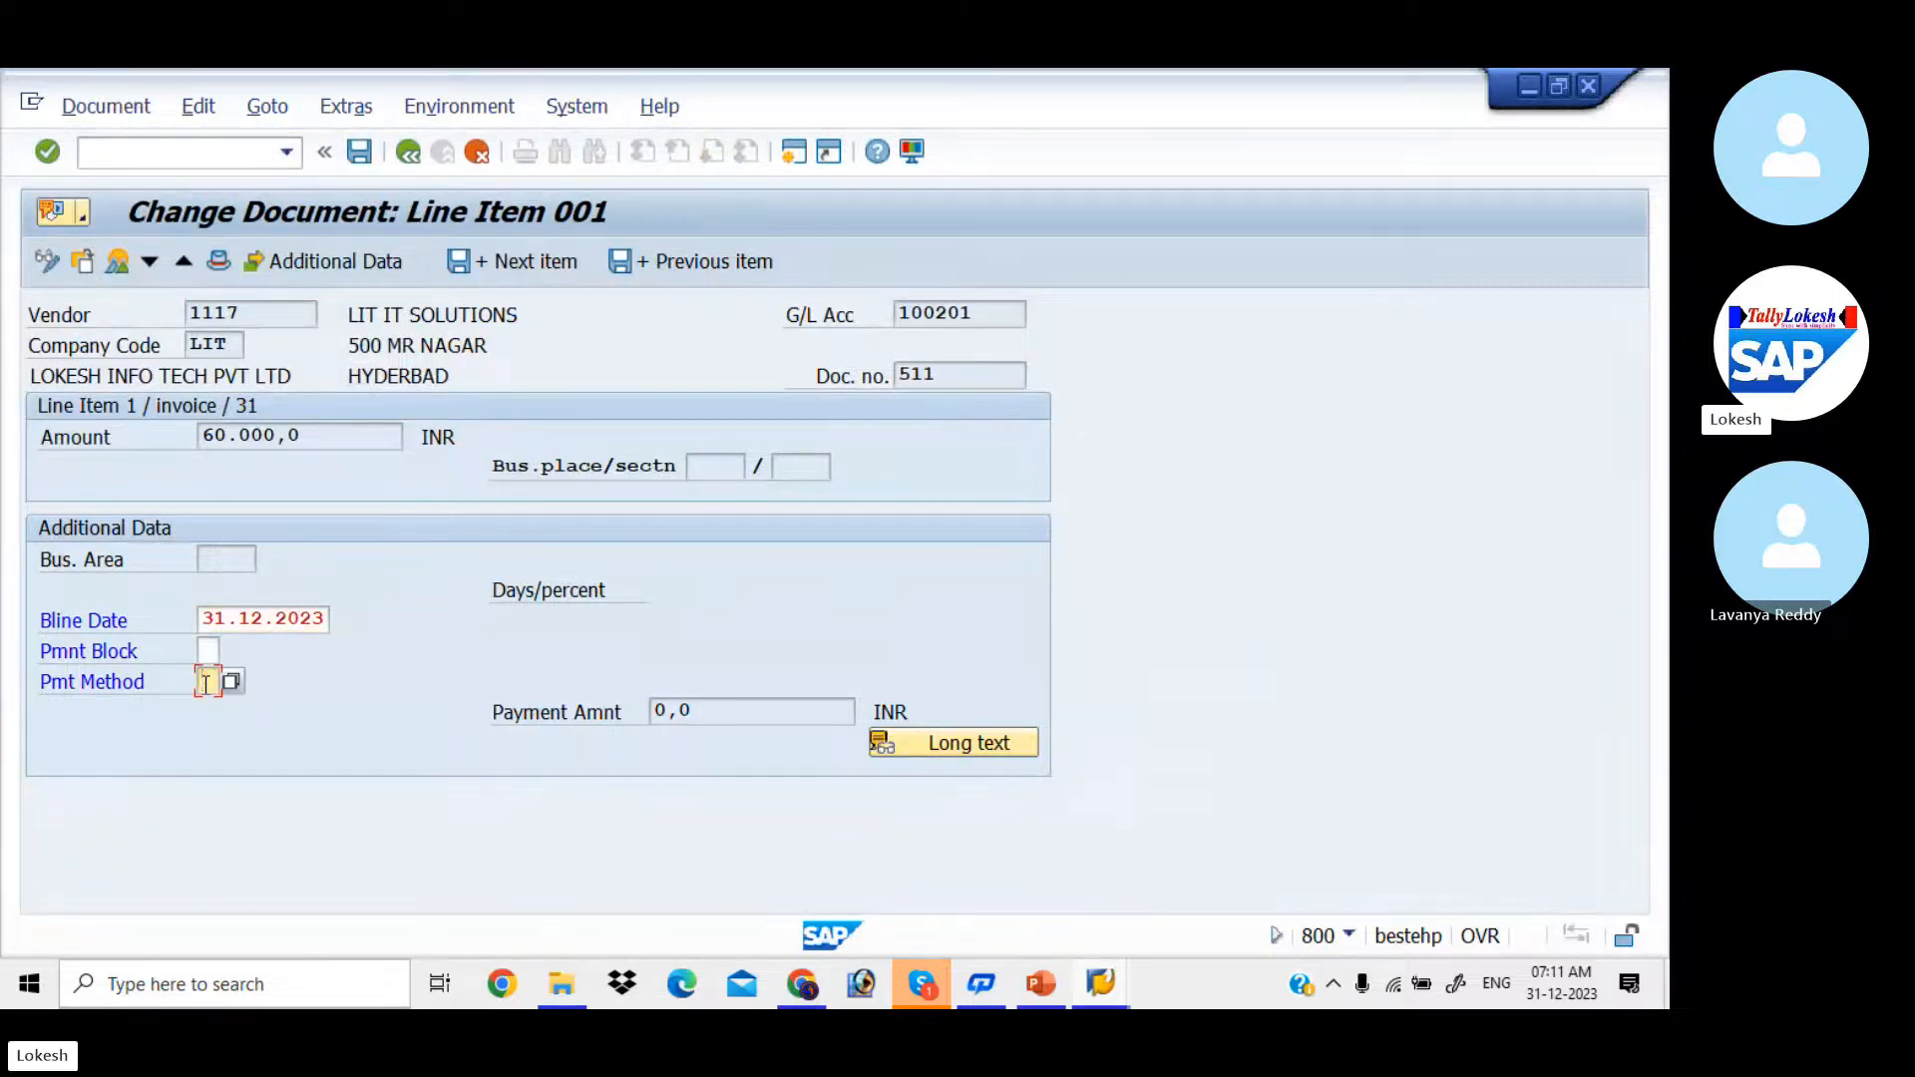
{"action": "left_click", "coordinate": [367, 152]}
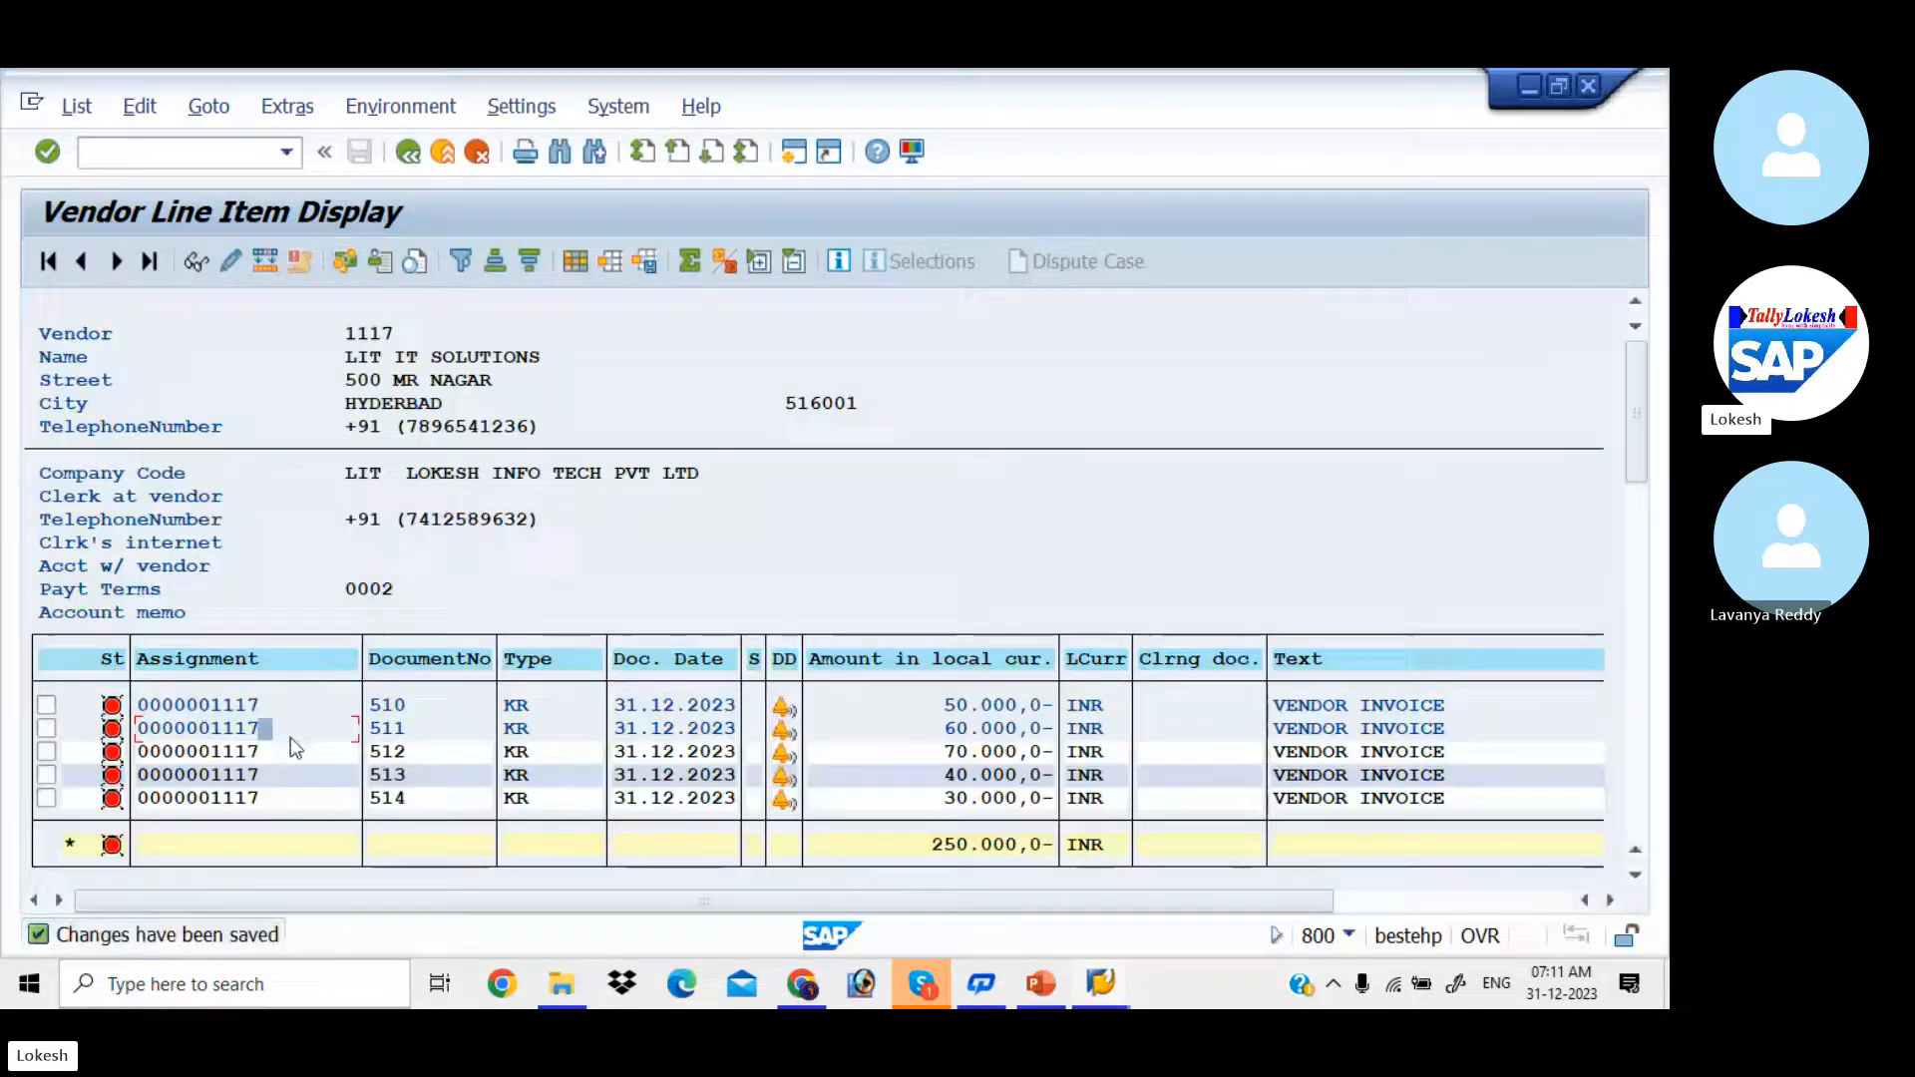
Step: Open the 70000 INR invoice line item in change mode, set its payment method to 3 and save
{"action": "double_click", "coordinate": [297, 756]}
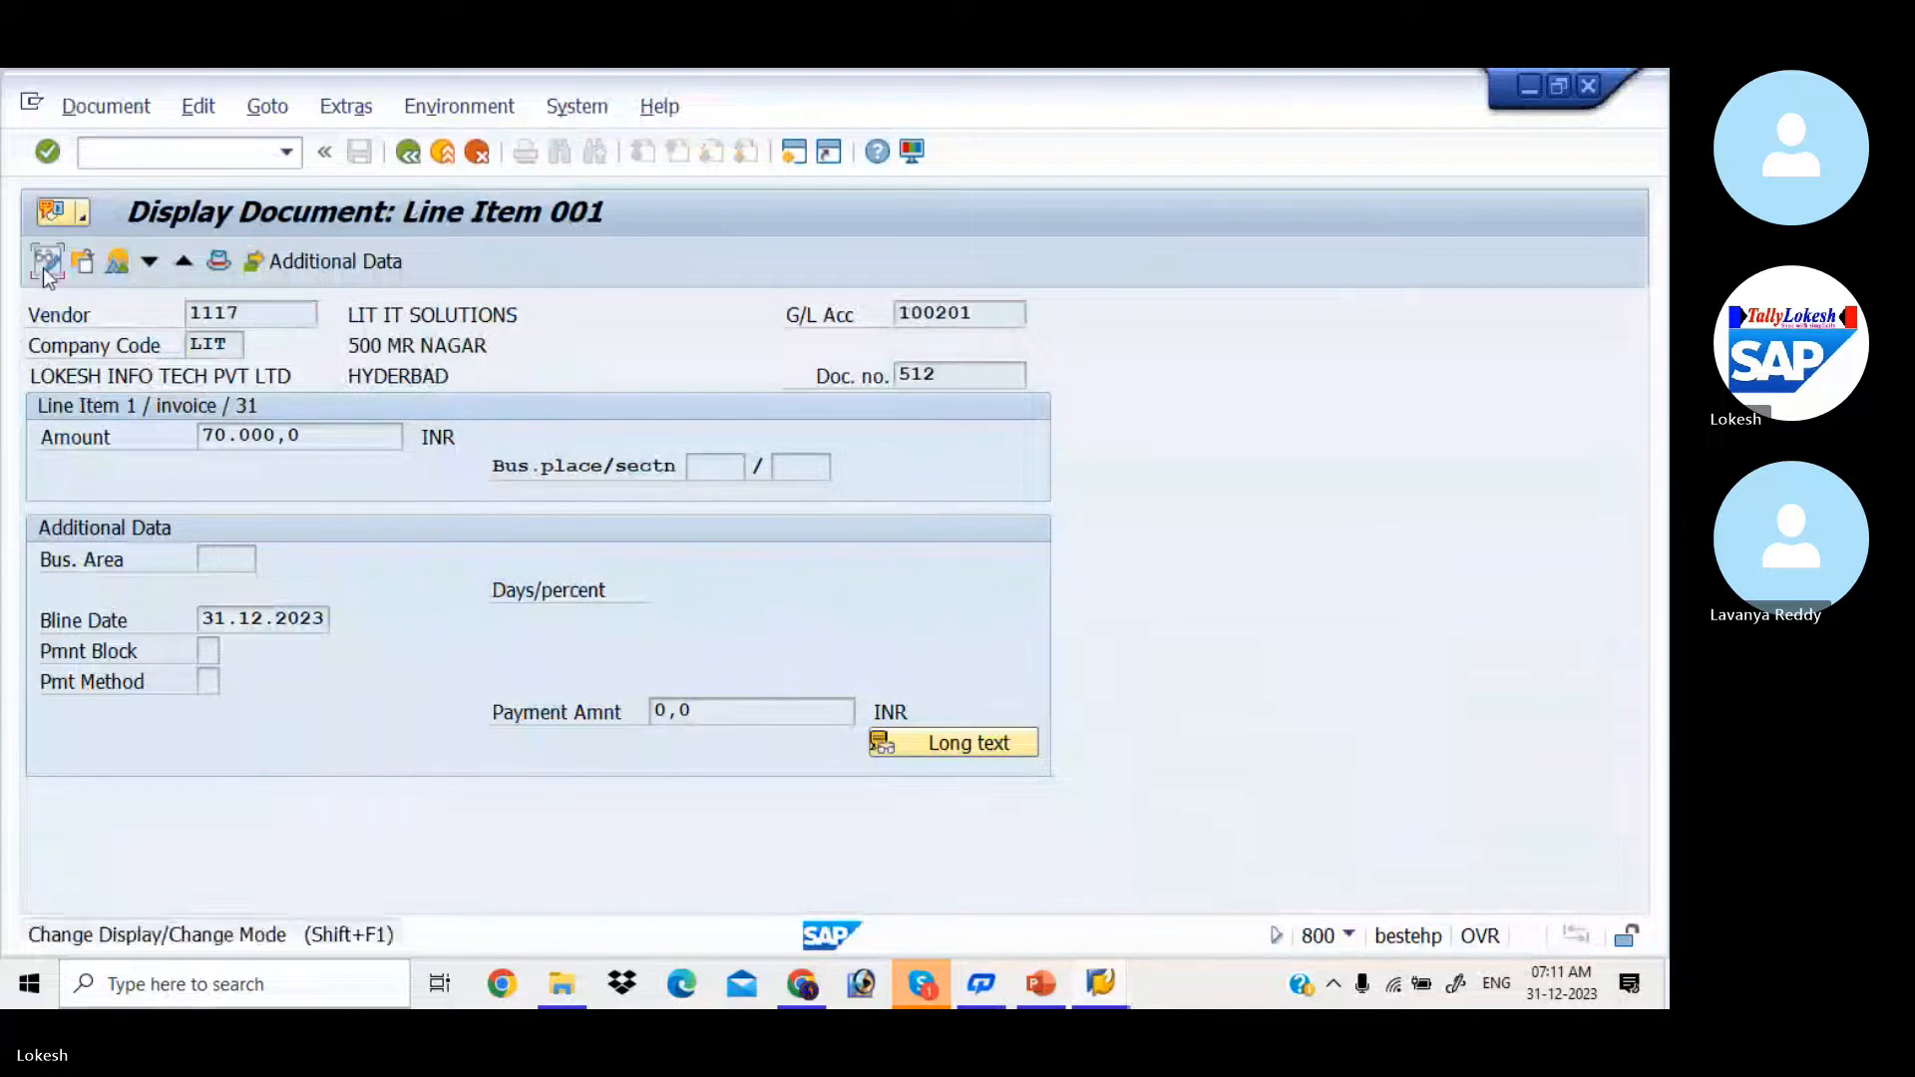
{"action": "left_click", "coordinate": [44, 265]}
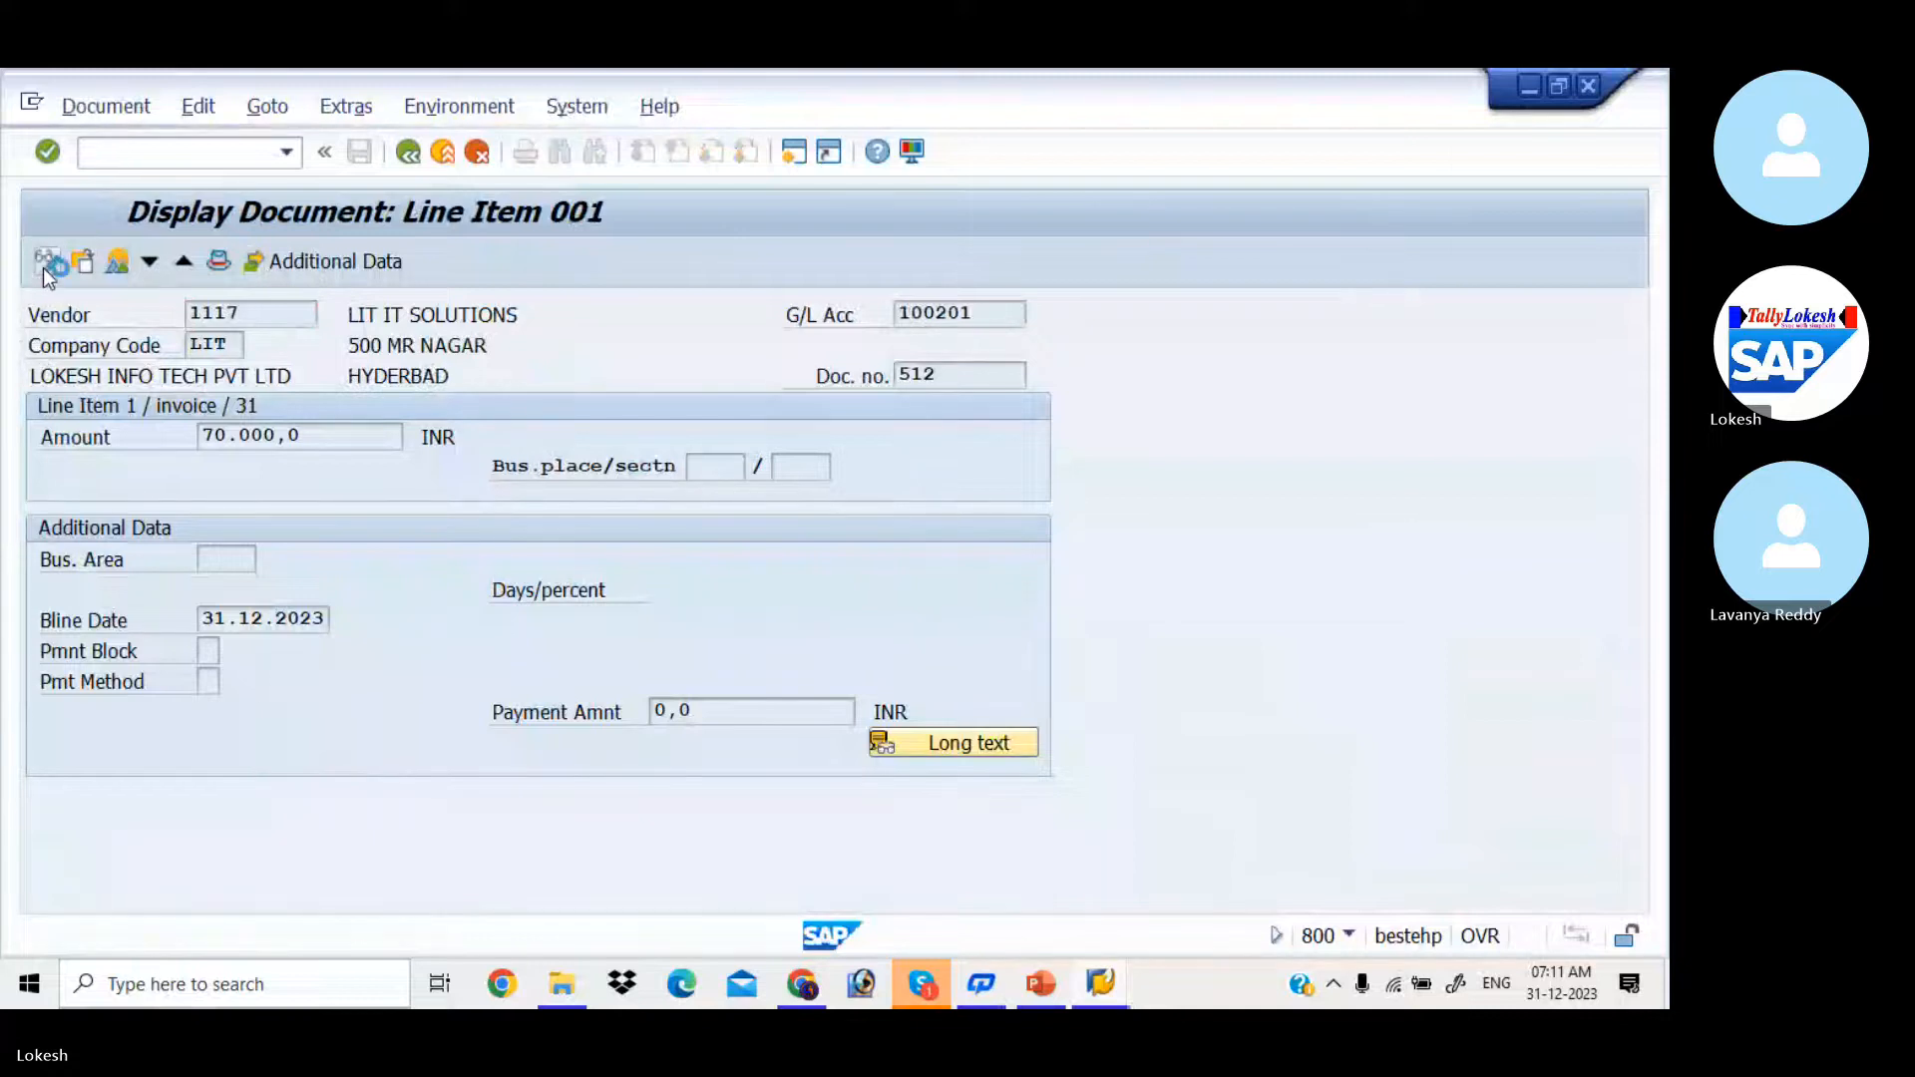
{"action": "left_click", "coordinate": [208, 682]}
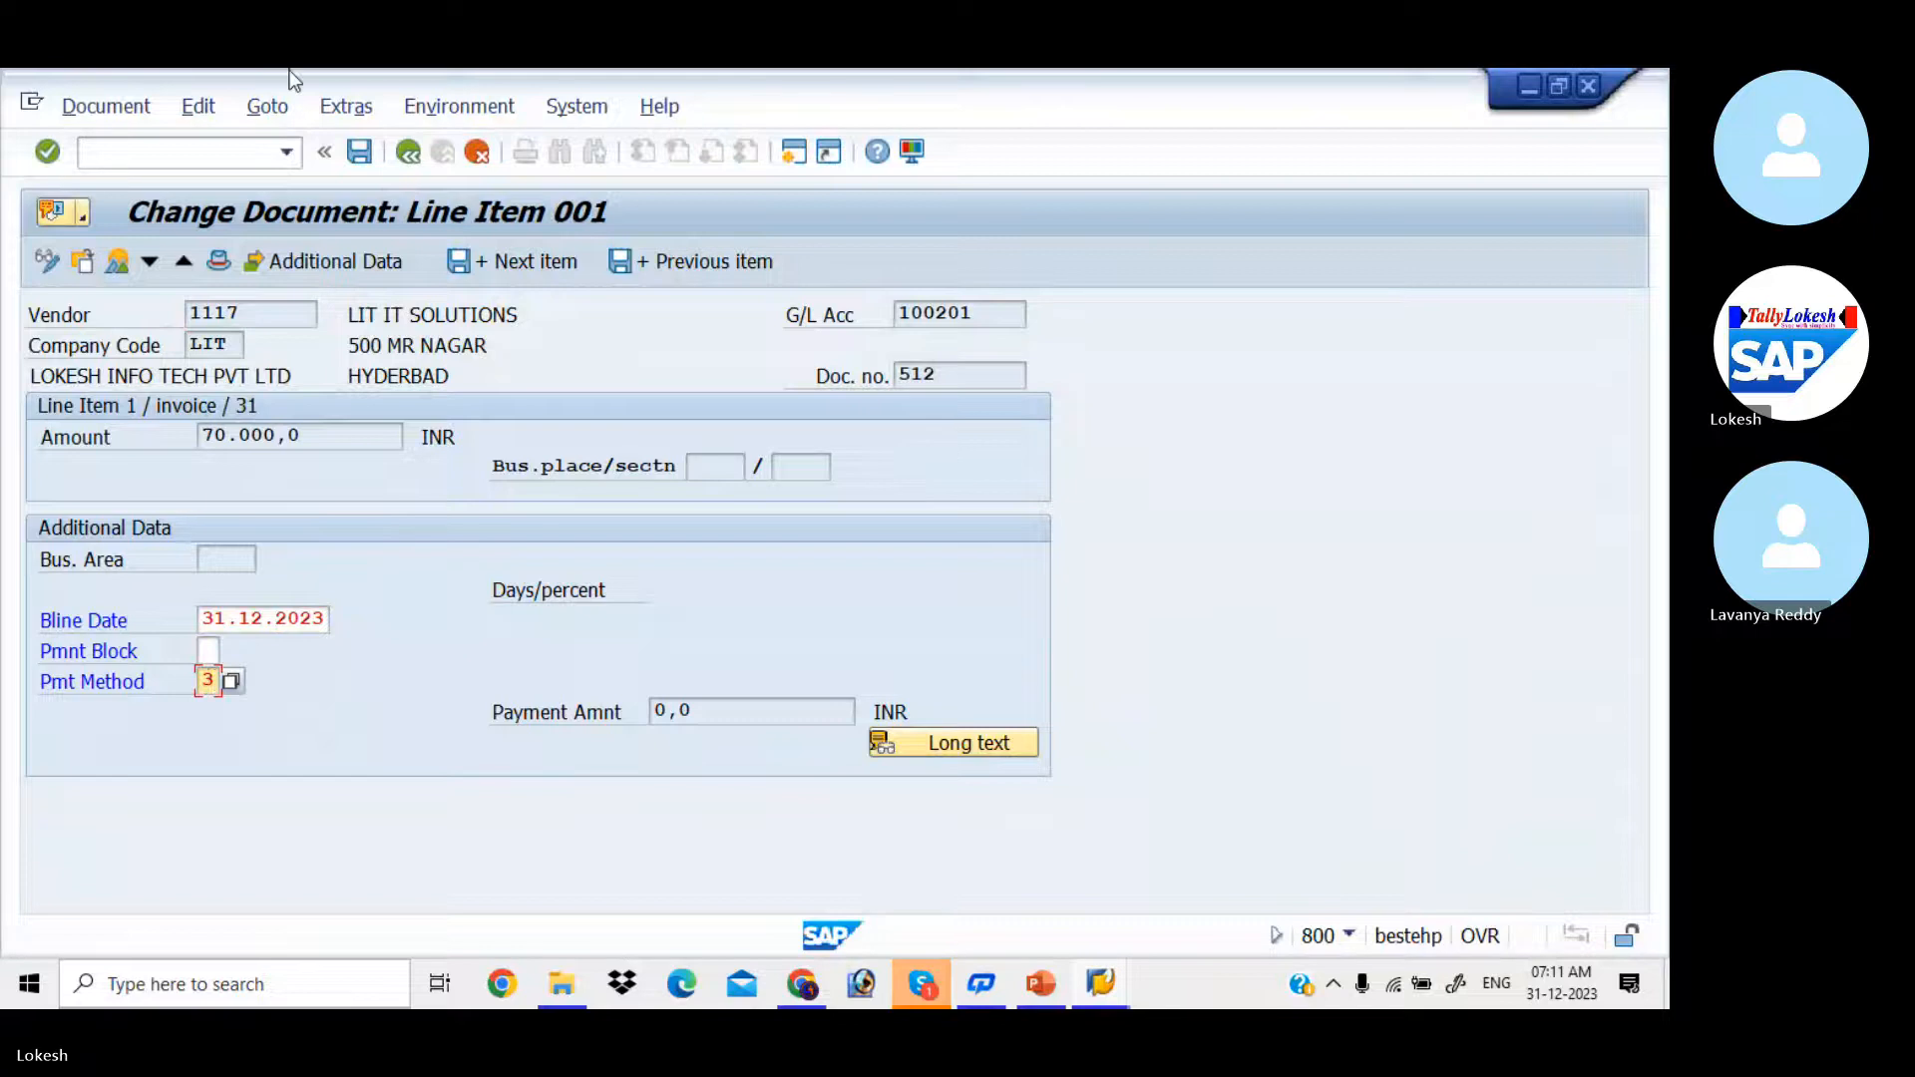
{"action": "left_click", "coordinate": [361, 152]}
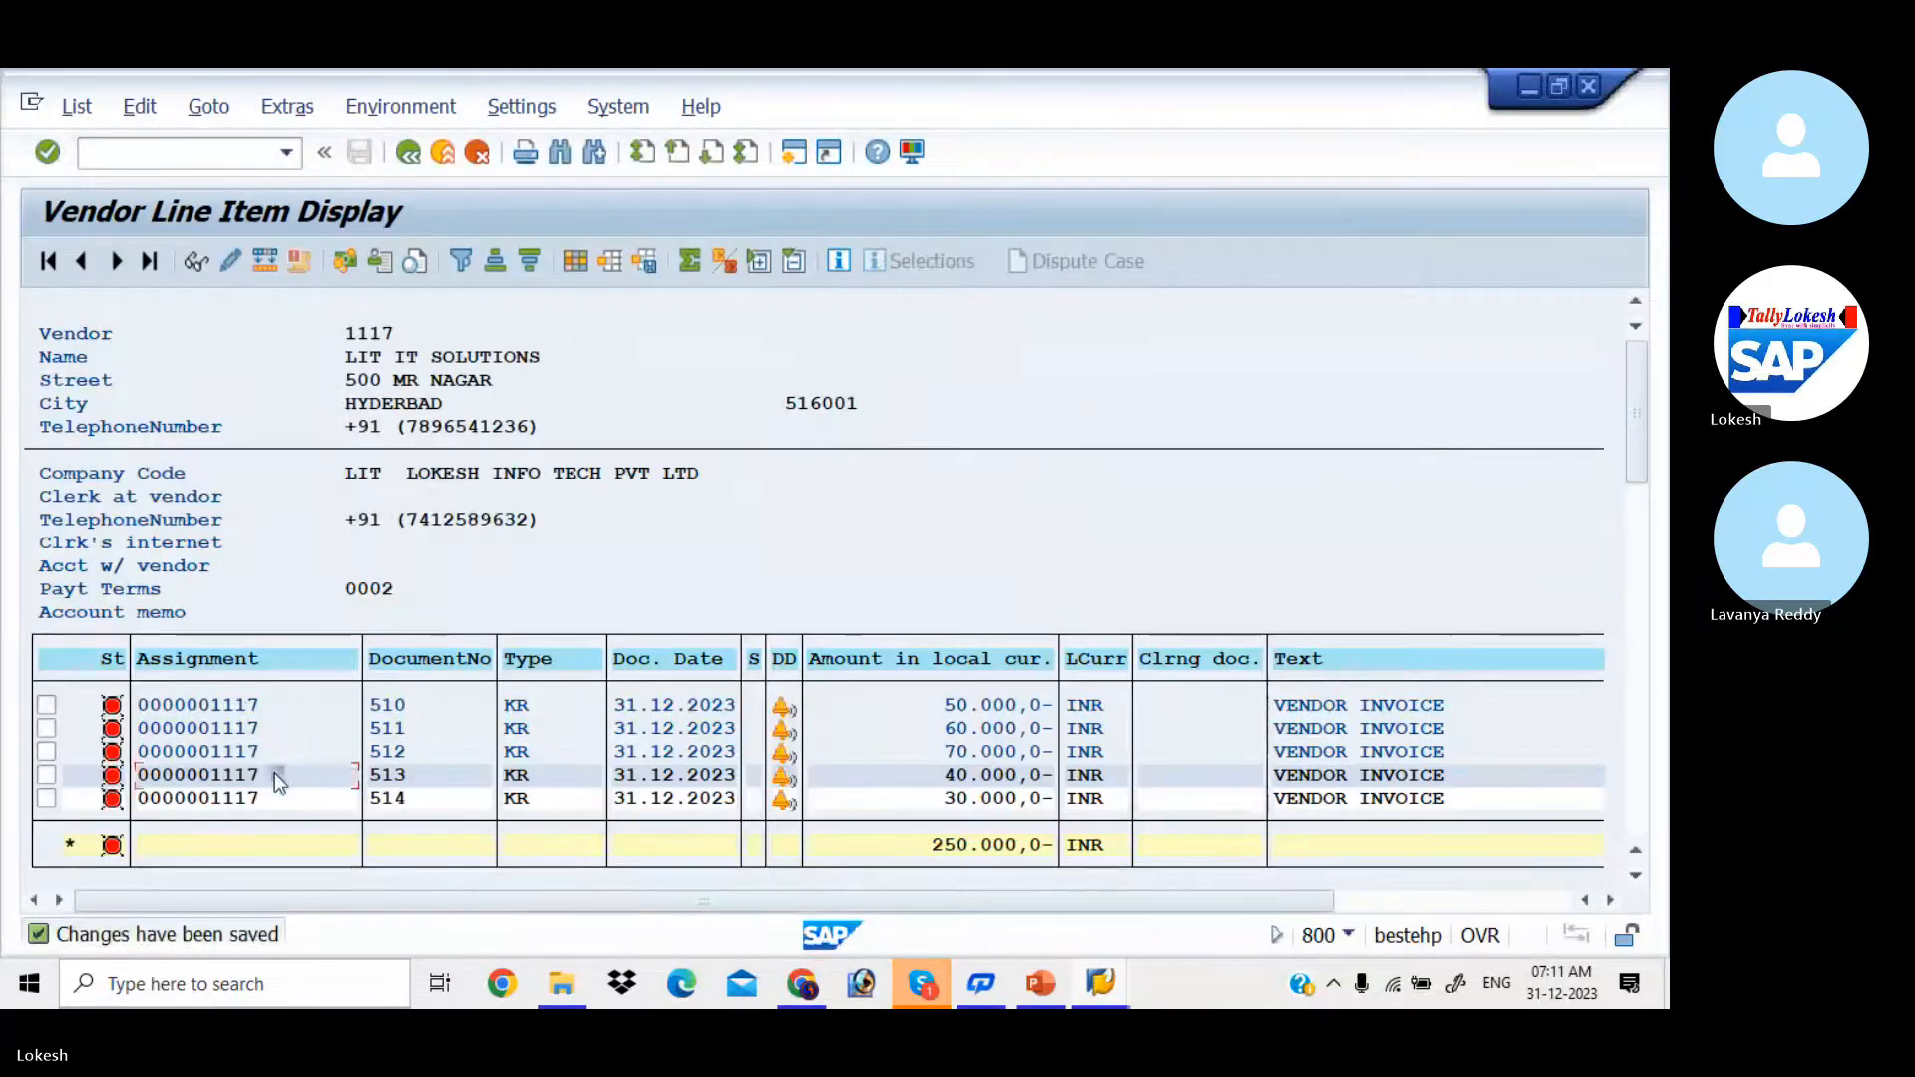
Step: Open the 40000 INR invoice line item in change mode, set its payment method to 3 and save
{"action": "double_click", "coordinate": [273, 774]}
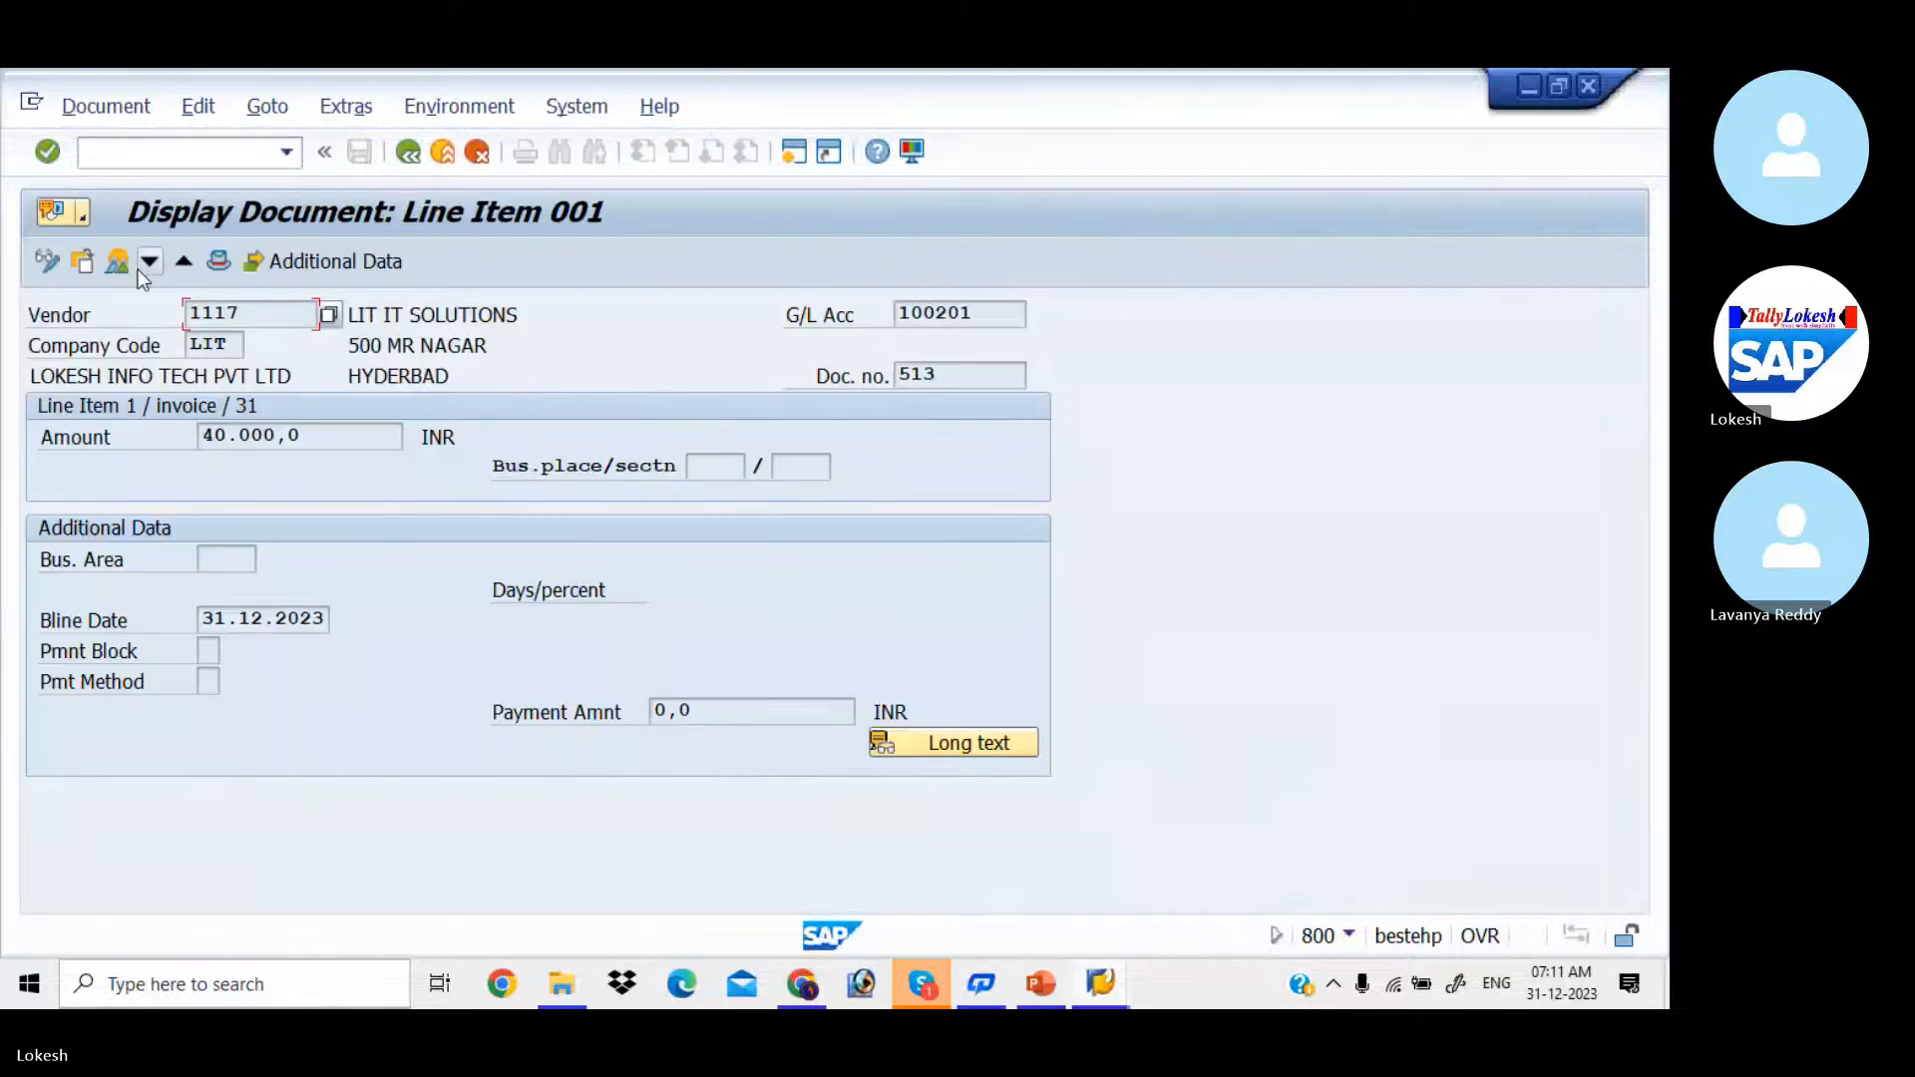
{"action": "left_click", "coordinate": [48, 262]}
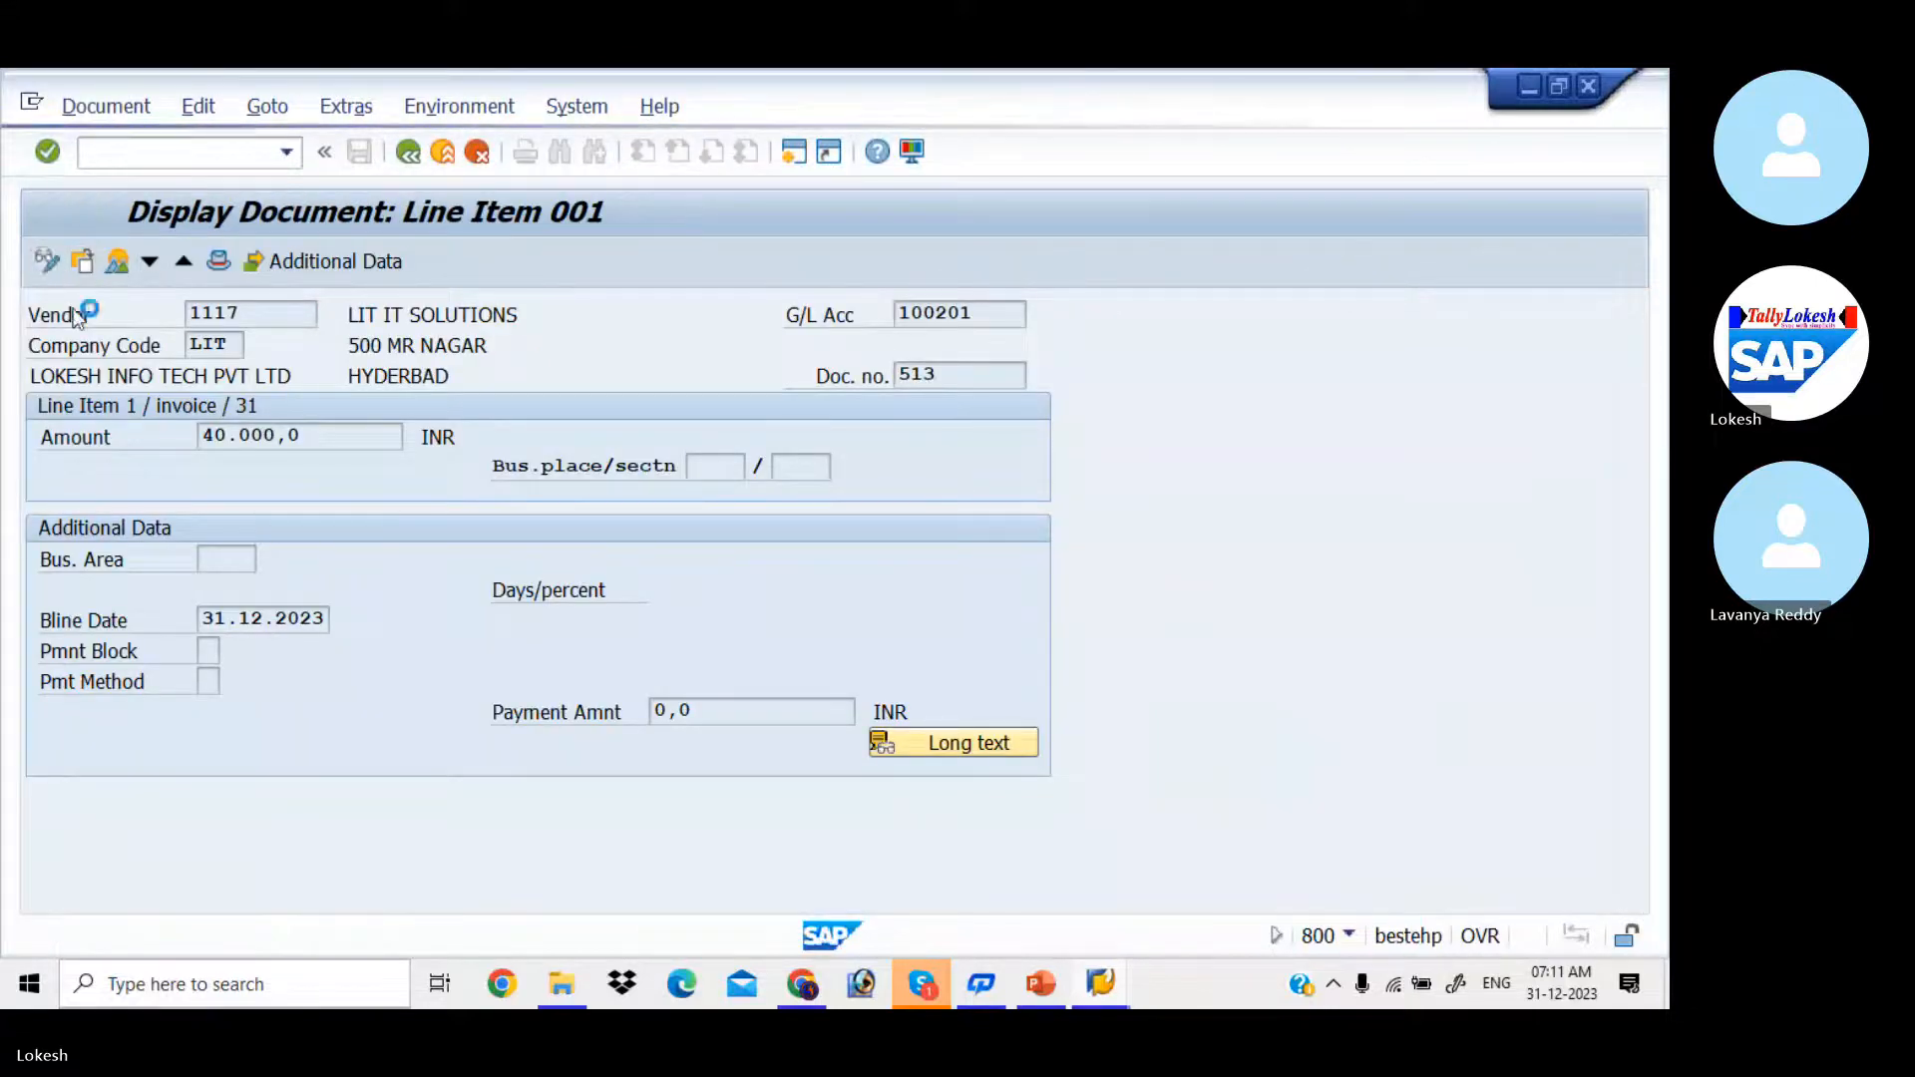
{"action": "left_click", "coordinate": [208, 682]}
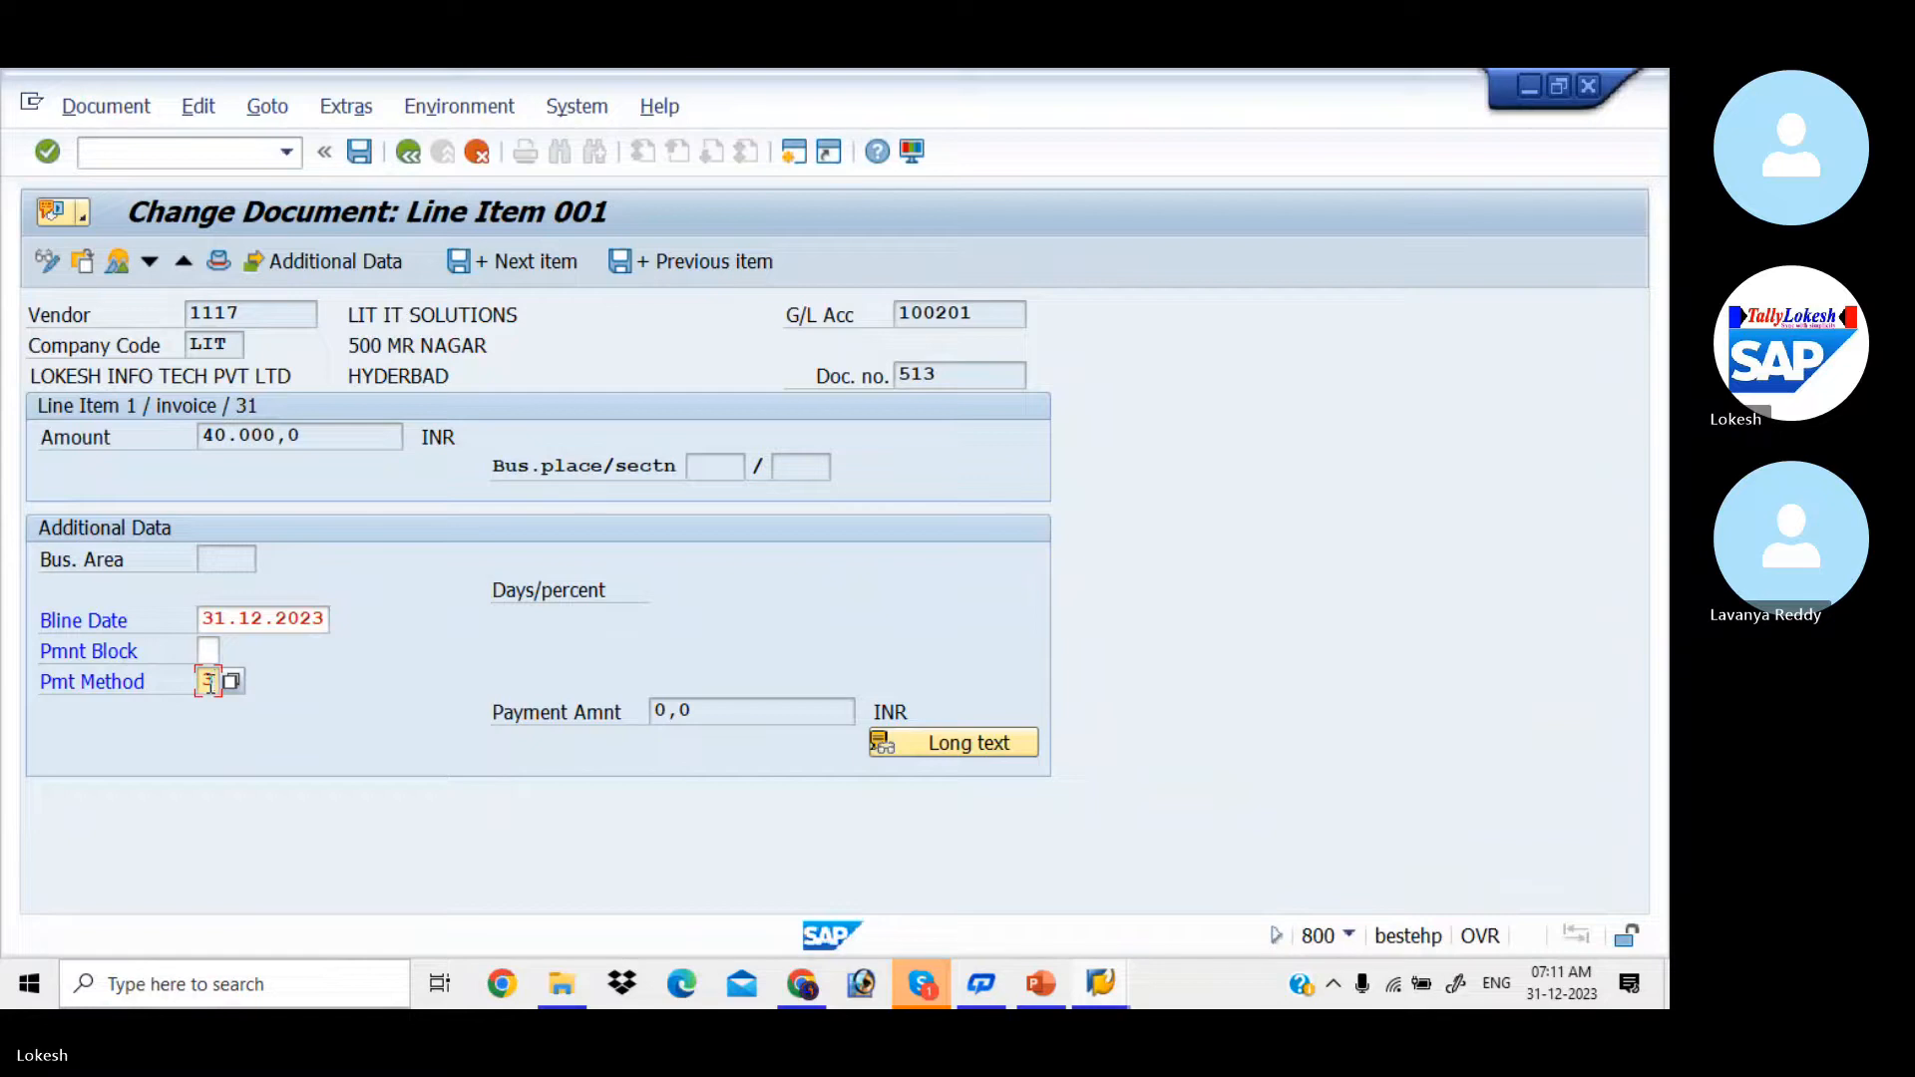
{"action": "left_click", "coordinate": [360, 152]}
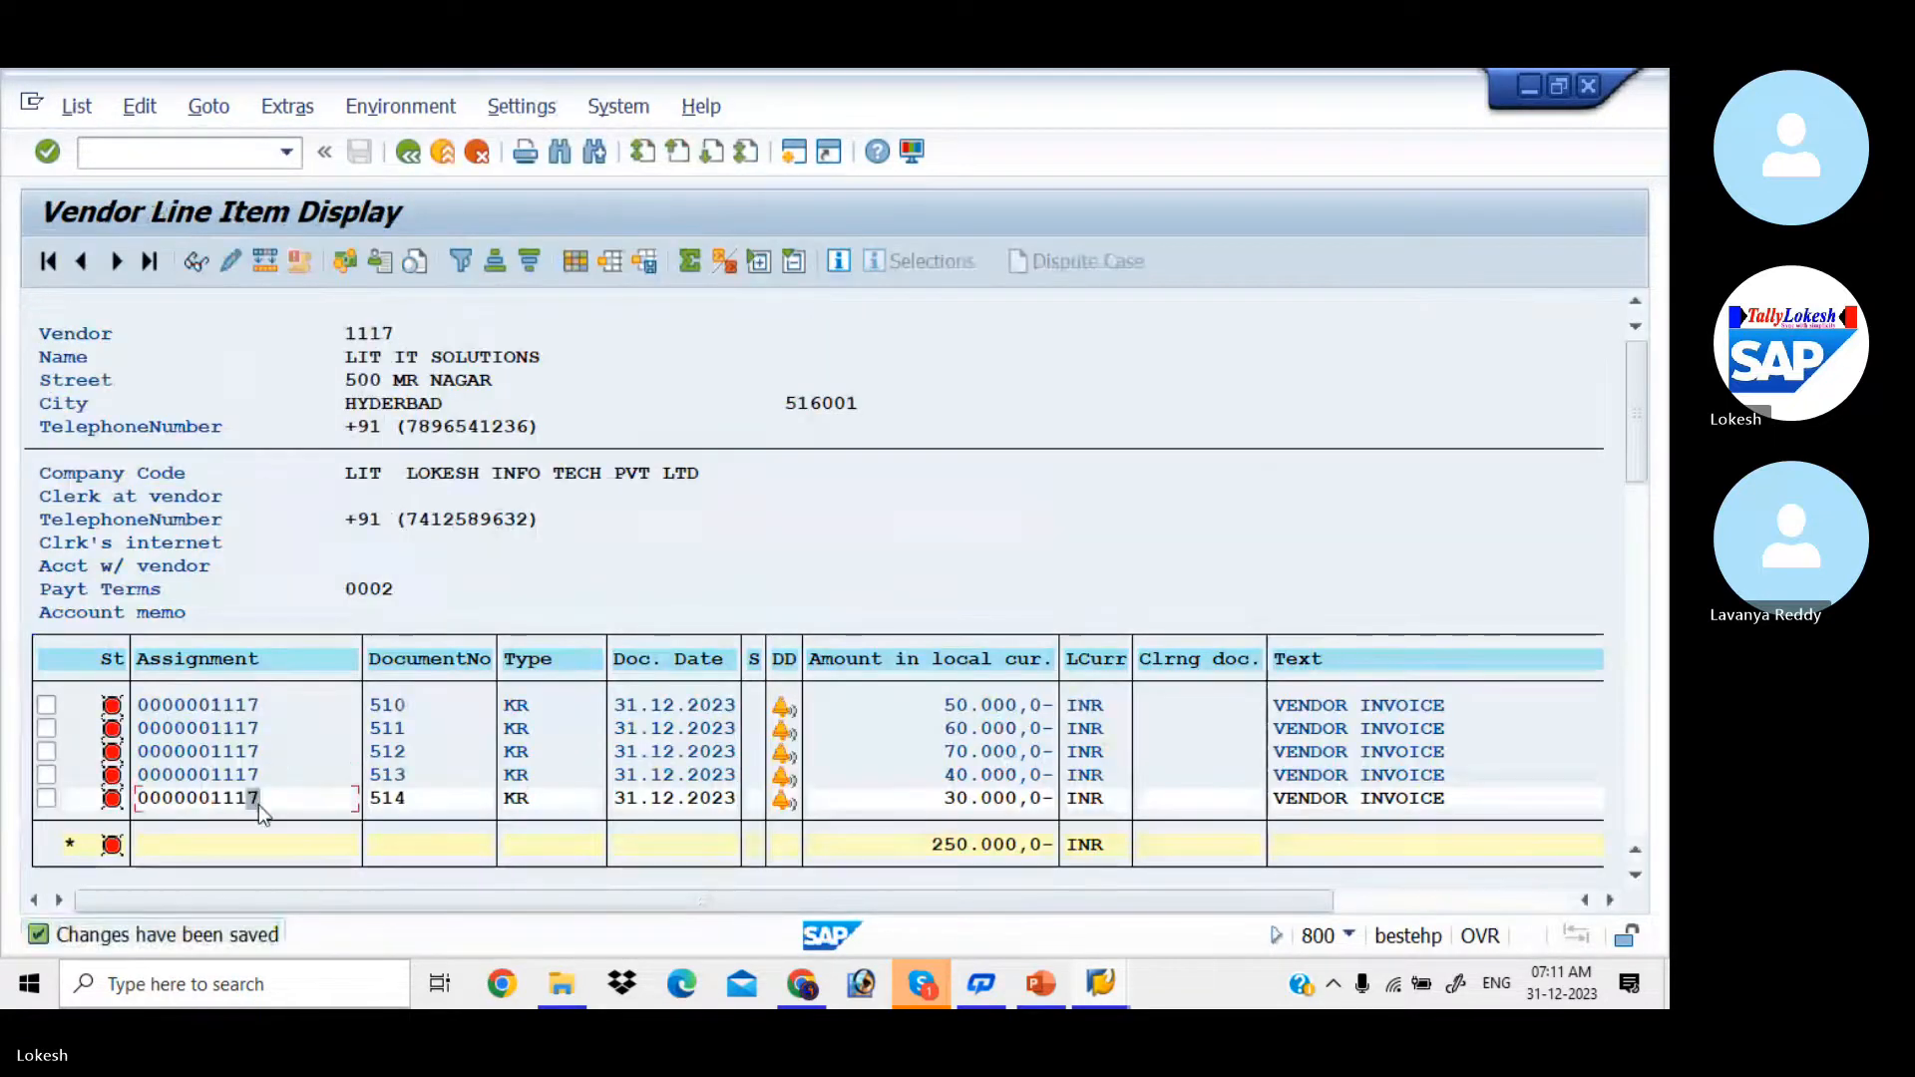
Step: Open the 30000 INR invoice line item in change mode, set its payment method to 3 and save
{"action": "double_click", "coordinate": [259, 804]}
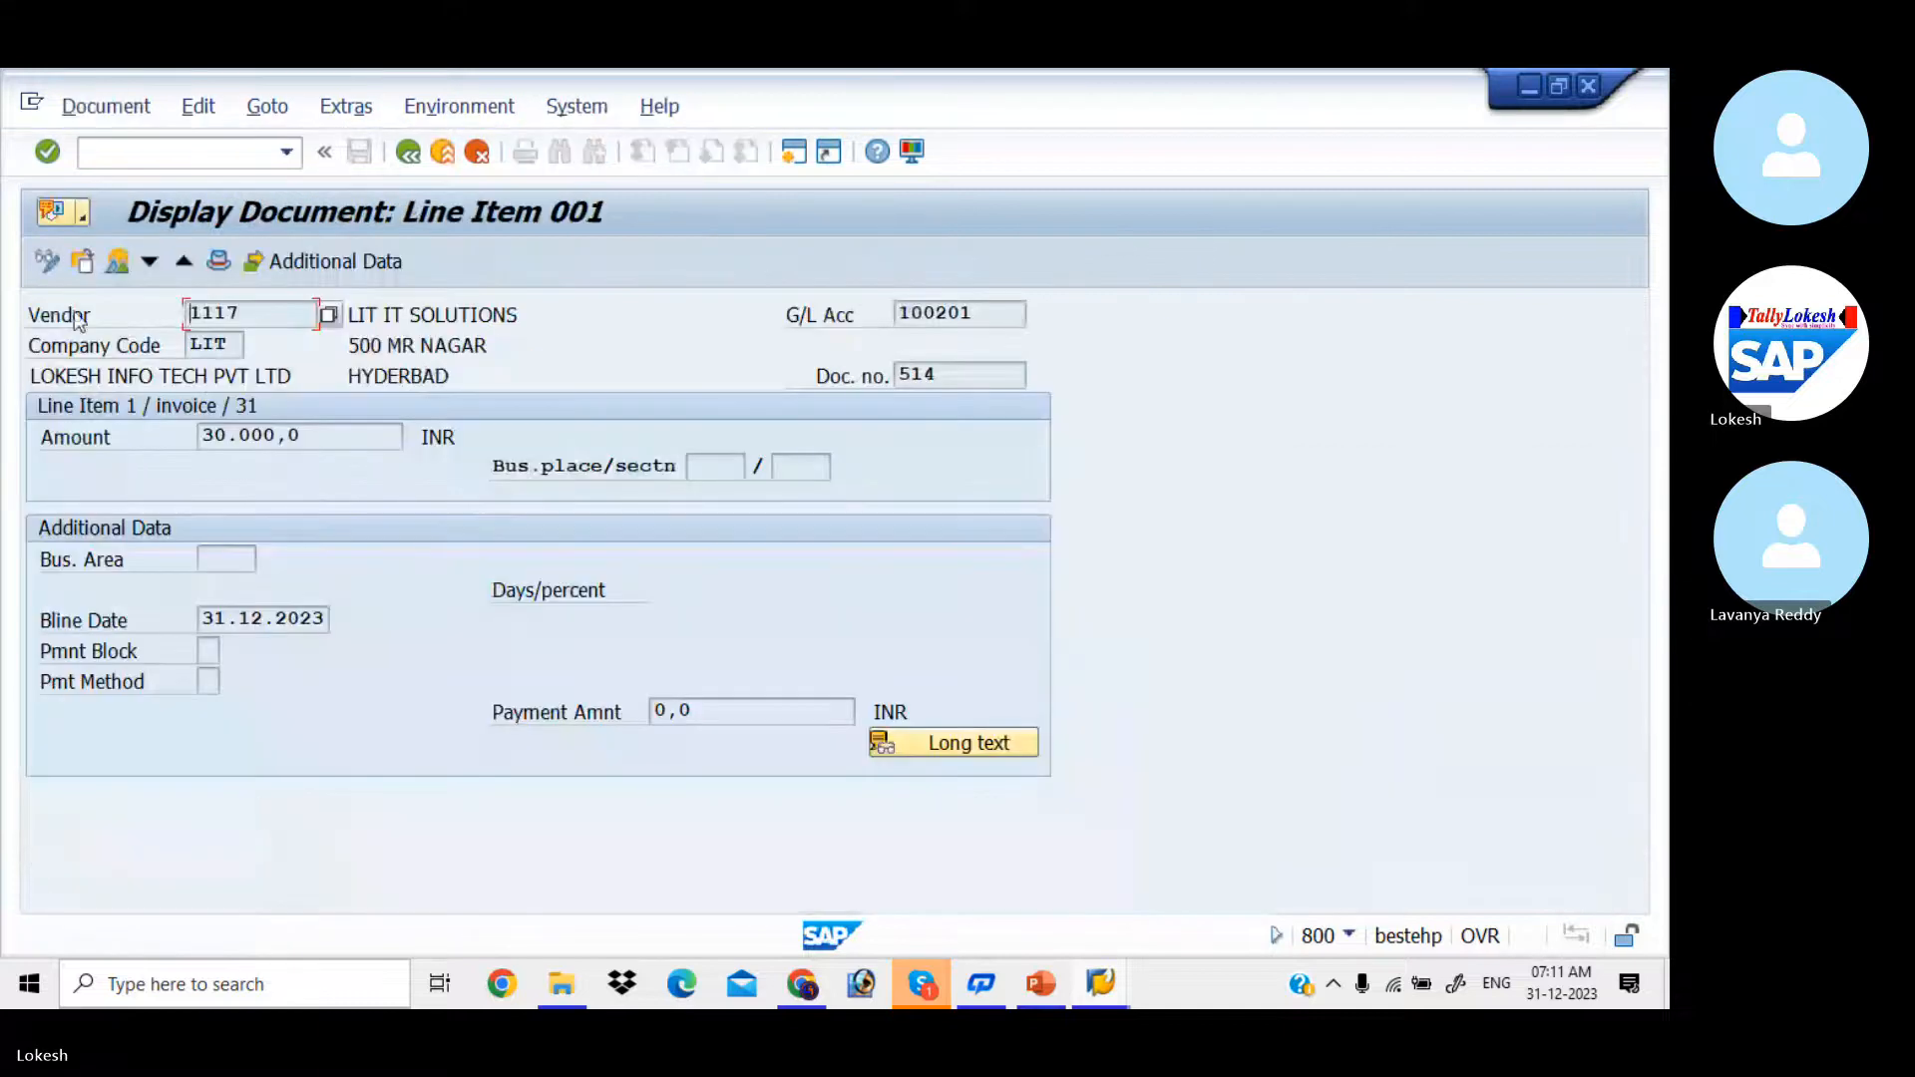
{"action": "left_click", "coordinate": [51, 261]}
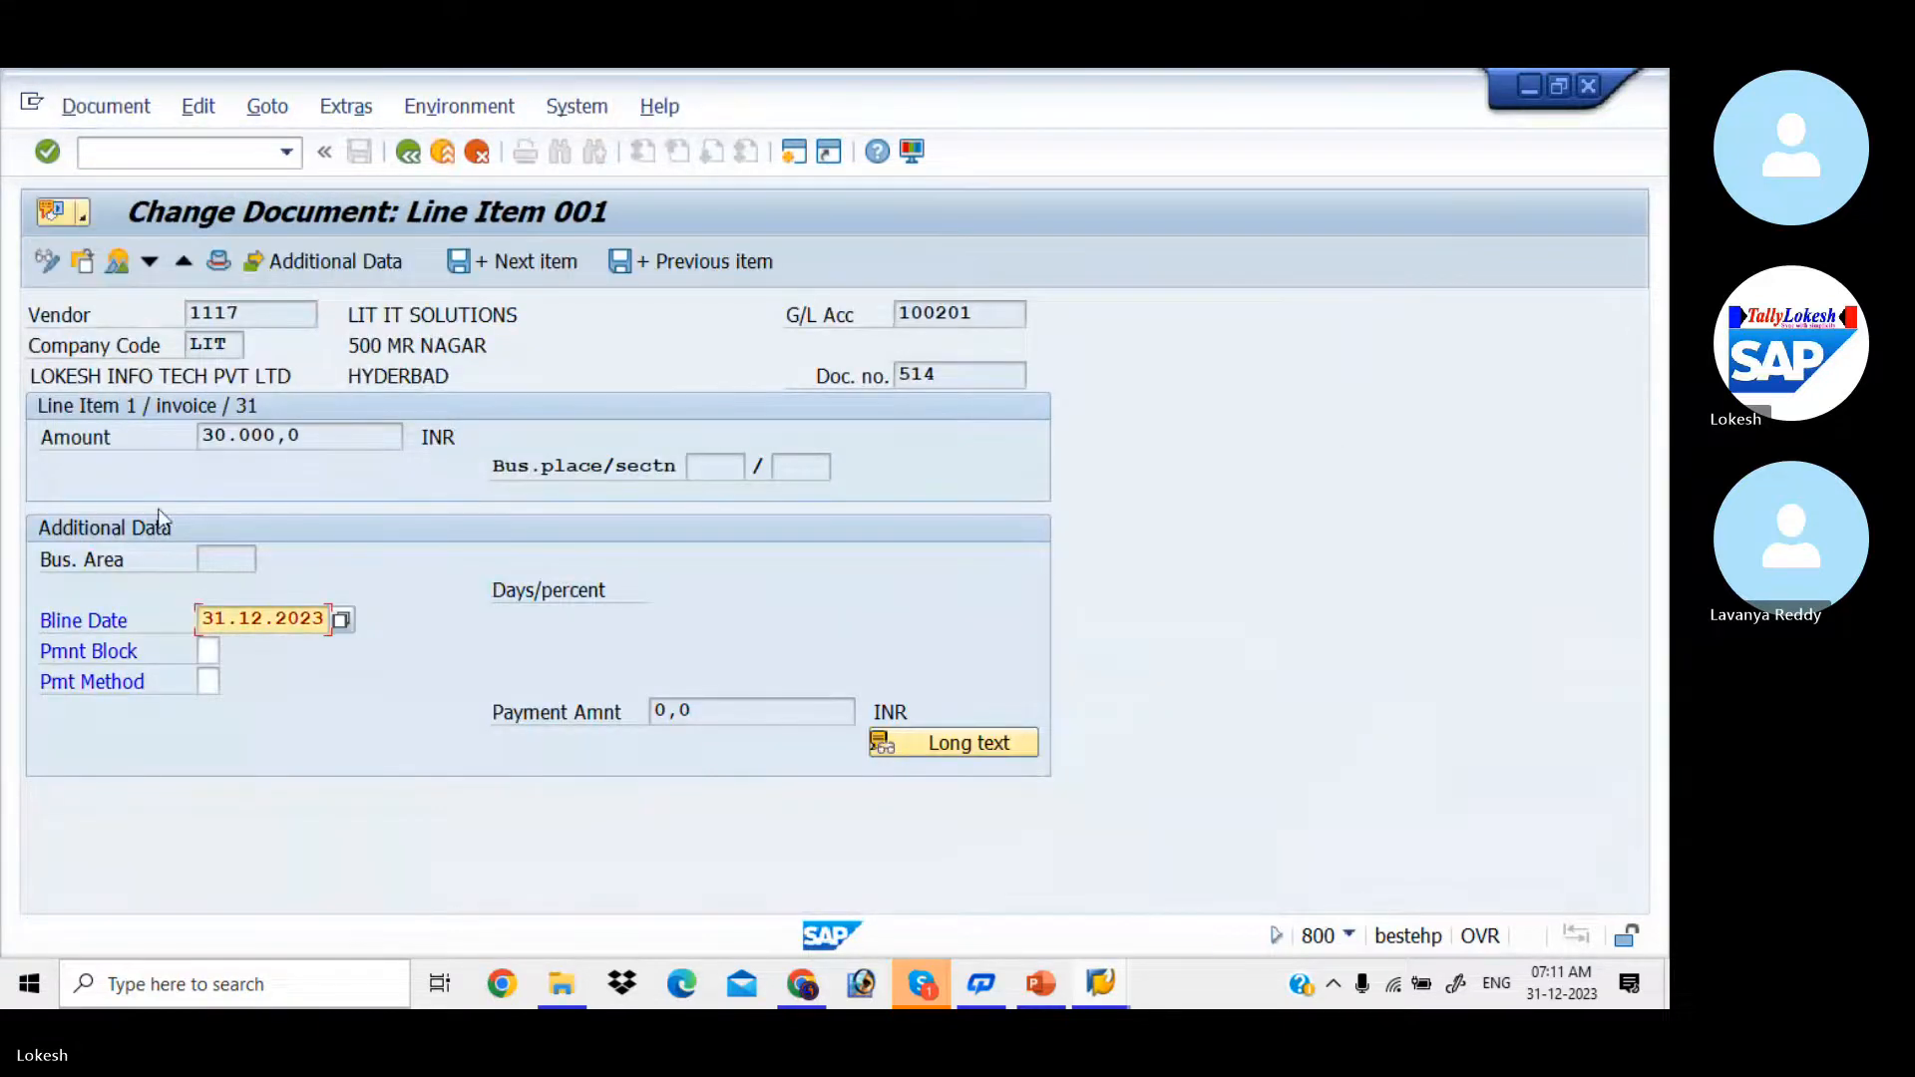
{"action": "left_click", "coordinate": [203, 682]}
{"action": "type", "text": "3"}
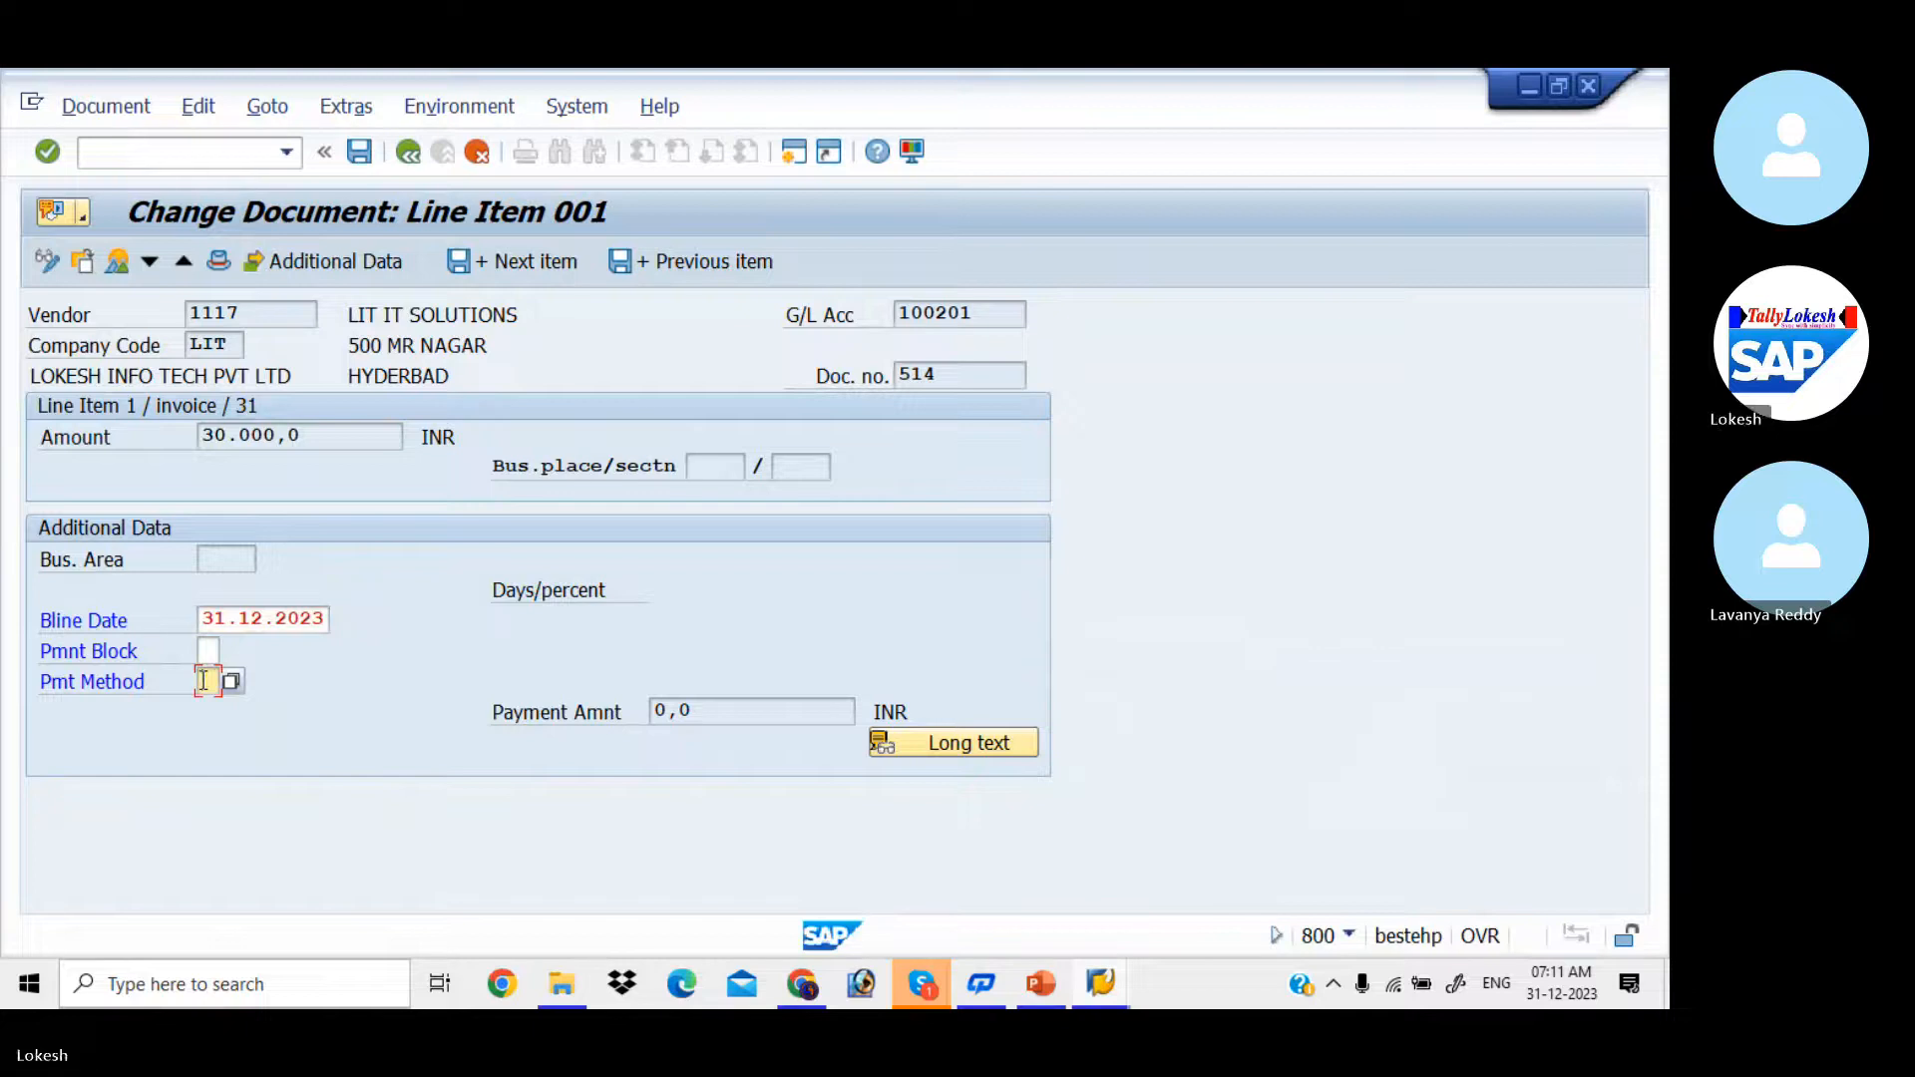
{"action": "left_click", "coordinate": [369, 152]}
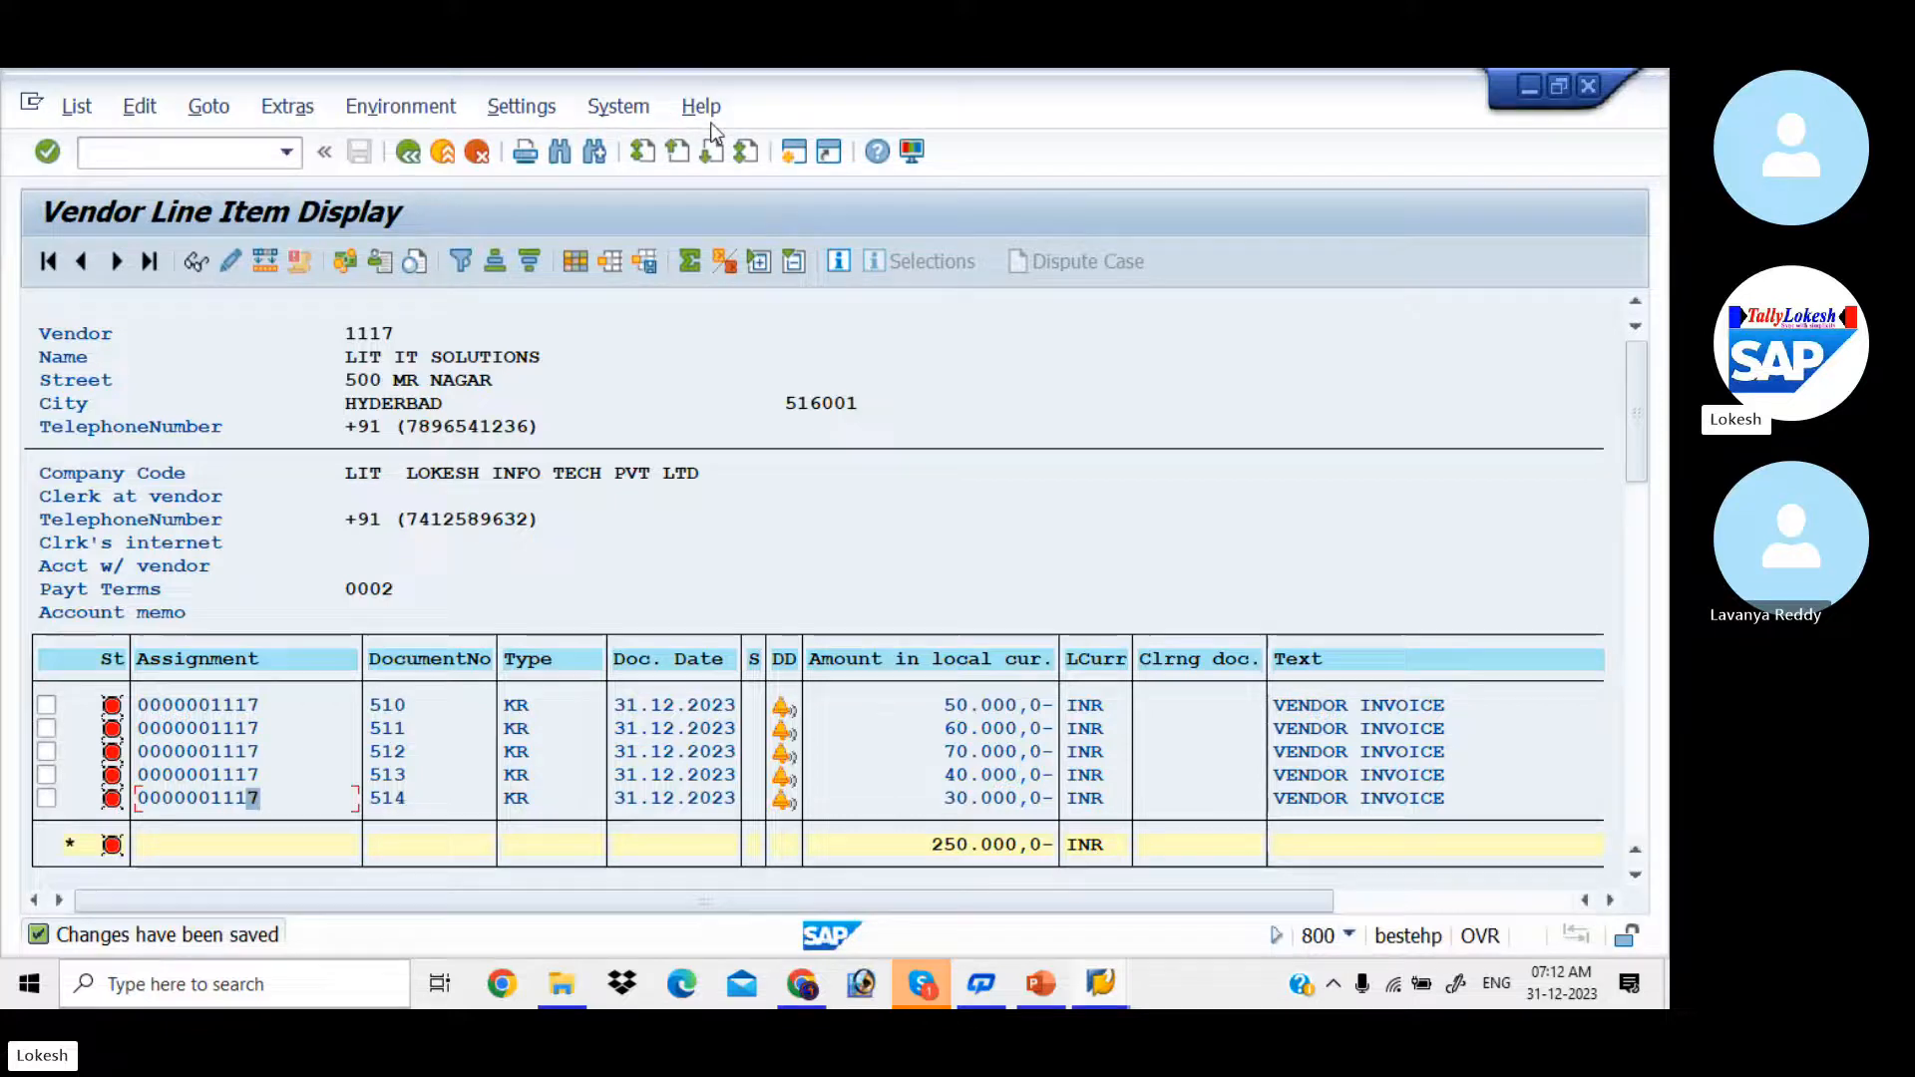
Step: In the Change Vendor session, go to document types (OBA7) and display the details of type ZP, Payment posting
{"action": "key", "text": "alt+Tab"}
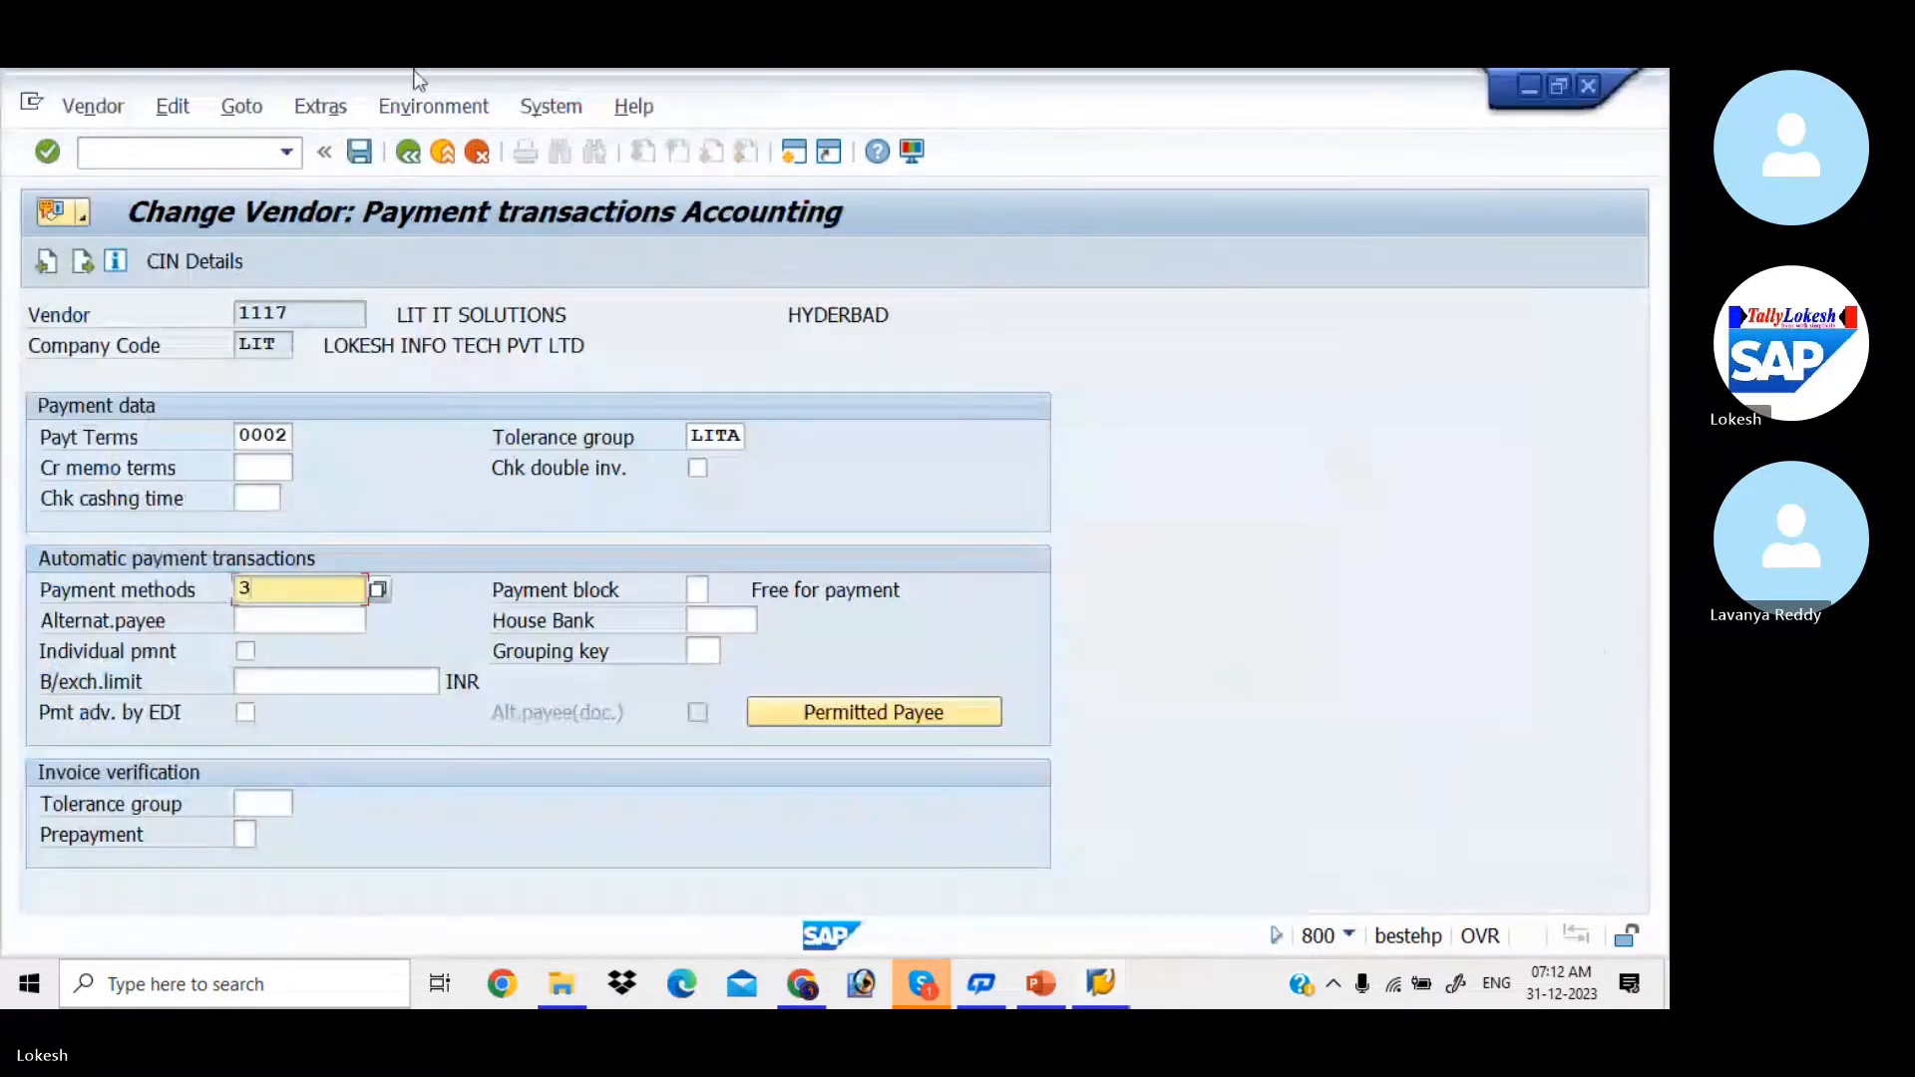
{"action": "left_click", "coordinate": [208, 159]}
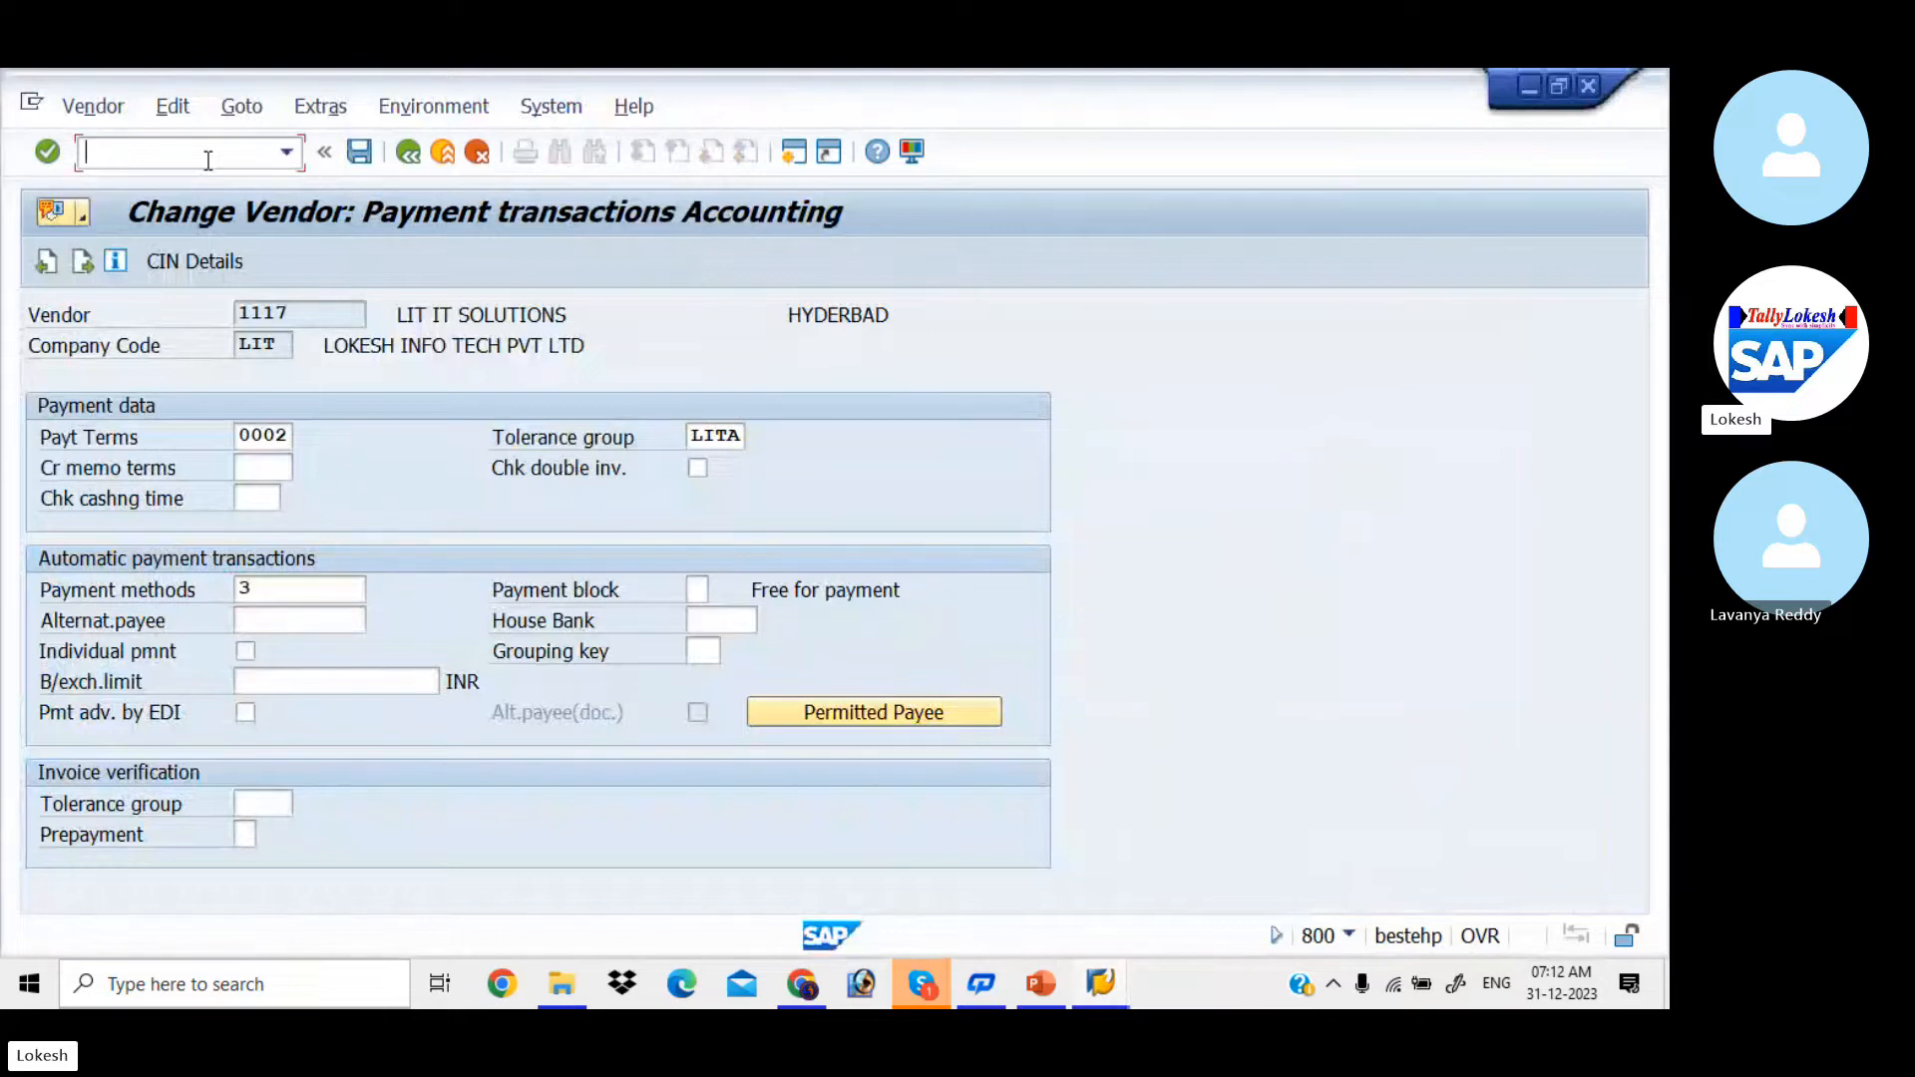
{"action": "type", "text": "/NOBA7"}
{"action": "key", "text": "Return"}
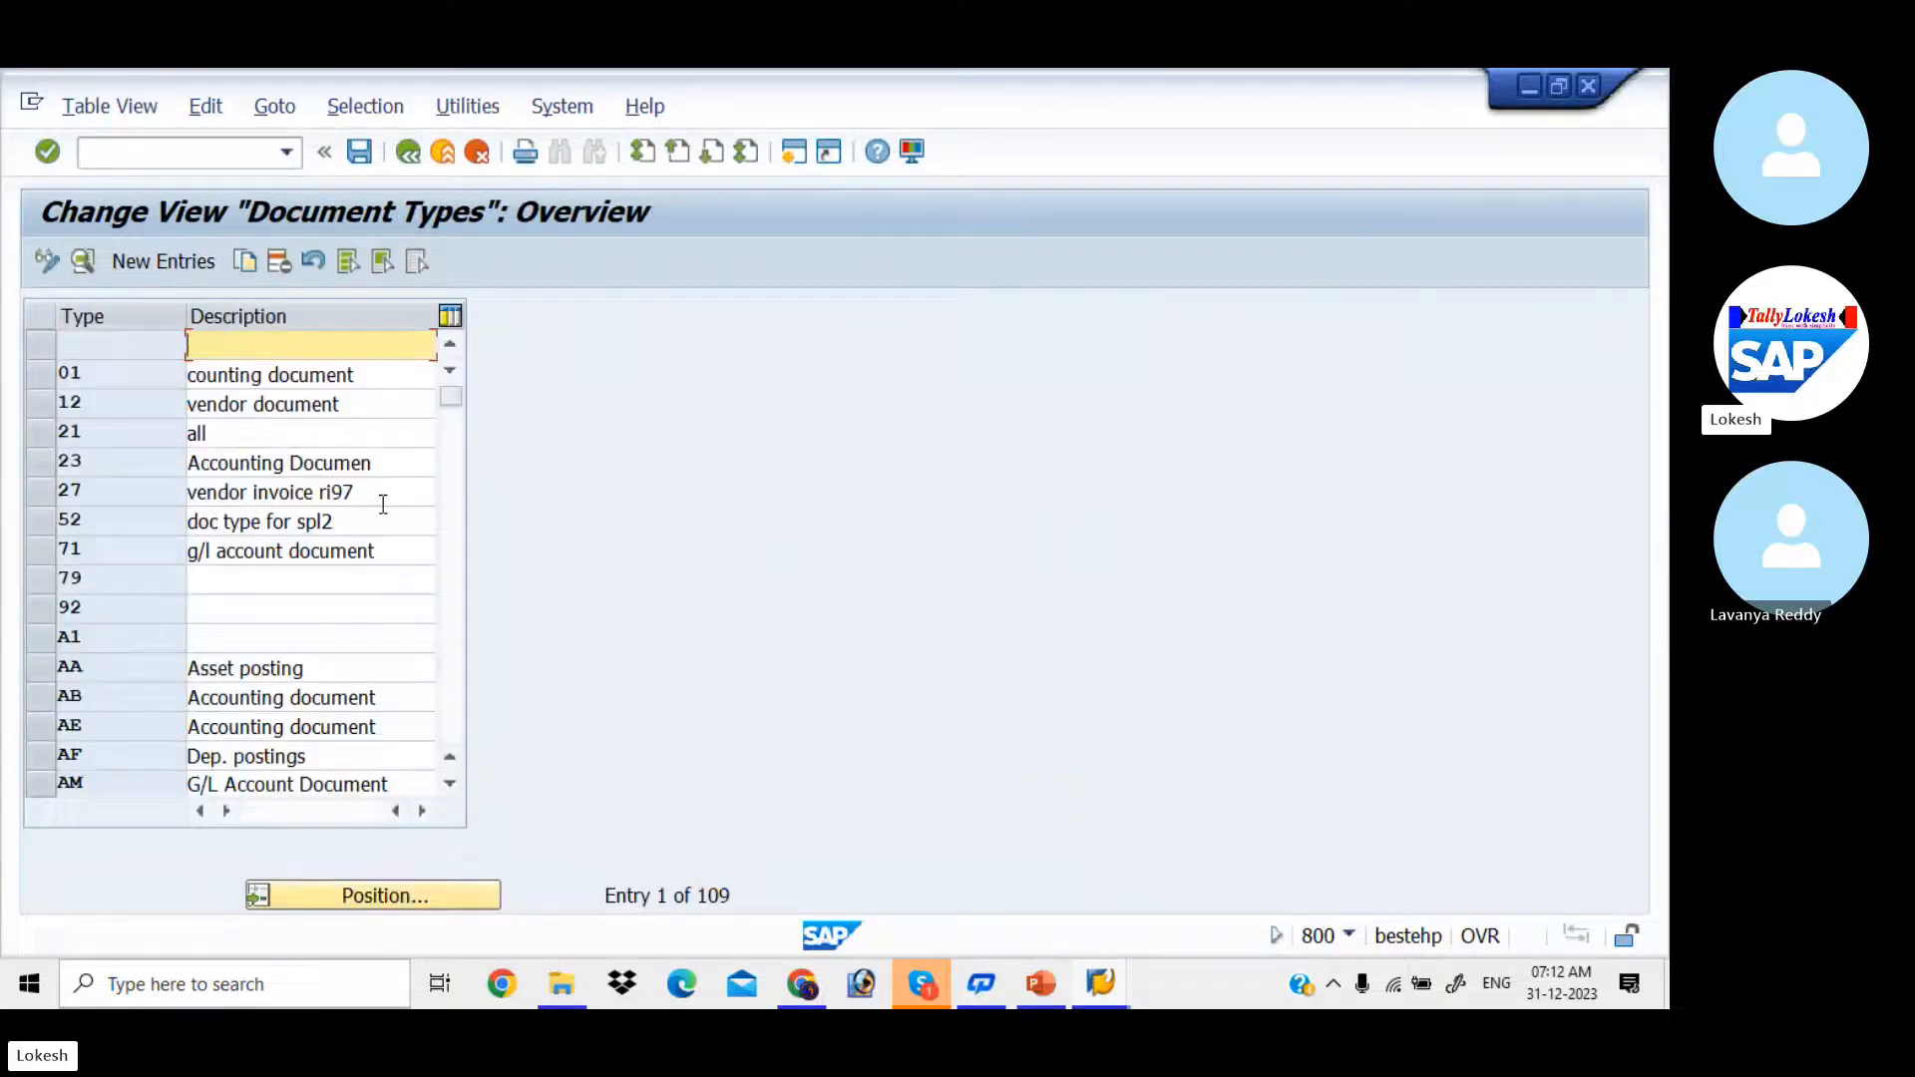
{"action": "left_click", "coordinate": [435, 897]}
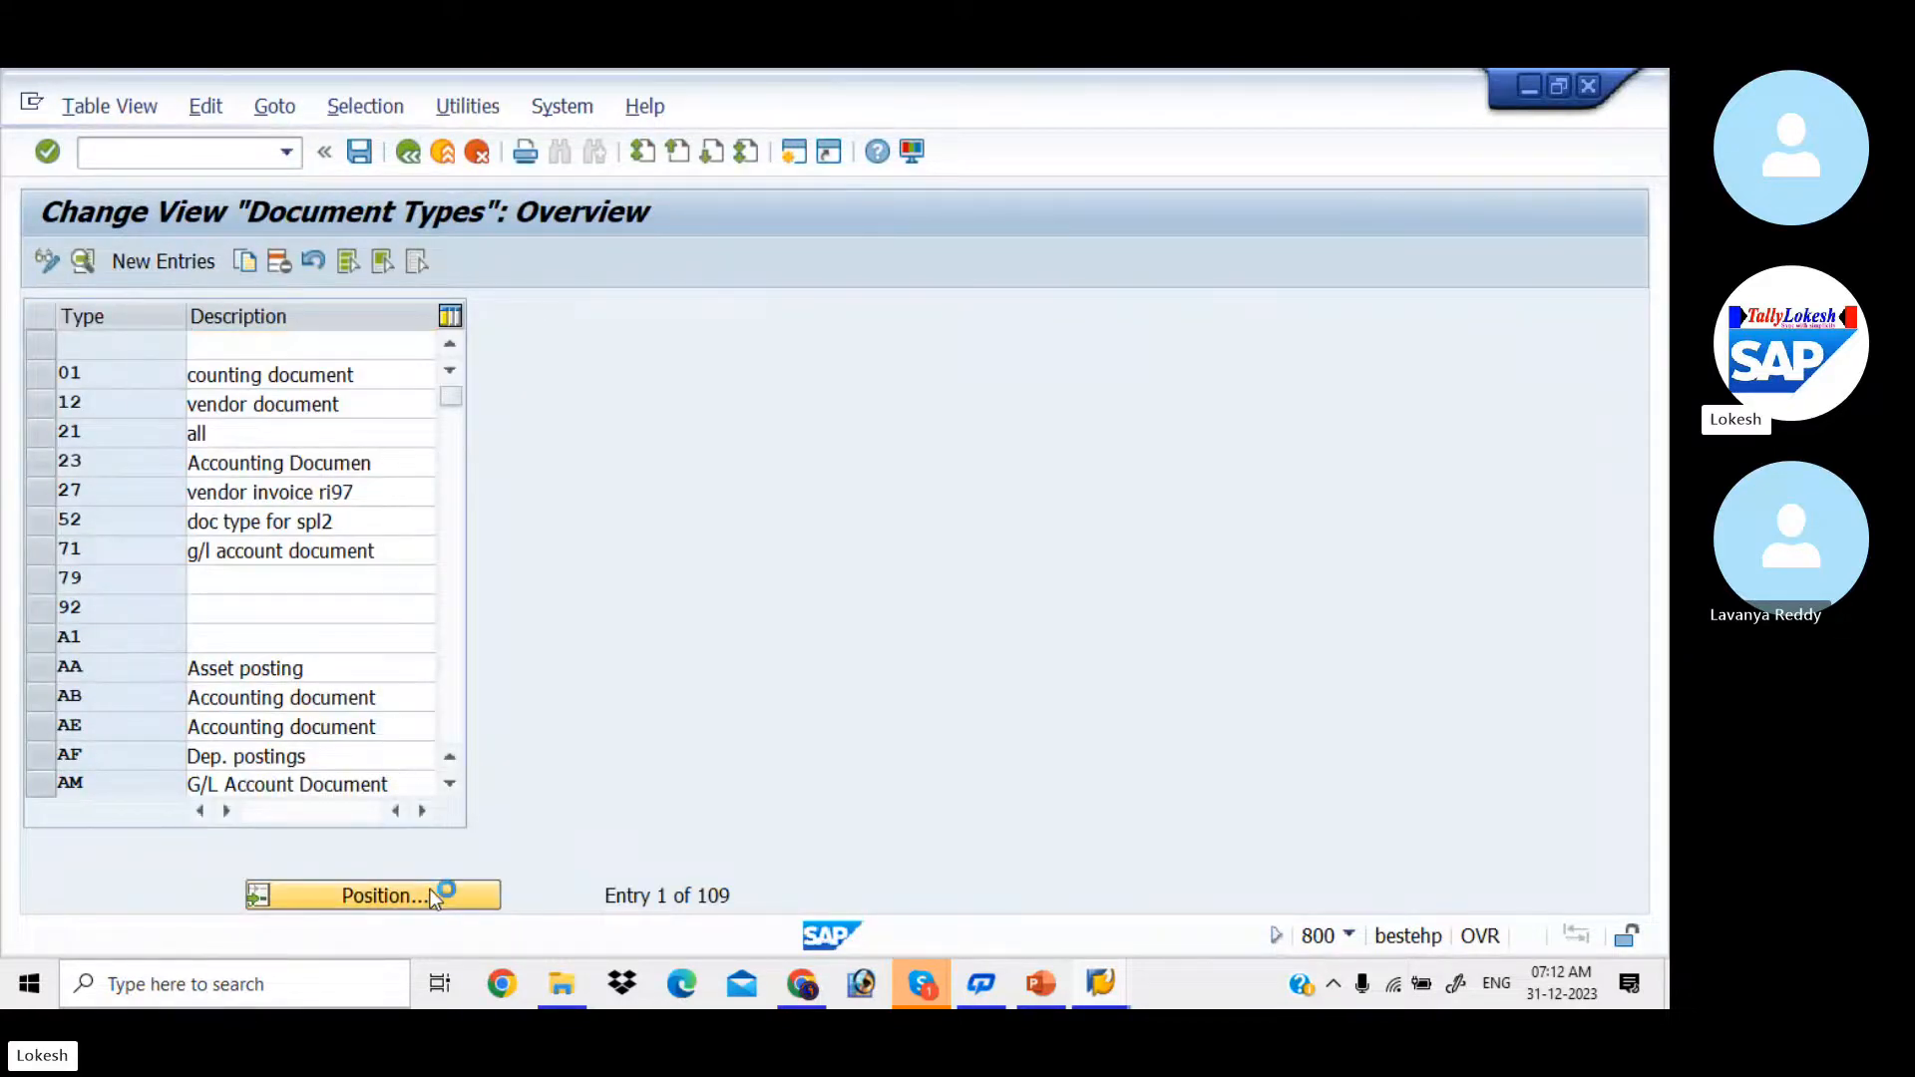
{"action": "type", "text": "Z"}
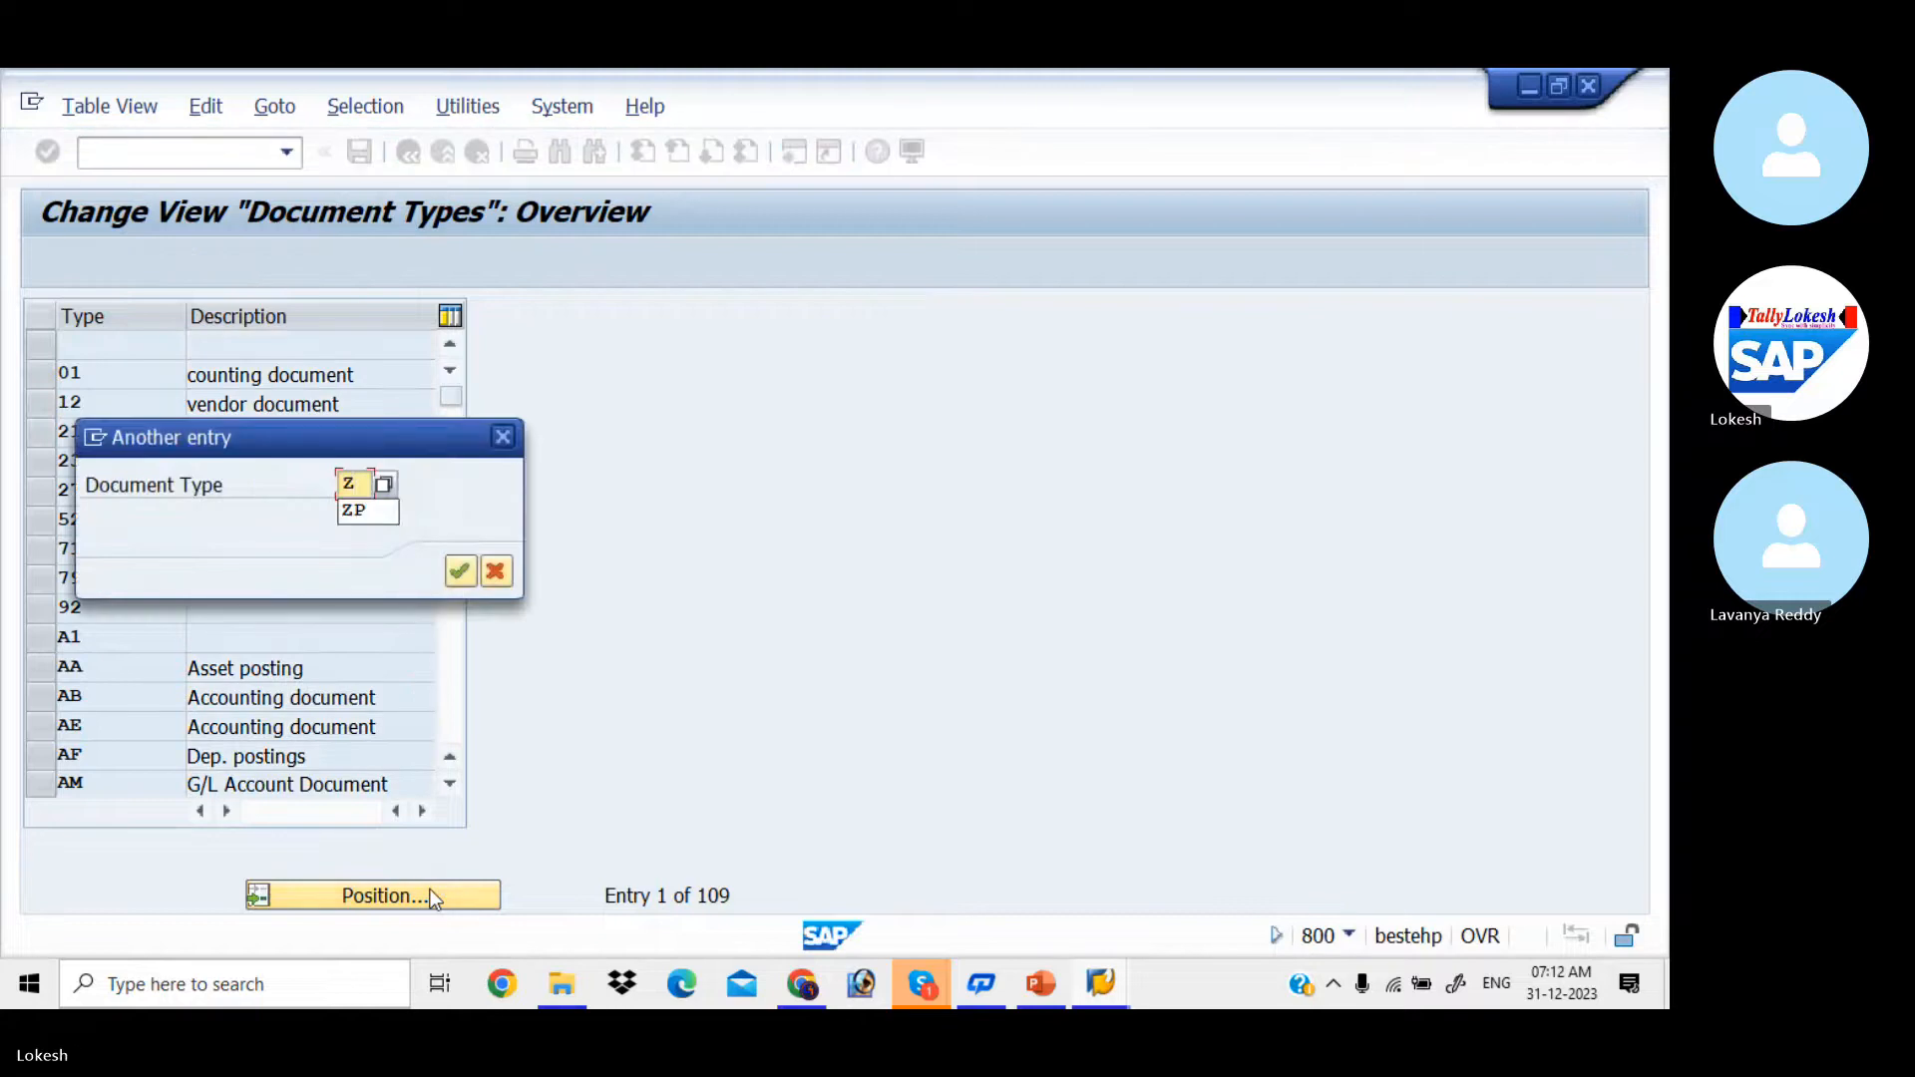
{"action": "type", "text": "P"}
{"action": "key", "text": "Return"}
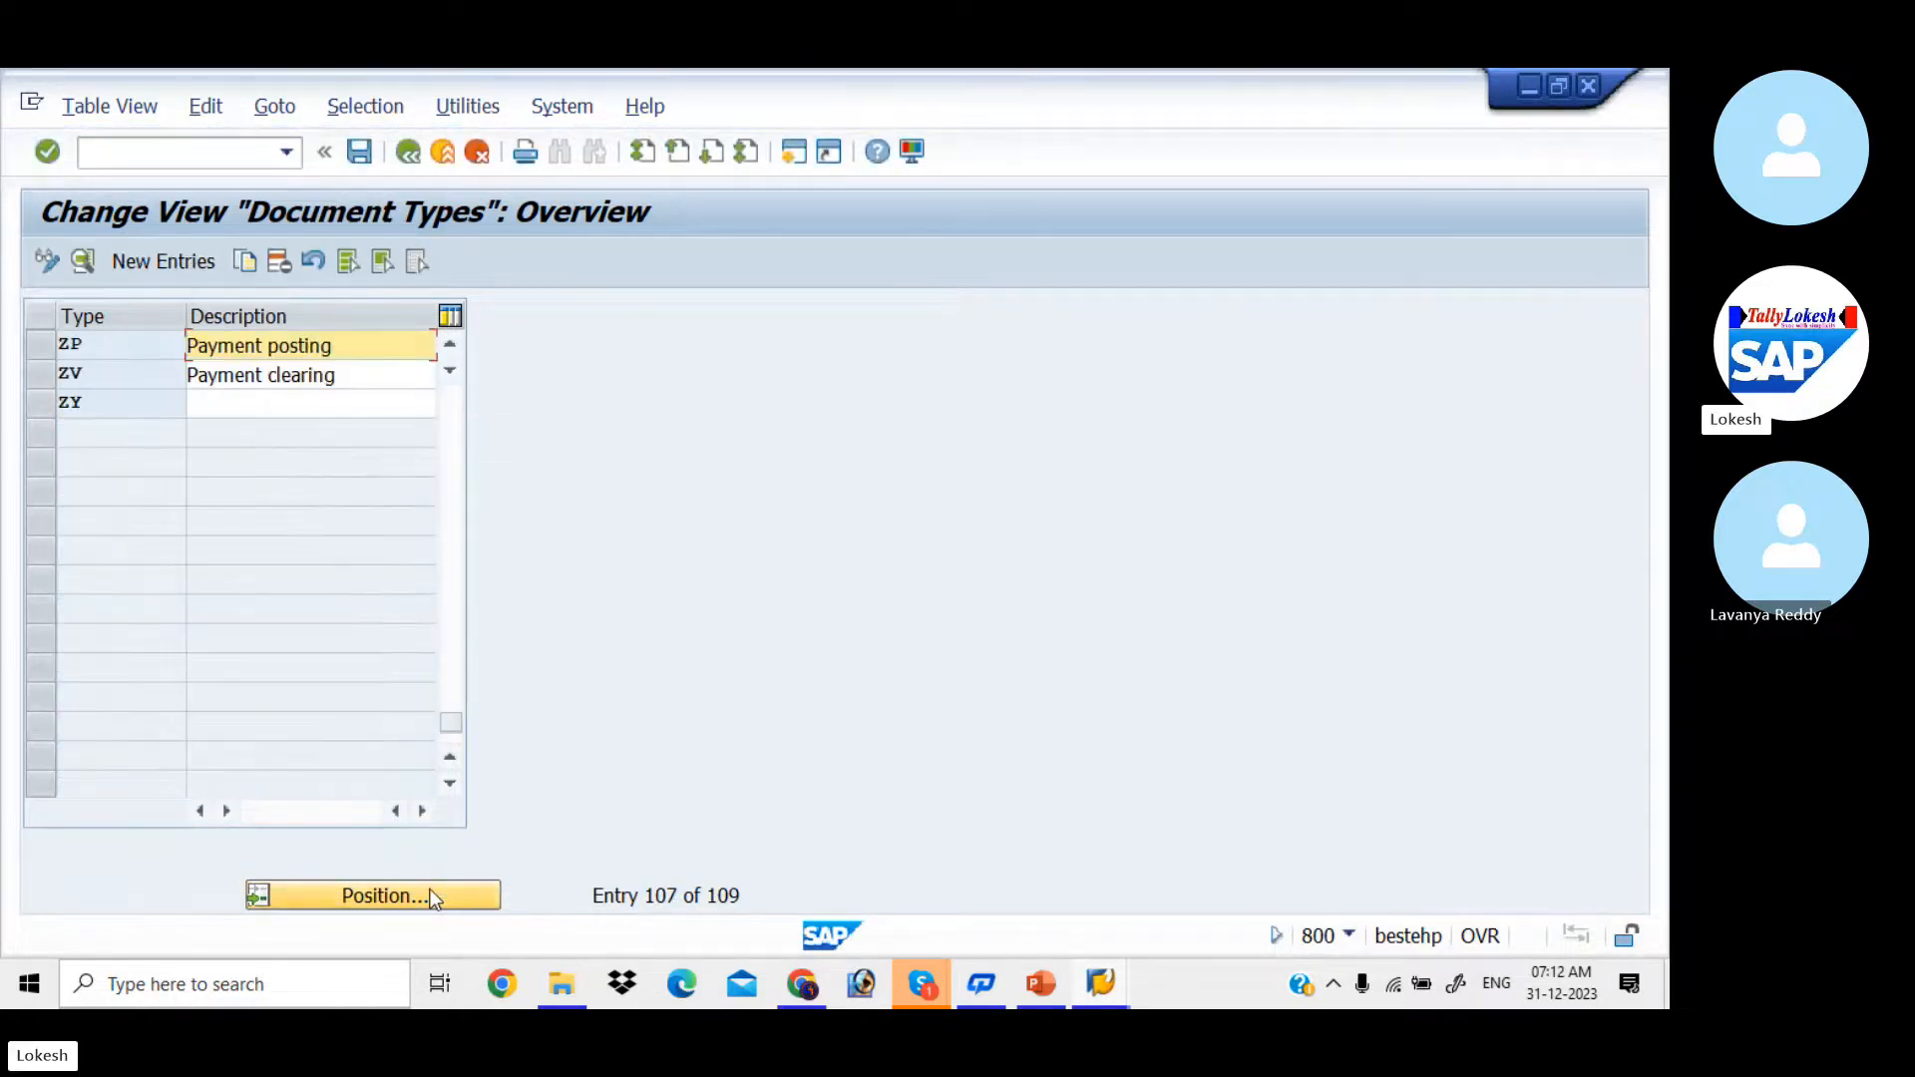
{"action": "double_click", "coordinate": [364, 353]}
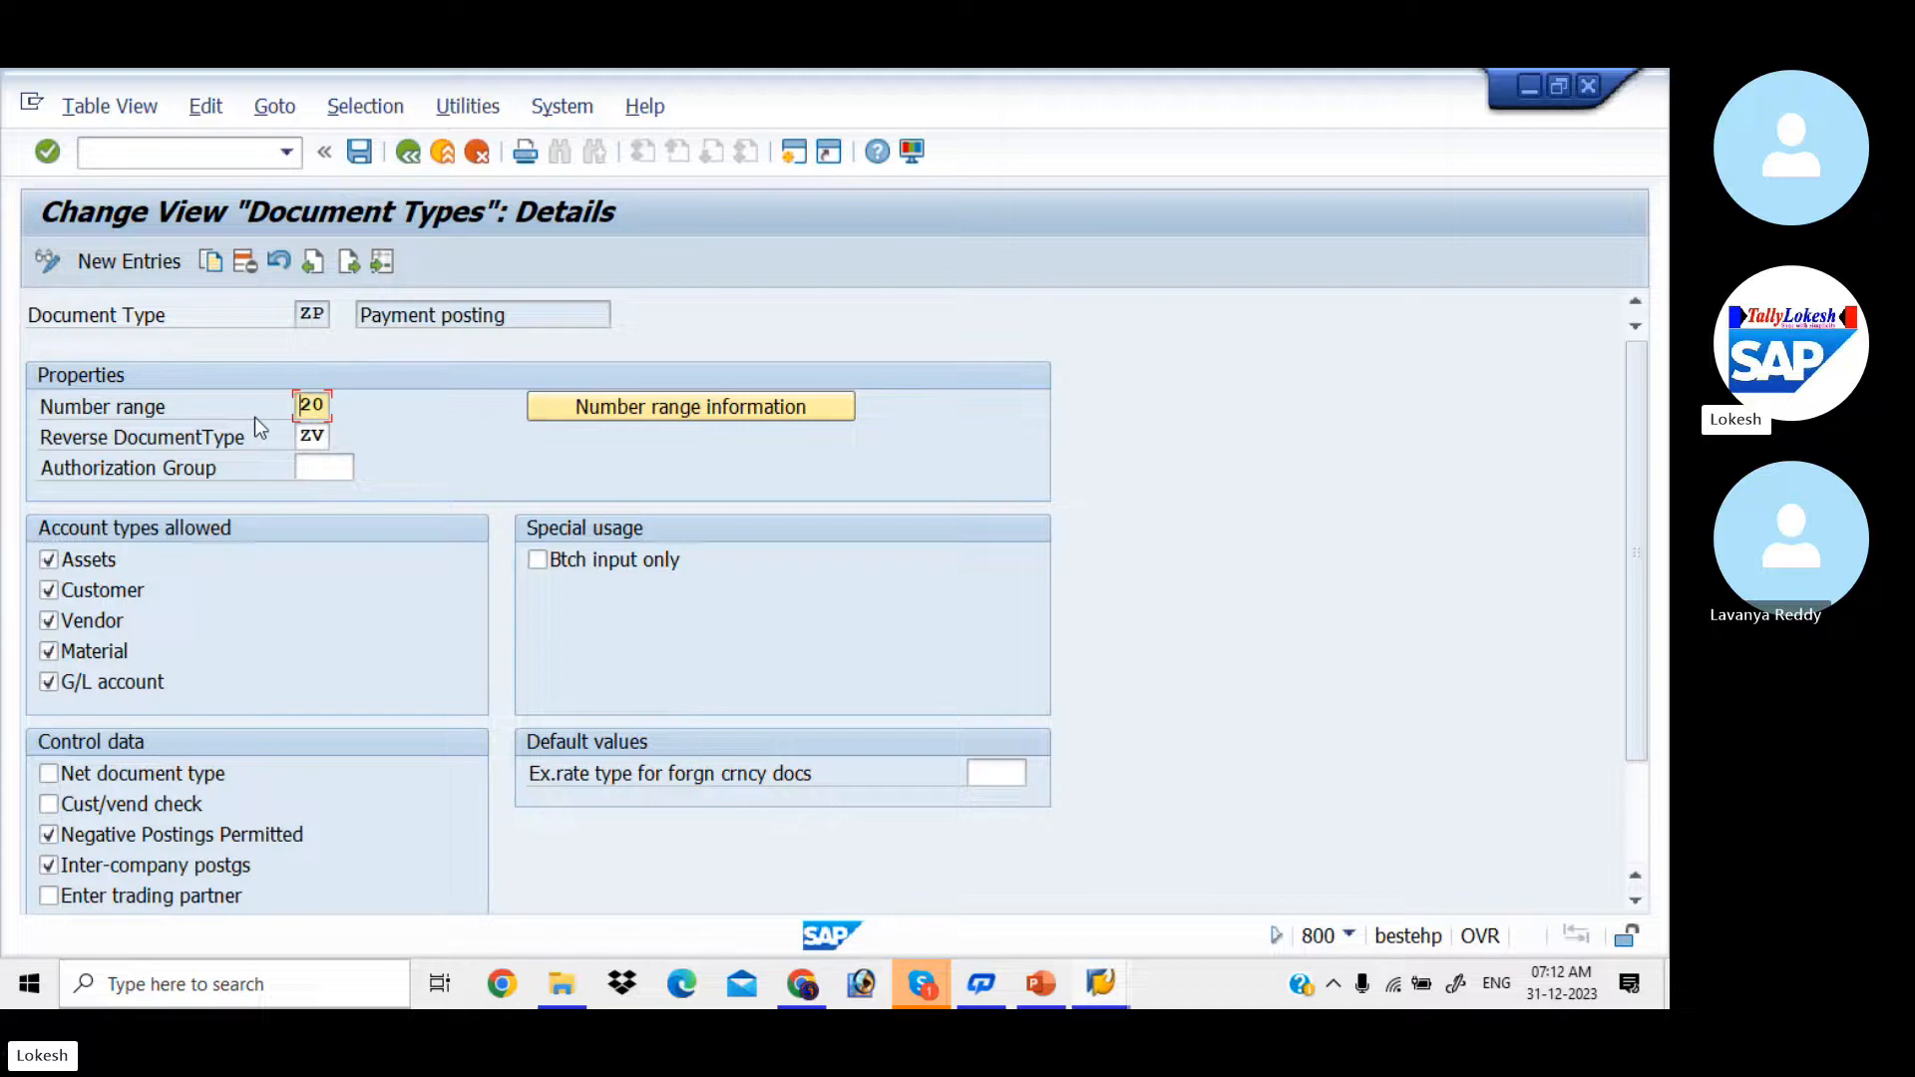
Step: Open the changeable accounting document number intervals for company code LIT from document type ZP and check range 20 for 2023
{"action": "left_click", "coordinate": [597, 408]}
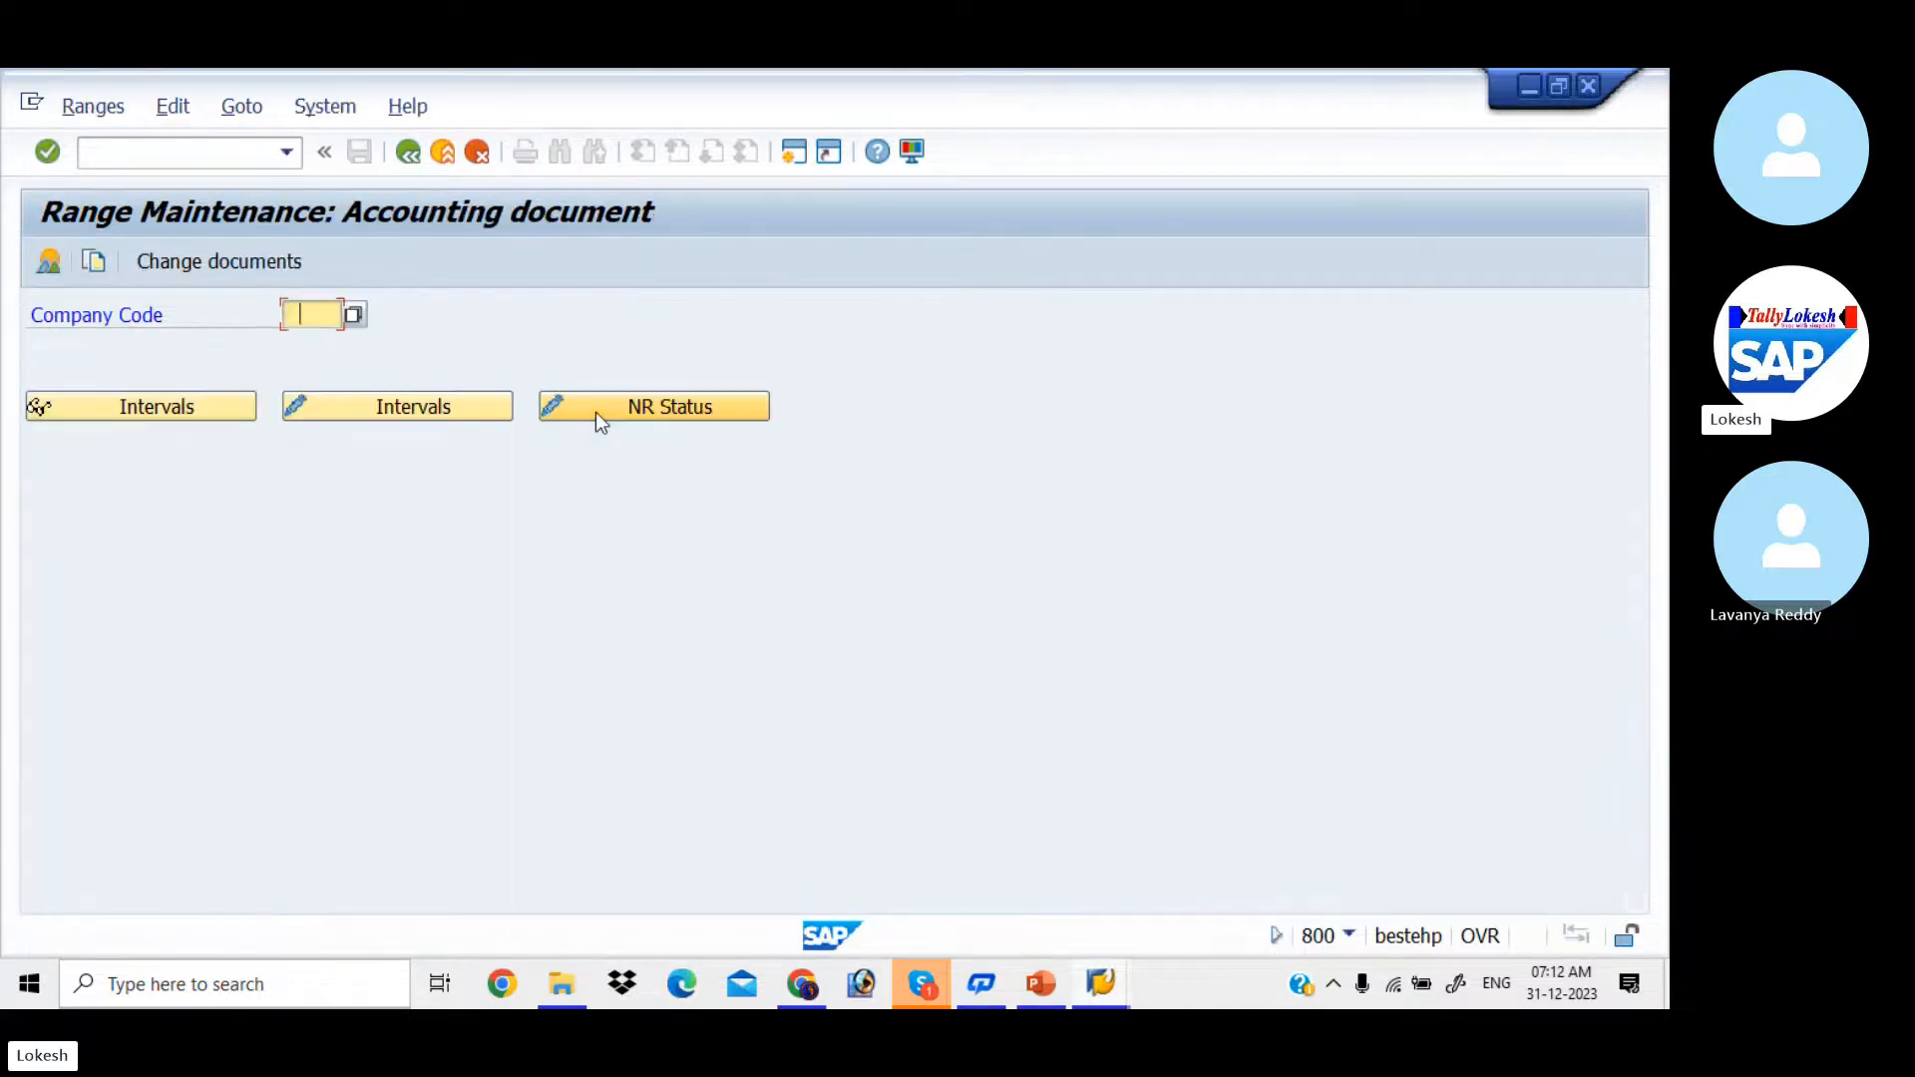
{"action": "type", "text": "LIT"}
{"action": "key", "text": "Tab"}
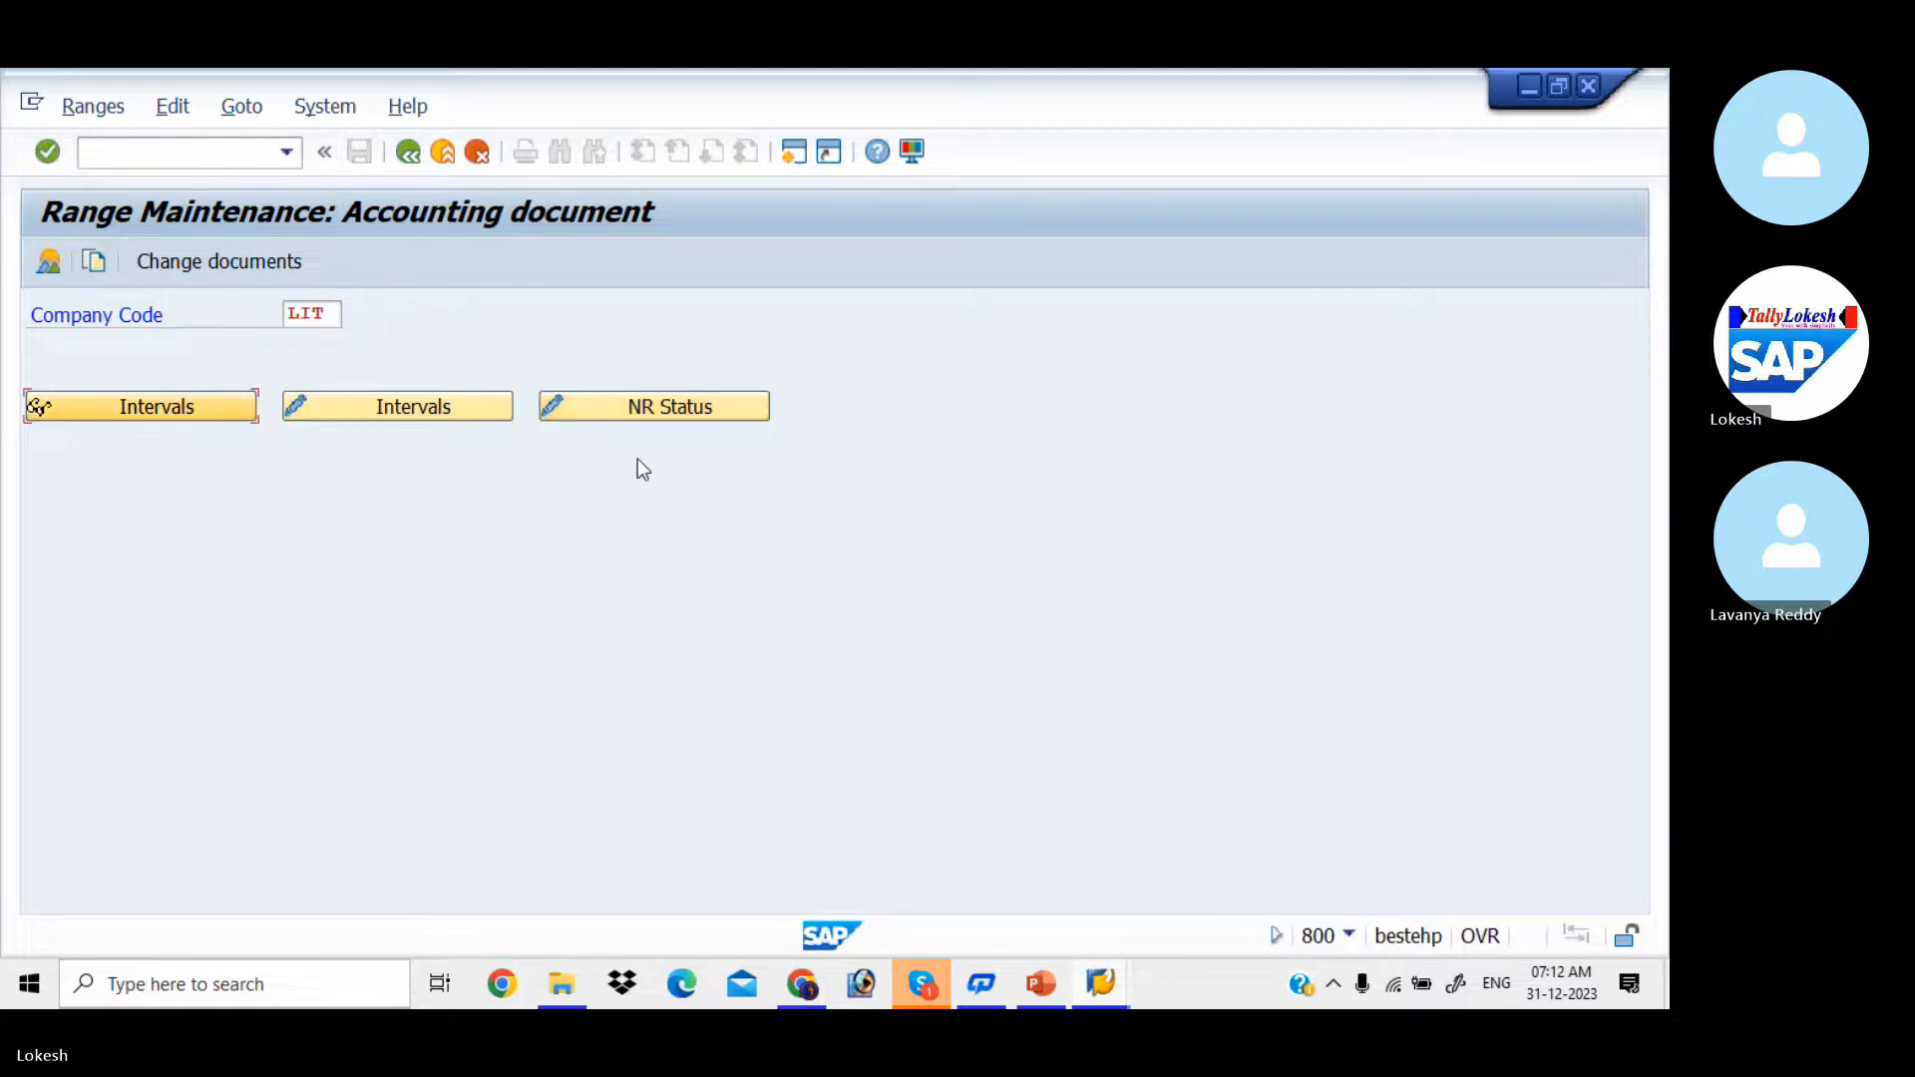
{"action": "left_click", "coordinate": [483, 413]}
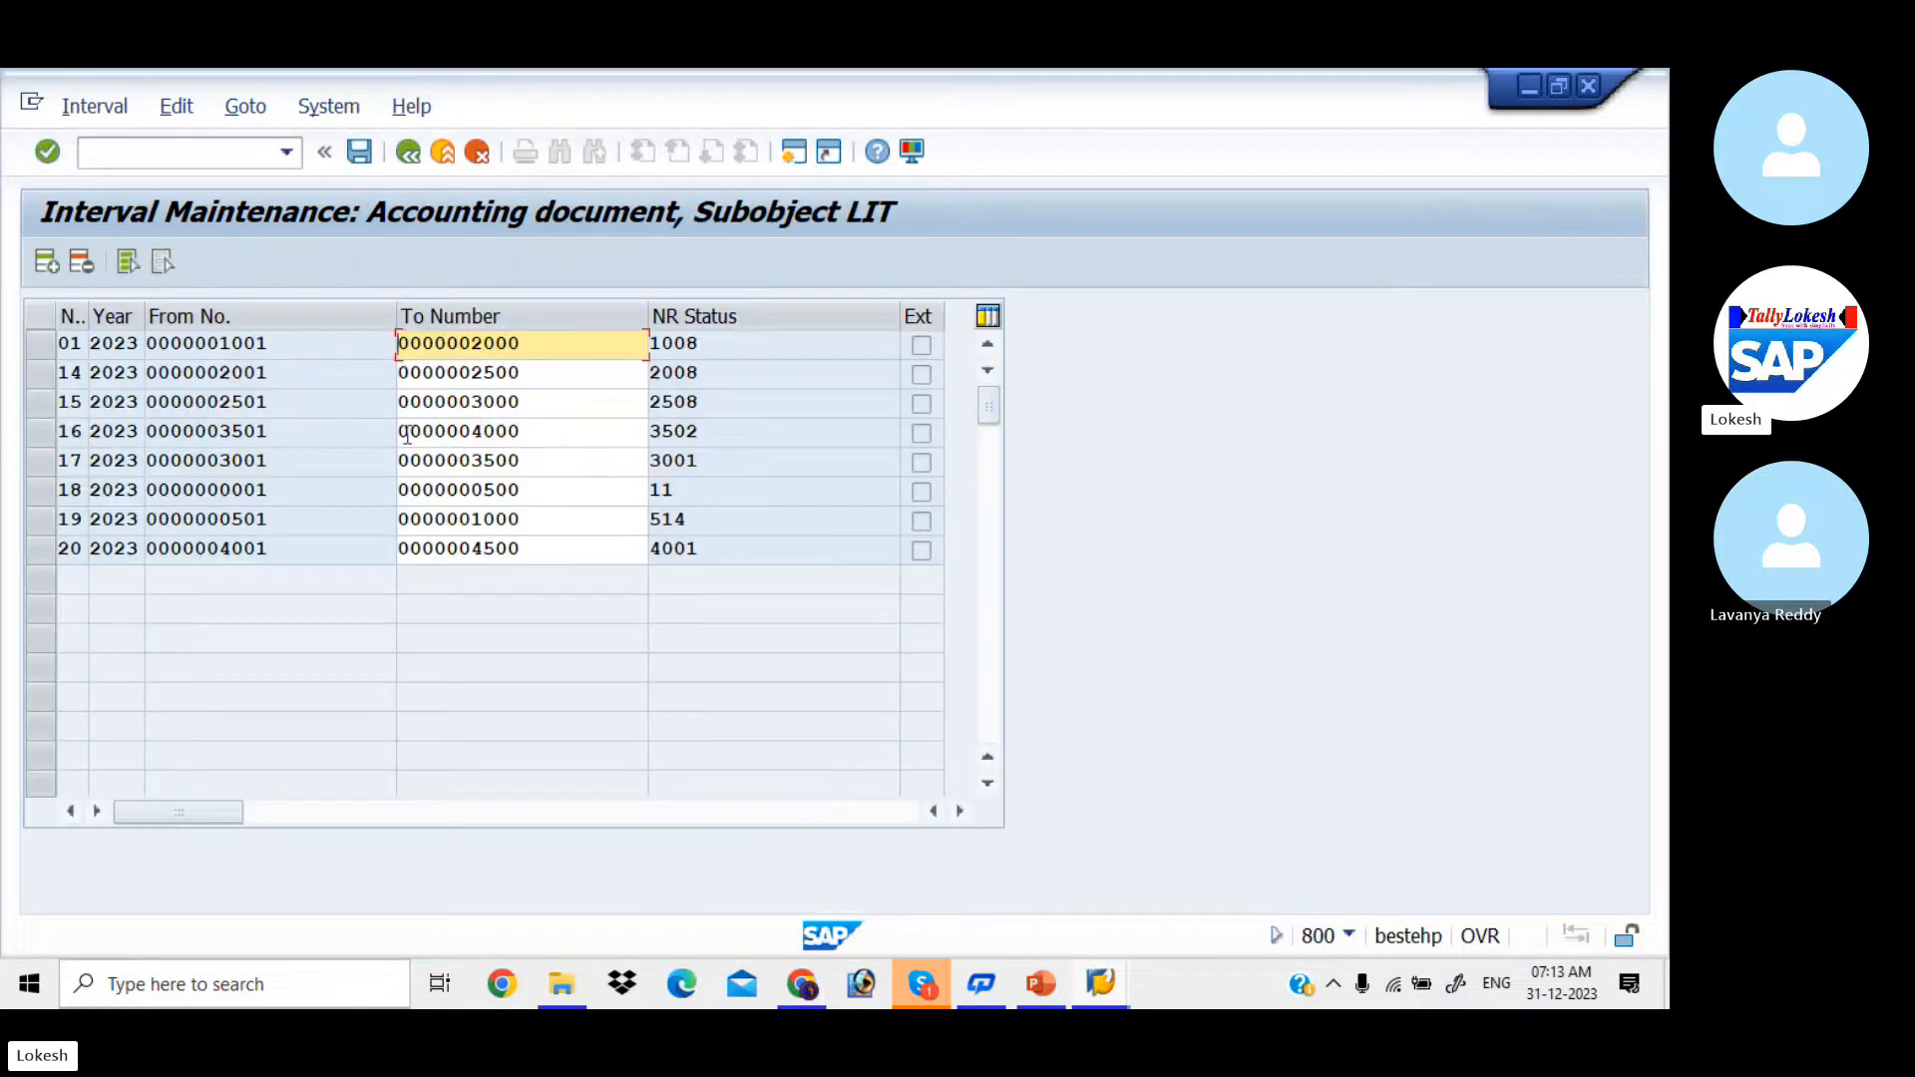
{"action": "left_click", "coordinate": [72, 547]}
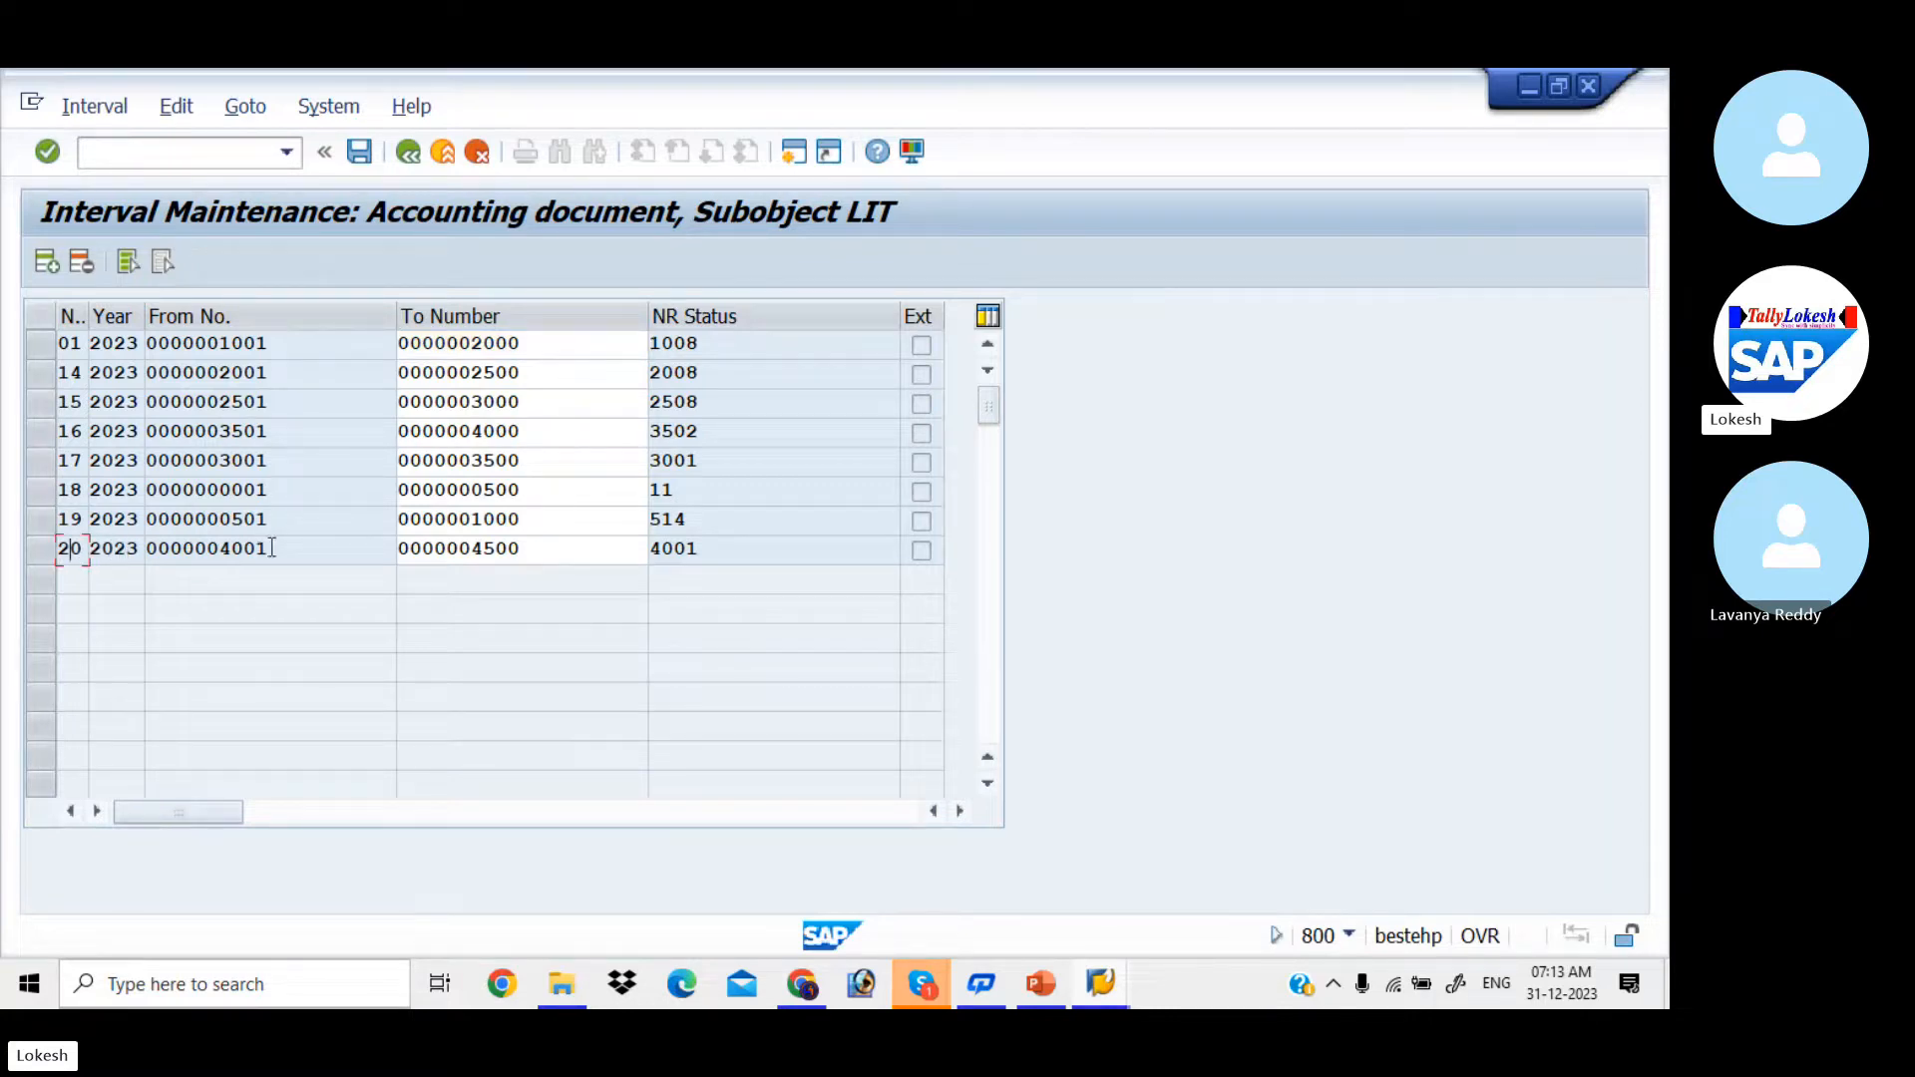
{"action": "left_click", "coordinate": [569, 554]}
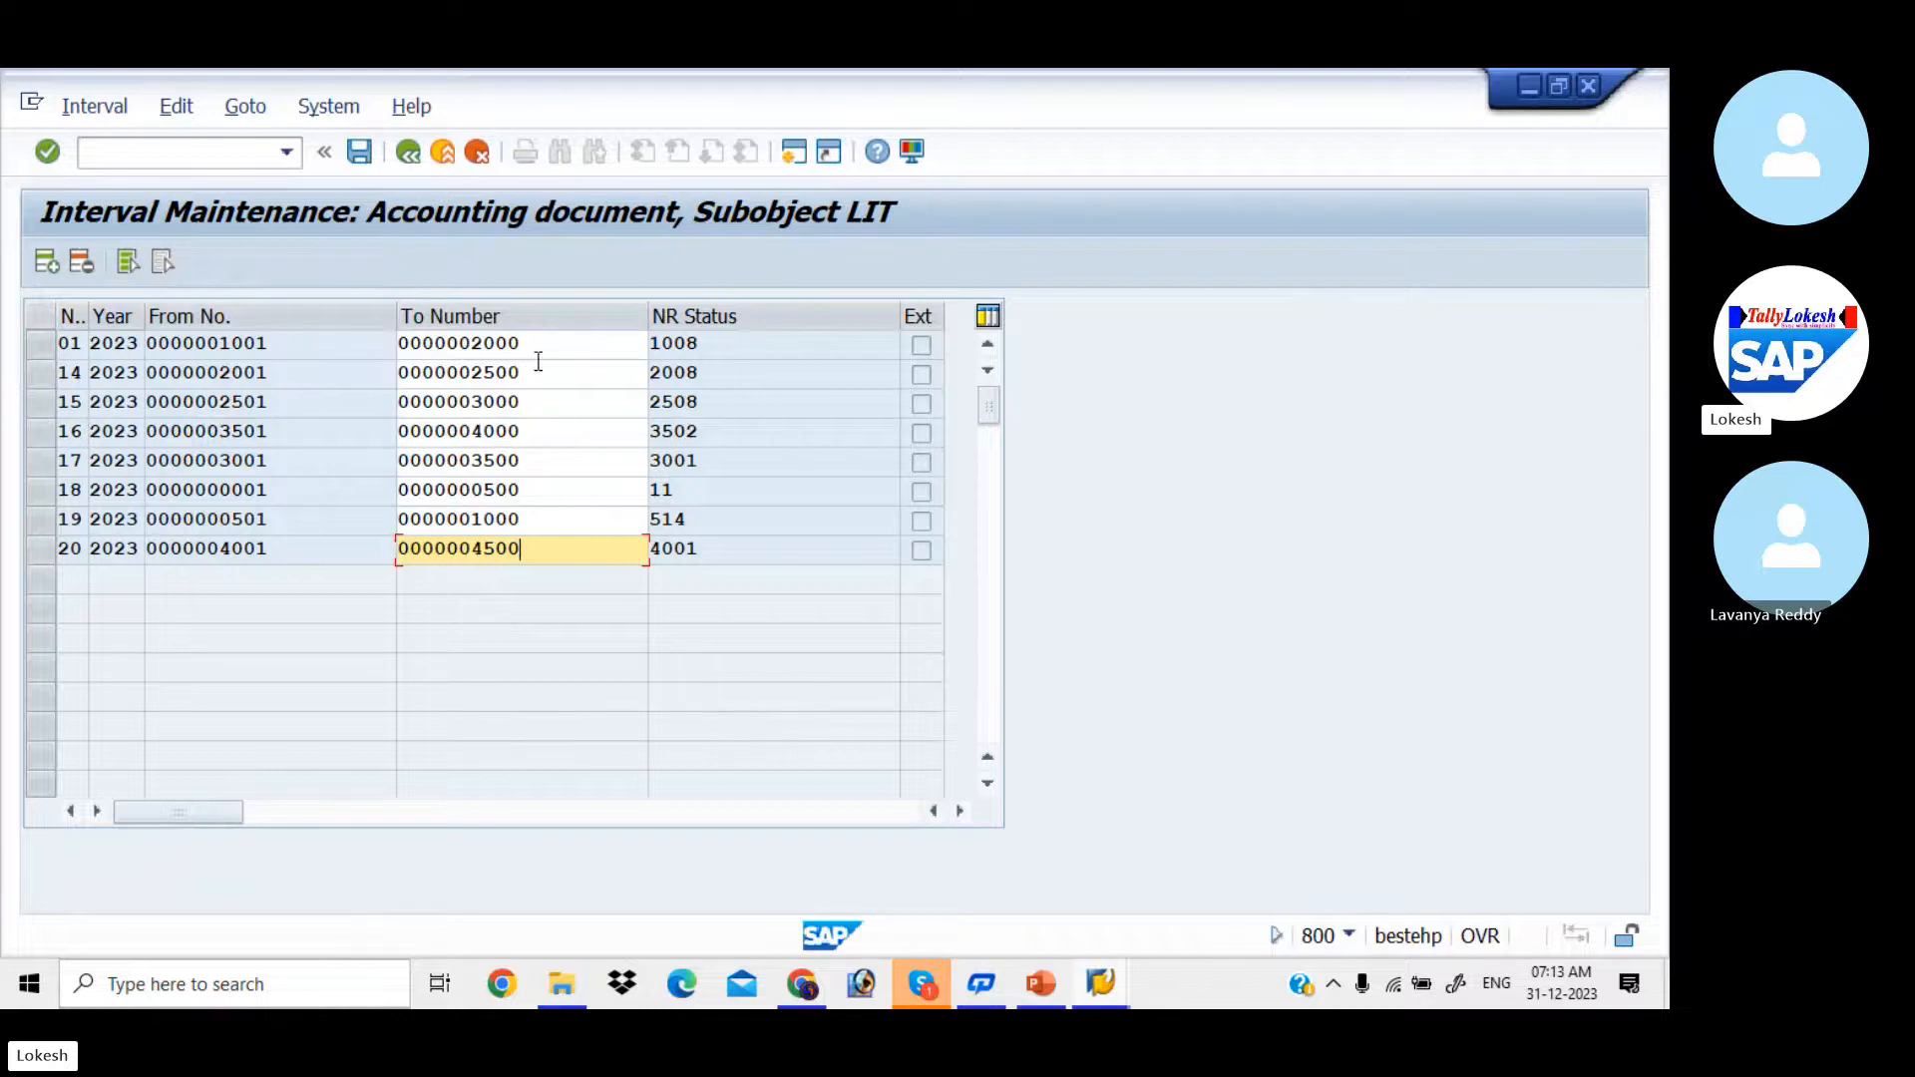
Step: Save the number range intervals of company code LIT and return to the SAP Easy Access screen
{"action": "left_click", "coordinate": [360, 152]}
{"action": "left_click", "coordinate": [219, 151]}
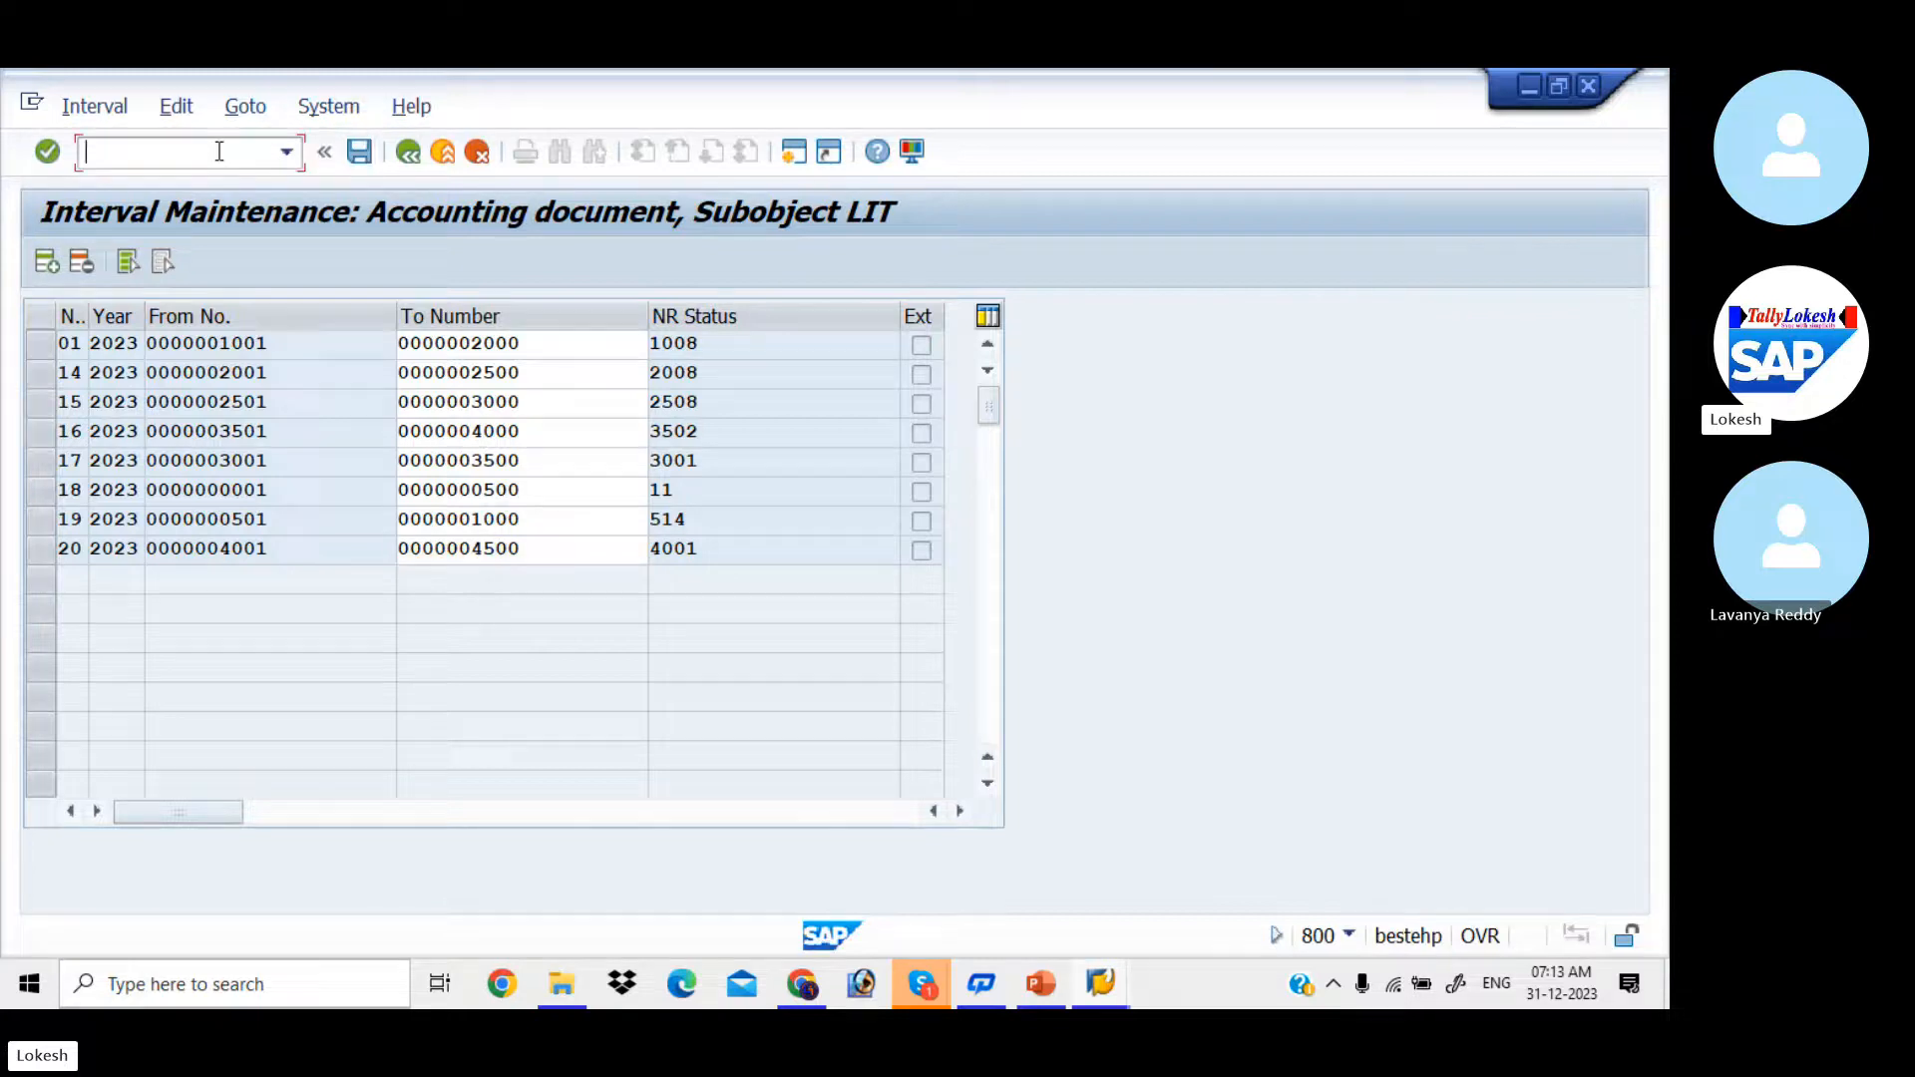
{"action": "type", "text": "/N"}
{"action": "key", "text": "Return"}
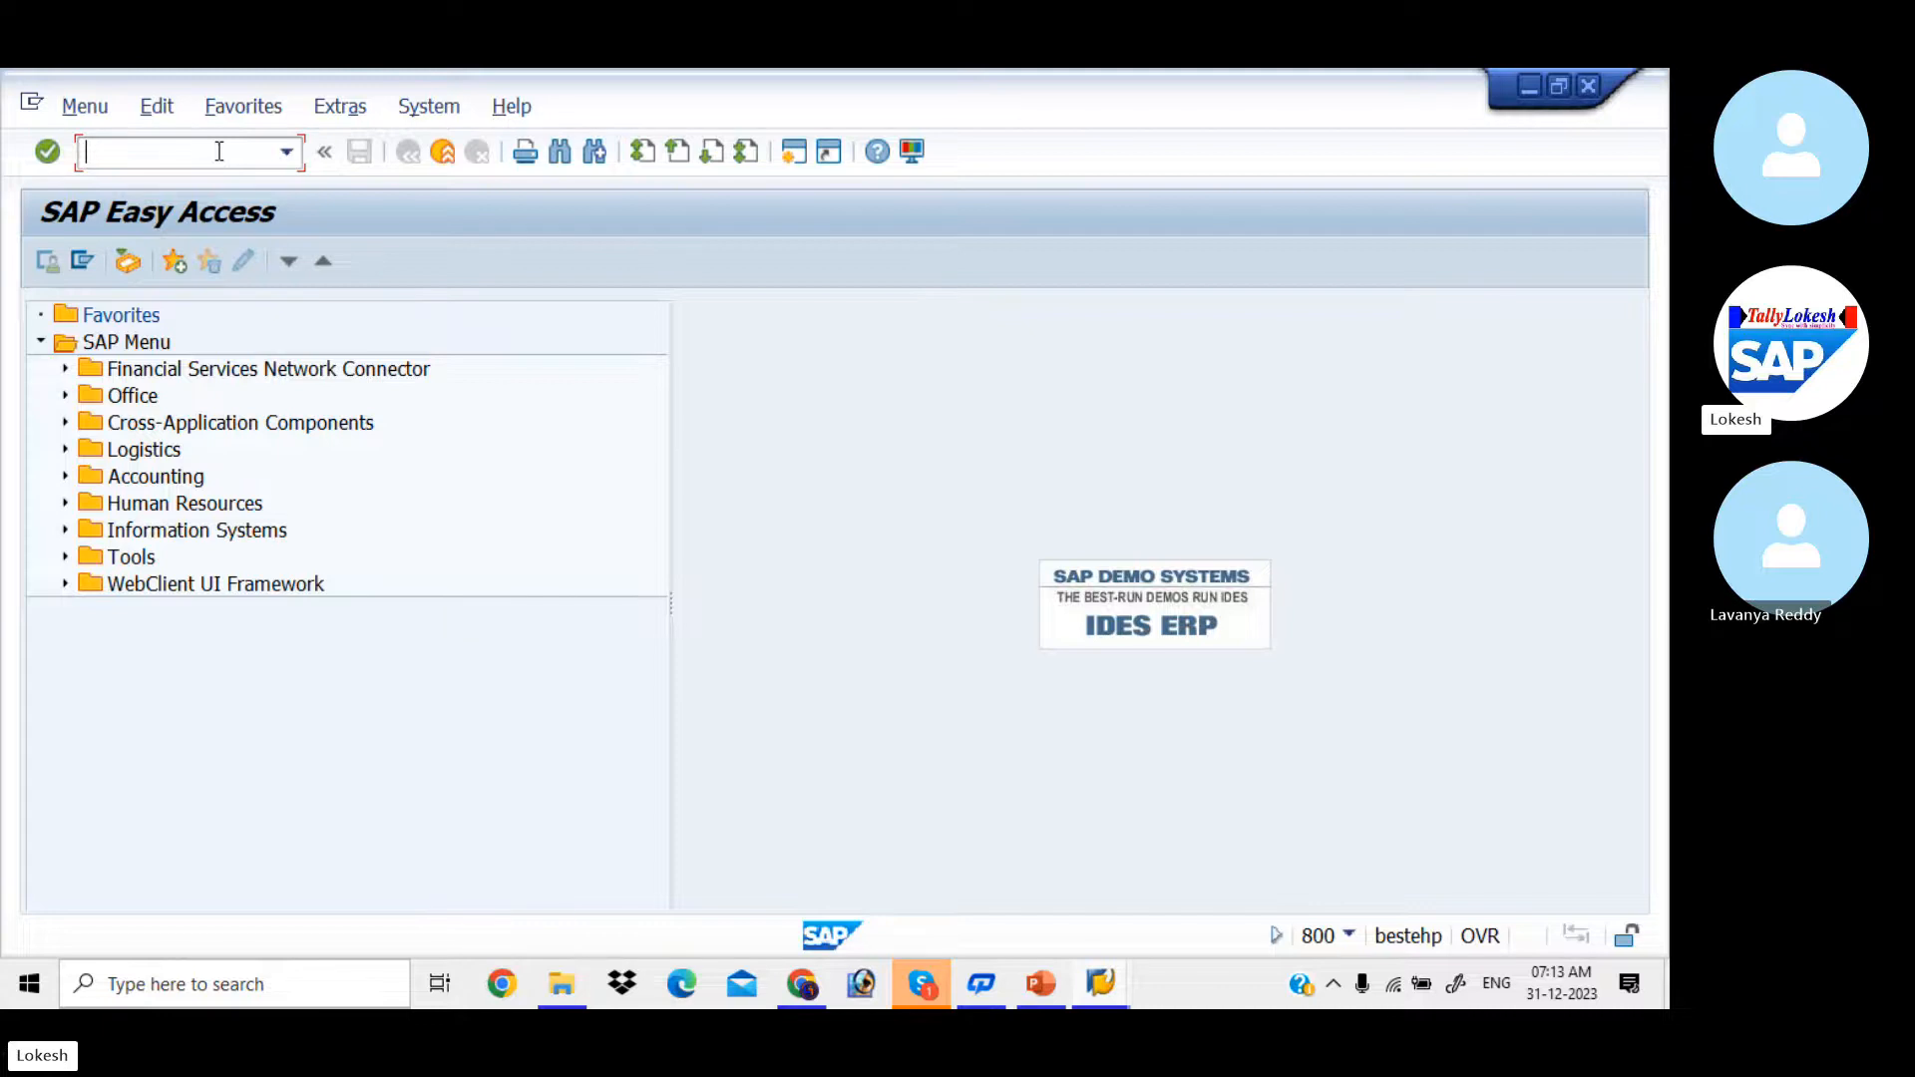
Step: Switch to the APP presentation in PowerPoint and check the payment run transaction code on the Steps for Configuration slide
{"action": "key", "text": "alt+Tab"}
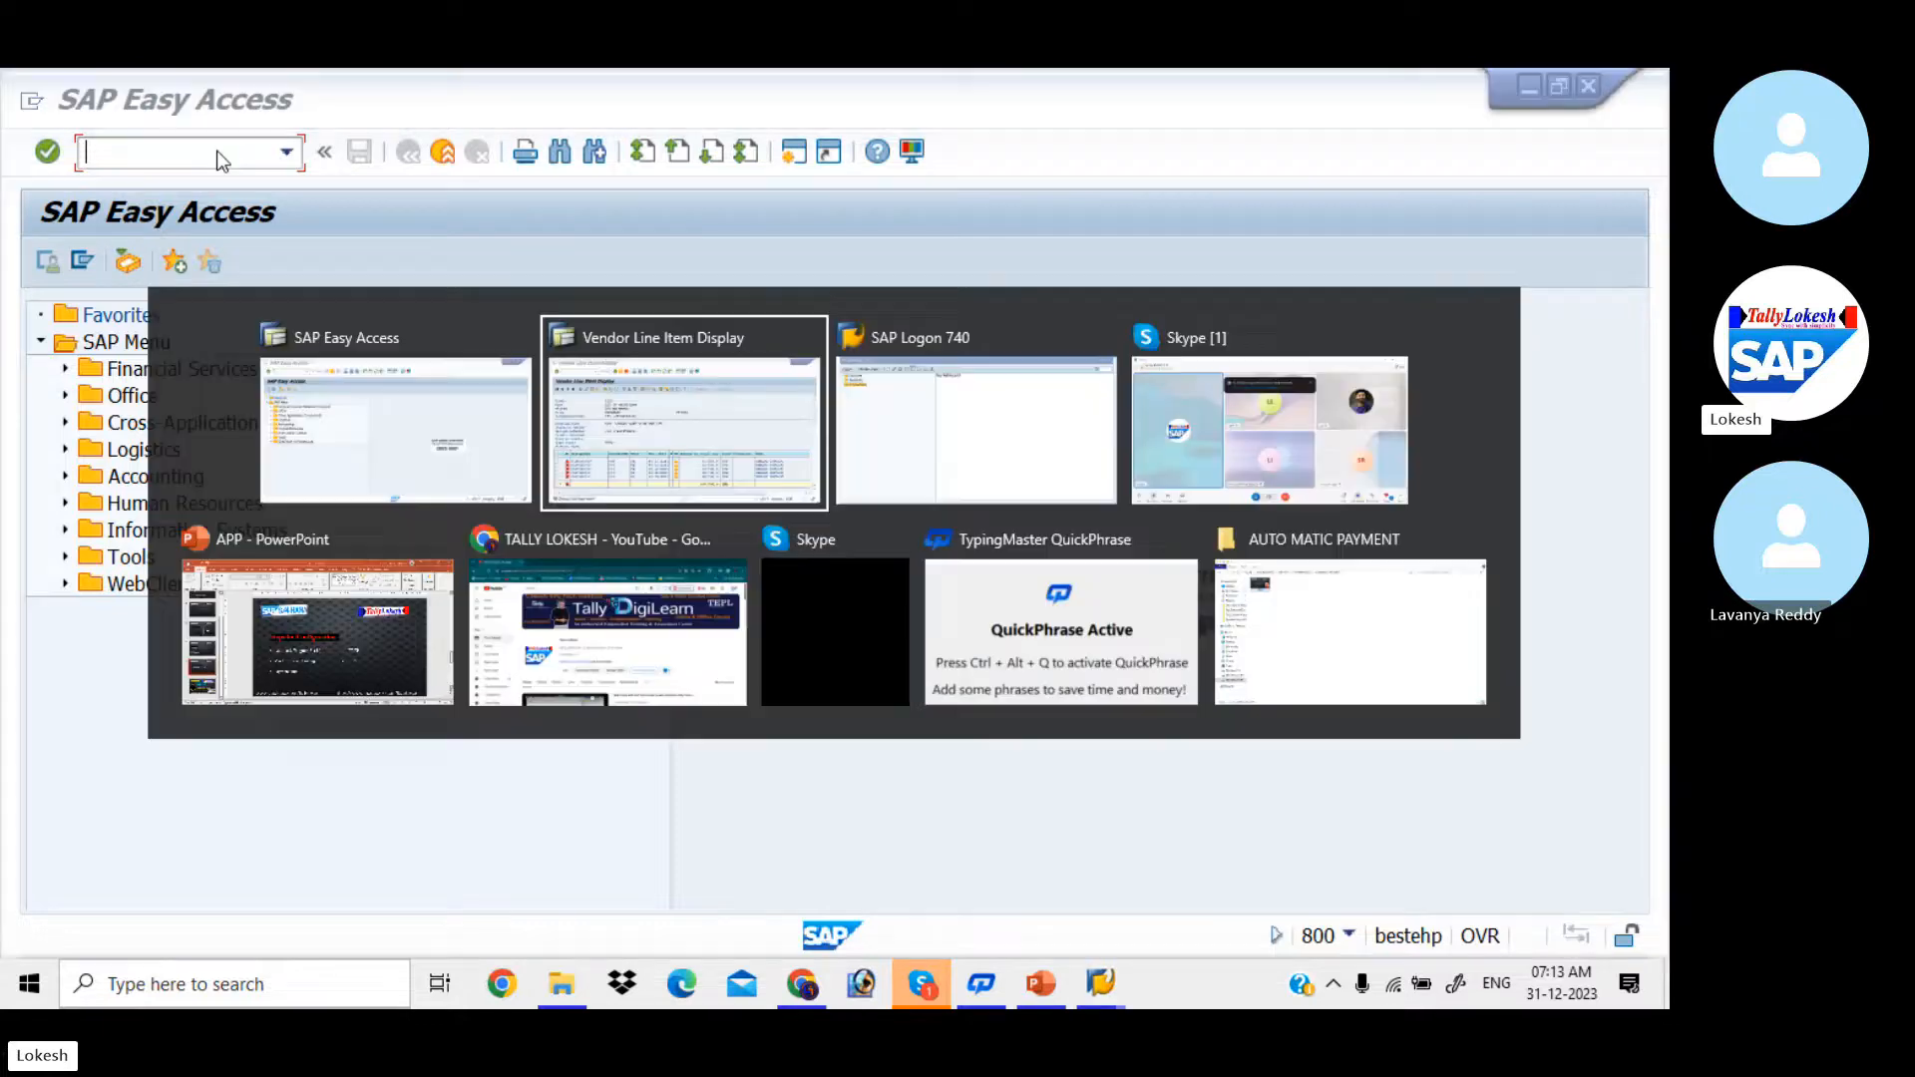
{"action": "key", "text": "alt+Tab"}
{"action": "key", "text": "alt+Tab"}
{"action": "key", "text": "alt+Tab"}
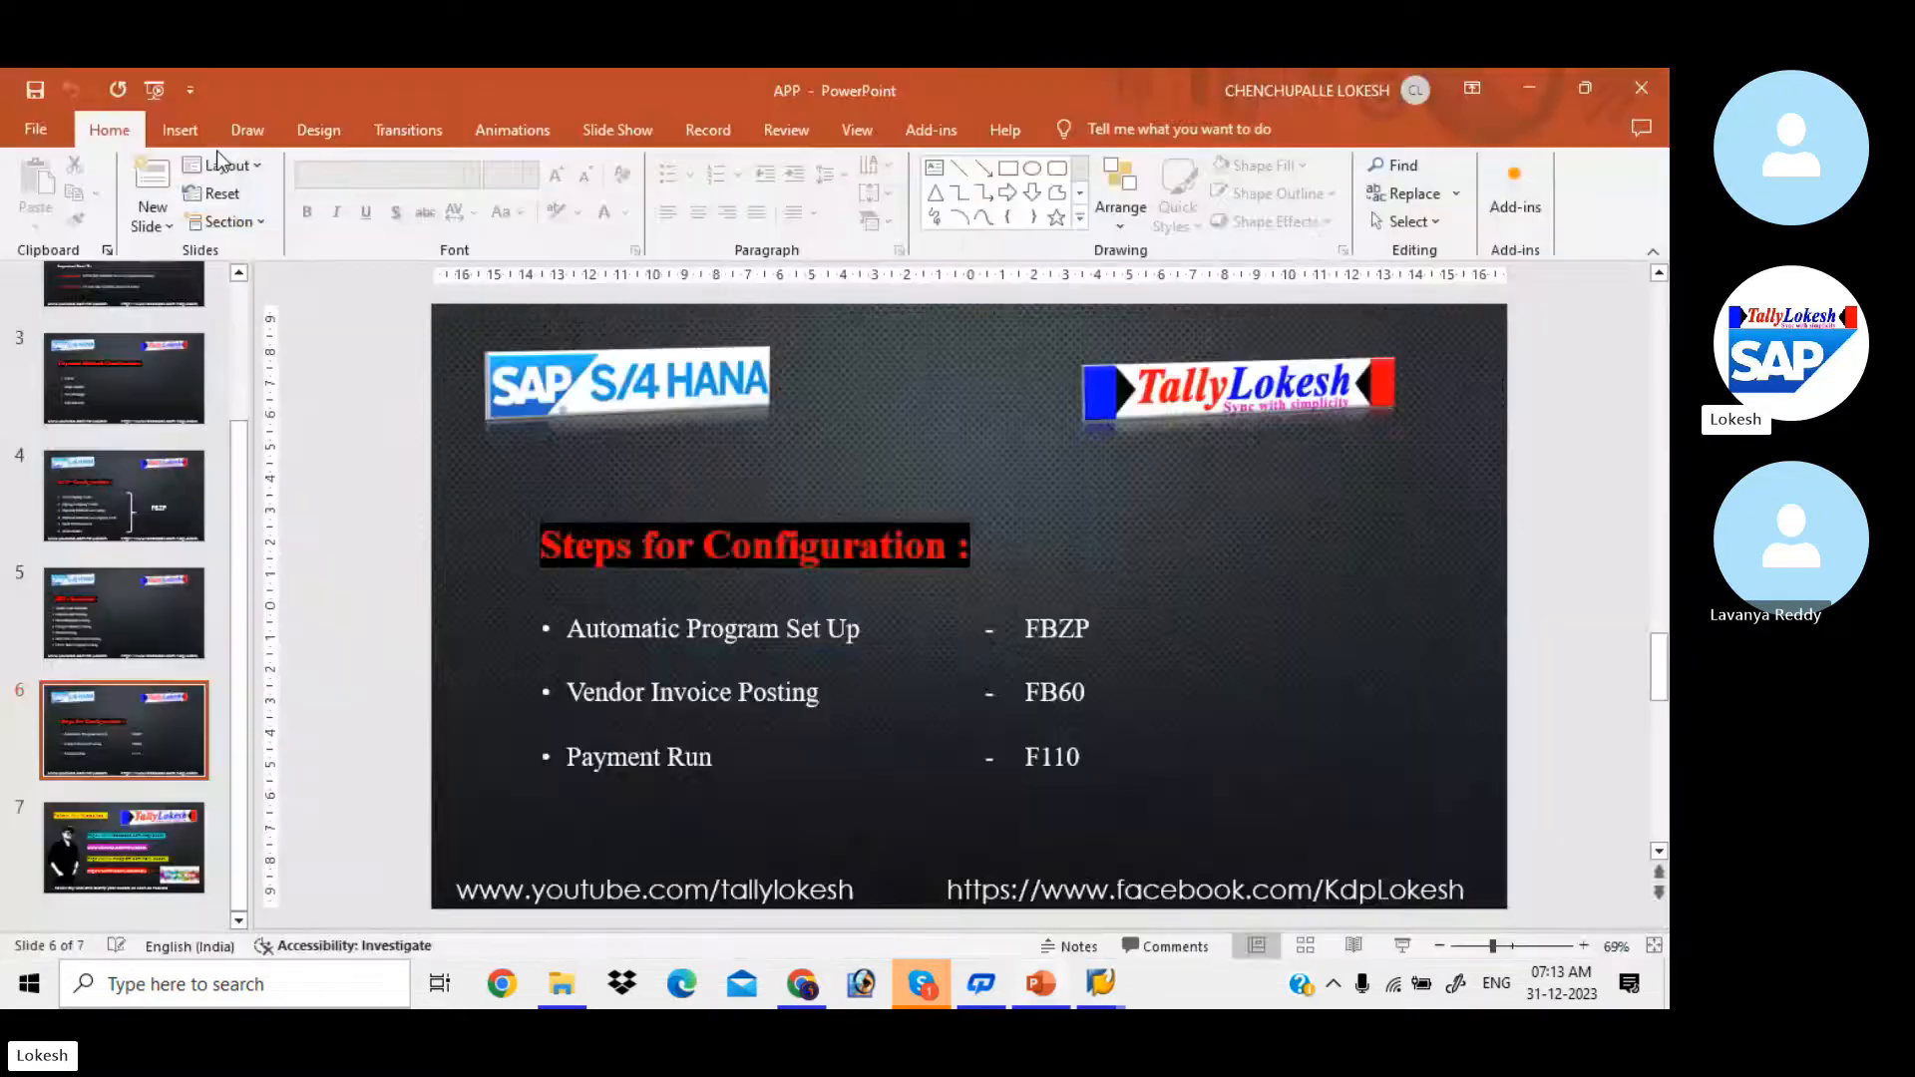
{"action": "left_click", "coordinate": [1036, 763]}
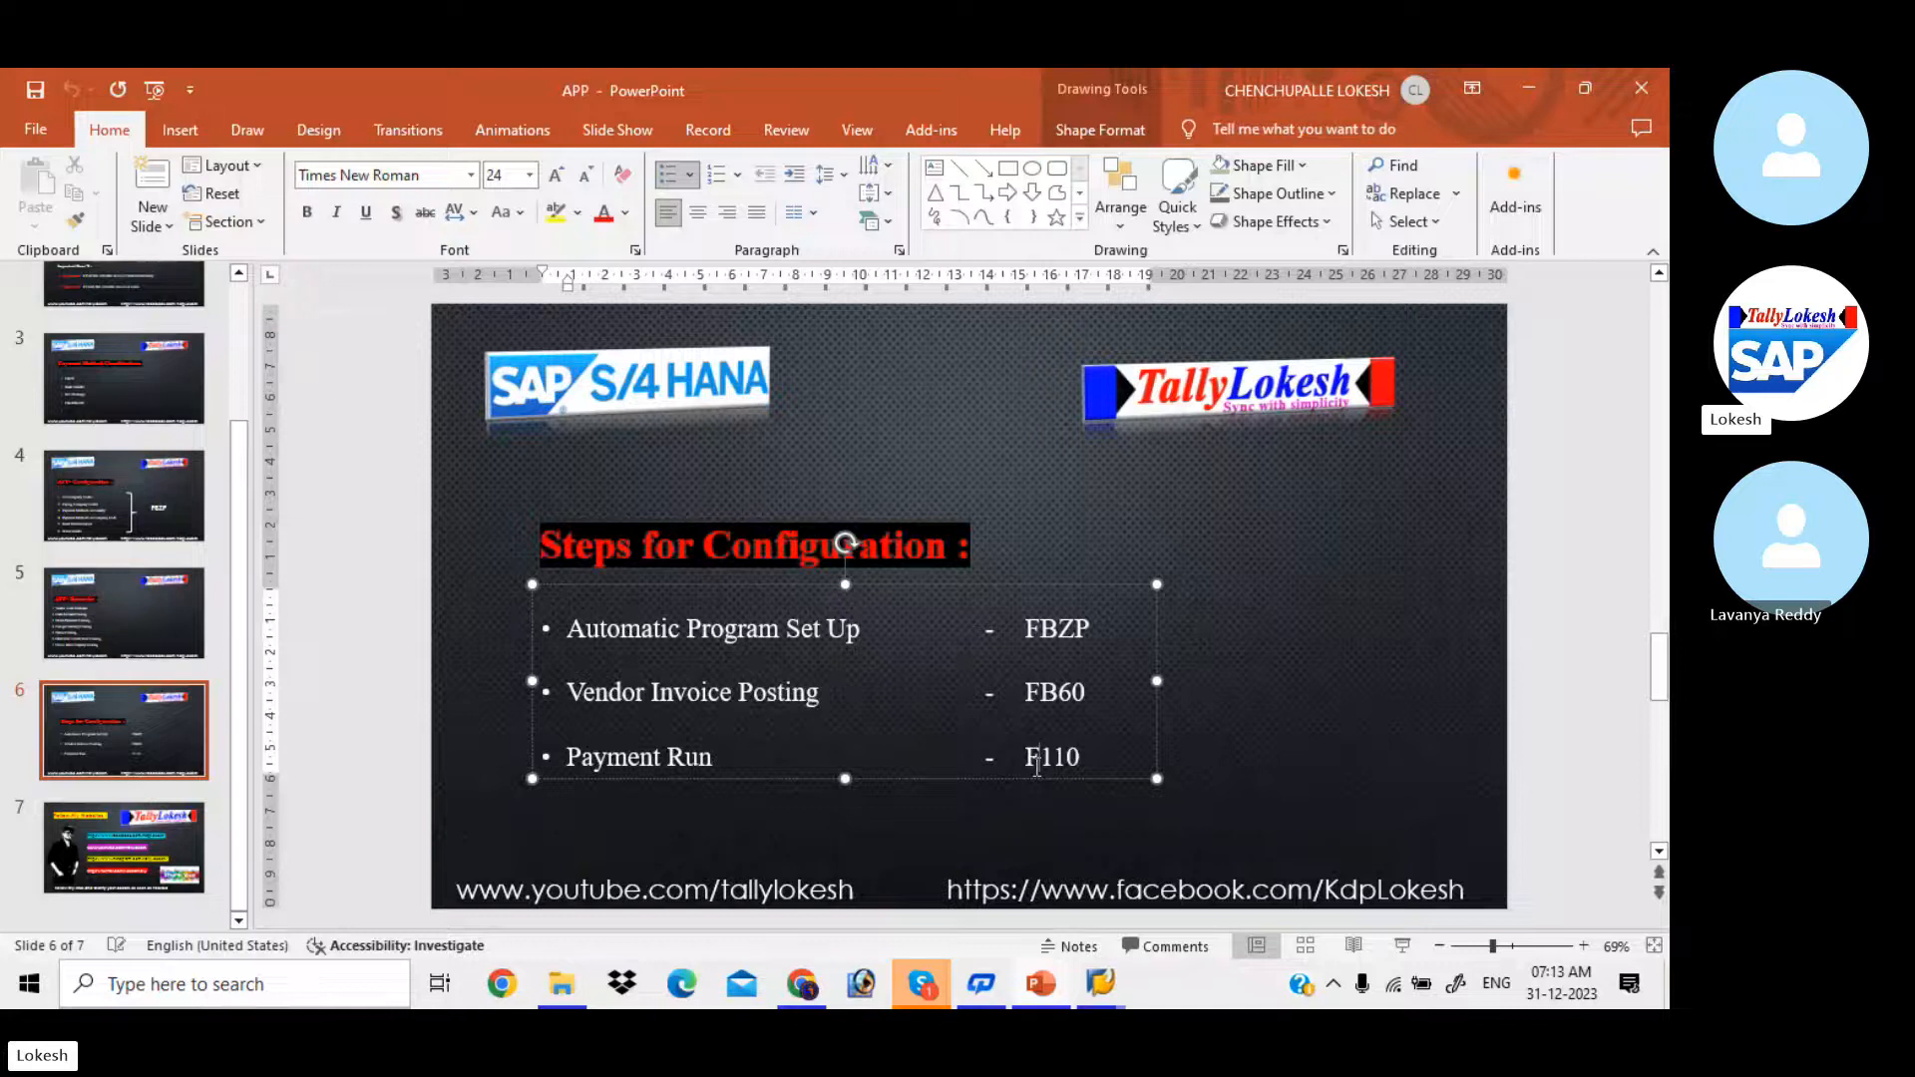
Step: Return to the SAP Easy Access session and start transaction F110 for automatic payment transactions
{"action": "key", "text": "alt+Tab"}
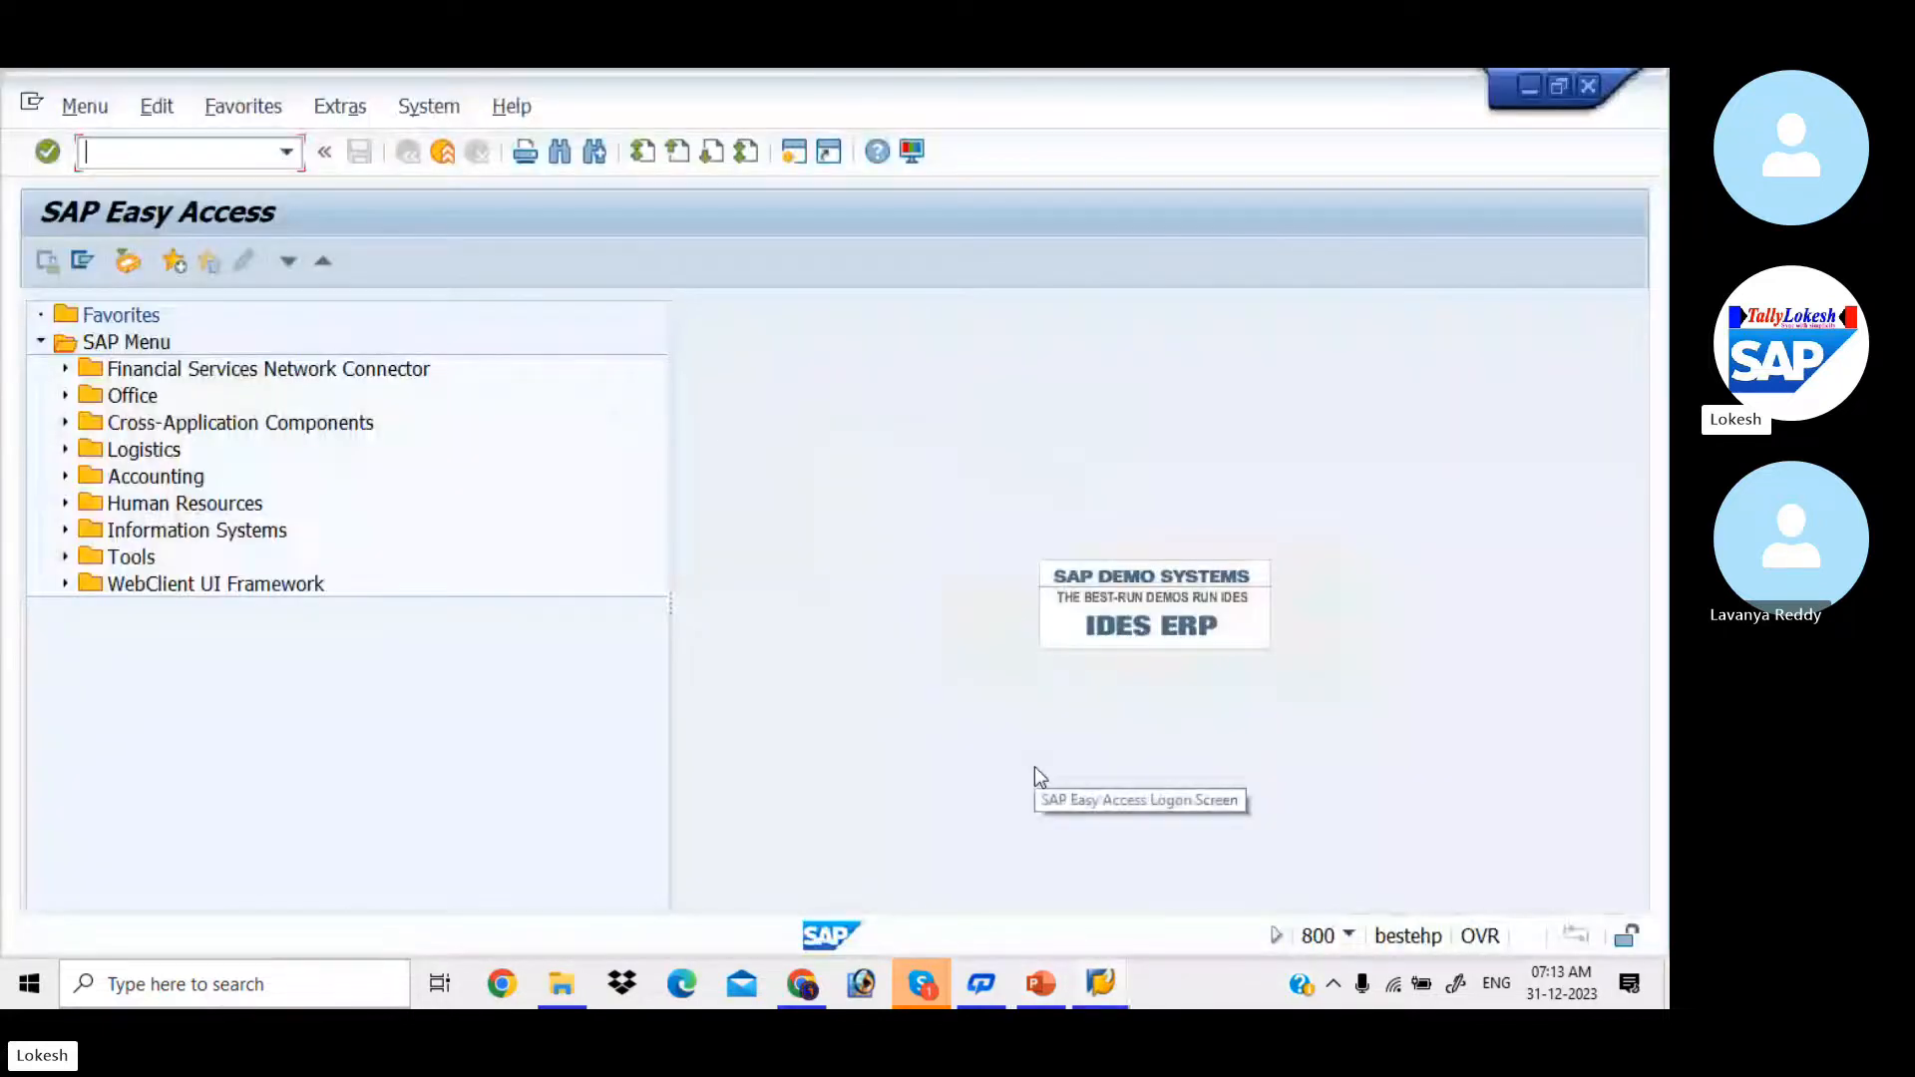
{"action": "type", "text": "F"}
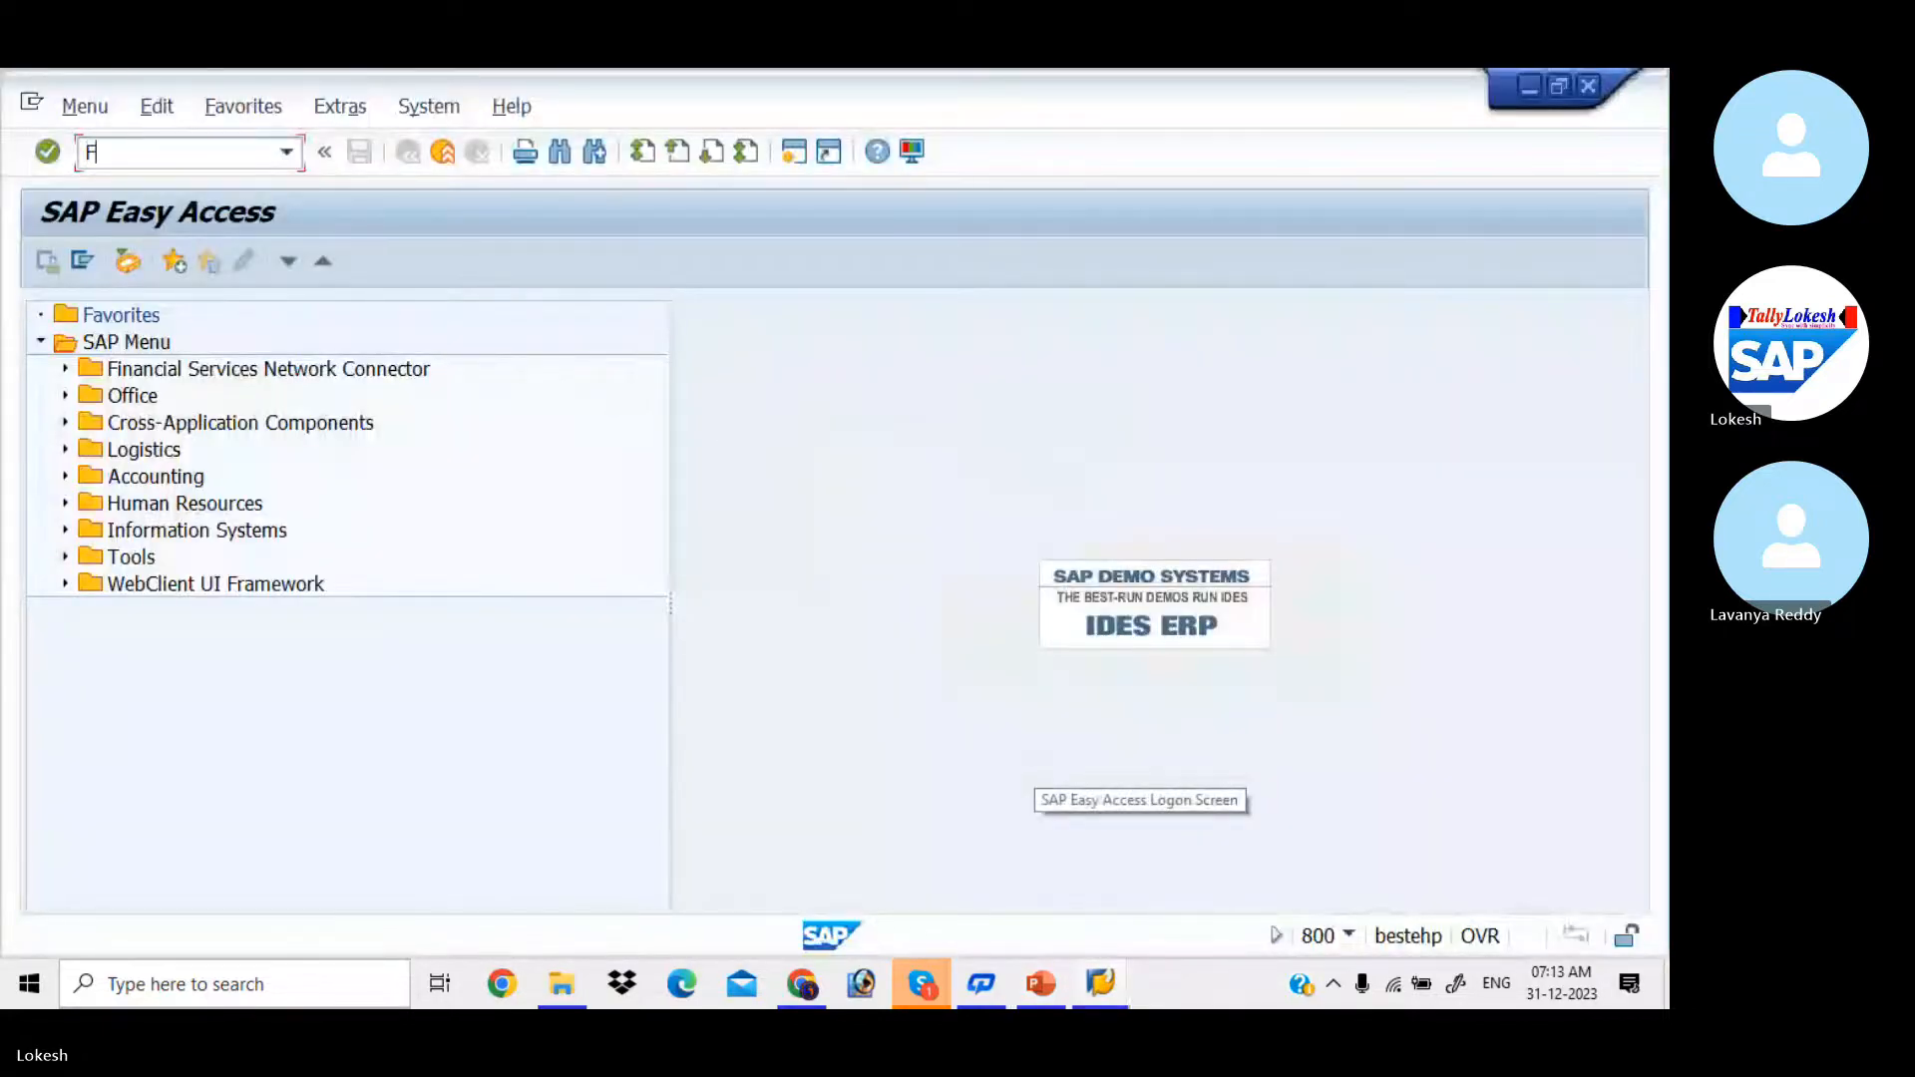
{"action": "type", "text": "110"}
{"action": "key", "text": "Return"}
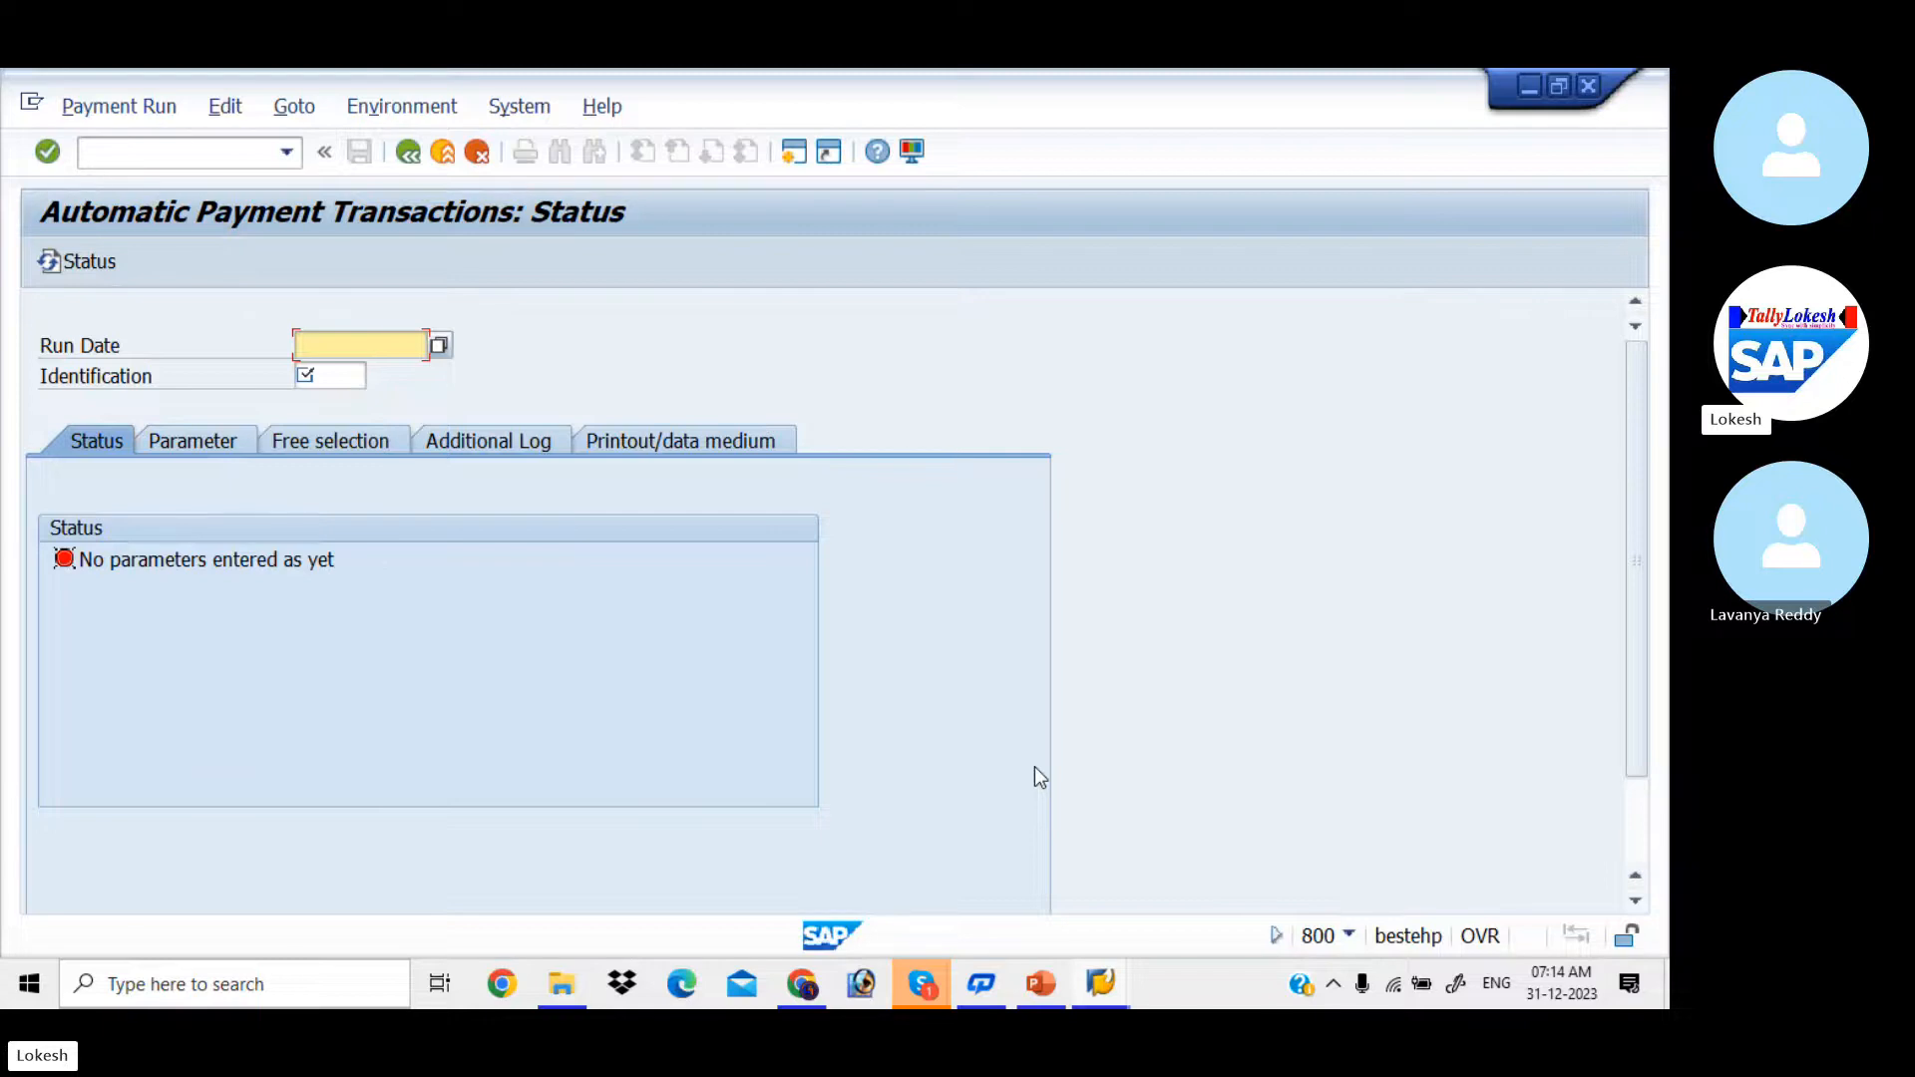
Step: Identify the payment run with run date 31.12.2023 and identification LIT1
{"action": "key", "text": "Down"}
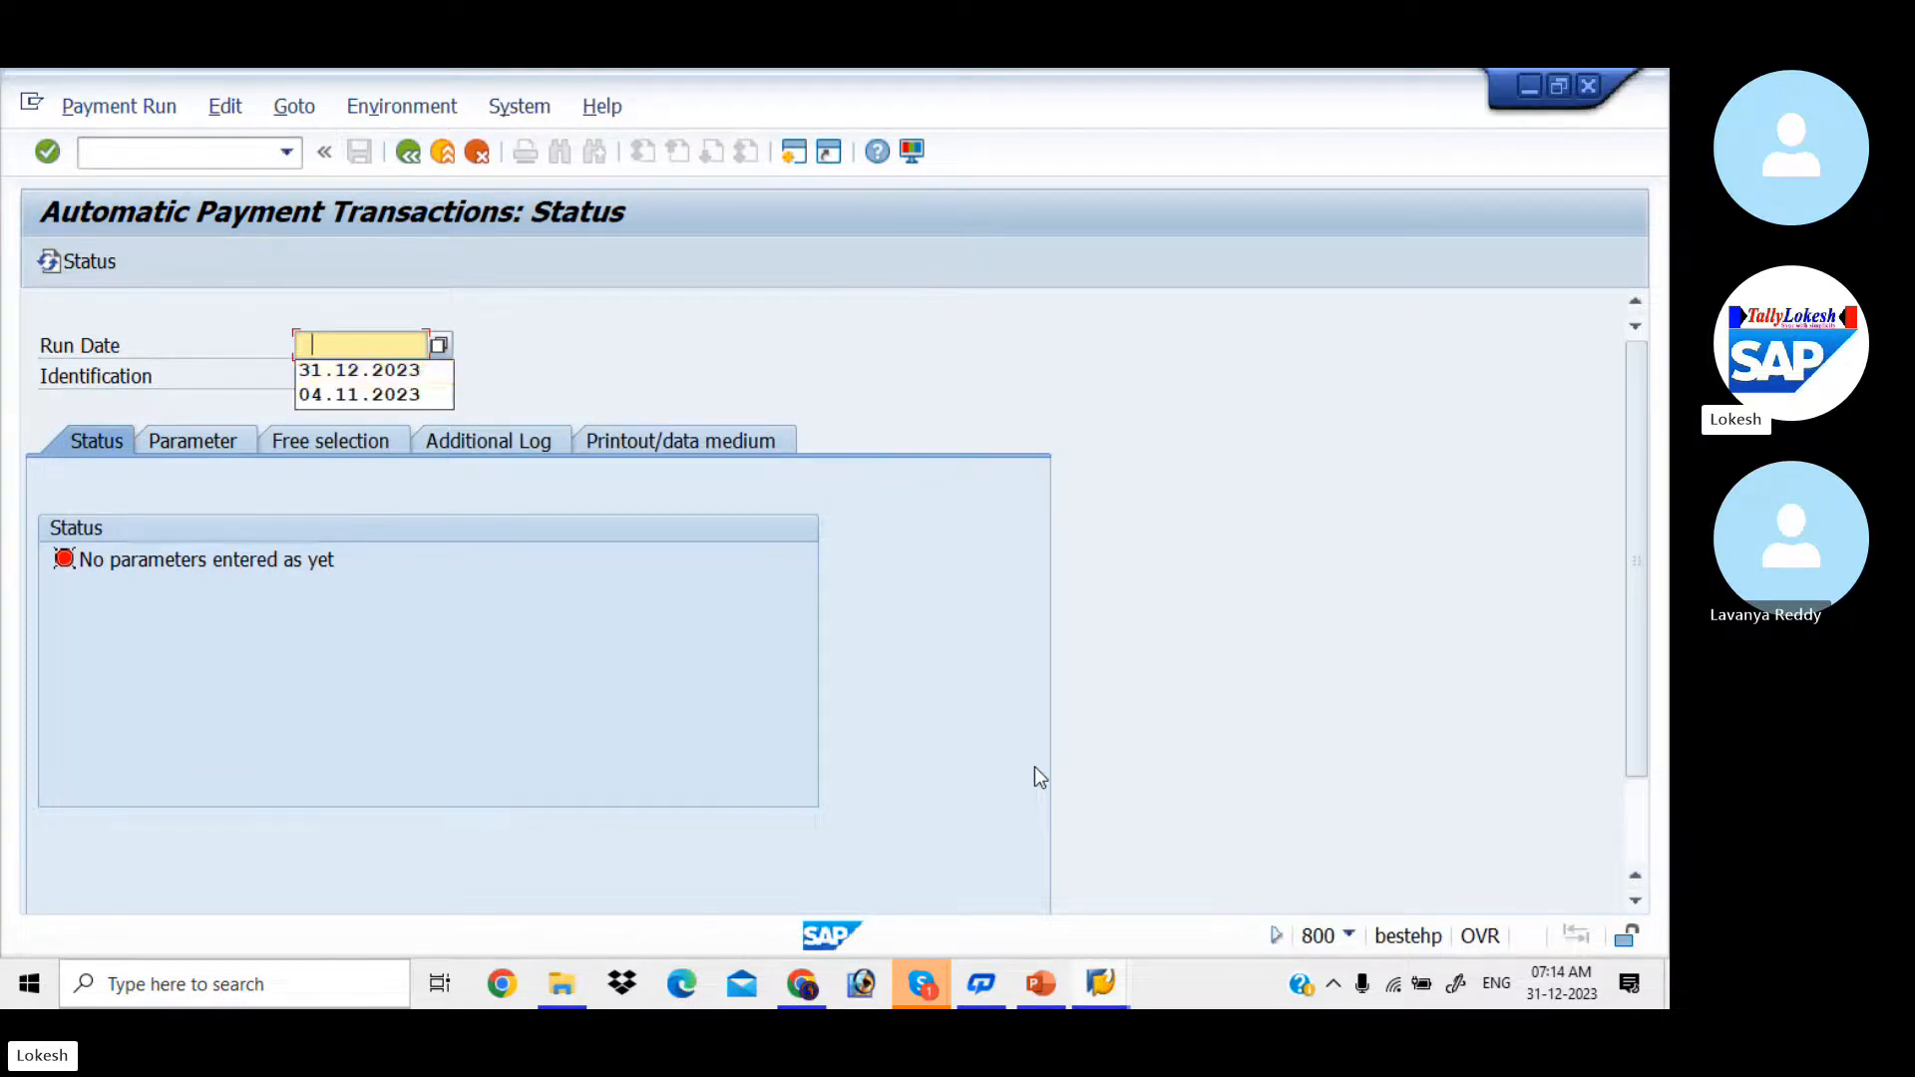
{"action": "key", "text": "Down"}
{"action": "key", "text": "Tab"}
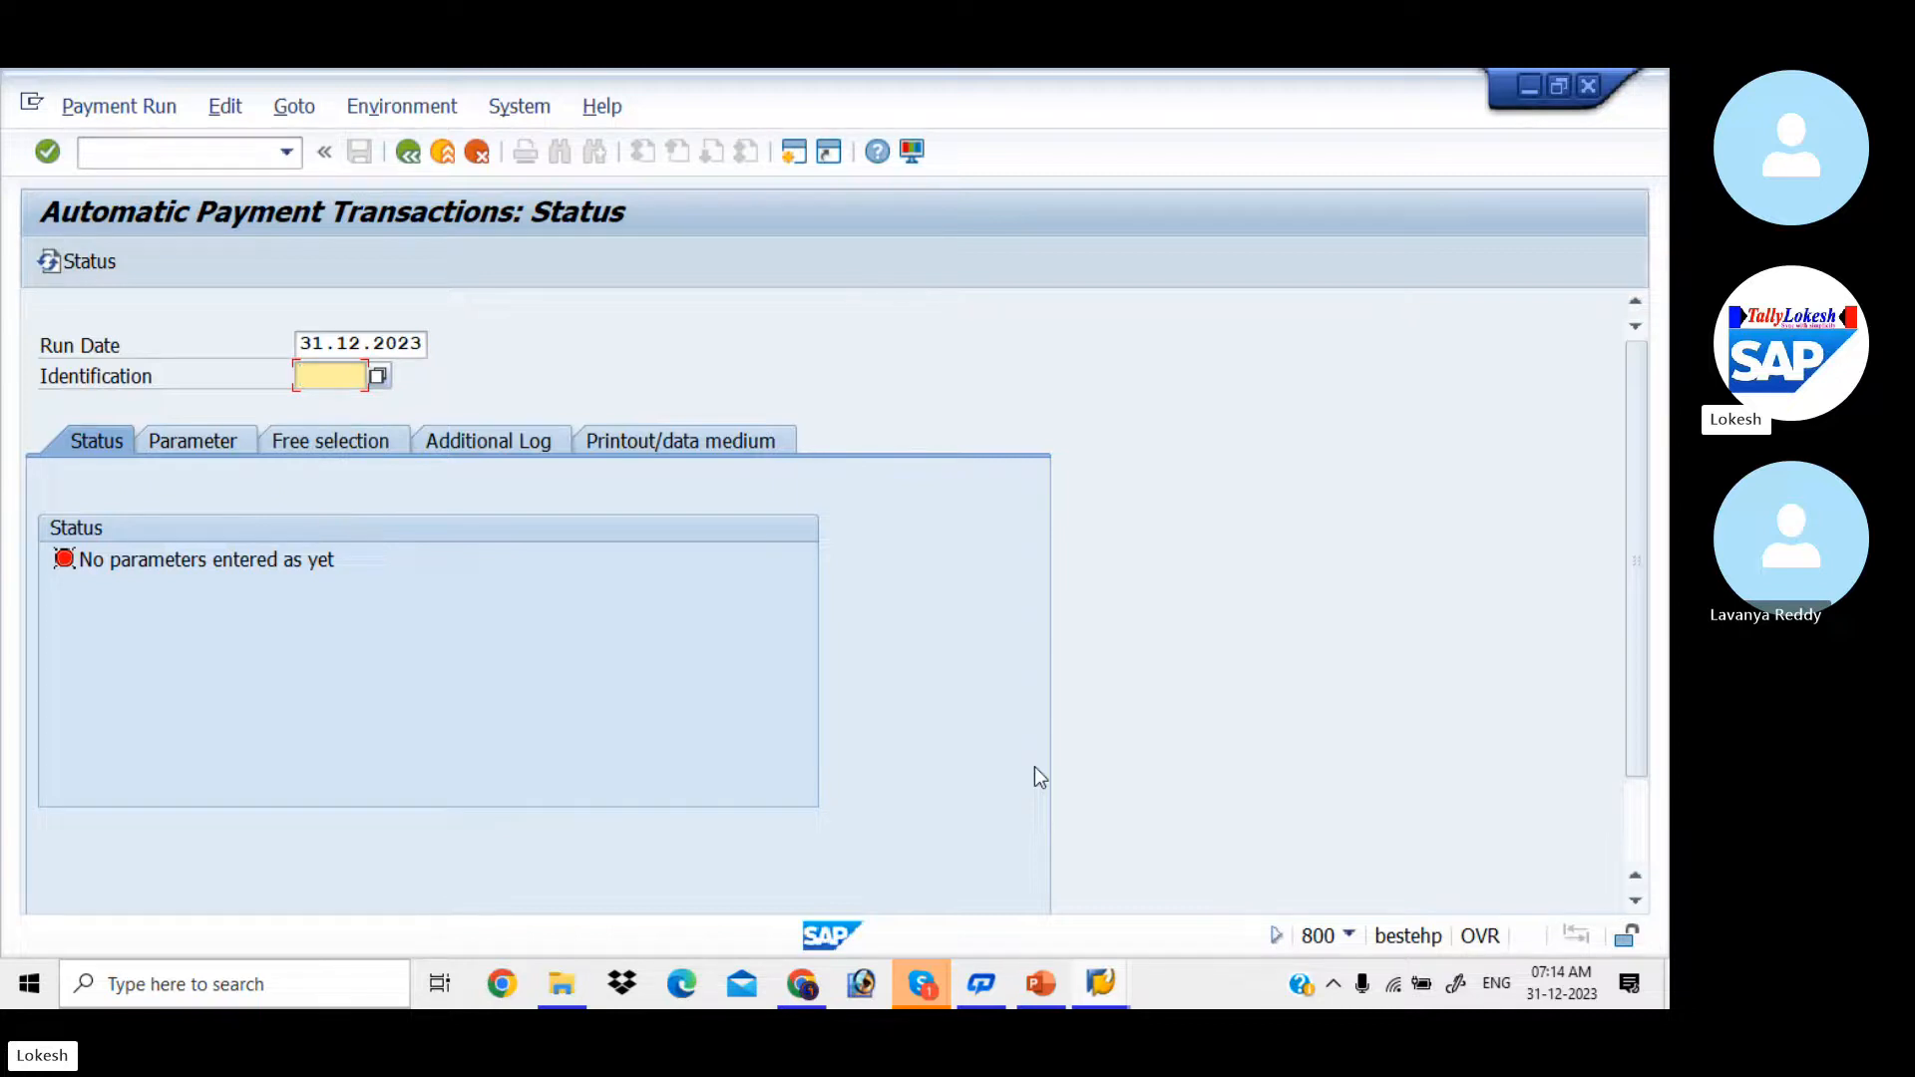
{"action": "type", "text": "LIT1"}
{"action": "key", "text": "Tab"}
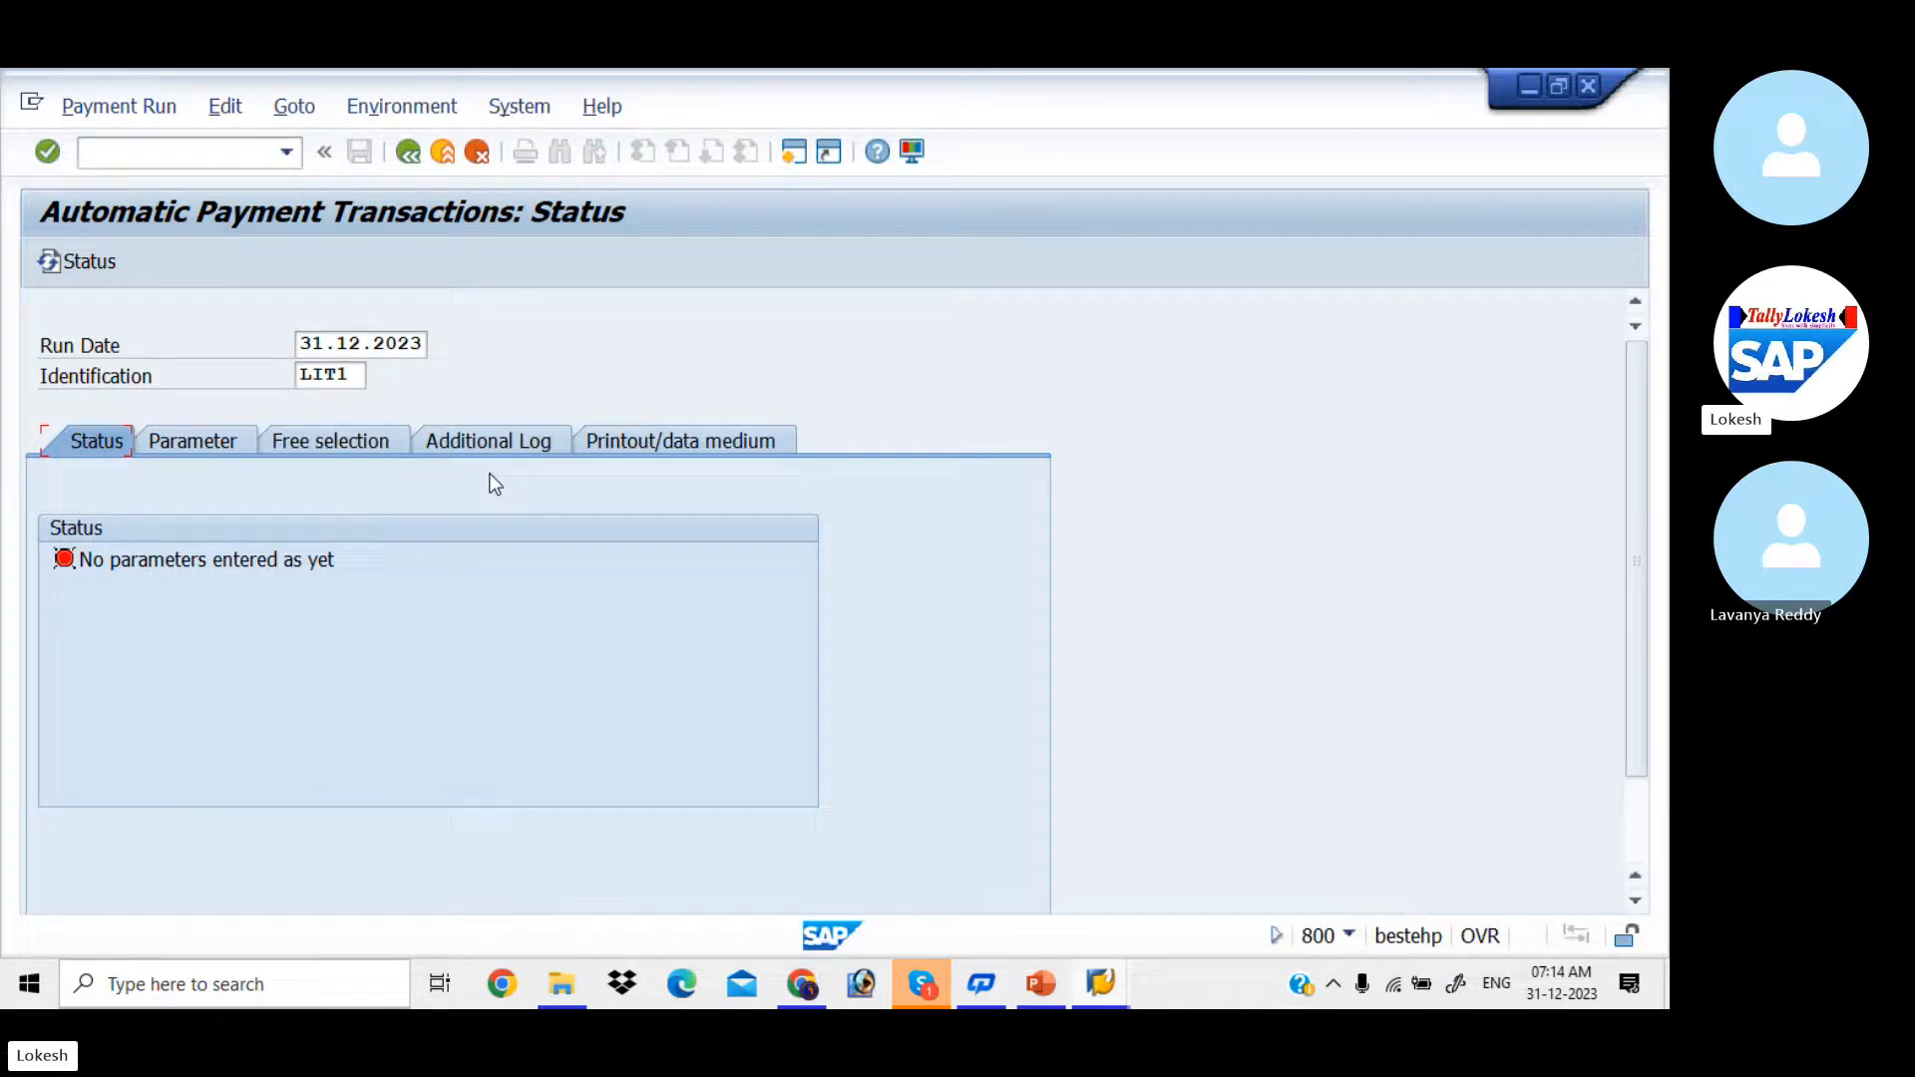
Step: In the run parameters, set payments control to company code LIT, payment method 3 and next payment date 04.01.2024
{"action": "left_click", "coordinate": [214, 441]}
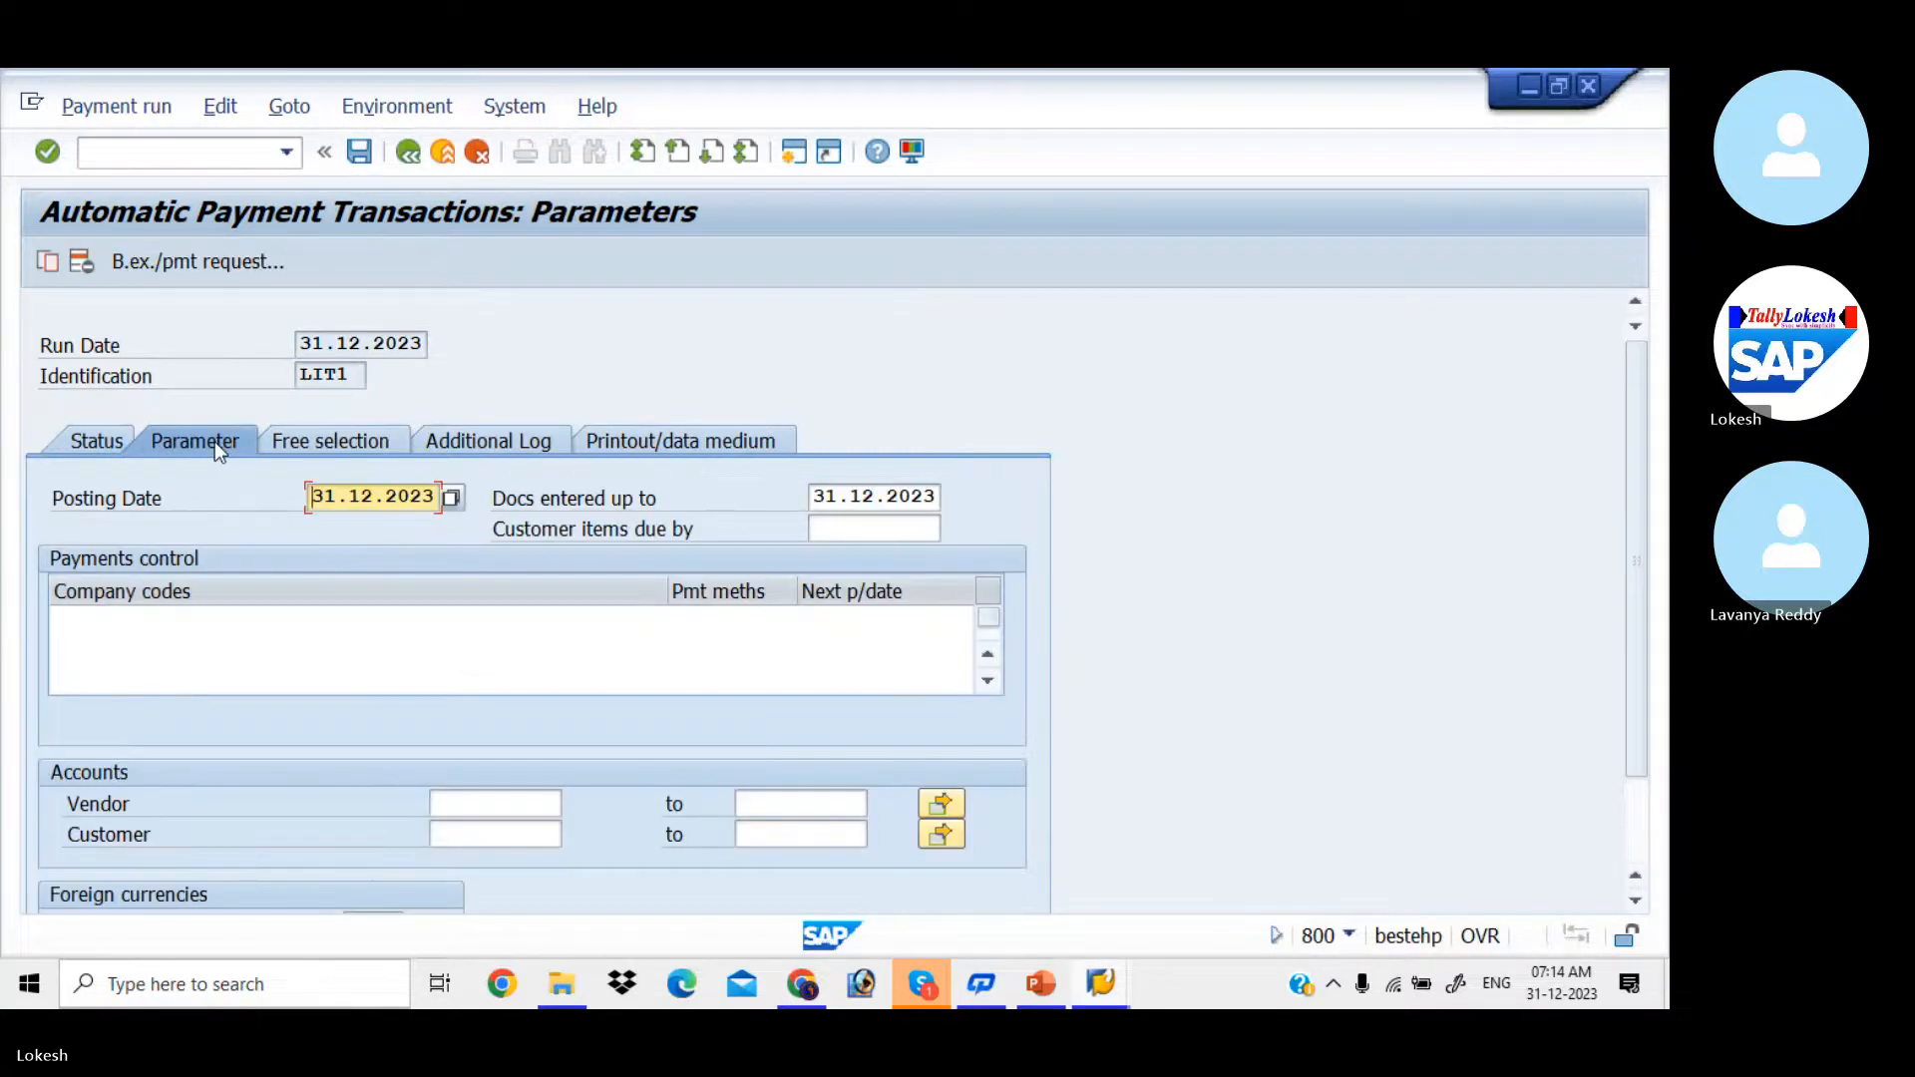
{"action": "left_click", "coordinate": [170, 619]}
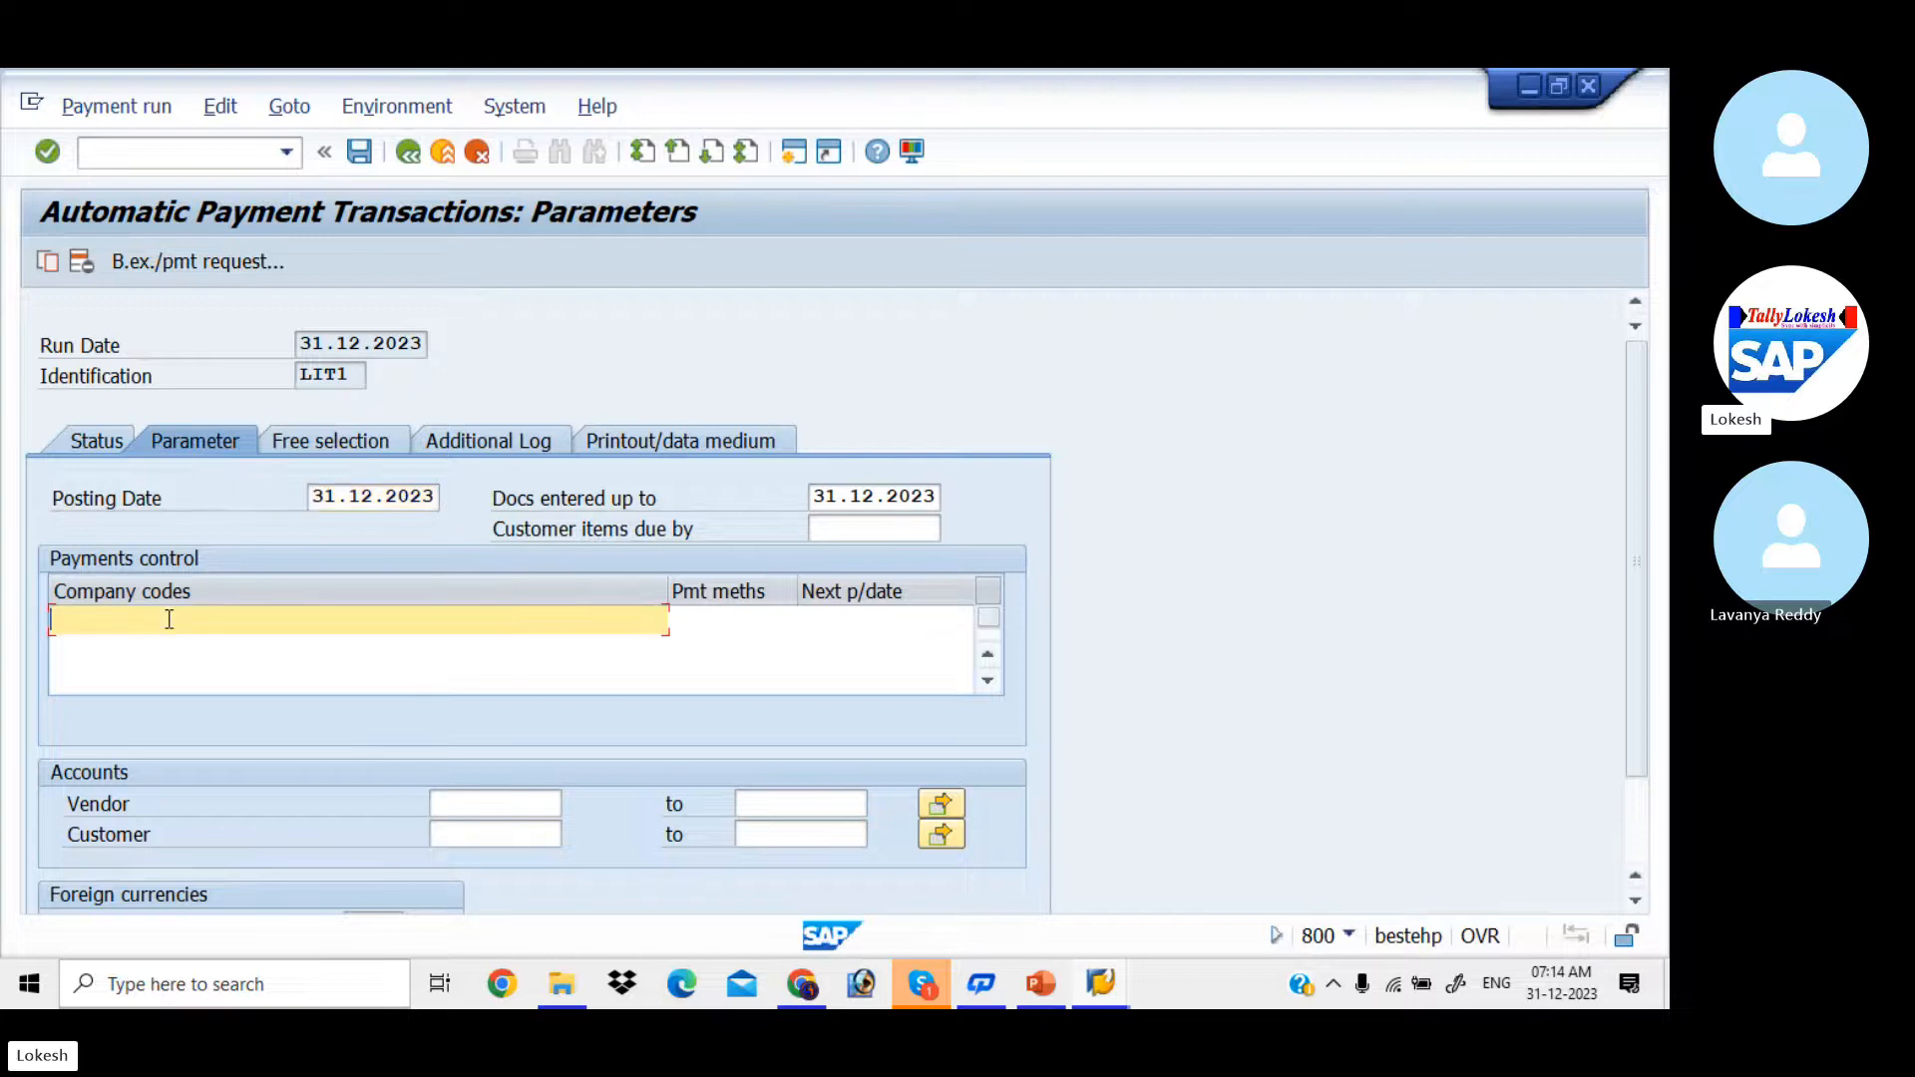
{"action": "type", "text": "LI"}
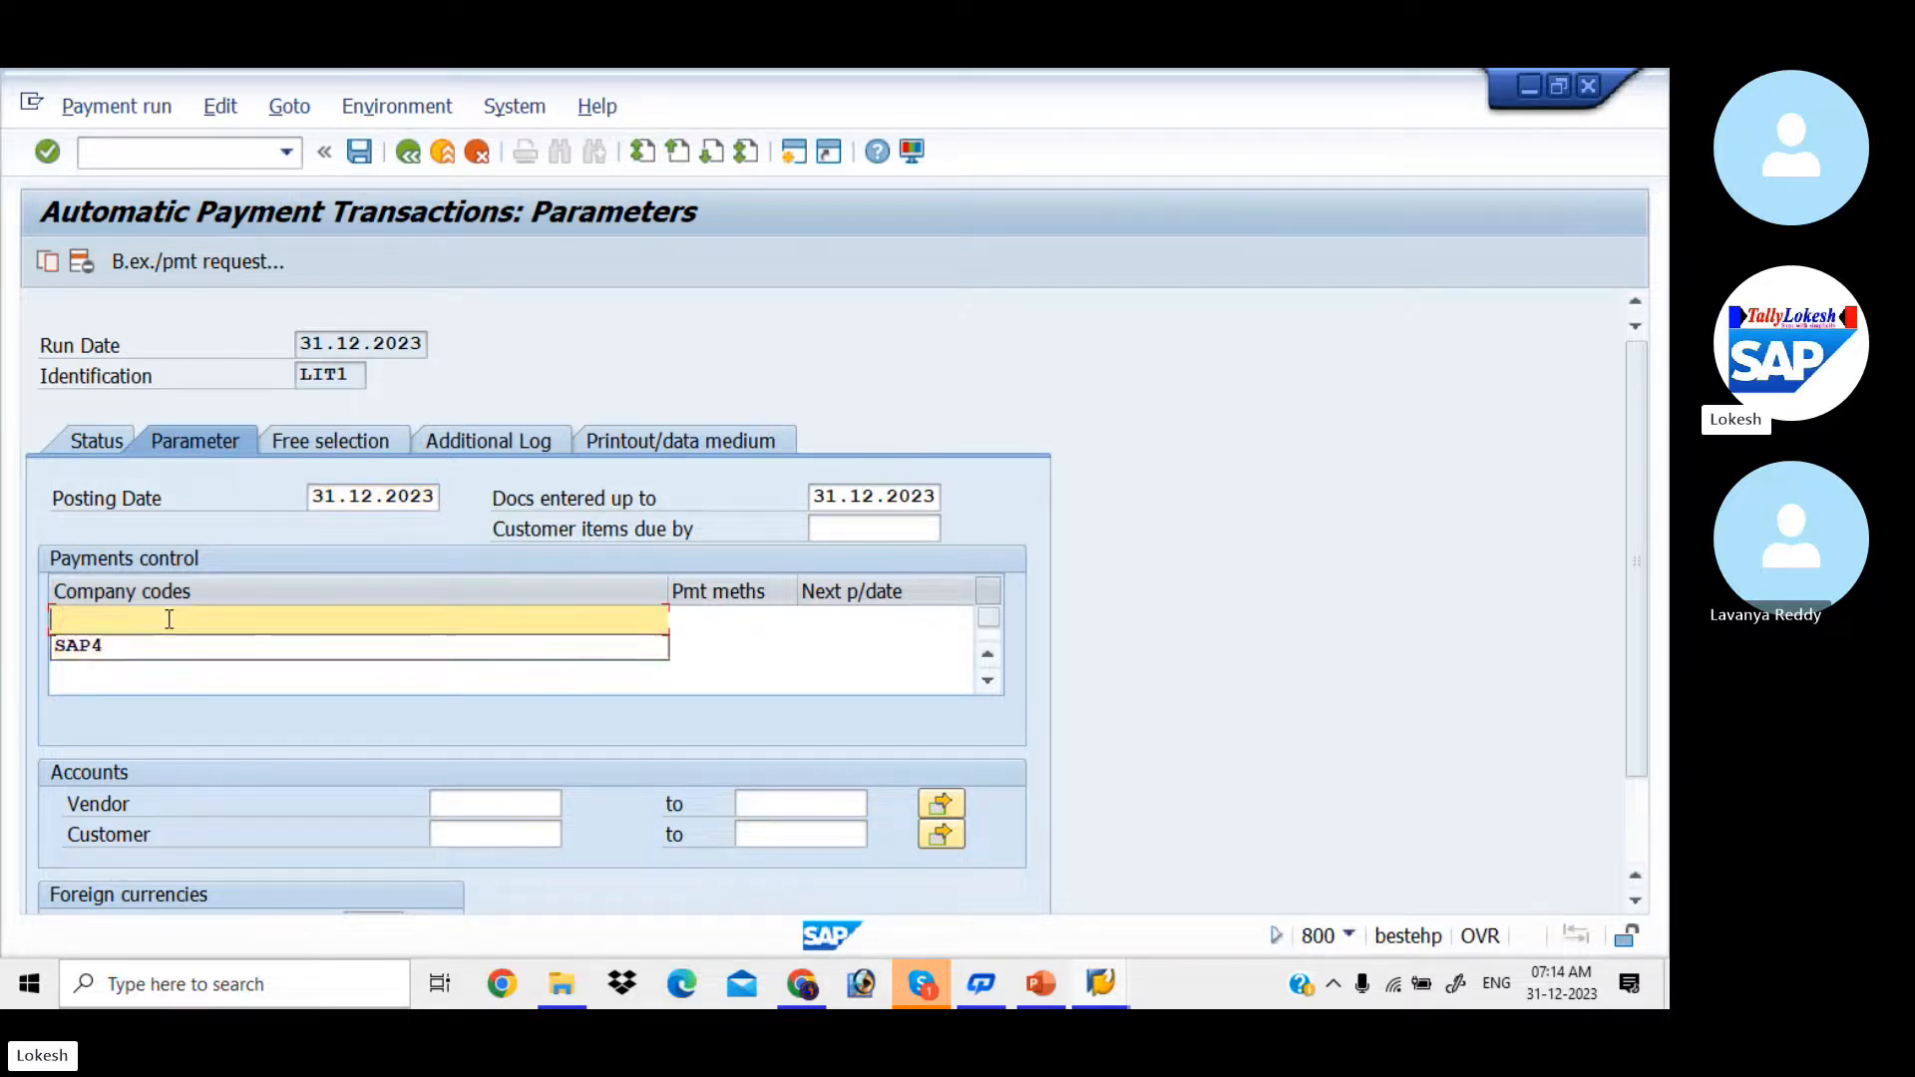
{"action": "type", "text": "T"}
{"action": "key", "text": "Tab"}
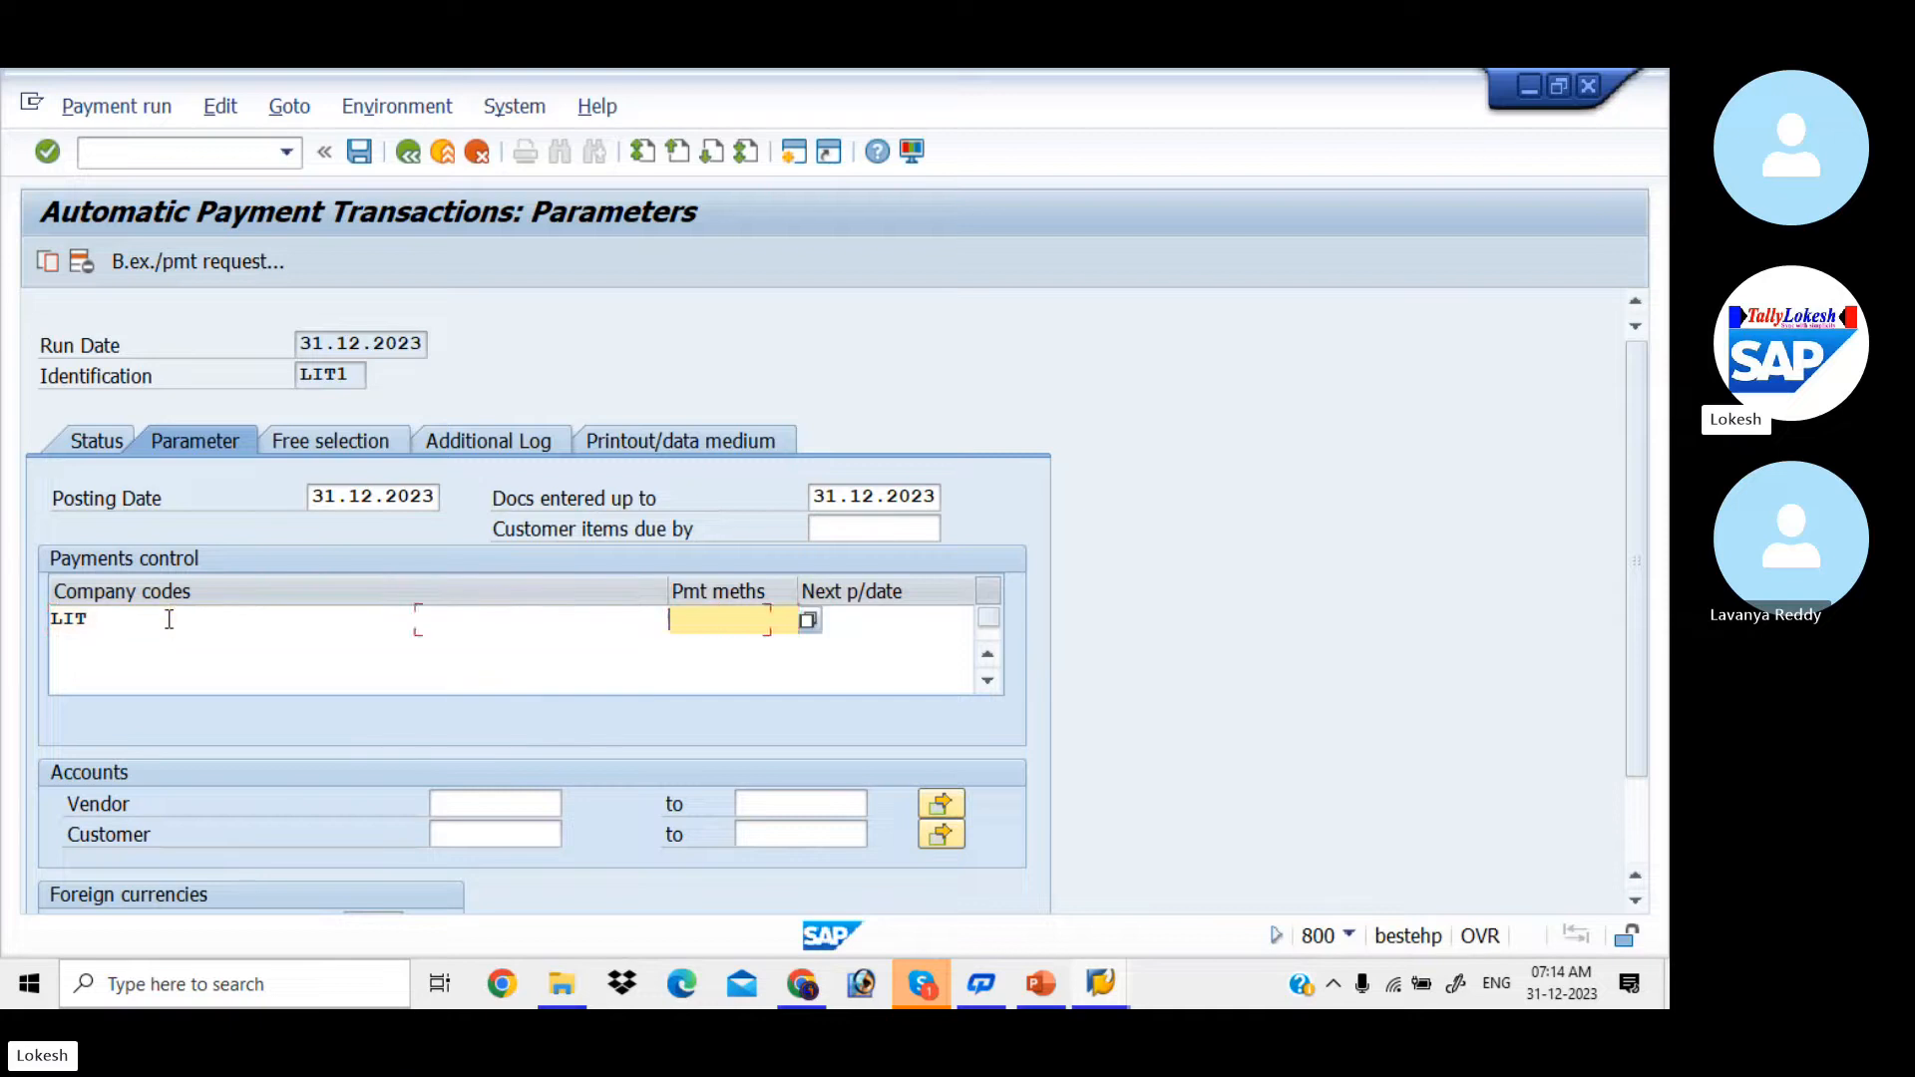
{"action": "type", "text": "3"}
{"action": "key", "text": "Tab"}
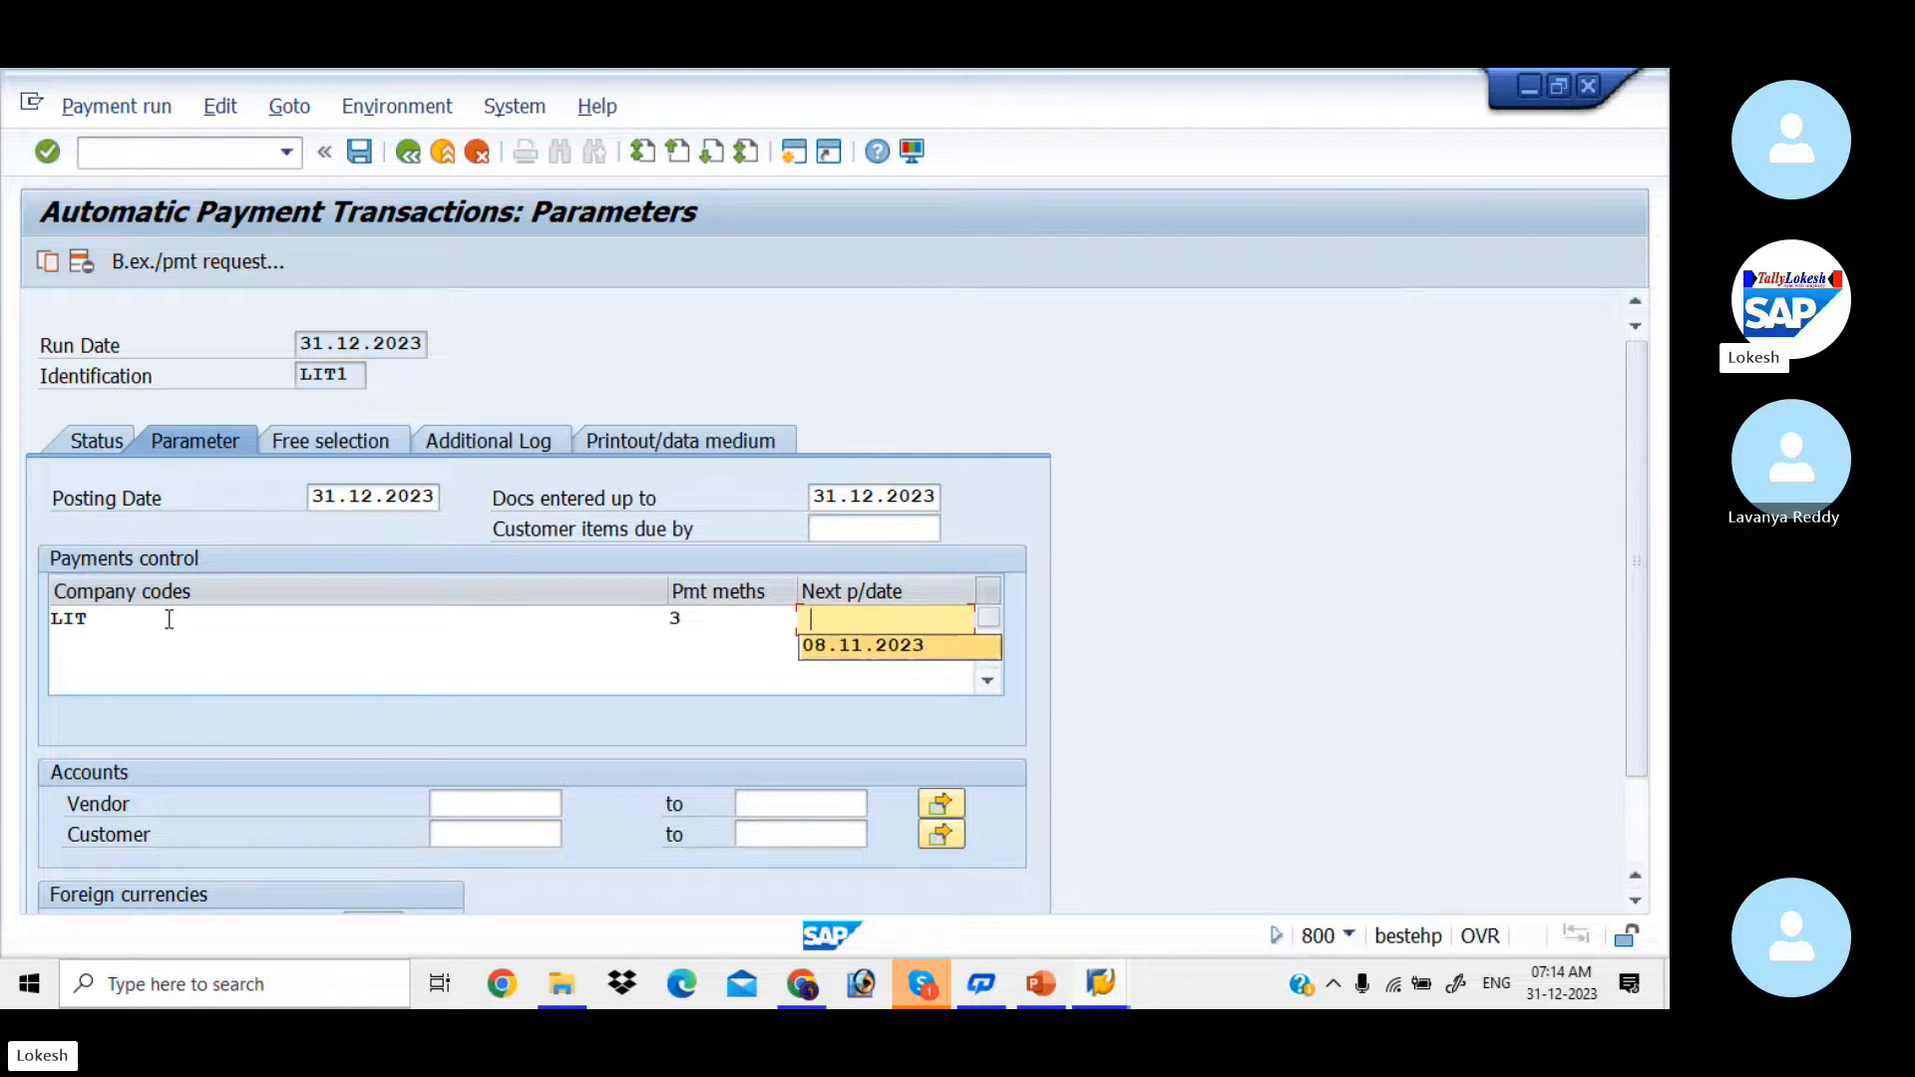
{"action": "key", "text": "BackSpace"}
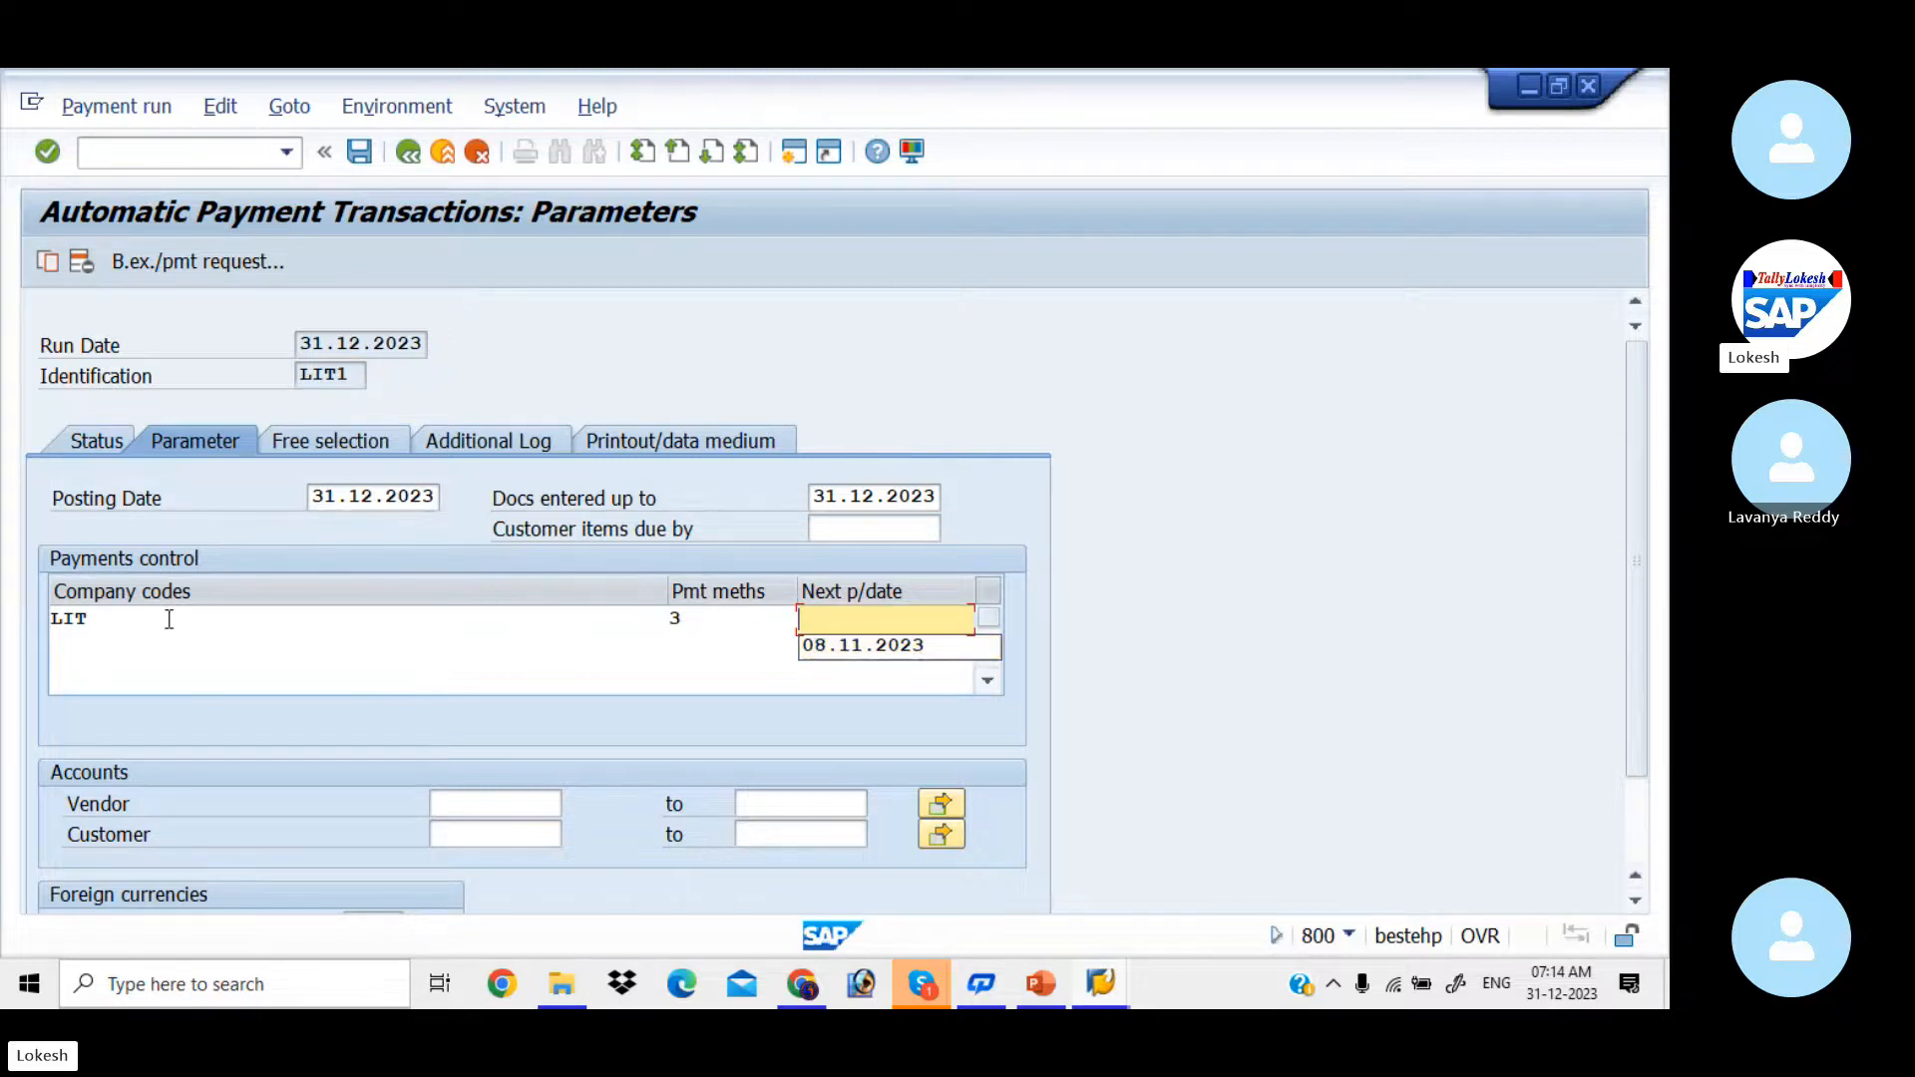
{"action": "type", "text": "04."}
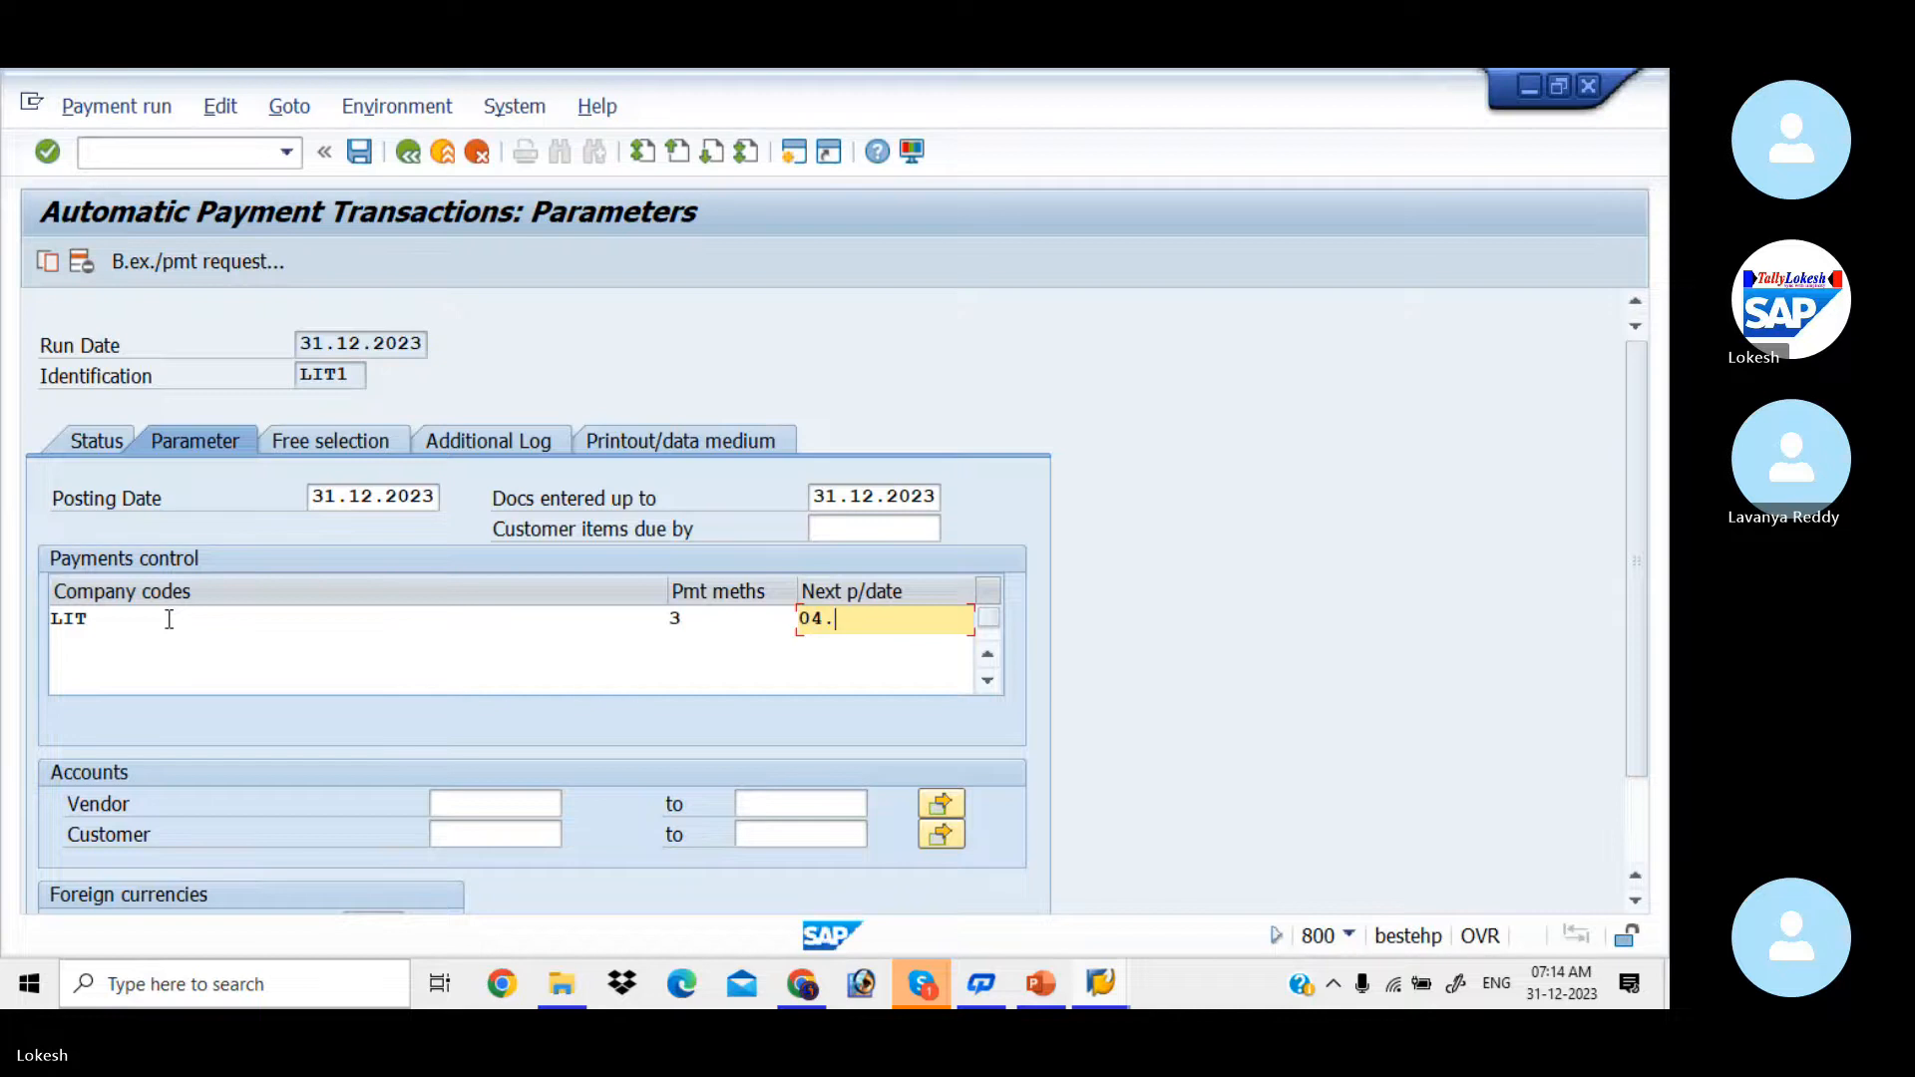
{"action": "type", "text": "01.2024"}
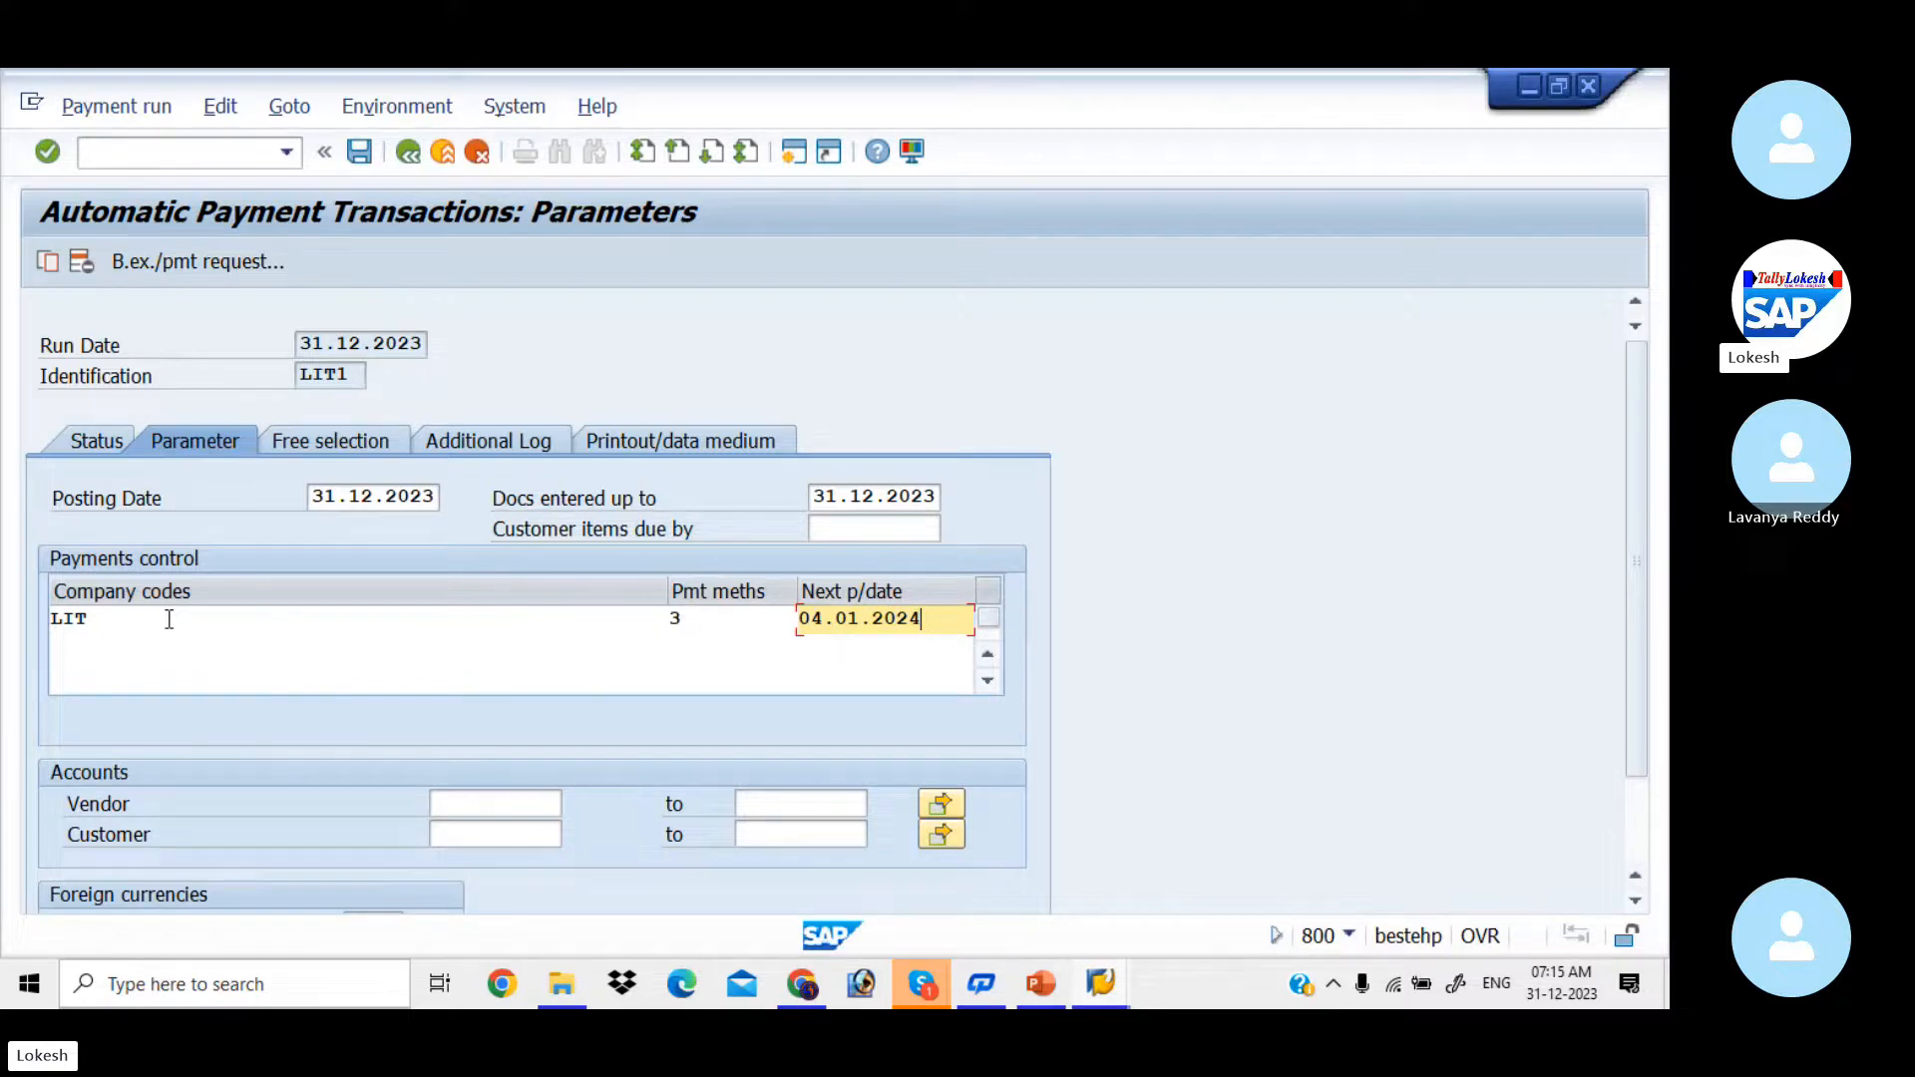
{"action": "key", "text": "Down"}
{"action": "key", "text": "Down"}
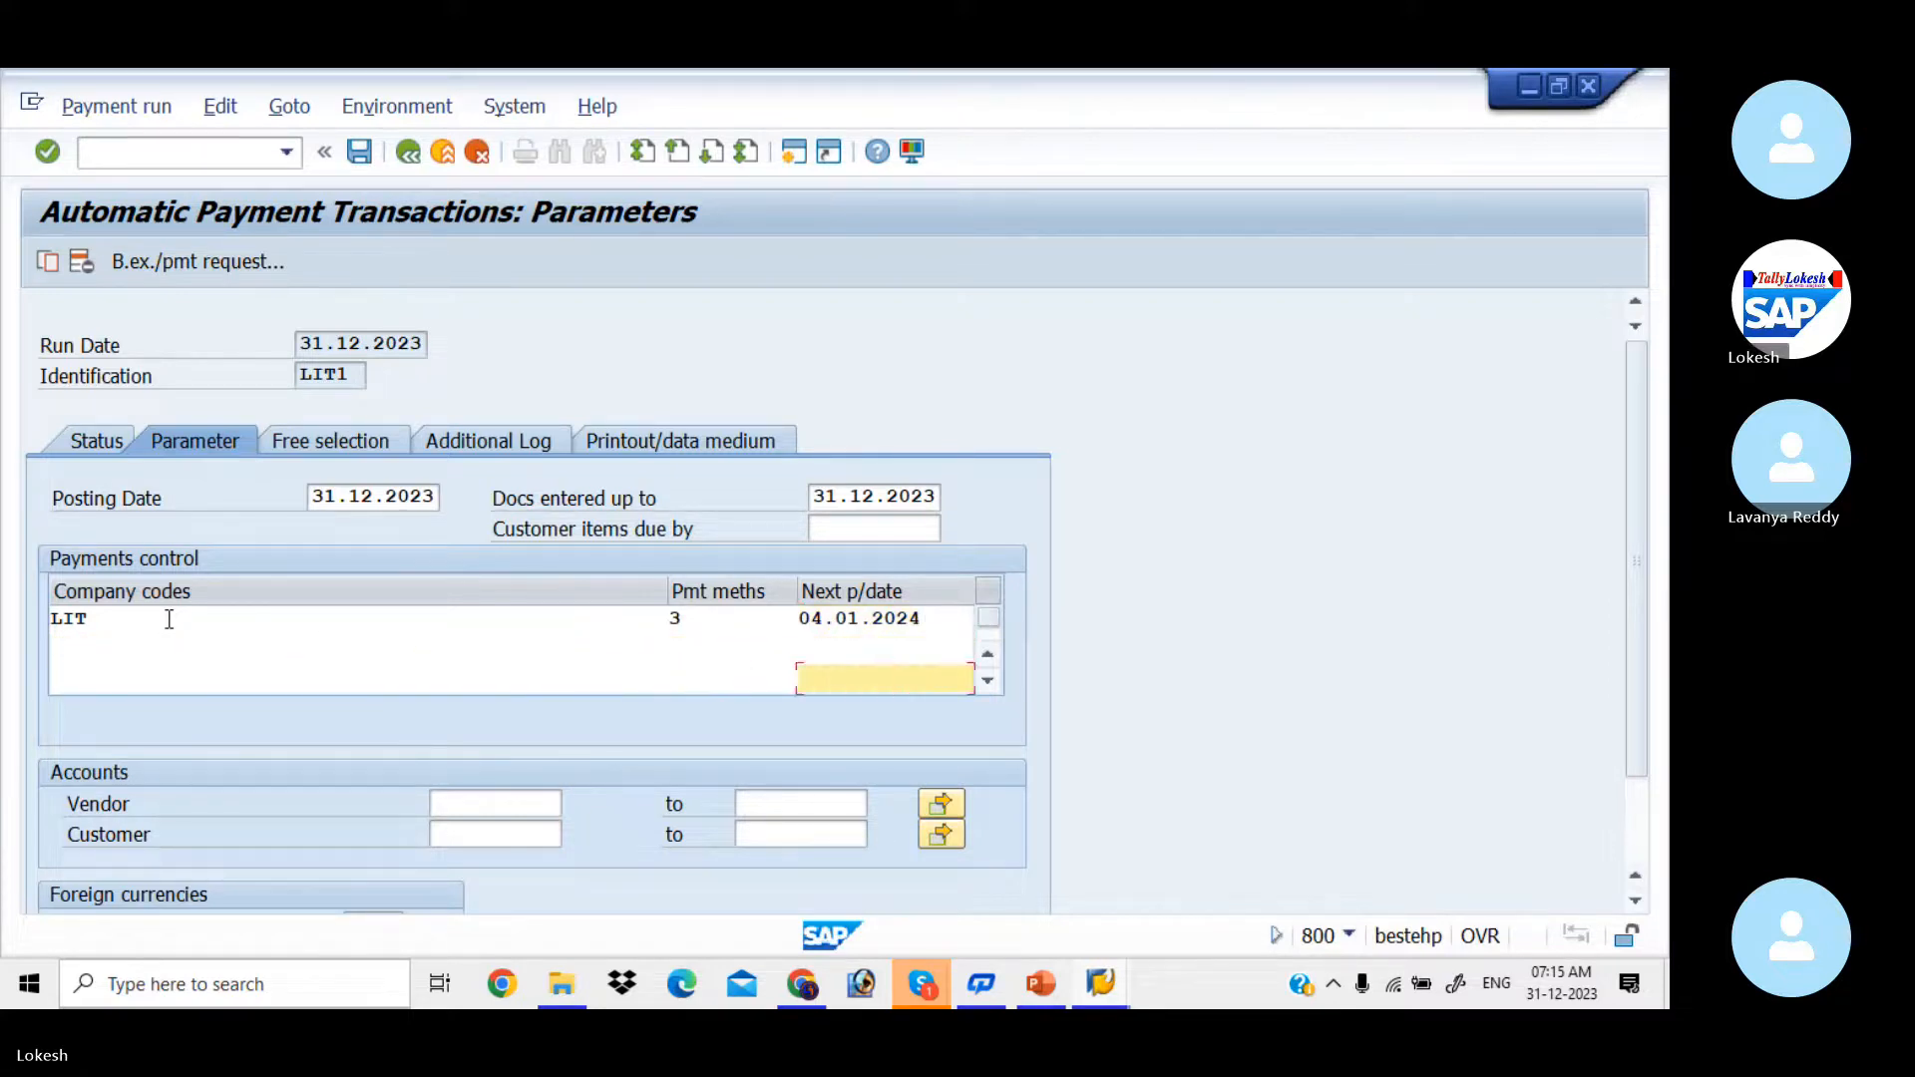
Step: Look up LIT IT SOLUTIONS' vendor number in the vendor line item session and enter it as the vendor account in the run parameters
{"action": "key", "text": "Tab"}
{"action": "key", "text": "alt+Tab"}
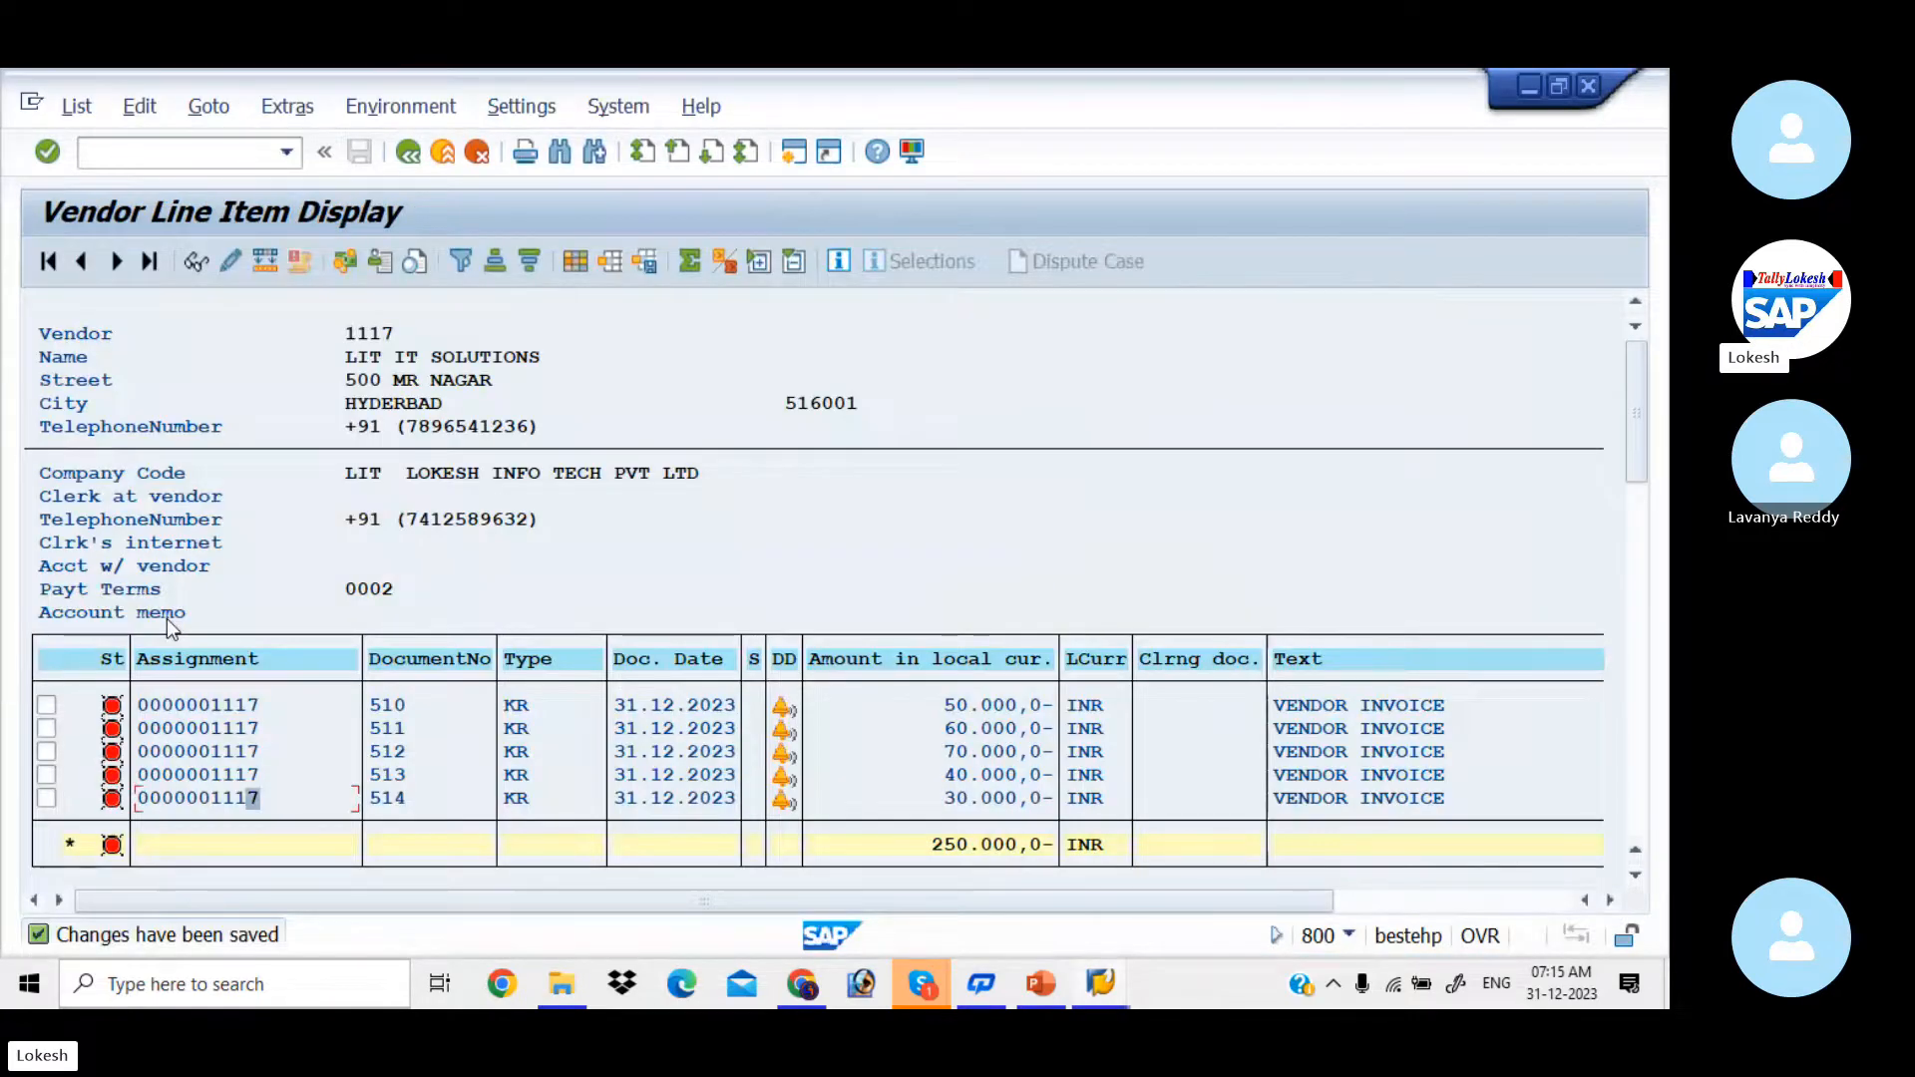
{"action": "key", "text": "alt+Tab"}
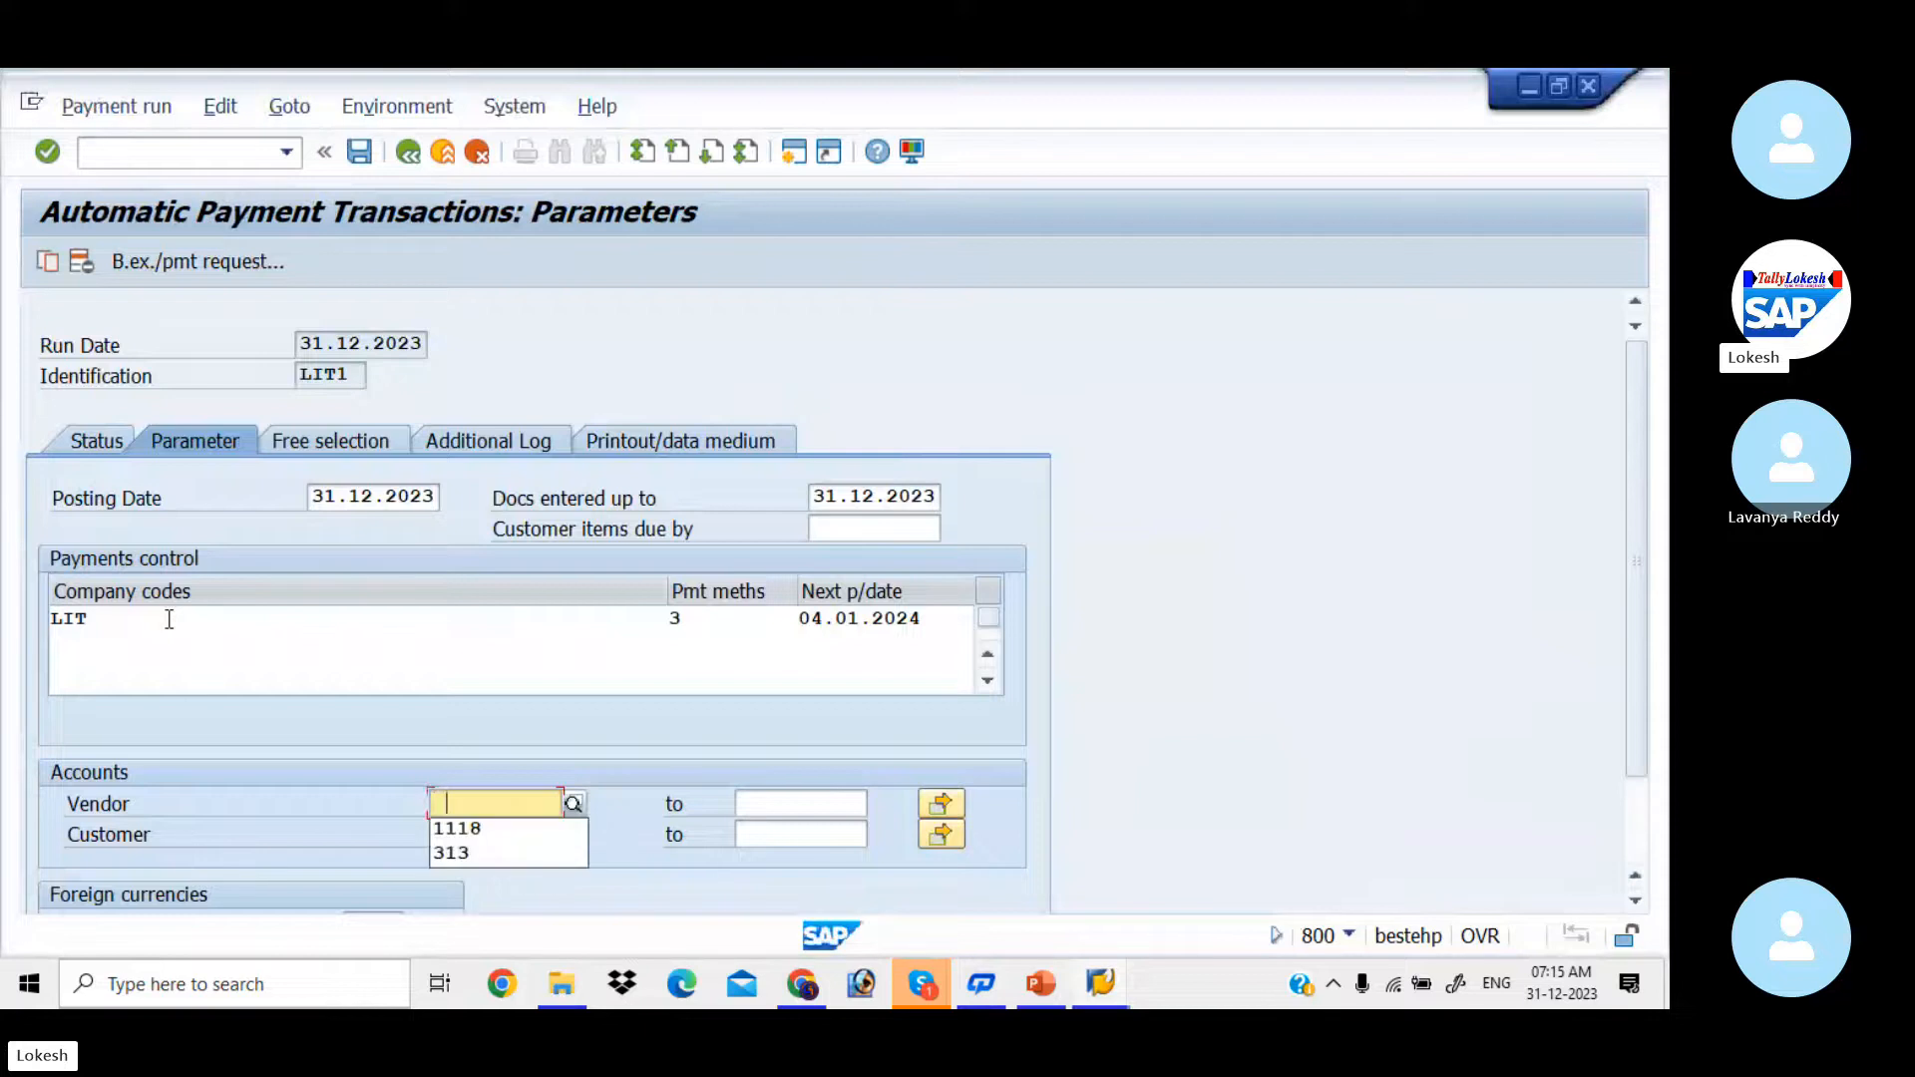
{"action": "key", "text": "Down"}
{"action": "key", "text": "Tab"}
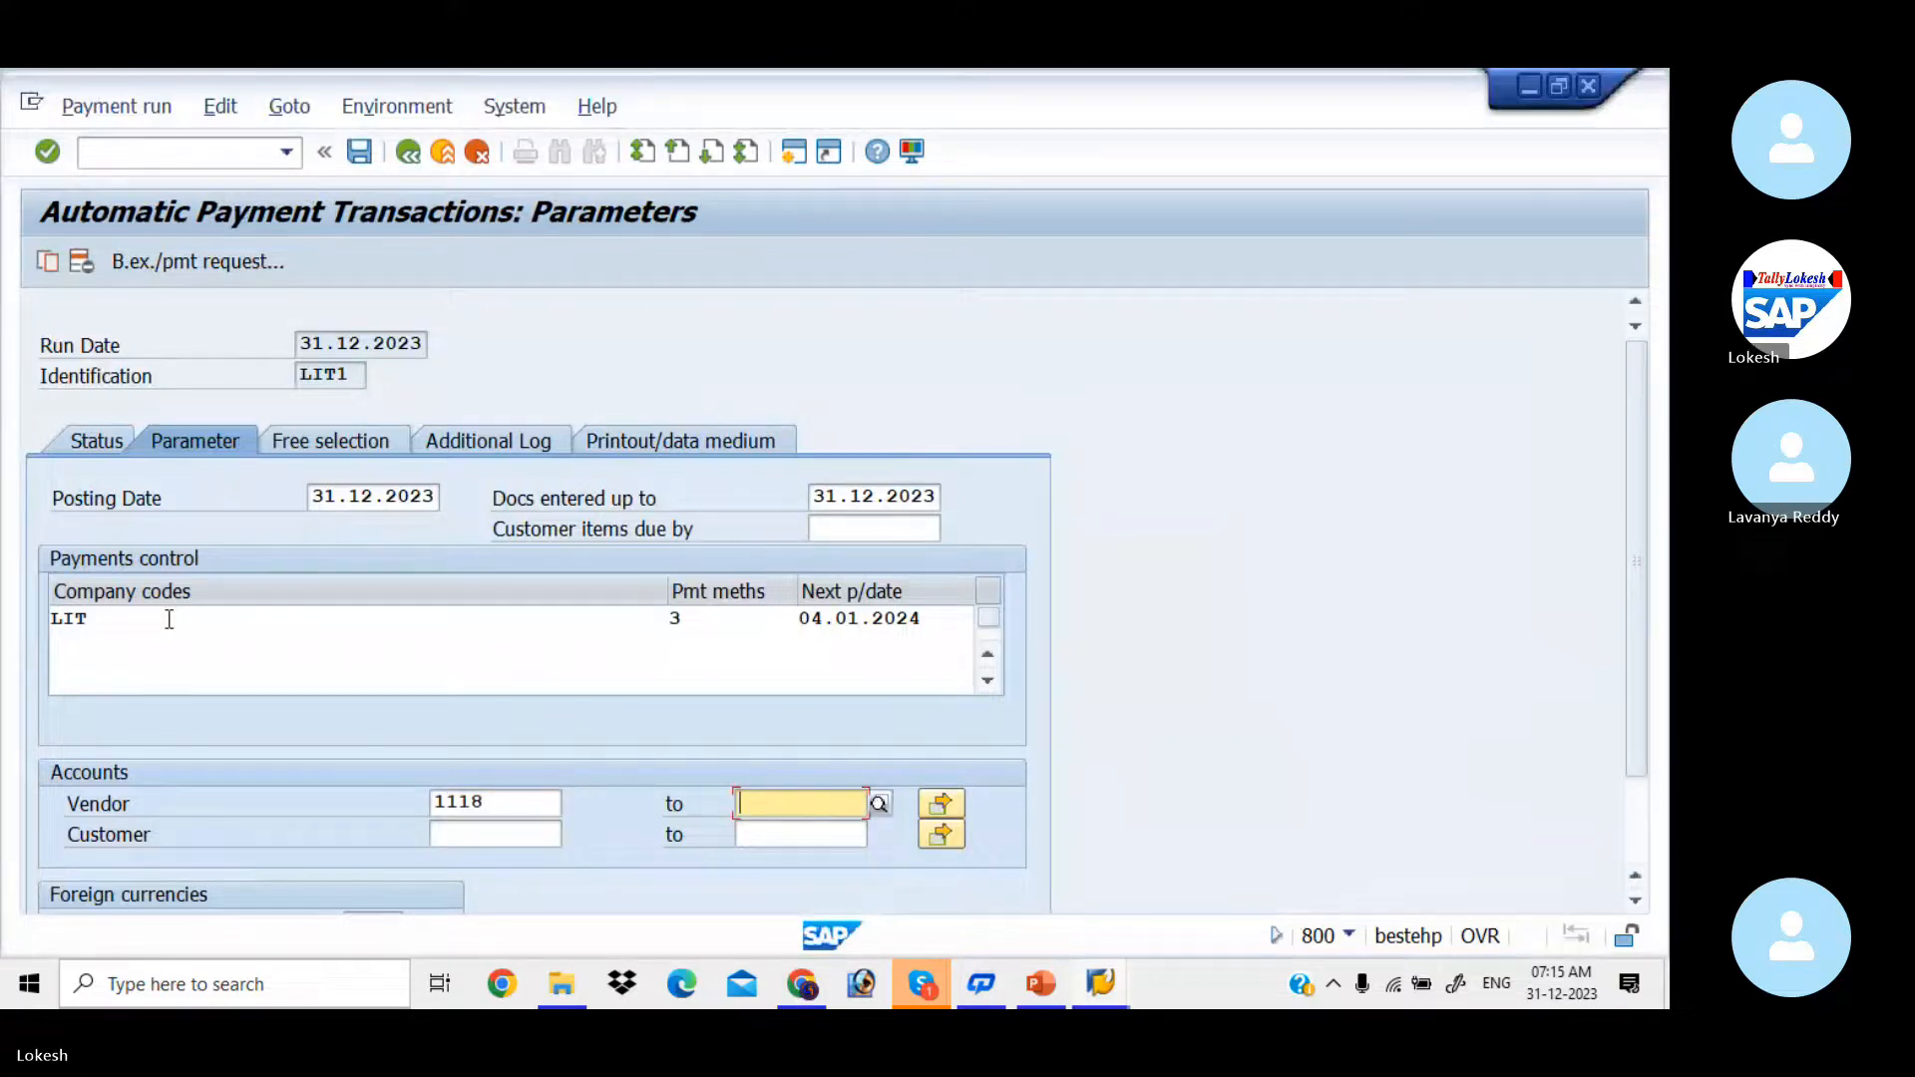
{"action": "left_click", "coordinate": [499, 801]}
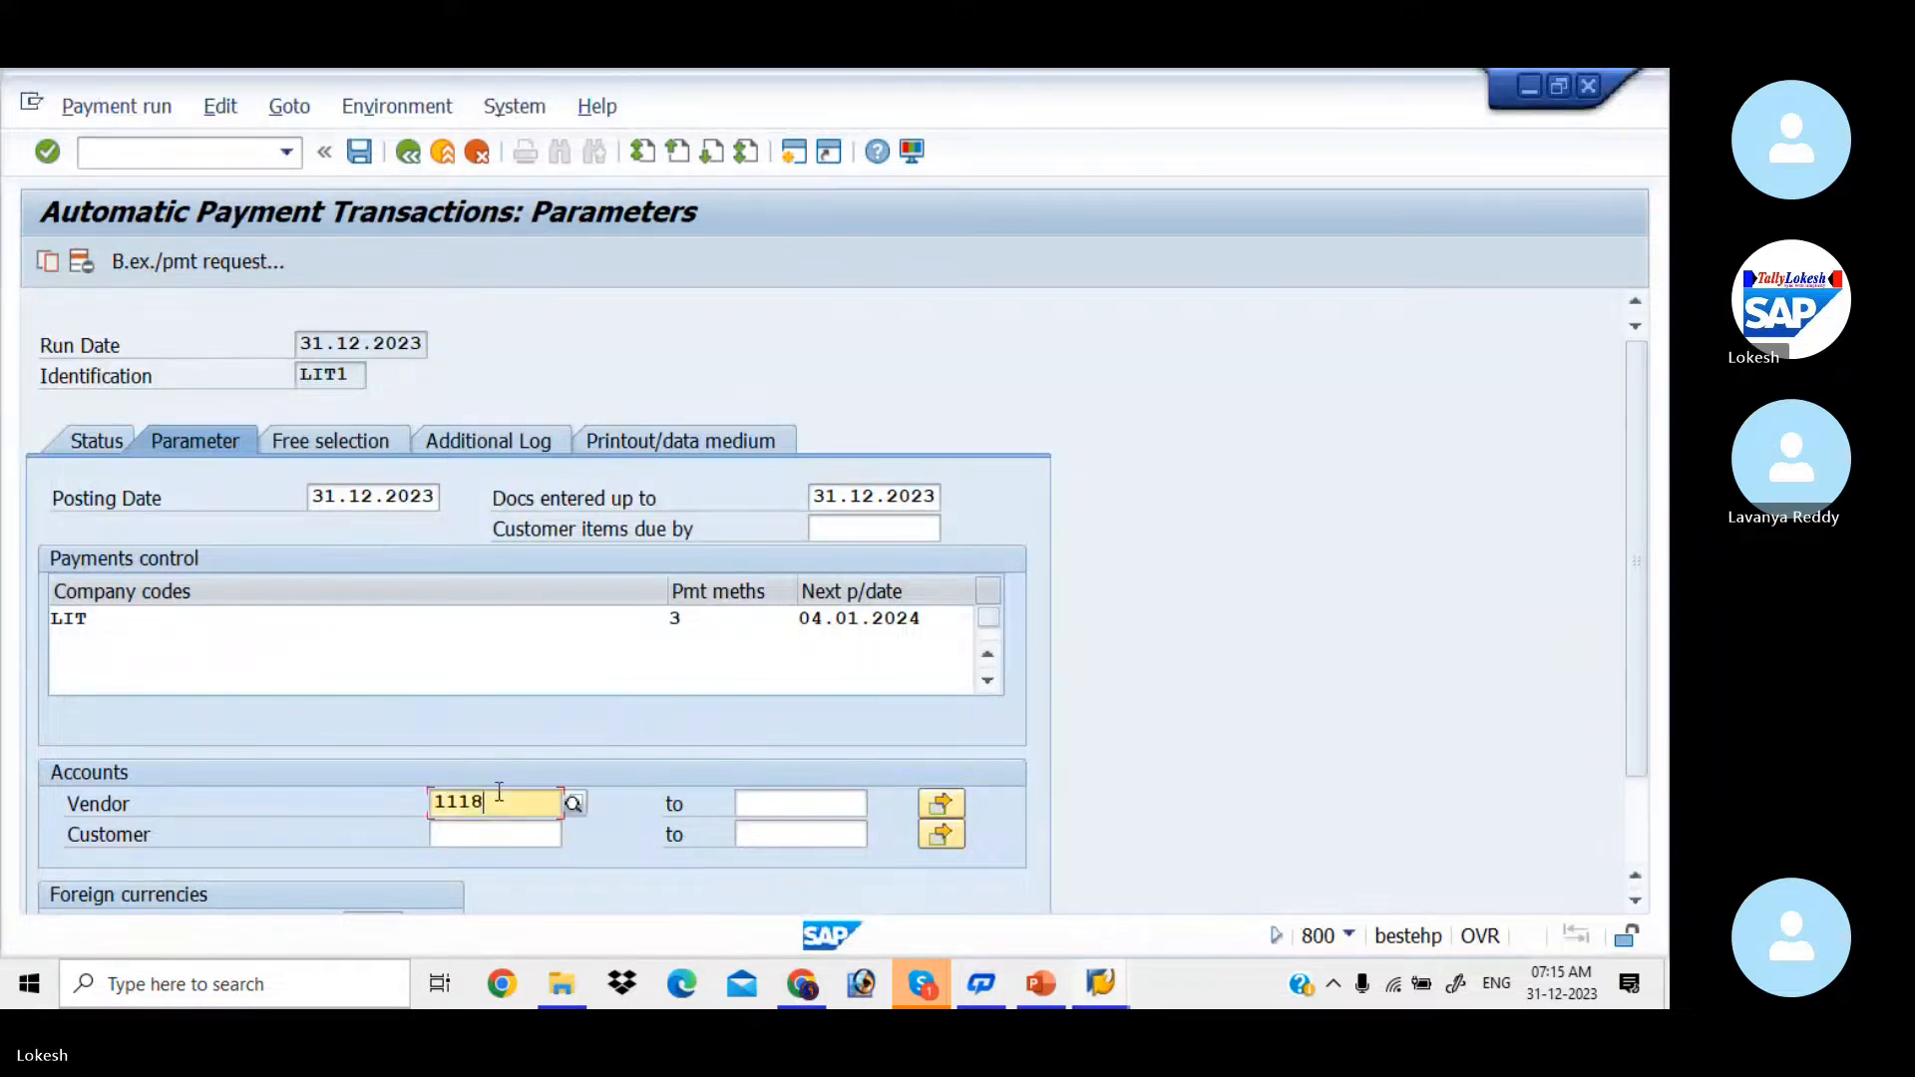
{"action": "key", "text": "BackSpace"}
{"action": "type", "text": "7"}
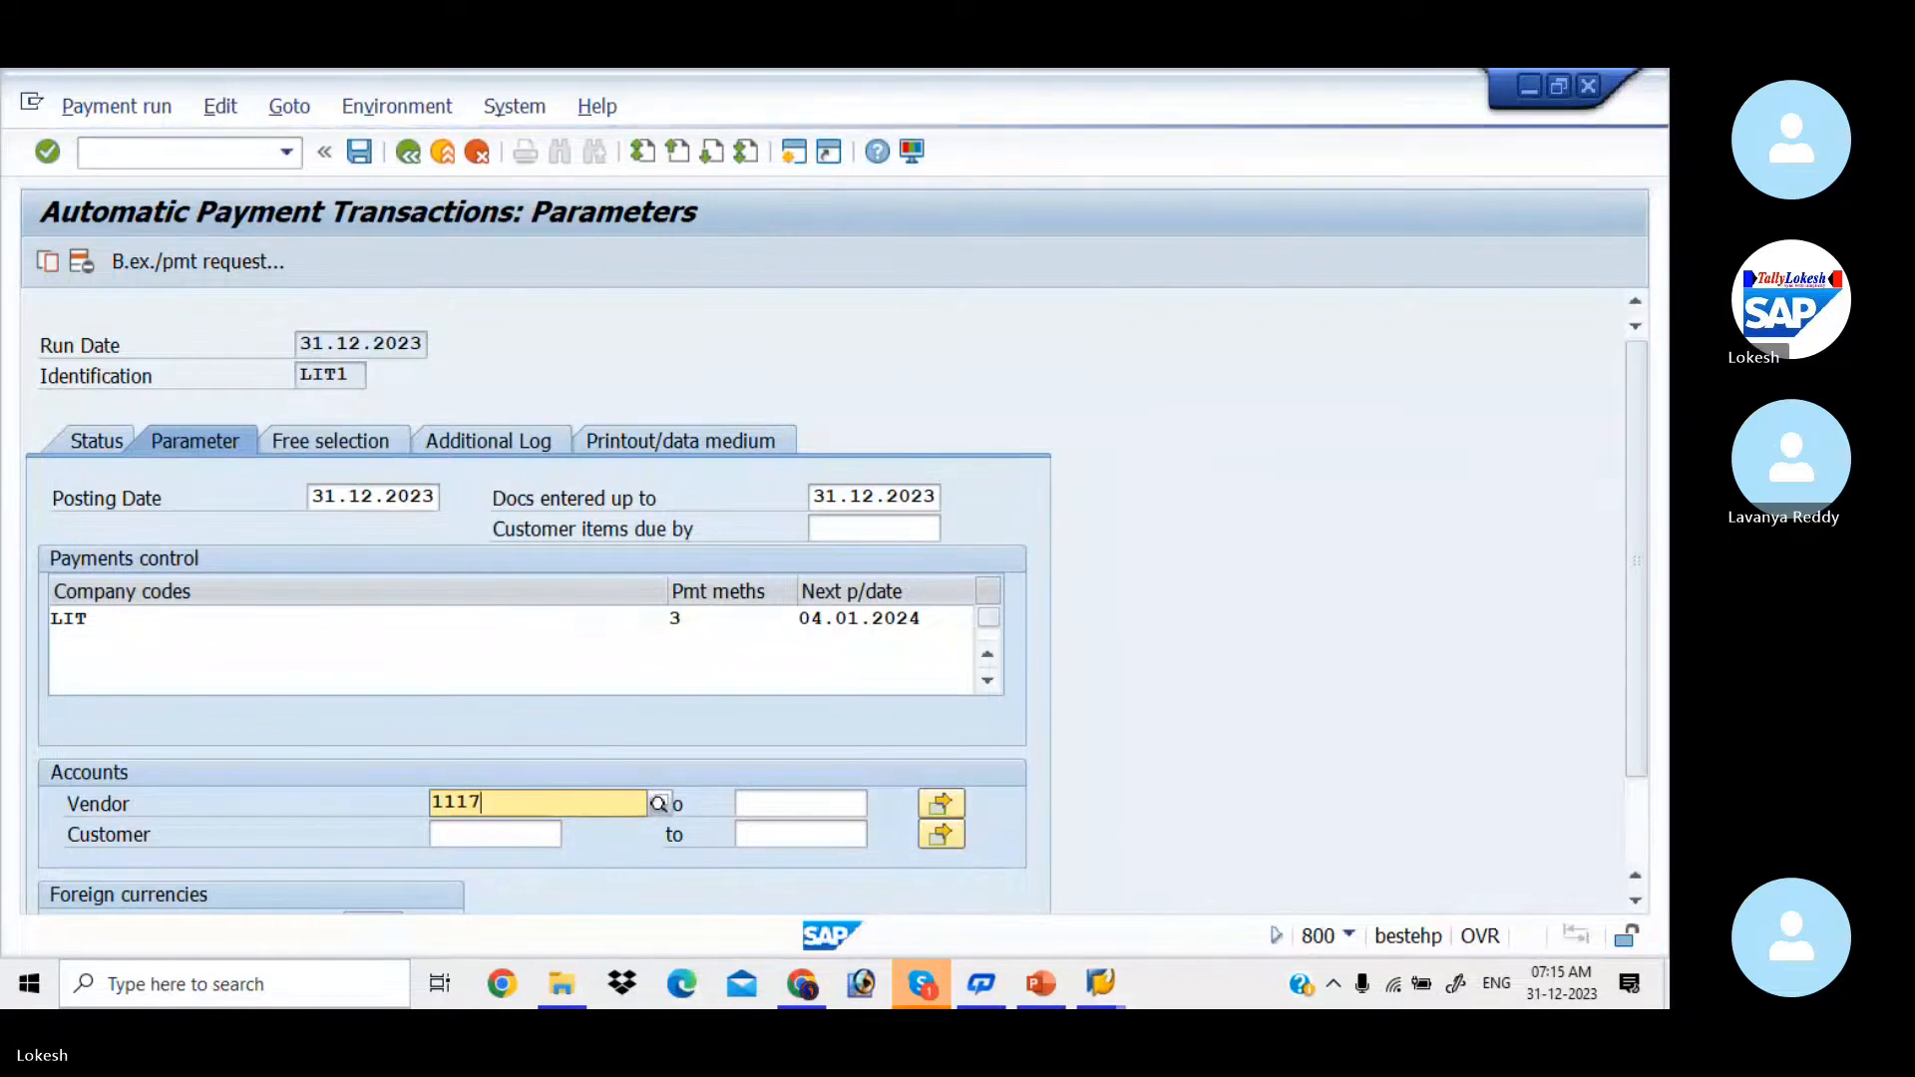
{"action": "key", "text": "Return"}
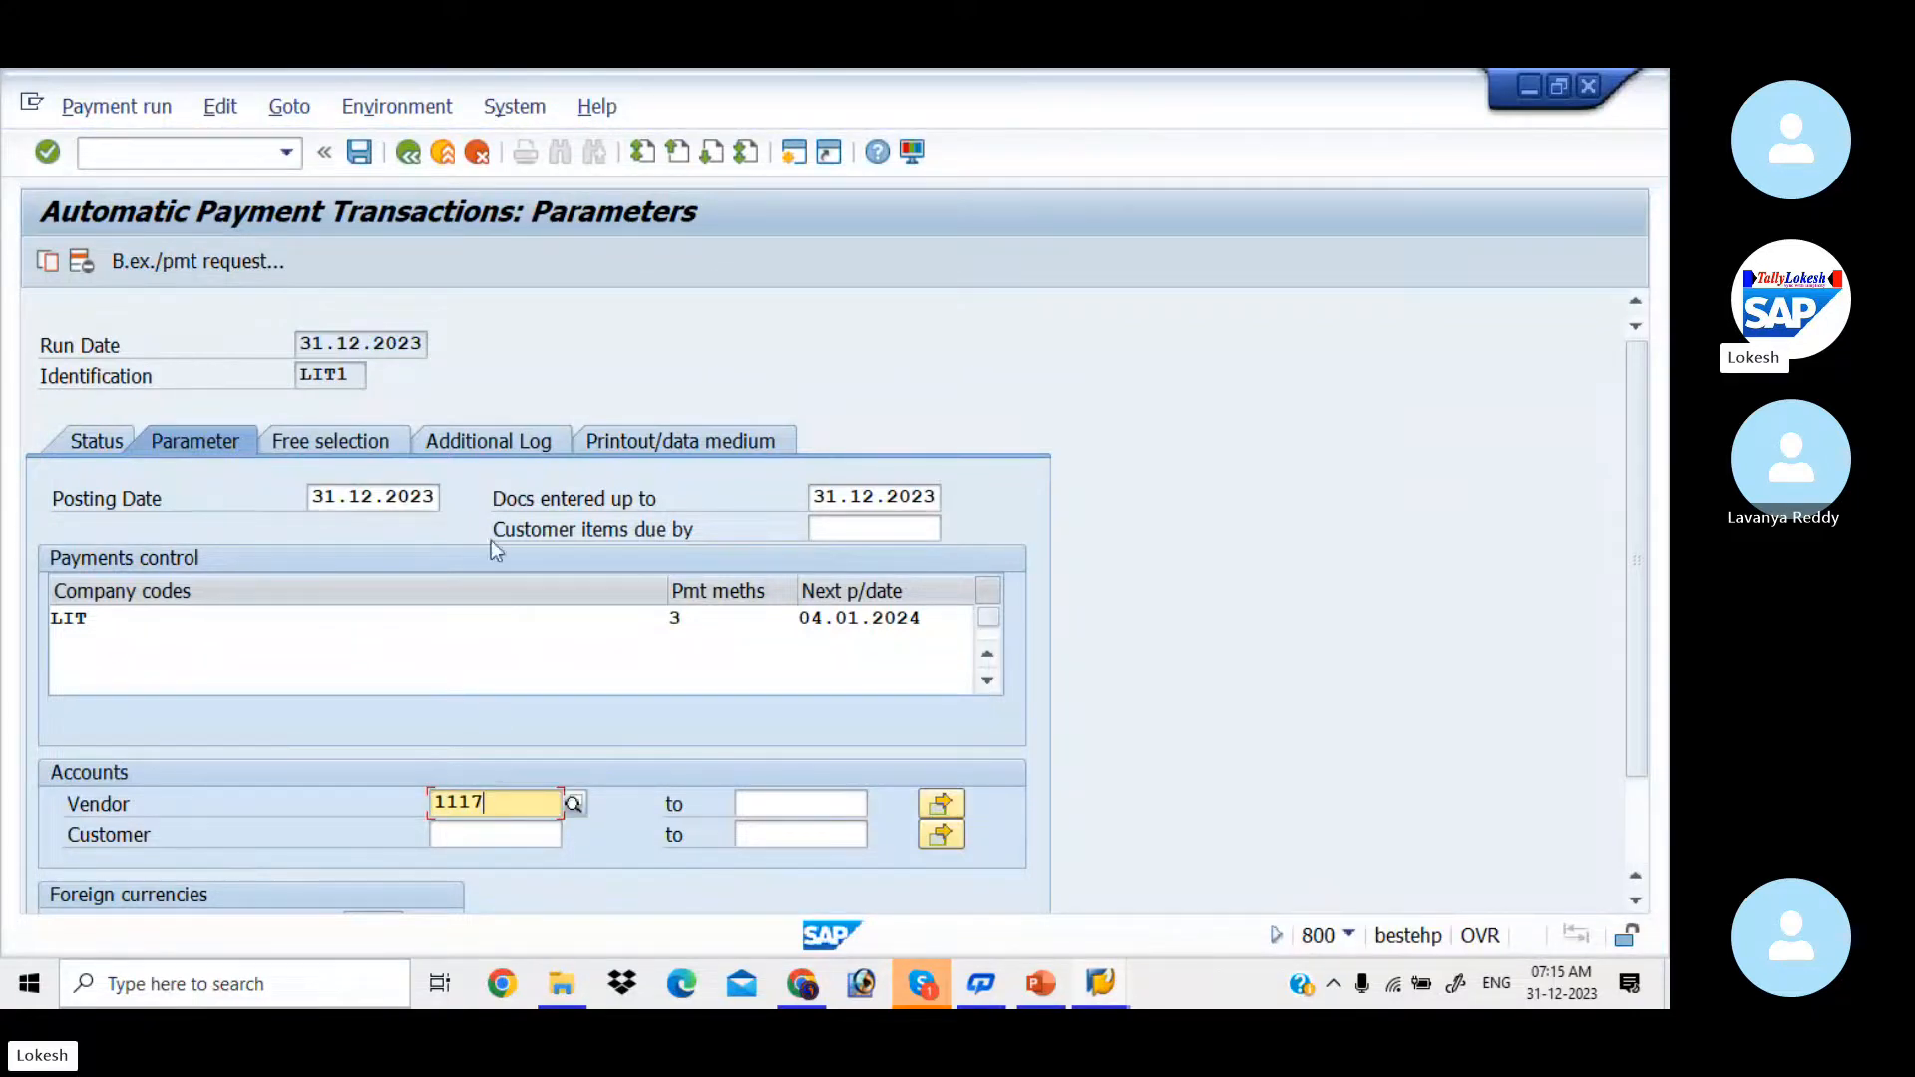
Step: Set the additional log to Due date check and Payment method selection in all cases for LIT IT SOLUTIONS' vendor number, and save the run data
{"action": "left_click", "coordinate": [509, 454]}
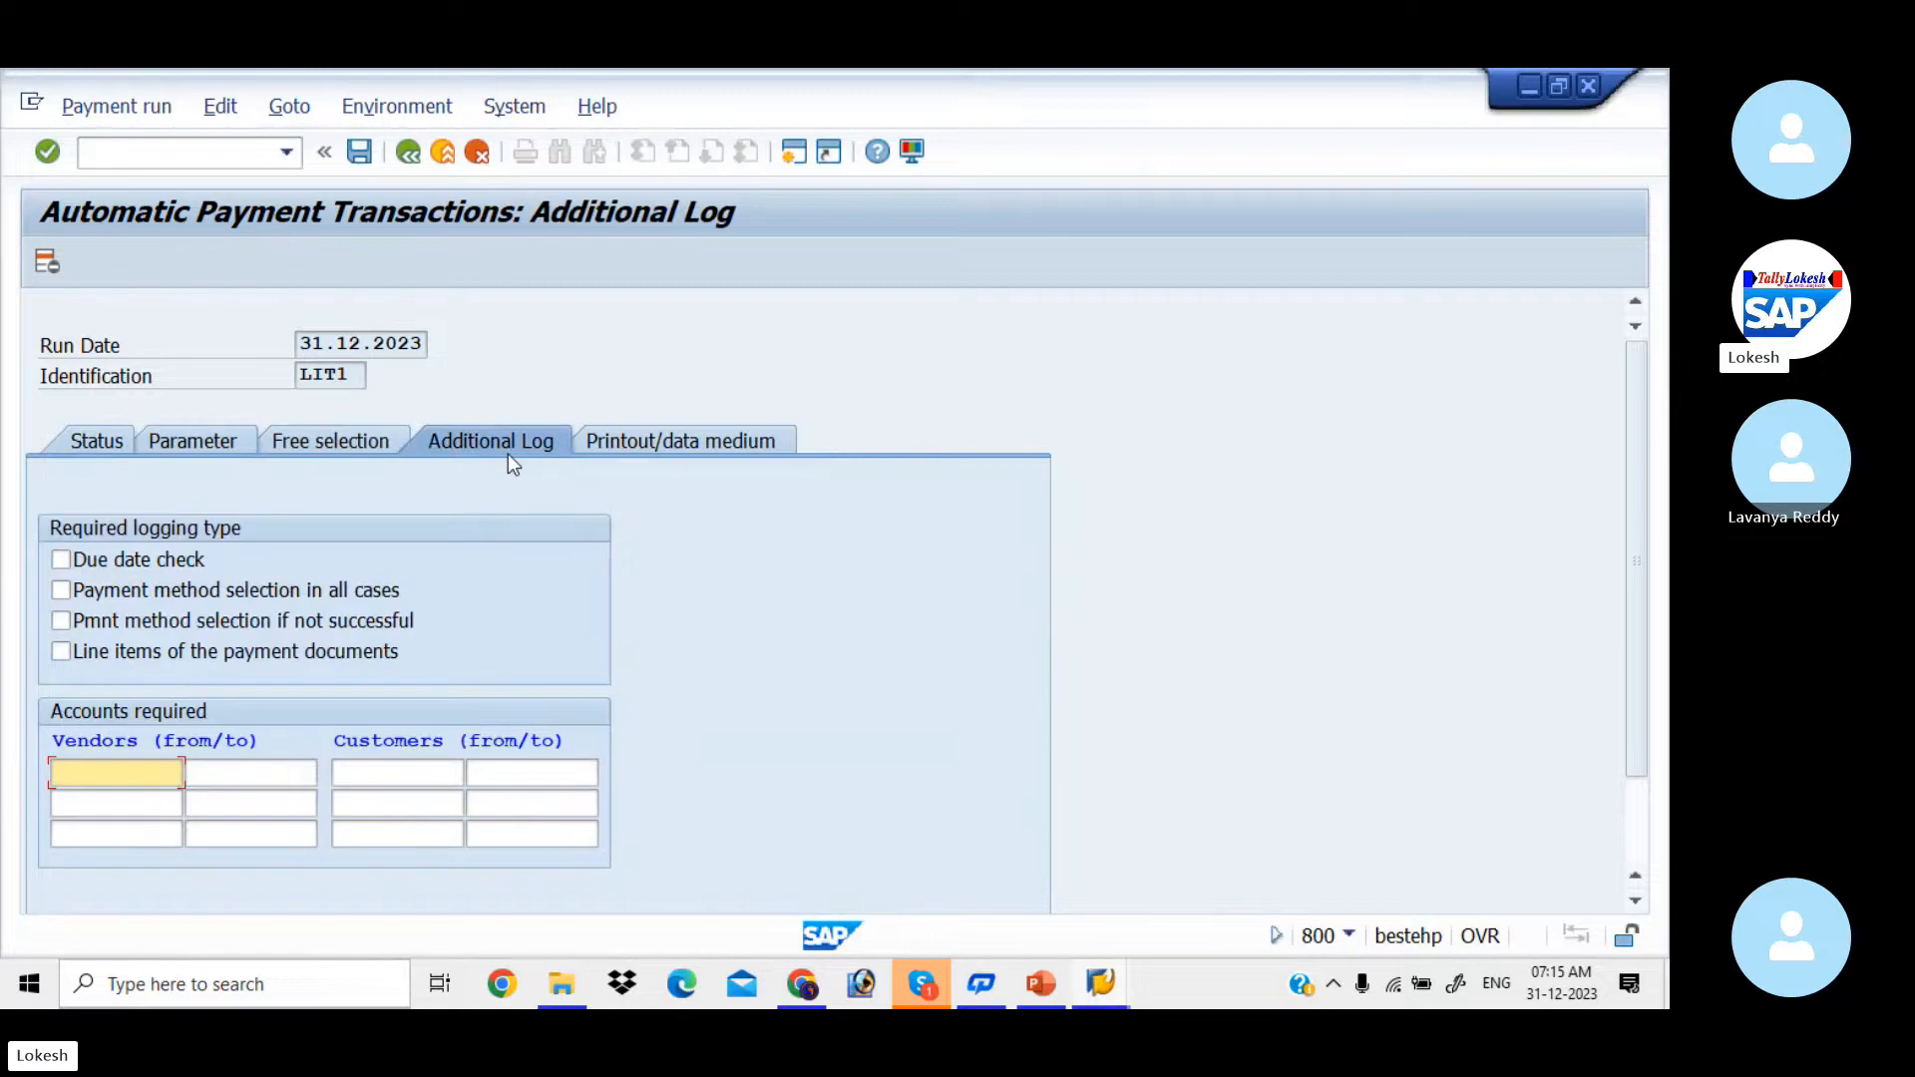
{"action": "left_click", "coordinate": [63, 561]}
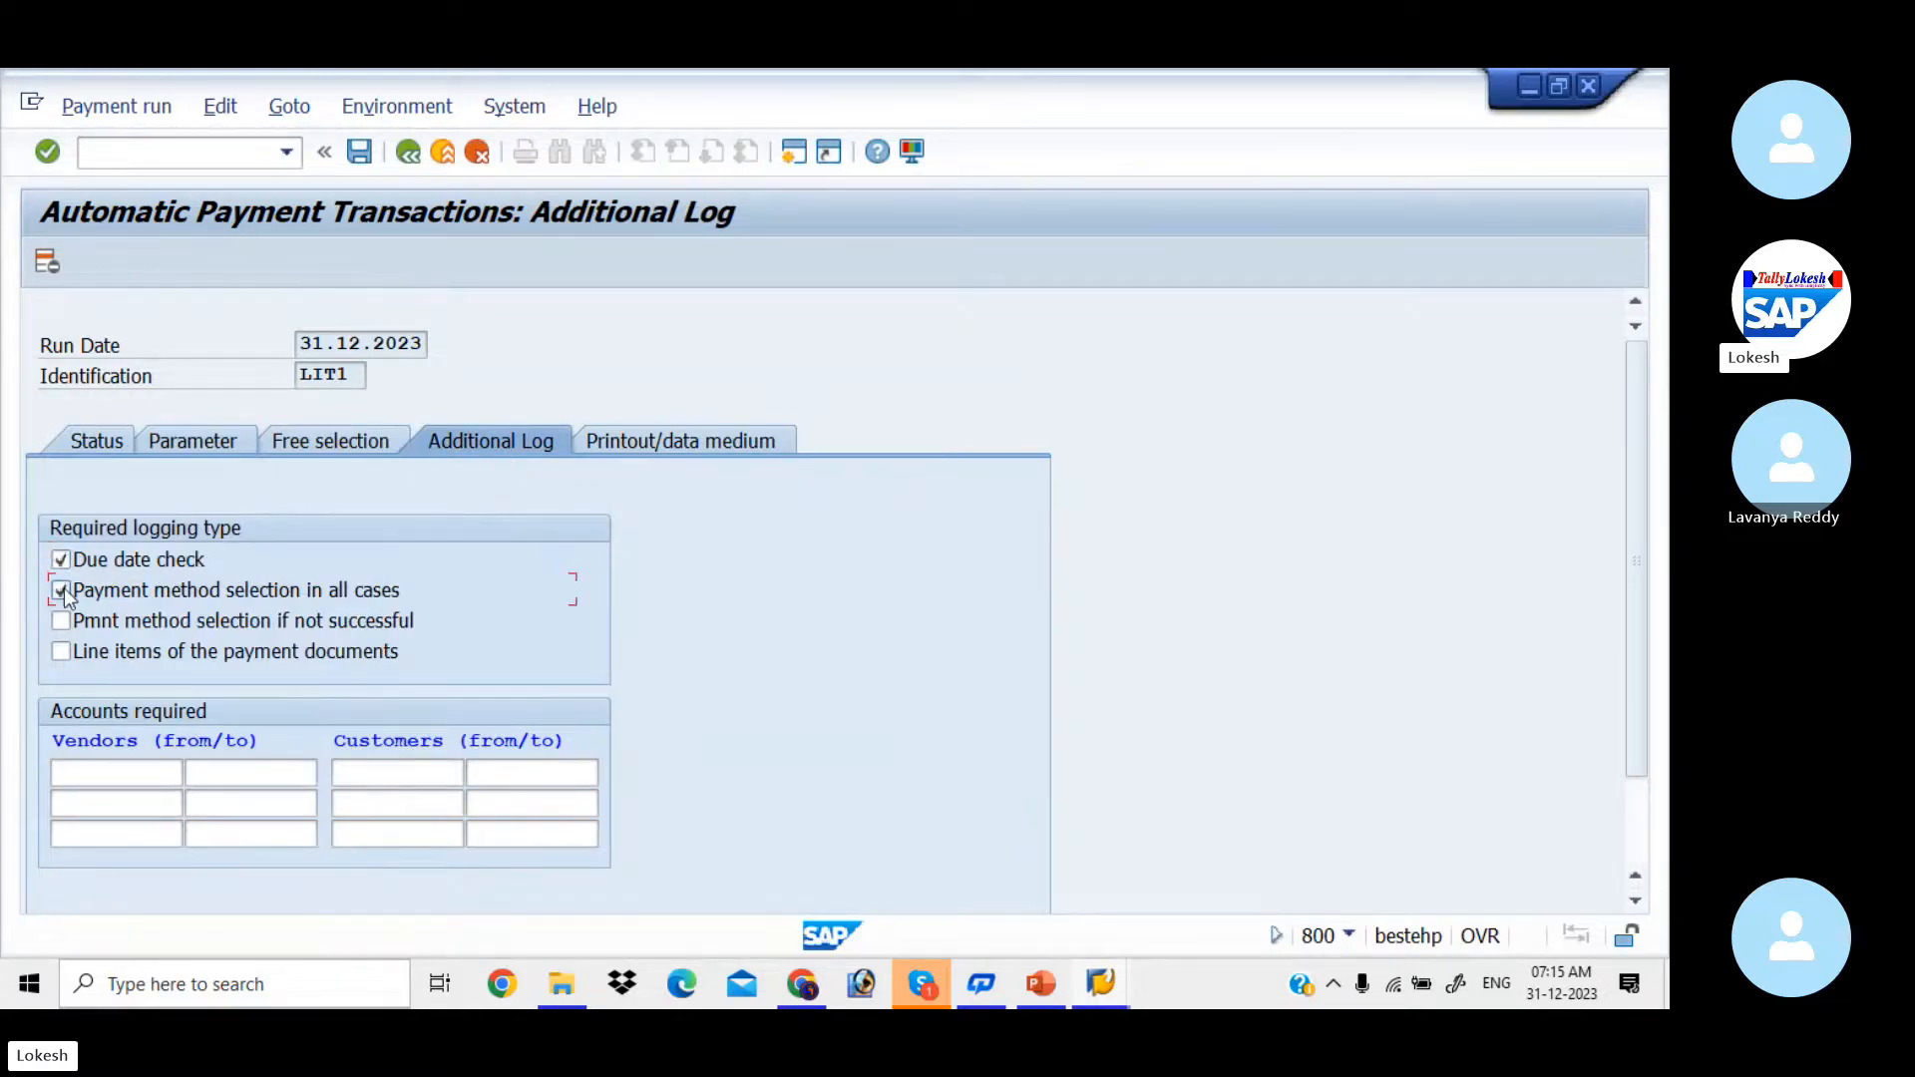
{"action": "left_click", "coordinate": [122, 774]}
{"action": "key", "text": "space"}
{"action": "key", "text": "Down"}
{"action": "key", "text": "Return"}
{"action": "key", "text": "Tab"}
{"action": "left_click", "coordinate": [122, 774]}
{"action": "key", "text": "BackSpace"}
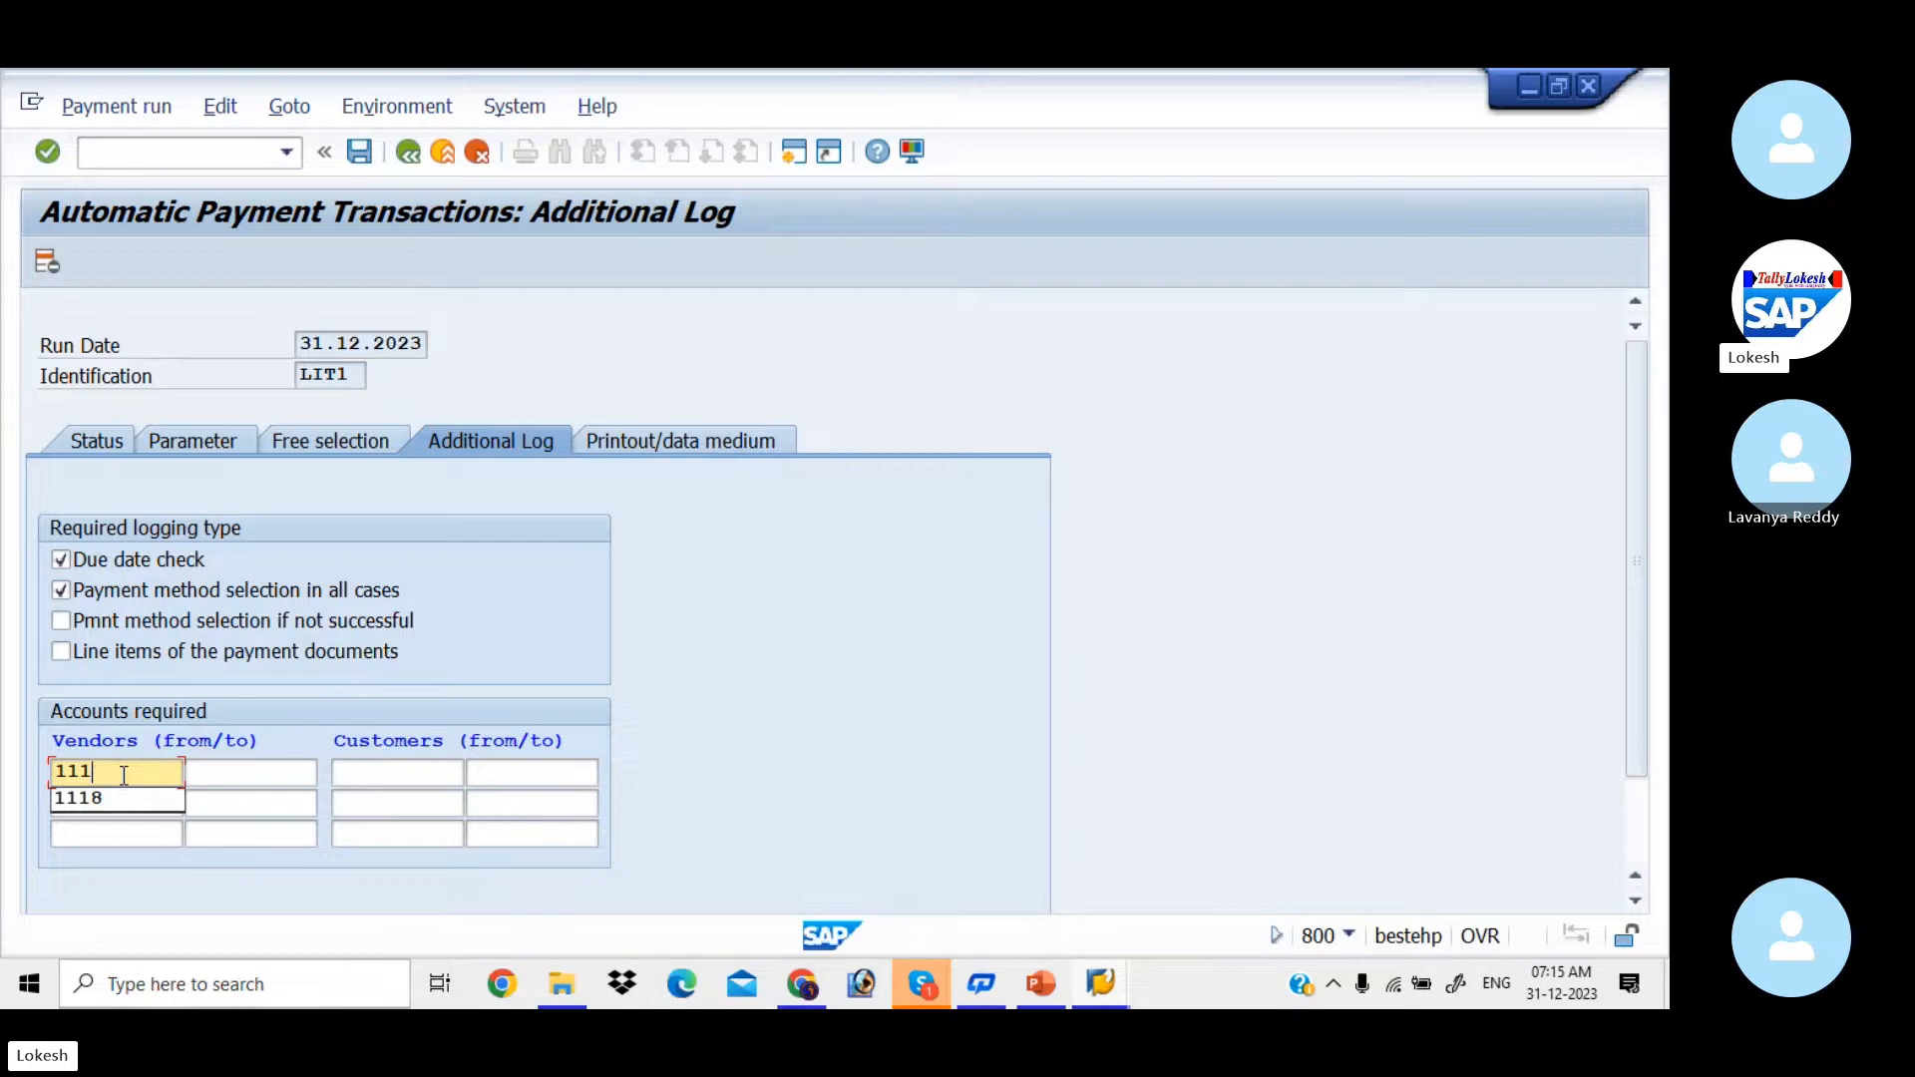
{"action": "type", "text": "7"}
{"action": "key", "text": "Tab"}
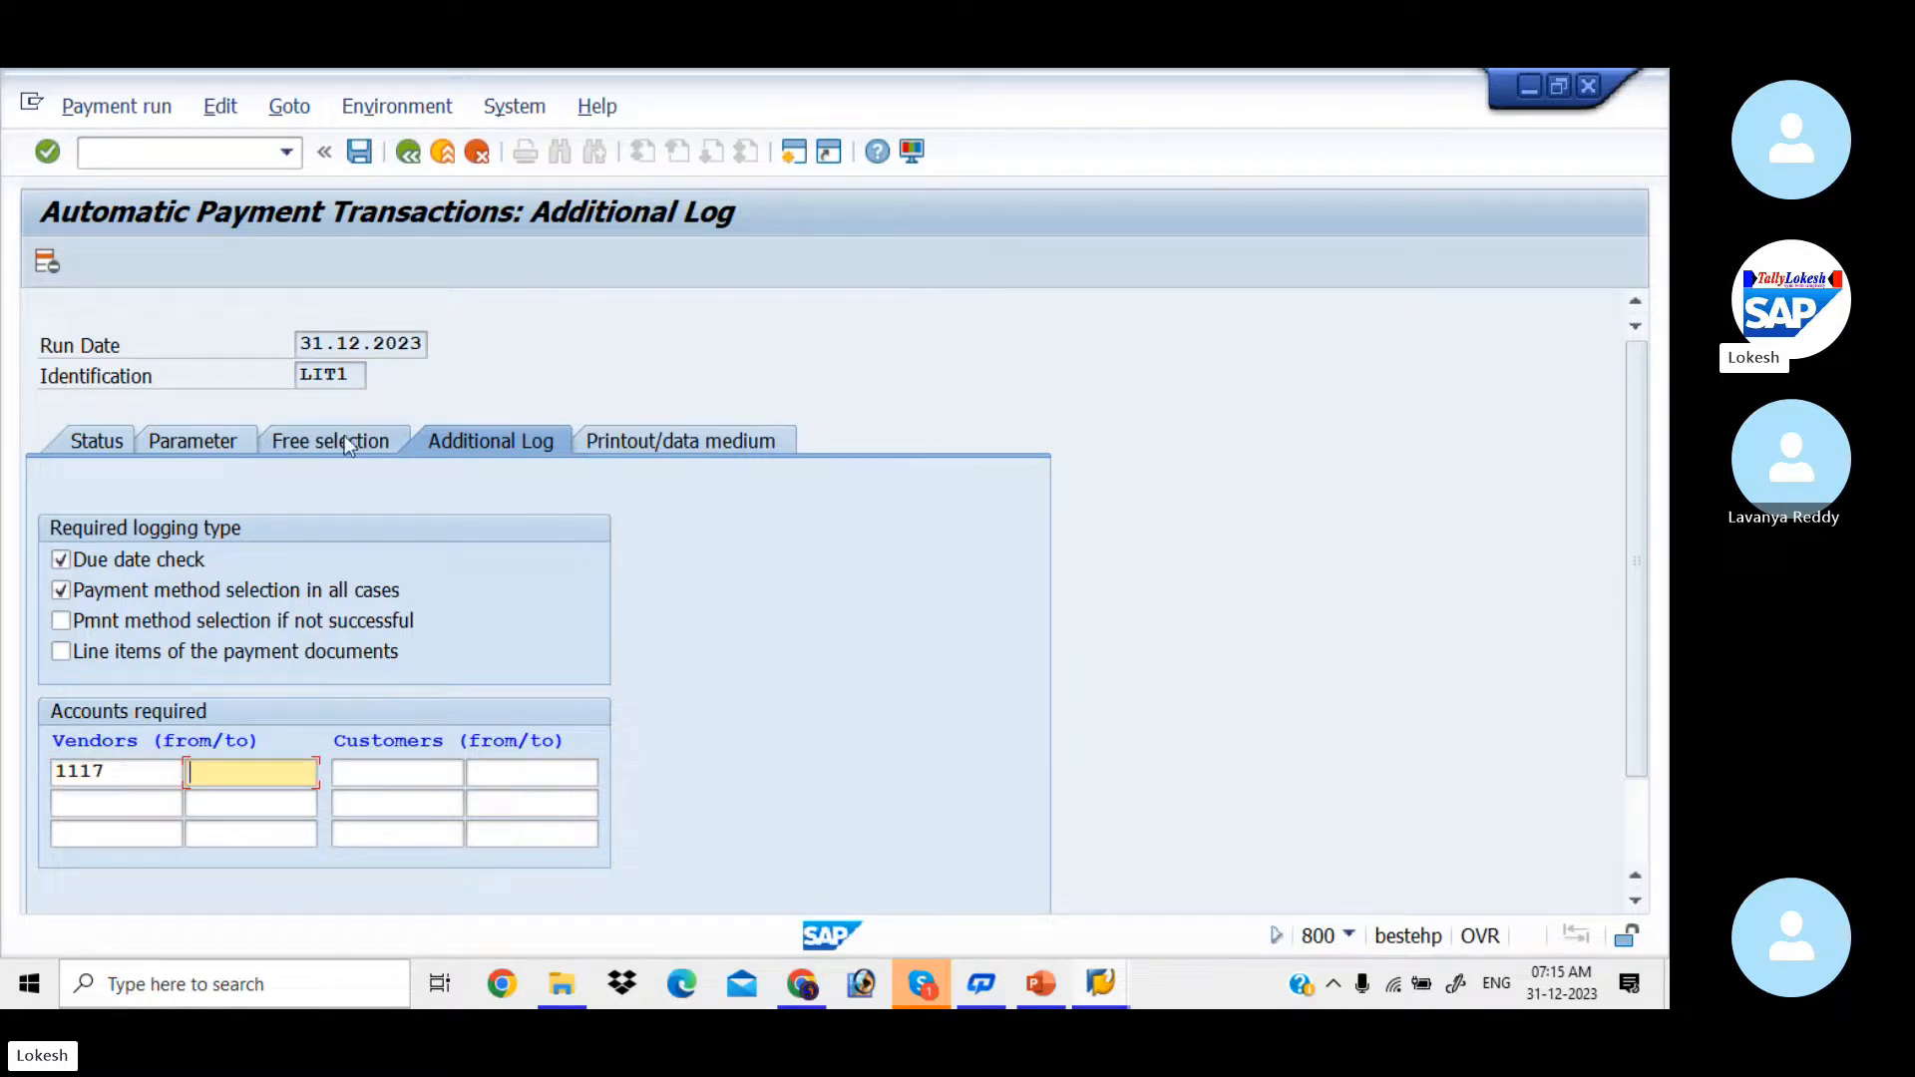
{"action": "left_click", "coordinate": [110, 444]}
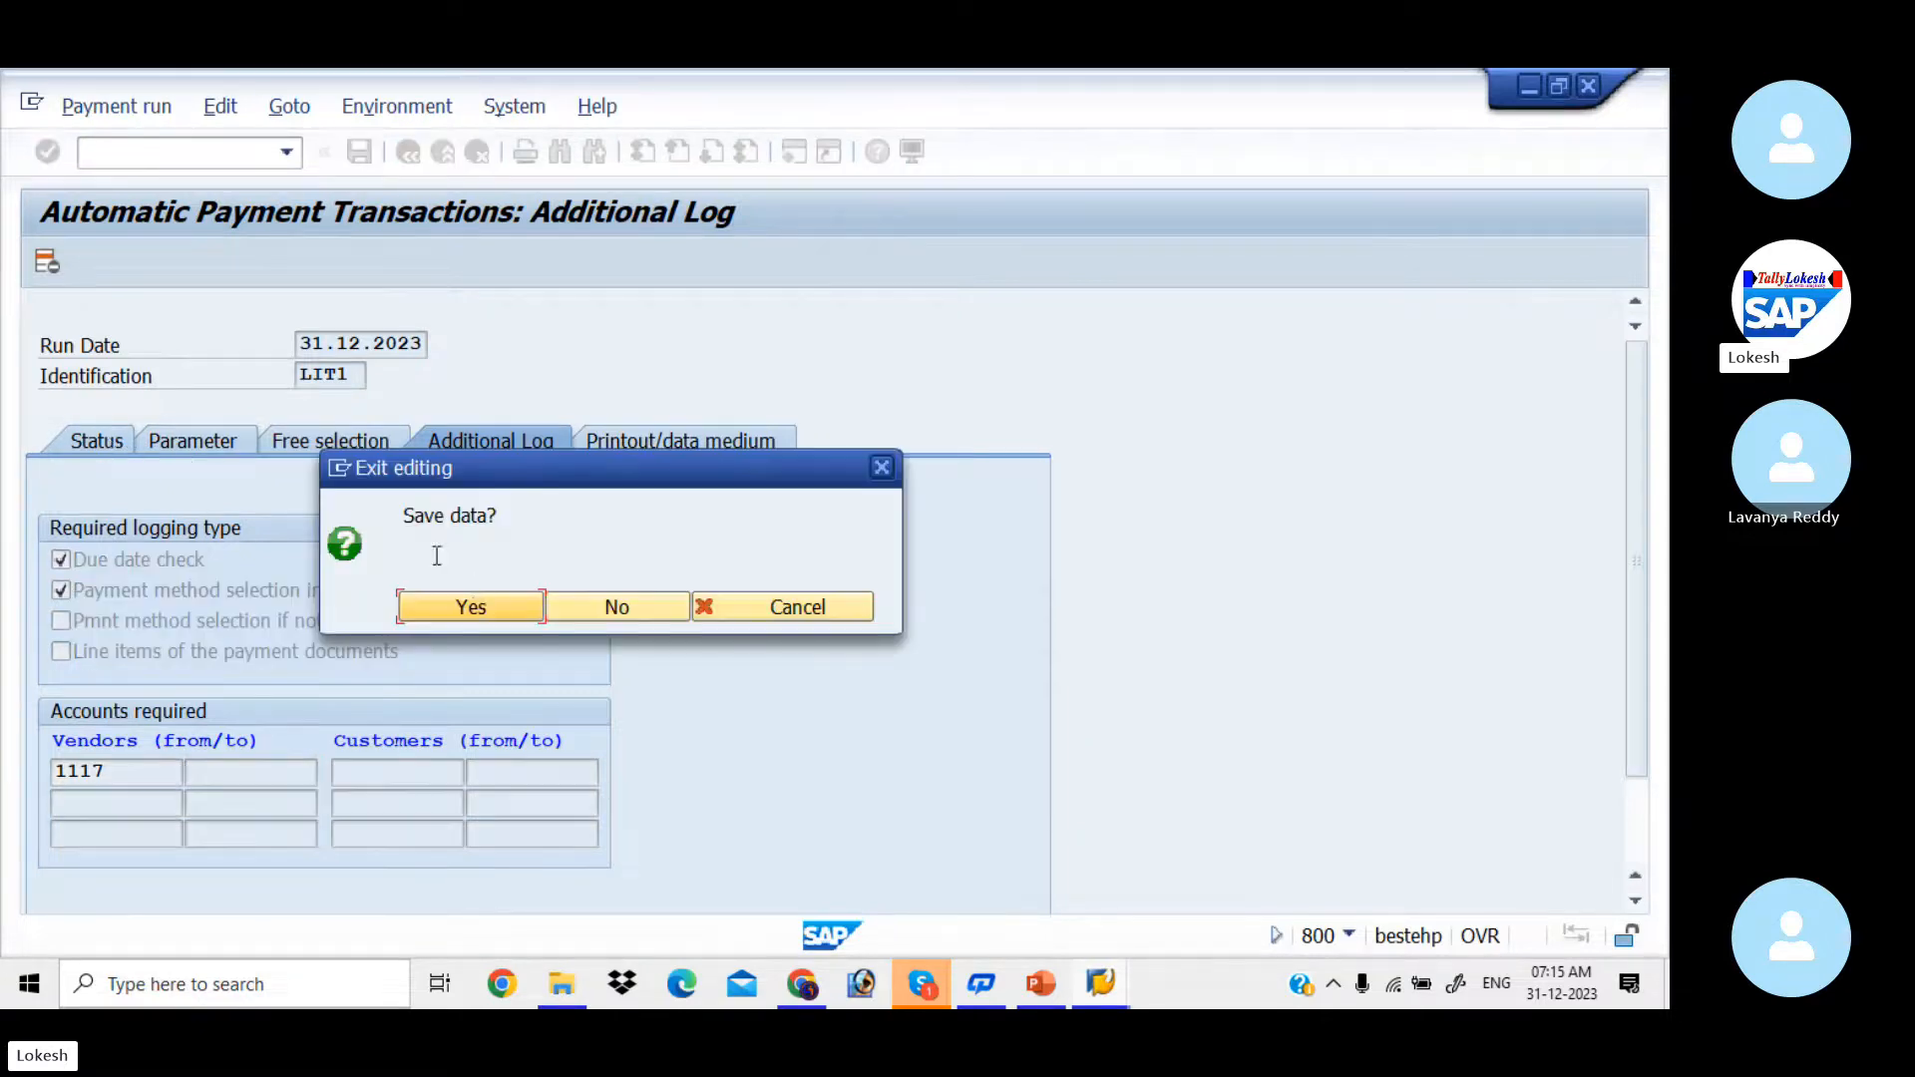
{"action": "left_click", "coordinate": [492, 606]}
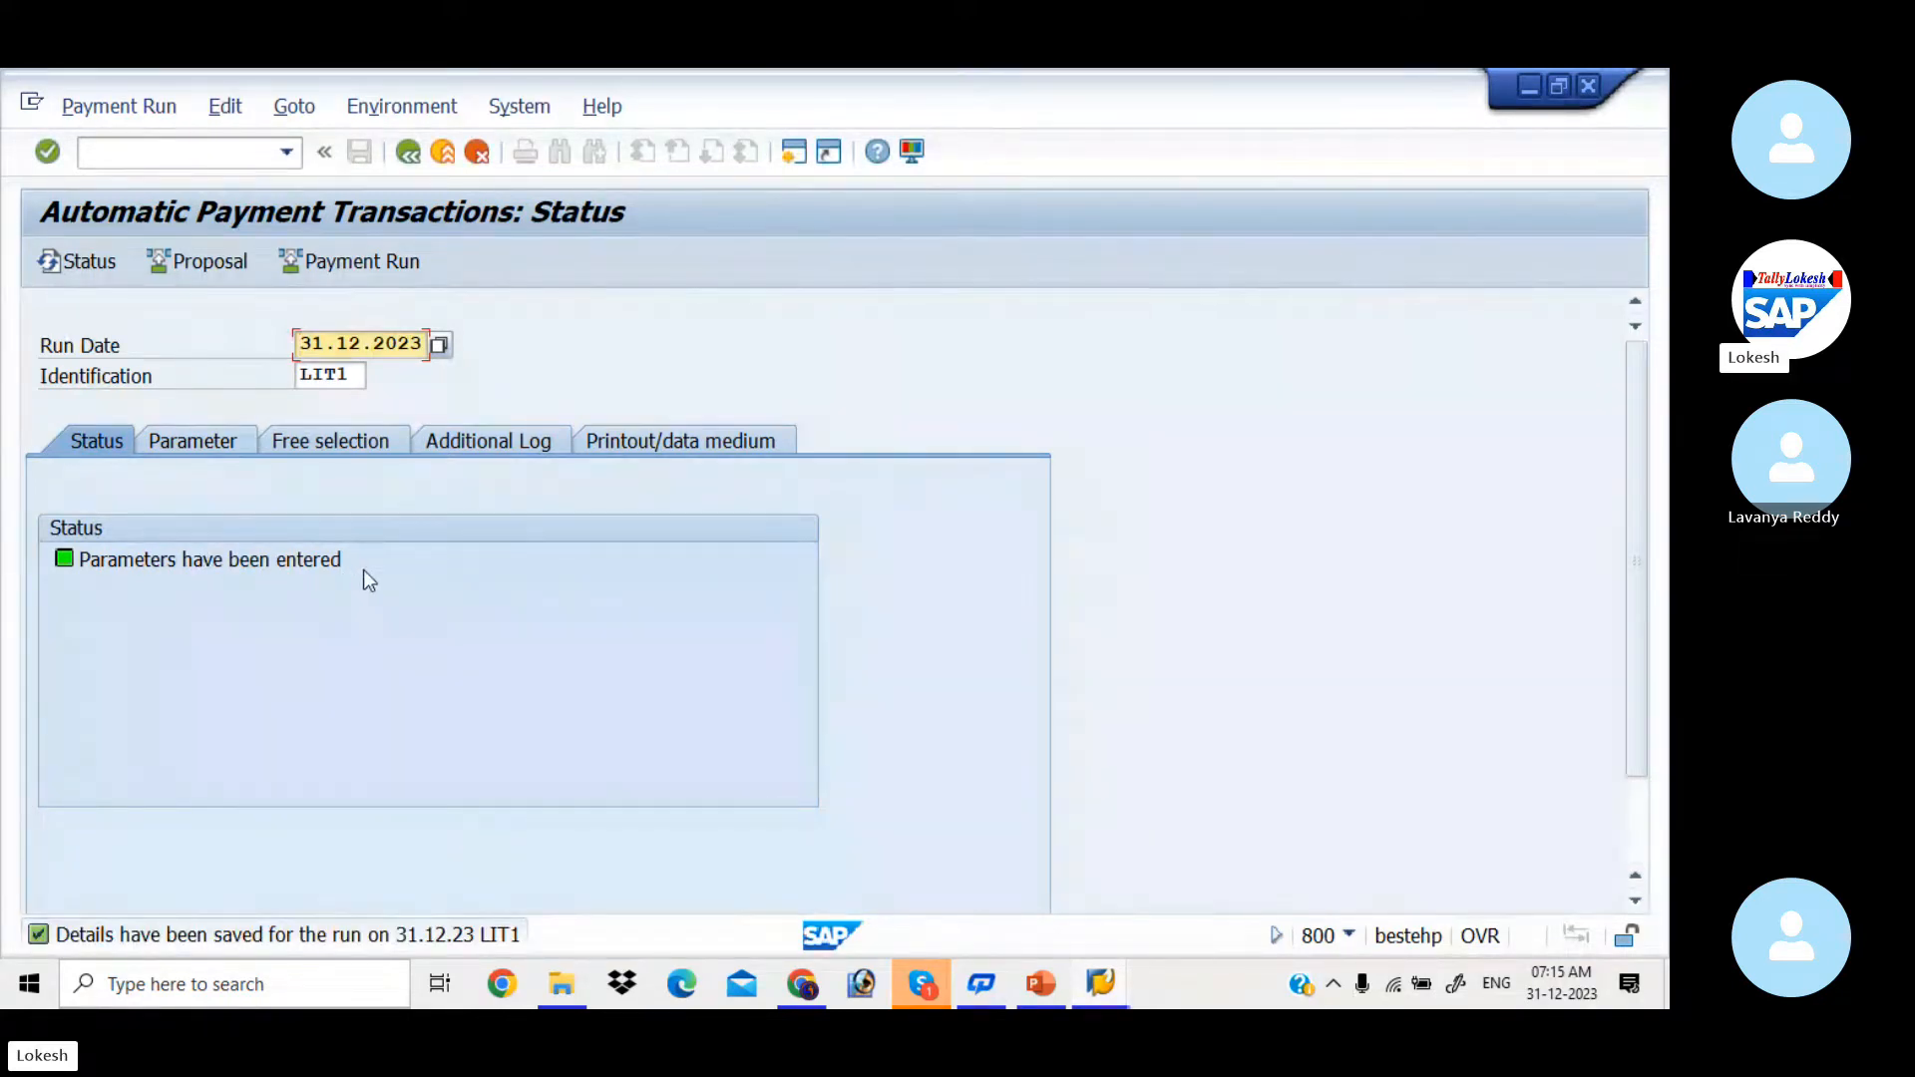
Step: Schedule the payment proposal for run LIT1 to start immediately and refresh the run status
{"action": "left_click", "coordinate": [222, 273]}
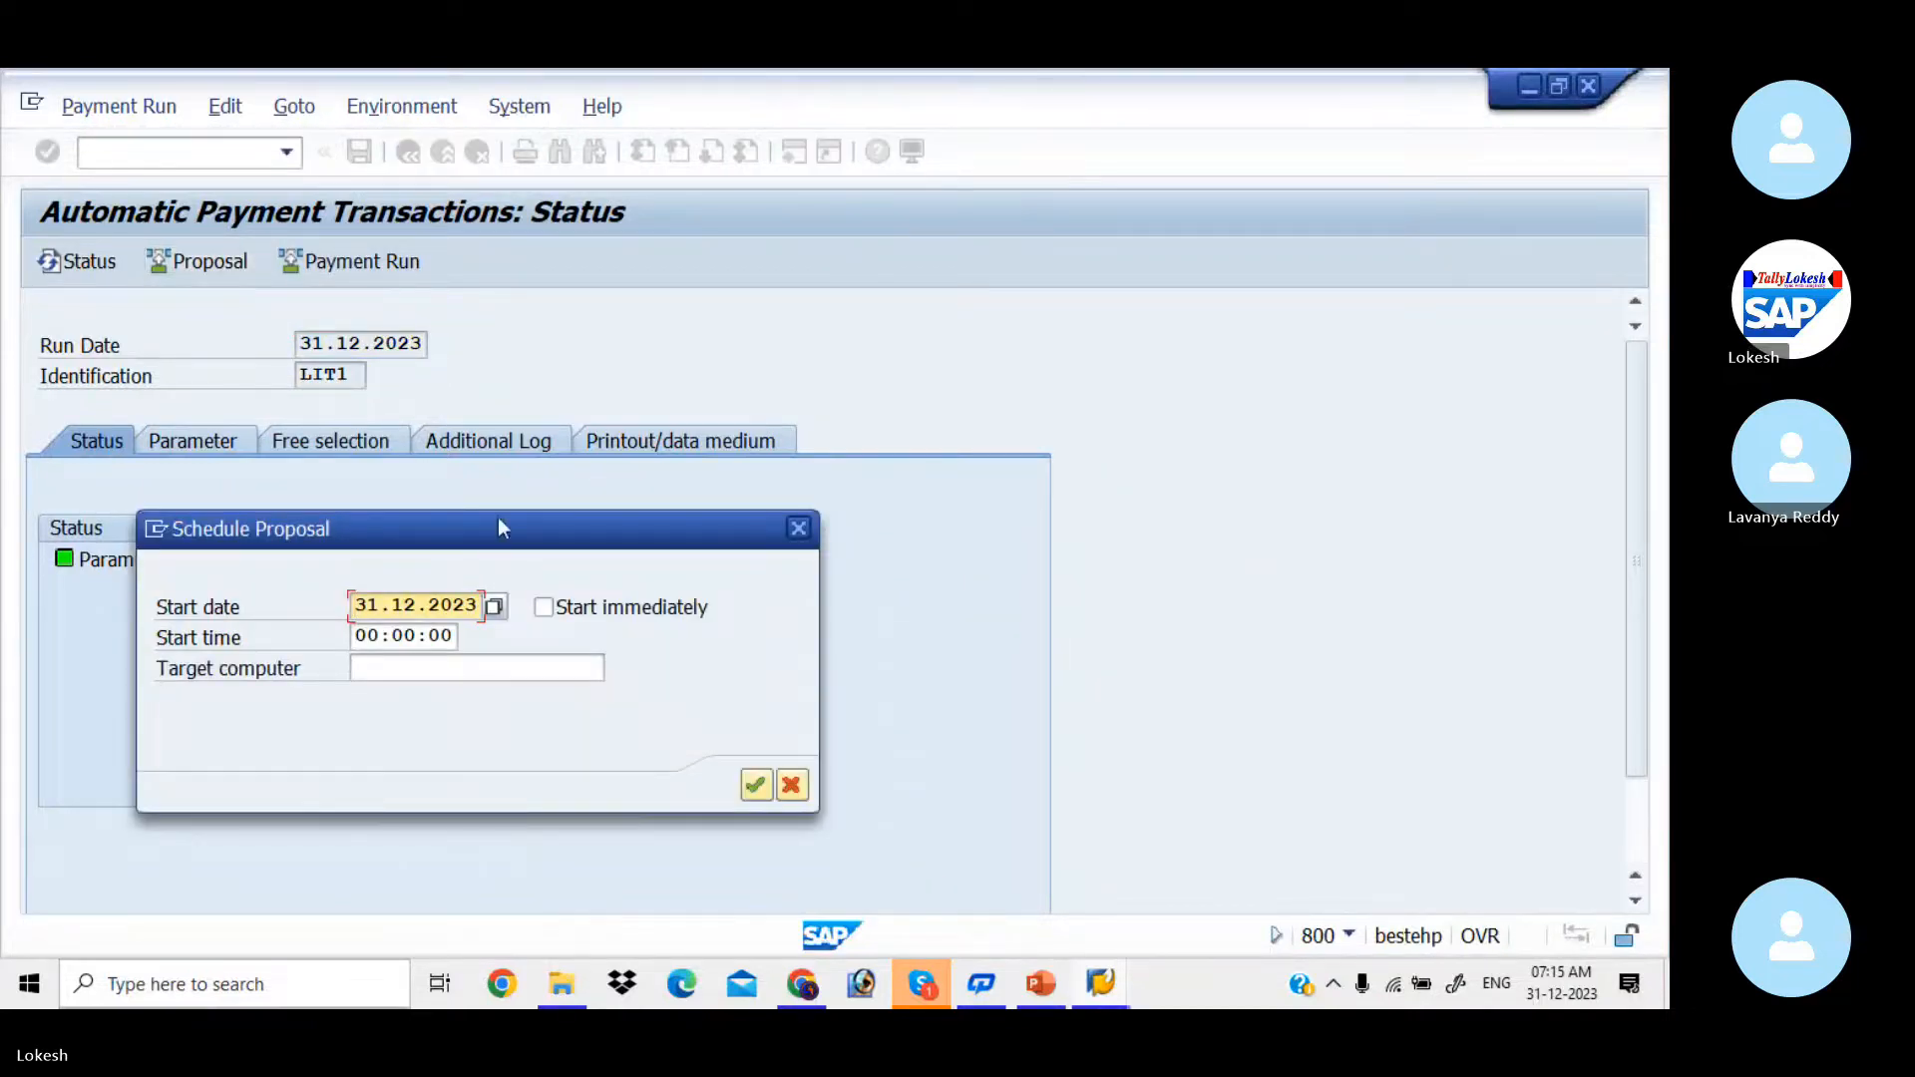
{"action": "left_click", "coordinate": [545, 608]}
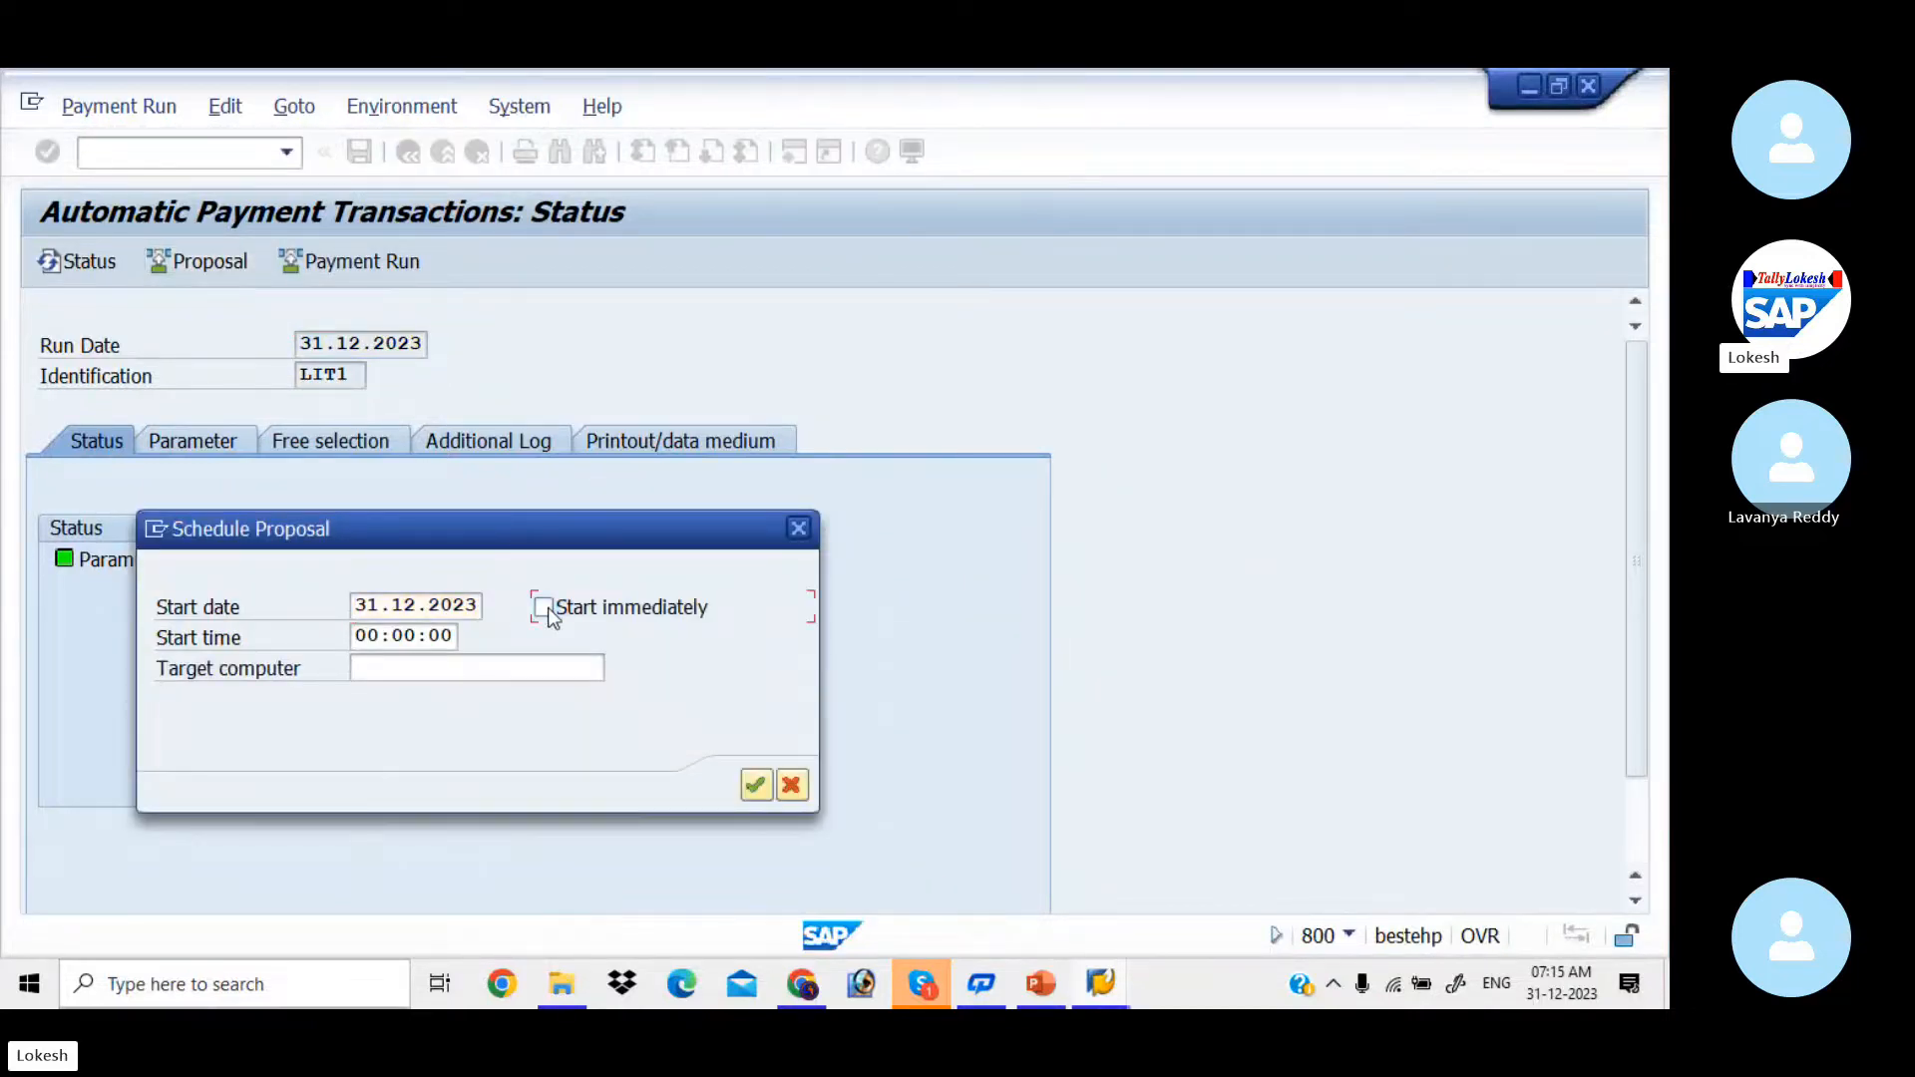
{"action": "left_click", "coordinate": [770, 795]}
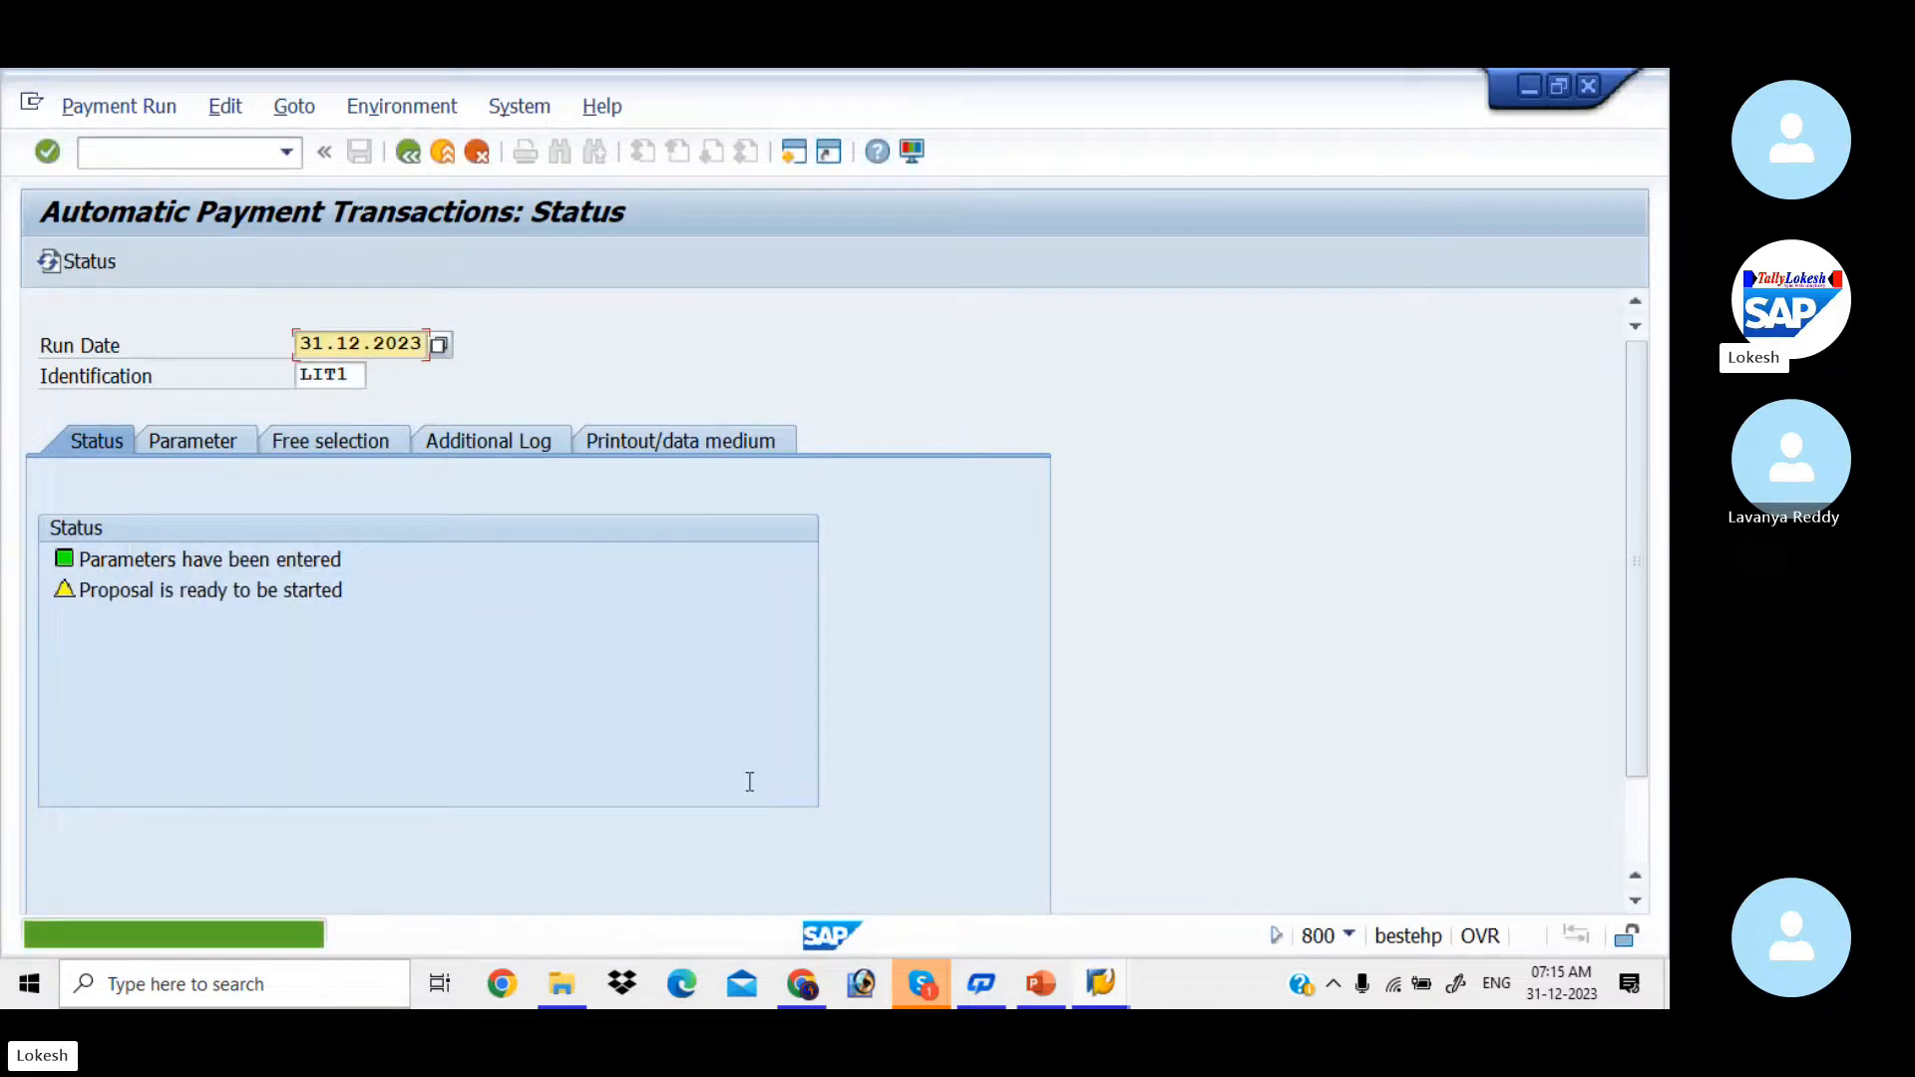
{"action": "key", "text": "Return"}
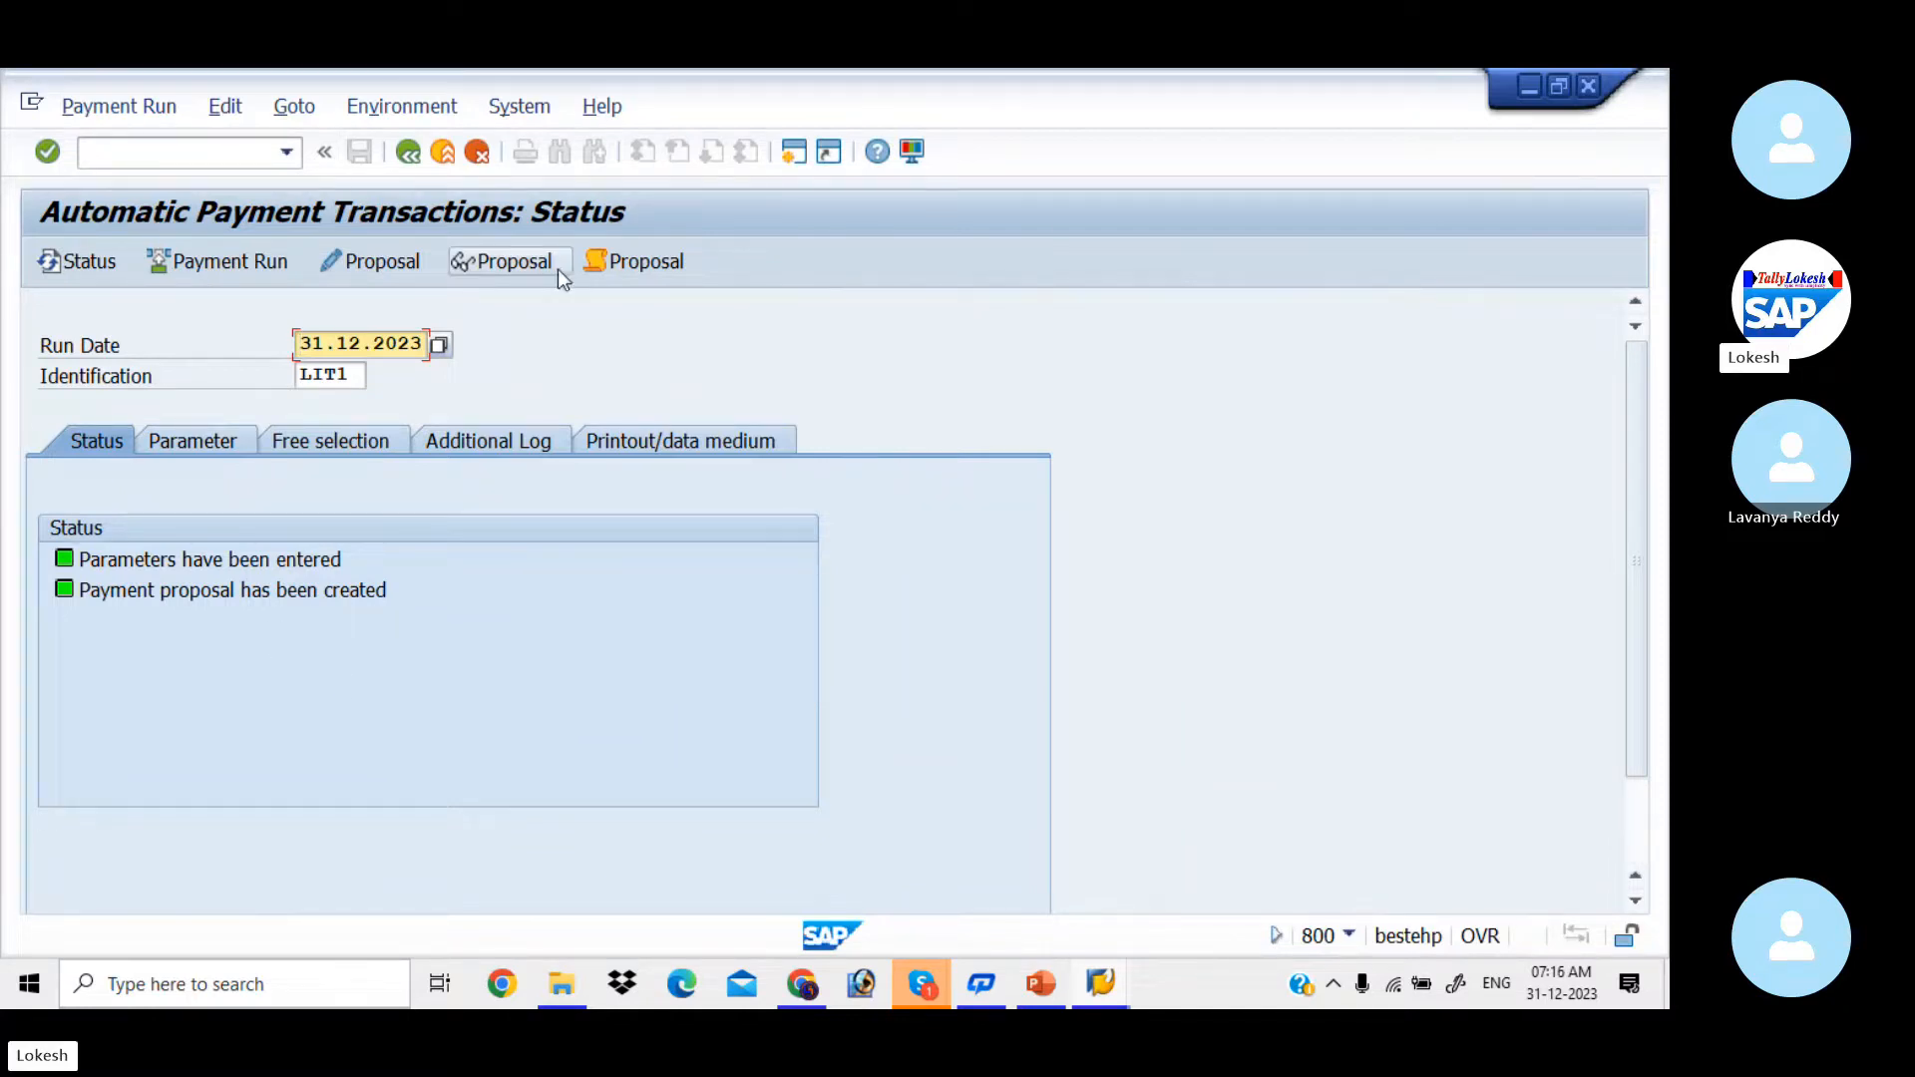
Step: Open the payment proposal for editing for all accounting clerks and display the items in LIT IT SOLUTIONS' payment
{"action": "left_click", "coordinate": [393, 267]}
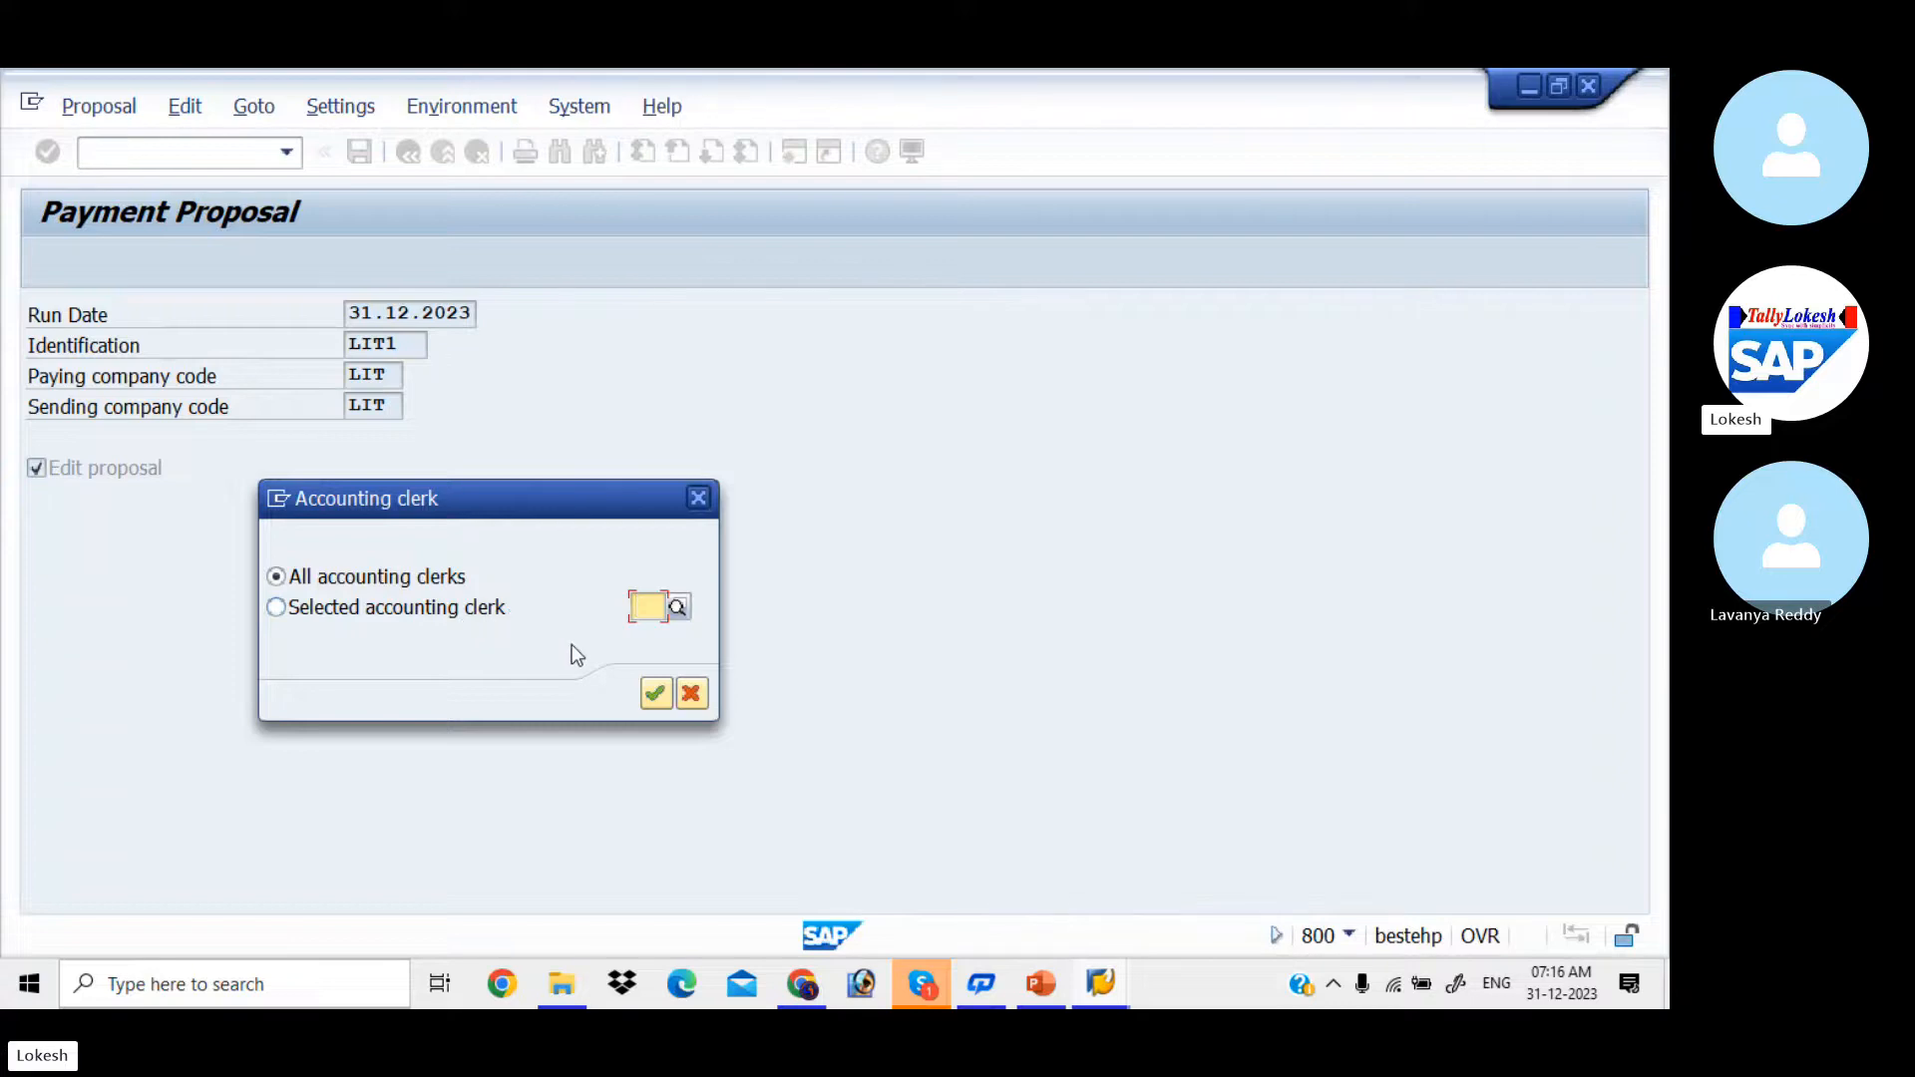
{"action": "left_click", "coordinate": [656, 694]}
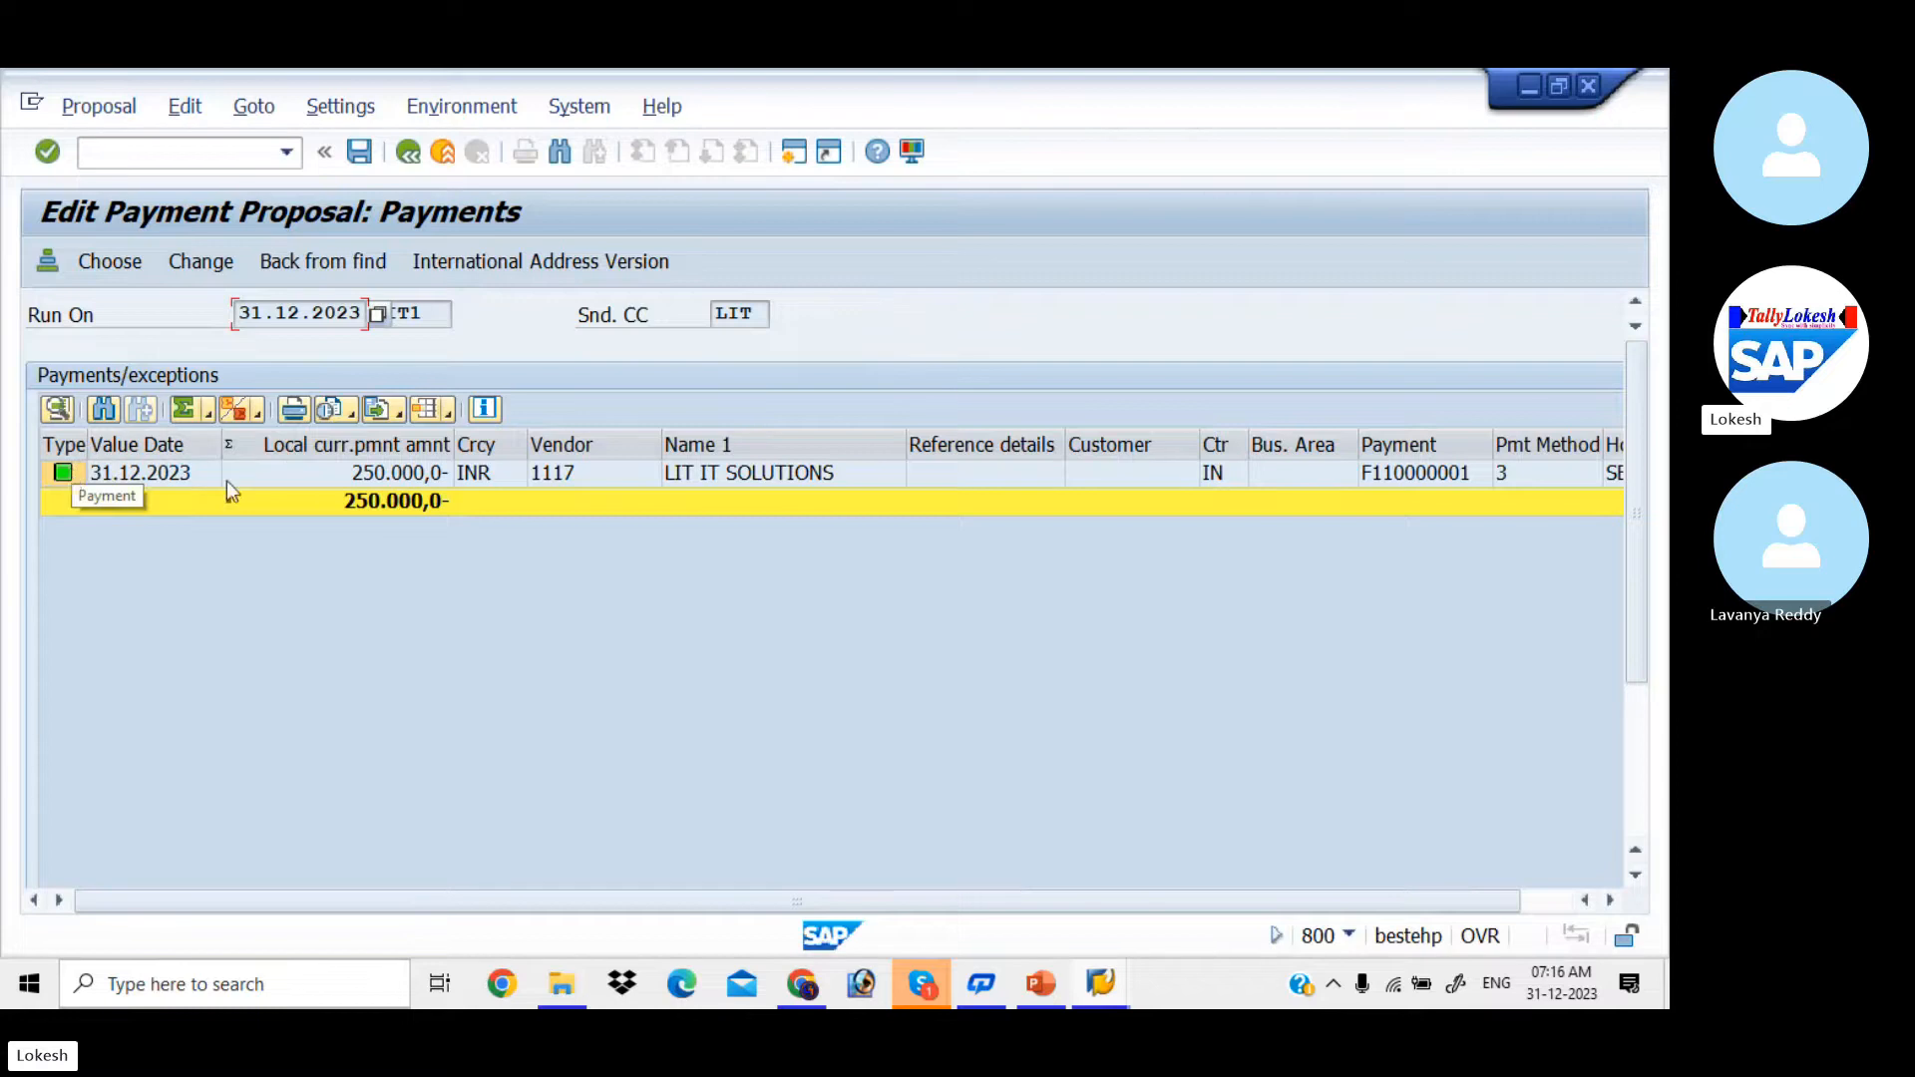
{"action": "left_click", "coordinate": [574, 479]}
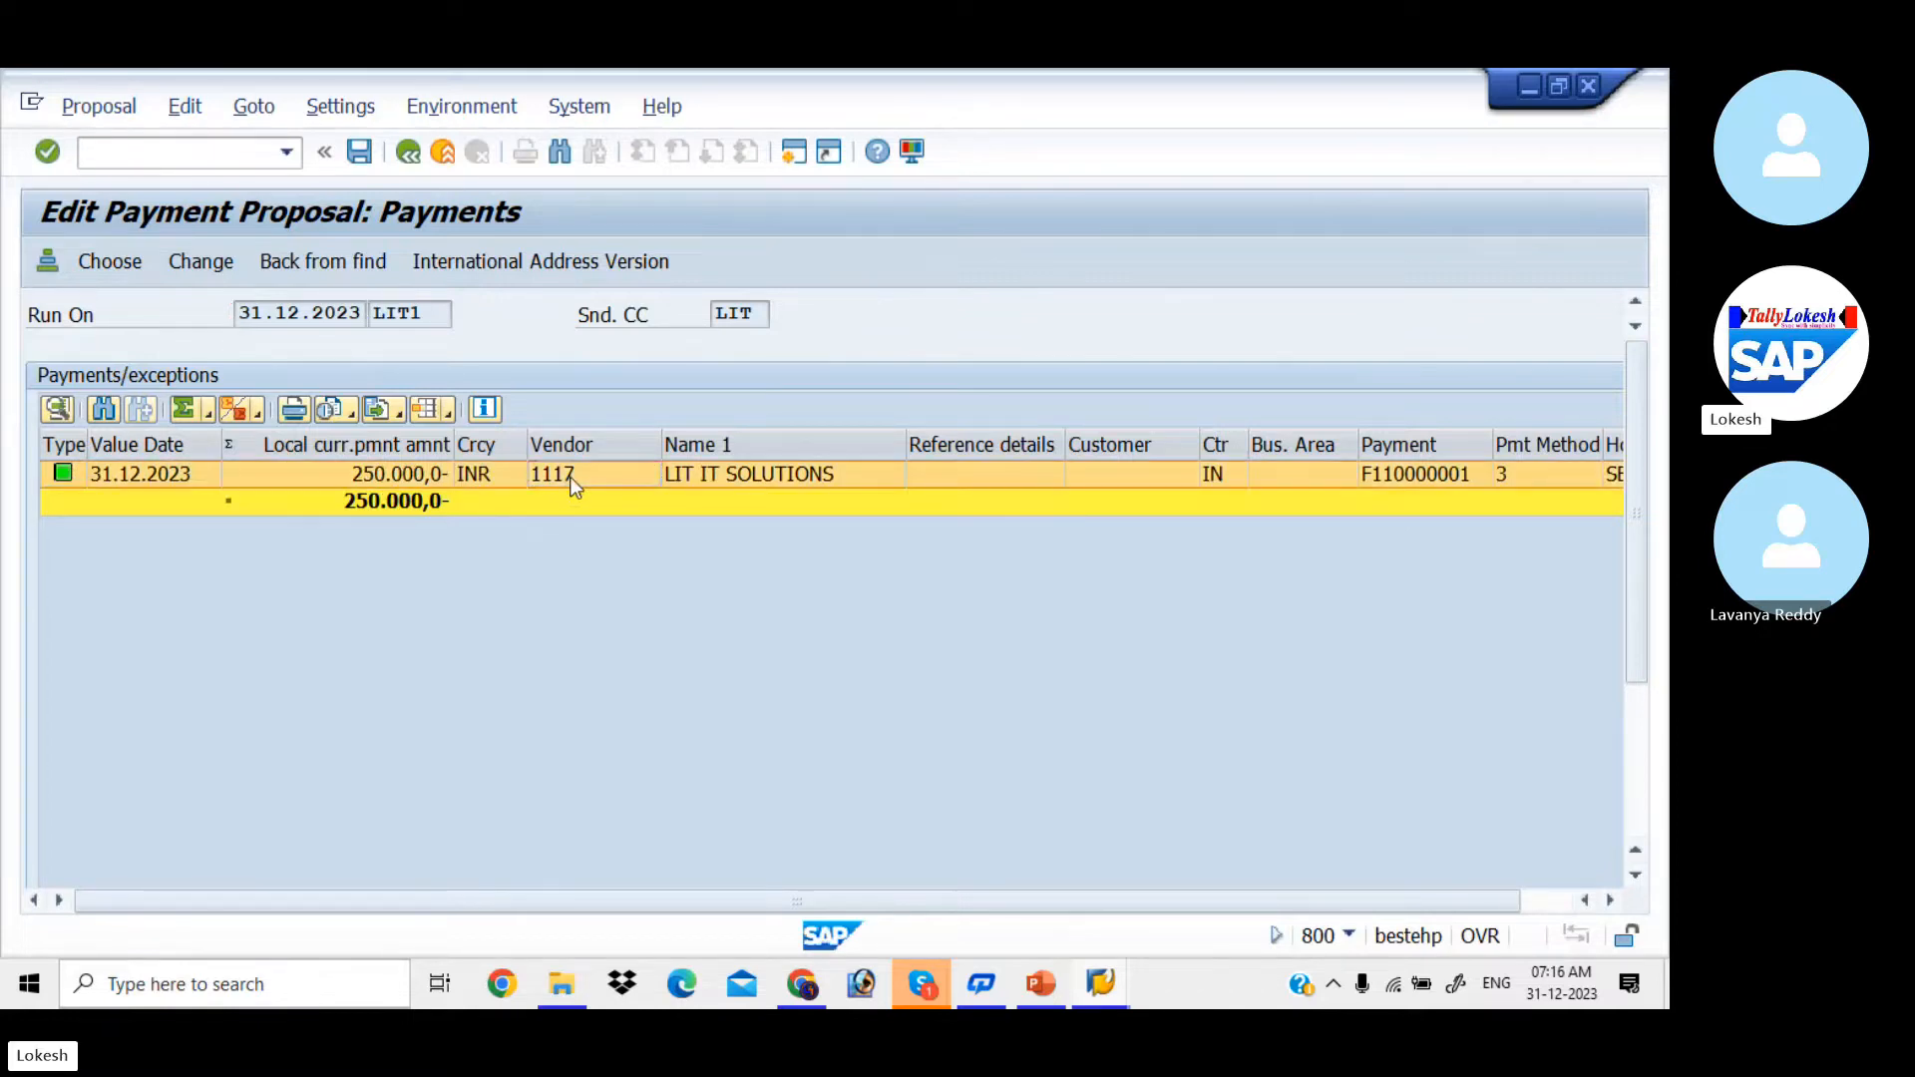
{"action": "double_click", "coordinate": [572, 478]}
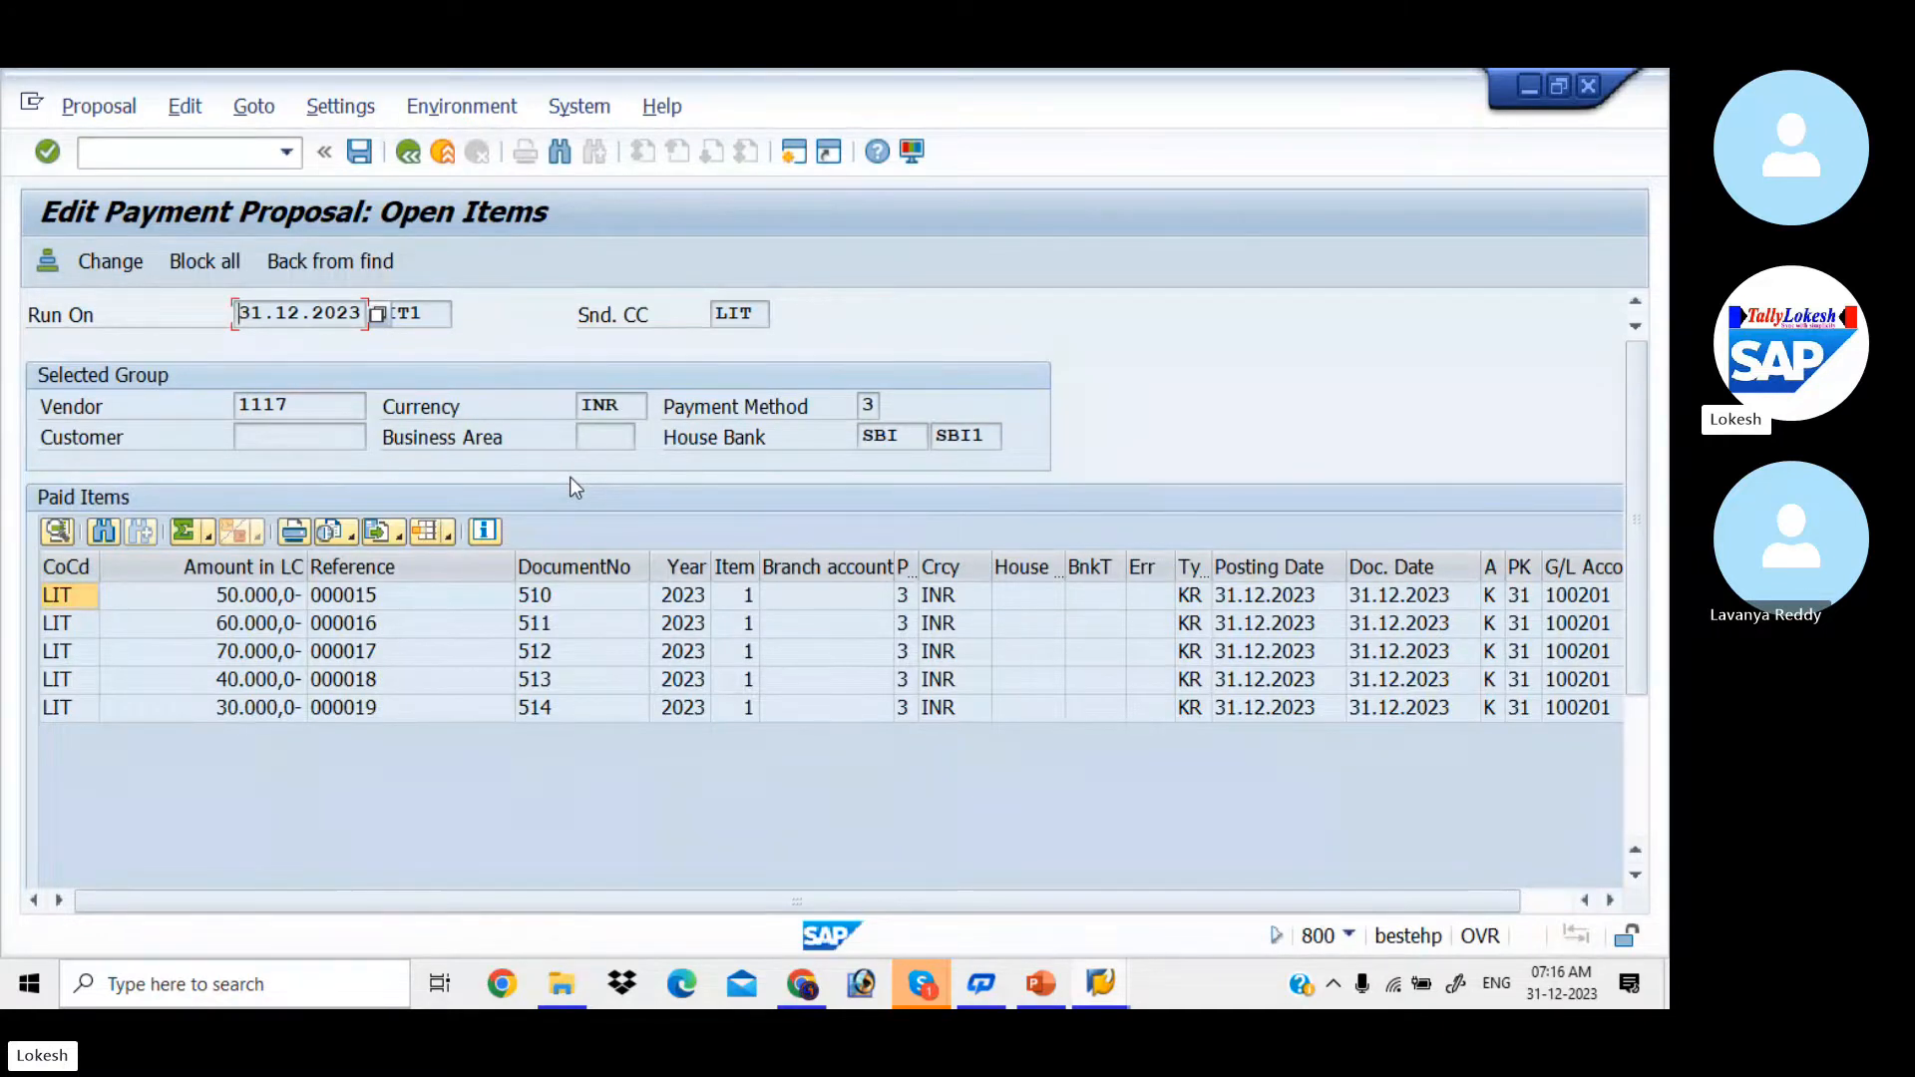
Step: View the change details of the paid items with references 000016 and 000015 and return to the payment run status
{"action": "left_click", "coordinate": [452, 615]}
{"action": "double_click", "coordinate": [453, 615]}
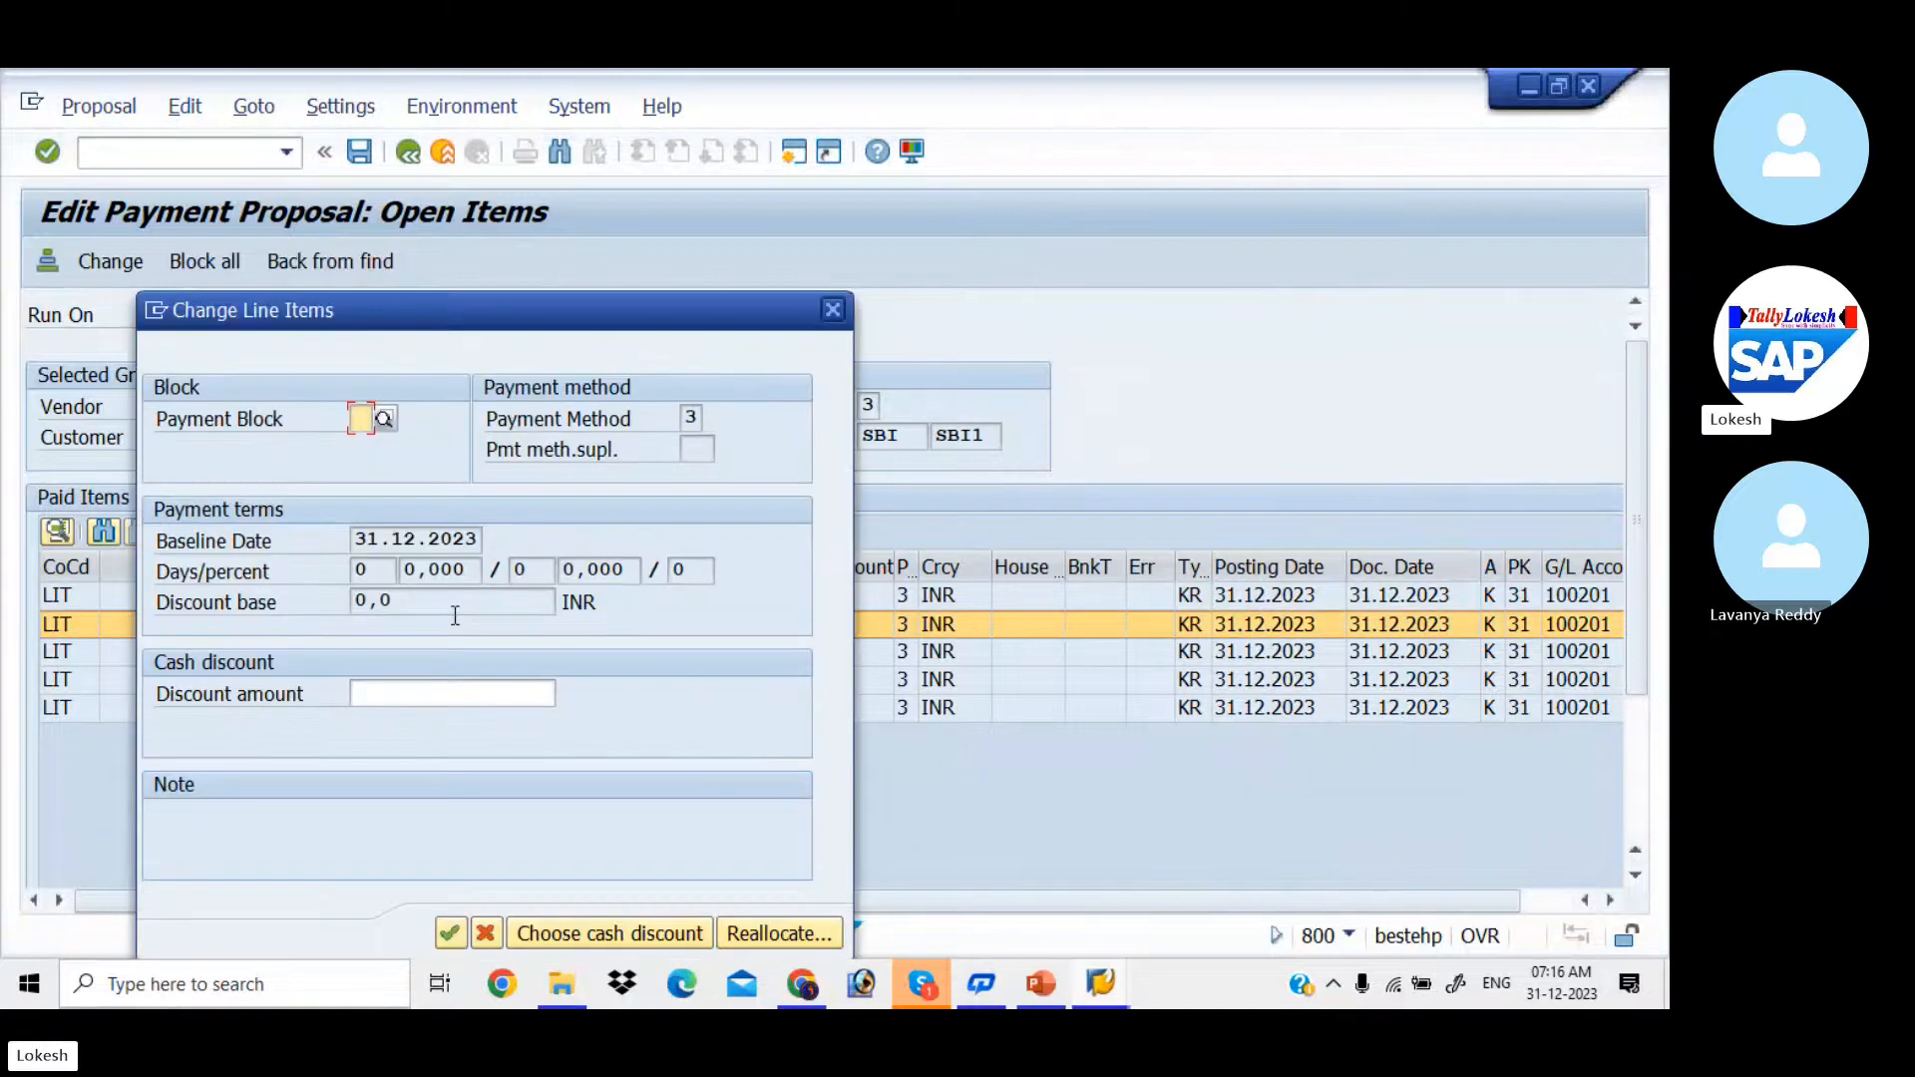
{"action": "left_click", "coordinate": [834, 310]}
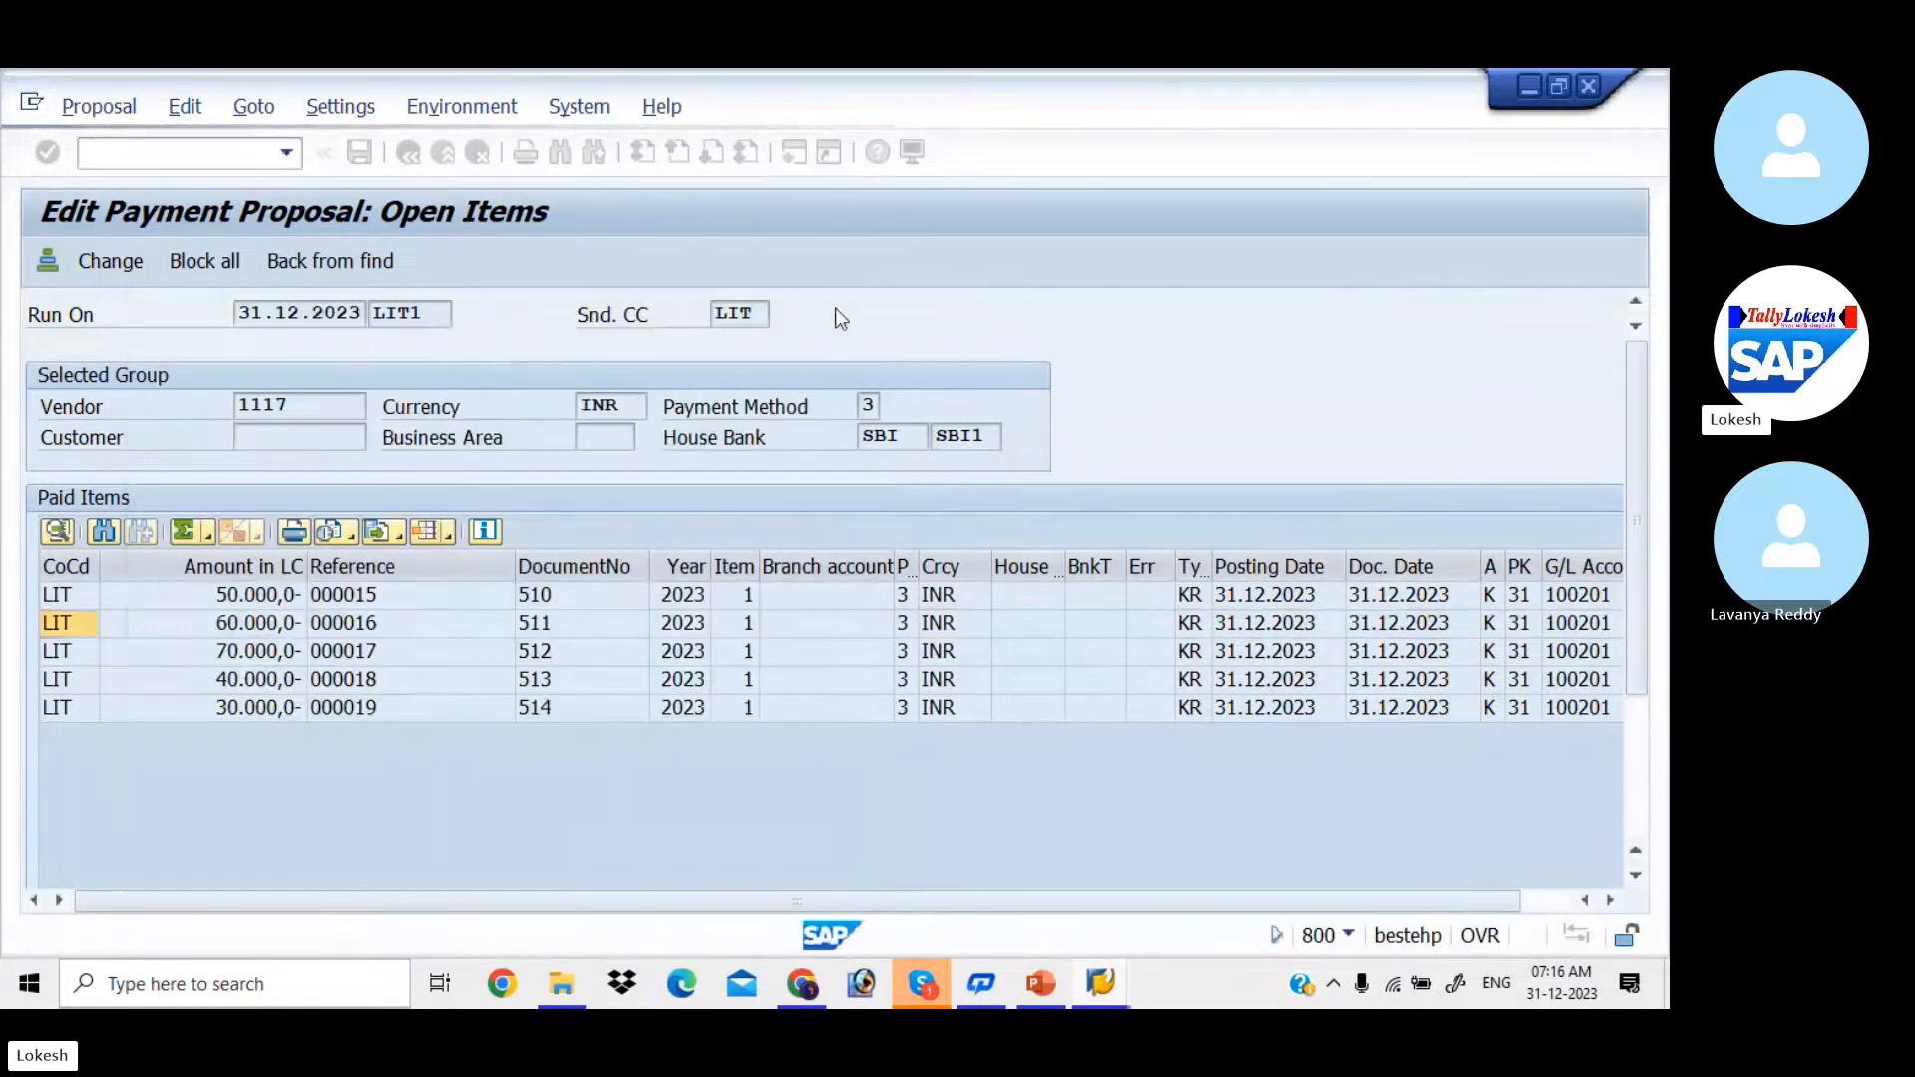
{"action": "double_click", "coordinate": [469, 599]}
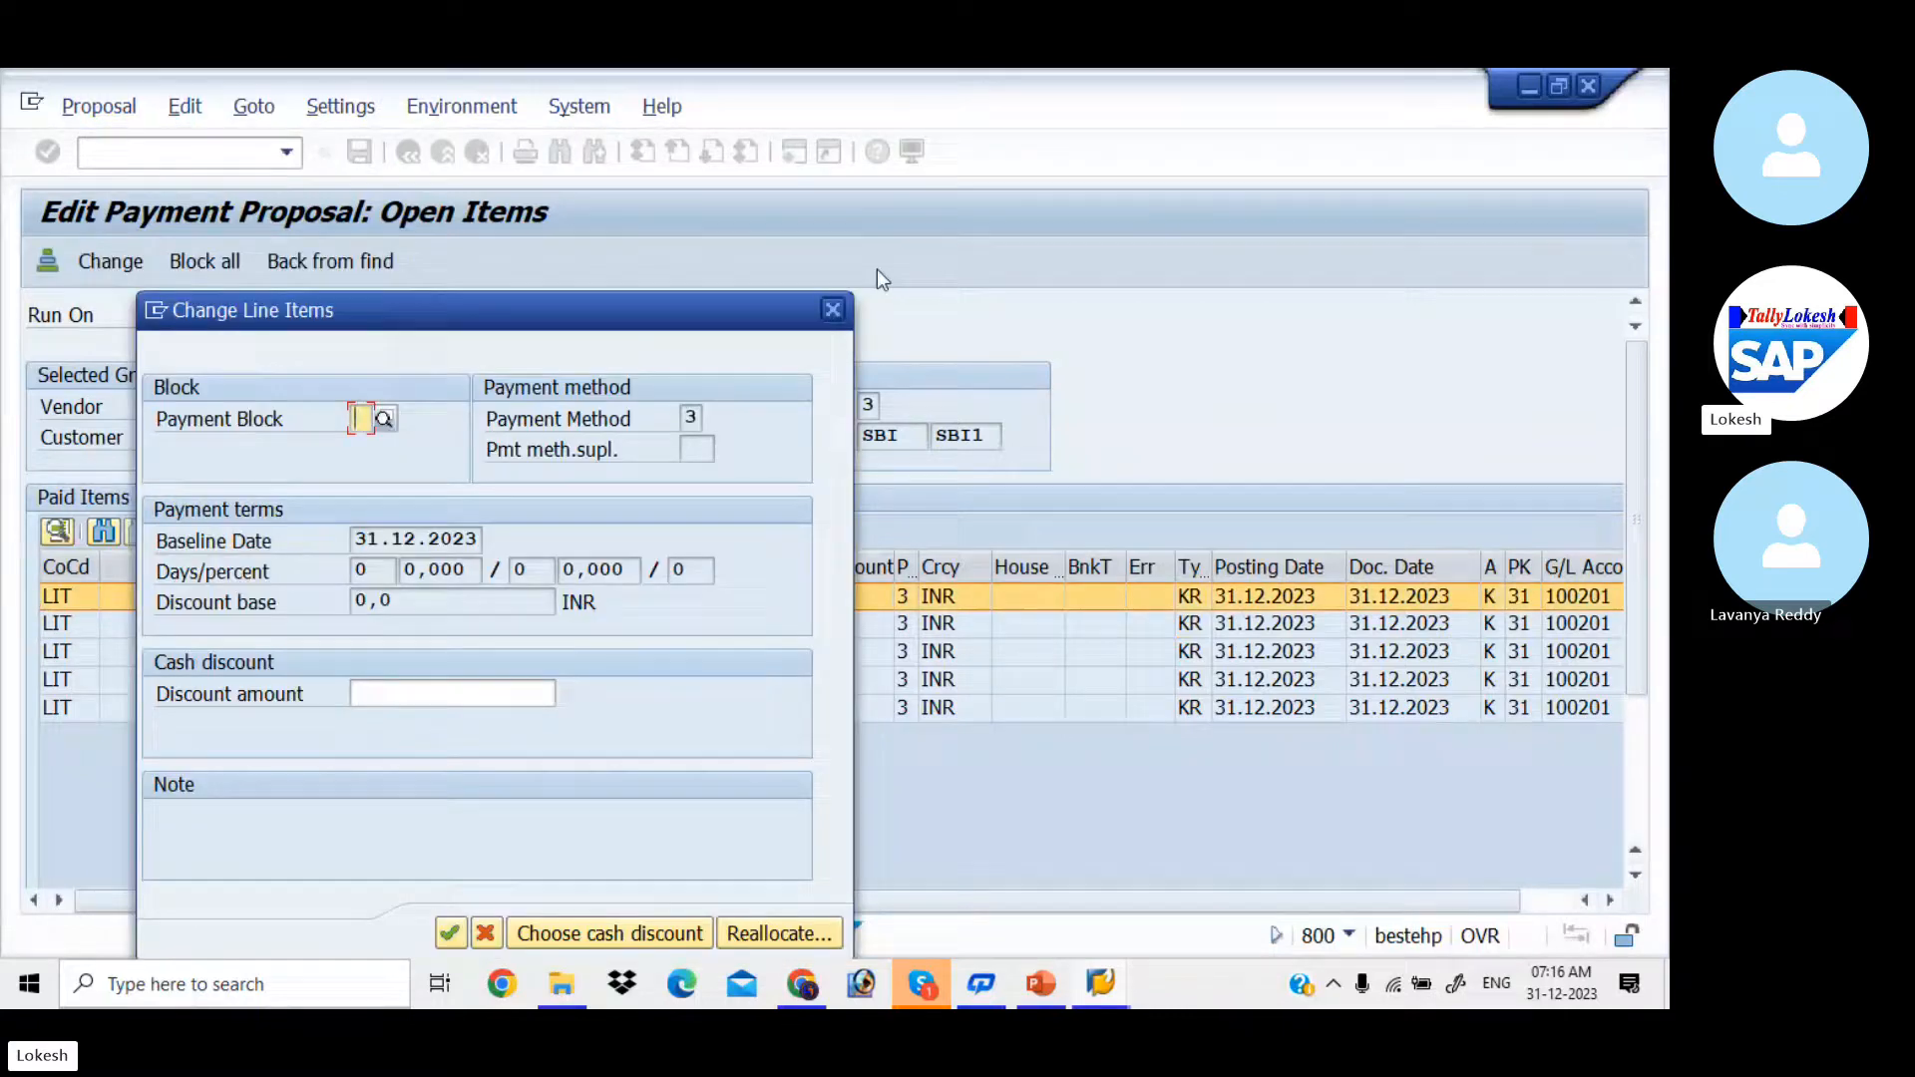
{"action": "left_click", "coordinate": [830, 314]}
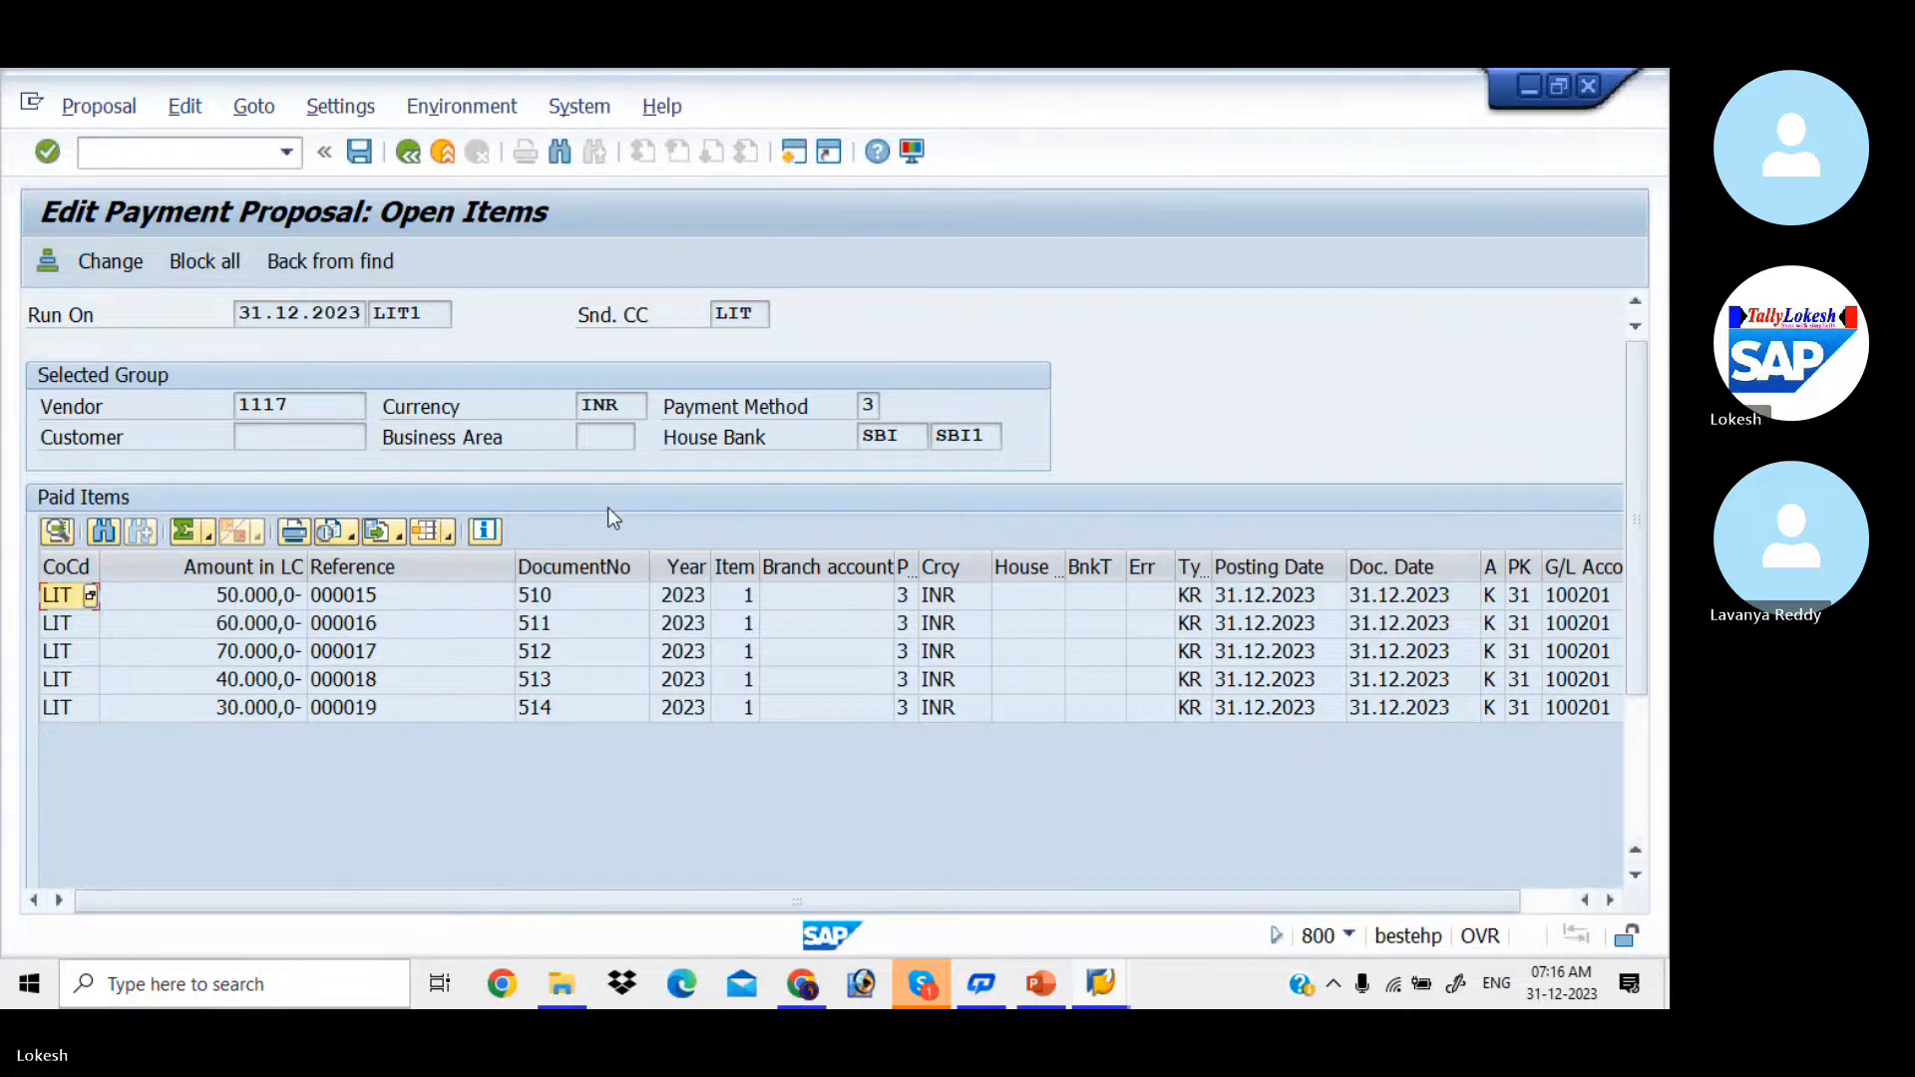
{"action": "left_click", "coordinate": [409, 157]}
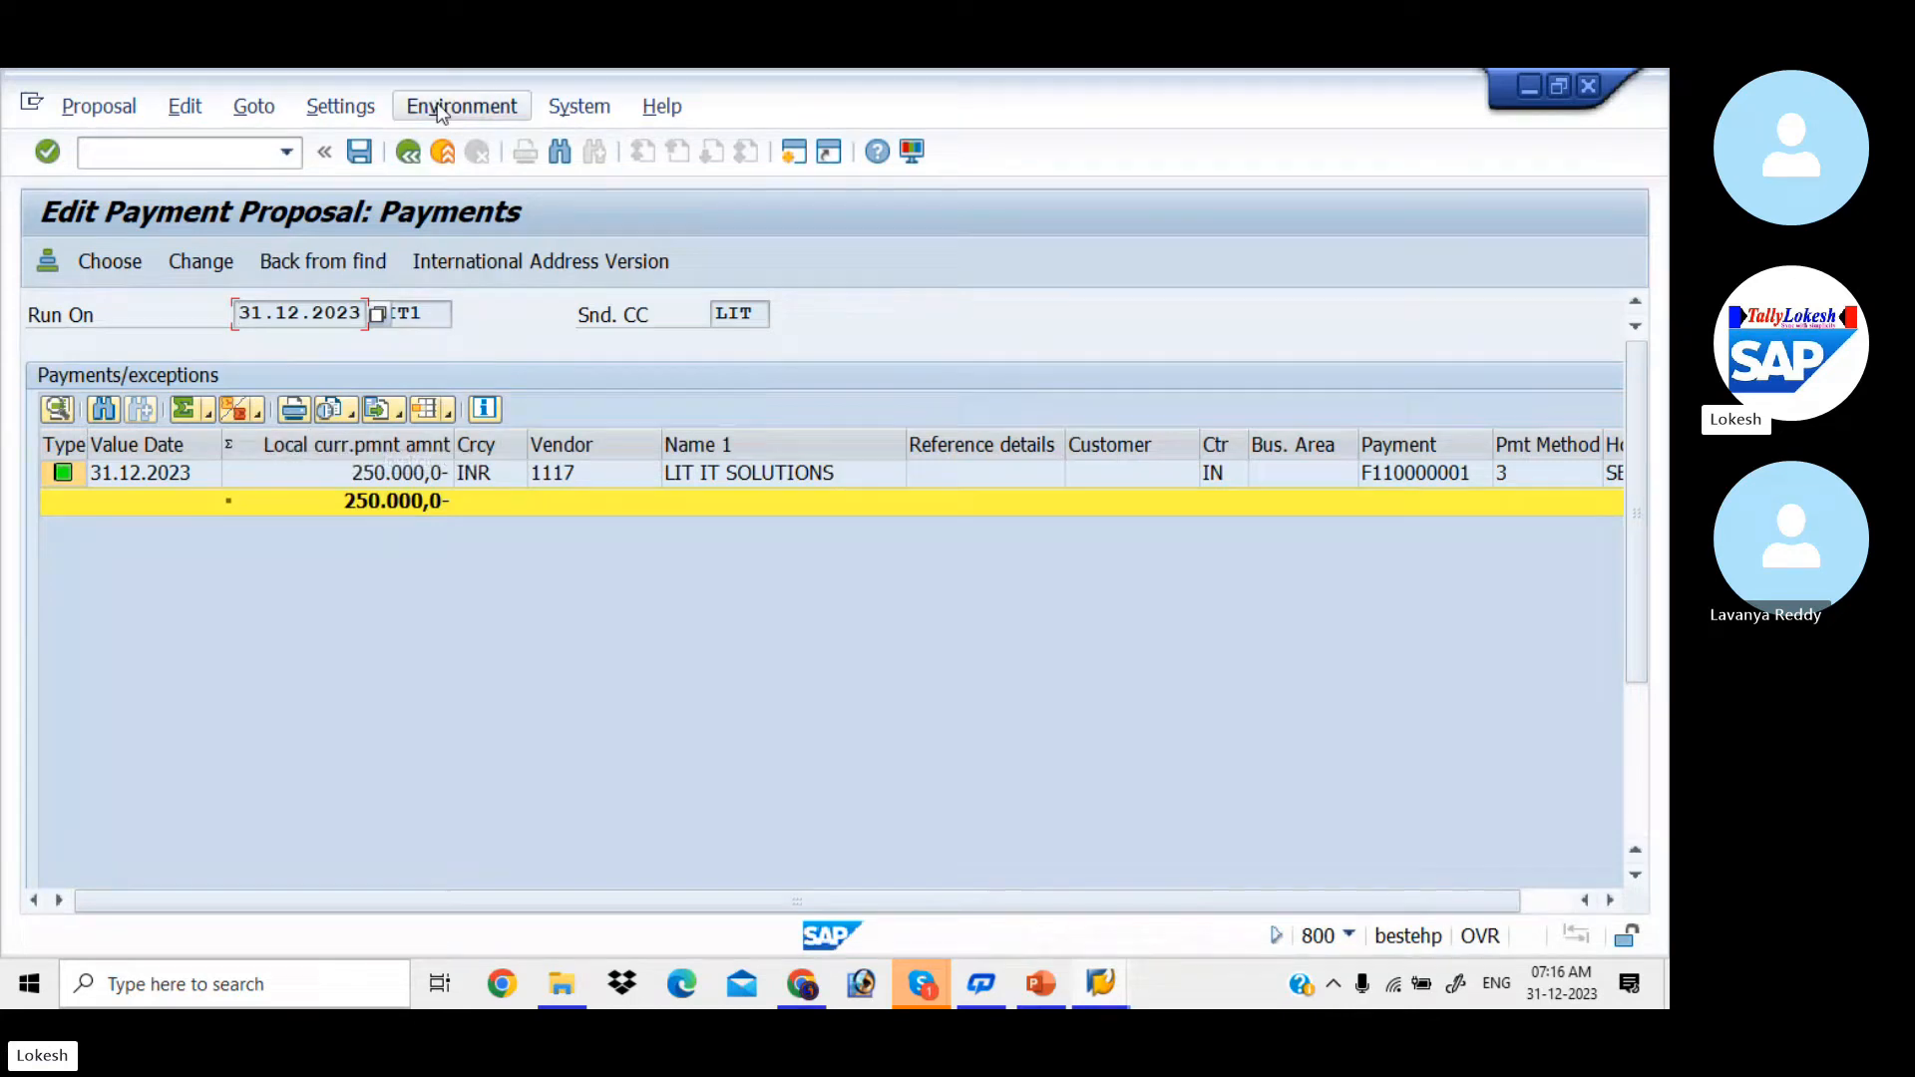
{"action": "left_click", "coordinate": [416, 152]}
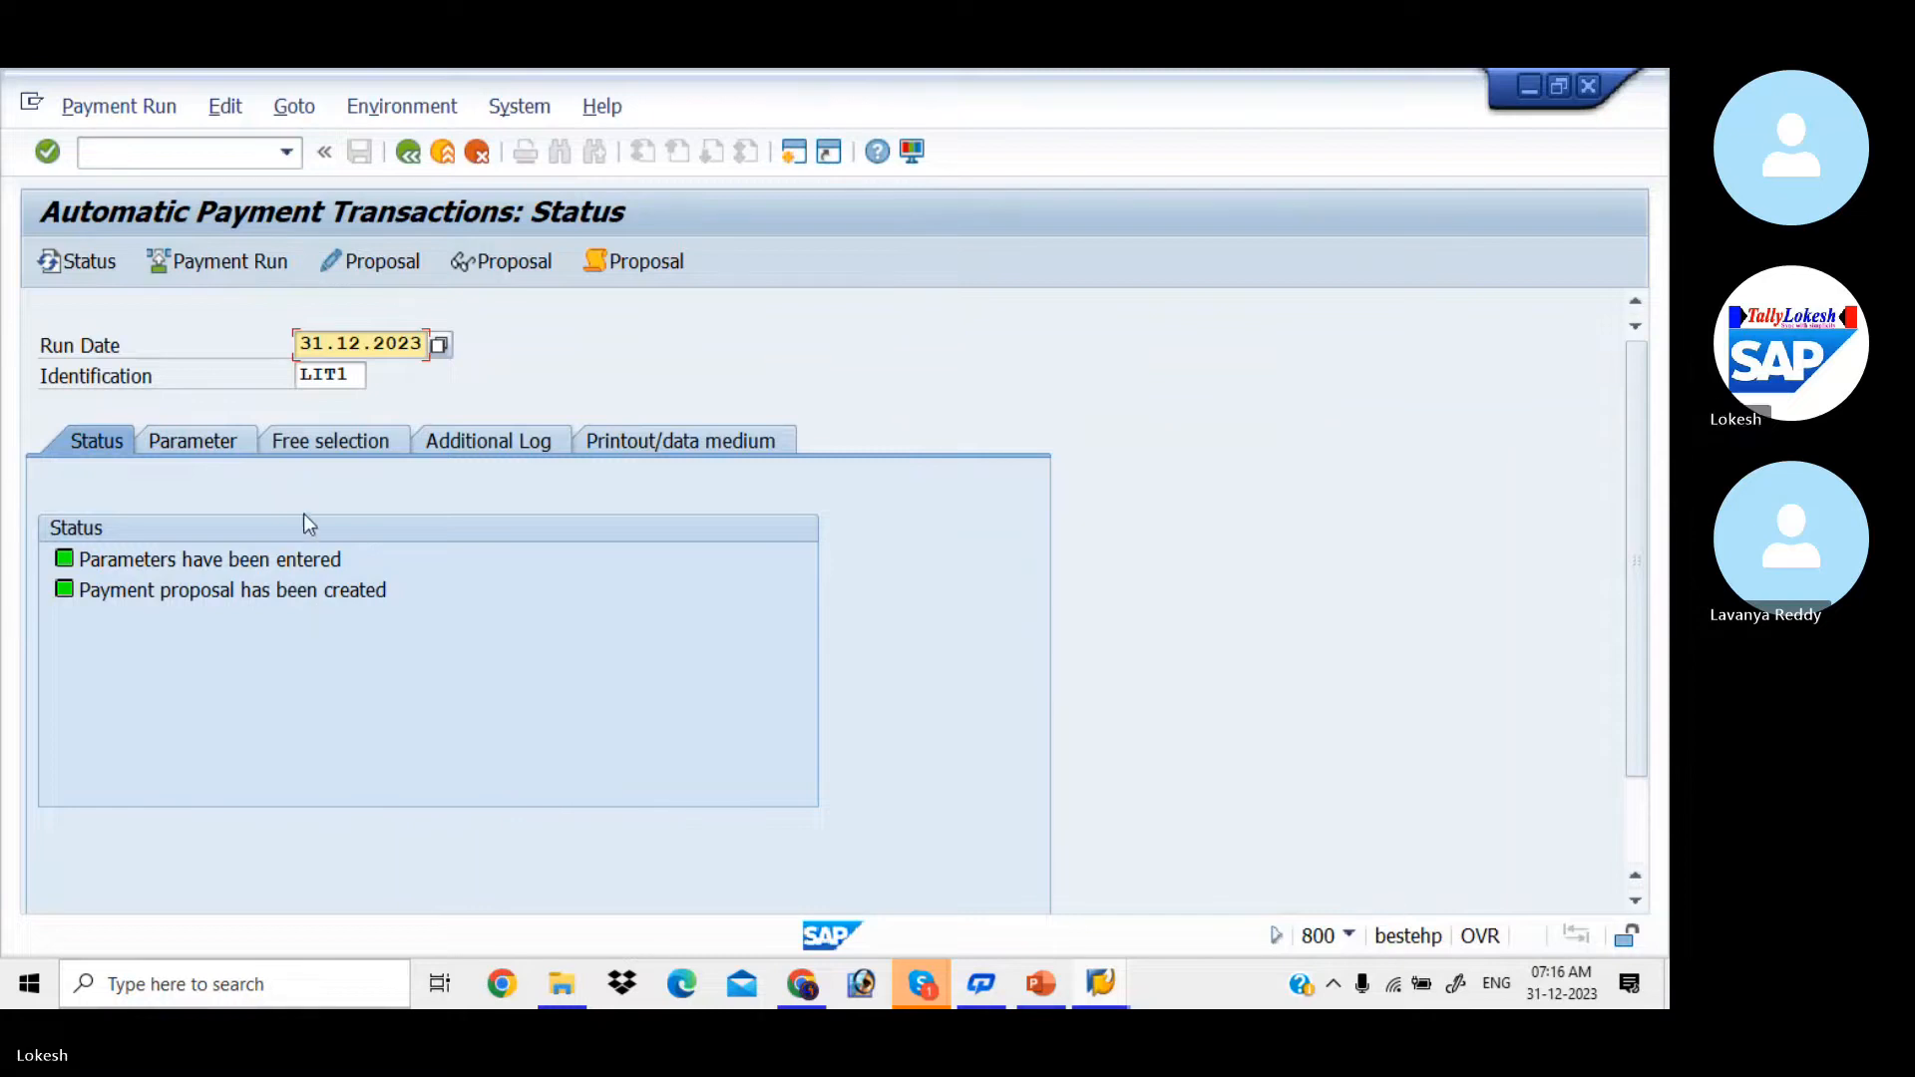
Step: Schedule the payment run for LIT1 to start immediately and refresh the run status
{"action": "left_click", "coordinate": [240, 275]}
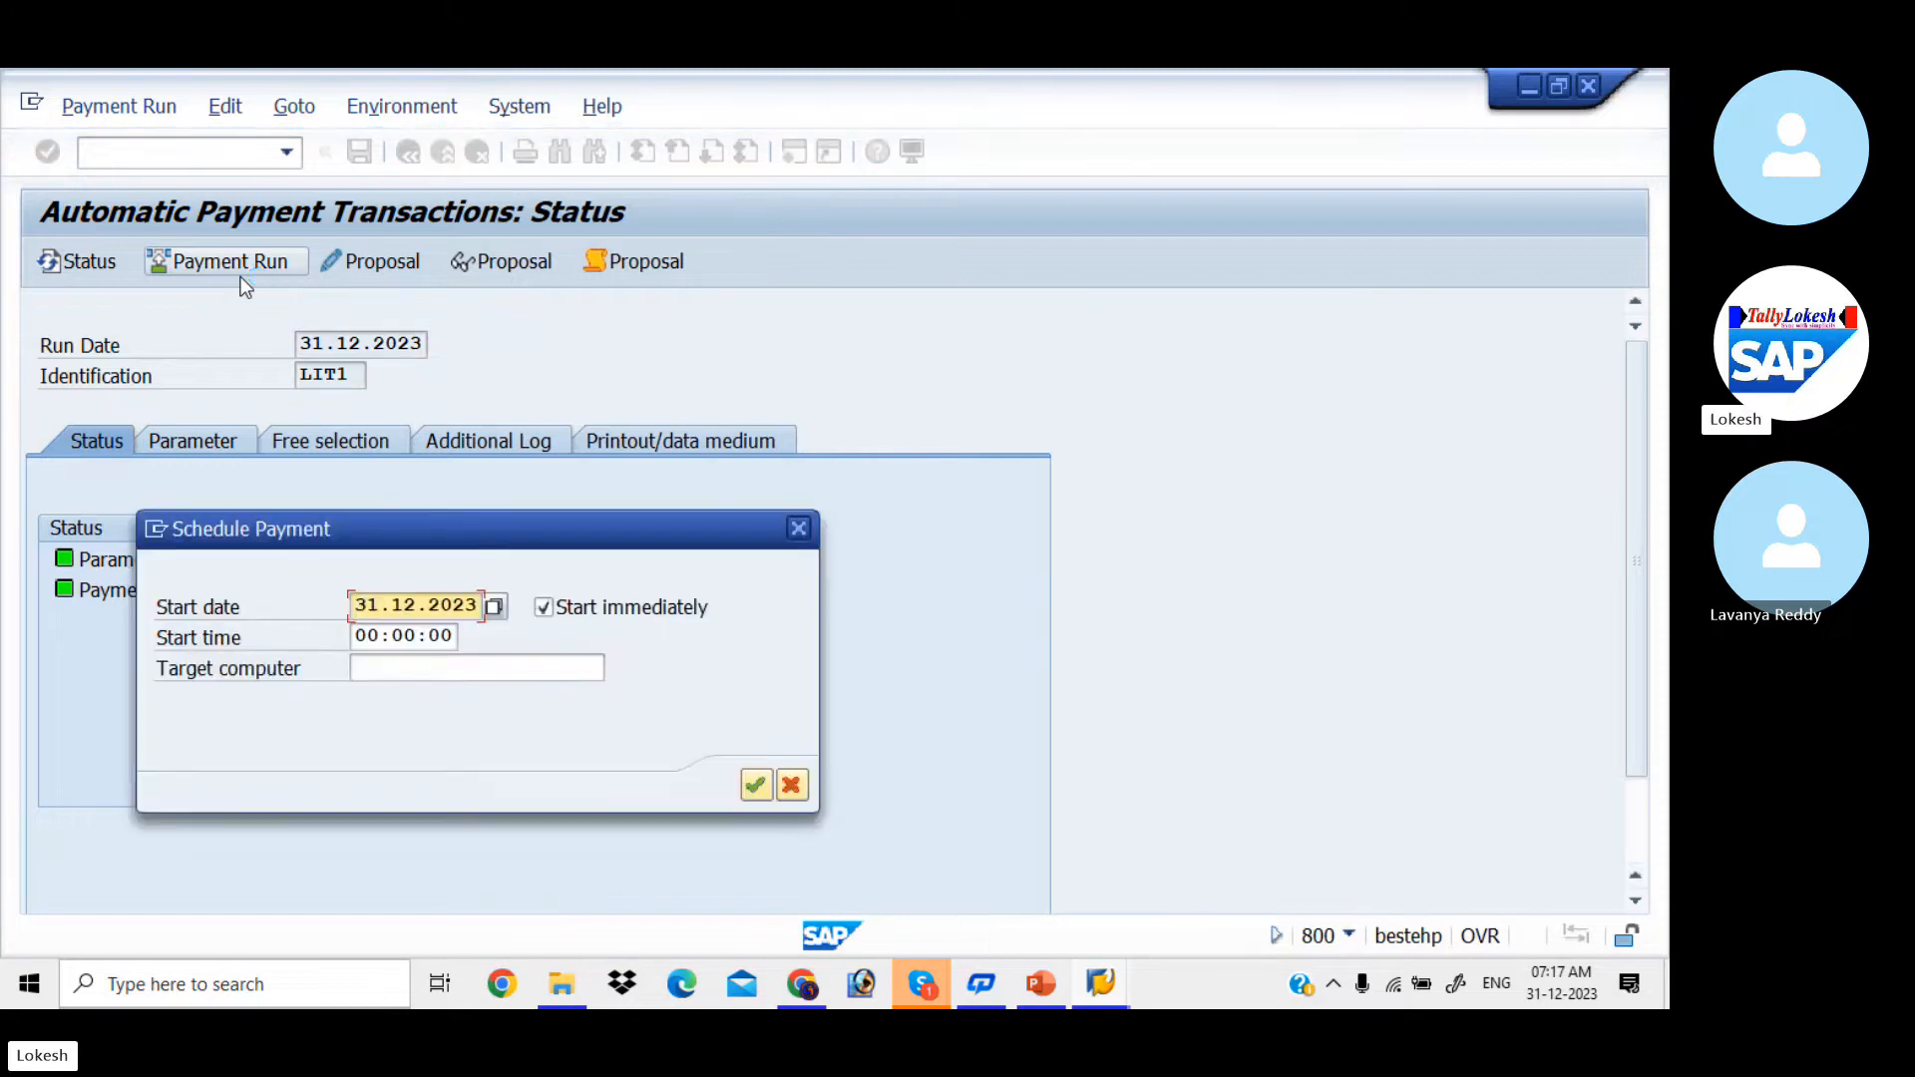
{"action": "left_click", "coordinate": [756, 787]}
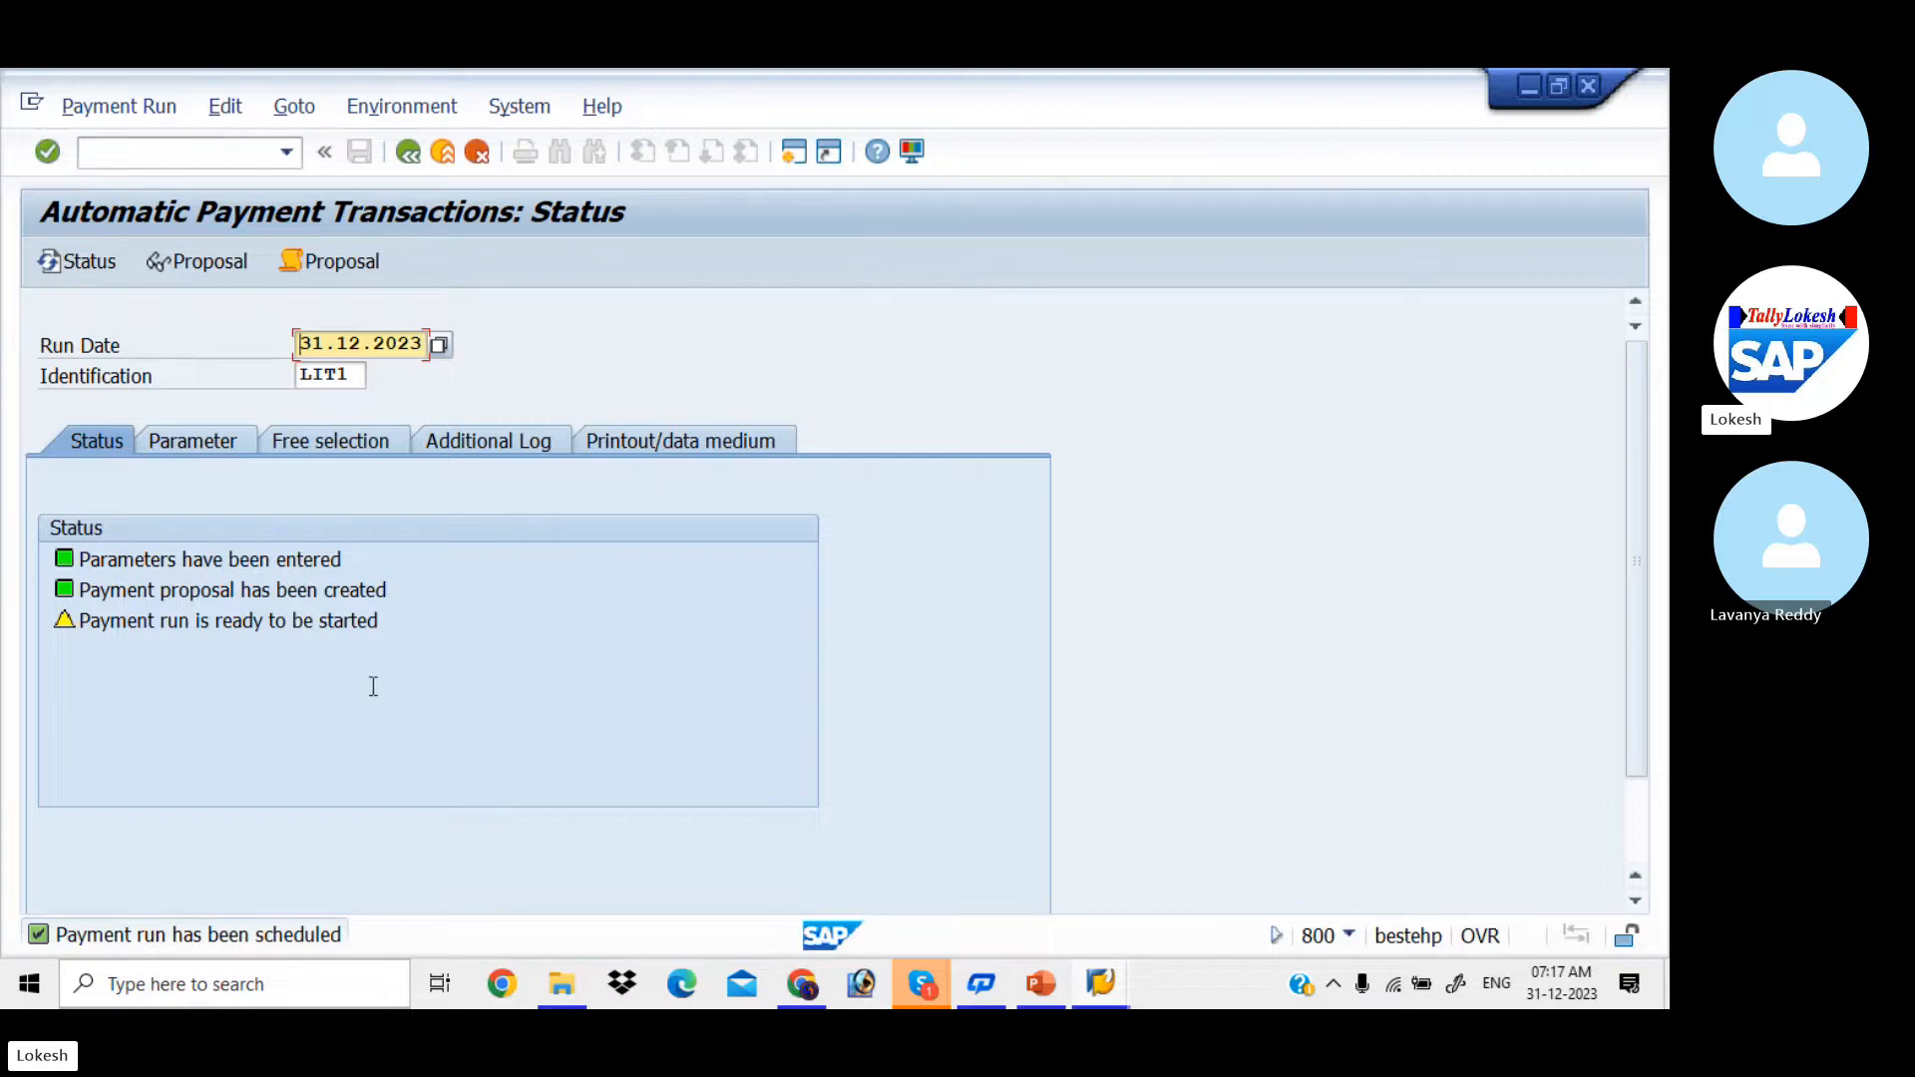
{"action": "key", "text": "Return"}
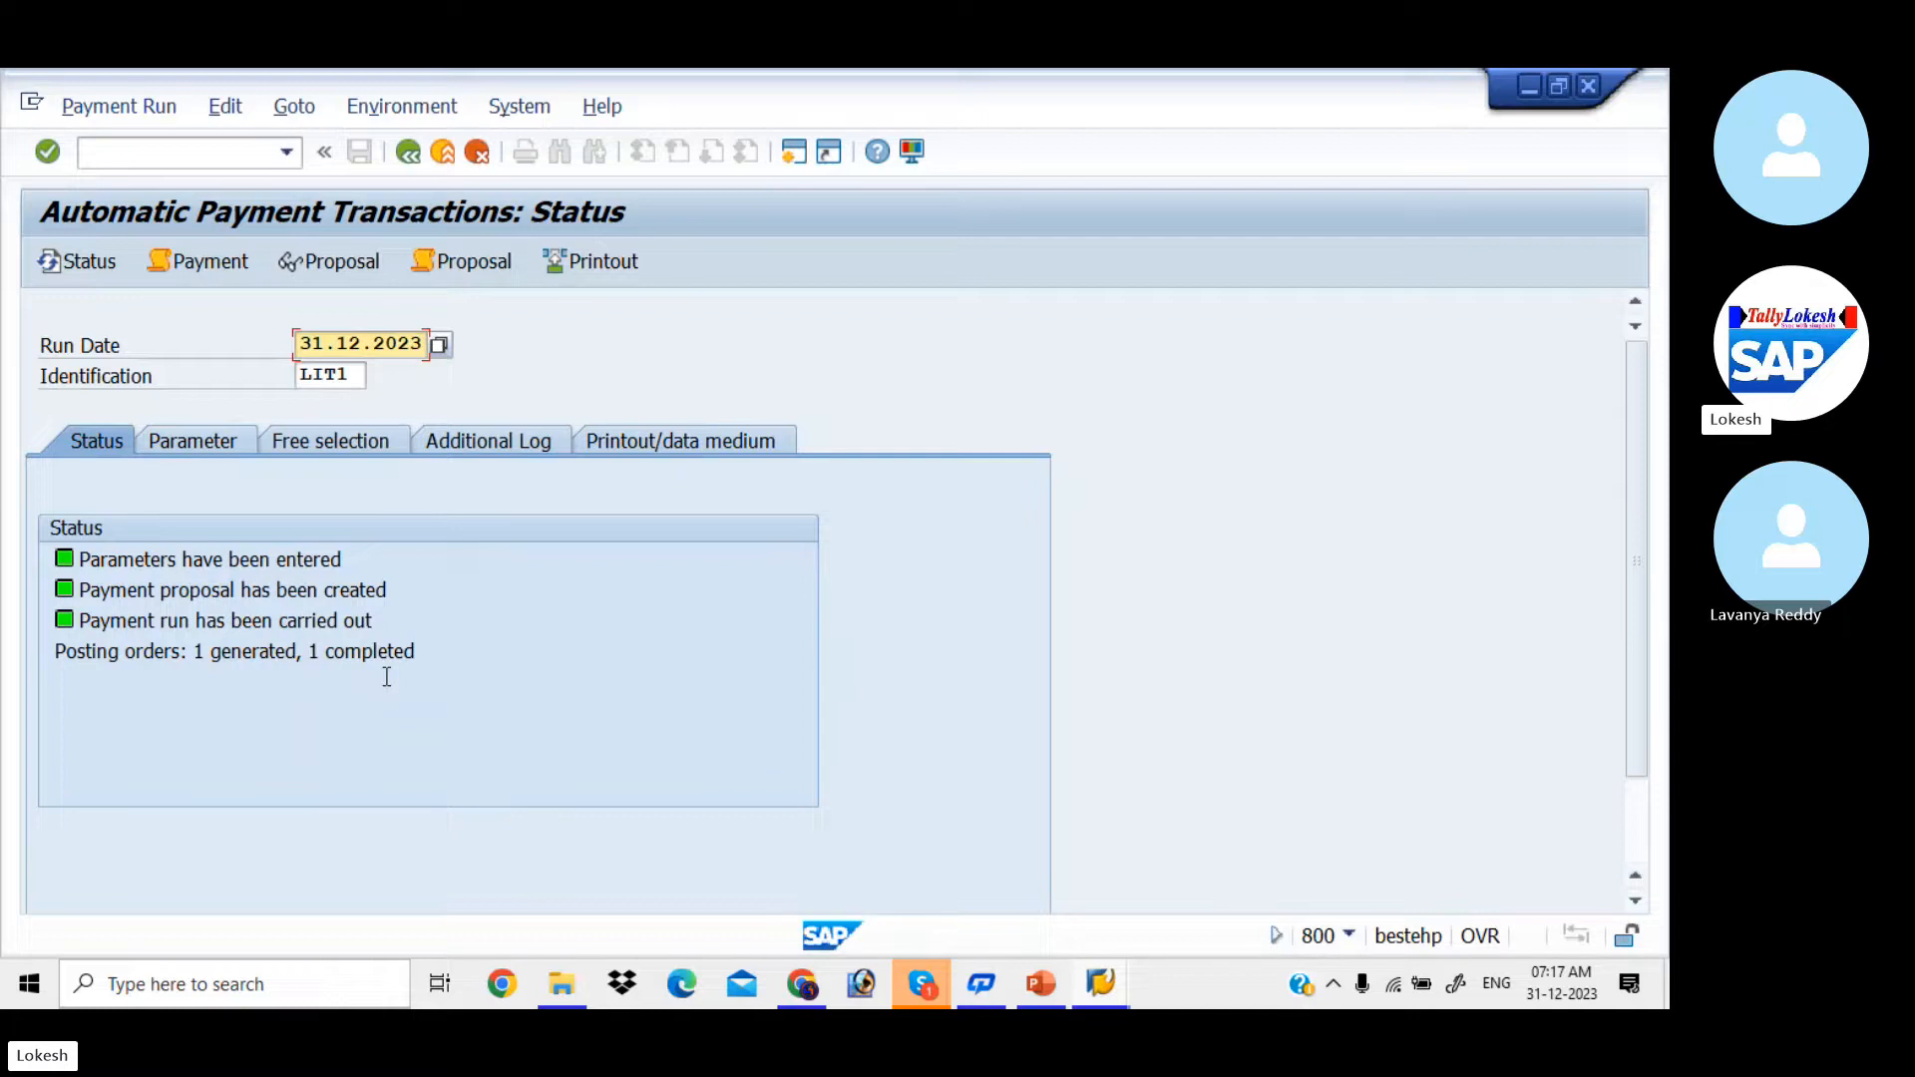
Step: Refresh LIT IT SOLUTIONS' open items in the vendor line item session and return to the selection criteria
{"action": "key", "text": "alt+Tab"}
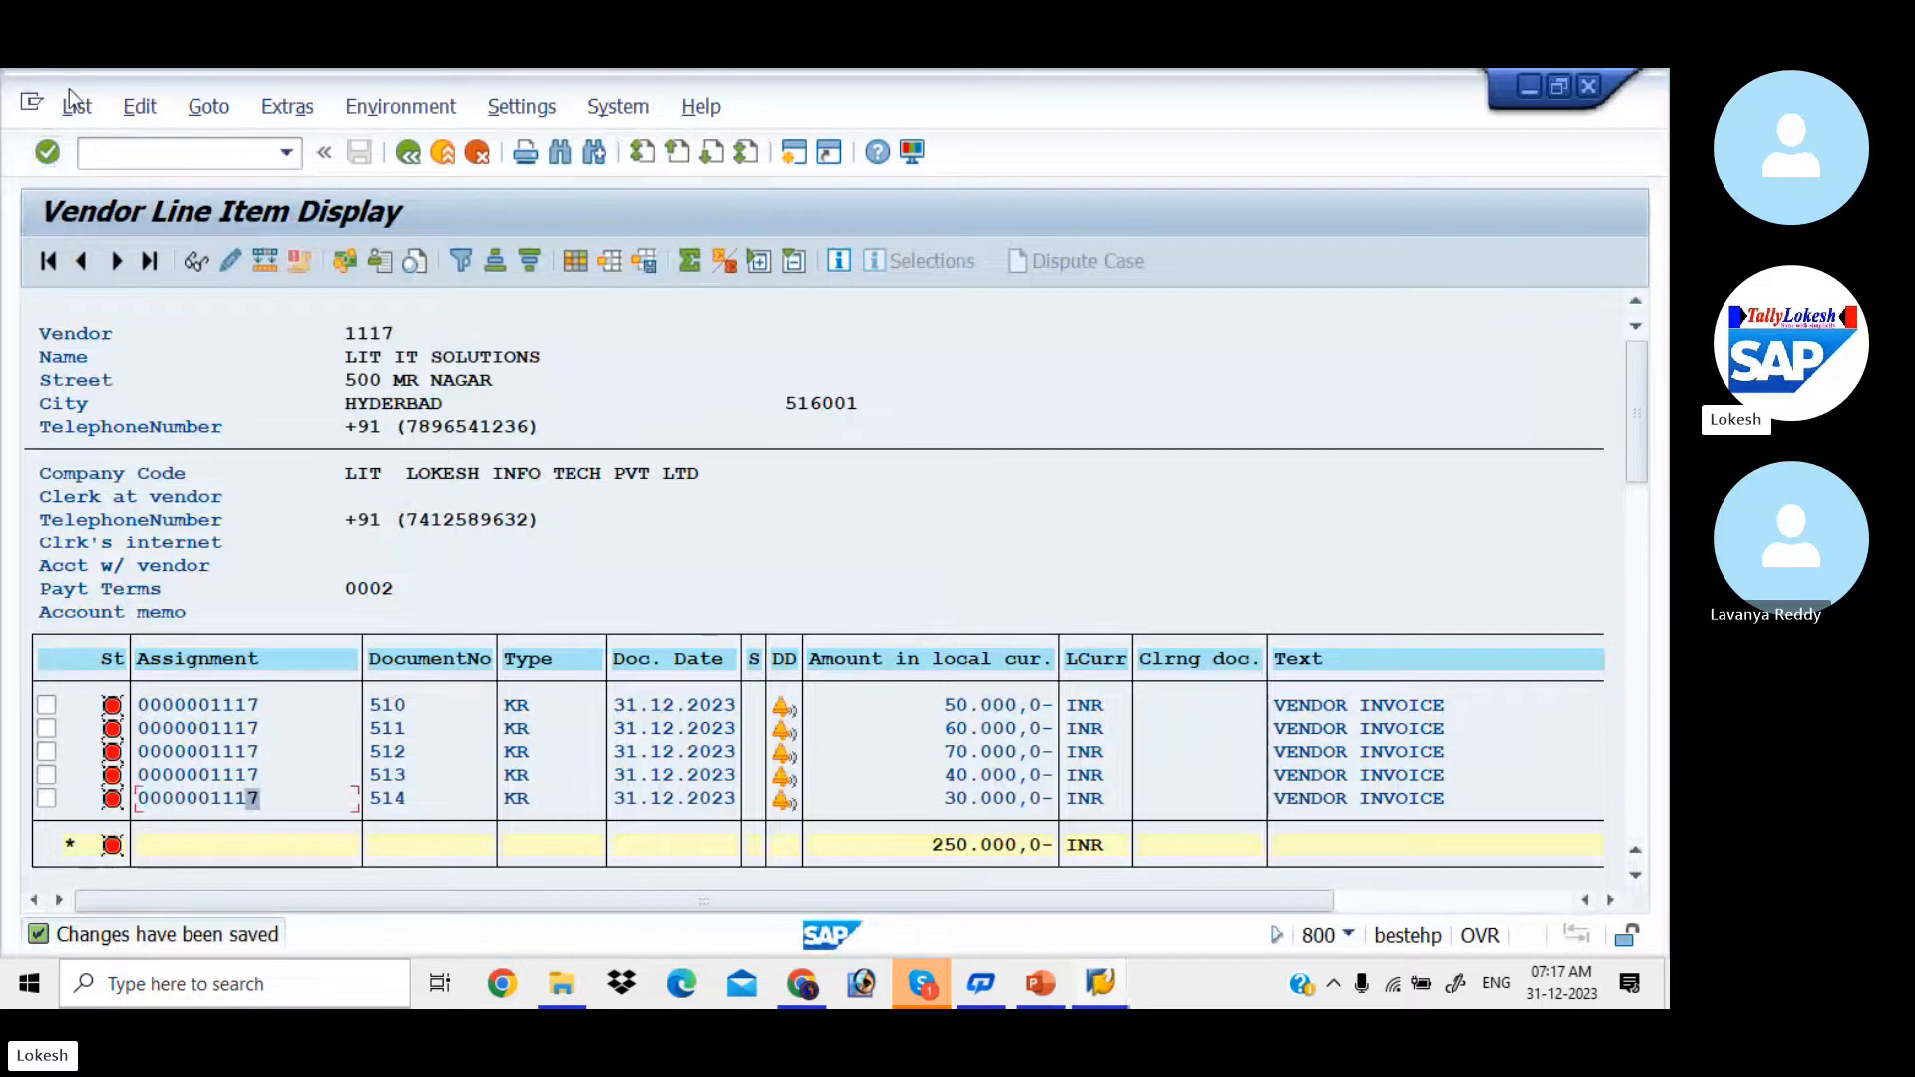
{"action": "left_click", "coordinate": [76, 104]}
{"action": "left_click", "coordinate": [118, 177]}
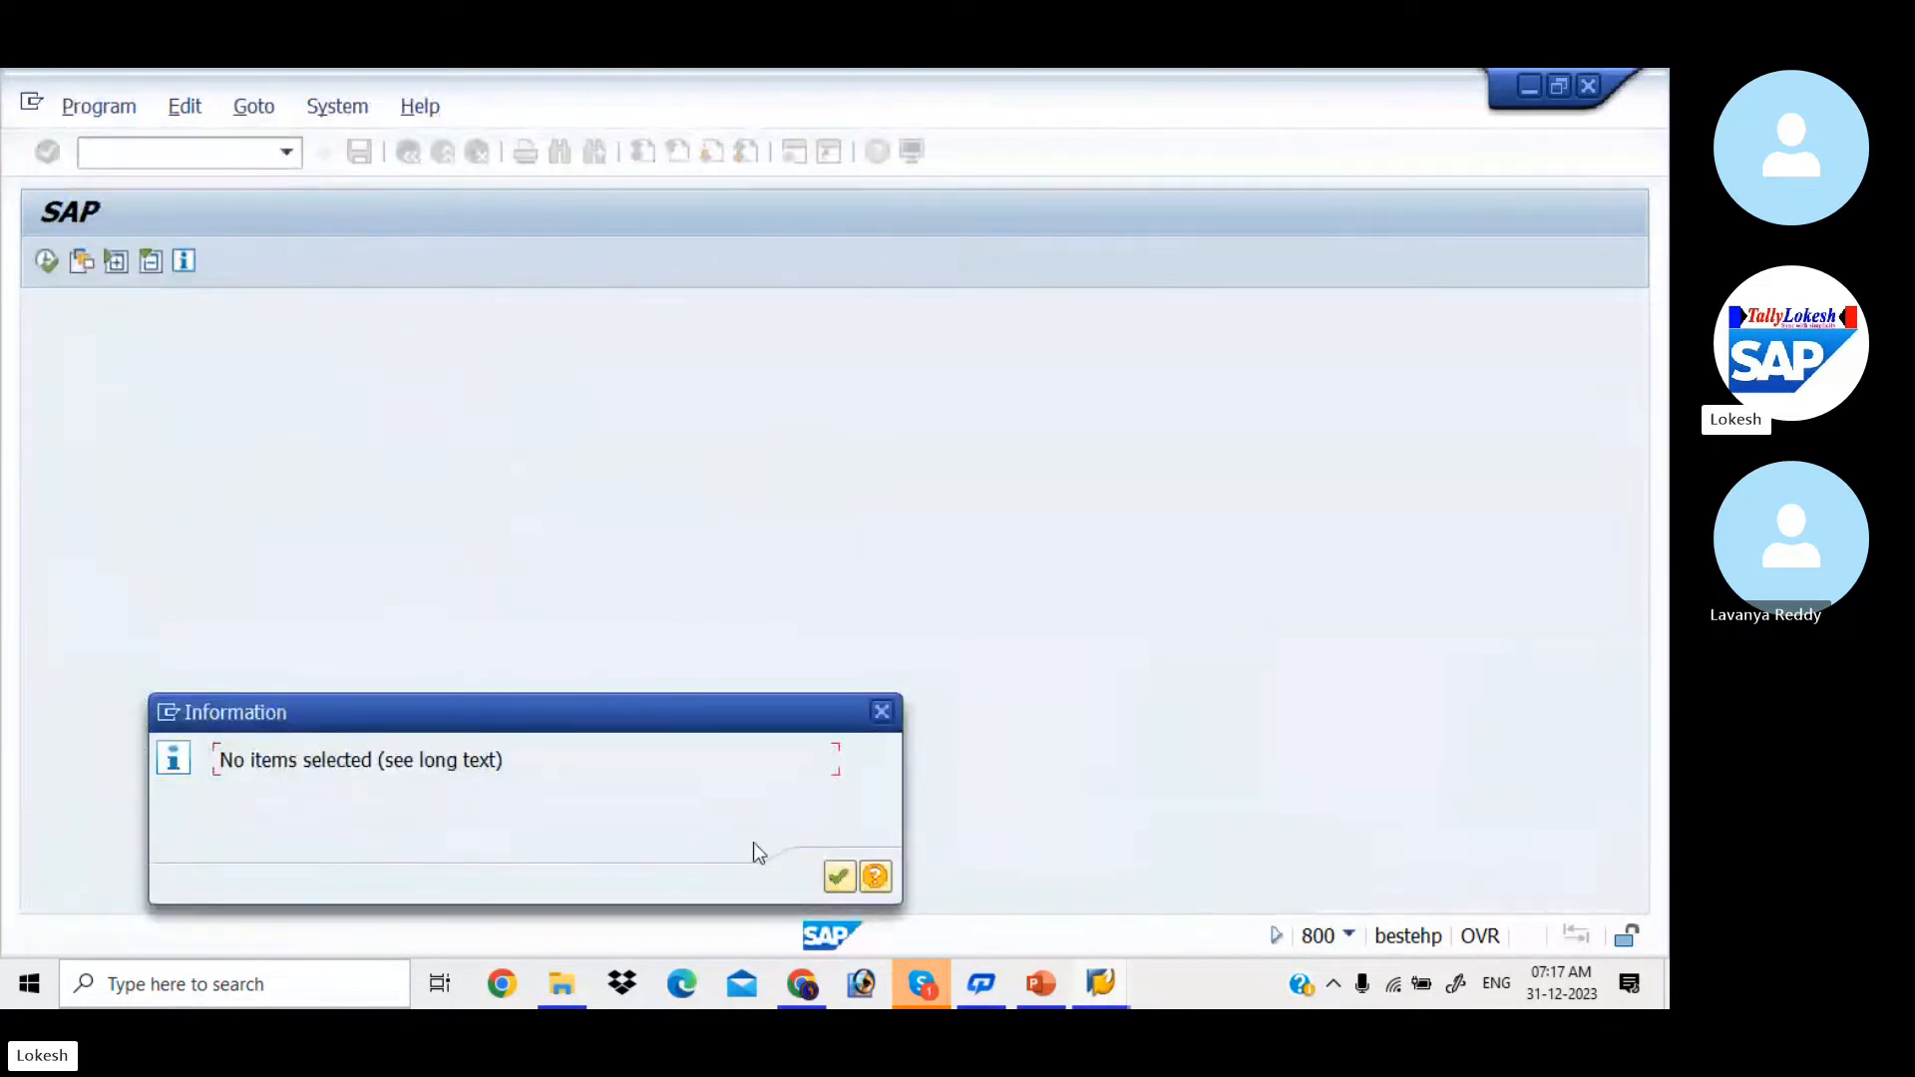
{"action": "left_click", "coordinate": [837, 876]}
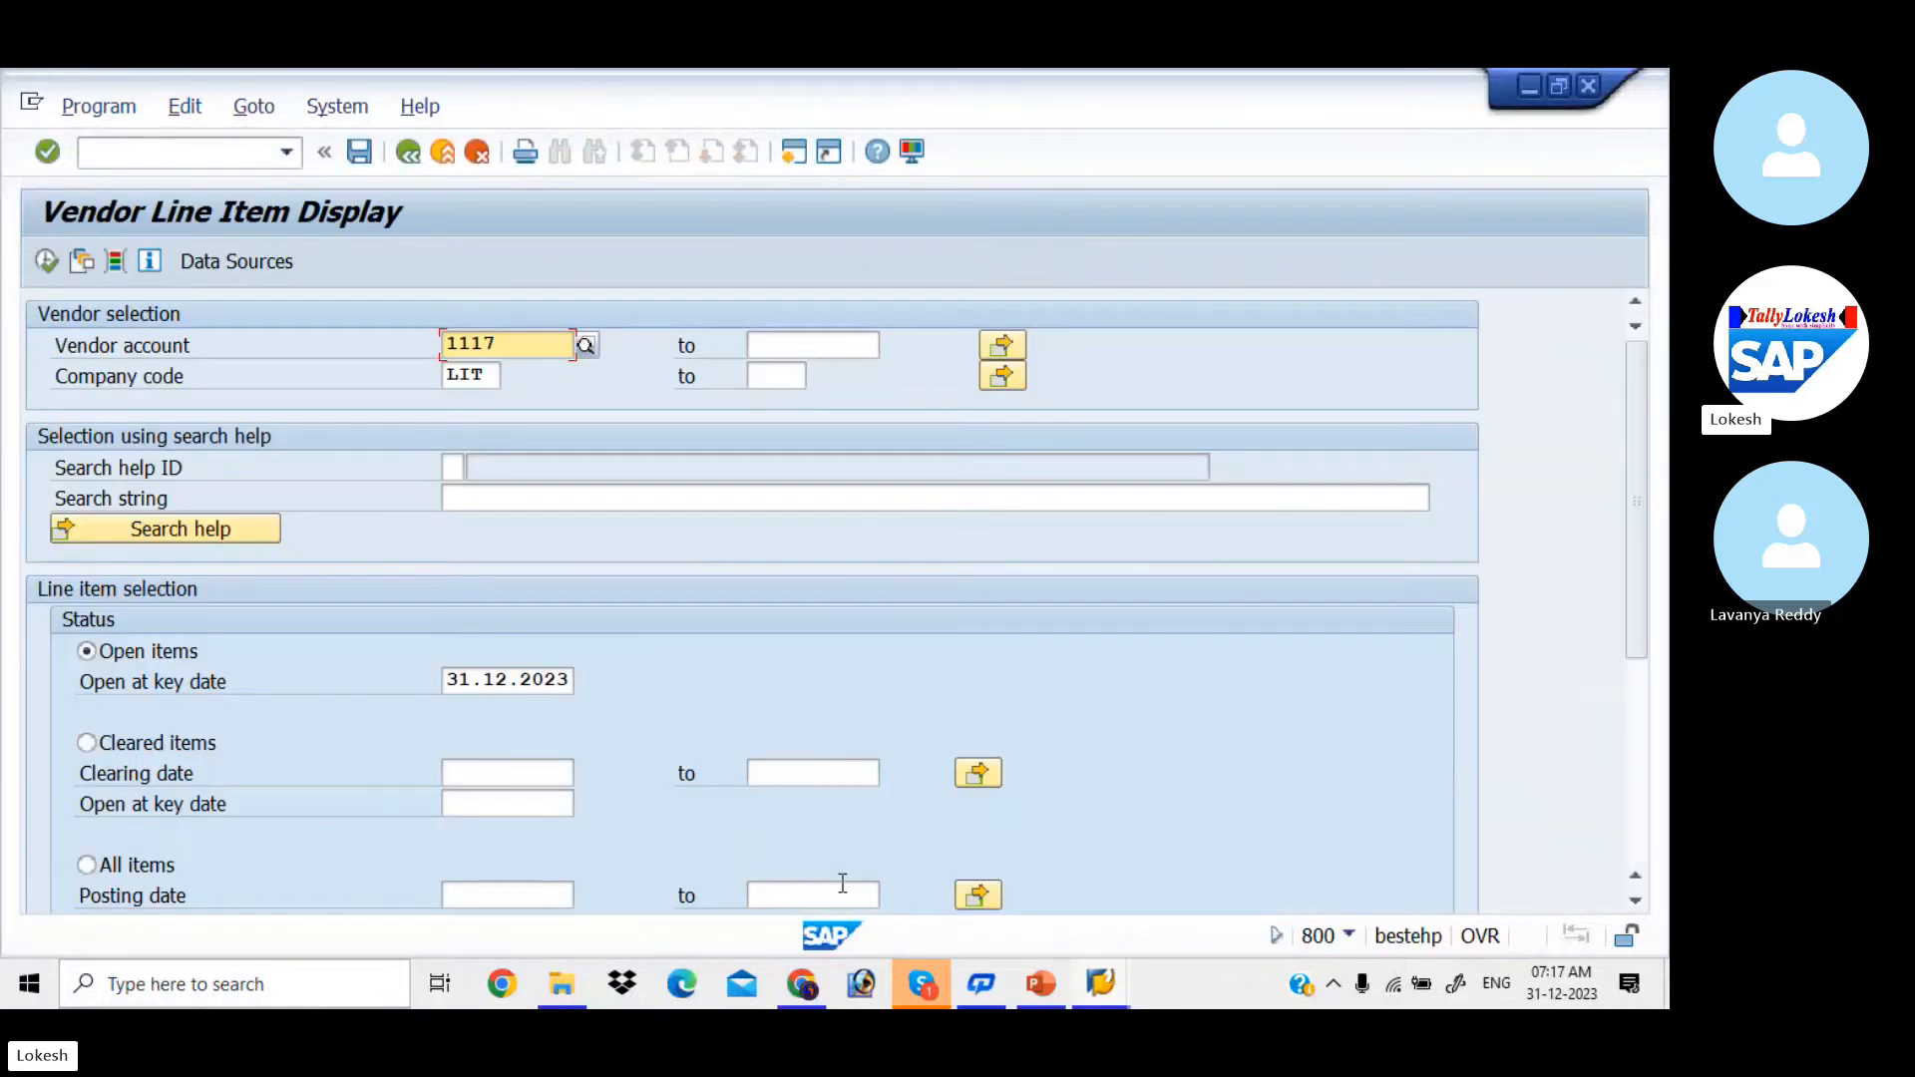
Step: Display LIT IT SOLUTIONS' cleared items in company code LIT with clearing date 31.12.2023
{"action": "left_click", "coordinate": [97, 748]}
{"action": "left_click", "coordinate": [476, 795]}
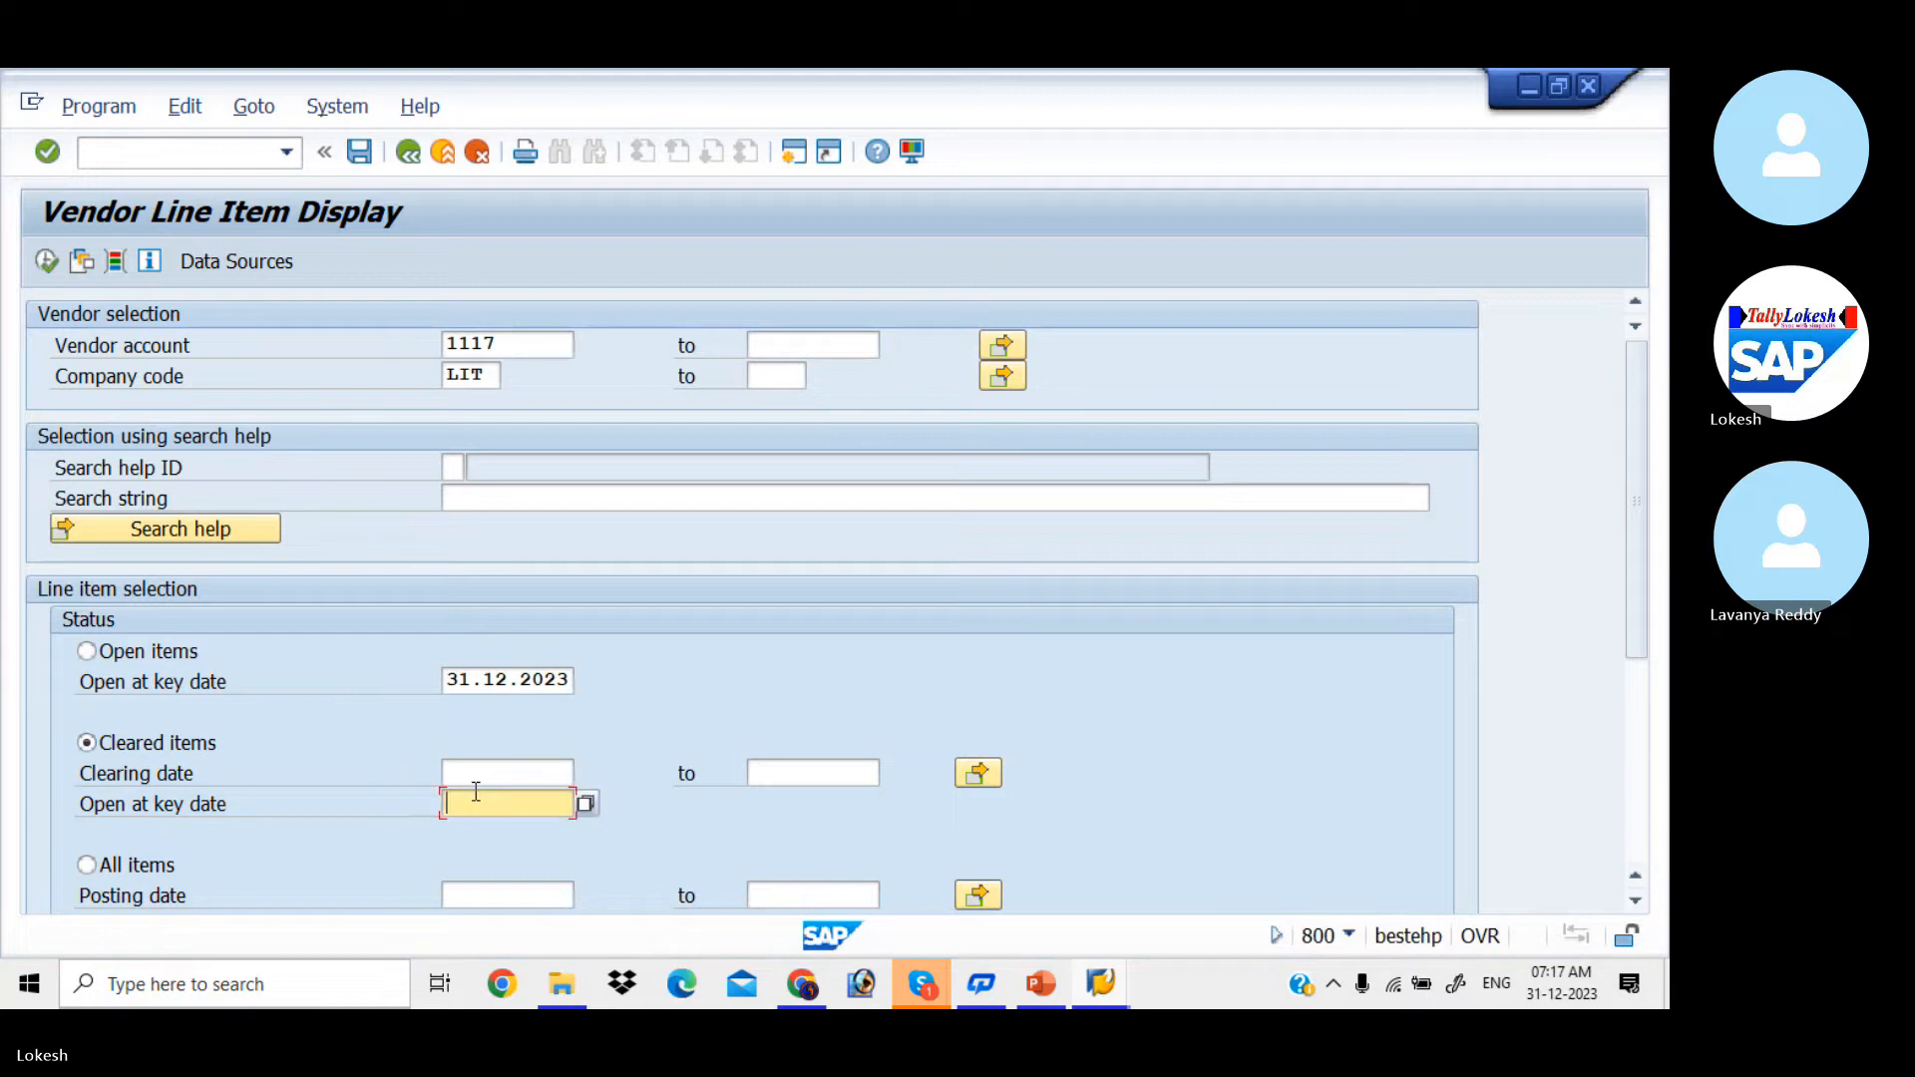
{"action": "left_click", "coordinate": [520, 764]}
{"action": "type", "text": "3"}
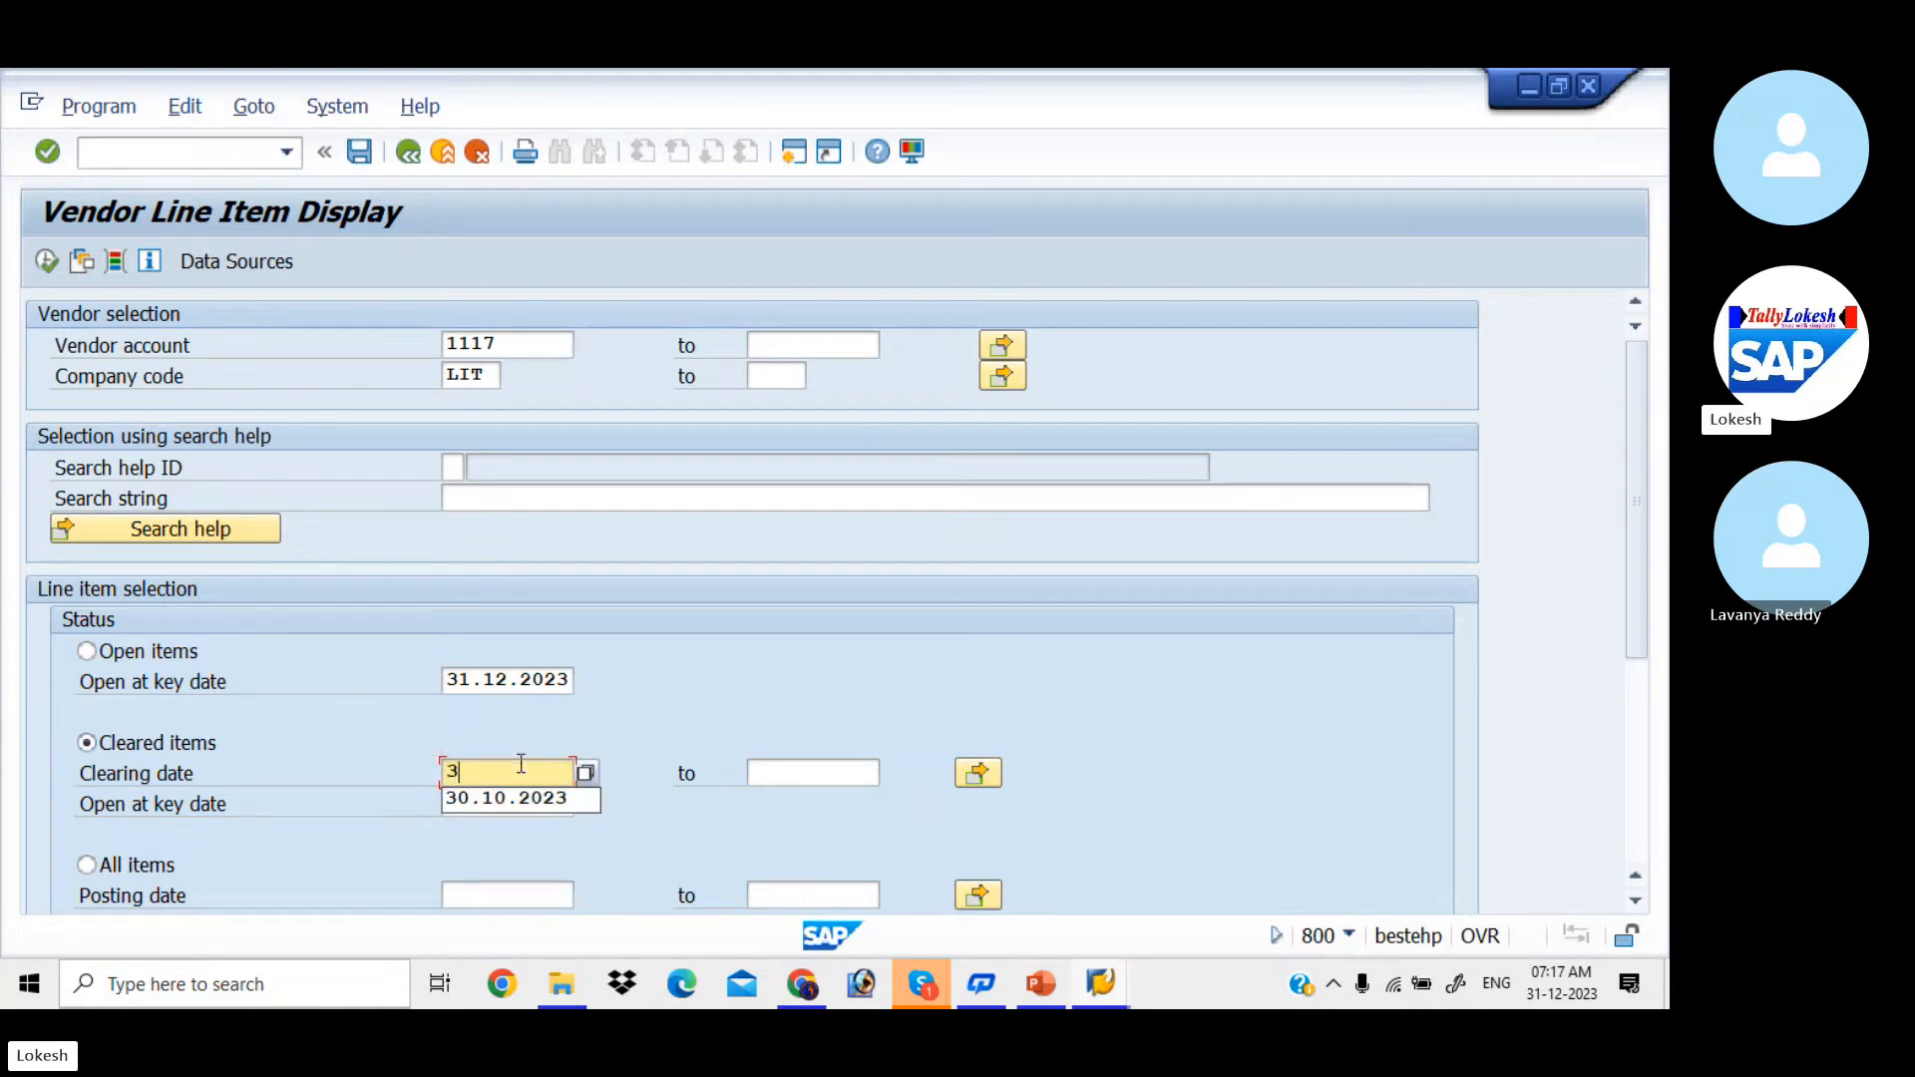
{"action": "type", "text": "1.12.2023"}
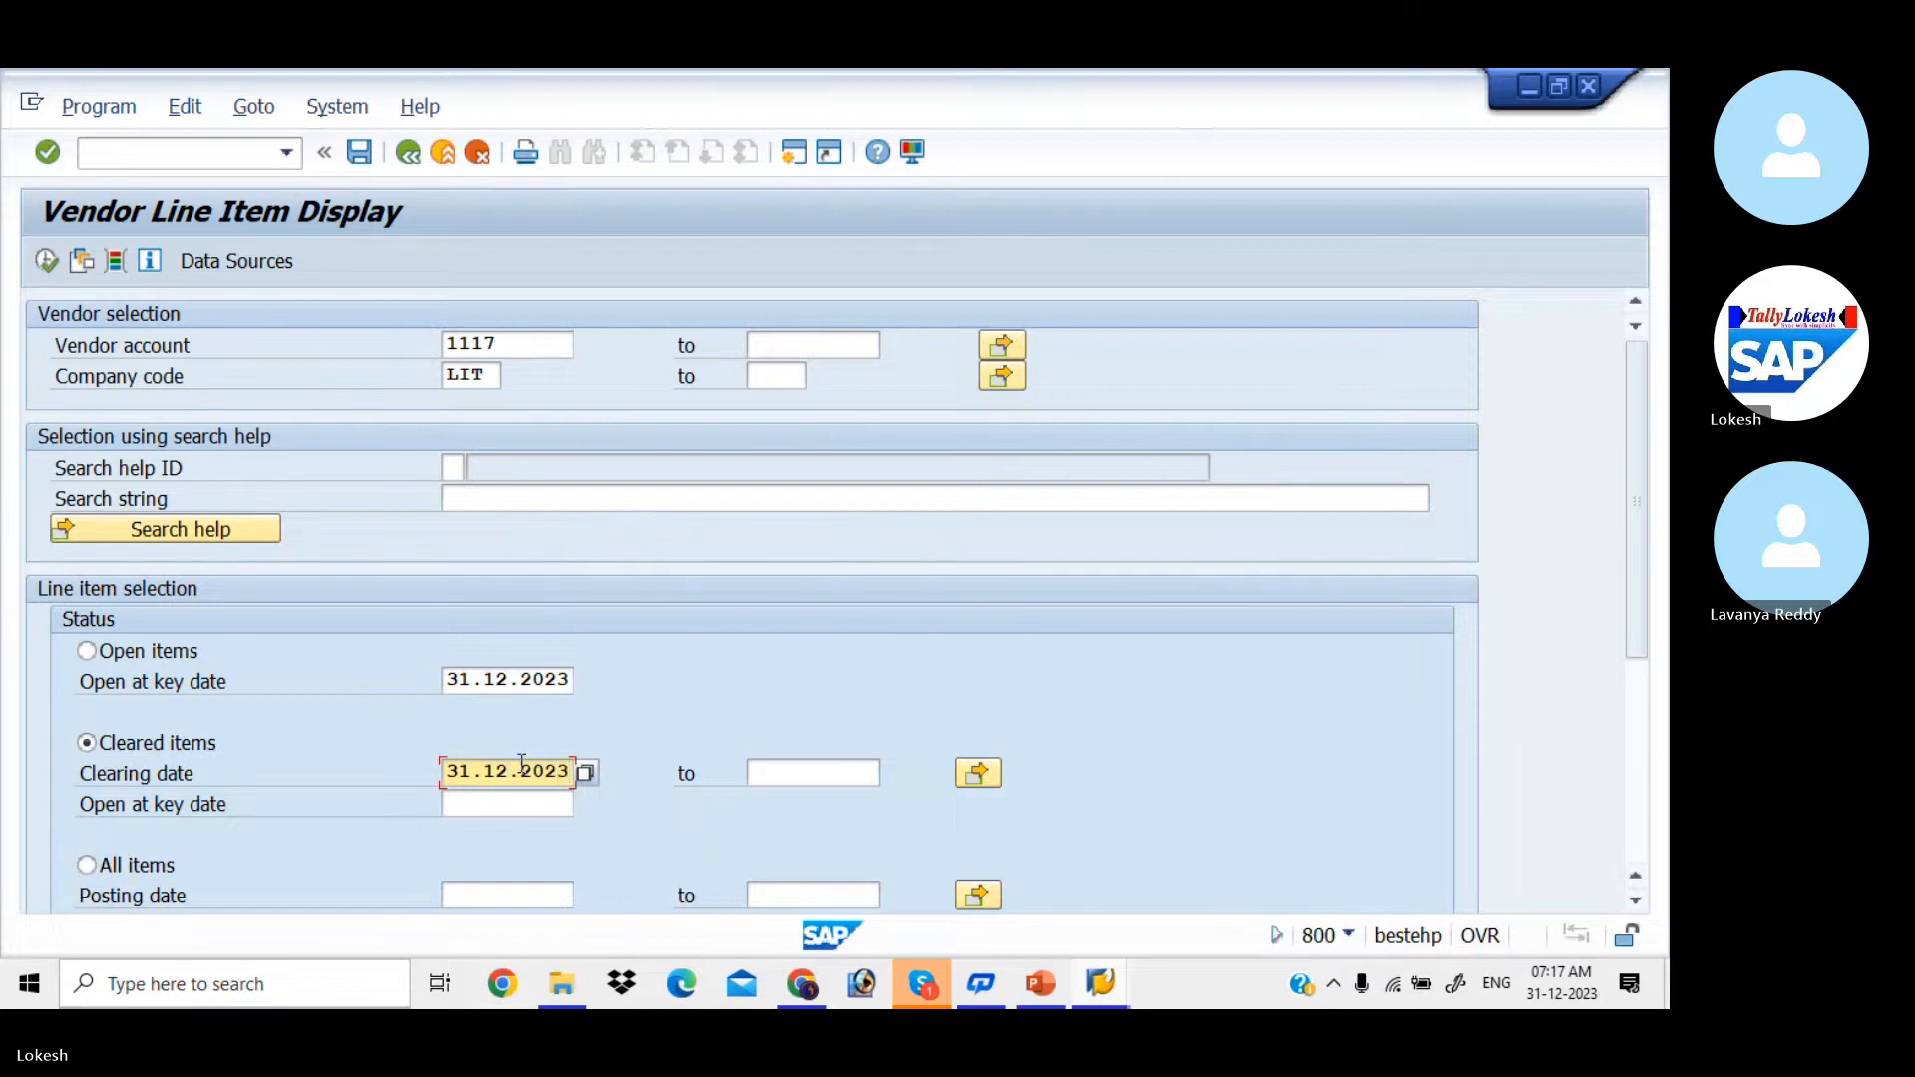
{"action": "key", "text": "Tab"}
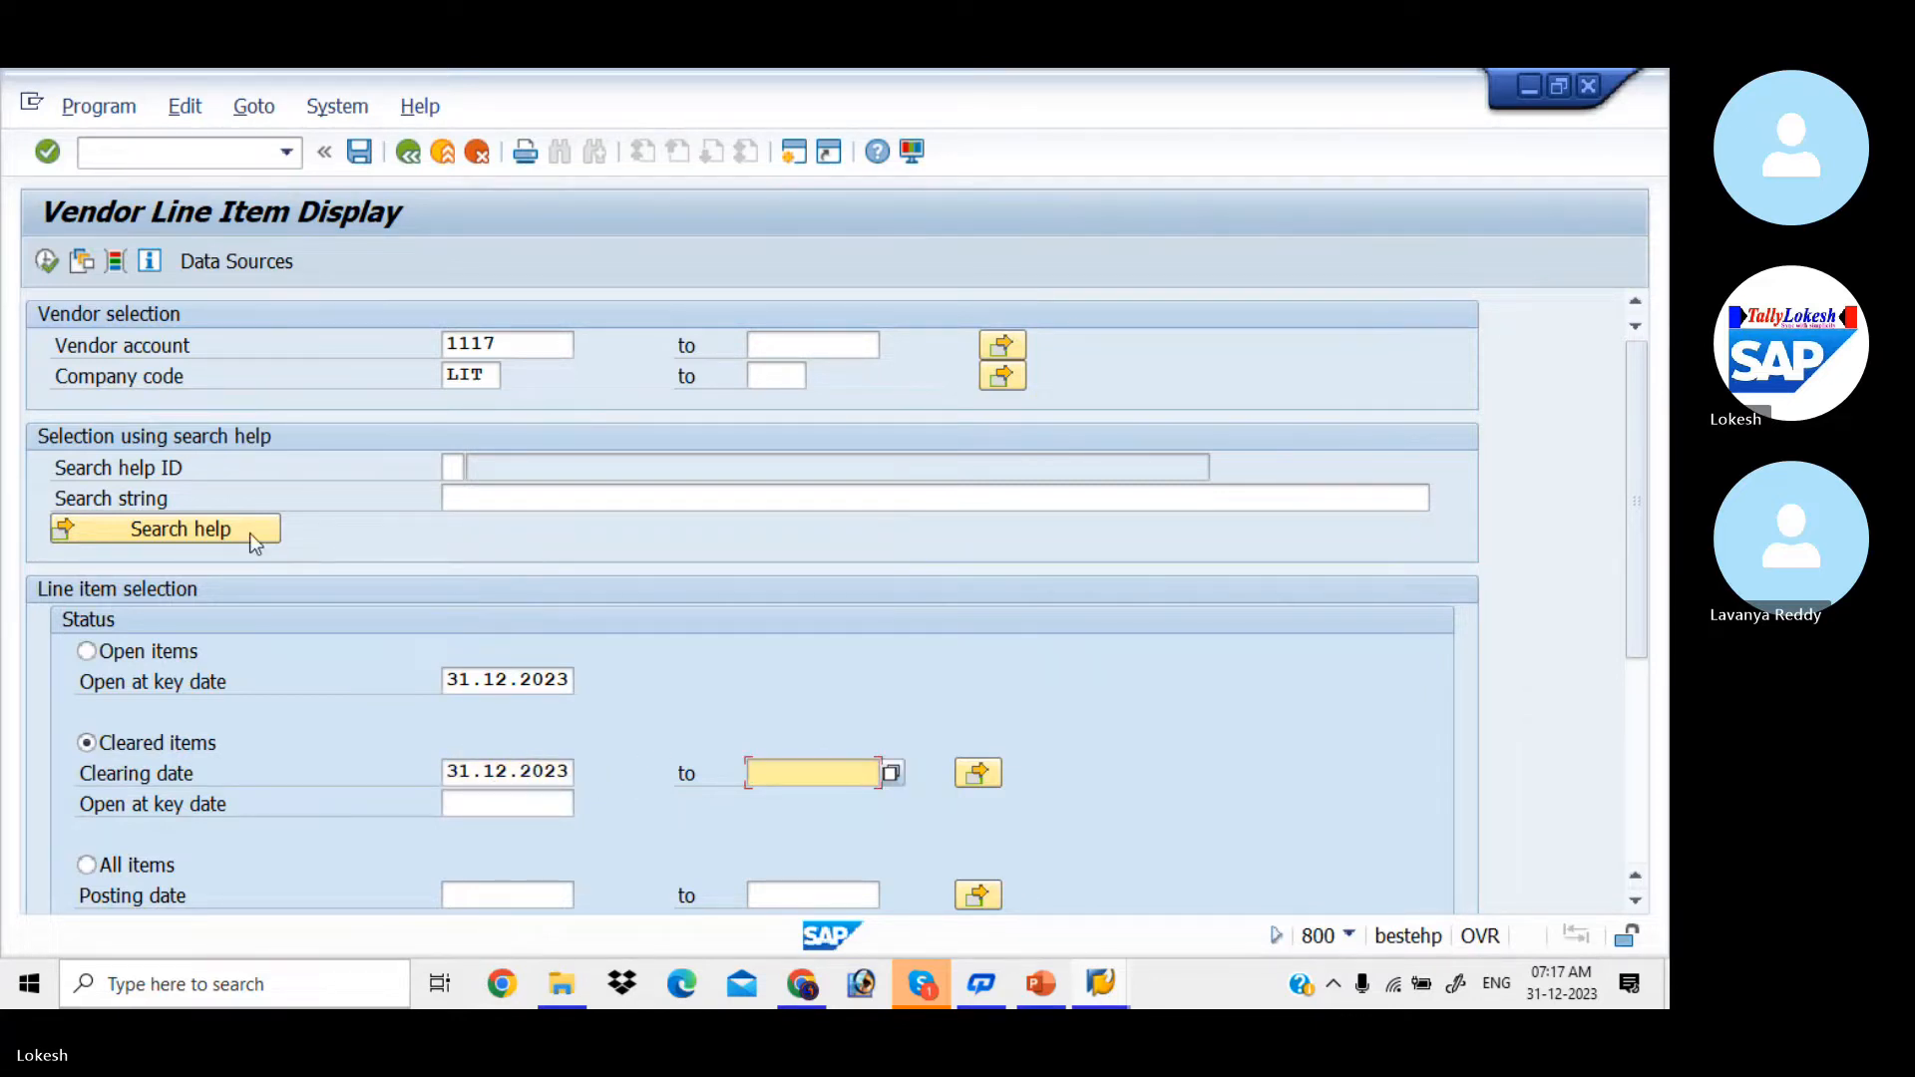
{"action": "left_click", "coordinate": [42, 276]}
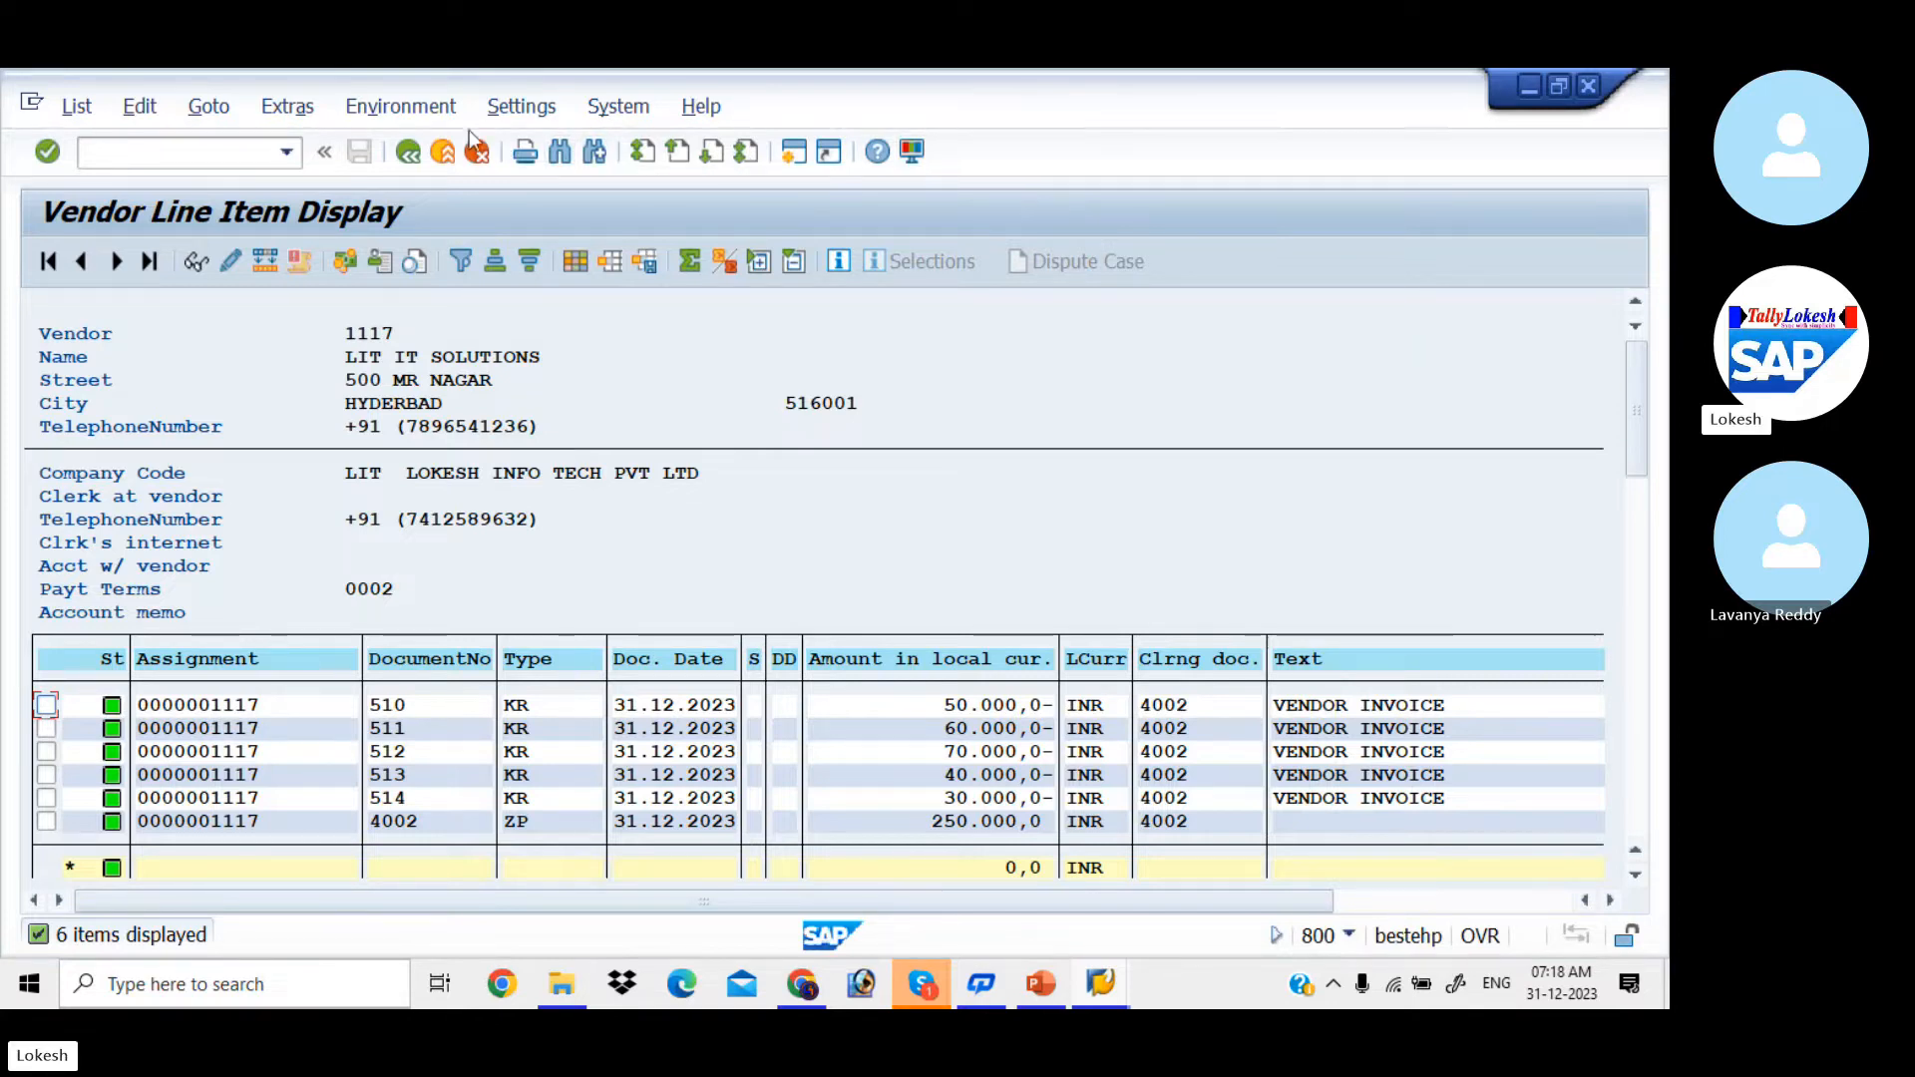
Step: Return from the cleared items list to the selection criteria and switch to the Skype call window
{"action": "left_click", "coordinate": [409, 155]}
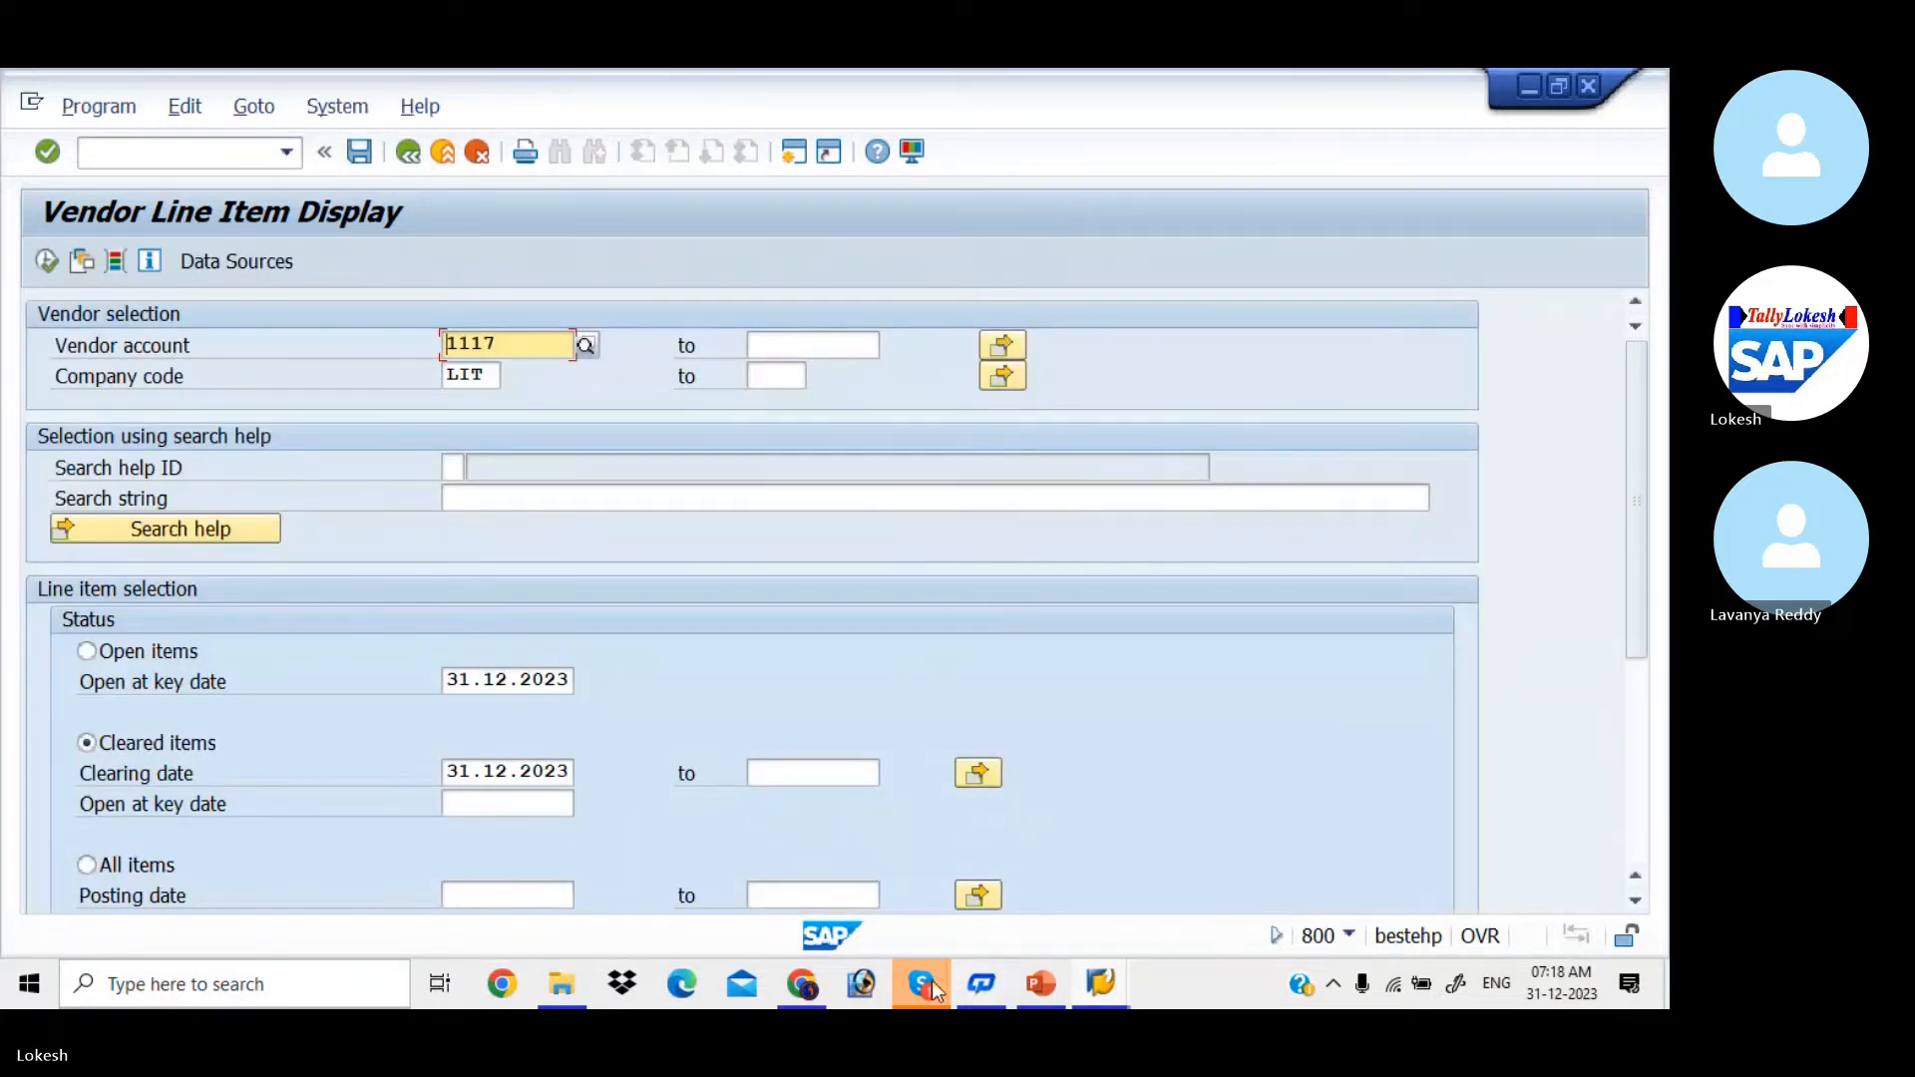
{"action": "mouse_move", "coordinate": [933, 988]}
{"action": "left_click", "coordinate": [888, 863]}
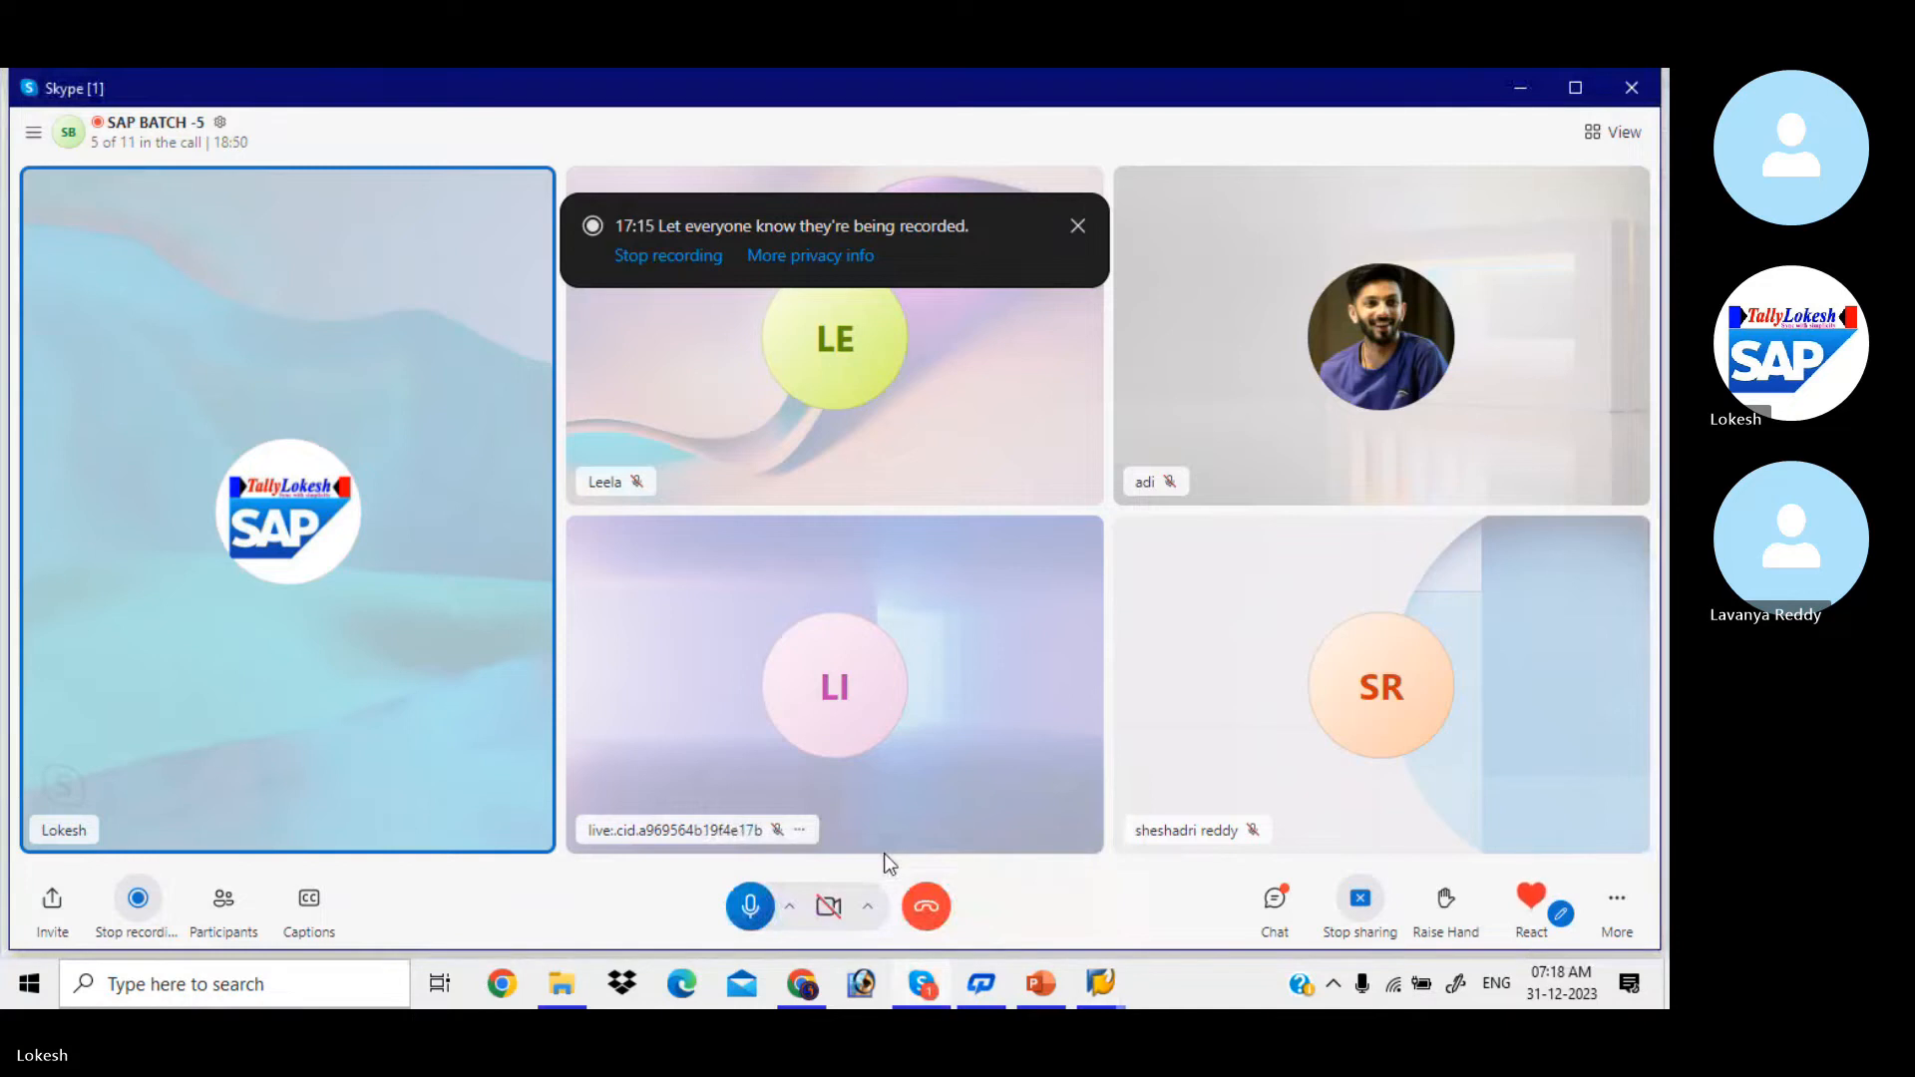